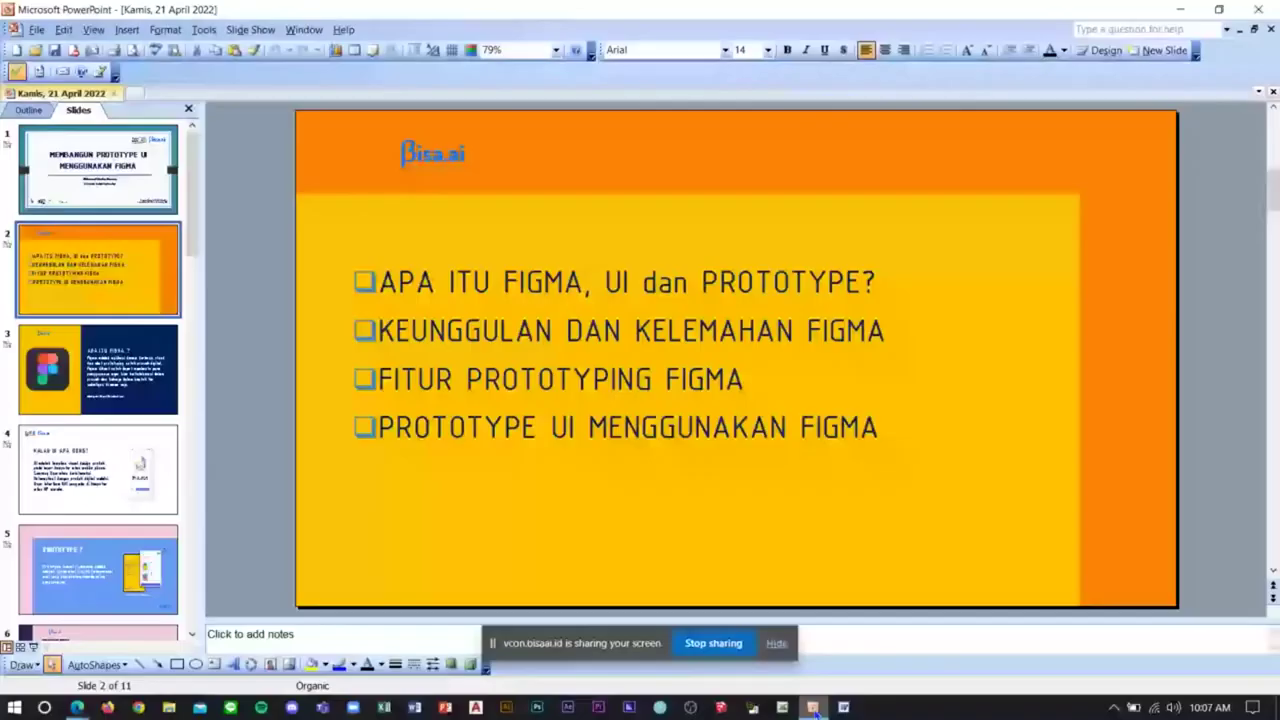
Step: Select slide 1 and start the slide show from the 'MEMBANGUN PROTOTYPE UI MENGGUNAKAN FIGMA' title slide
{"action": "left_click", "coordinate": [117, 155]}
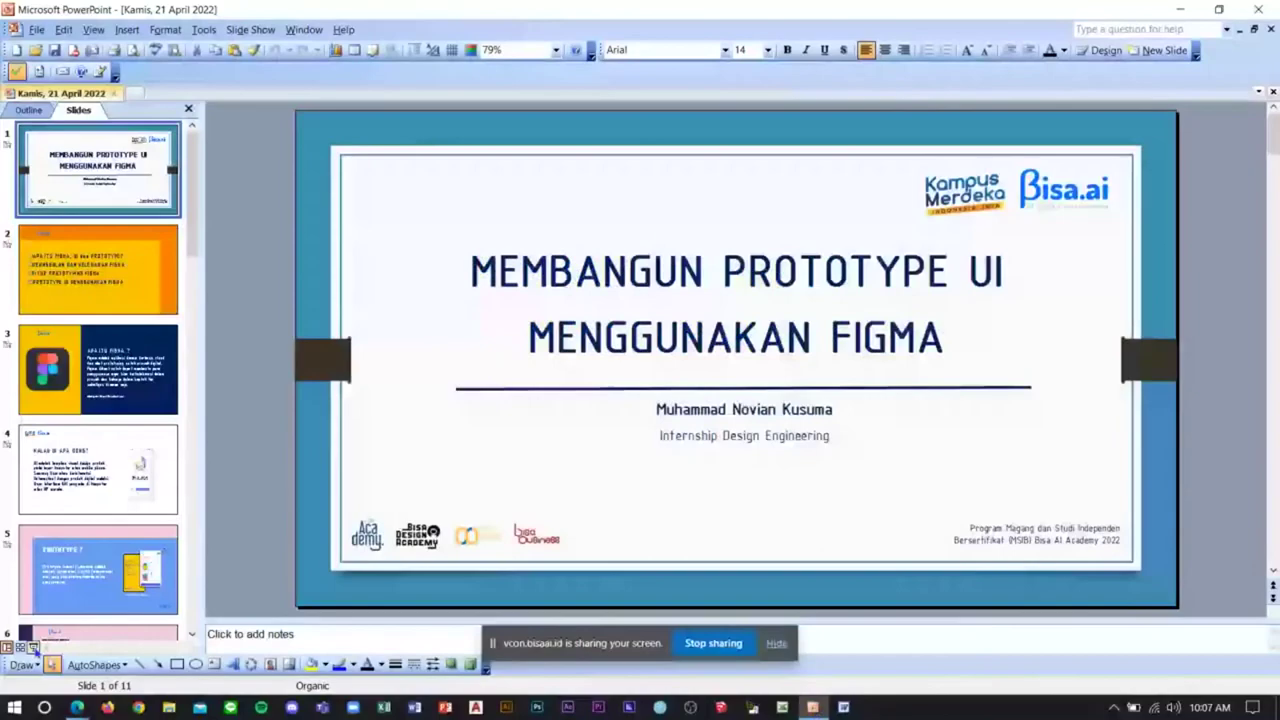
{"action": "left_click", "coordinate": [33, 648]}
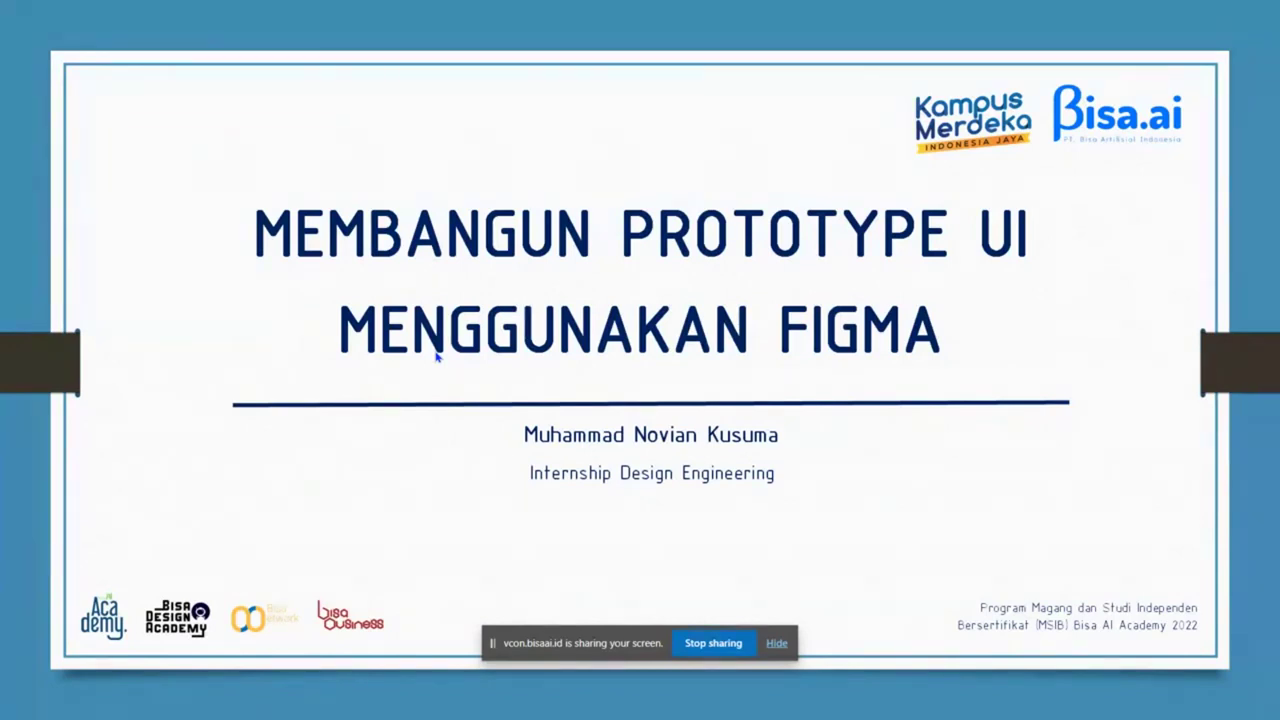
Step: Advance to the orange agenda slide and reveal bullets through 'FITUR PROTOTYPING FIGMA'
{"action": "key", "text": "Right"}
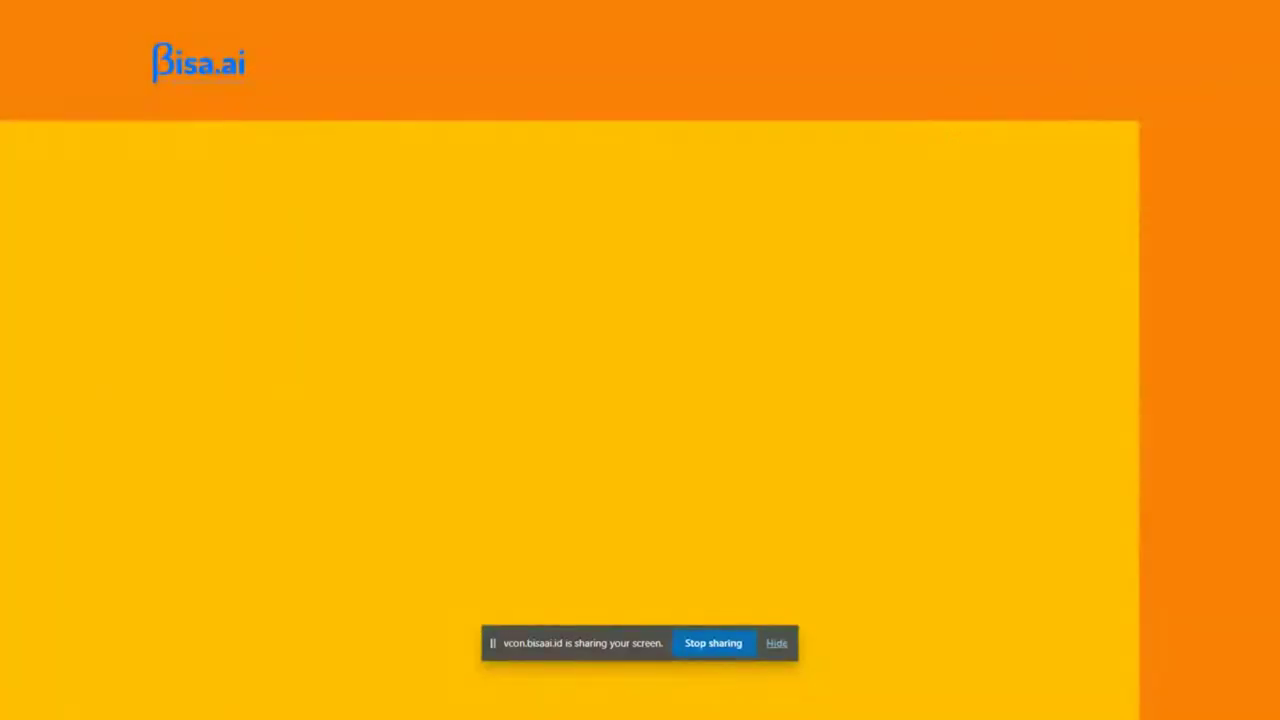
{"action": "left_click", "coordinate": [483, 329]}
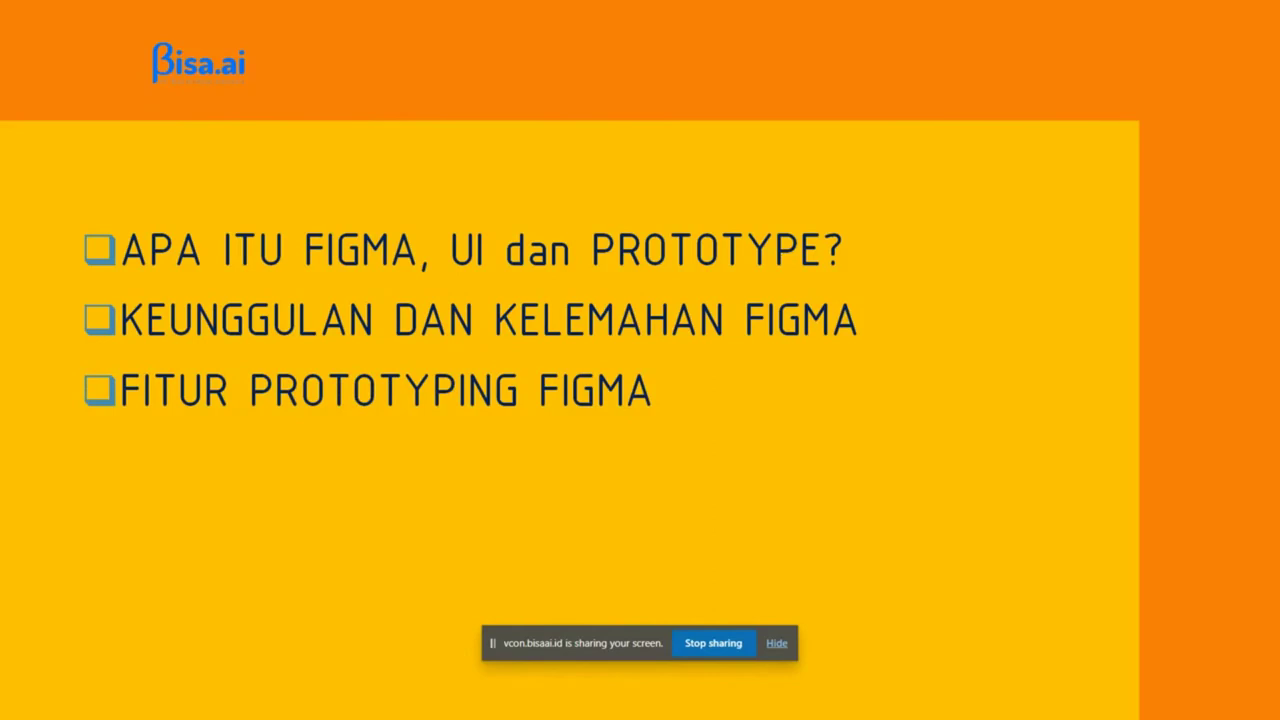
Step: Reveal the last agenda bullet, continuing on to the 'KALAU UI APA DONG?' slide
{"action": "key", "text": "Right"}
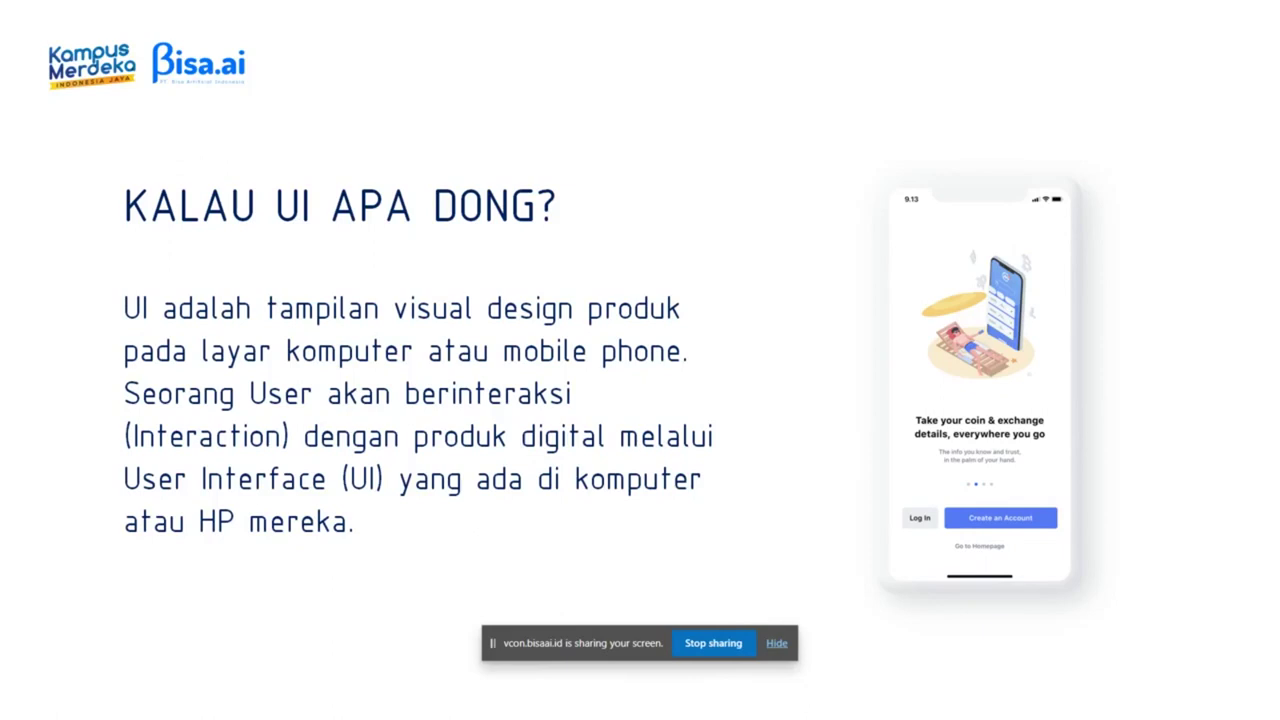
Step: Advance to the 'PROTOTYPE ?' slide with Wikipedia's prototype definition
{"action": "key", "text": "Right"}
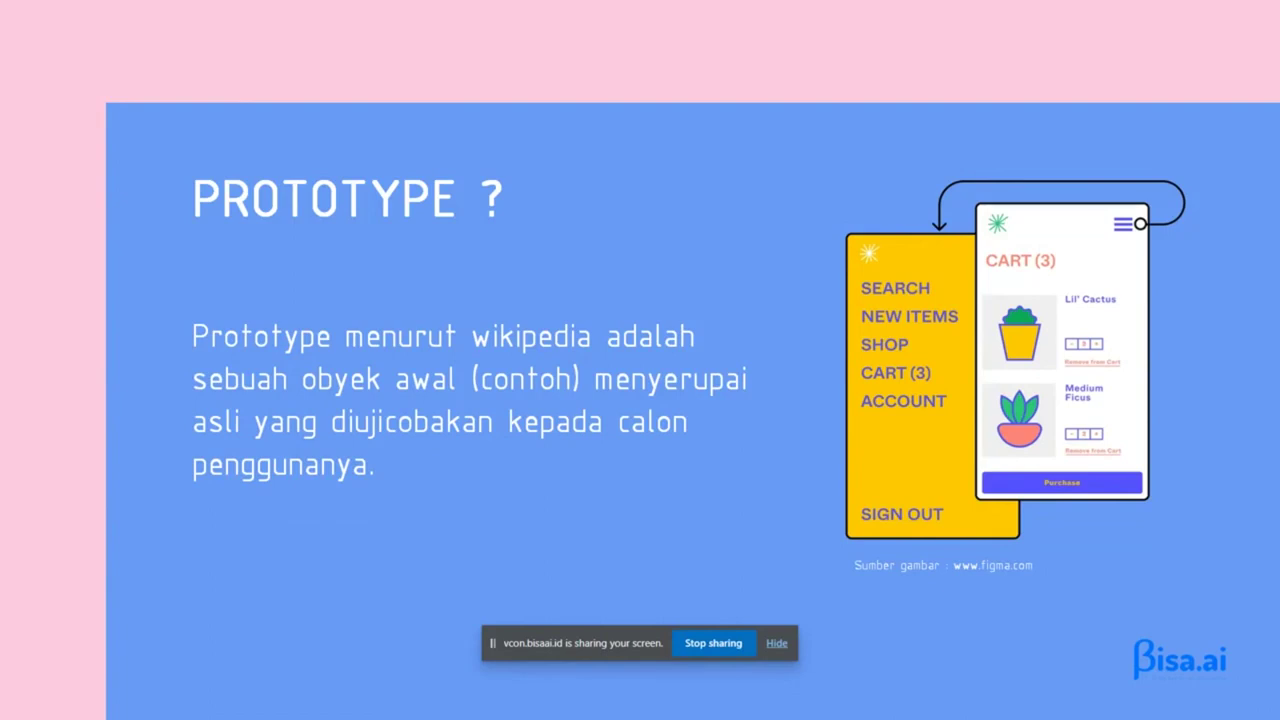
Step: Advance to the pink 'KELEBIHAN FIGMA' slide, showing only its title
{"action": "key", "text": "Right"}
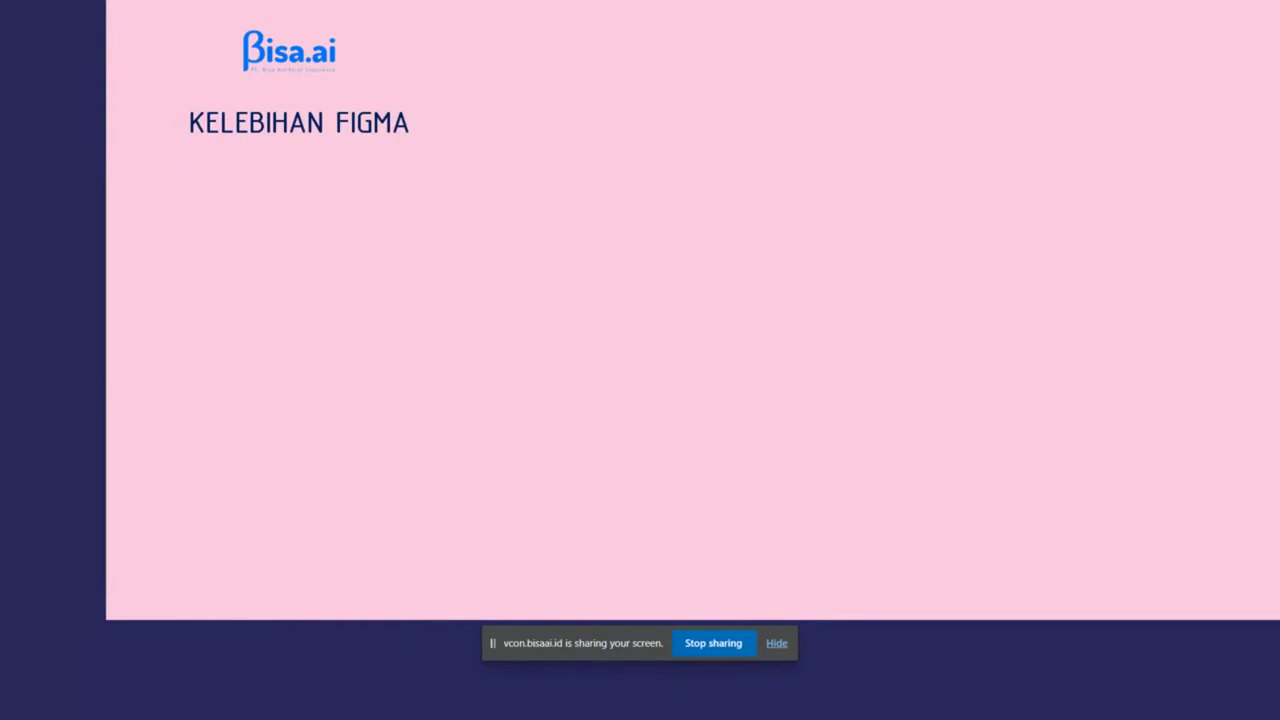
Step: Reveal the bullet 'Bekerja bersamaan dan berkolaborasi secara realtime'
{"action": "key", "text": "Right"}
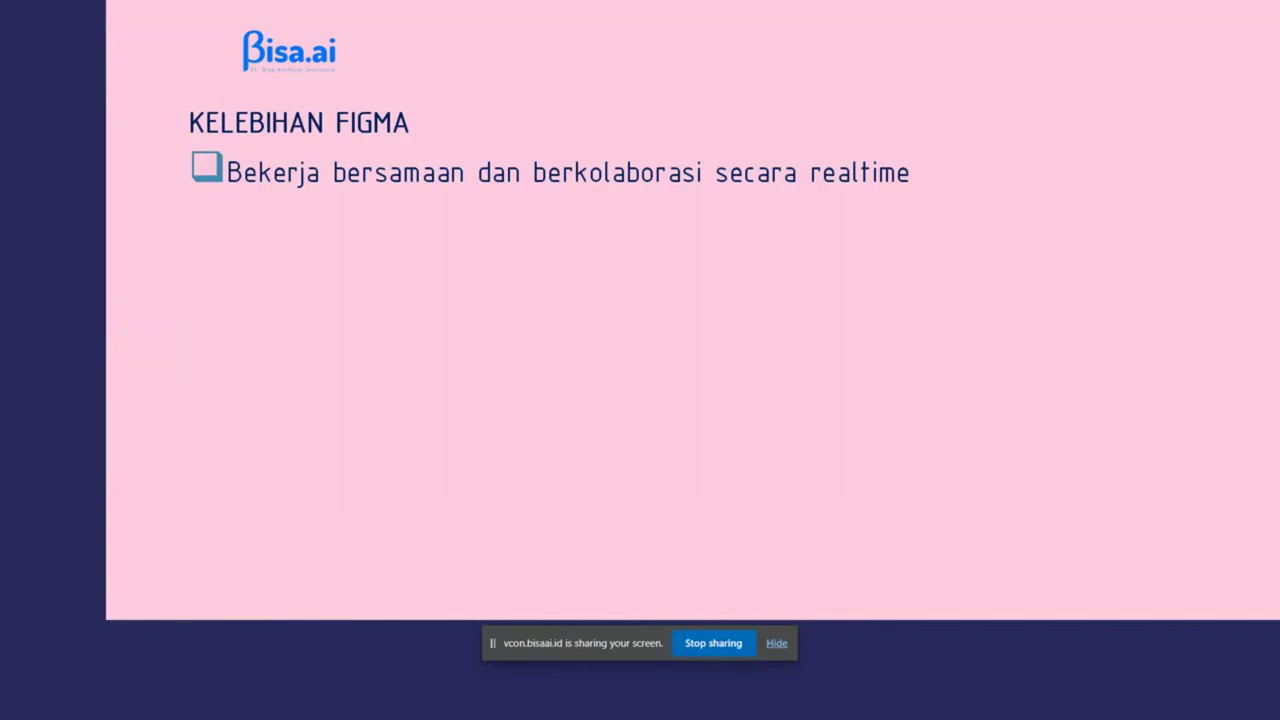
Step: Reveal the bullet 'File sharing yang mudah dan cepat'
{"action": "key", "text": "Right"}
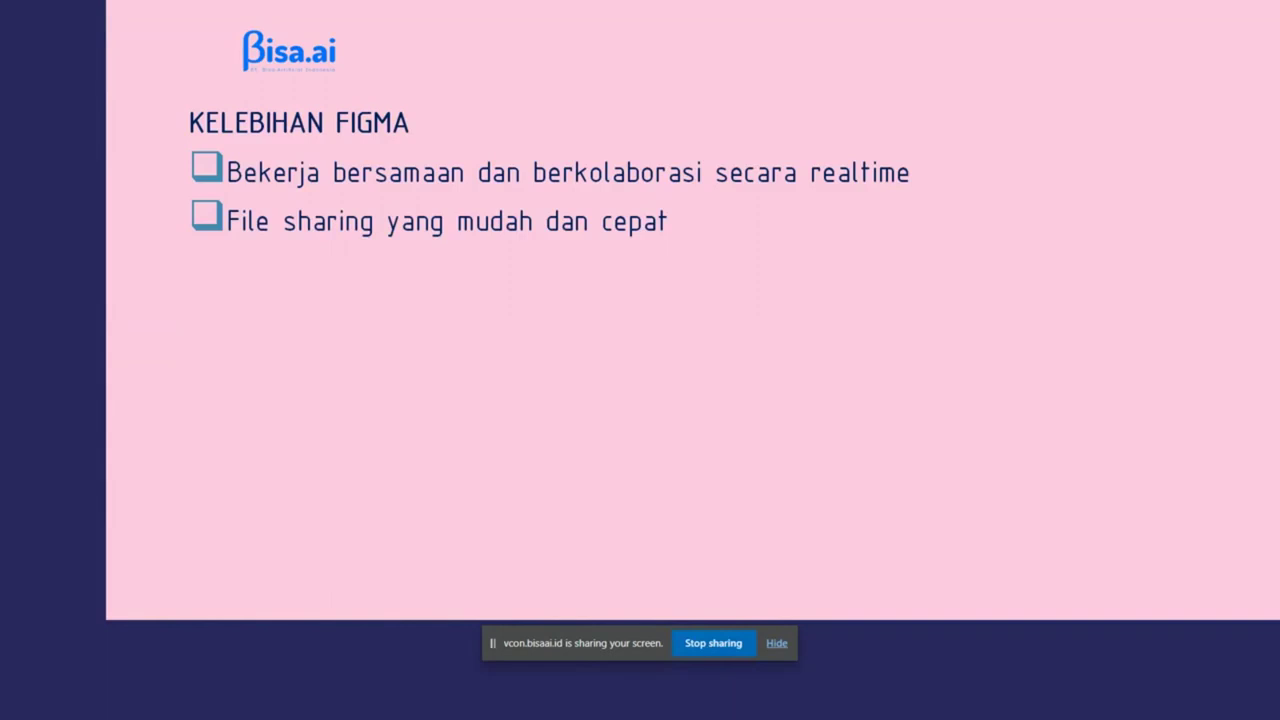
Step: Reveal the bullets 'Aplikasi desain yang lengkap dan serba bisa' and 'Berbasis cloud tanpa perlu instalasi'
{"action": "key", "text": "Right"}
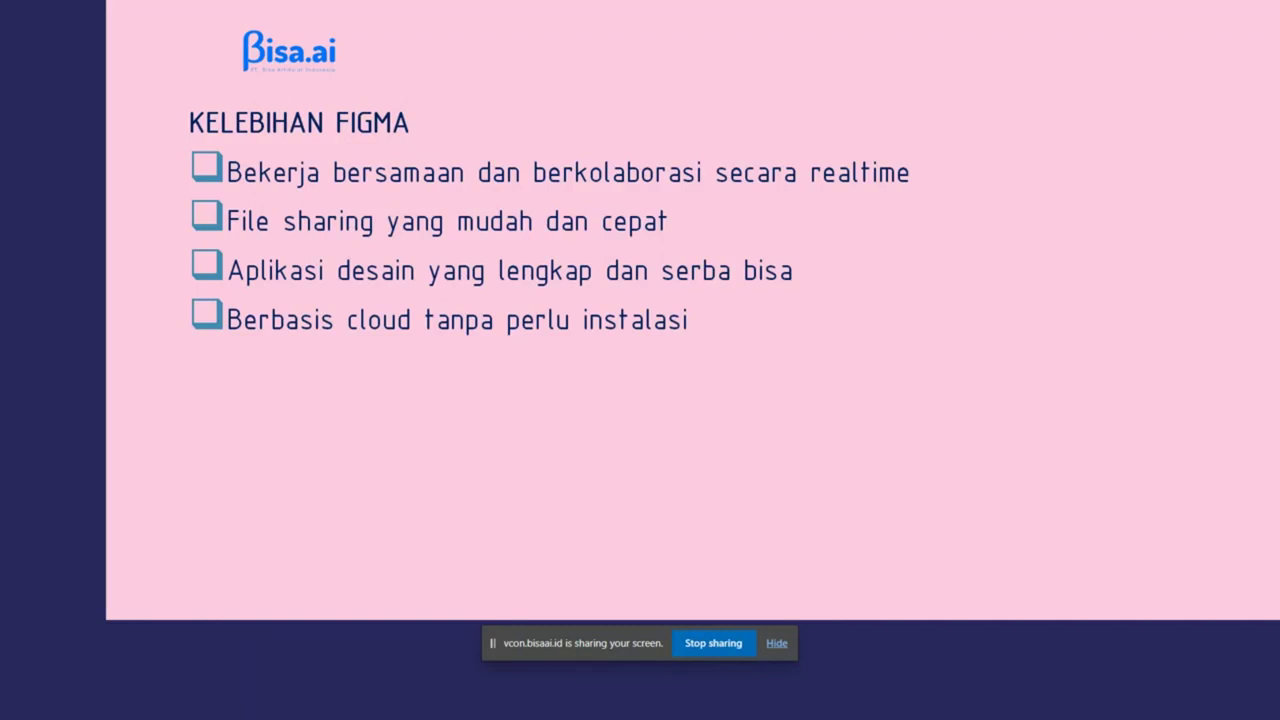
Step: Bring in the KEKURANGAN FIGMA heading, continuing to the Wireframe / UI Design / Prototype slide
{"action": "key", "text": "Right"}
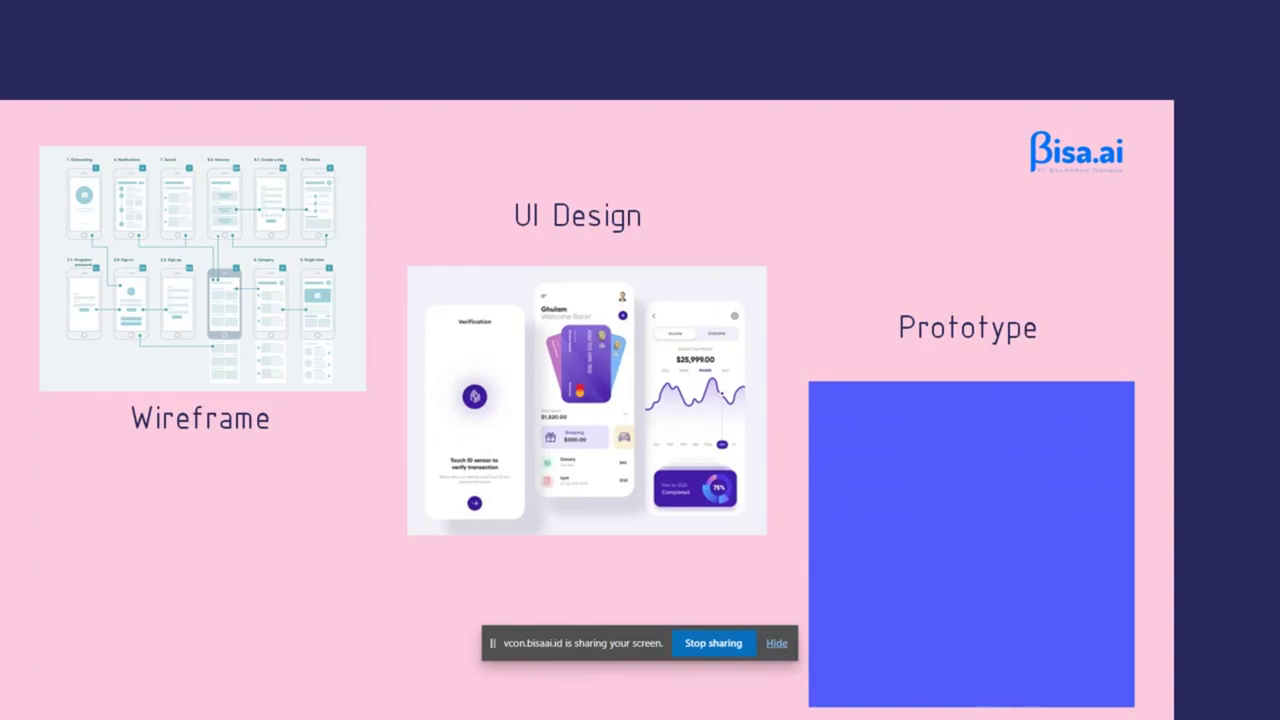
Step: Advance to the 'FITUR PROTOTYPING FIGMA' slide on testing designs like a real app
{"action": "key", "text": "Right"}
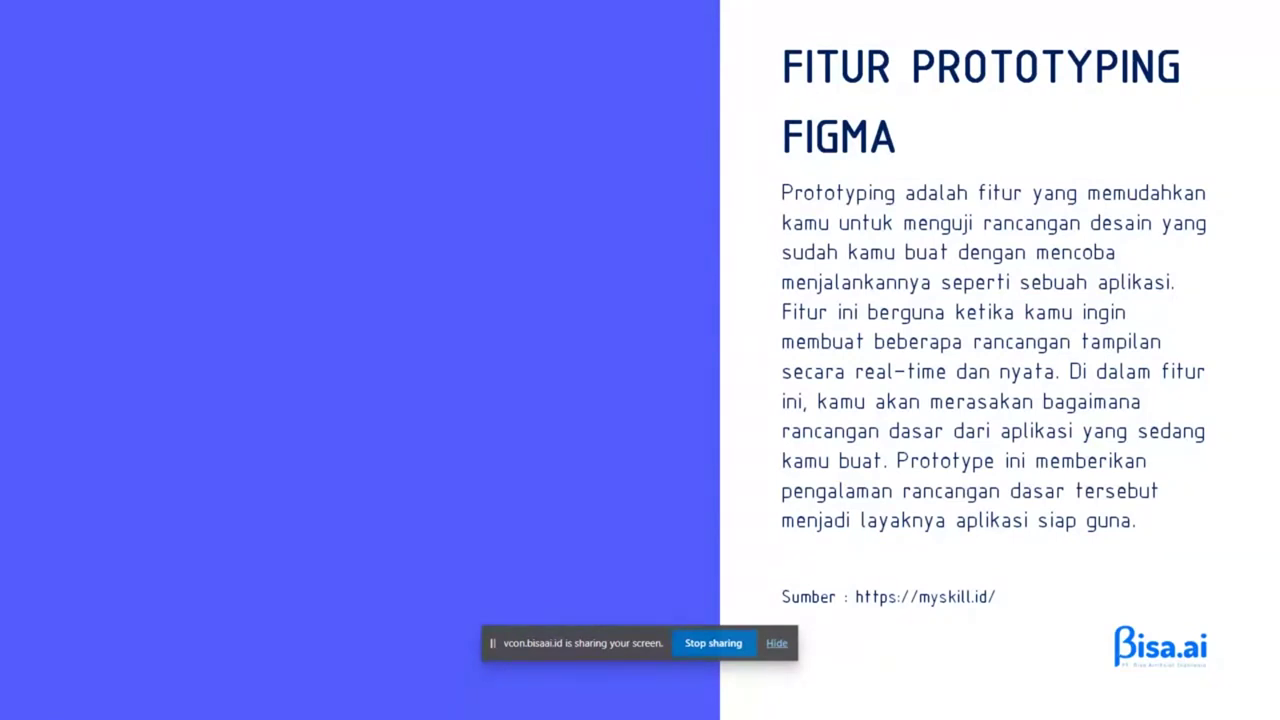
Step: Advance to the 'Prototype UI Menggunakan Figma' slide, then end the slideshow
{"action": "key", "text": "Right"}
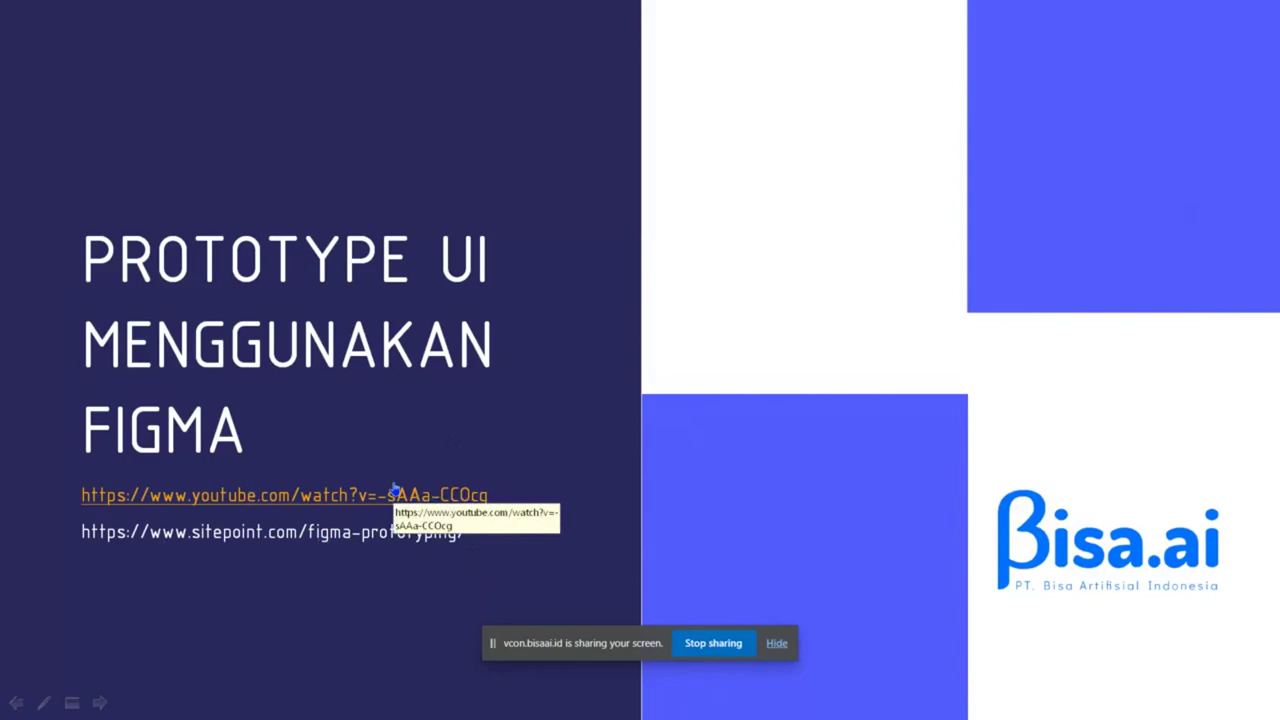
{"action": "right_click", "coordinate": [436, 555]}
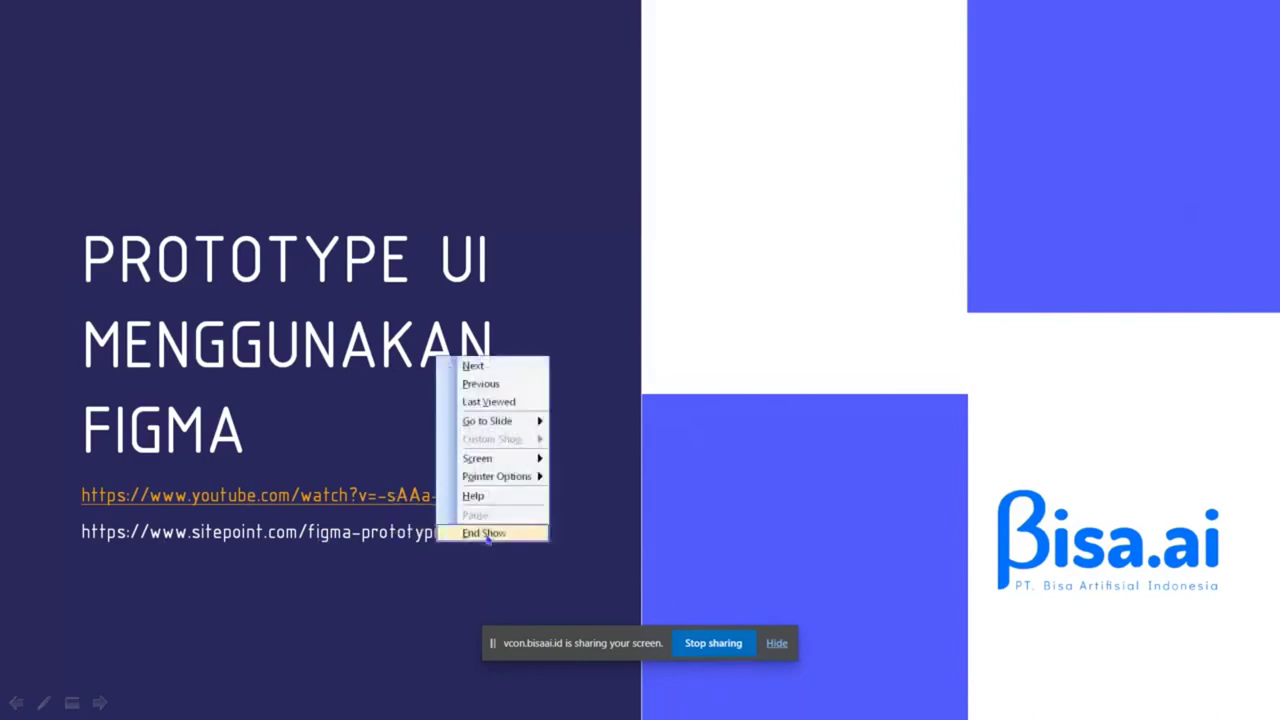
{"action": "left_click", "coordinate": [470, 531]}
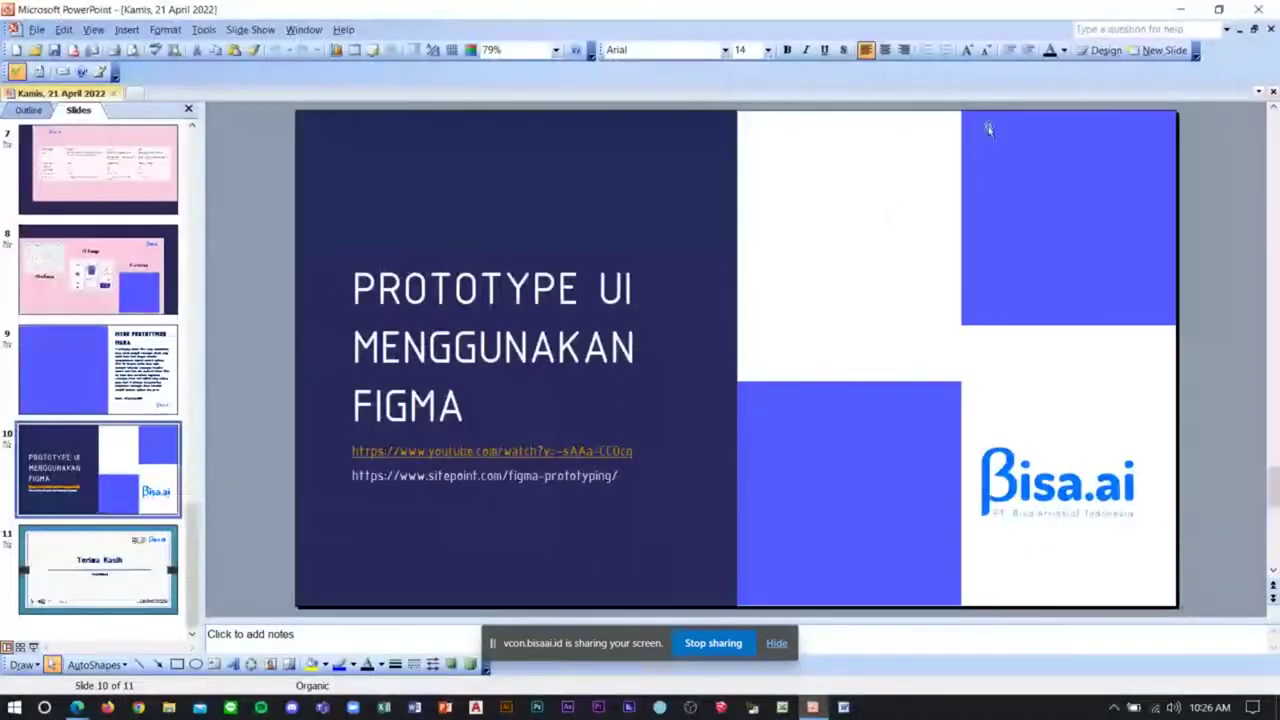
Step: Minimize PowerPoint, switch to the Figma tab and go back to the project's files
{"action": "left_click", "coordinate": [1180, 10]}
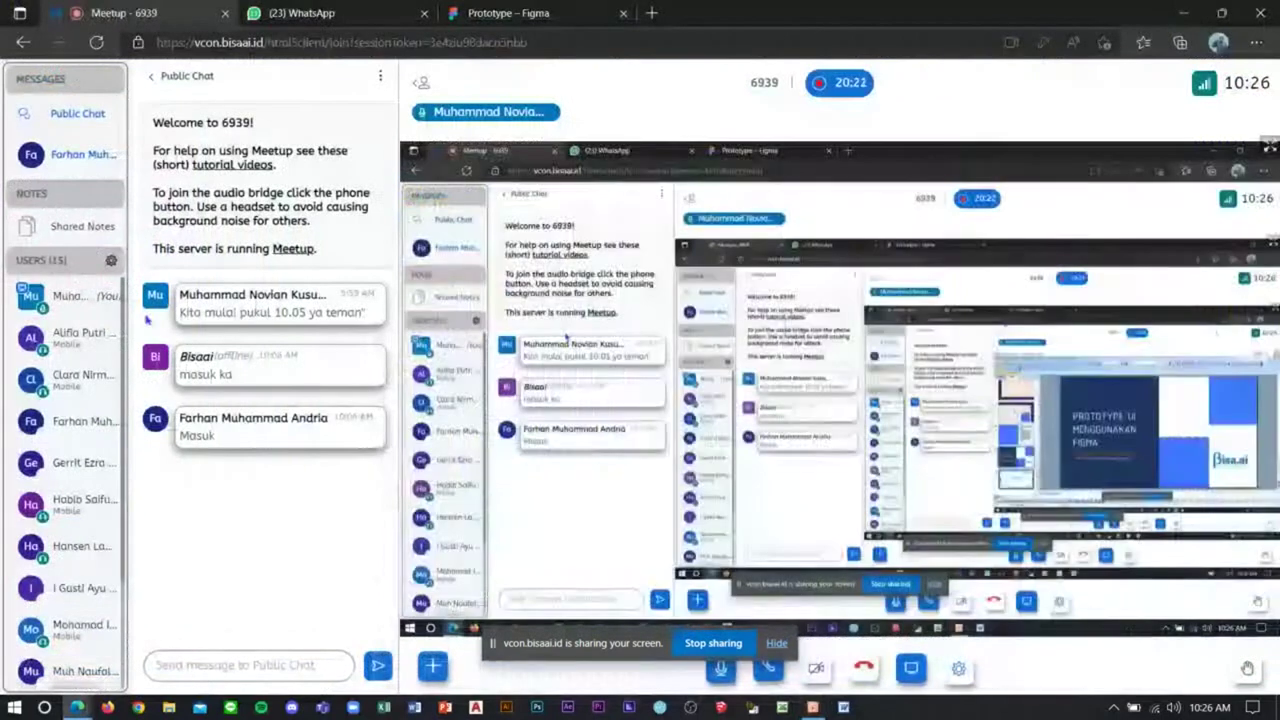
{"action": "left_click", "coordinate": [508, 13]}
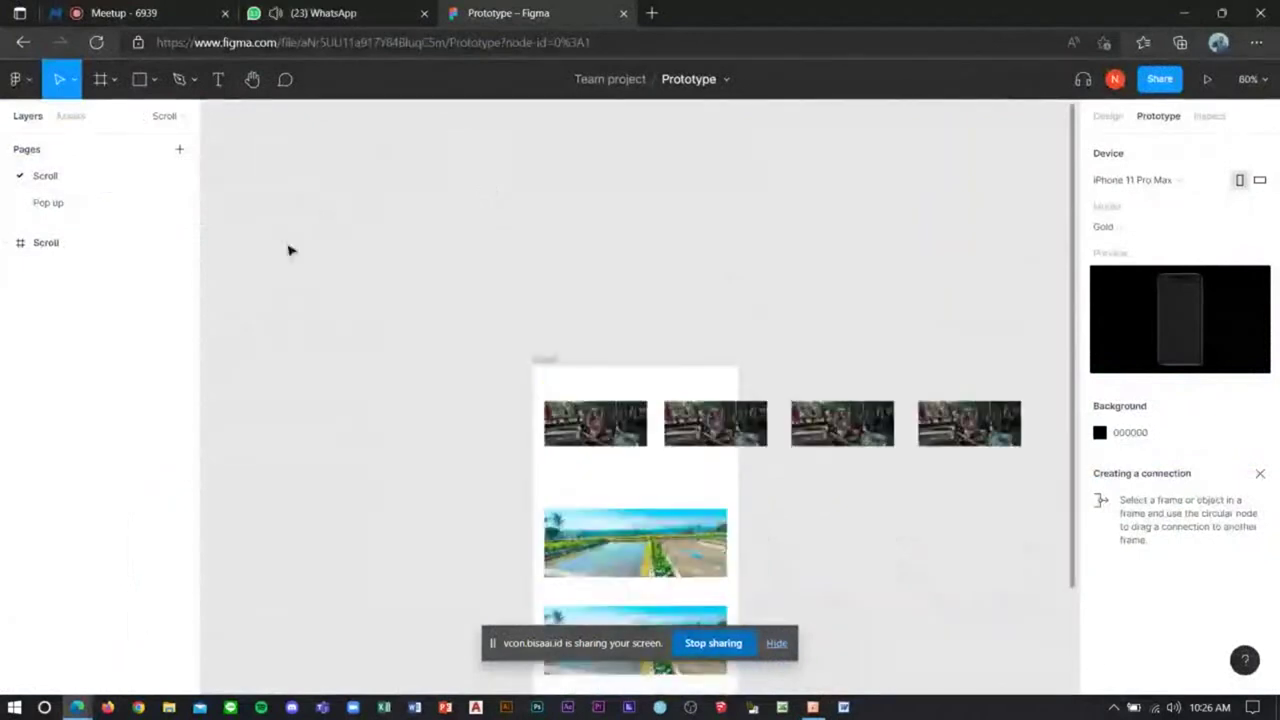
{"action": "left_click", "coordinate": [18, 79]}
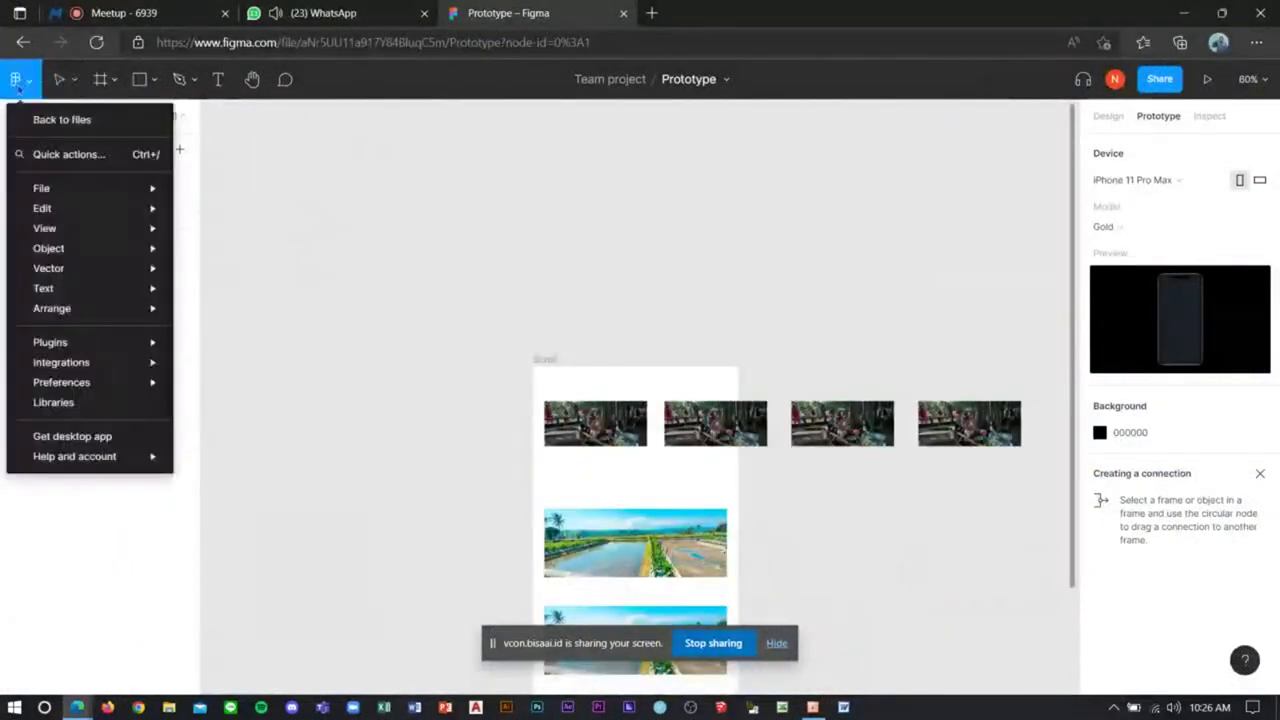
{"action": "left_click", "coordinate": [62, 120]}
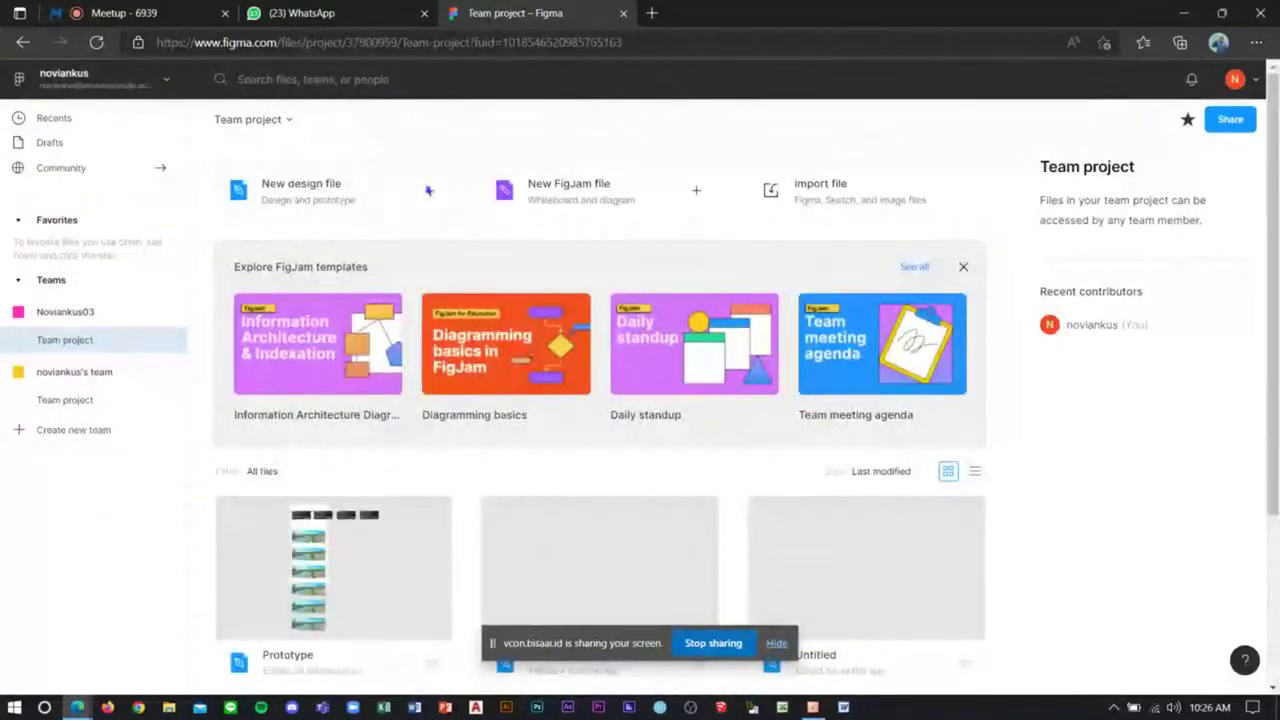
{"action": "mouse_move", "coordinate": [330, 190]}
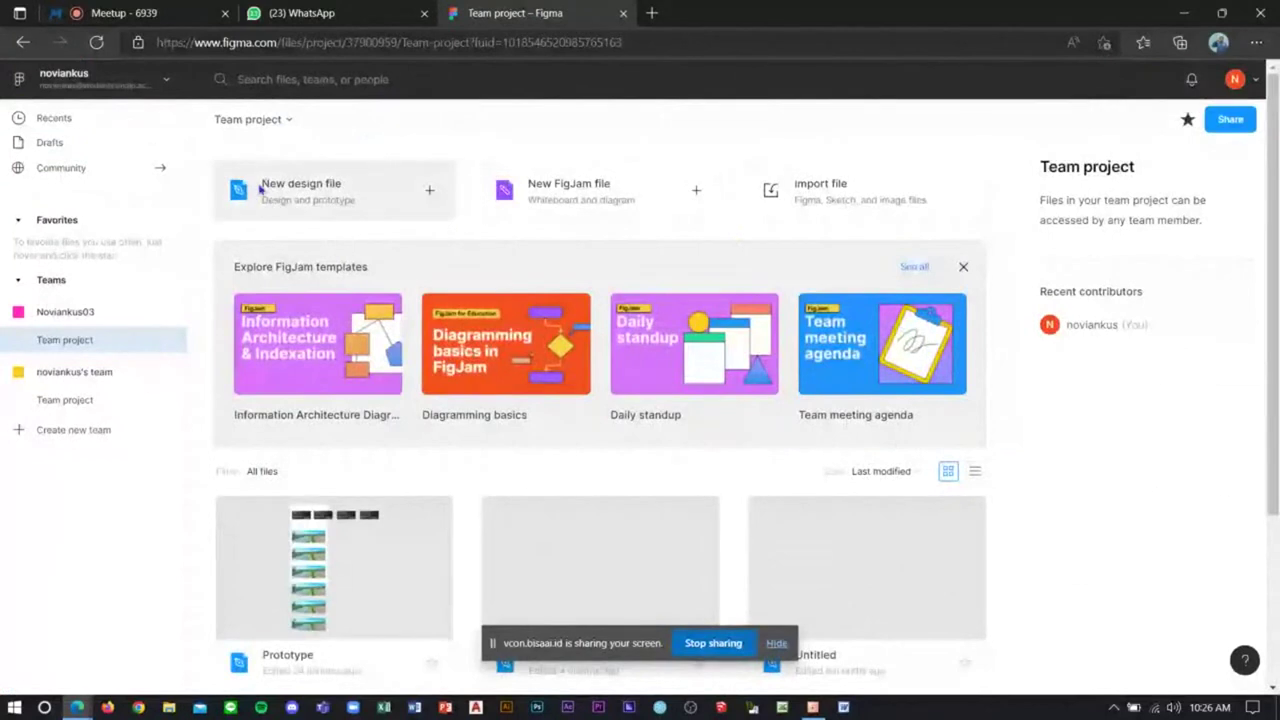
{"action": "mouse_move", "coordinate": [60, 142]}
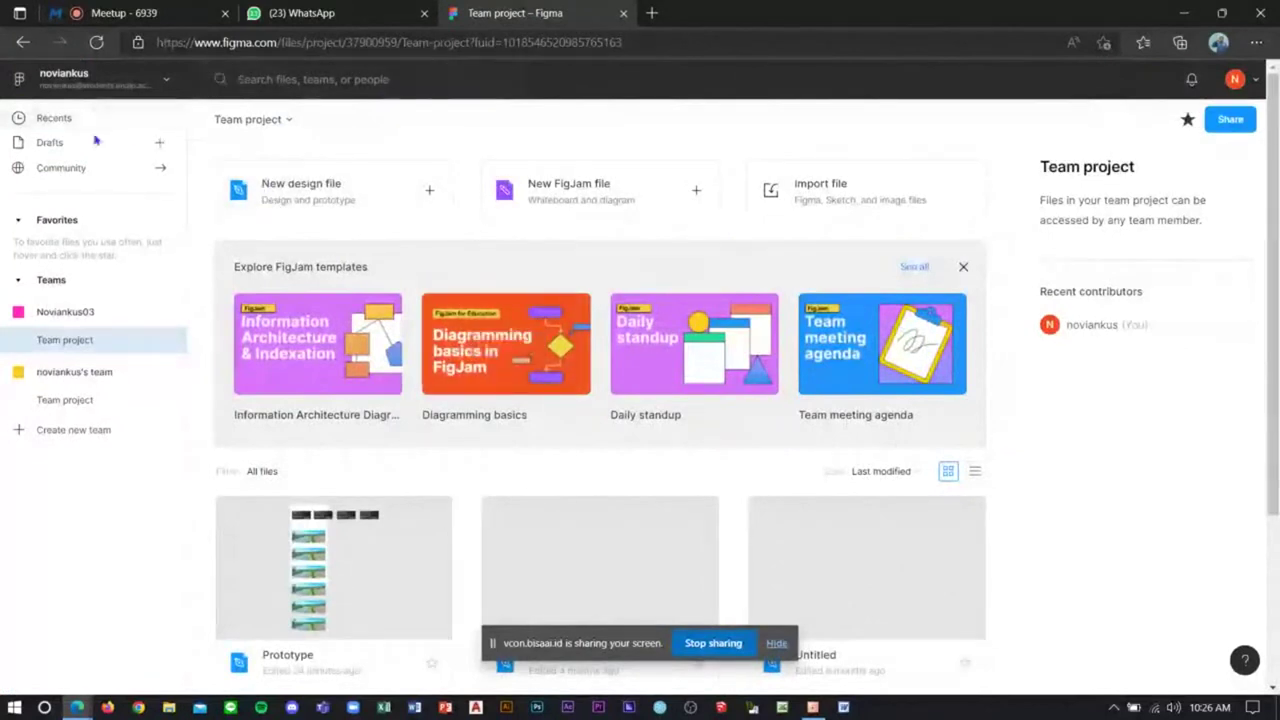
Step: Browse between the two teams' Team project file lists in the sidebar
{"action": "scroll", "coordinate": [455, 145], "scroll_direction": "down", "scroll_amount": 2}
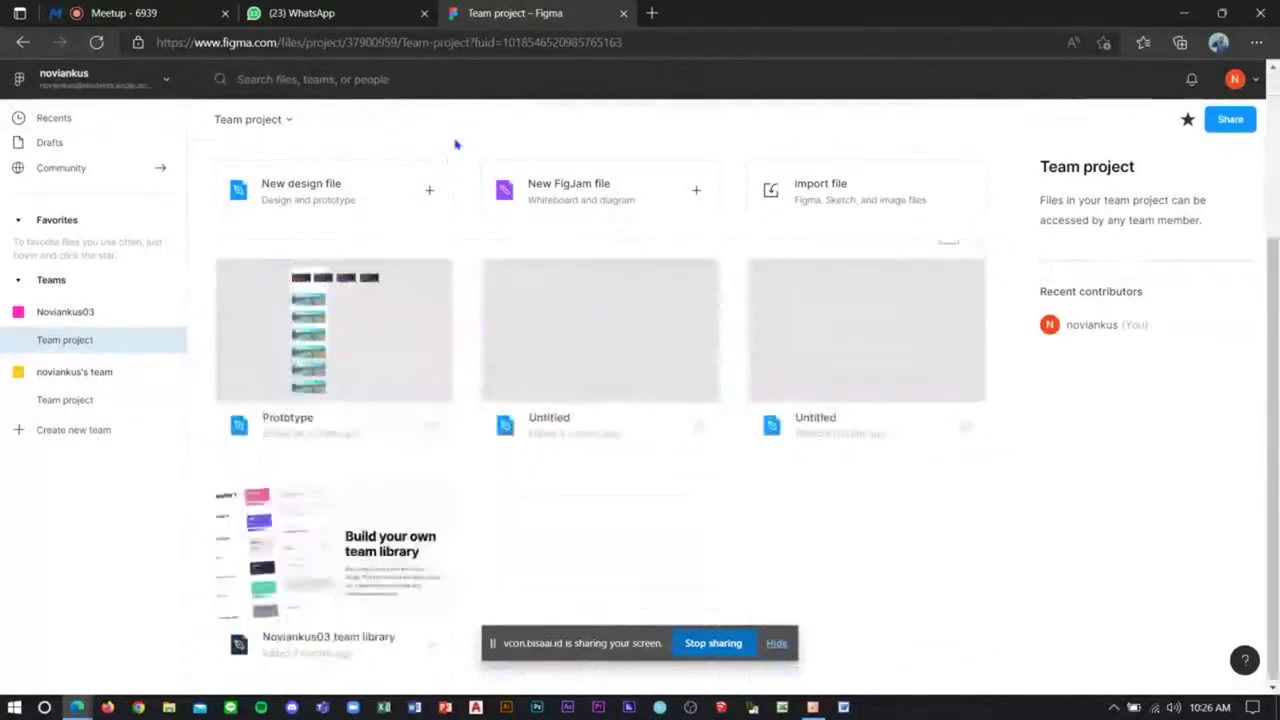
{"action": "scroll", "coordinate": [455, 145], "scroll_direction": "up", "scroll_amount": 2}
{"action": "scroll", "coordinate": [455, 145], "scroll_direction": "down", "scroll_amount": 2}
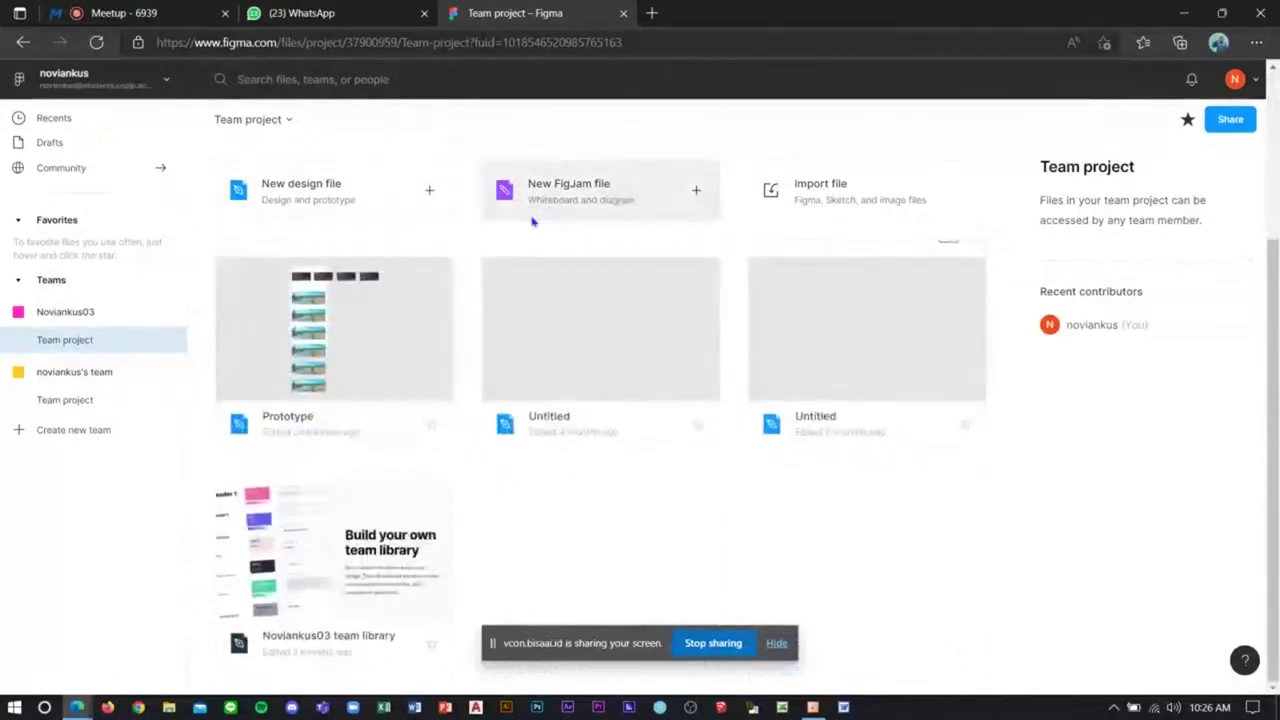
{"action": "scroll", "coordinate": [532, 221], "scroll_direction": "up", "scroll_amount": 2}
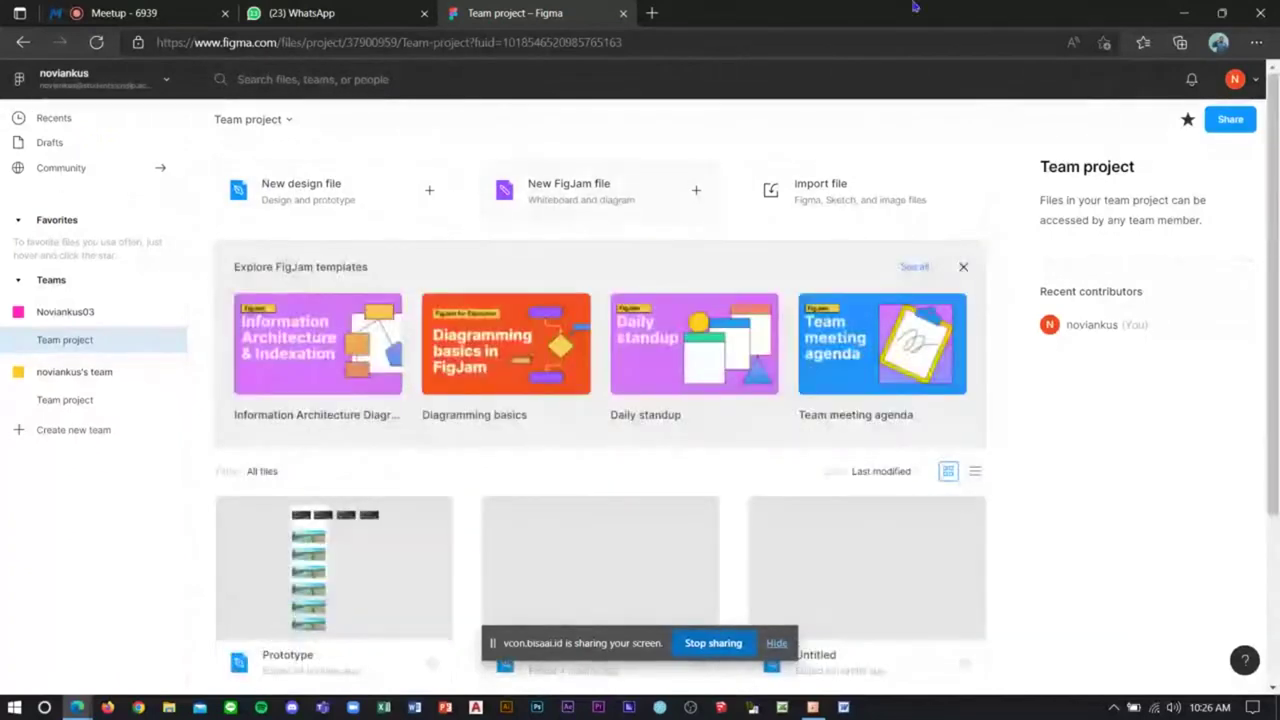
{"action": "mouse_move", "coordinate": [65, 400]}
{"action": "left_click", "coordinate": [98, 401]}
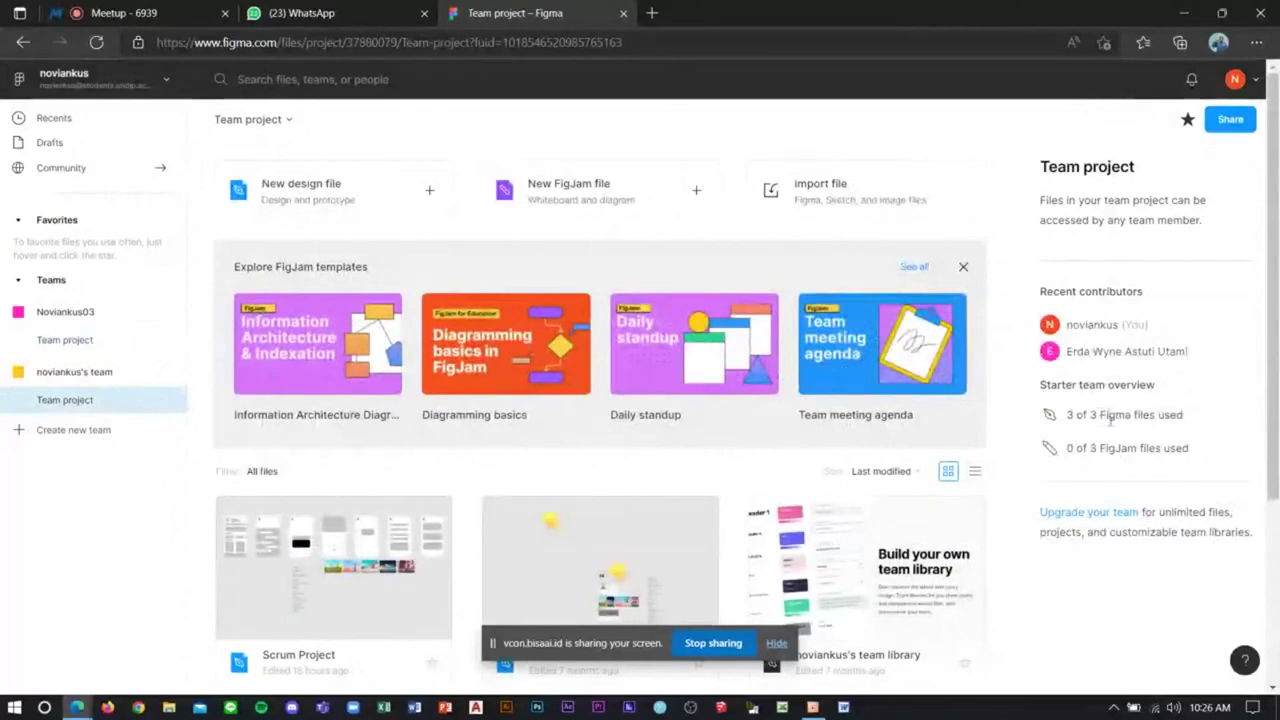
{"action": "mouse_move", "coordinate": [65, 340]}
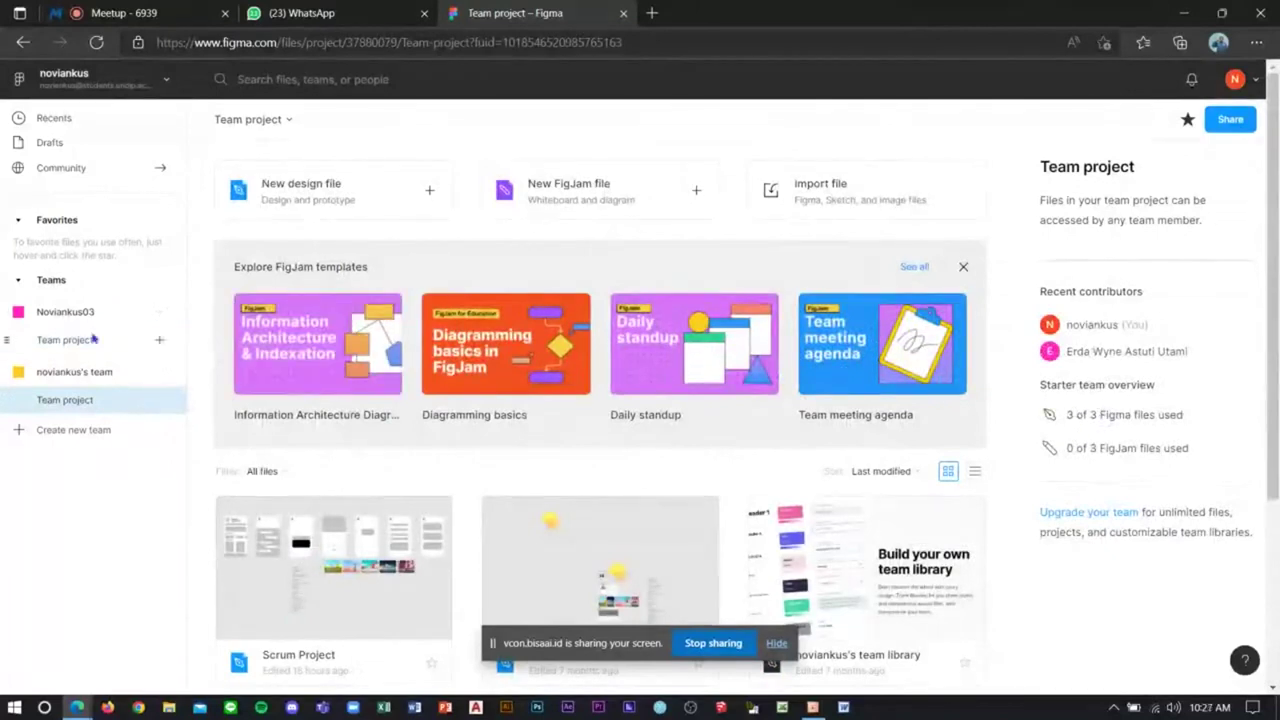
{"action": "left_click", "coordinate": [93, 340]}
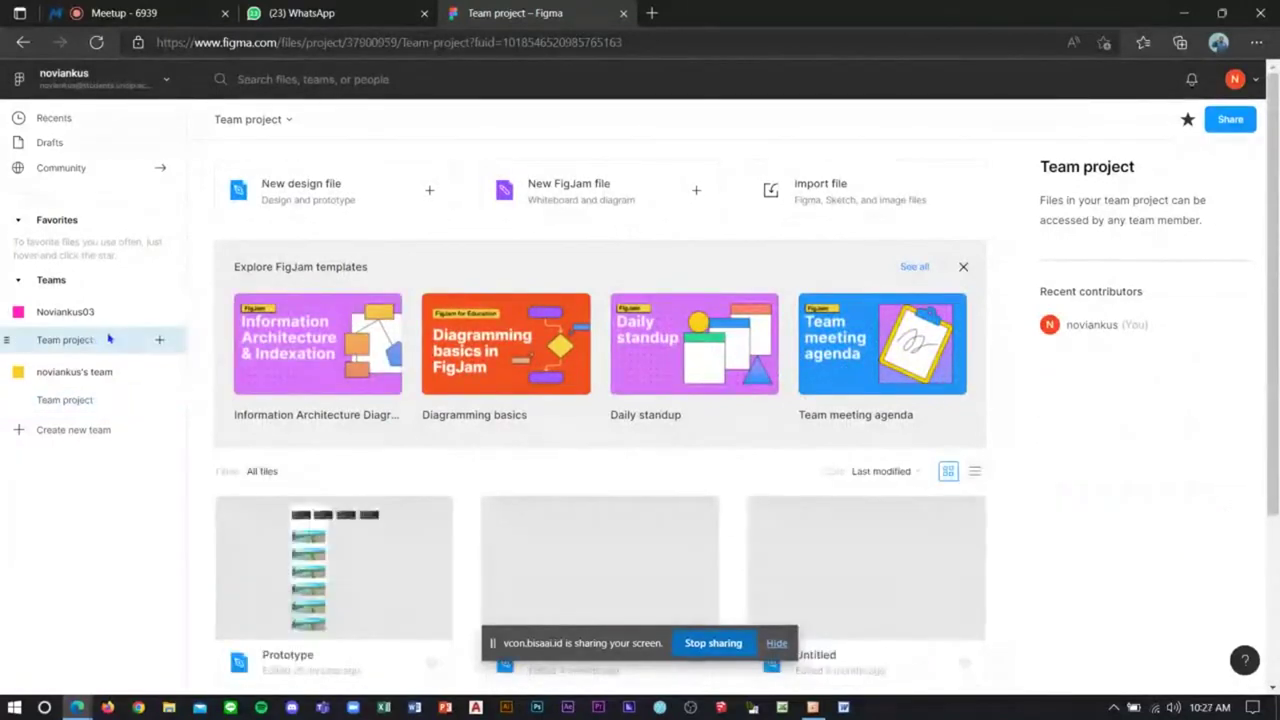
{"action": "left_click", "coordinate": [963, 266]}
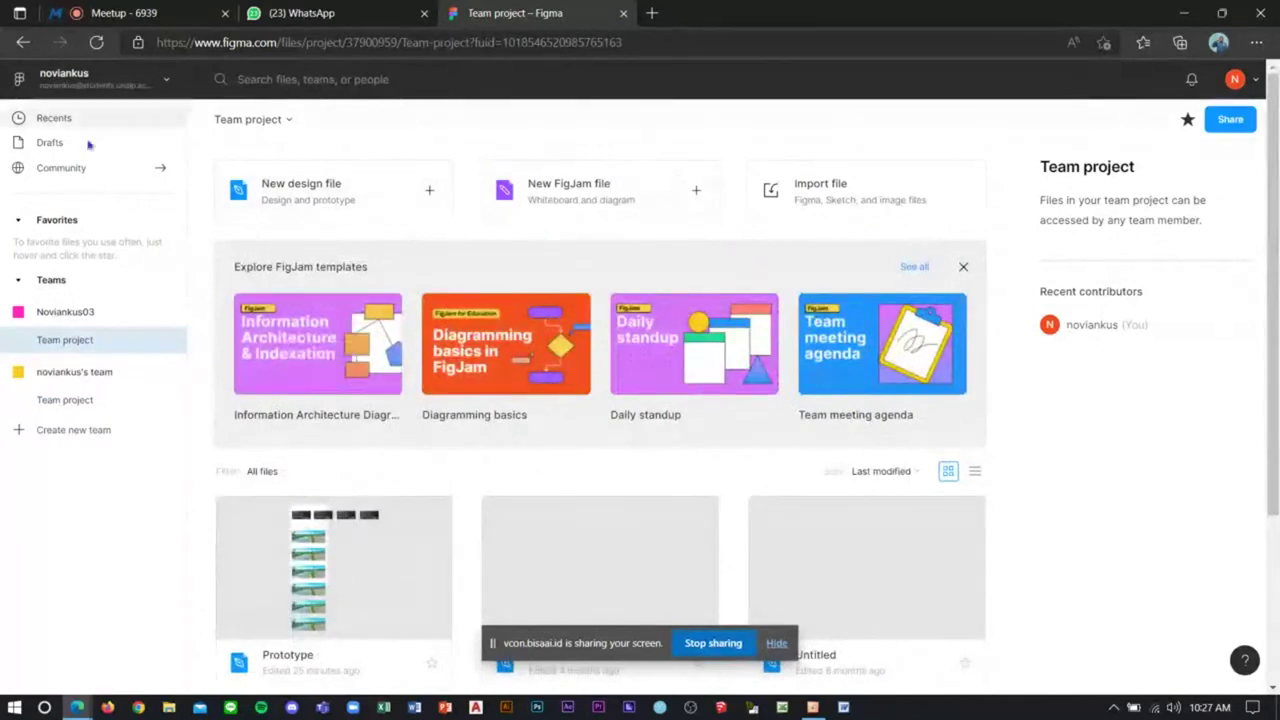
{"action": "mouse_move", "coordinate": [334, 567]}
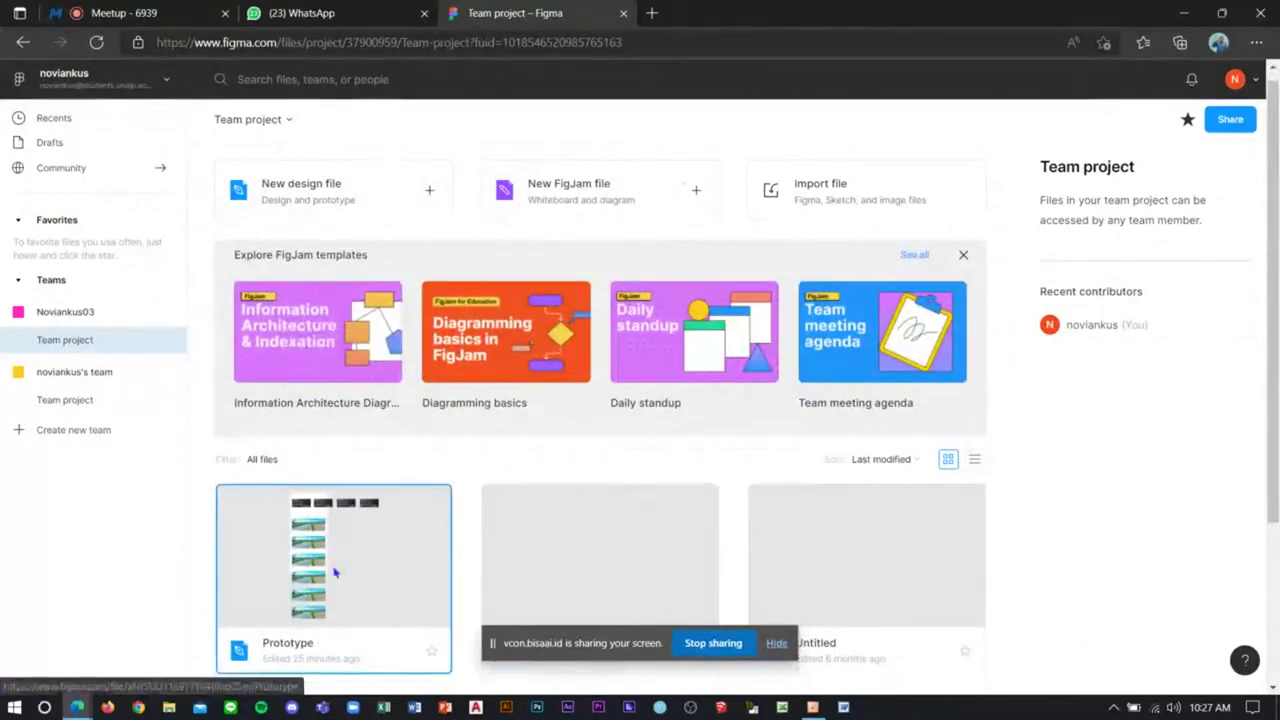
Step: Open the Prototype design file and move the screen-sharing notice off the design
{"action": "double_click", "coordinate": [335, 572]}
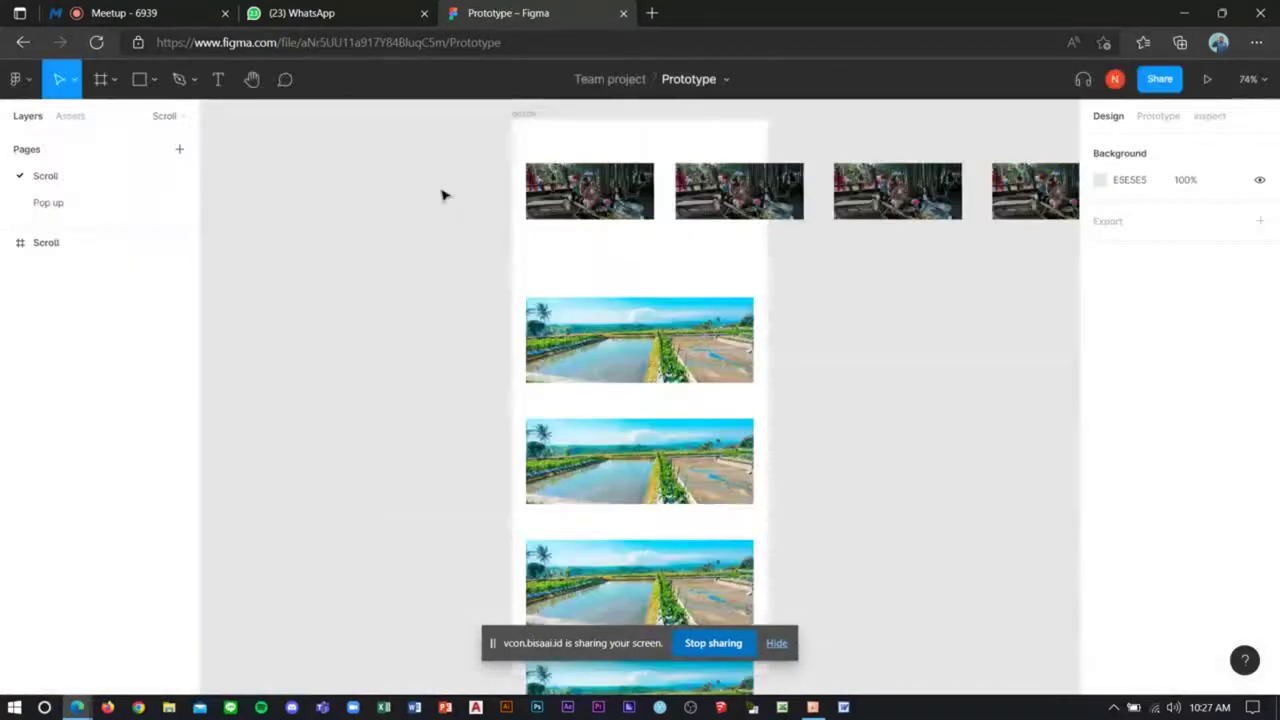
{"action": "scroll", "coordinate": [600, 400], "scroll_direction": "down", "scroll_amount": 5}
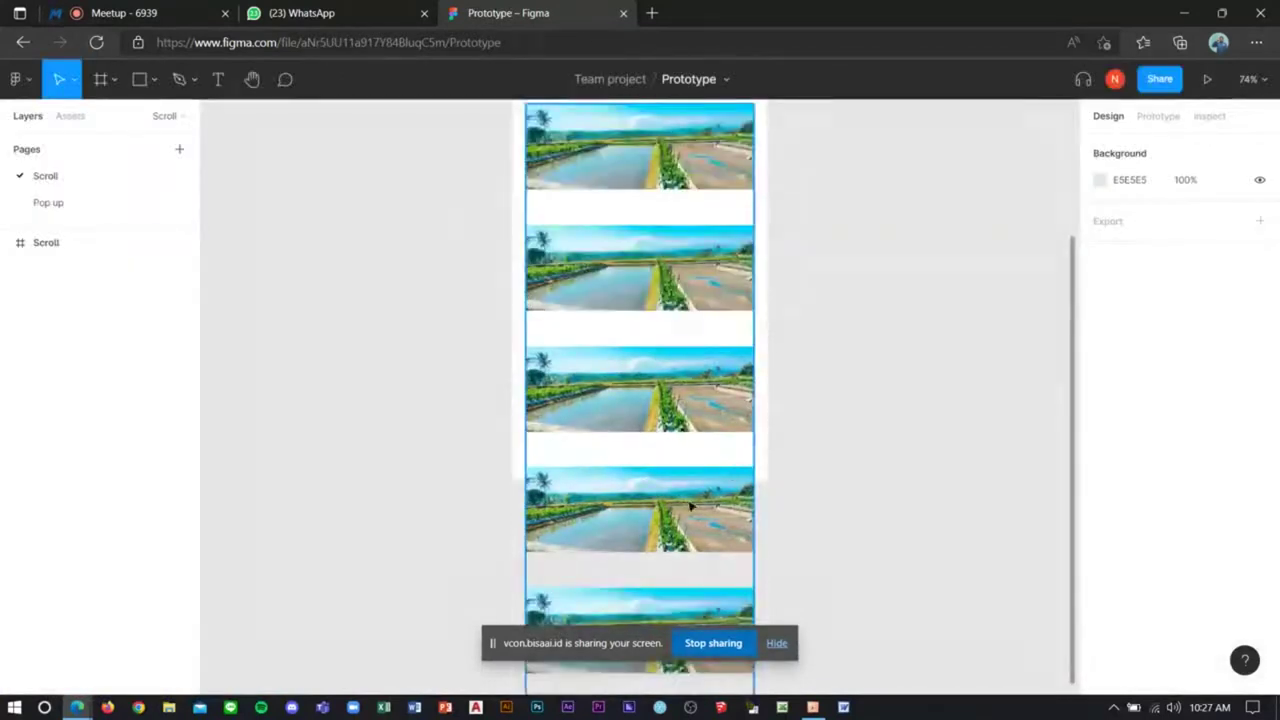
{"action": "left_click_drag", "start_coordinate": [539, 628], "coordinate": [333, 403]}
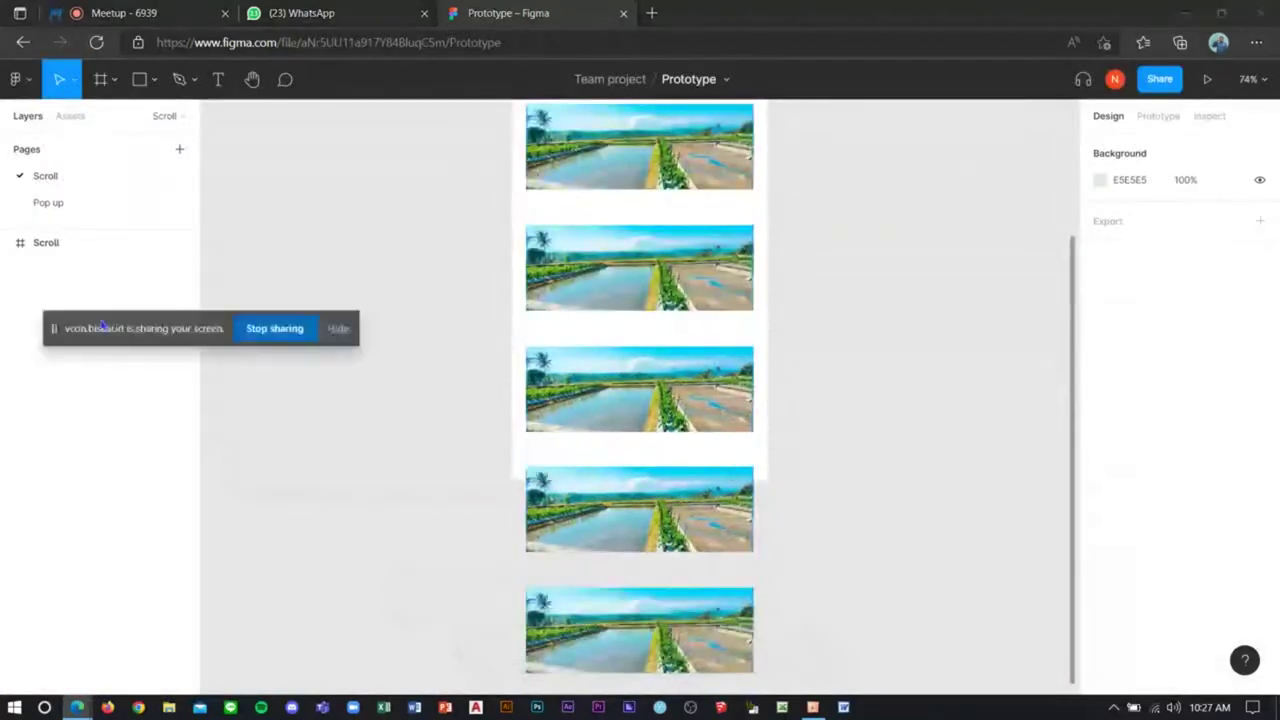
{"action": "scroll", "coordinate": [512, 425], "scroll_direction": "up", "scroll_amount": 5}
{"action": "scroll", "coordinate": [512, 425], "scroll_direction": "down", "scroll_amount": 3}
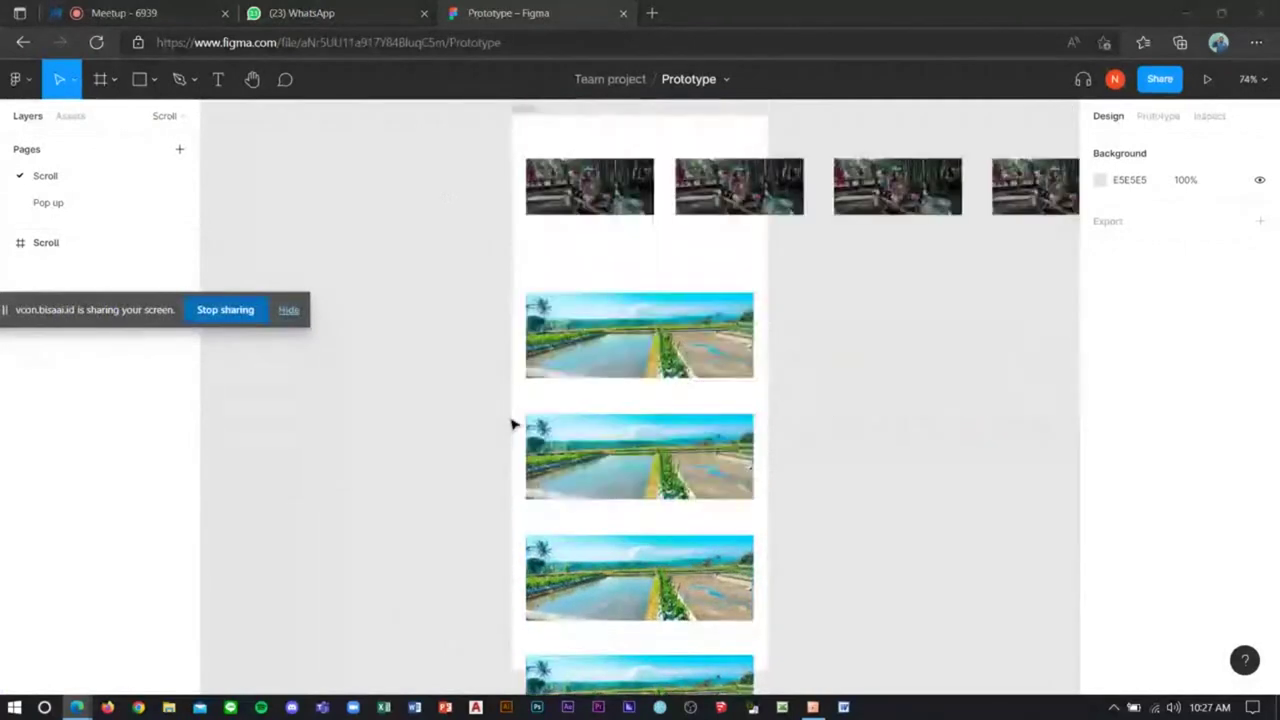
{"action": "scroll", "coordinate": [514, 423], "scroll_direction": "up", "scroll_amount": 1}
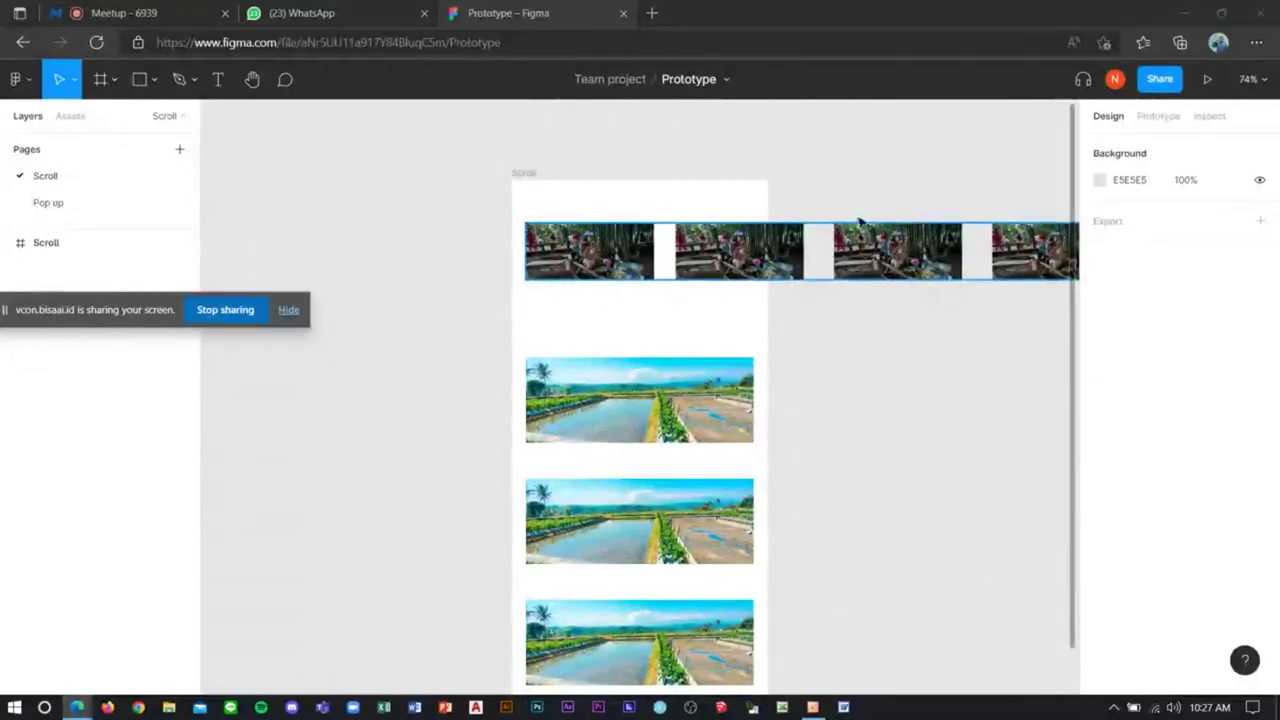
Step: Show the Prototype settings and inspect the Vertikal photo row
{"action": "left_click", "coordinate": [1157, 116]}
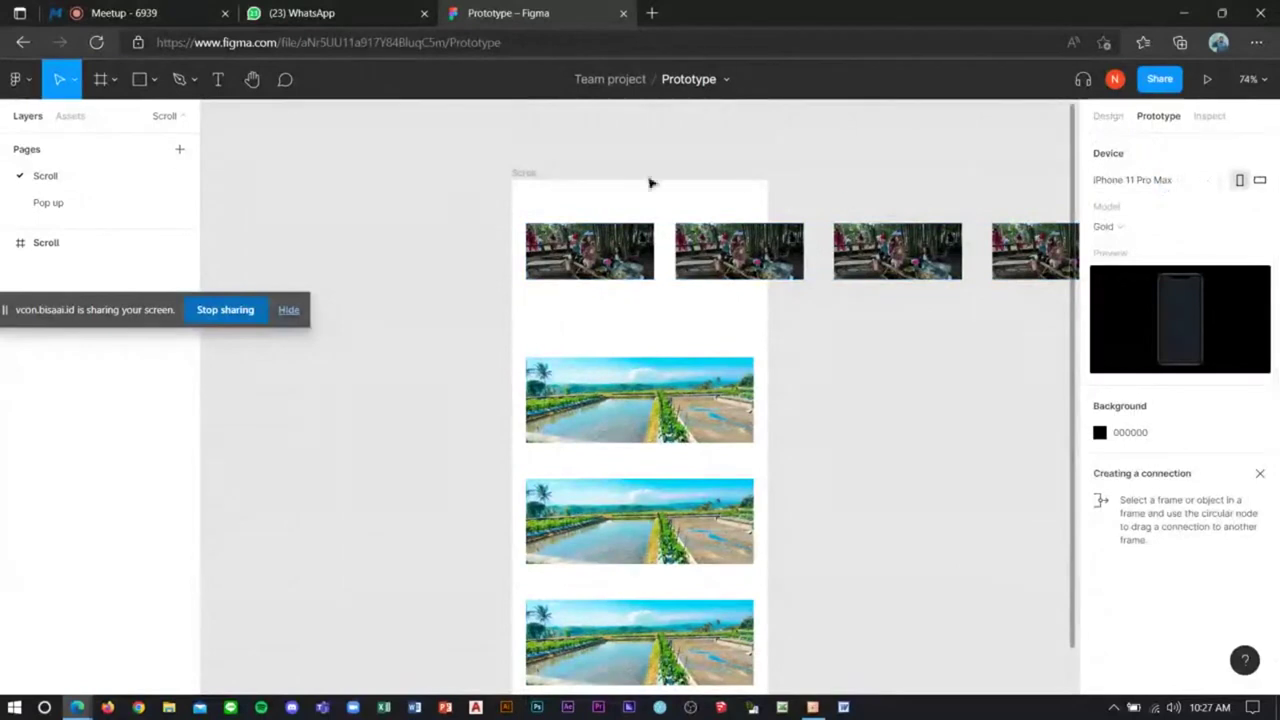
{"action": "left_click", "coordinate": [590, 245]}
{"action": "left_click", "coordinate": [648, 158]}
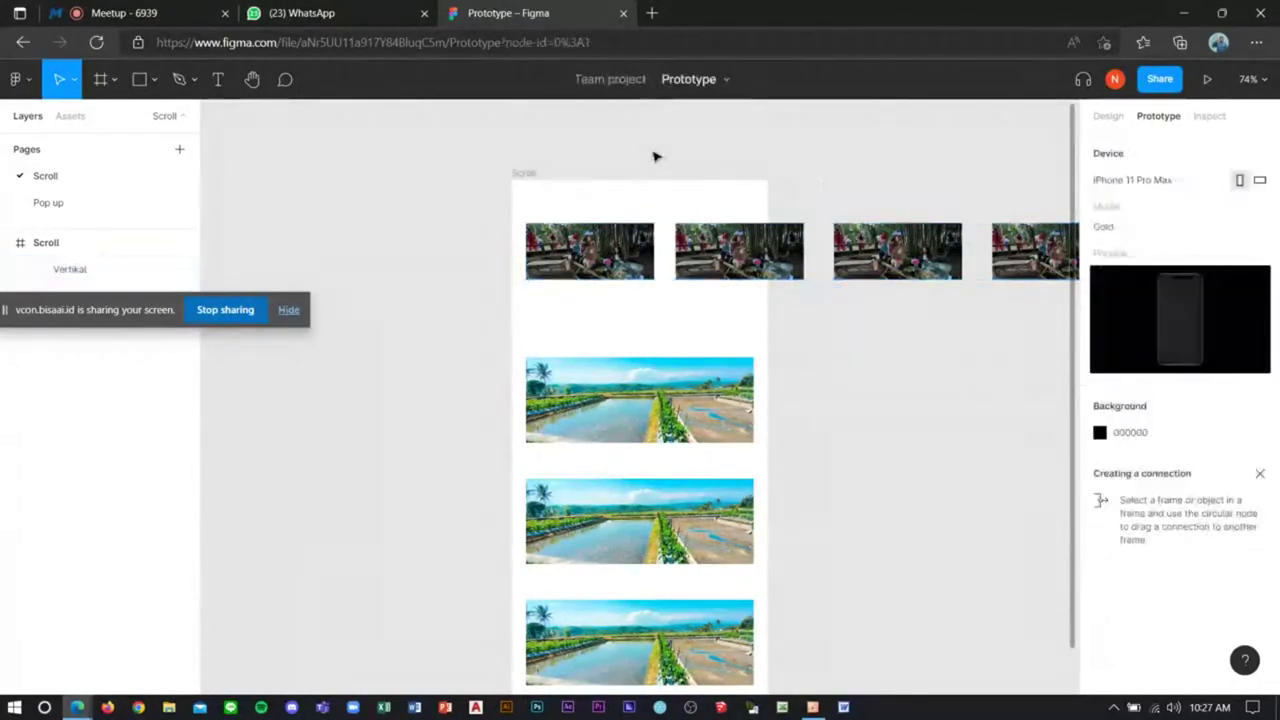
Step: Preview the Scroll prototype on an iPhone 11 Pro Max, then go back to the editor
{"action": "left_click", "coordinate": [1203, 88]}
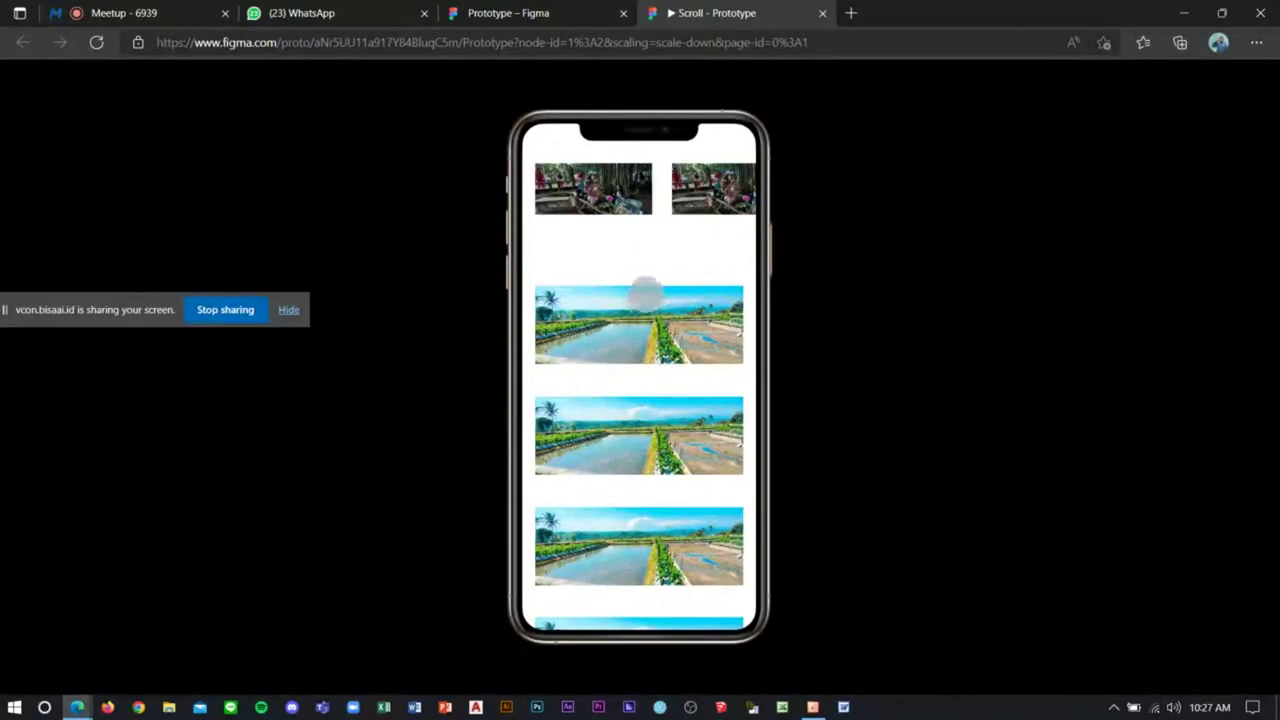
{"action": "left_click", "coordinate": [530, 13]}
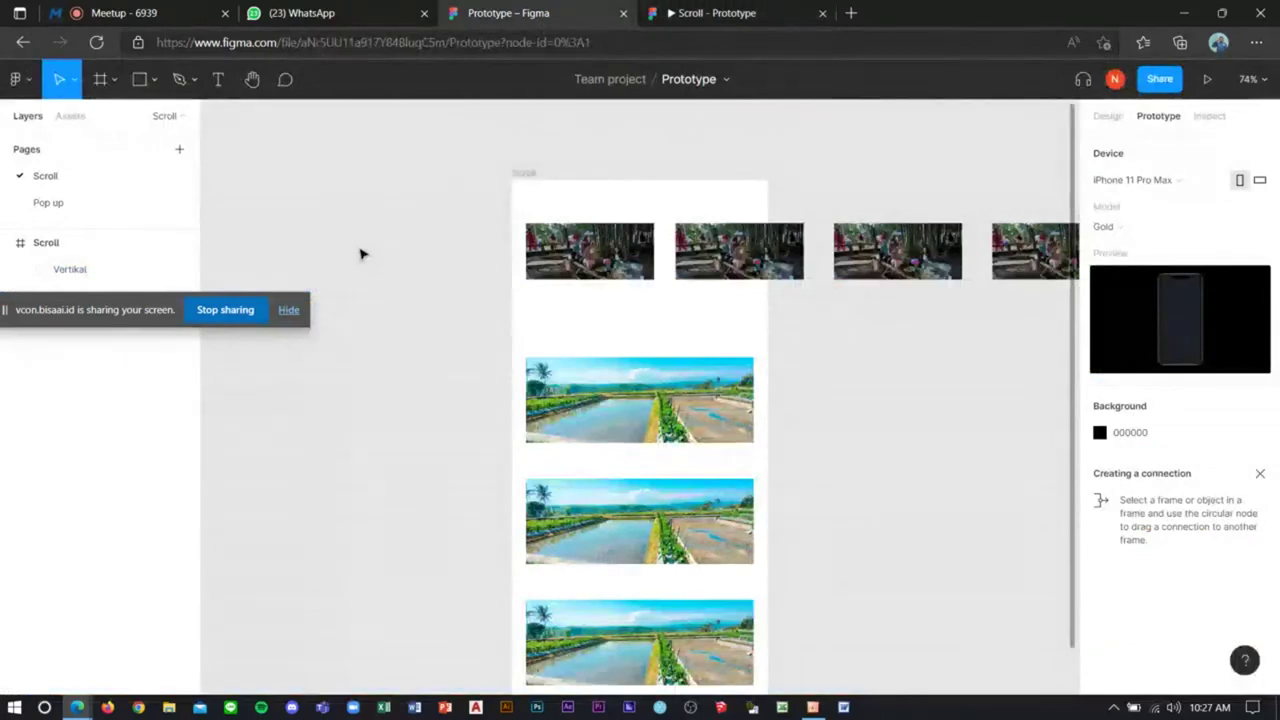
{"action": "scroll", "coordinate": [480, 300], "scroll_direction": "down", "scroll_amount": 5}
{"action": "scroll", "coordinate": [594, 323], "scroll_direction": "down", "scroll_amount": 3}
{"action": "scroll", "coordinate": [623, 366], "scroll_direction": "up", "scroll_amount": 1}
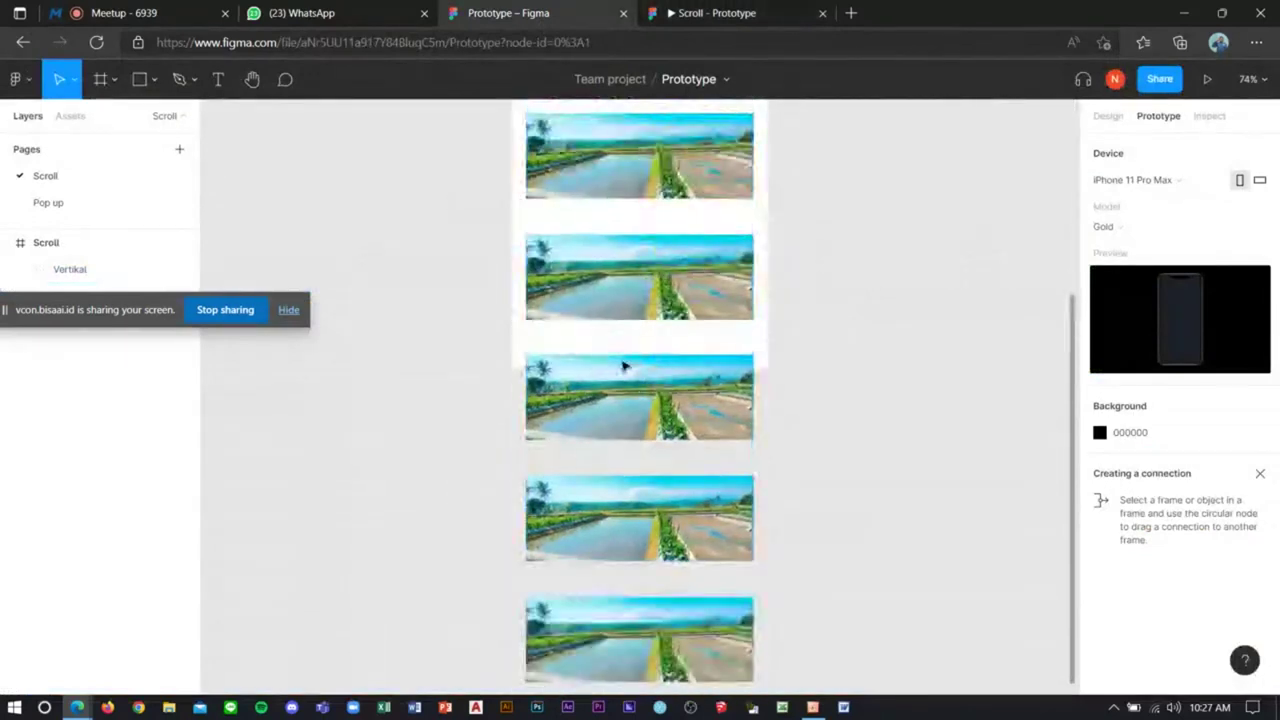
{"action": "scroll", "coordinate": [623, 366], "scroll_direction": "up", "scroll_amount": 1}
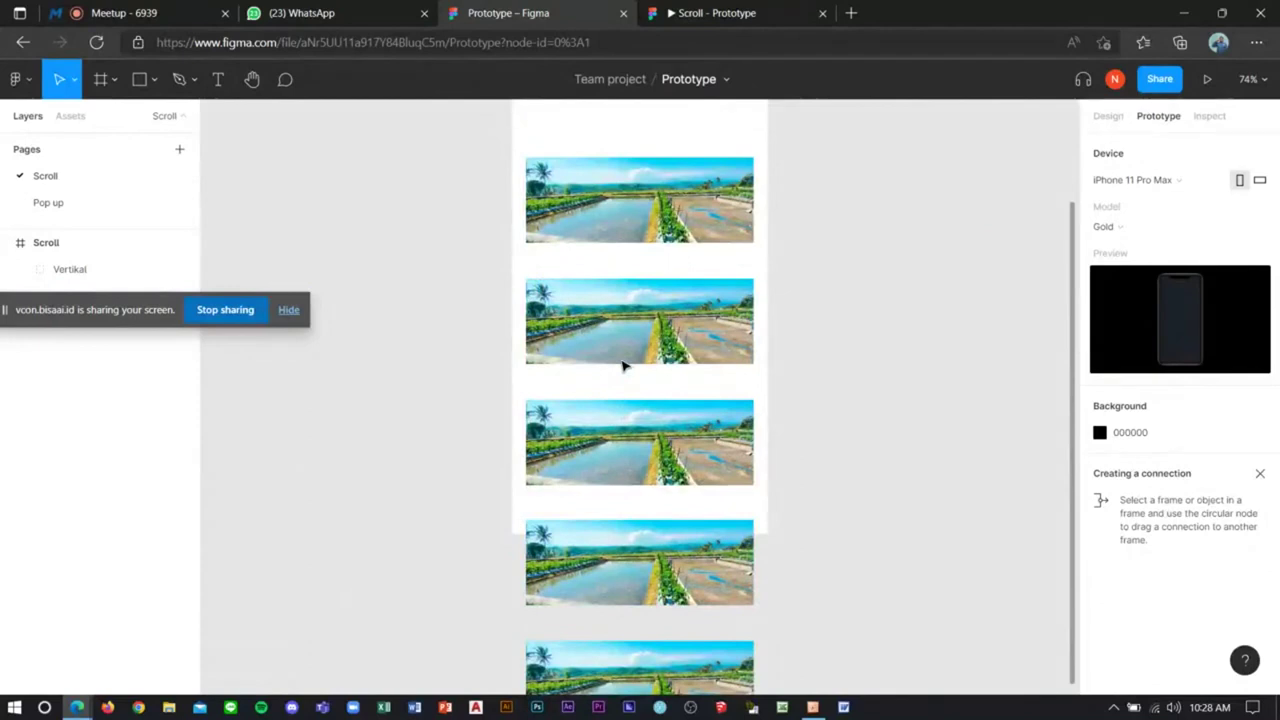
{"action": "scroll", "coordinate": [622, 366], "scroll_direction": "up", "scroll_amount": 1}
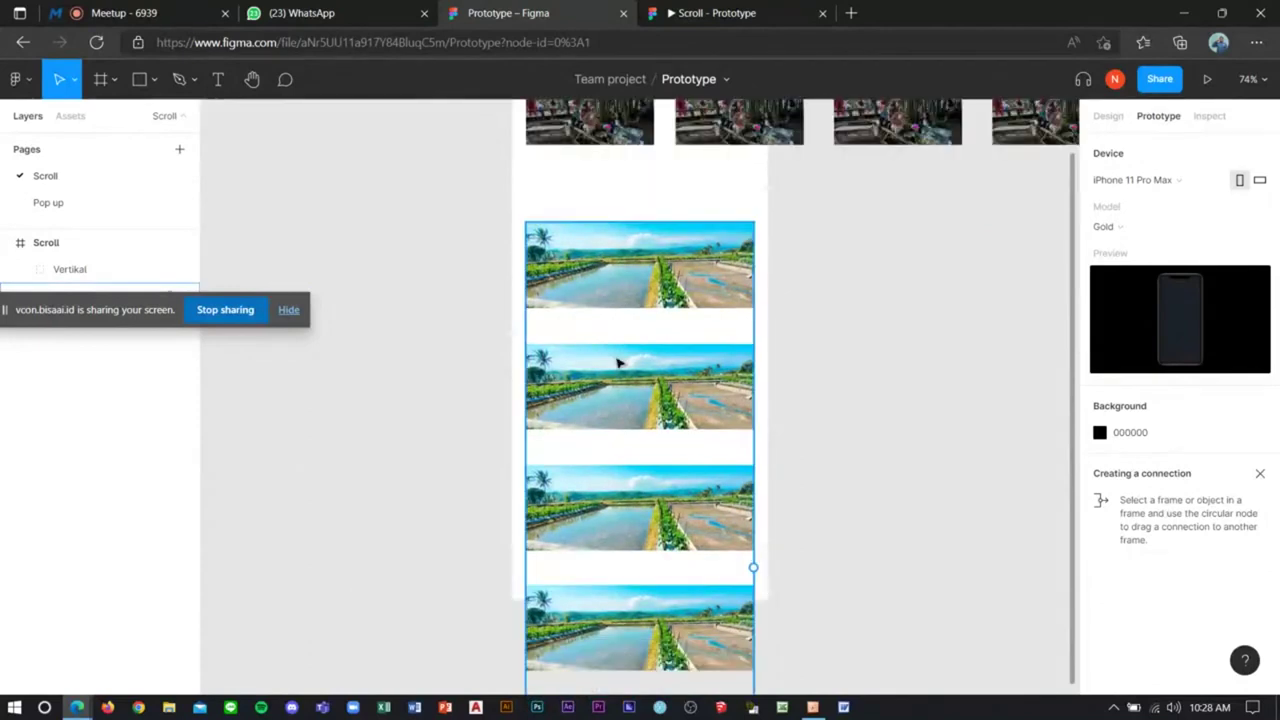
{"action": "scroll", "coordinate": [600, 330], "scroll_direction": "up", "scroll_amount": 2}
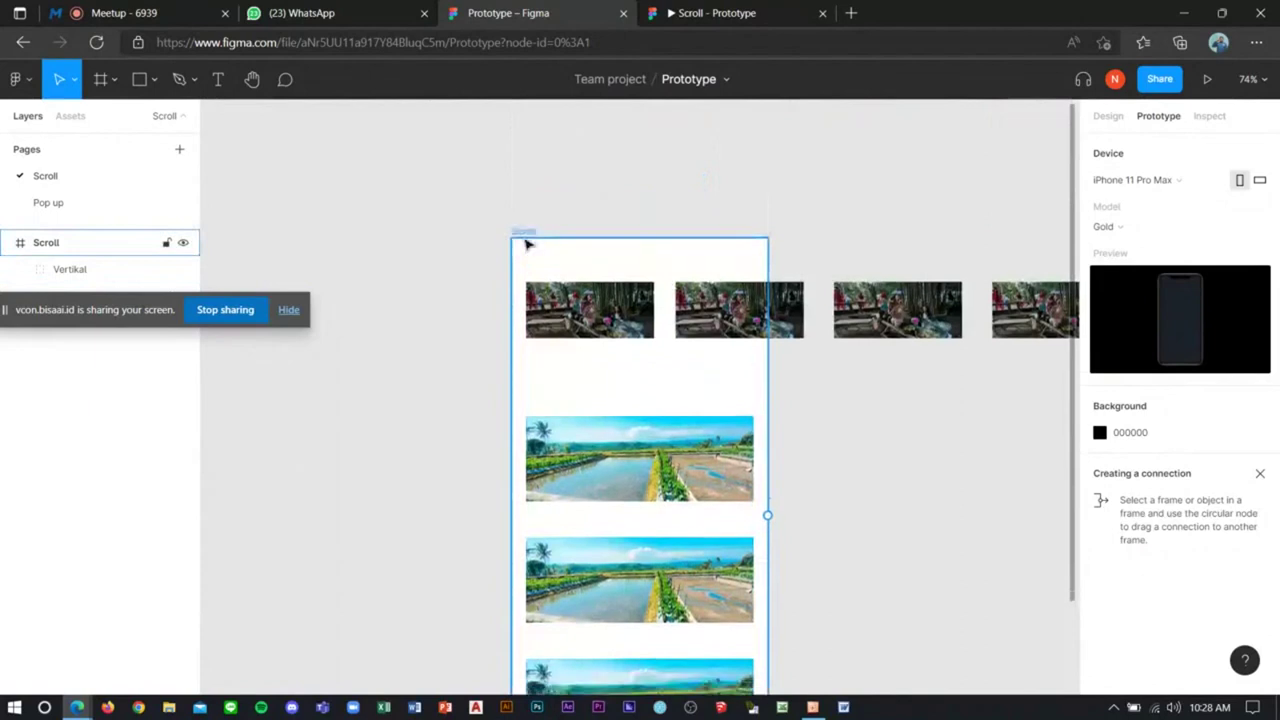
{"action": "left_click", "coordinate": [545, 243]}
{"action": "left_click", "coordinate": [100, 79]}
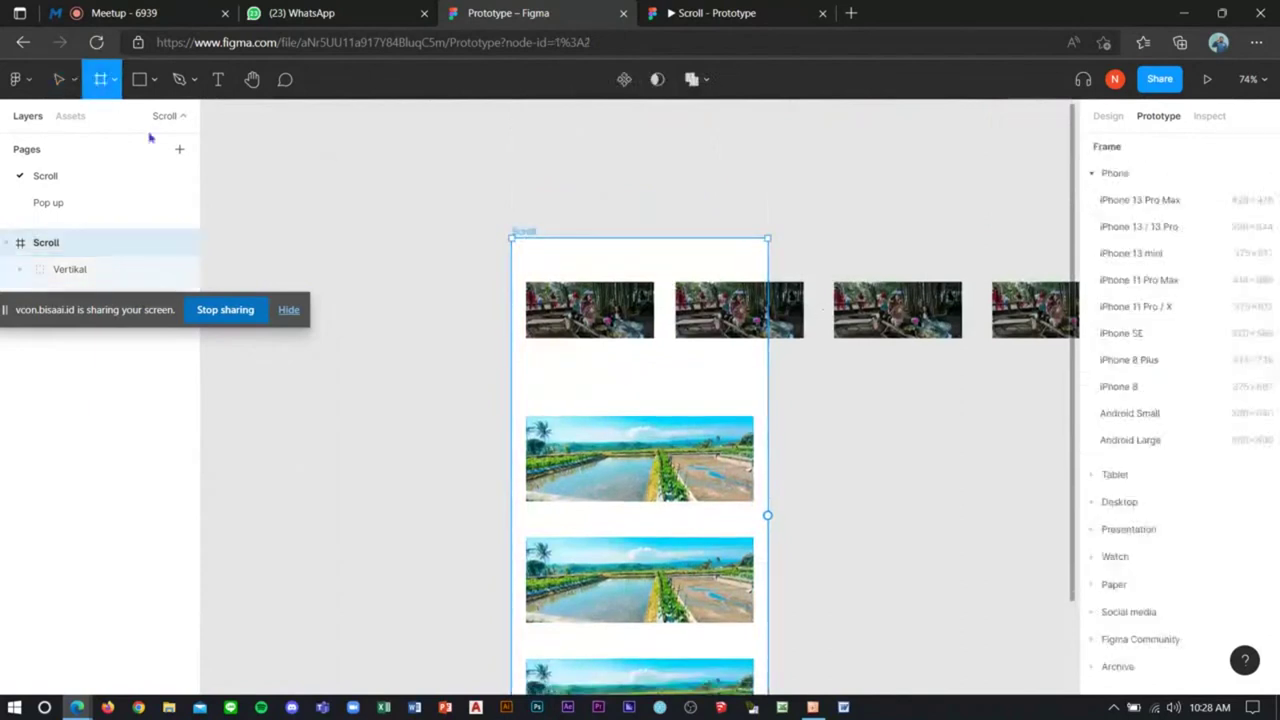
{"action": "left_click", "coordinate": [115, 80]}
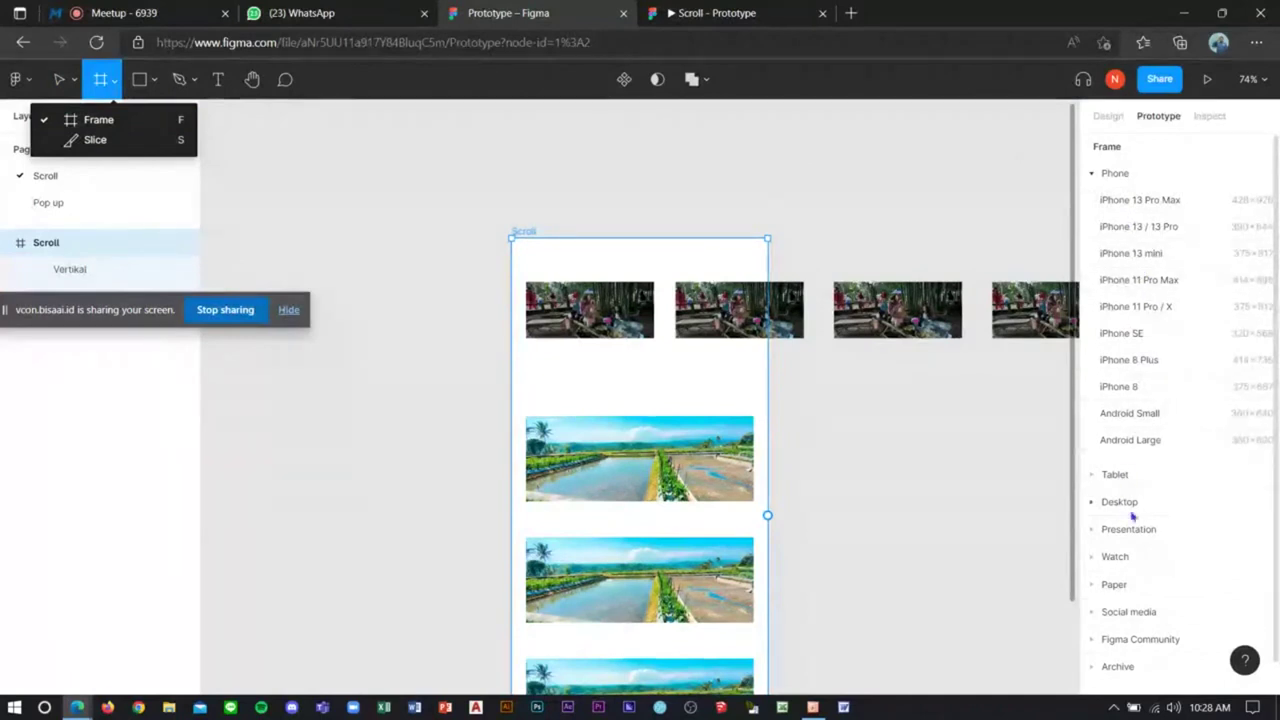
{"action": "left_click", "coordinate": [670, 154]}
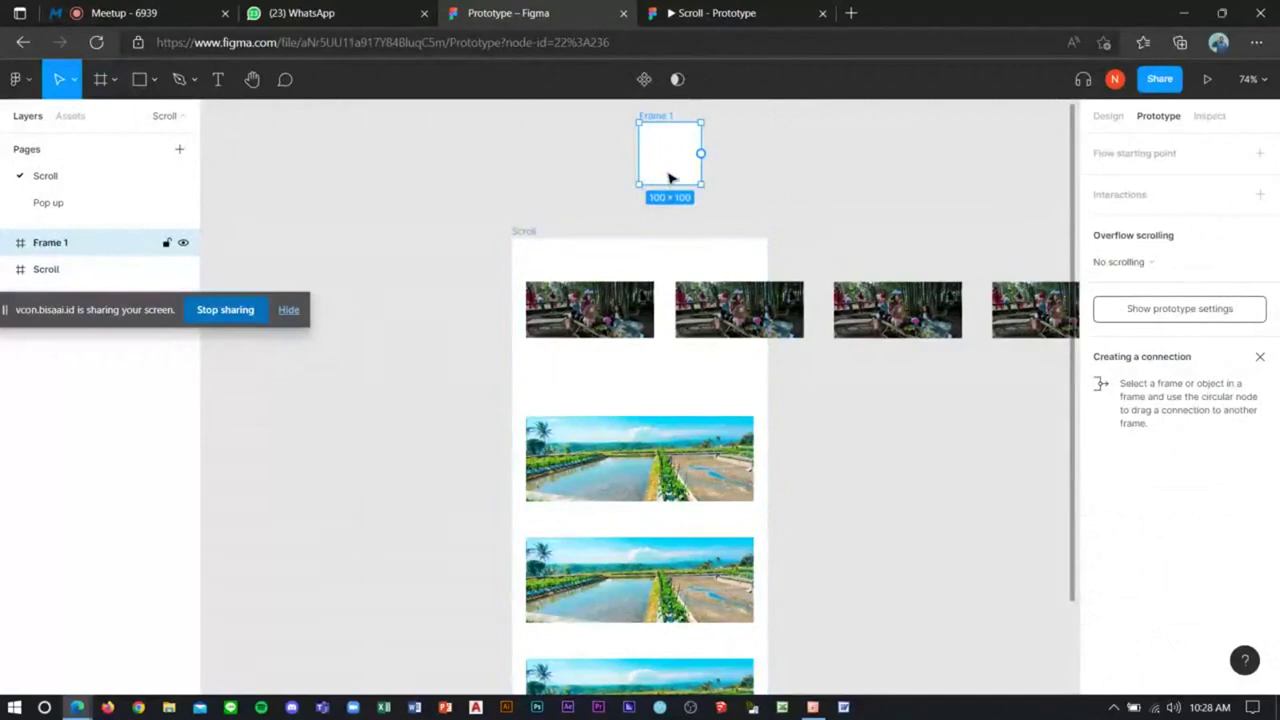
{"action": "key", "text": "Delete"}
{"action": "scroll", "coordinate": [672, 183], "scroll_direction": "down", "scroll_amount": 1}
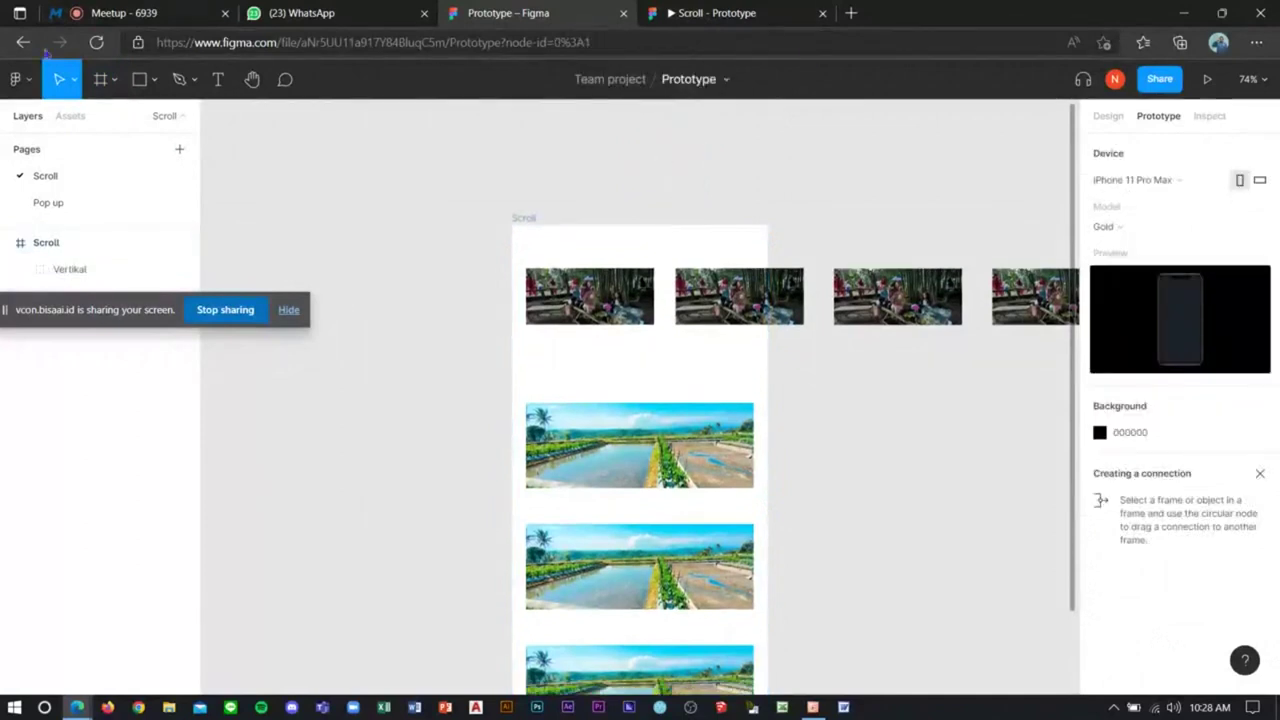
Step: Ungroup the Vertikal photo row into separate photos
{"action": "left_click", "coordinate": [589, 288]}
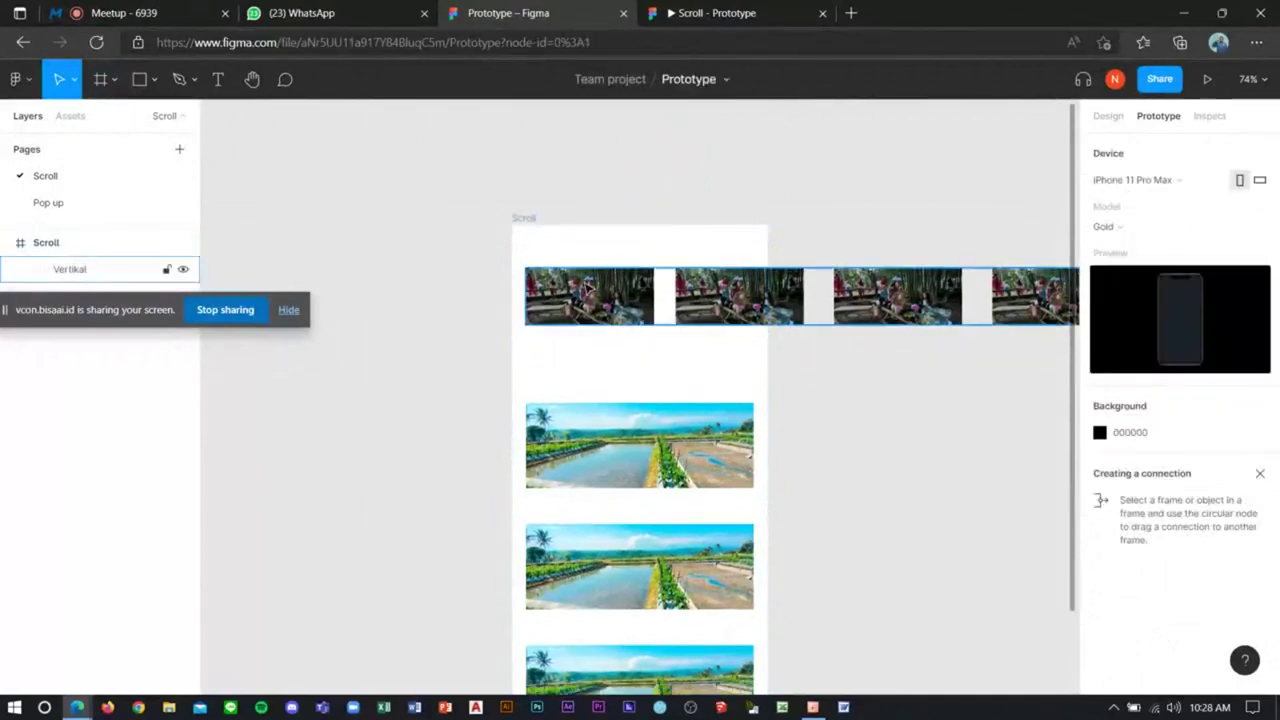
{"action": "left_click", "coordinate": [589, 288]}
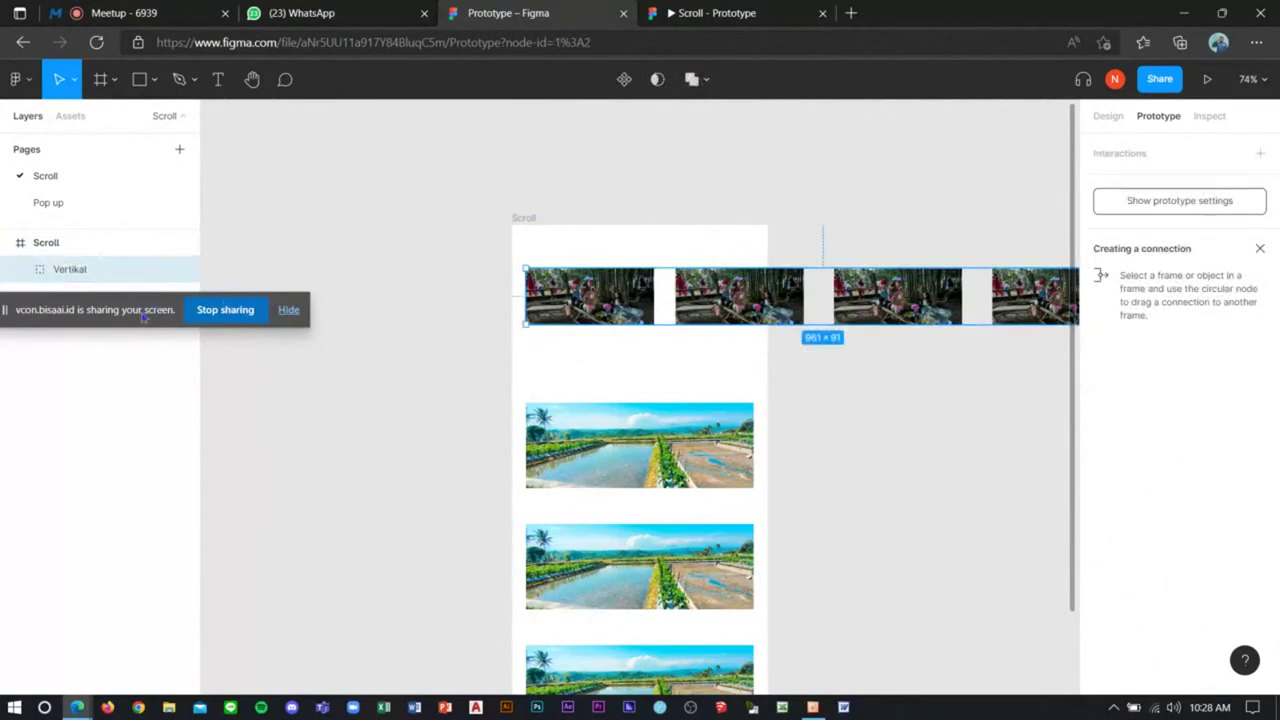
{"action": "mouse_move", "coordinate": [143, 316]}
{"action": "left_mouse_down"}
{"action": "mouse_move", "coordinate": [139, 444]}
{"action": "mouse_move", "coordinate": [95, 618]}
{"action": "left_mouse_up"}
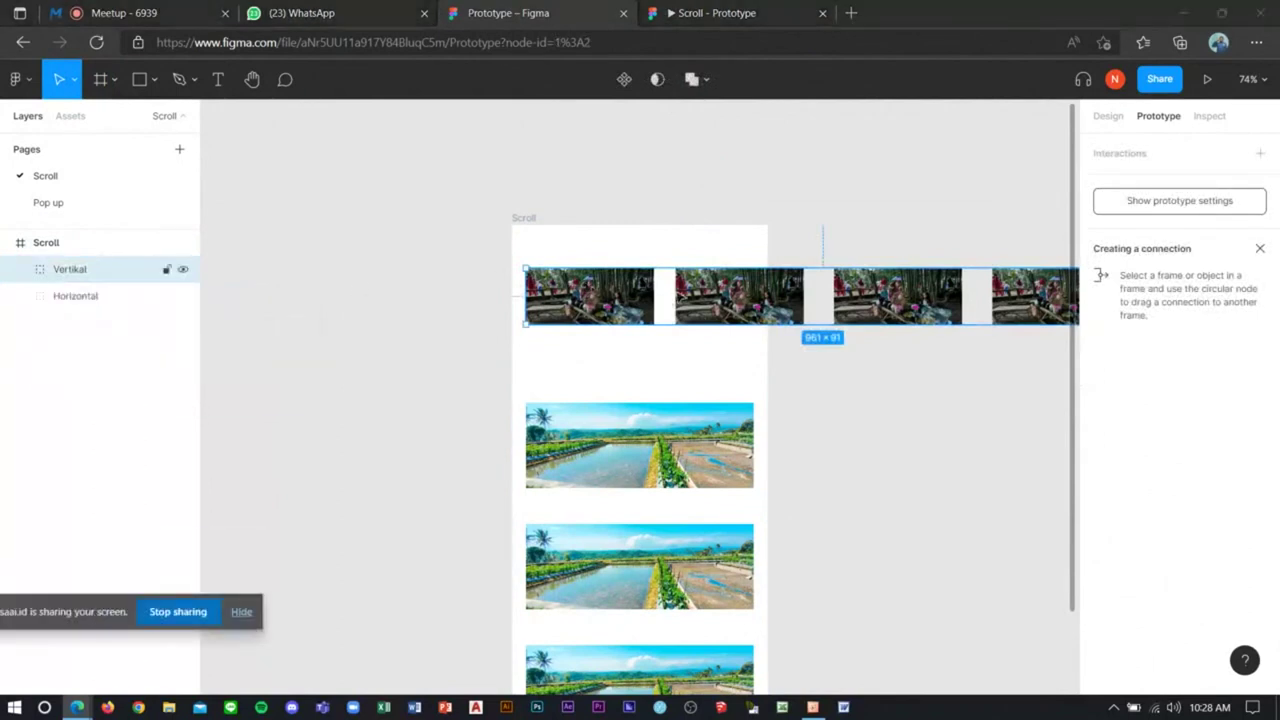
{"action": "right_click", "coordinate": [581, 296]}
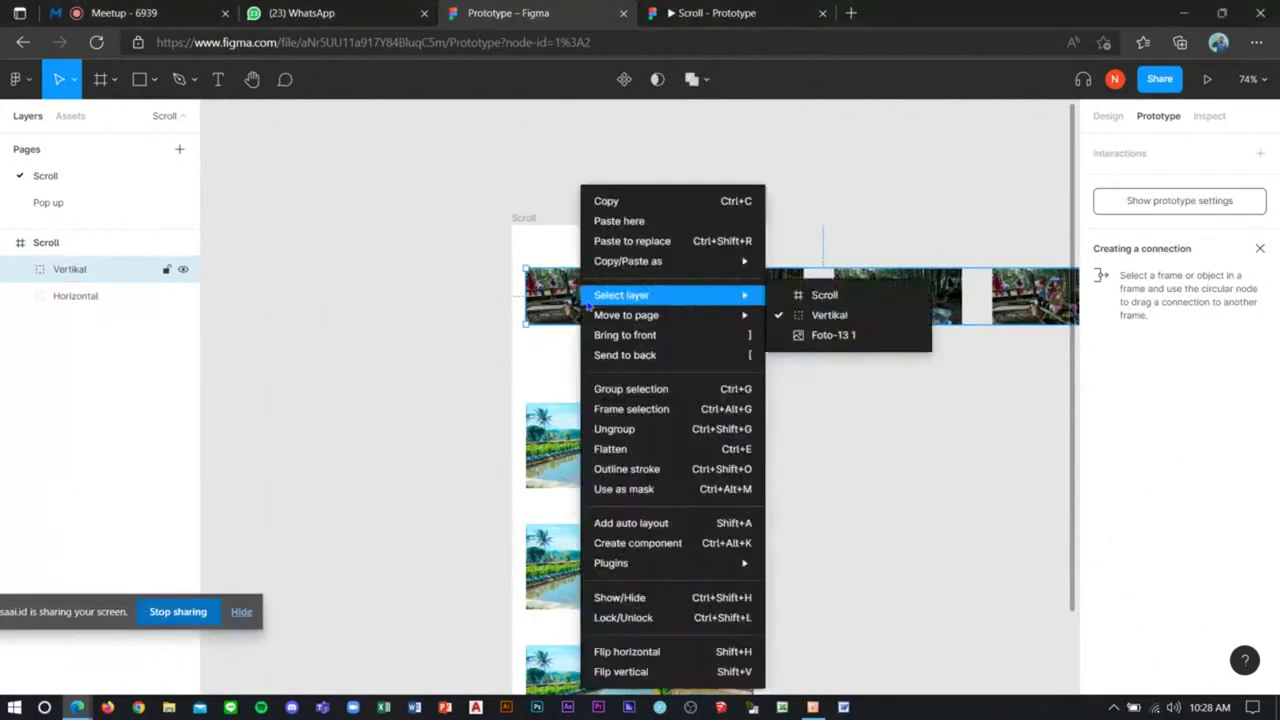
{"action": "left_click", "coordinate": [636, 430]}
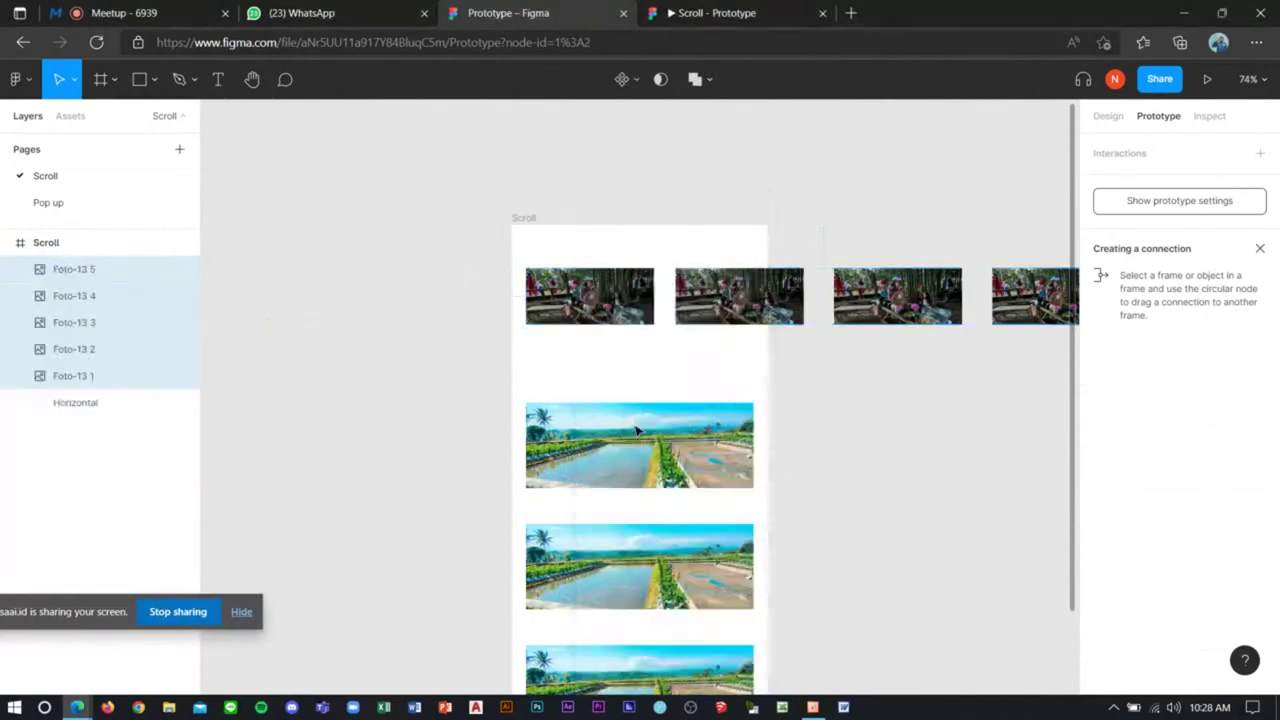
{"action": "left_click", "coordinate": [810, 375]}
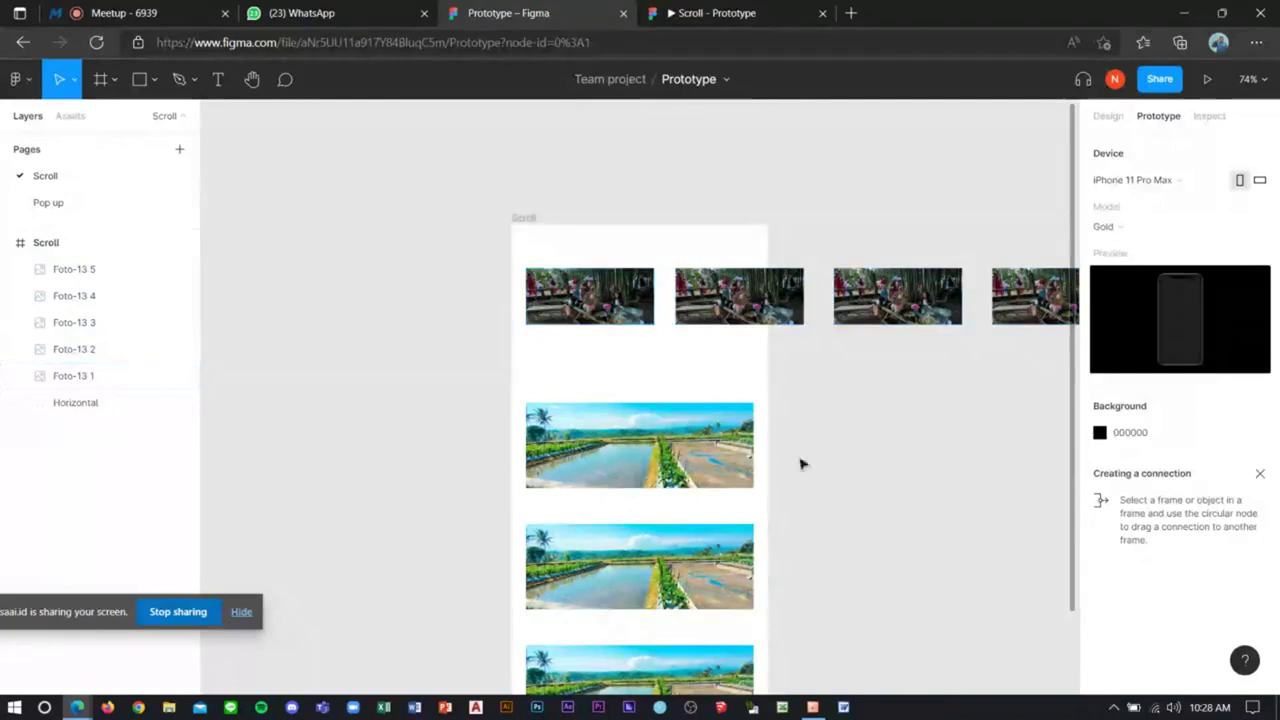
{"action": "left_click_drag", "start_coordinate": [857, 449], "coordinate": [782, 439]}
{"action": "scroll", "coordinate": [782, 439], "scroll_direction": "right", "scroll_amount": 2}
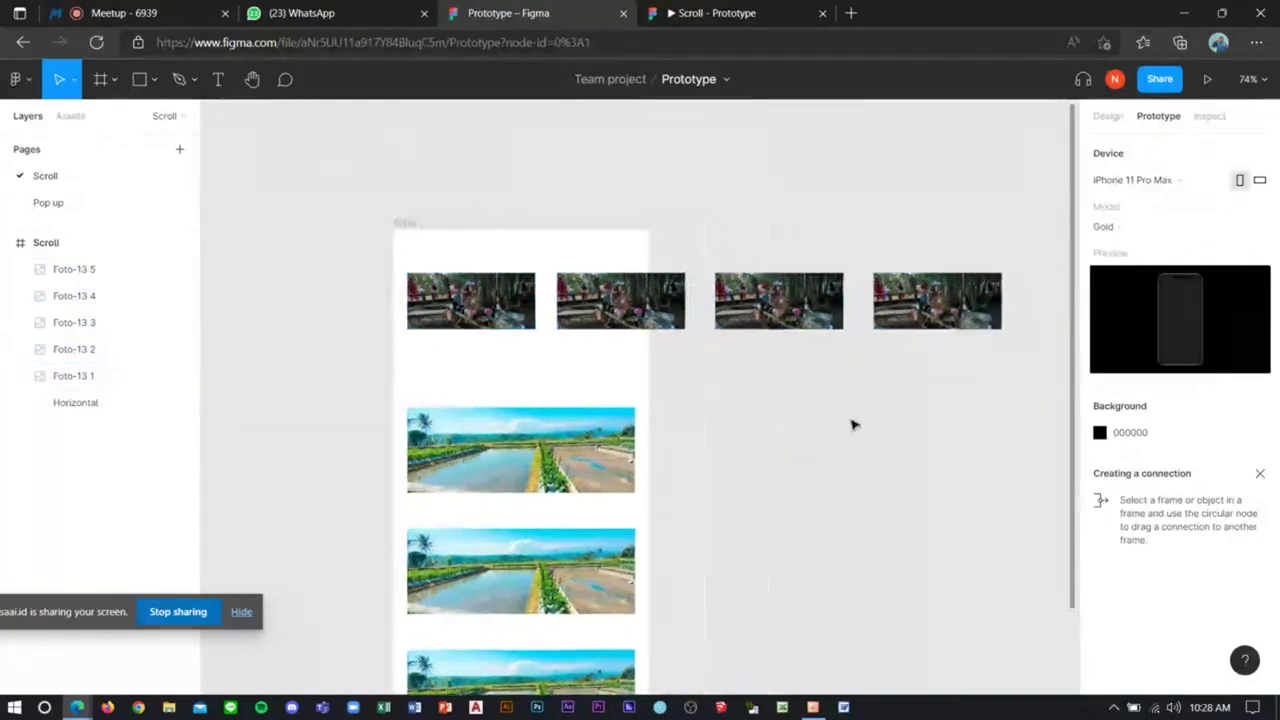
Step: Select the four top-row photos and group them together
{"action": "left_click", "coordinate": [900, 318]}
{"action": "left_click", "coordinate": [640, 310], "text": "shift"}
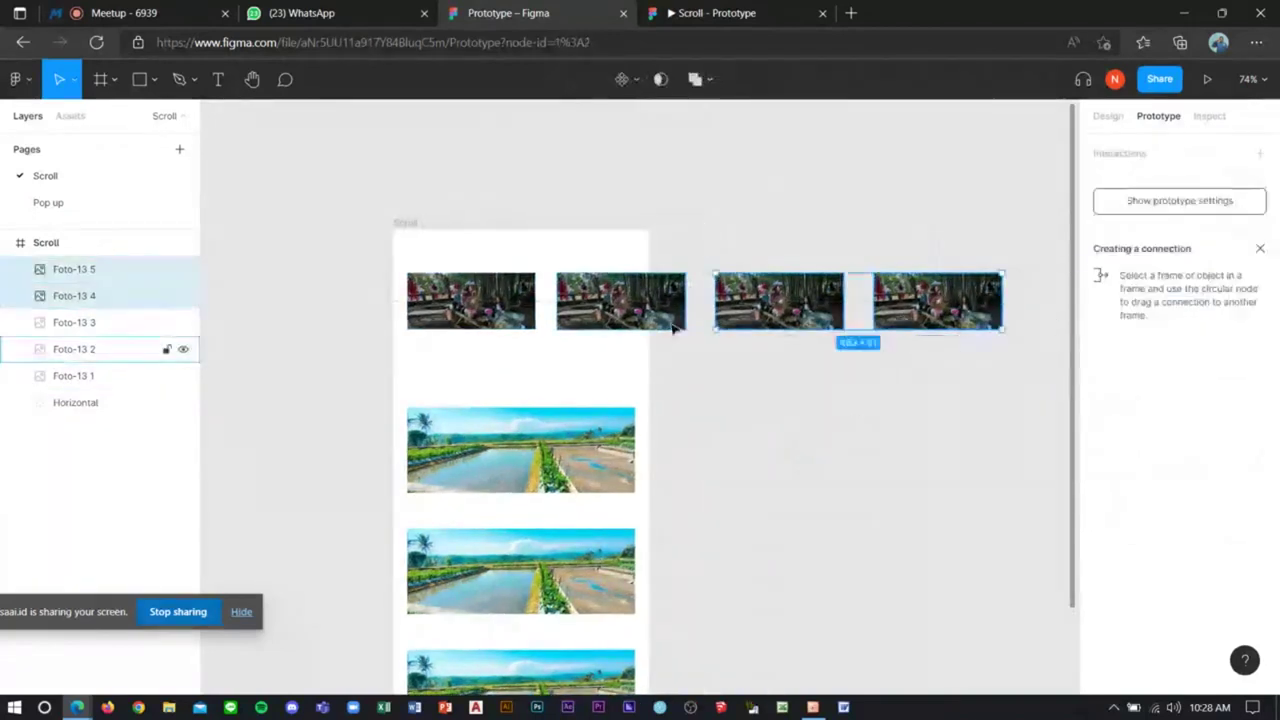
{"action": "left_click", "coordinate": [780, 305], "text": "shift"}
{"action": "left_click", "coordinate": [533, 313], "text": "shift"}
{"action": "right_click", "coordinate": [528, 312]}
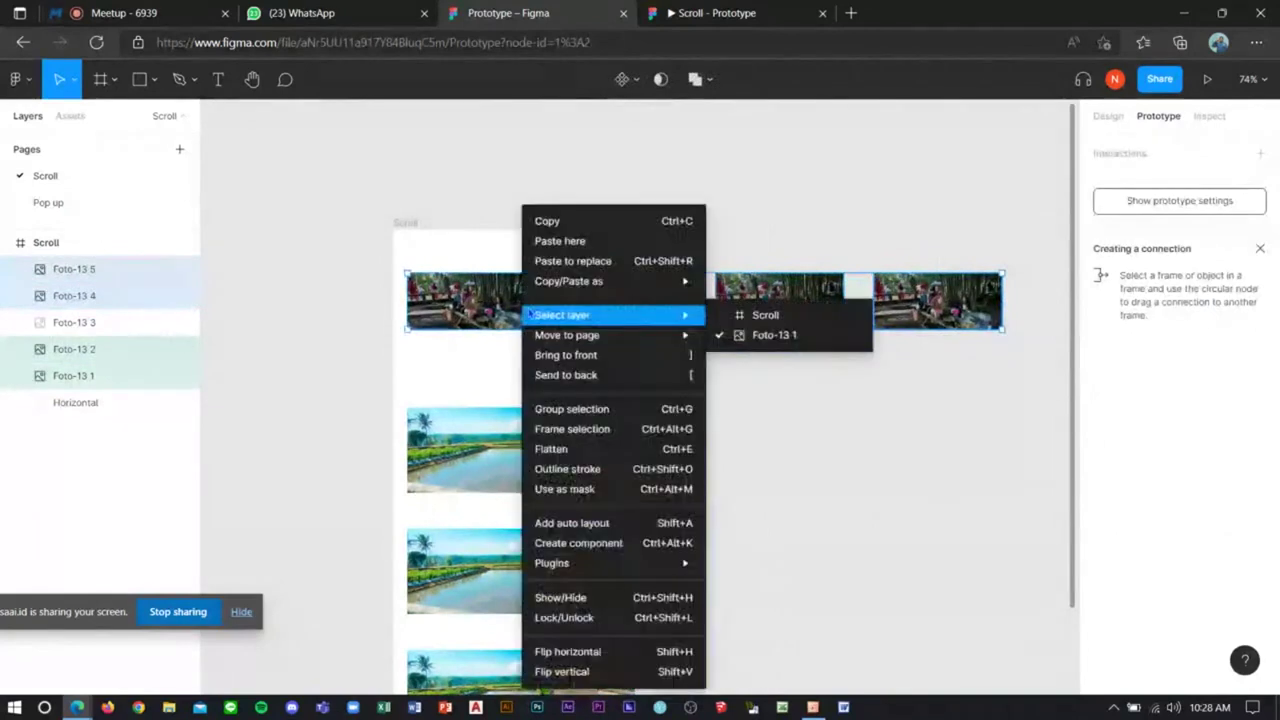
{"action": "left_click", "coordinate": [571, 409]}
{"action": "scroll", "coordinate": [560, 420], "scroll_direction": "down", "scroll_amount": 2}
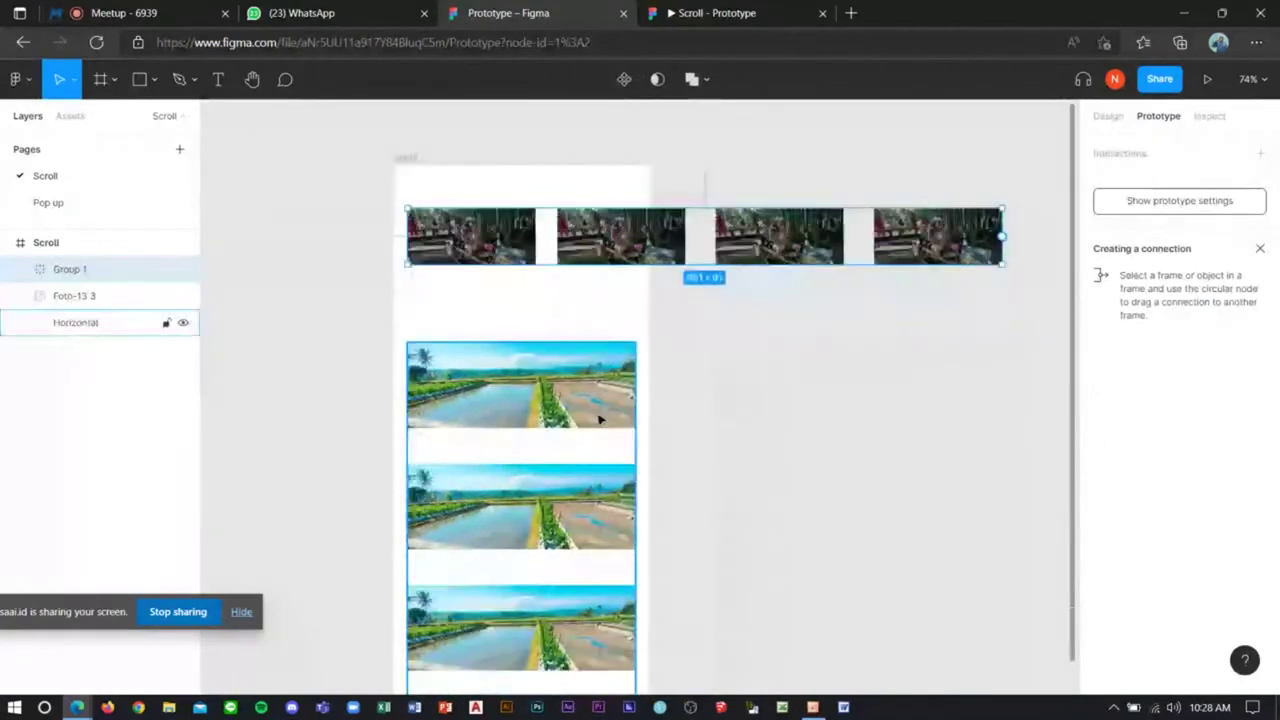
{"action": "left_click", "coordinate": [75, 322]}
{"action": "scroll", "coordinate": [563, 382], "scroll_direction": "down", "scroll_amount": 1}
{"action": "scroll", "coordinate": [563, 382], "scroll_direction": "up", "scroll_amount": 2}
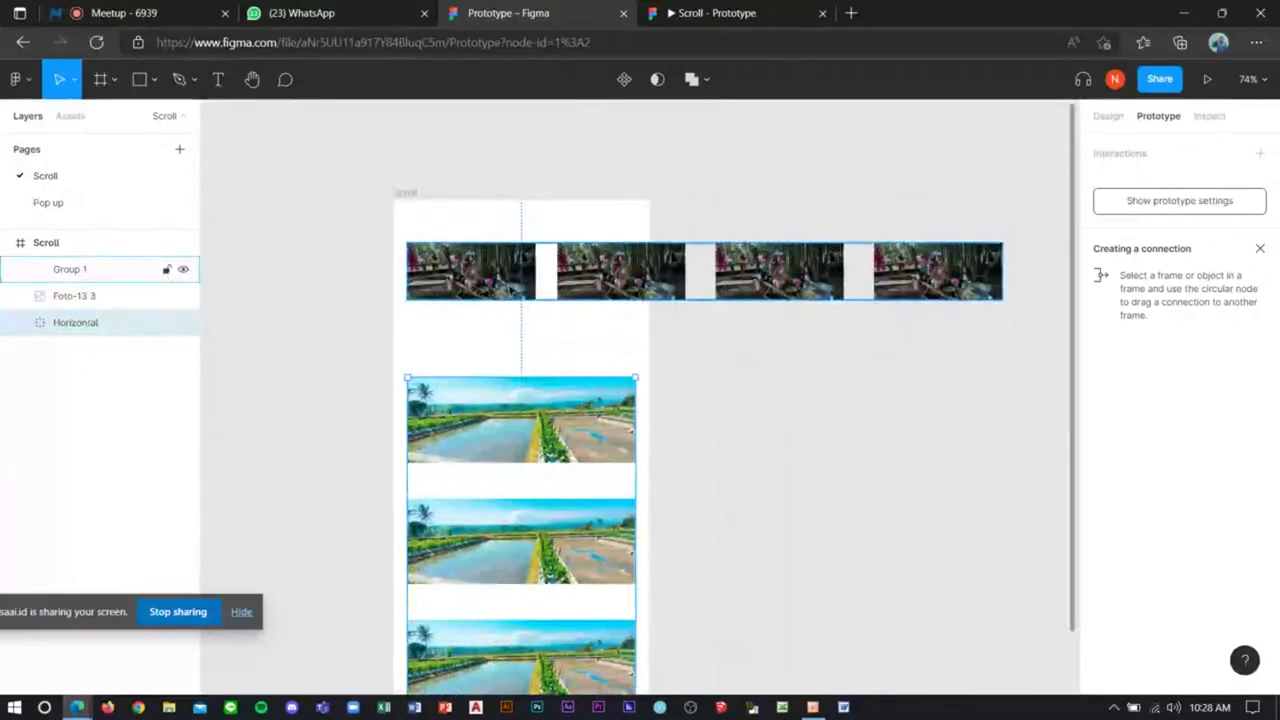
Step: Ungroup Group 1 again, releasing the four top-row photos
{"action": "left_click", "coordinate": [510, 288]}
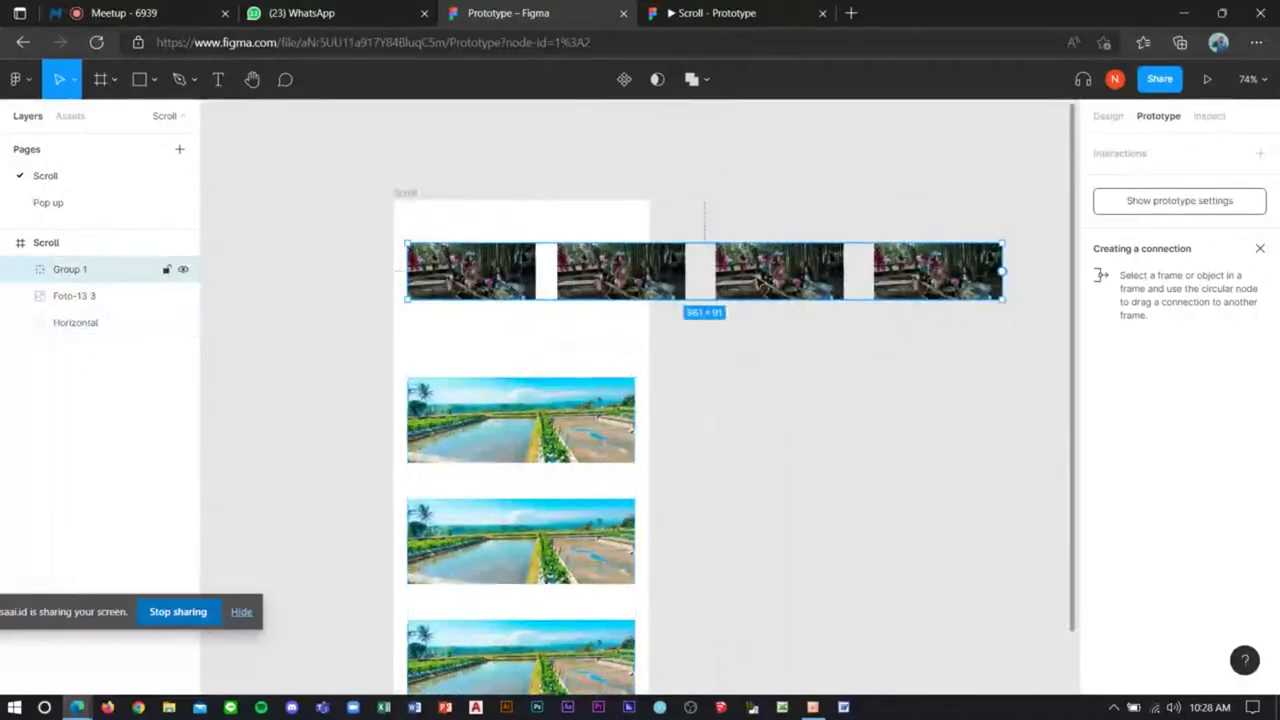
{"action": "left_click", "coordinate": [112, 297]}
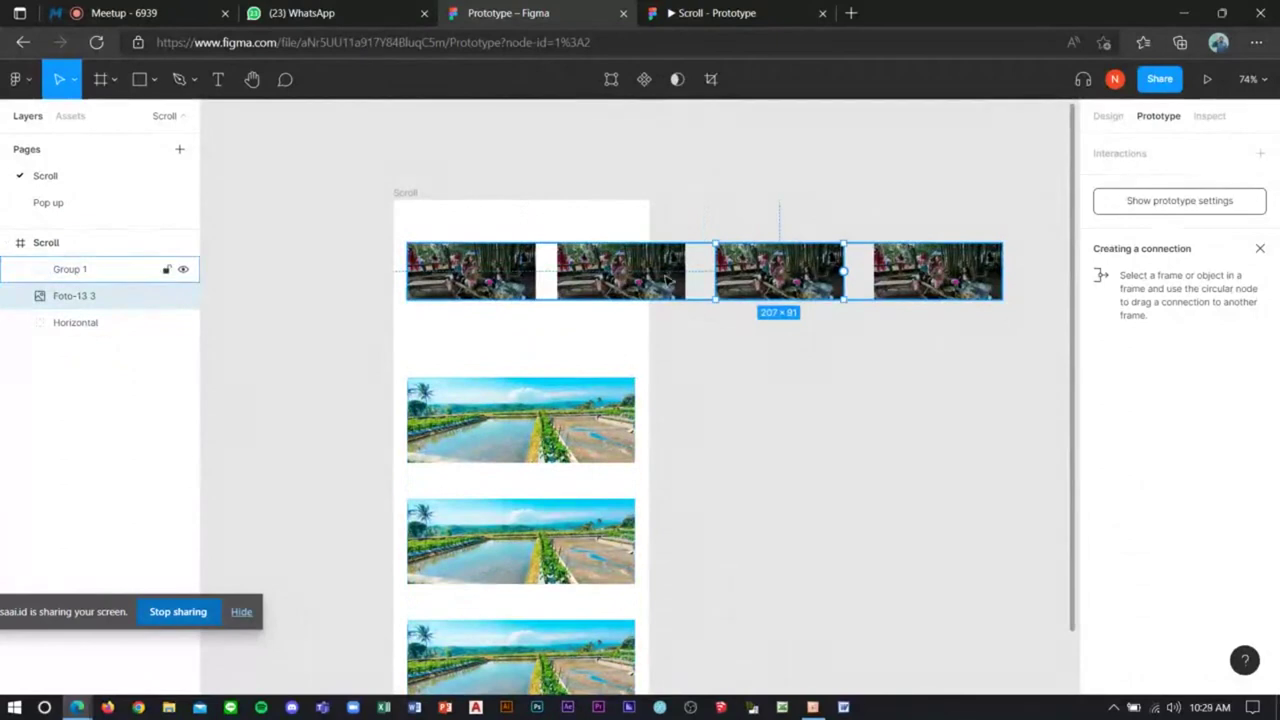
{"action": "right_click", "coordinate": [660, 282]}
{"action": "right_click", "coordinate": [80, 275]}
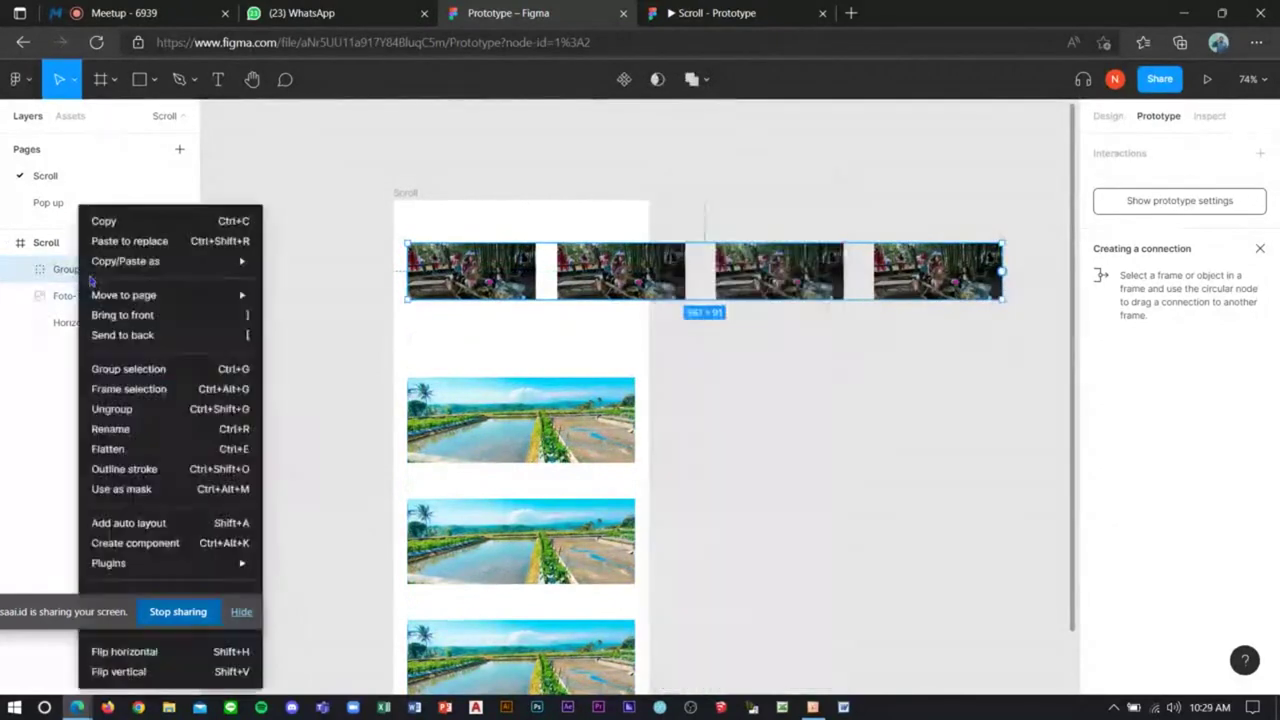
{"action": "left_click", "coordinate": [157, 409]}
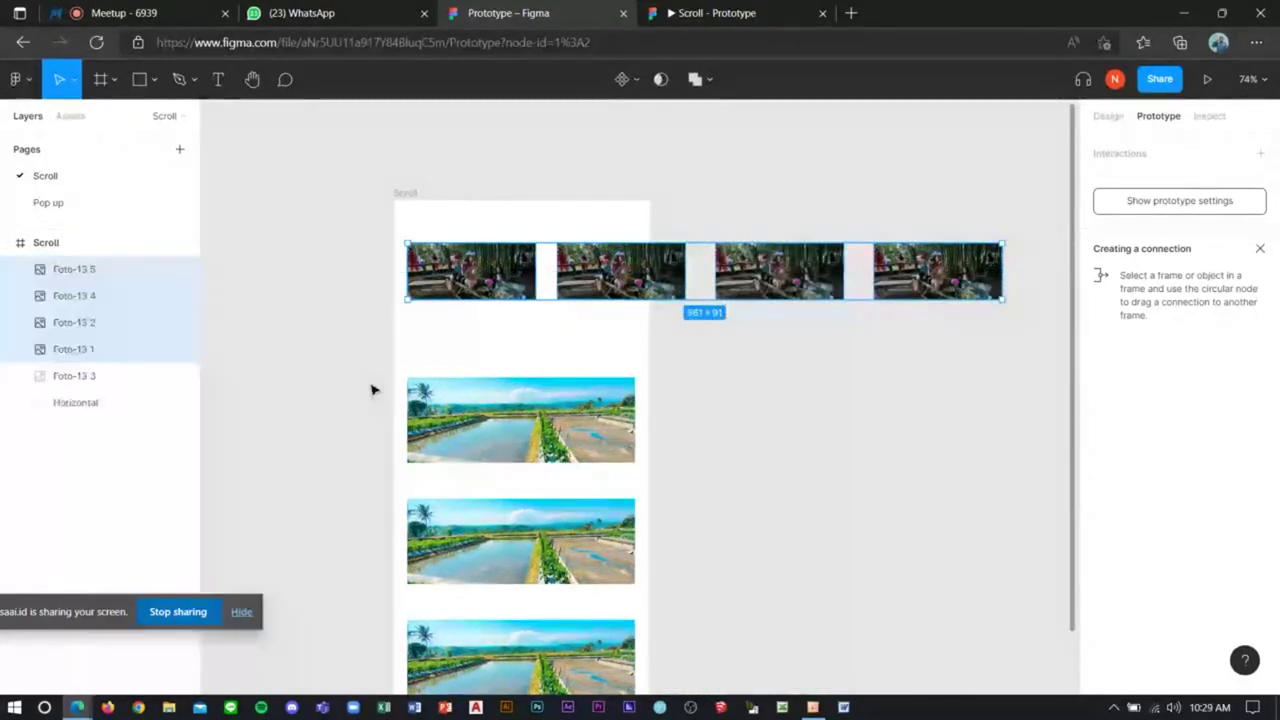
{"action": "left_click", "coordinate": [86, 380]}
{"action": "left_click_drag", "start_coordinate": [86, 380], "coordinate": [88, 270]}
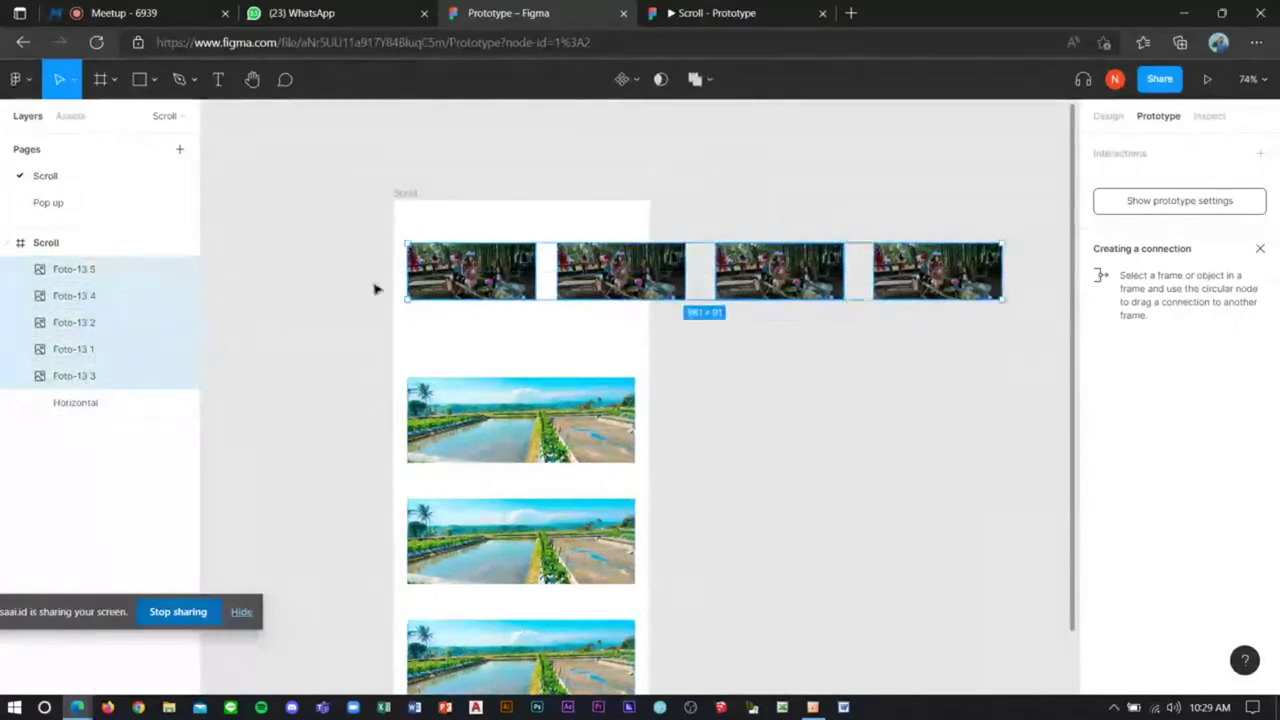
{"action": "left_click", "coordinate": [779, 345]}
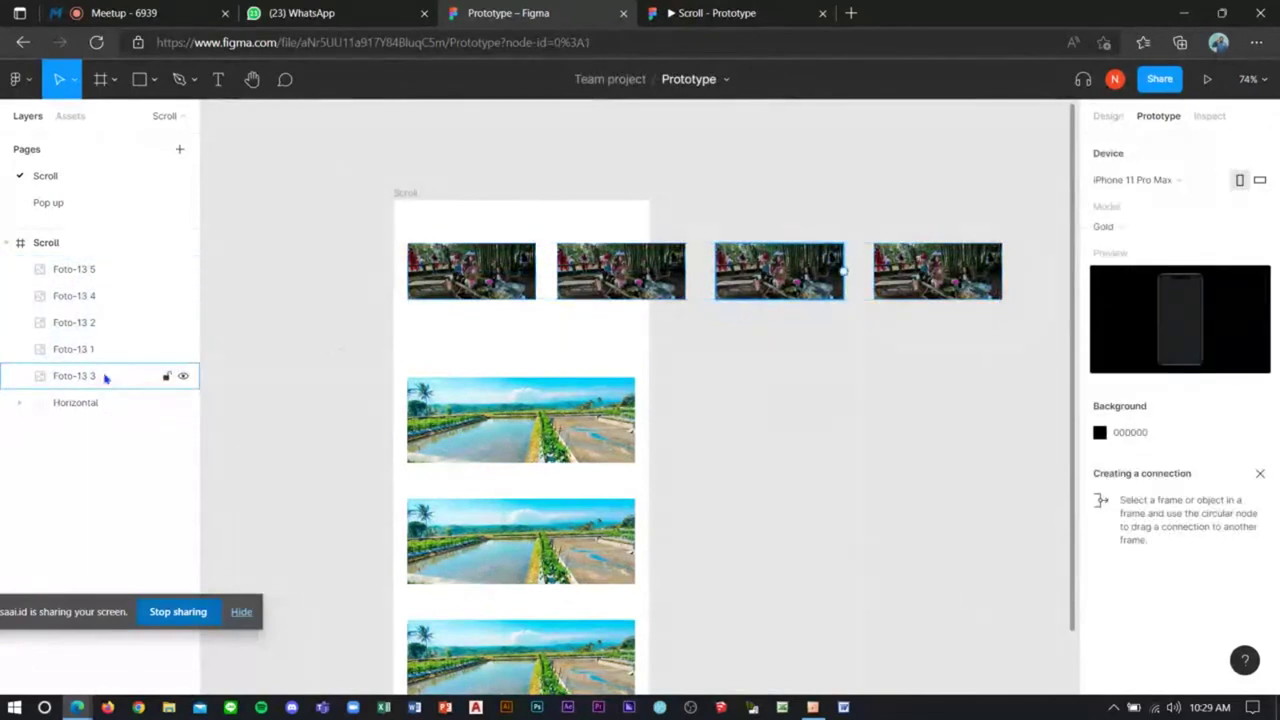
Step: Regroup the four Foto-13 layers, Foto-13 1 through Foto-13 5, into Group 1
{"action": "left_click", "coordinate": [105, 348]}
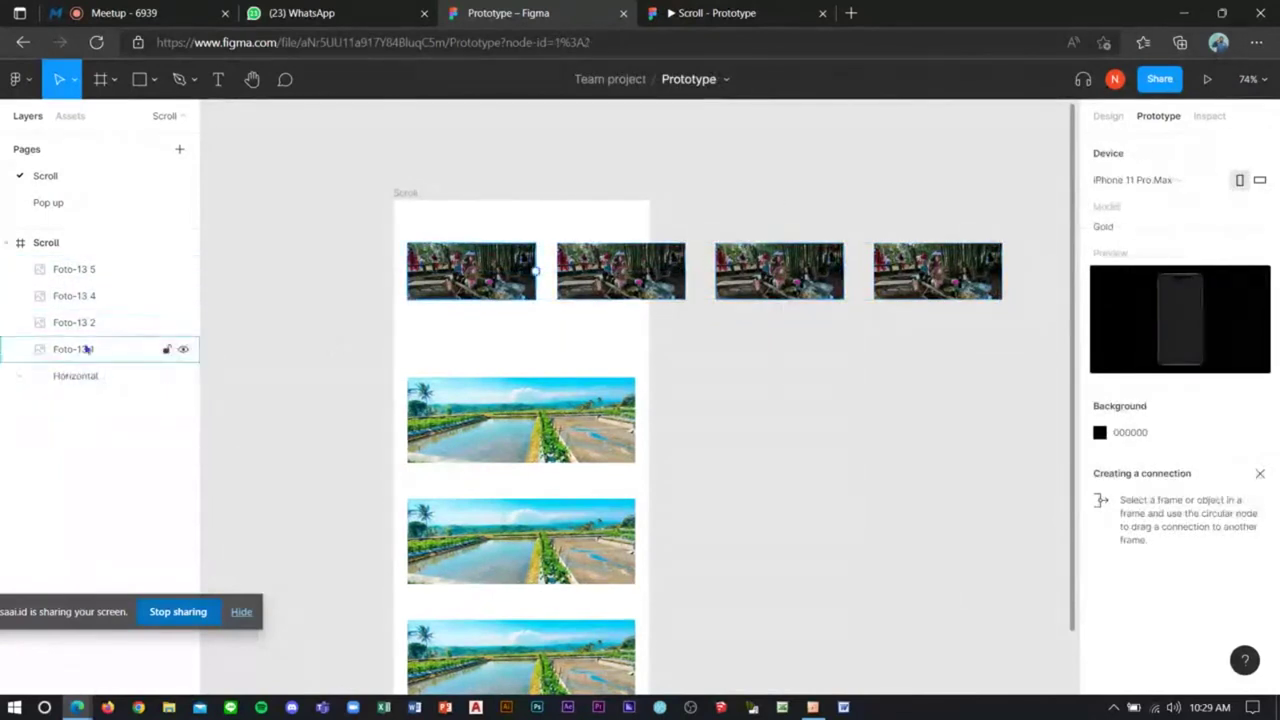
{"action": "left_click", "coordinate": [97, 280], "text": "shift"}
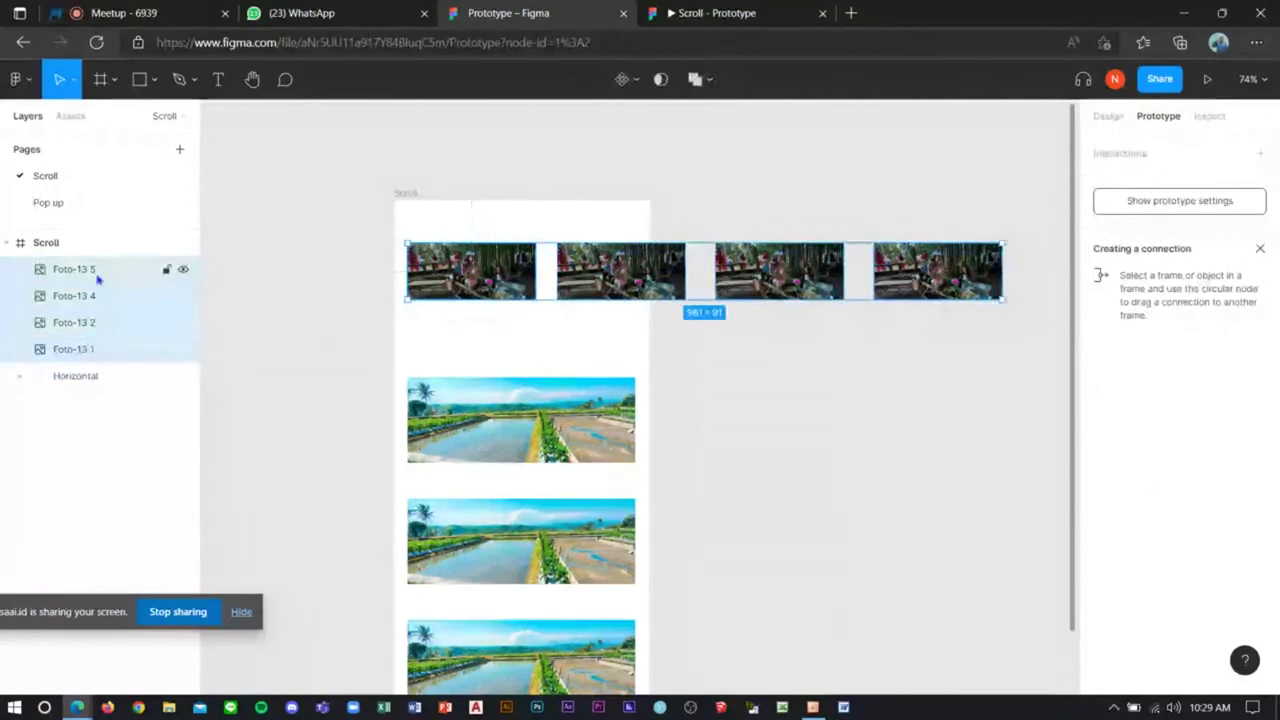
{"action": "right_click", "coordinate": [95, 281]}
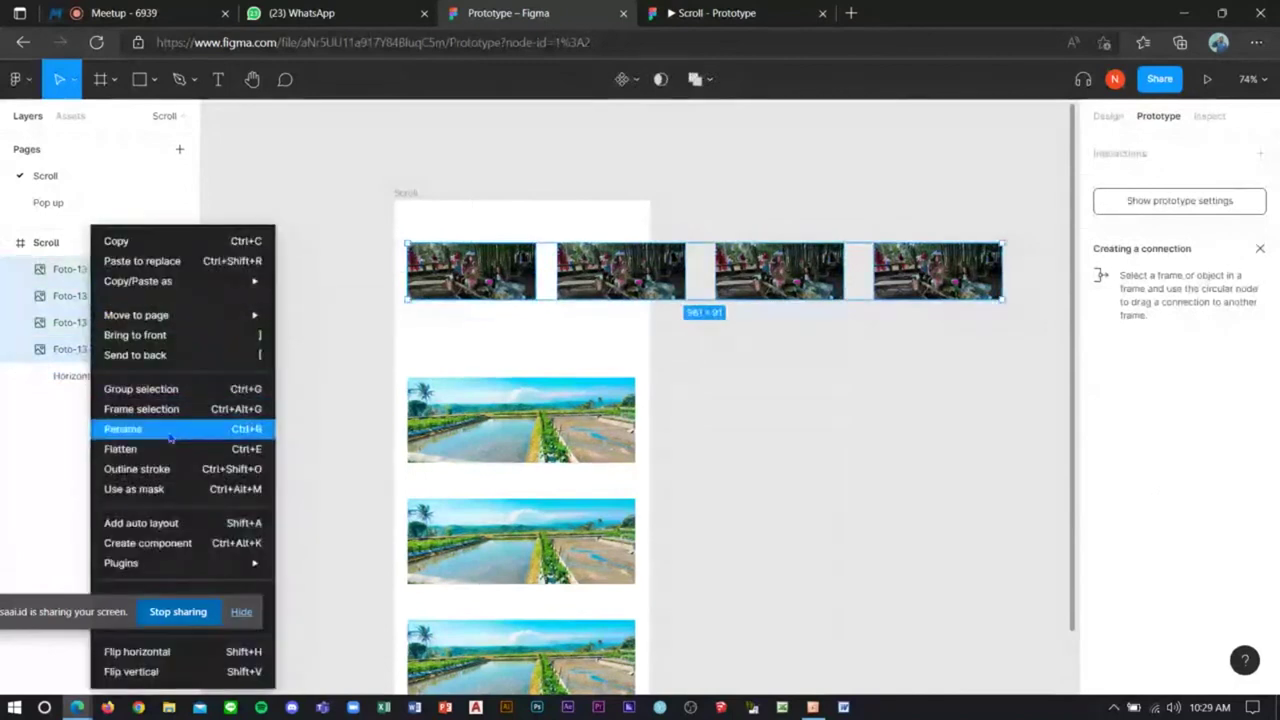
{"action": "left_click", "coordinate": [141, 389]}
{"action": "left_click", "coordinate": [540, 388]}
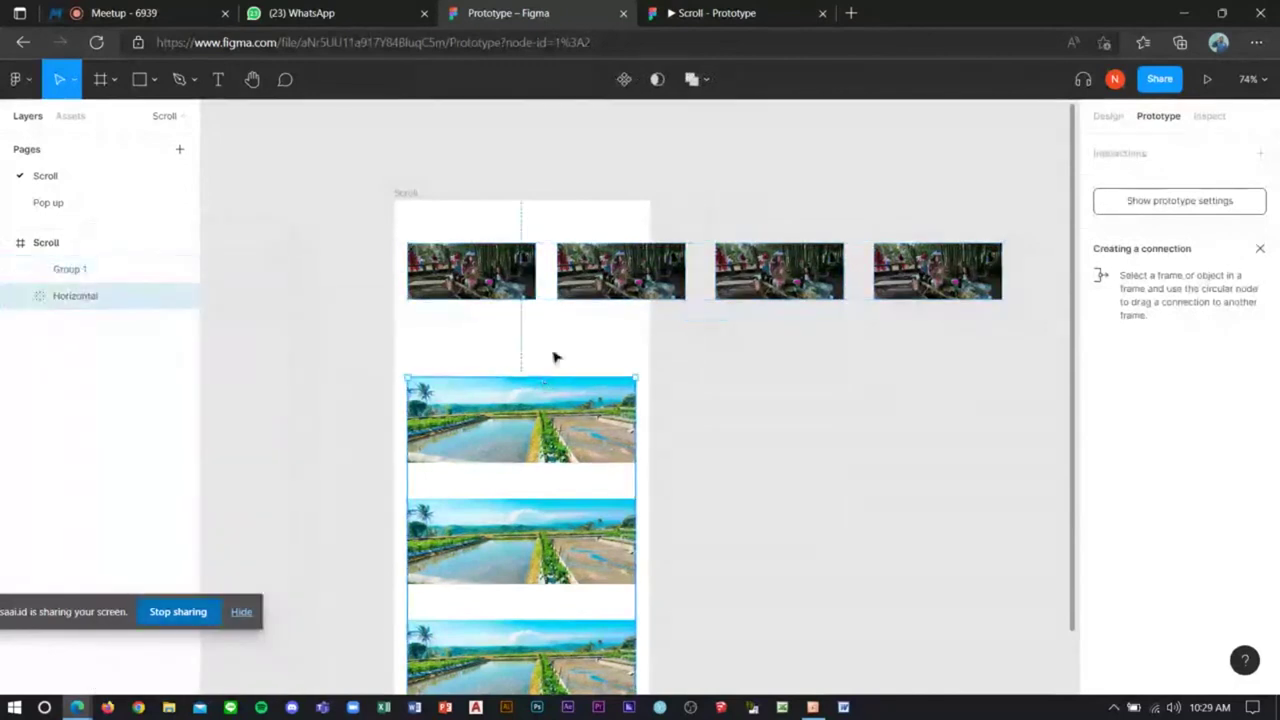
{"action": "scroll", "coordinate": [573, 389], "scroll_direction": "down", "scroll_amount": 2}
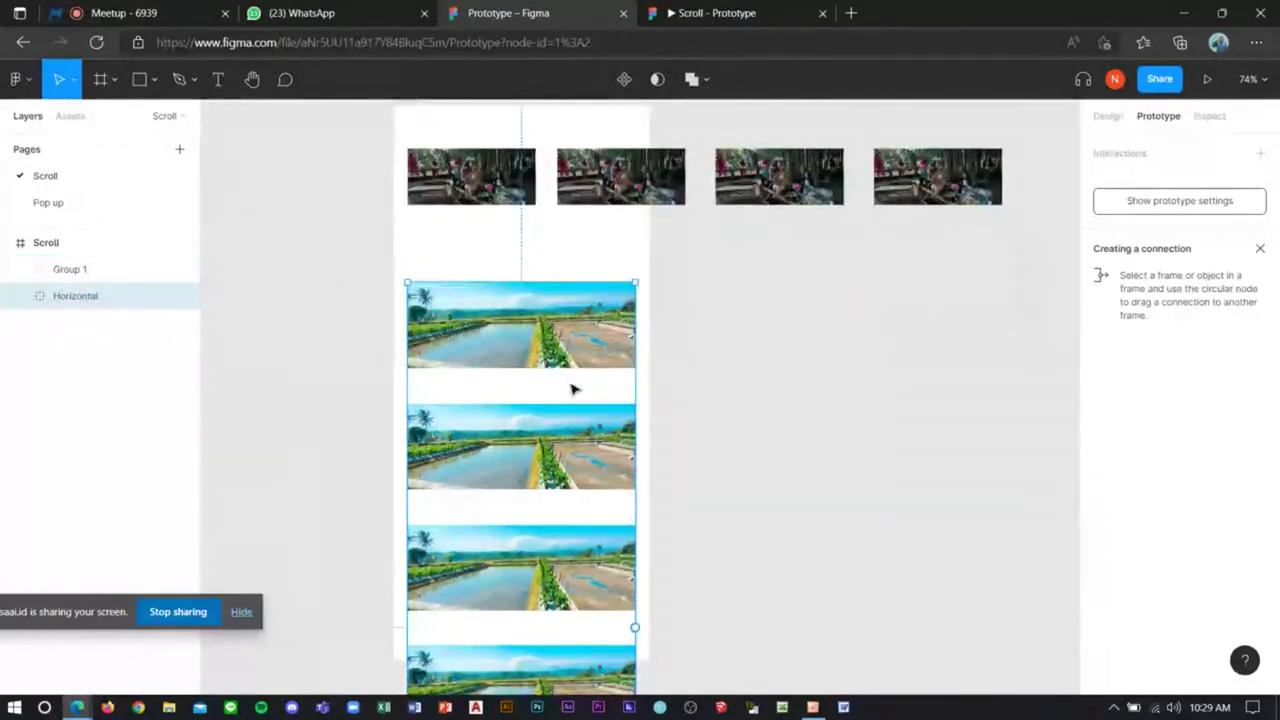
{"action": "scroll", "coordinate": [580, 300], "scroll_direction": "up", "scroll_amount": 1}
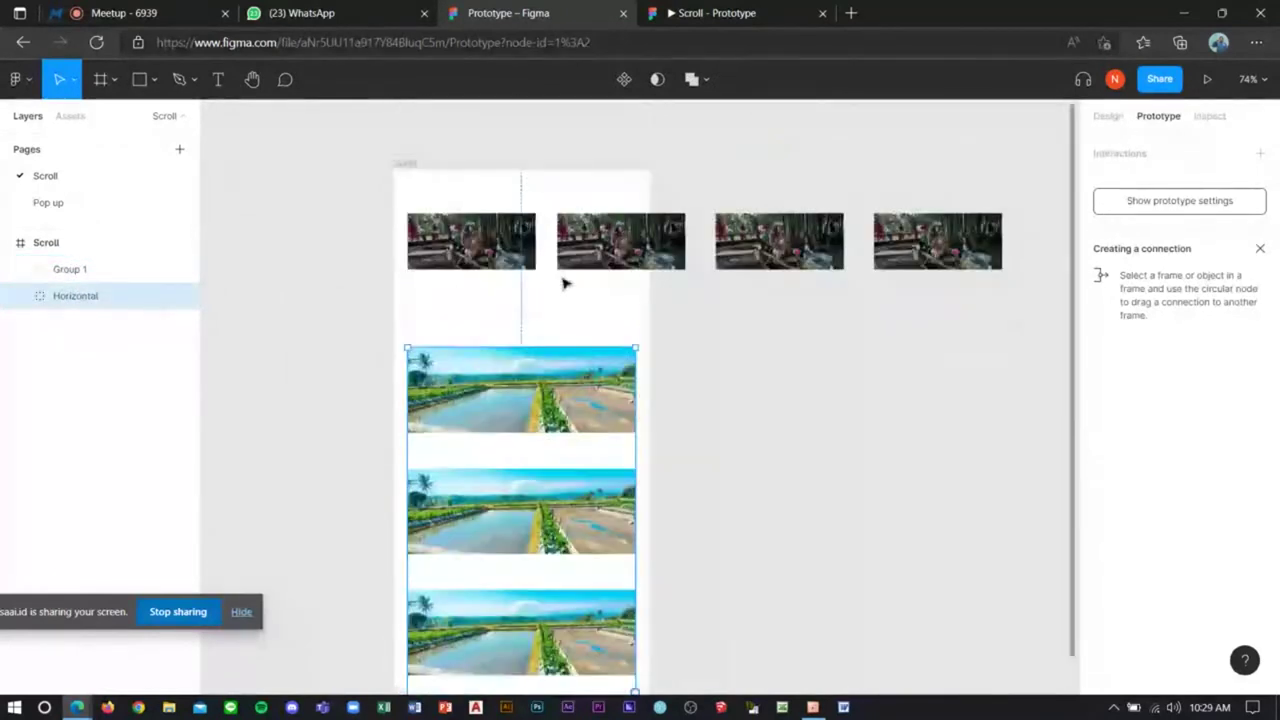
Step: Enable Clip content in the Scroll frame's Design properties, hiding photos past its edge
{"action": "left_click", "coordinate": [415, 168]}
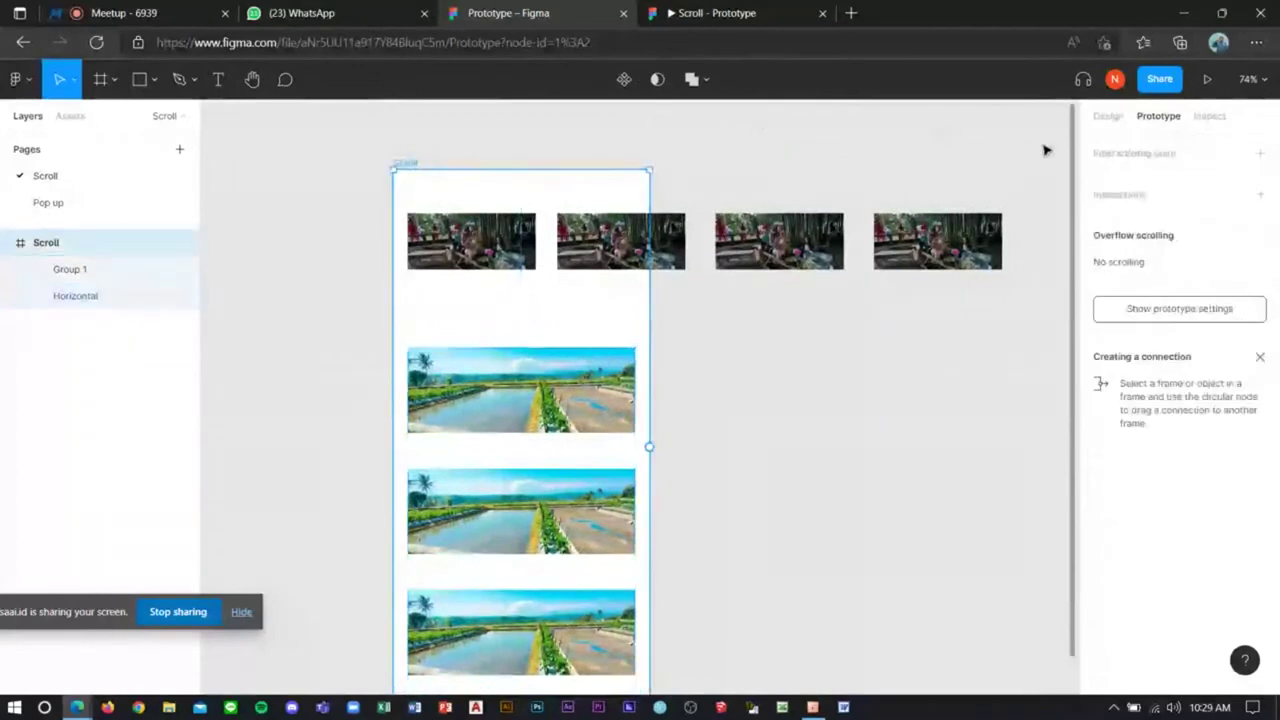
{"action": "left_click", "coordinate": [1104, 120]}
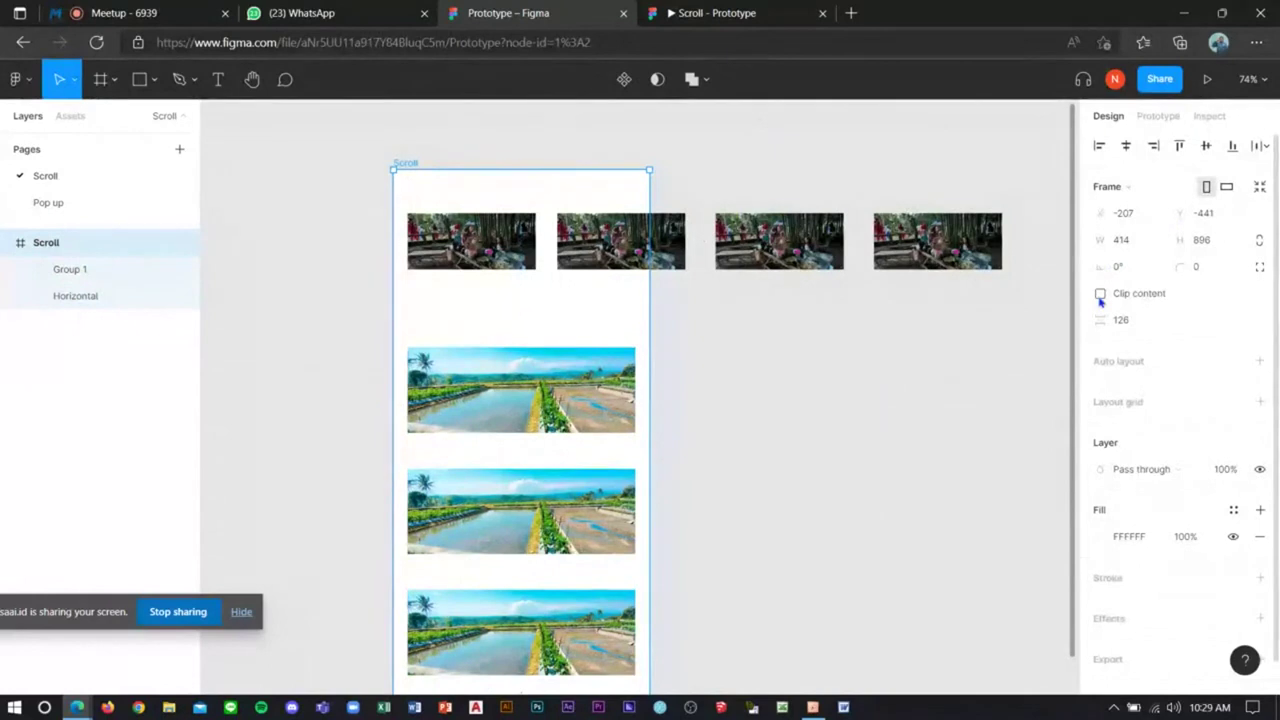
{"action": "left_click", "coordinate": [1100, 296]}
{"action": "left_click", "coordinate": [1100, 296]}
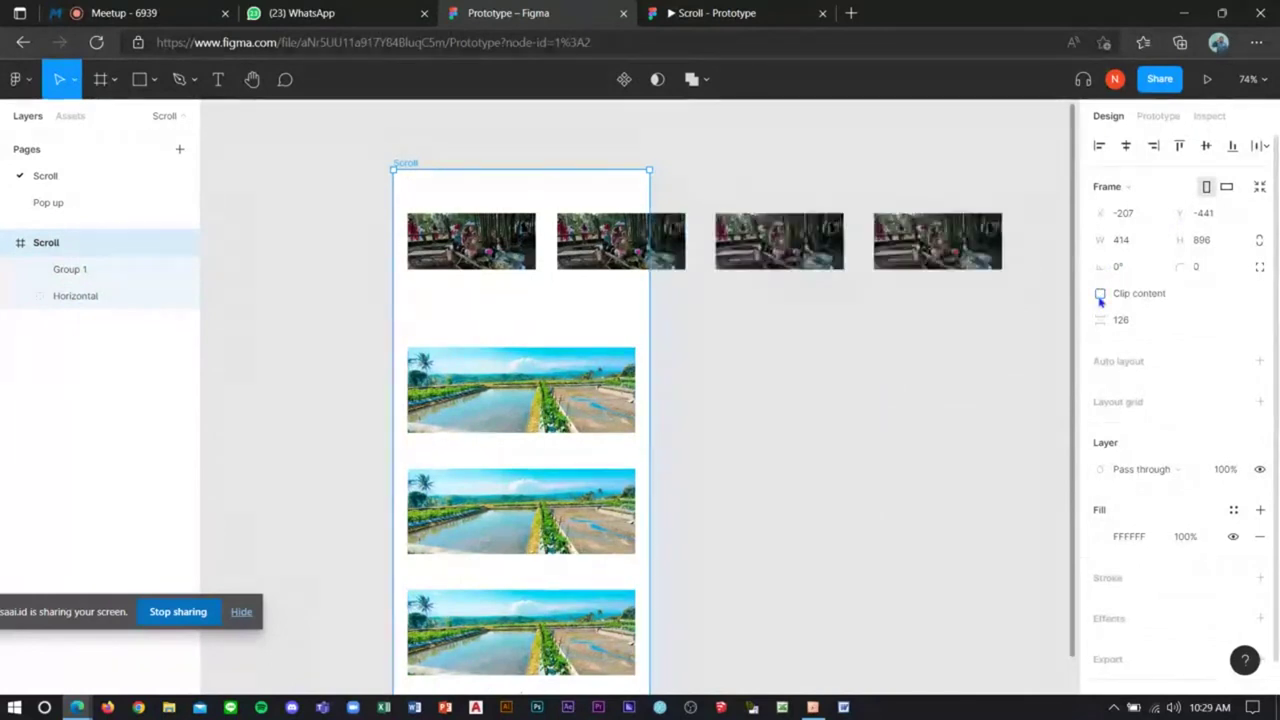
{"action": "scroll", "coordinate": [617, 289], "scroll_direction": "down", "scroll_amount": 3}
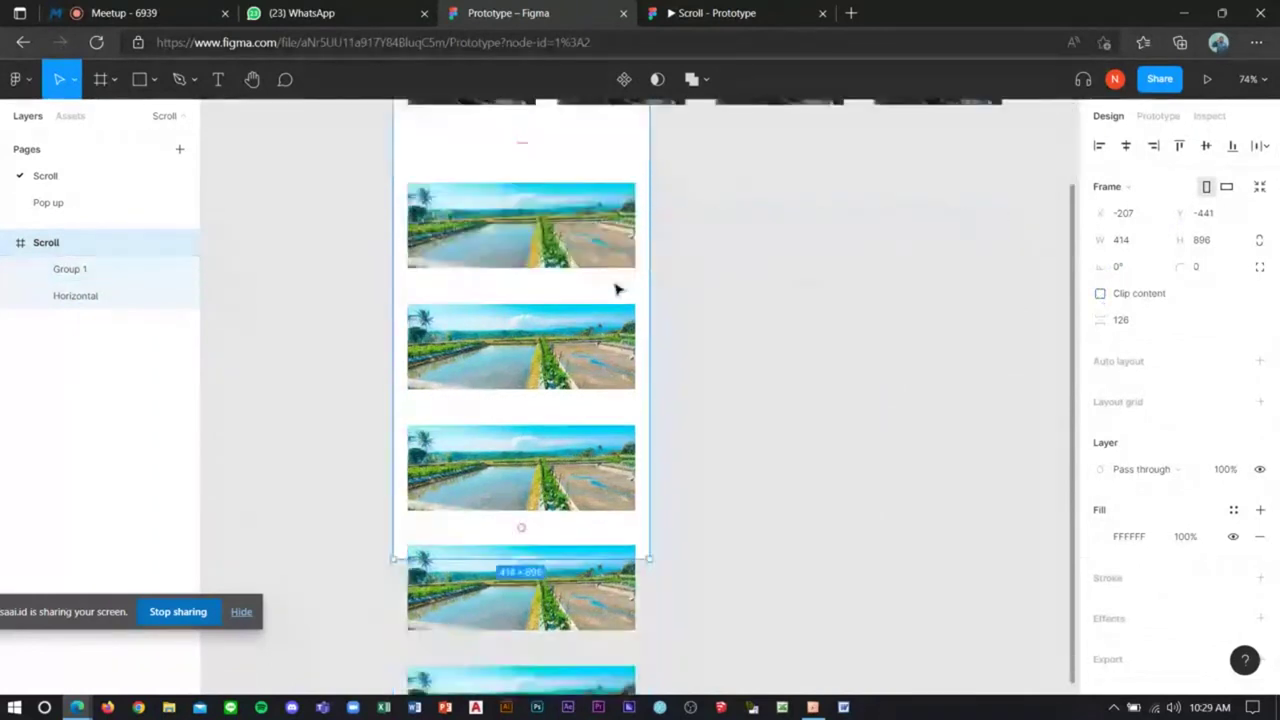
{"action": "scroll", "coordinate": [771, 289], "scroll_direction": "up", "scroll_amount": 3}
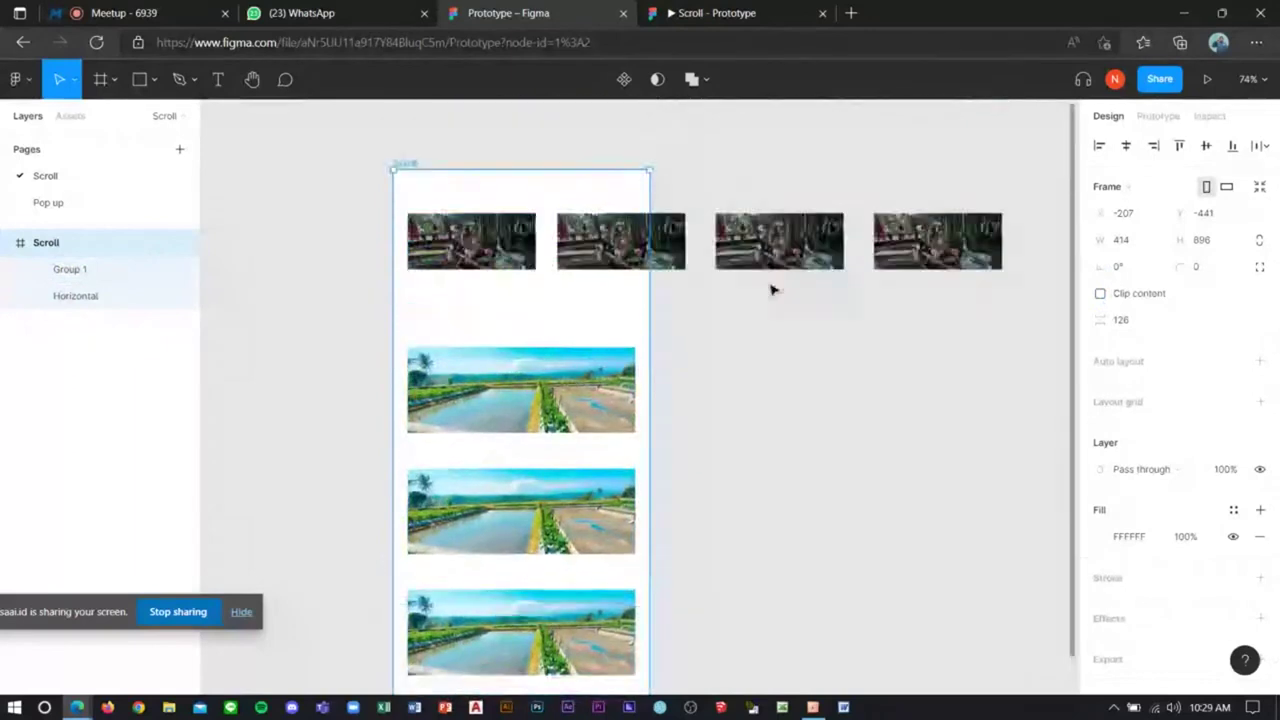
{"action": "key", "text": "ctrl+z"}
{"action": "scroll", "coordinate": [700, 300], "scroll_direction": "down", "scroll_amount": 1}
{"action": "scroll", "coordinate": [620, 310], "scroll_direction": "down", "scroll_amount": 5}
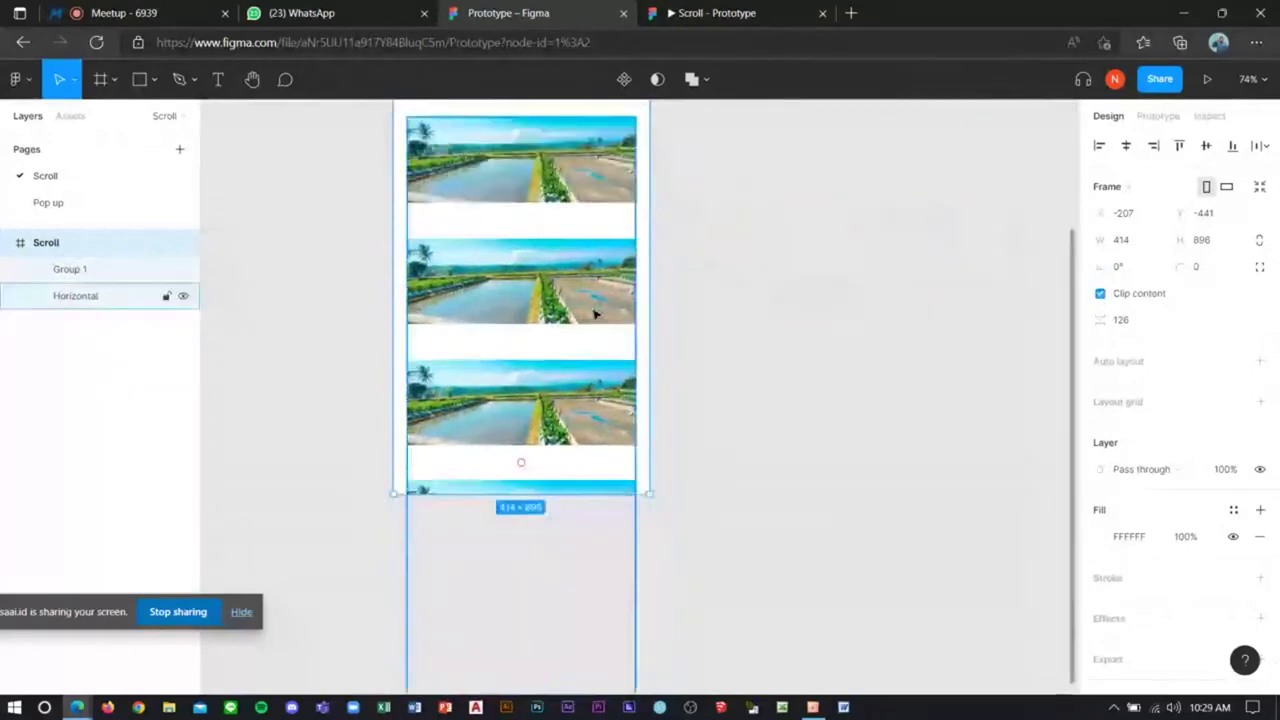
{"action": "scroll", "coordinate": [594, 314], "scroll_direction": "up", "scroll_amount": 5}
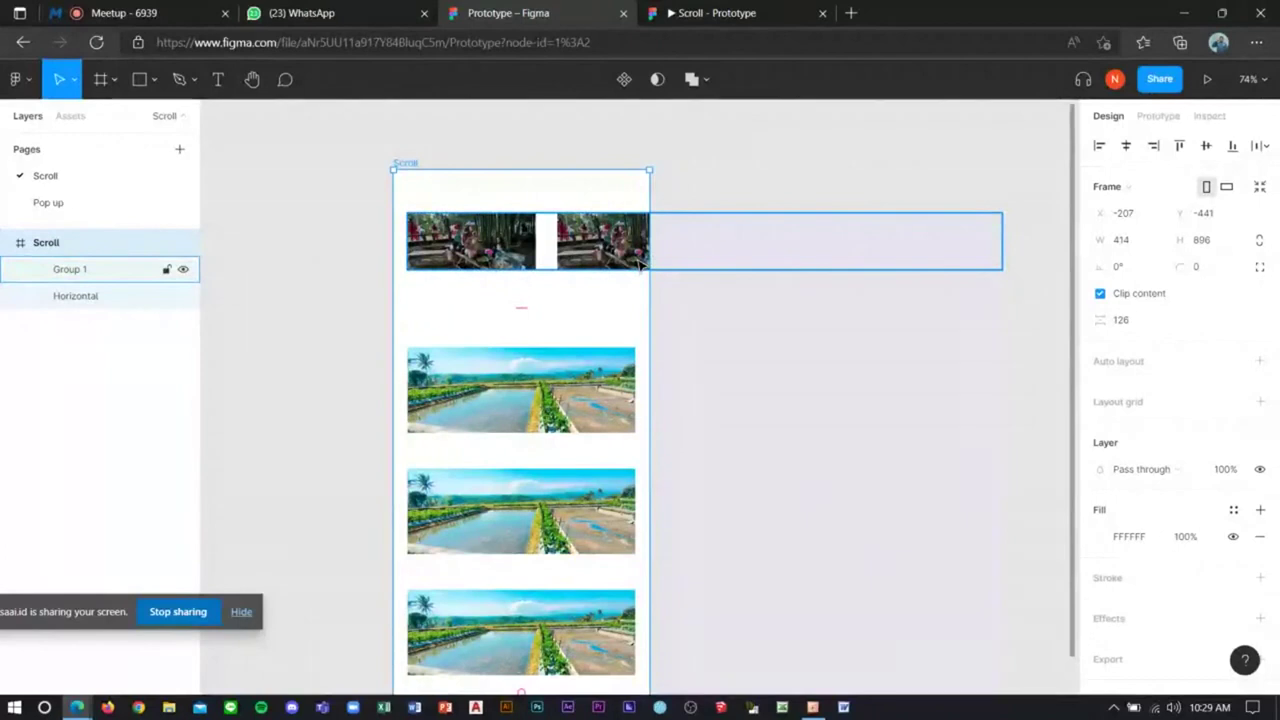
Step: Rename the Horizontal rice-field stack layer to 'Vertikal'
{"action": "left_click", "coordinate": [600, 240]}
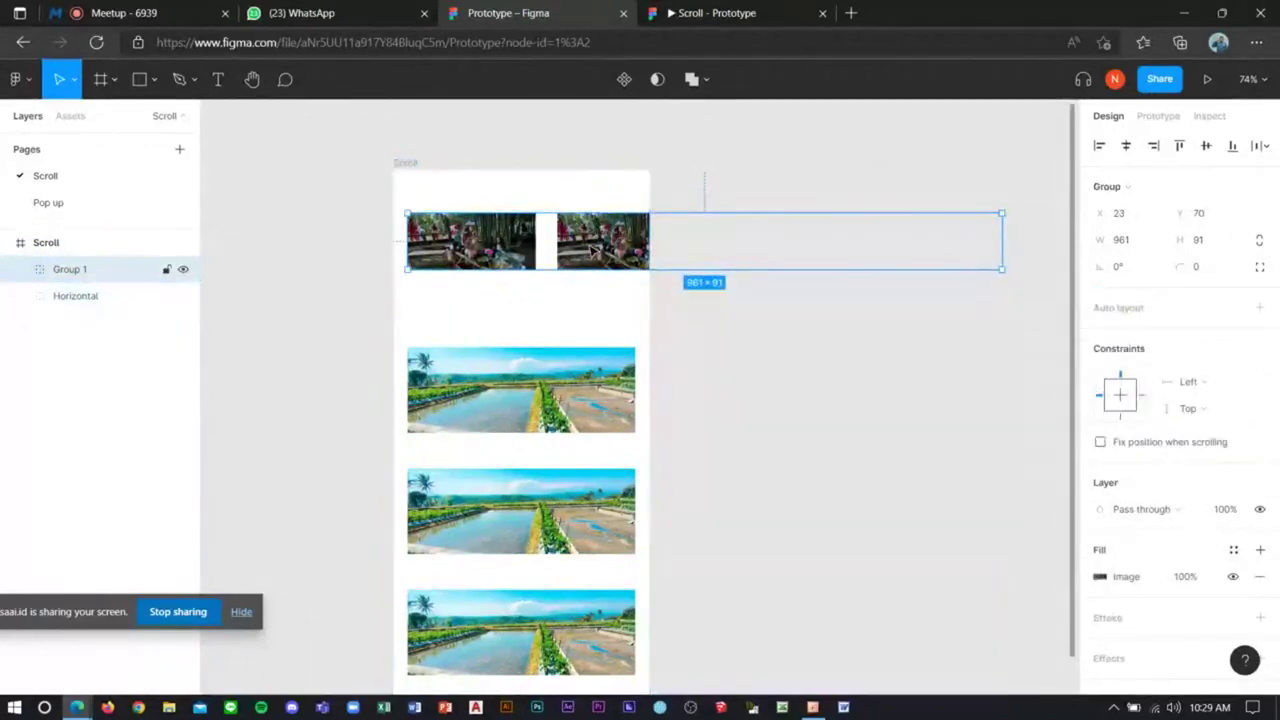
{"action": "left_click", "coordinate": [110, 300]}
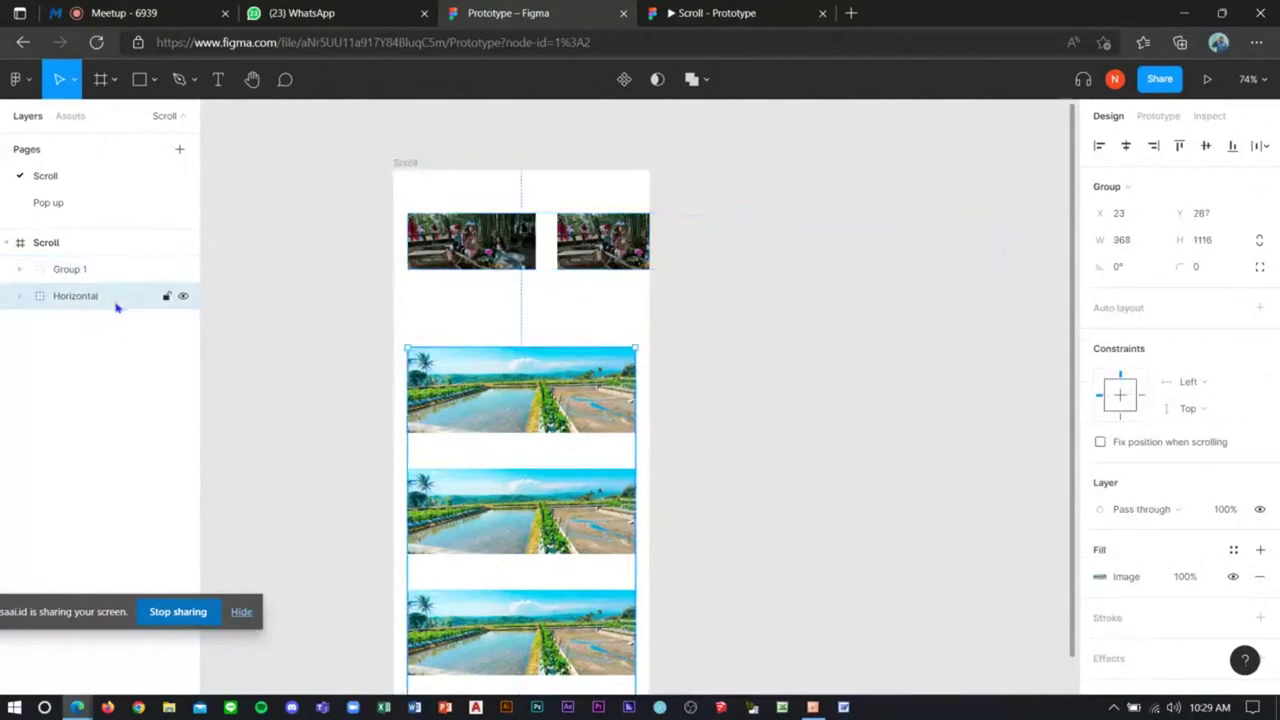
{"action": "right_click", "coordinate": [491, 404]}
{"action": "left_click", "coordinate": [96, 310]}
{"action": "double_click", "coordinate": [80, 296]}
{"action": "type", "text": "Vertik"}
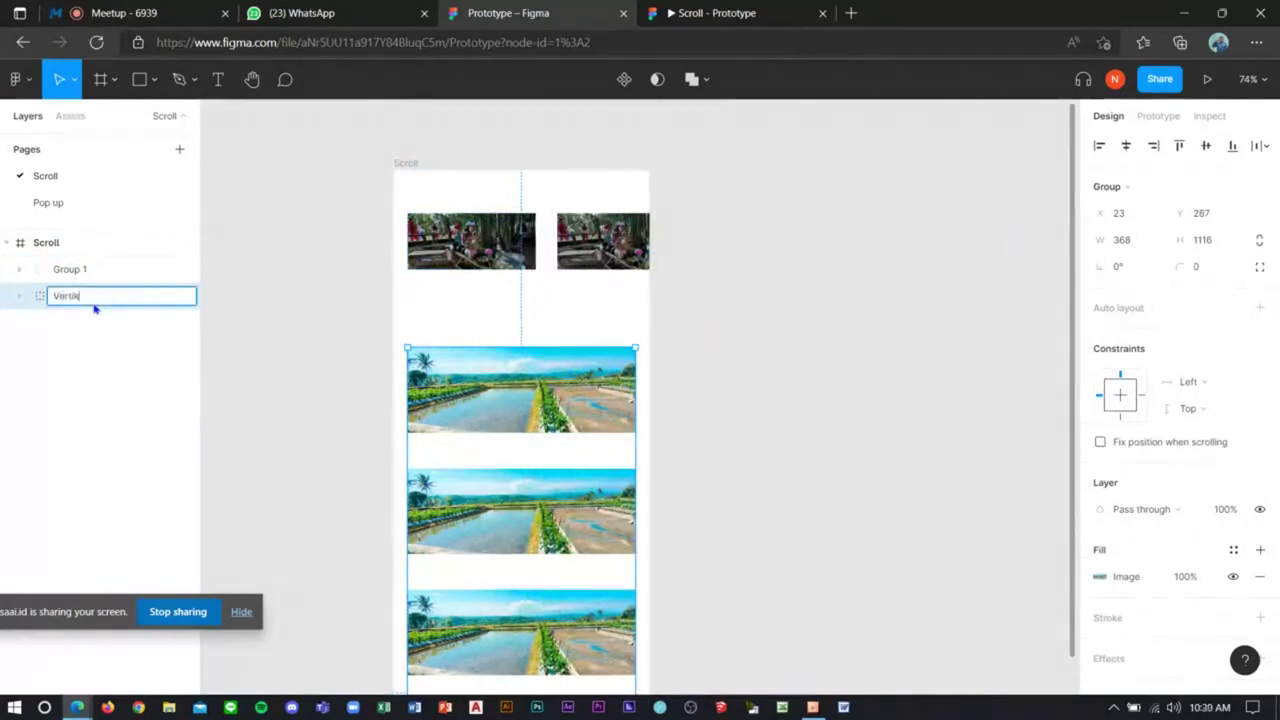
{"action": "type", "text": "al"}
{"action": "left_click", "coordinate": [120, 269]}
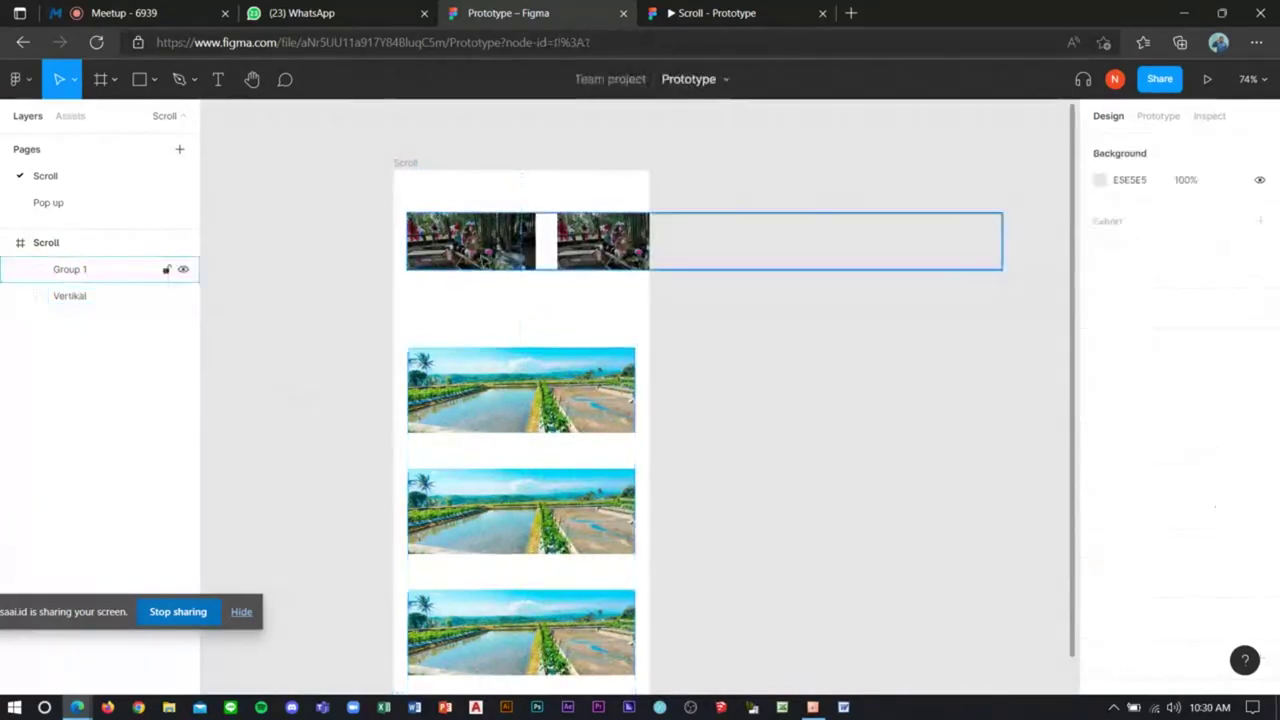
Step: Wrap Group 1 in Frame 1 and narrow it from 961 to 391 px wide
{"action": "right_click", "coordinate": [499, 187]}
{"action": "mouse_move", "coordinate": [545, 261]}
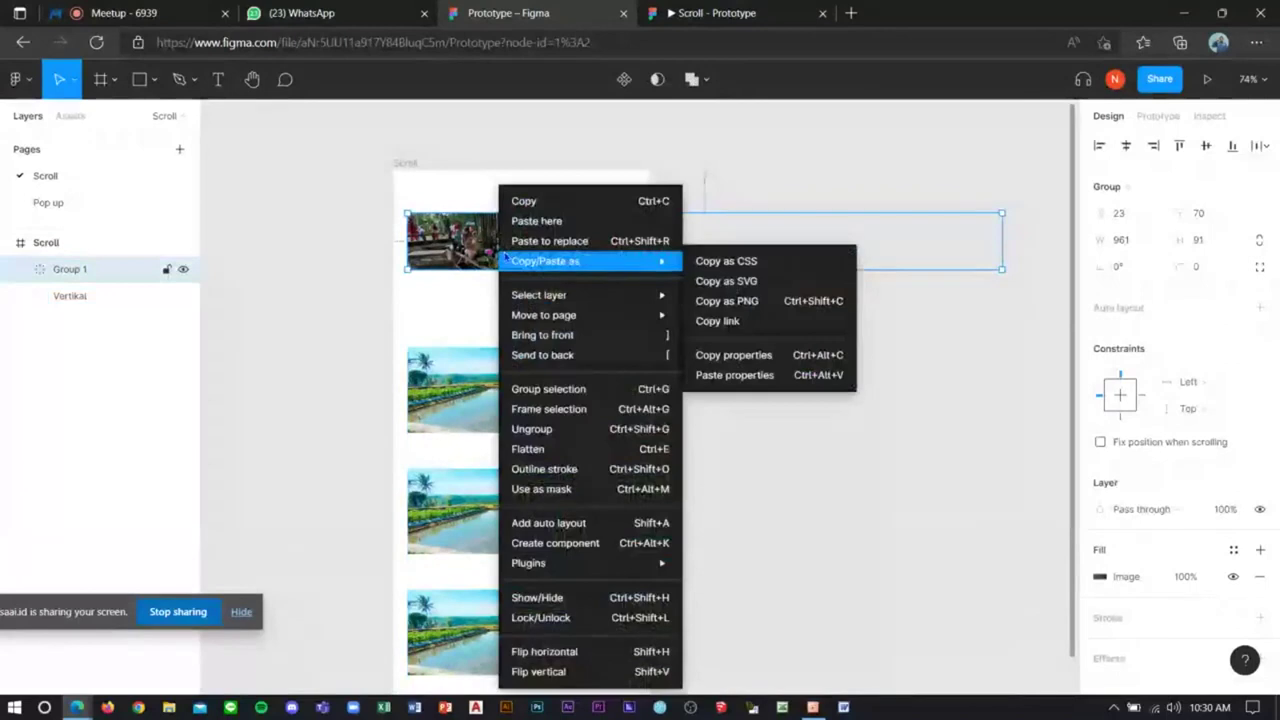
{"action": "left_click", "coordinate": [521, 410]}
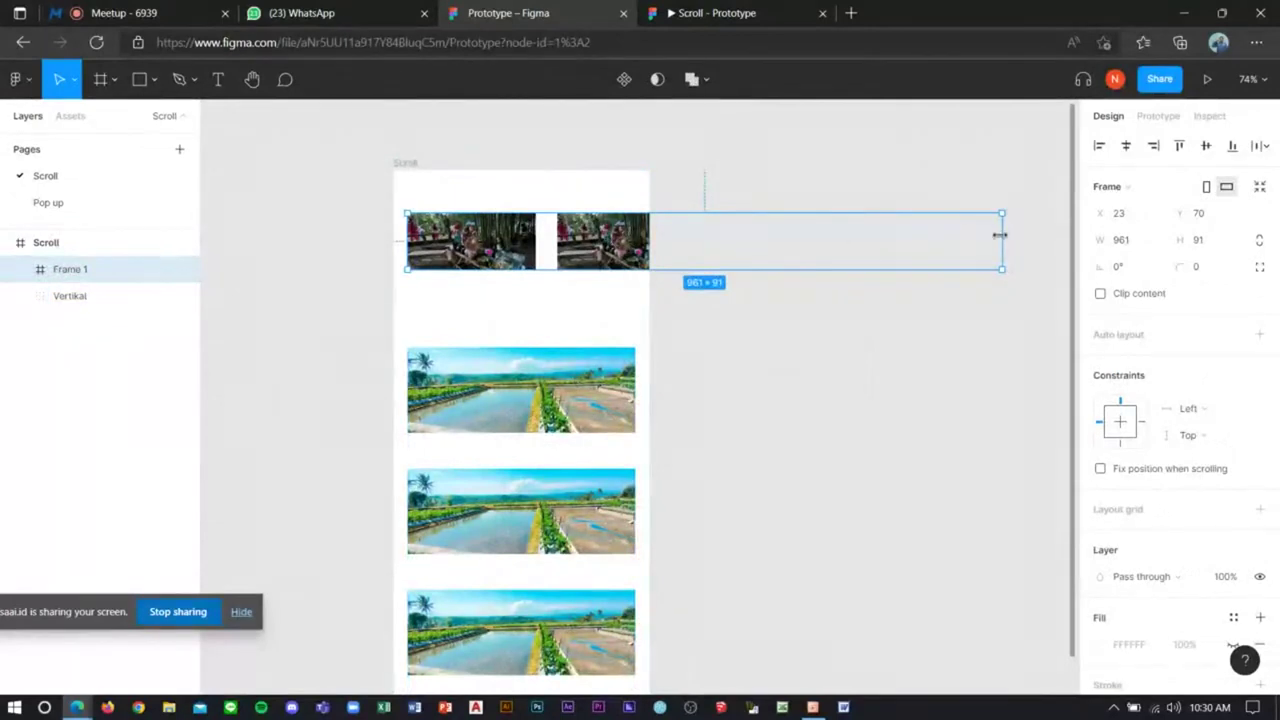
{"action": "left_click_drag", "start_coordinate": [990, 235], "coordinate": [648, 240]}
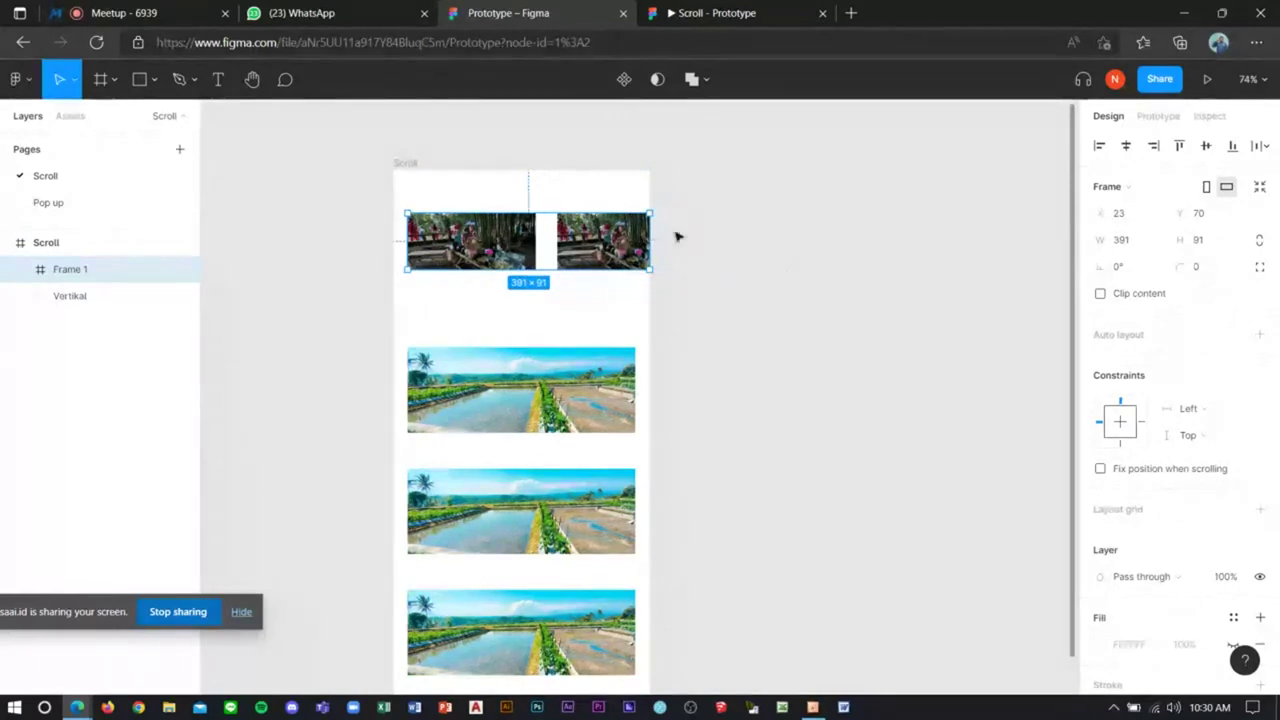
Step: Set Frame 1's overflow scrolling to Vertical scrolling and close the old preview tab
{"action": "left_click", "coordinate": [773, 338]}
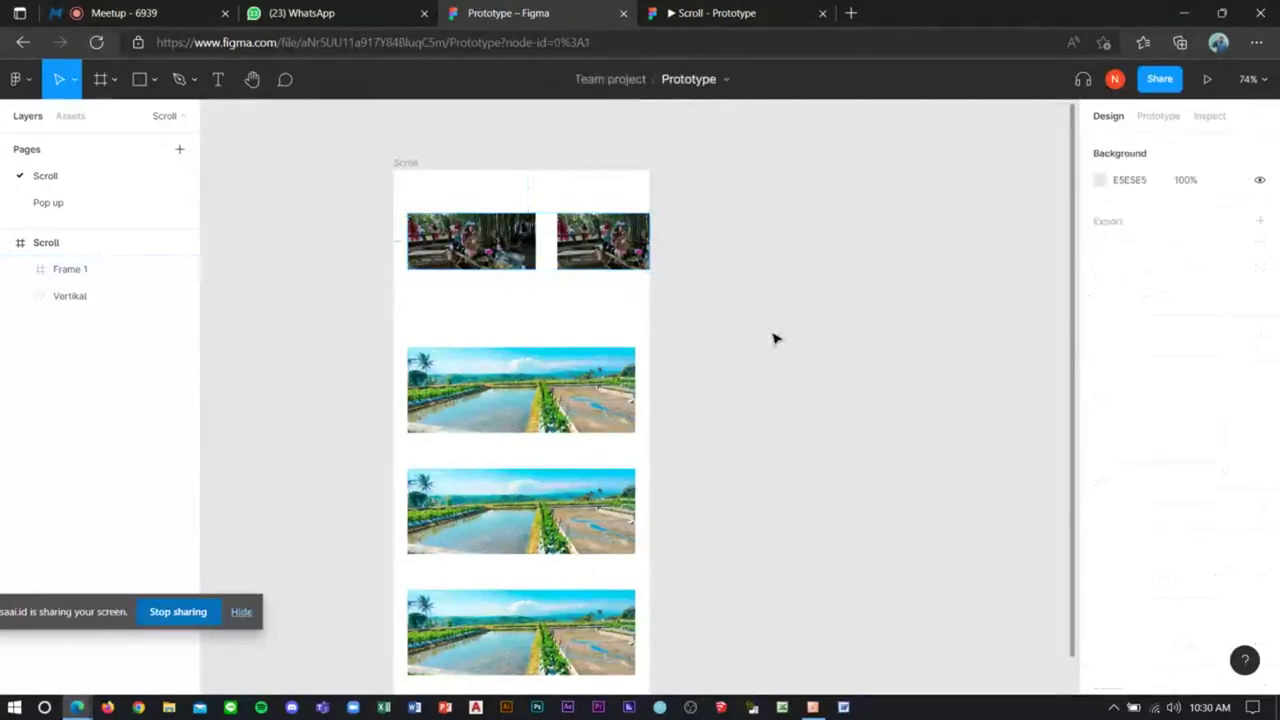
{"action": "left_click", "coordinate": [608, 260]}
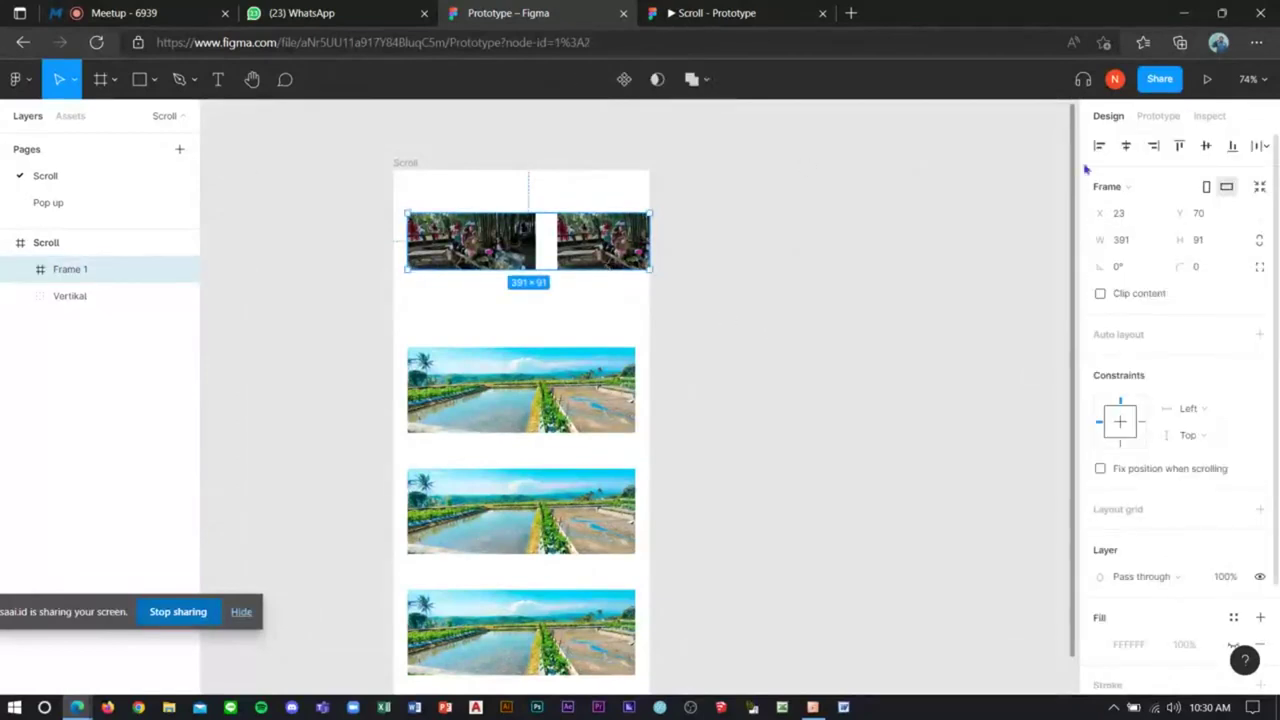
{"action": "left_click", "coordinate": [1155, 118]}
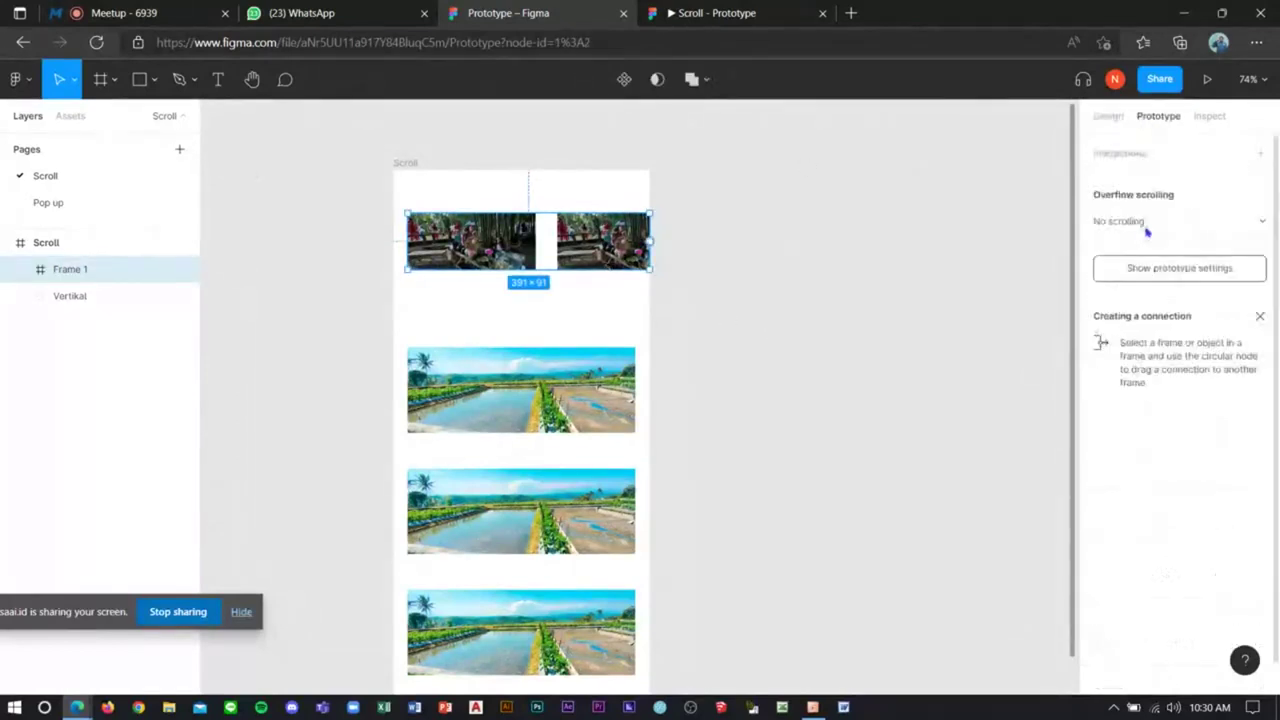
{"action": "left_click", "coordinate": [1146, 228]}
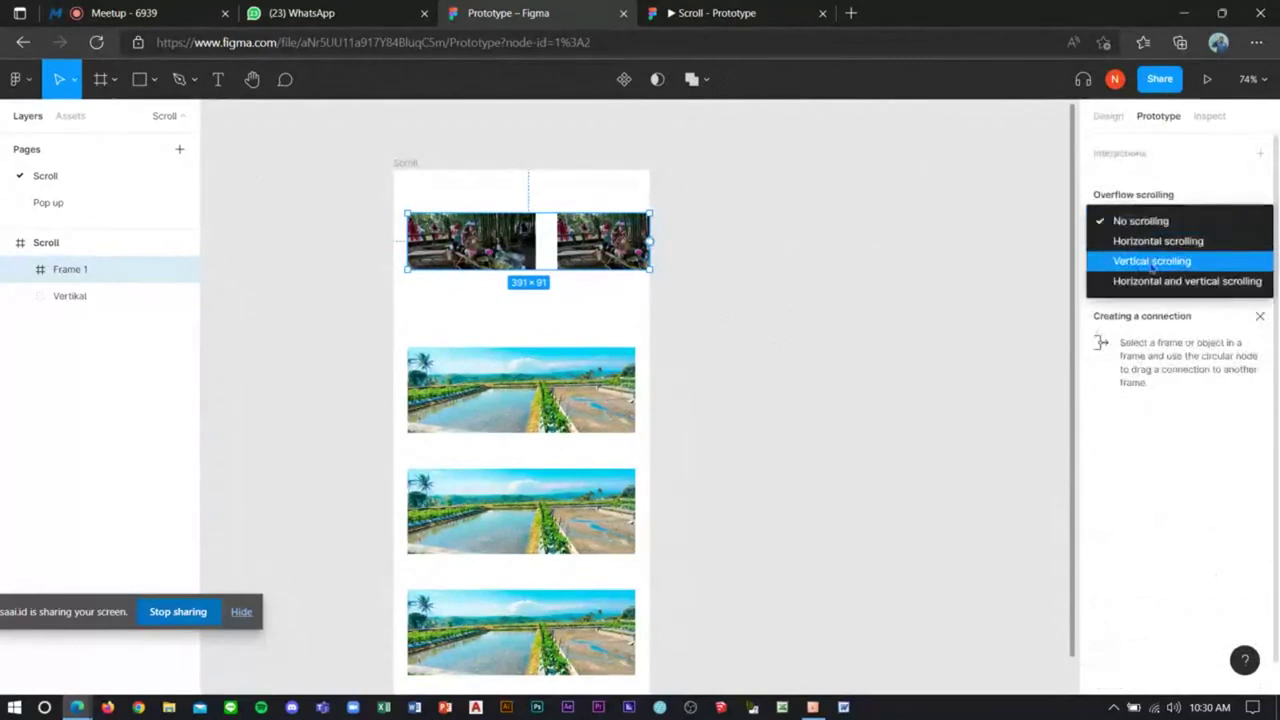
{"action": "left_click", "coordinate": [1150, 260]}
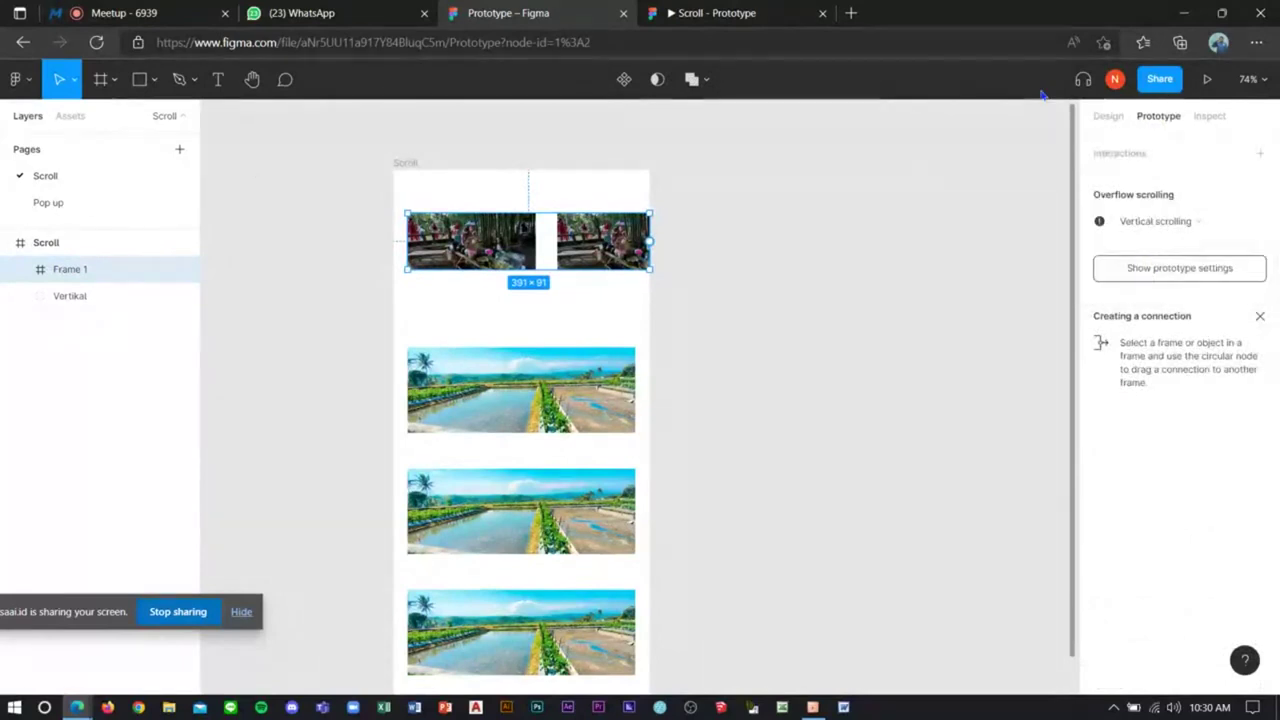
{"action": "left_click", "coordinate": [822, 13]}
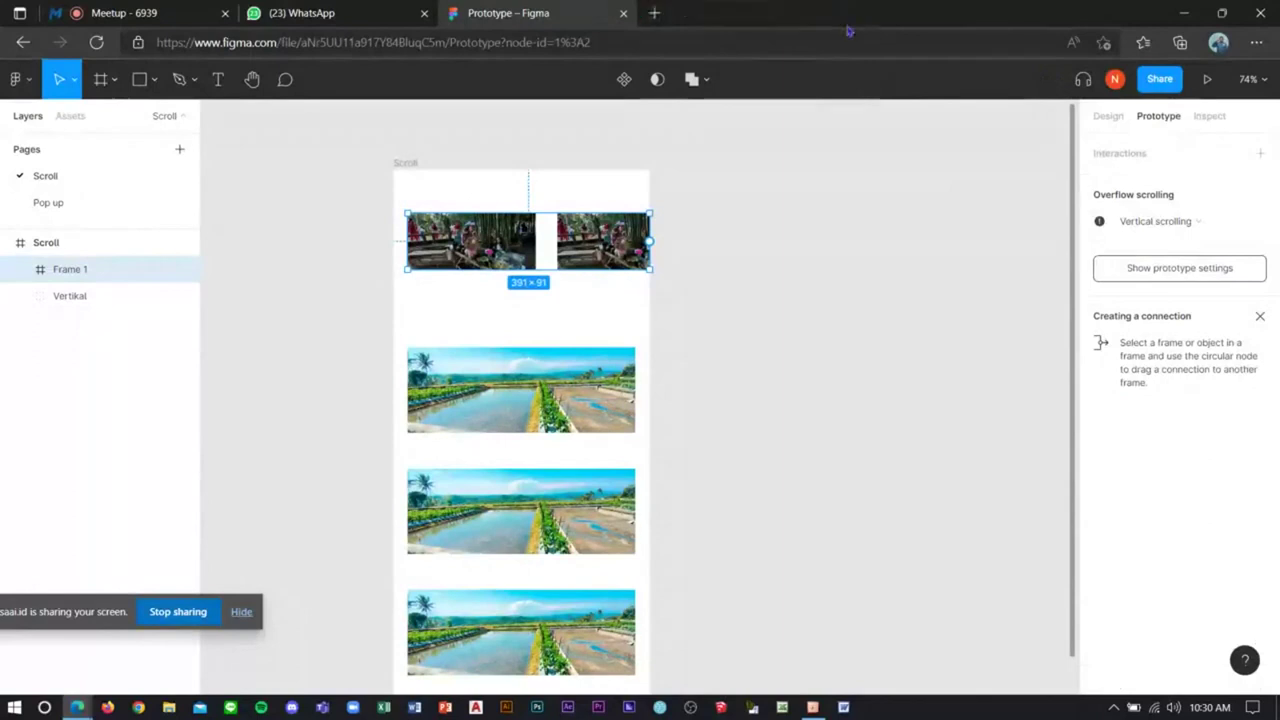
Step: Launch an updated preview of the Scroll prototype, then return to the editor tab
{"action": "left_click", "coordinate": [1207, 82]}
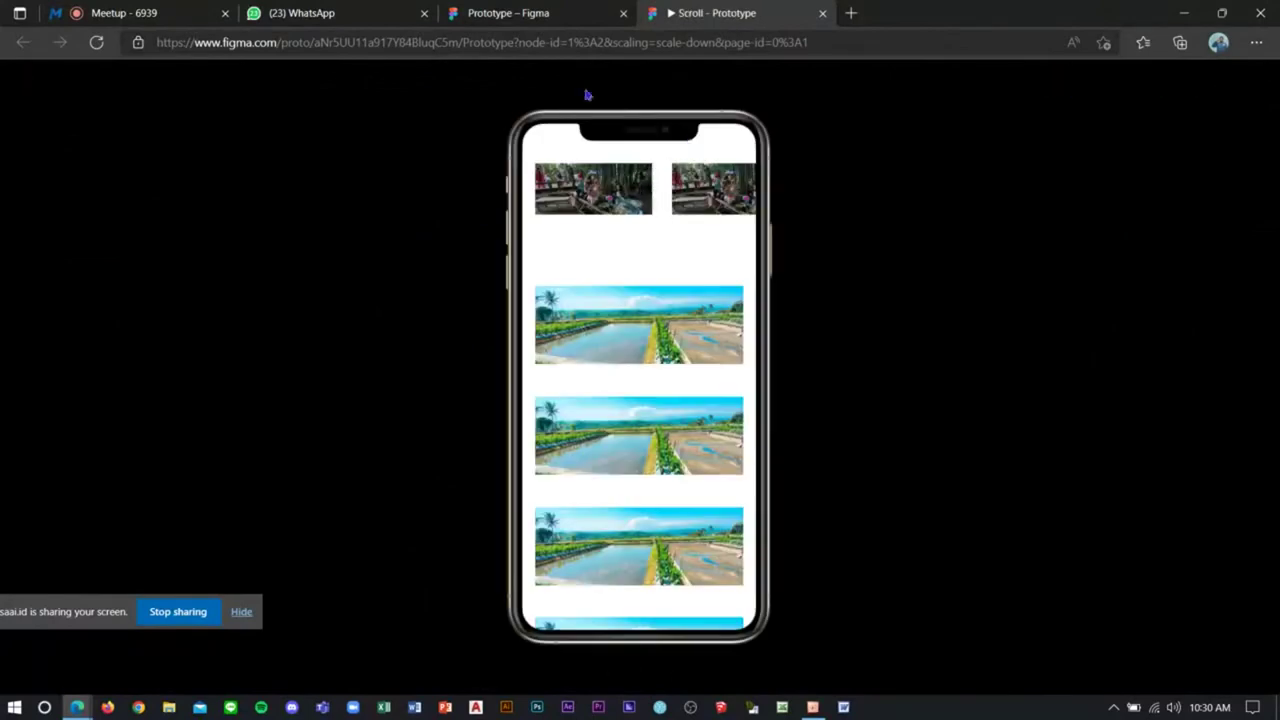
{"action": "left_click", "coordinate": [543, 13]}
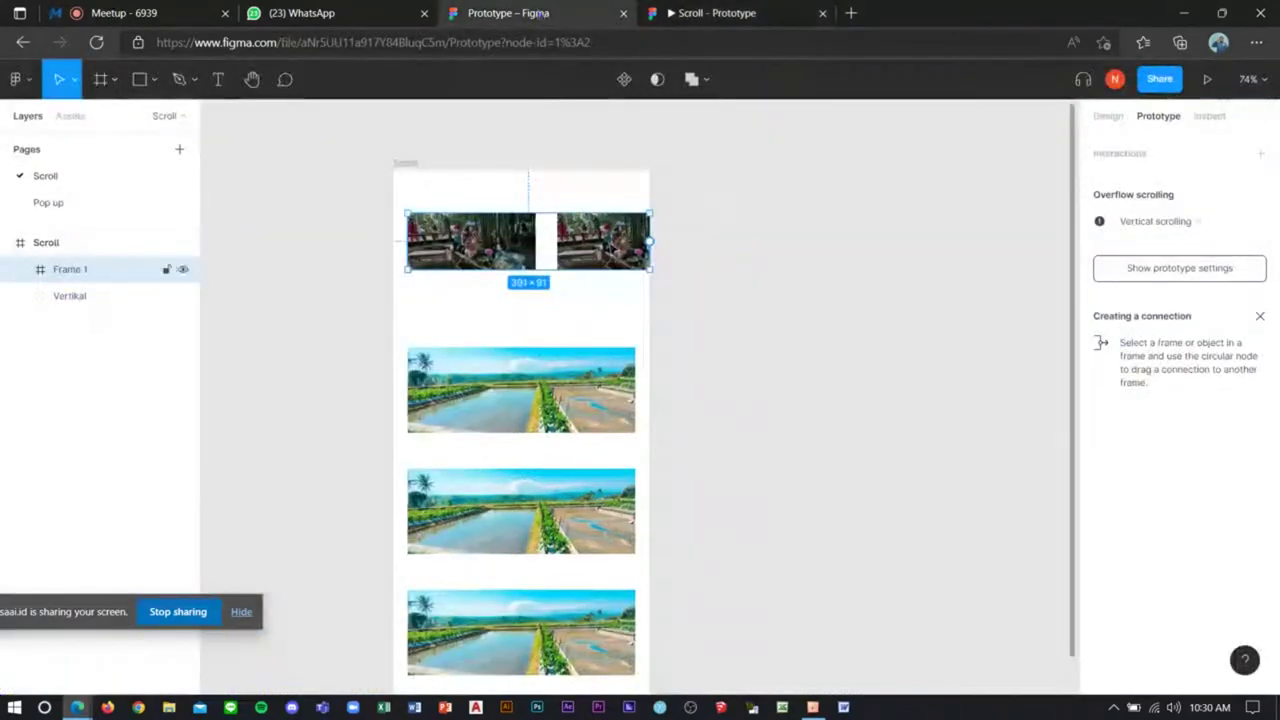
Step: Confirm the photo row keeps Vertical overflow scrolling, then view and close the prototype preview
{"action": "left_click", "coordinate": [1145, 221]}
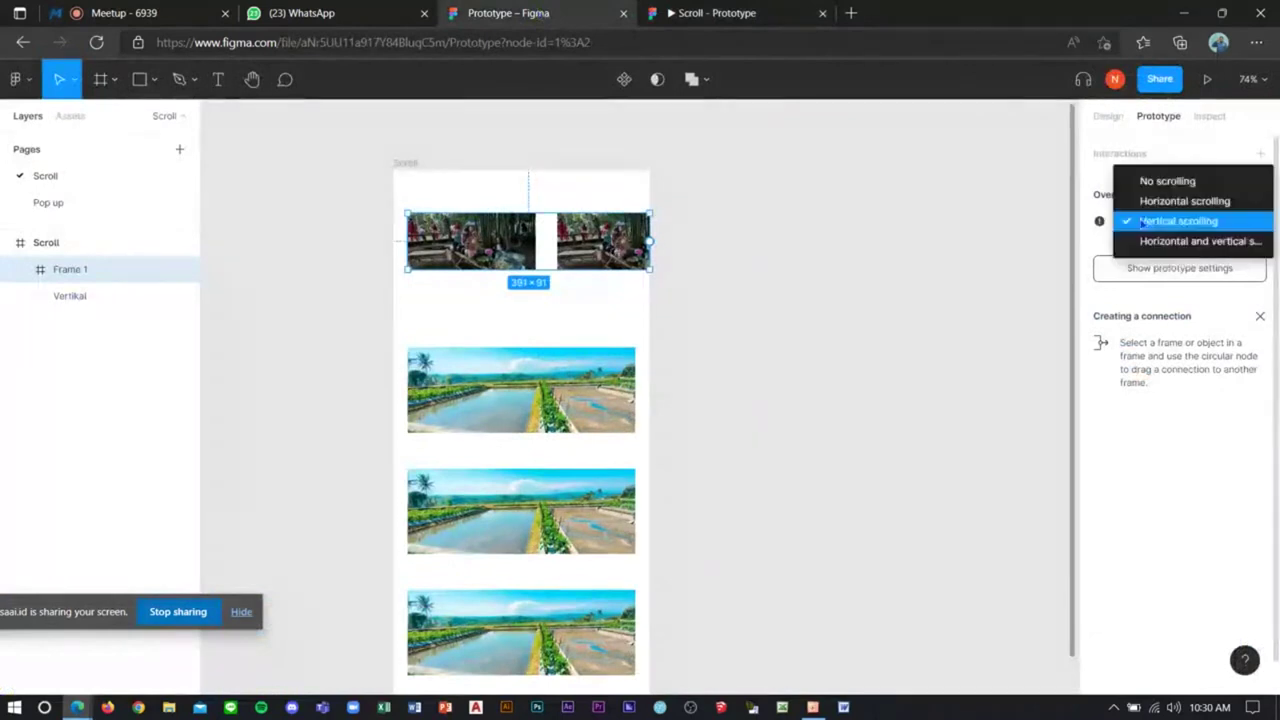
{"action": "left_click", "coordinate": [1142, 222]}
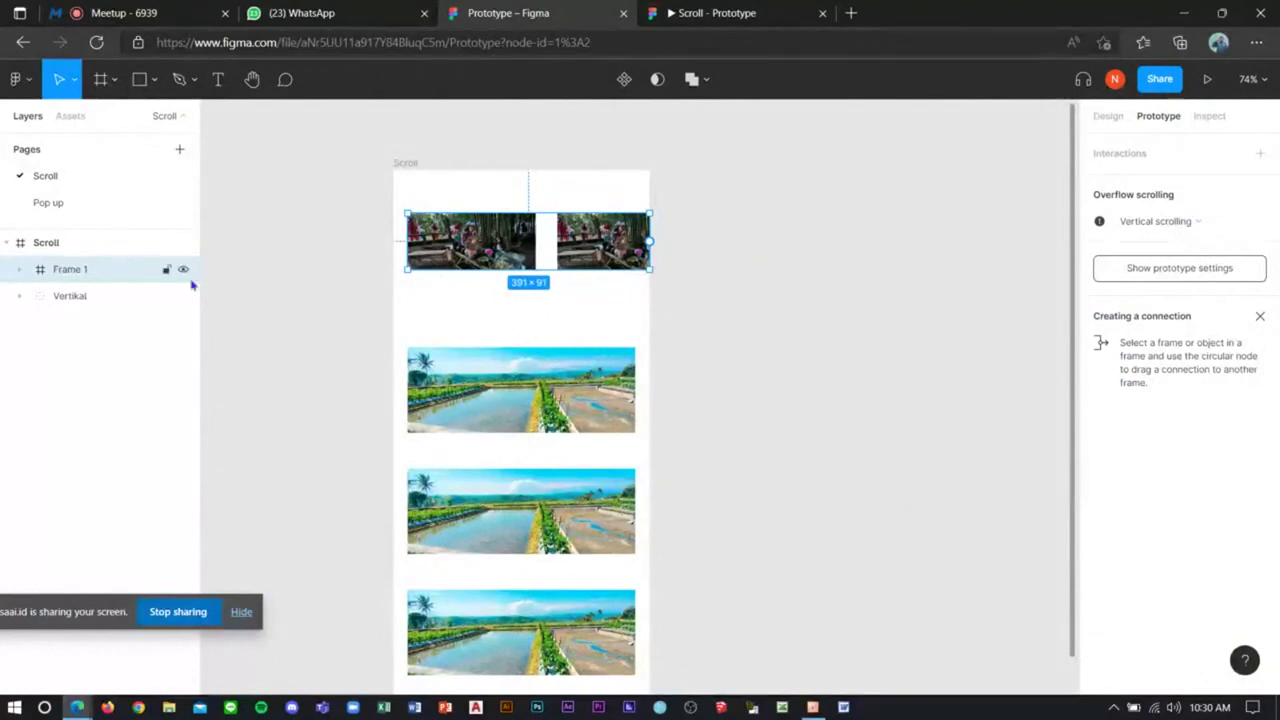
{"action": "left_click", "coordinate": [1150, 222]}
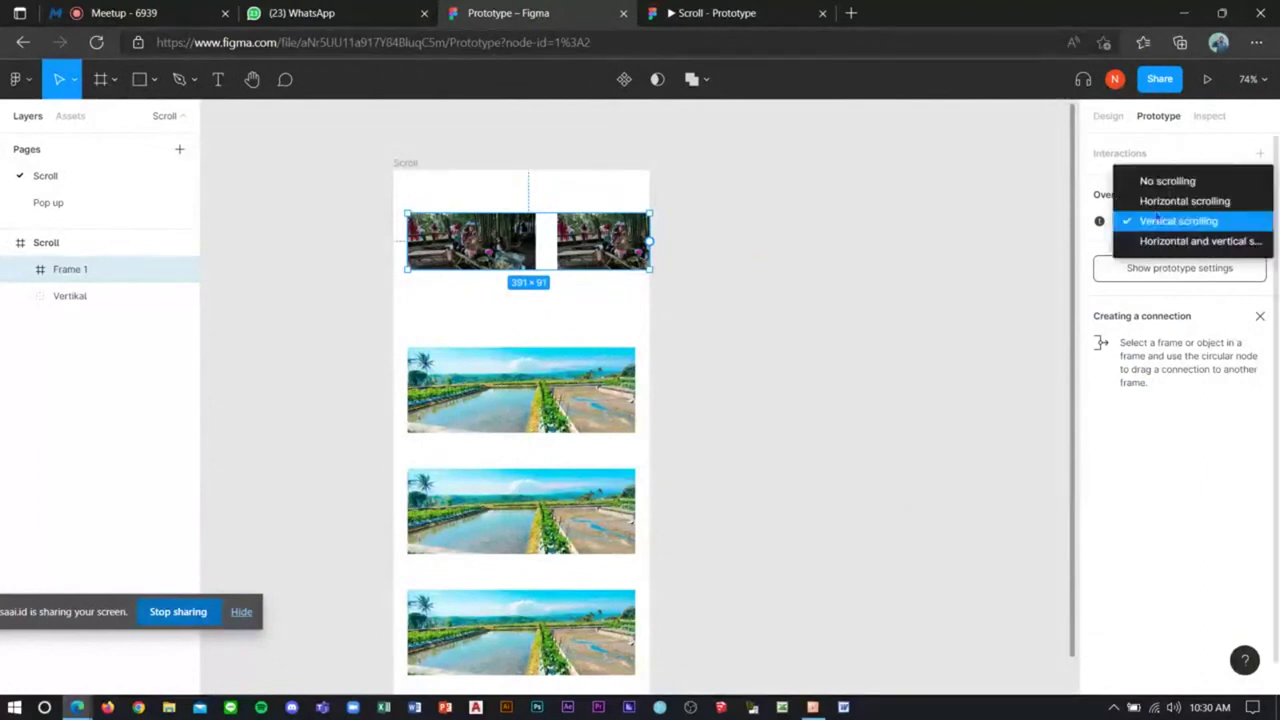
{"action": "left_click", "coordinate": [1165, 181]}
{"action": "left_click", "coordinate": [1150, 221]}
{"action": "left_click", "coordinate": [1150, 259]}
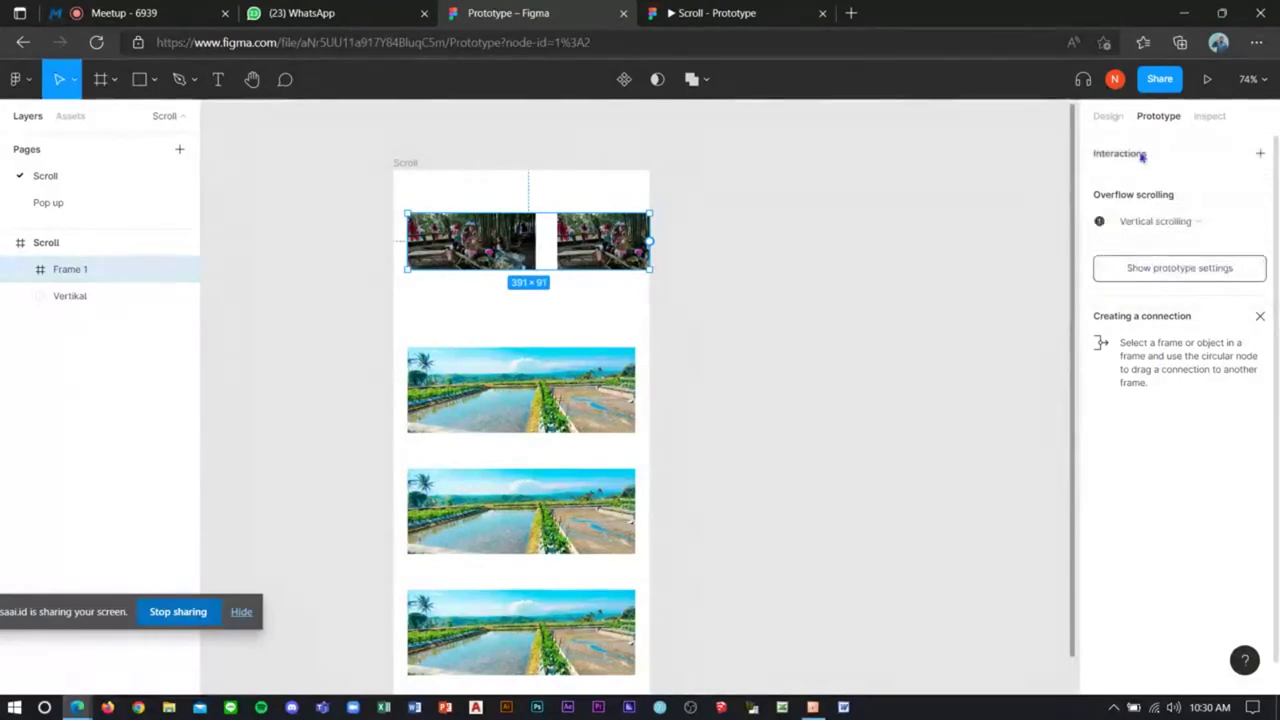
{"action": "left_click", "coordinate": [700, 13]}
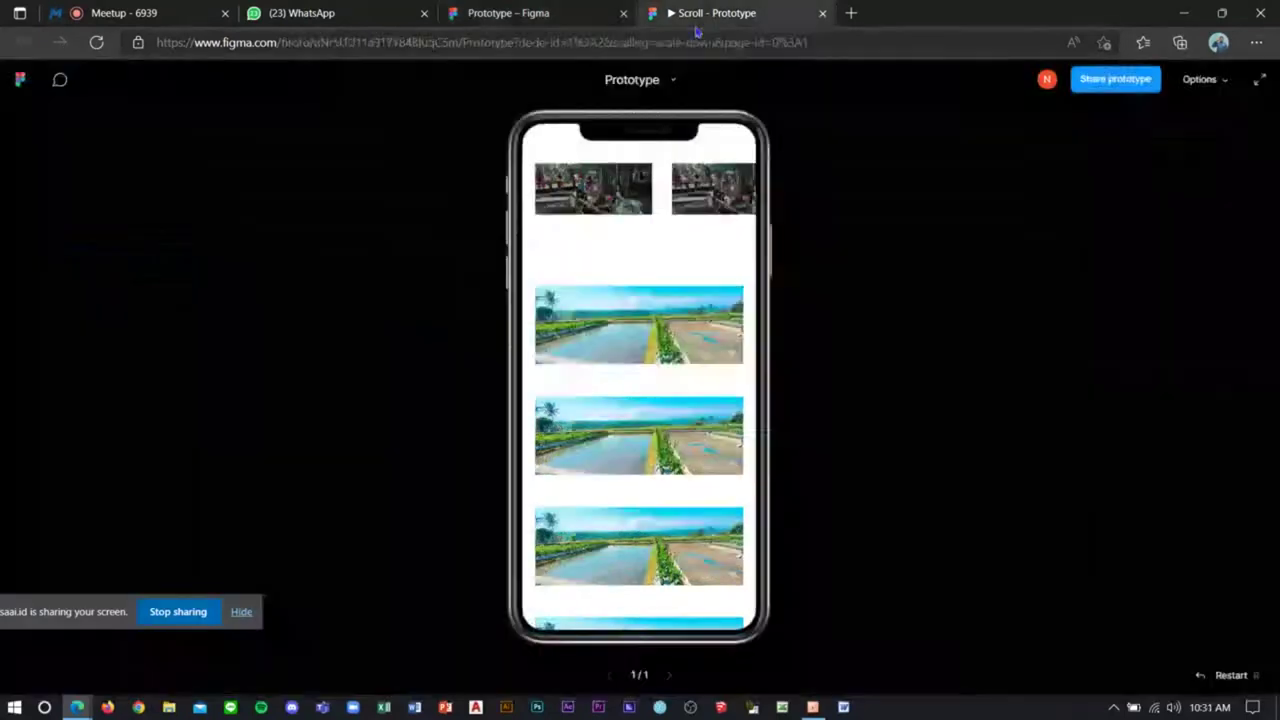
{"action": "left_click", "coordinate": [822, 13]}
Step: Try context-menu actions on the photo row frame, undoing the change back to Frame 1
{"action": "right_click", "coordinate": [581, 166]}
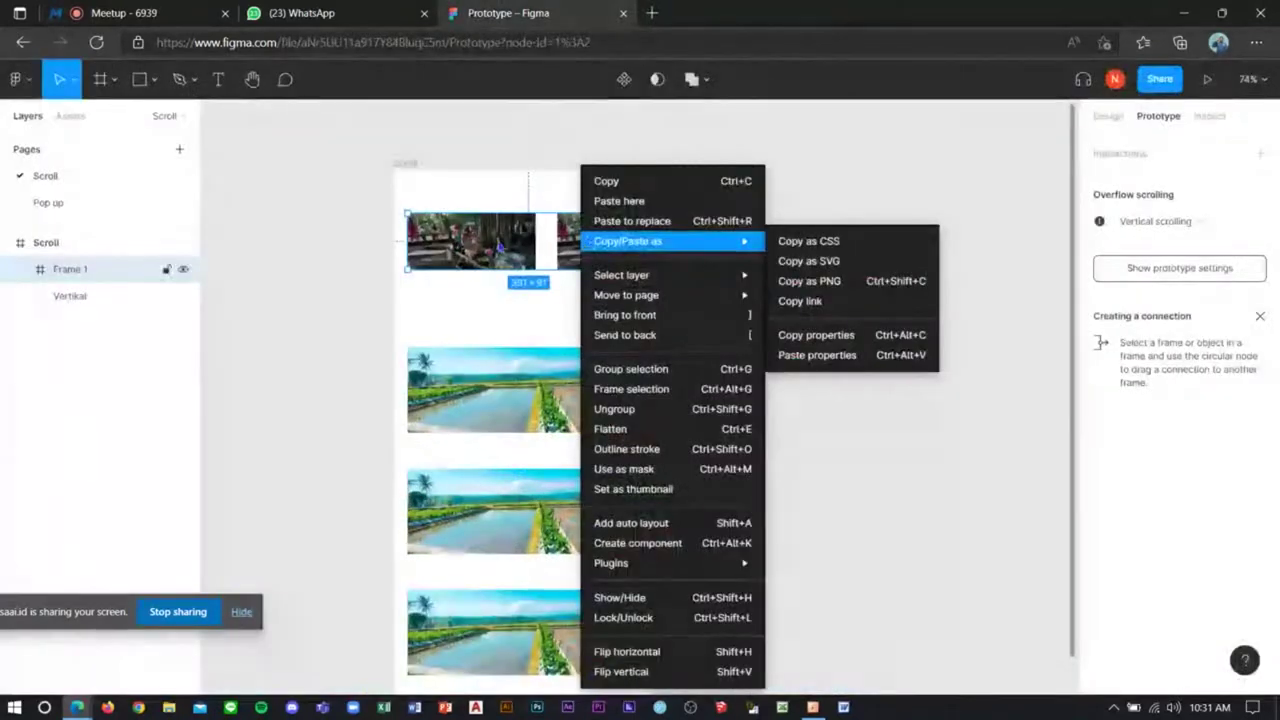
{"action": "right_click", "coordinate": [76, 271]}
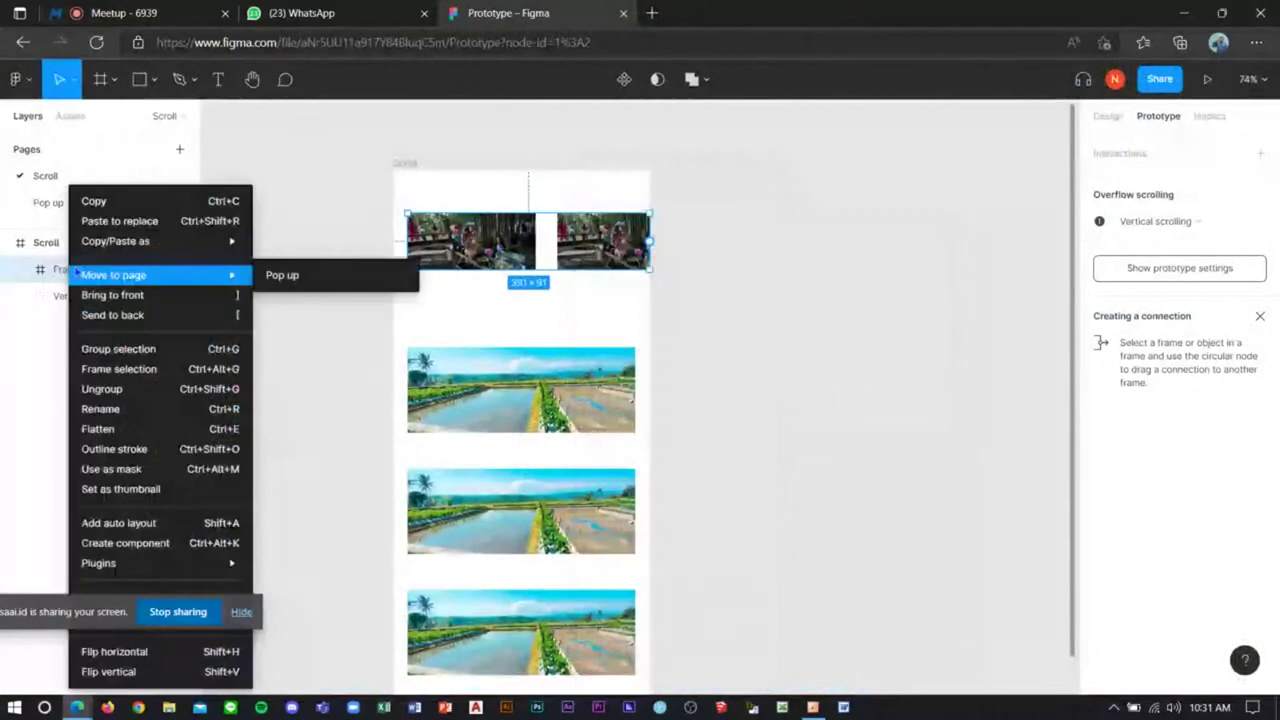
{"action": "key", "text": "Escape"}
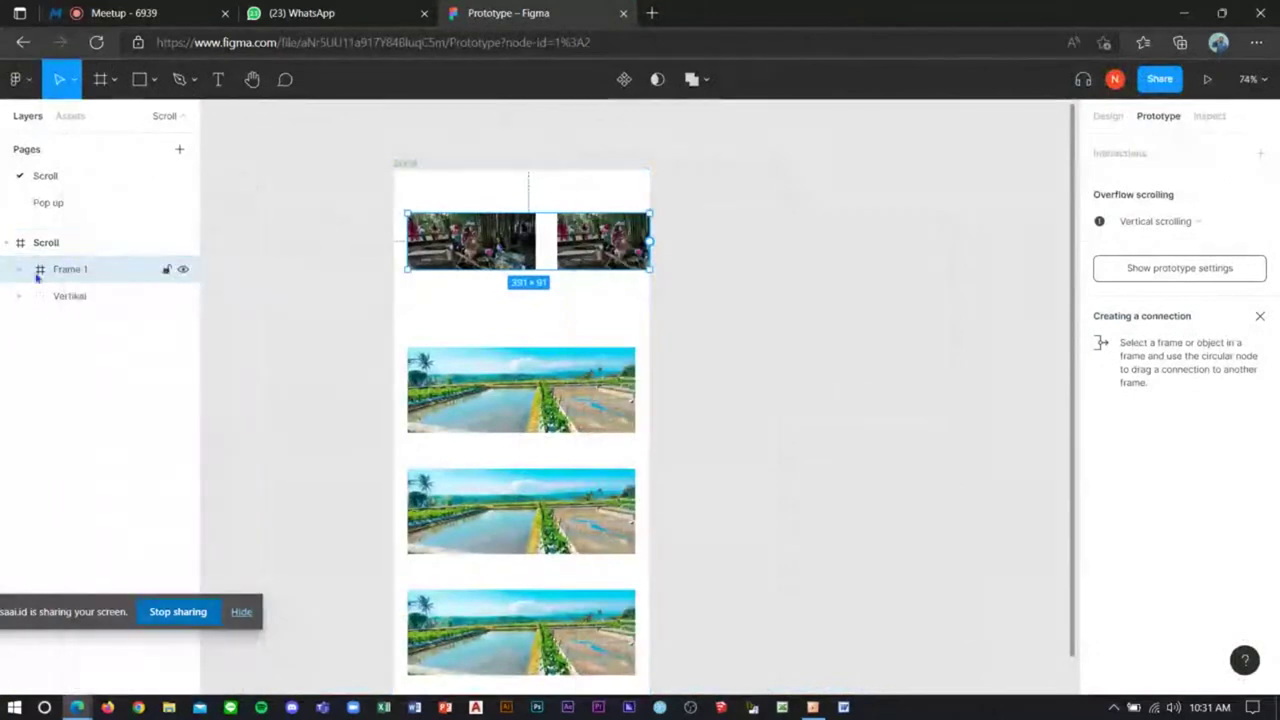
{"action": "right_click", "coordinate": [36, 278]}
{"action": "left_click", "coordinate": [271, 373]}
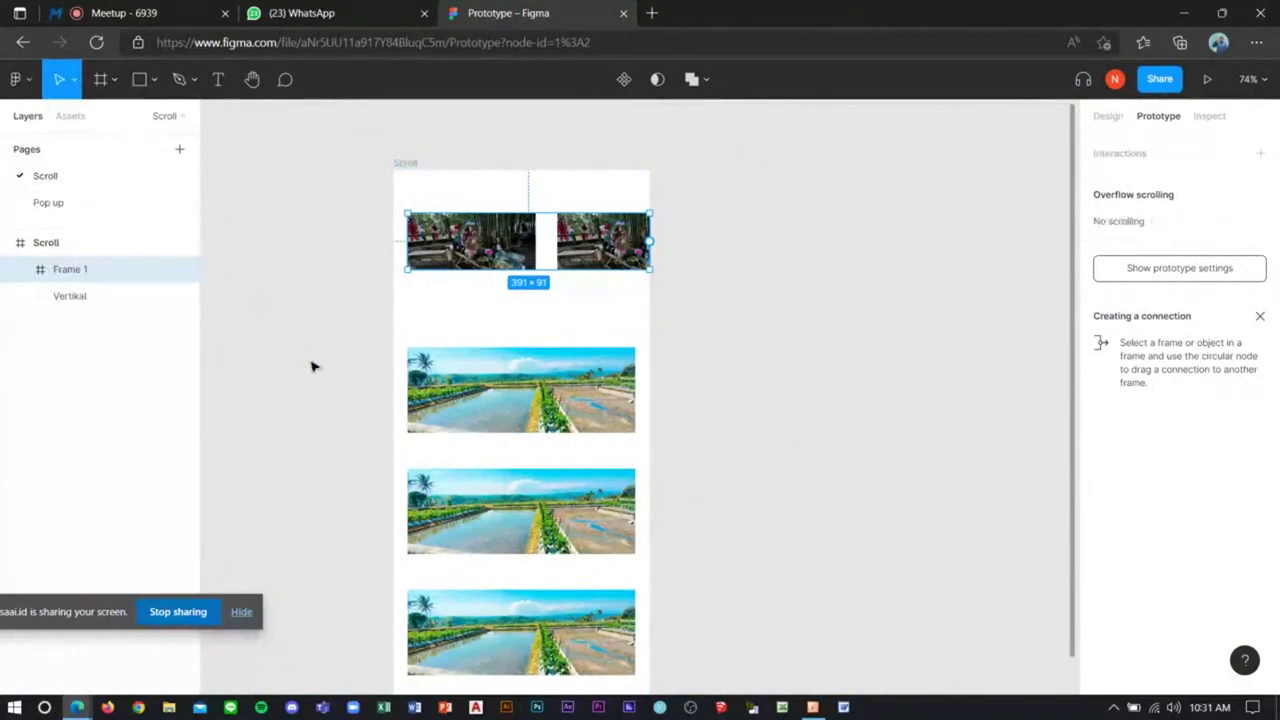
{"action": "right_click", "coordinate": [512, 262]}
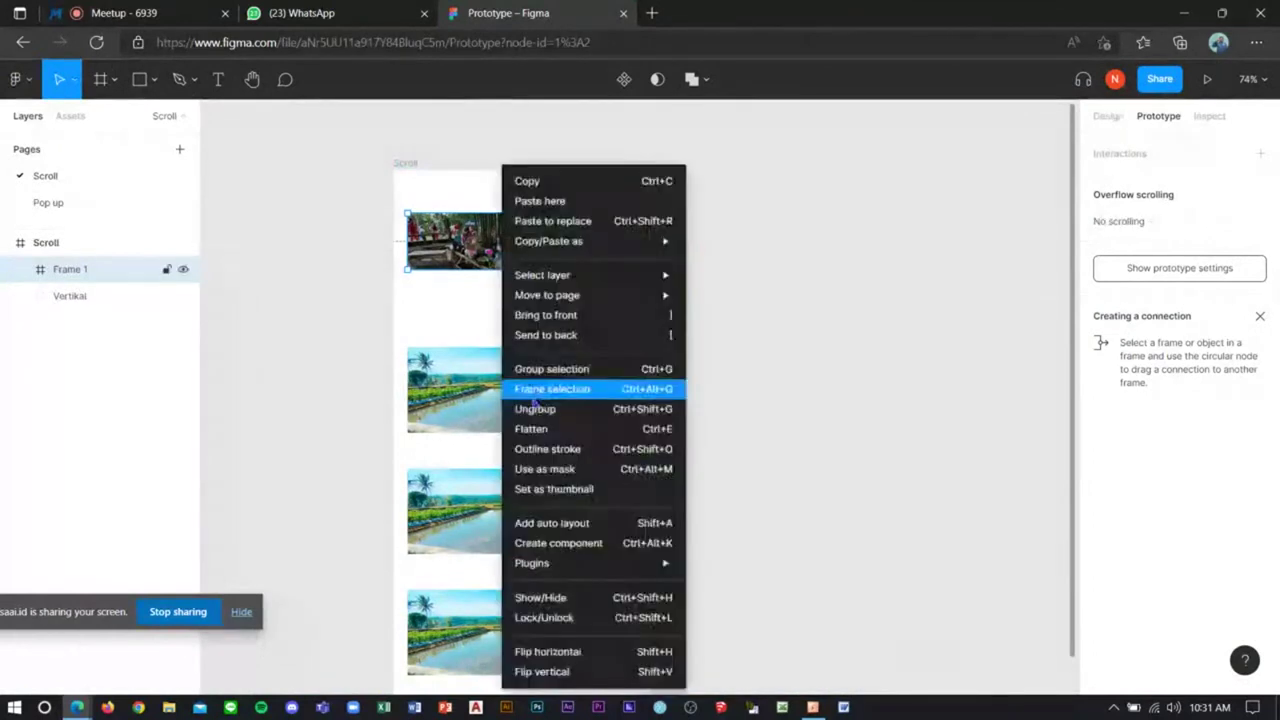
{"action": "left_click", "coordinate": [540, 409]}
{"action": "key", "text": "ctrl+z"}
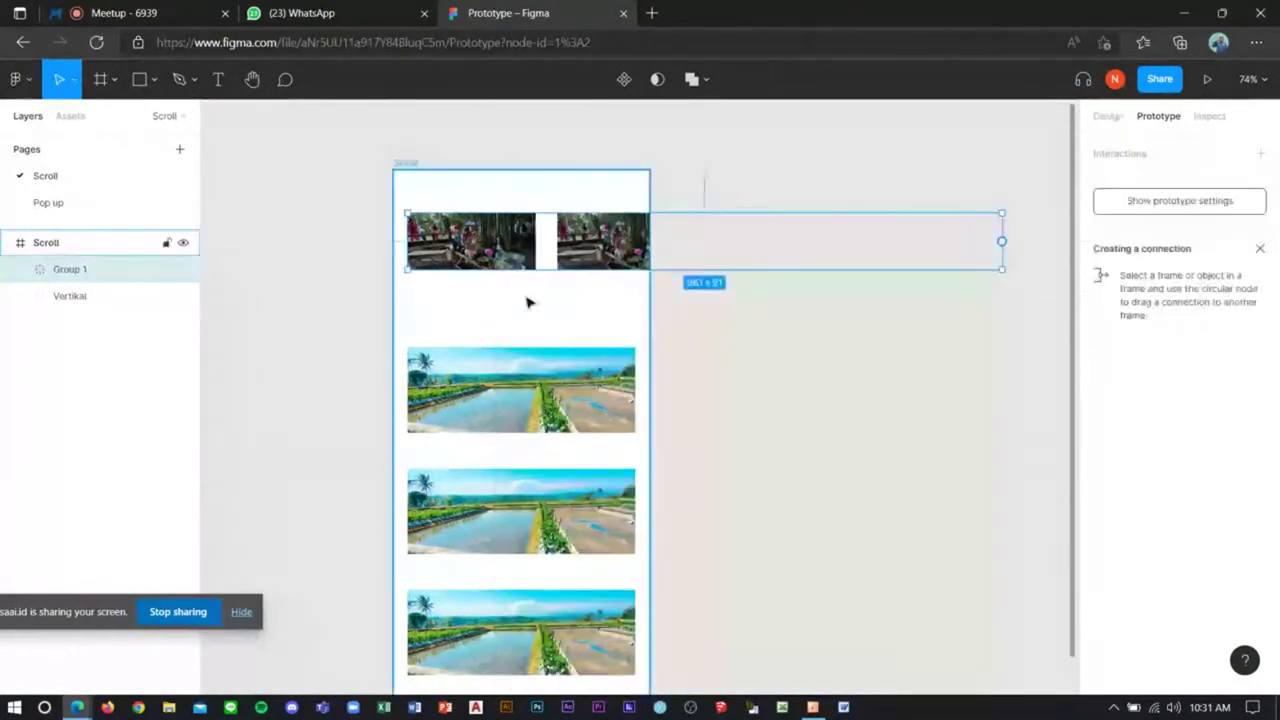
{"action": "key", "text": "Escape"}
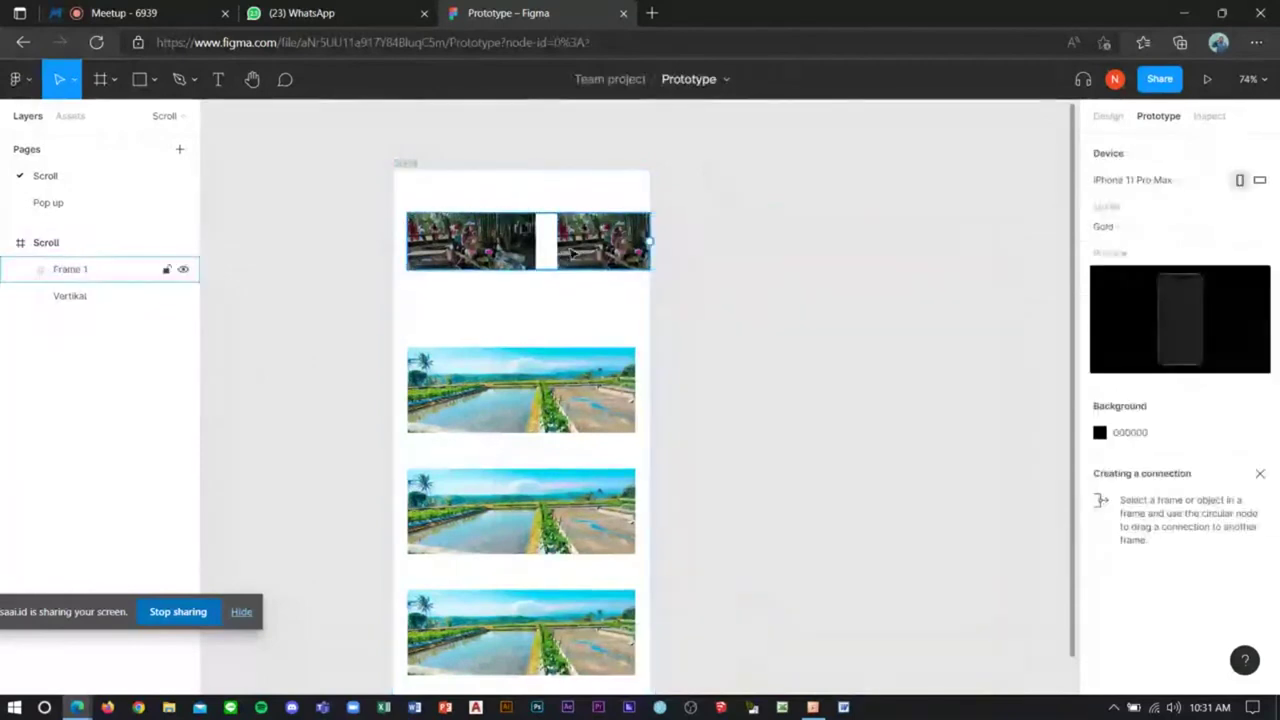
Step: Set Frame 1 to Vertical overflow scrolling and widen it to 439 px
{"action": "left_click", "coordinate": [573, 253]}
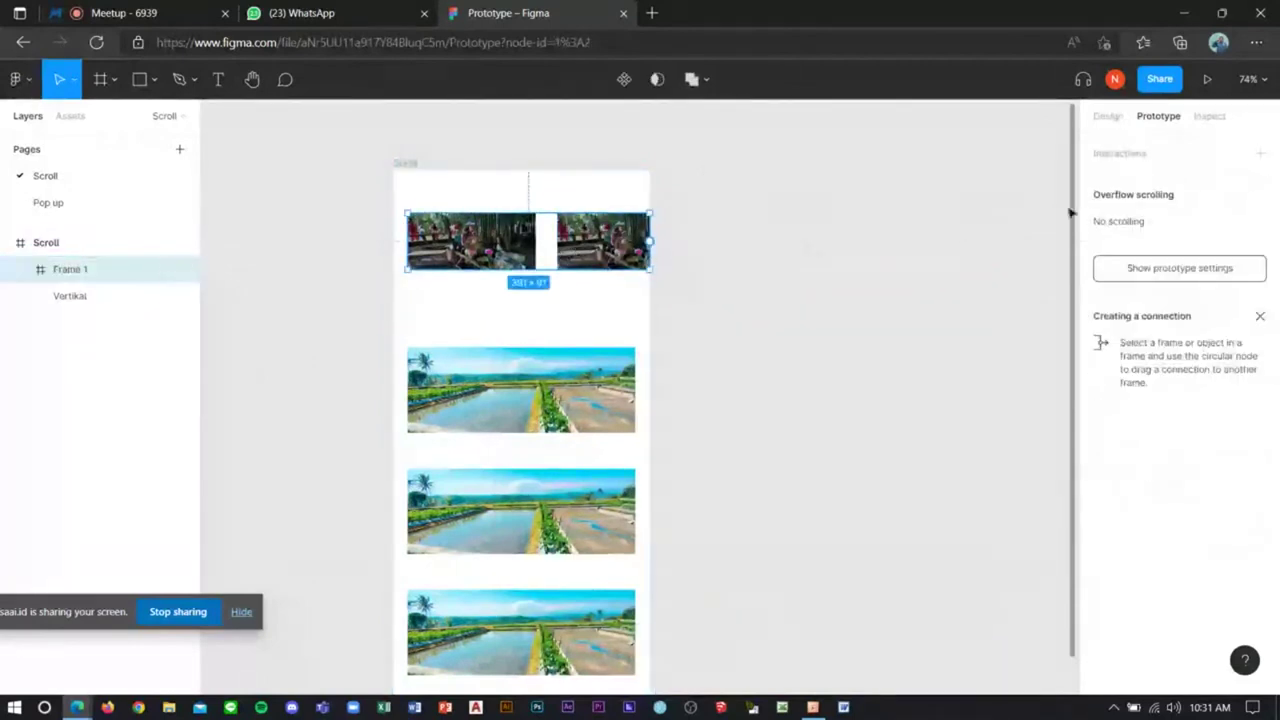
{"action": "left_click", "coordinate": [1118, 221]}
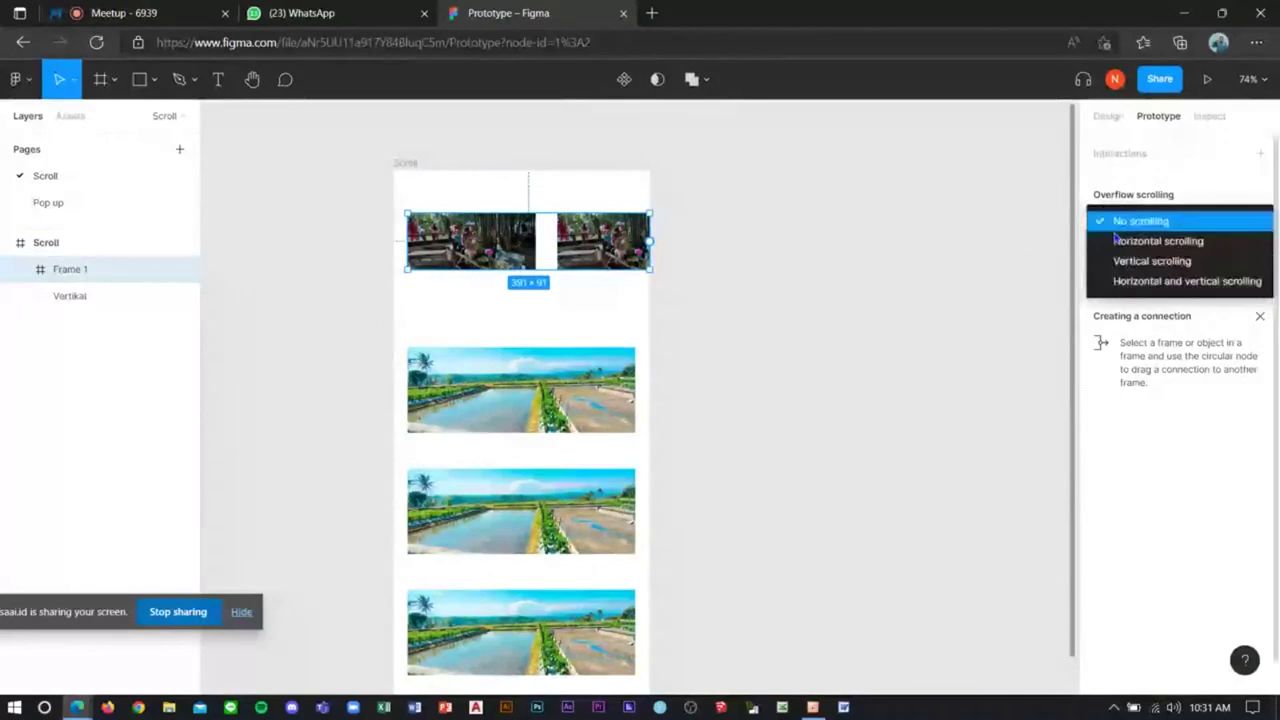
{"action": "left_click", "coordinate": [1133, 264]}
{"action": "left_click", "coordinate": [1135, 221]}
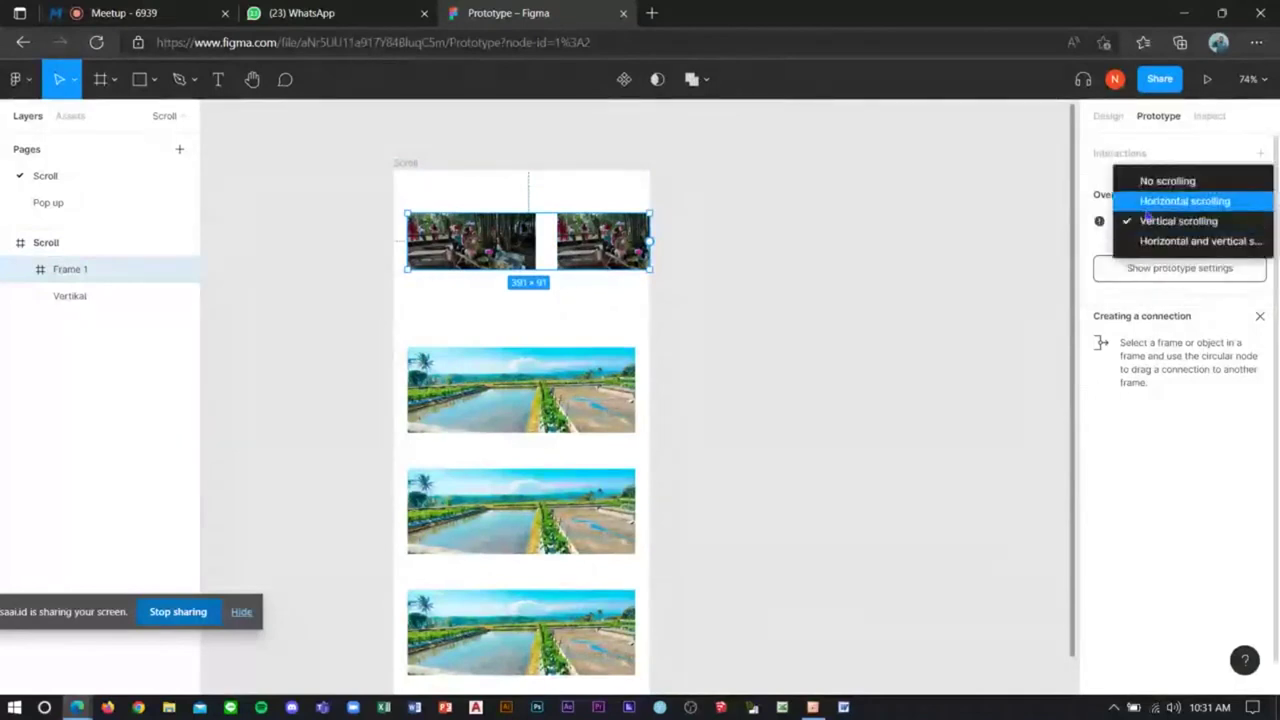
{"action": "left_click", "coordinate": [1150, 203]}
{"action": "left_click", "coordinate": [462, 182]}
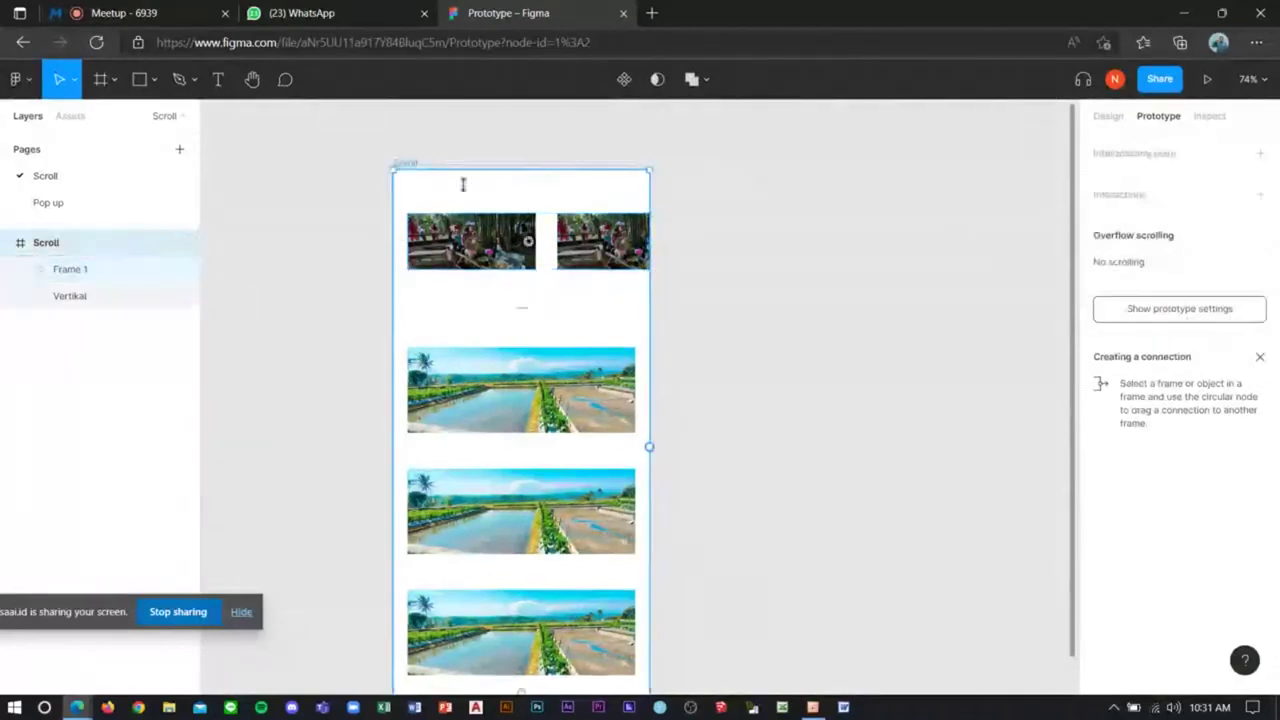
{"action": "left_click", "coordinate": [517, 218]}
{"action": "left_click", "coordinate": [1118, 221]}
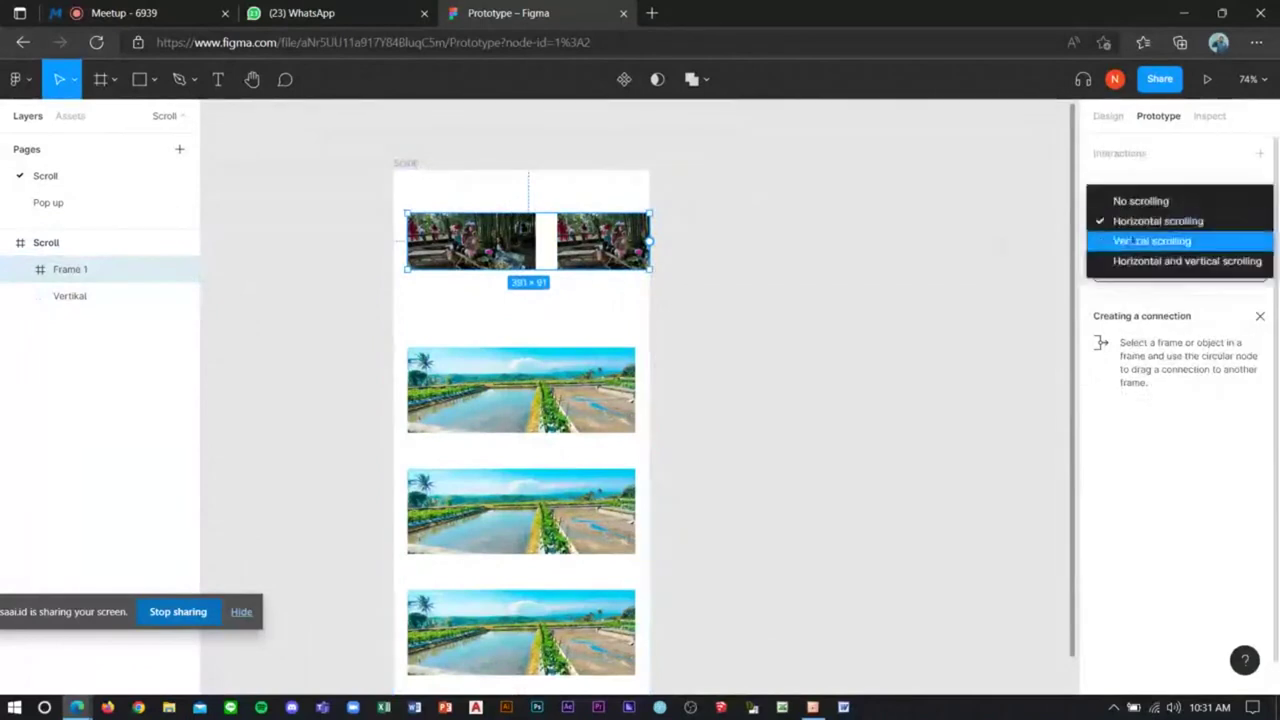
{"action": "left_click", "coordinate": [1136, 244]}
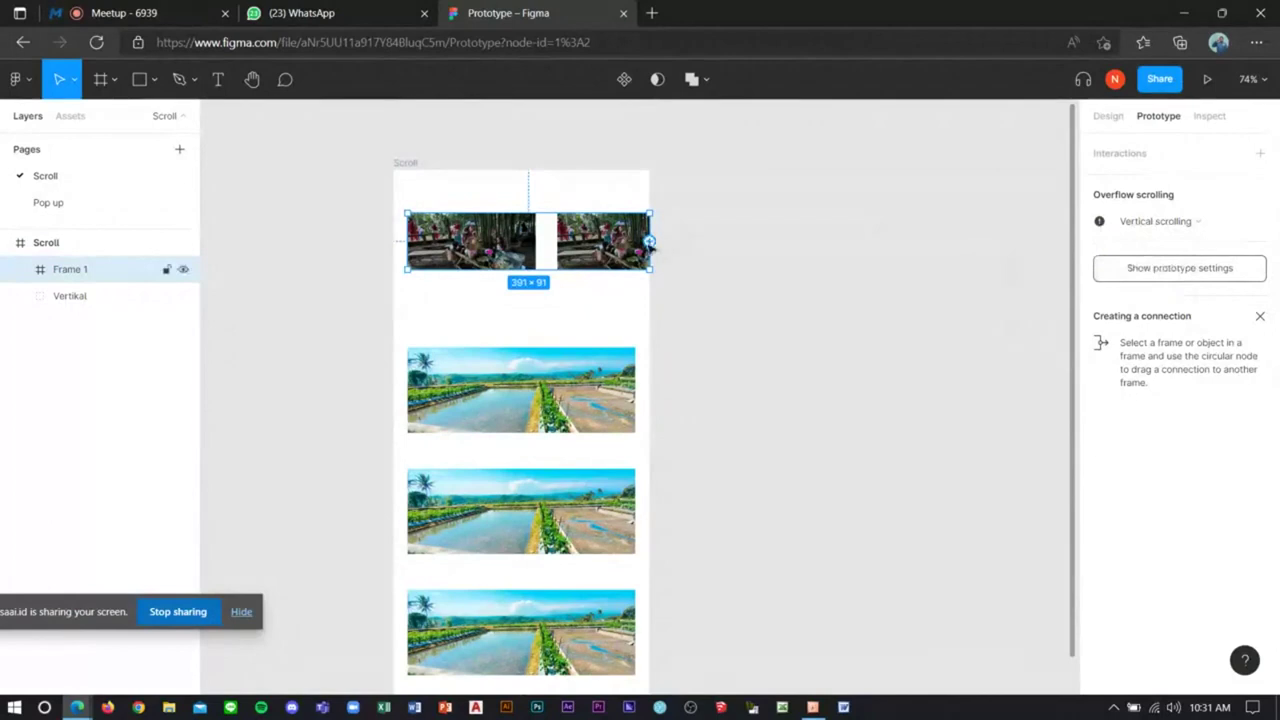
{"action": "left_click_drag", "start_coordinate": [653, 222], "coordinate": [679, 222]}
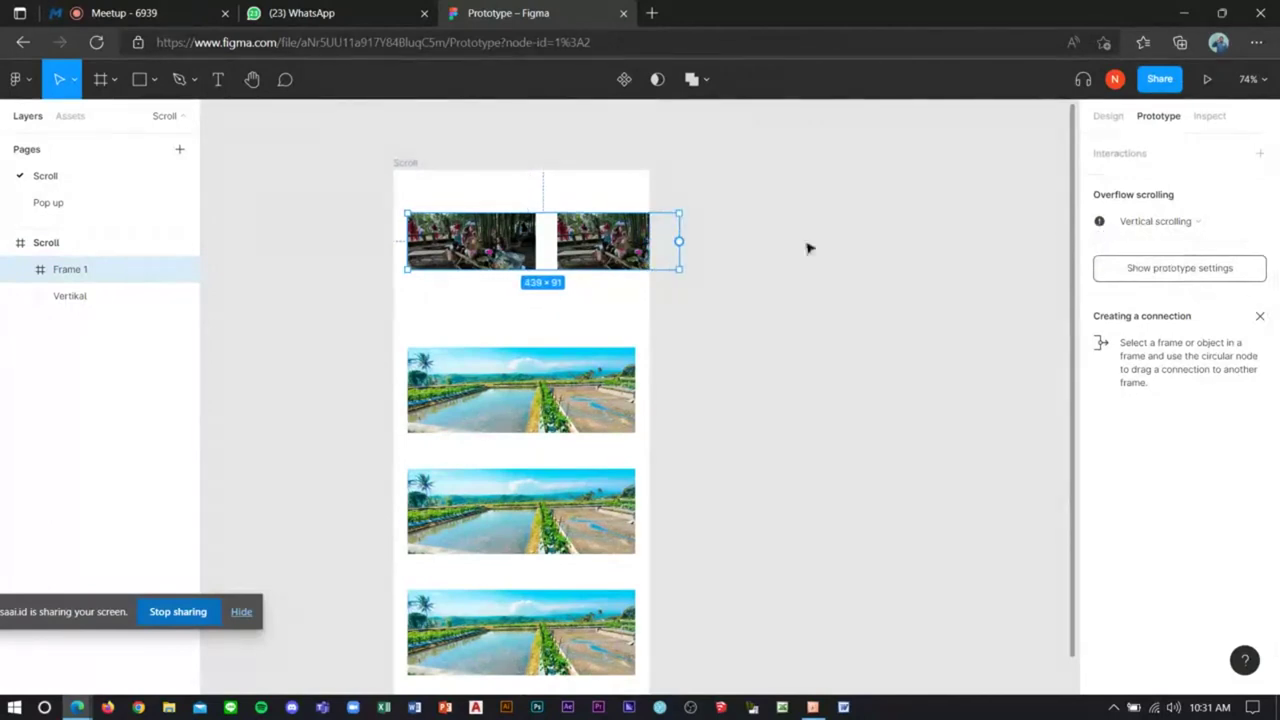
Step: Wrap the Vertikal rice-field image group in a new Frame 2, shortened to screen height
{"action": "left_click", "coordinate": [70, 296]}
{"action": "left_click_drag", "start_coordinate": [548, 463], "coordinate": [548, 232]}
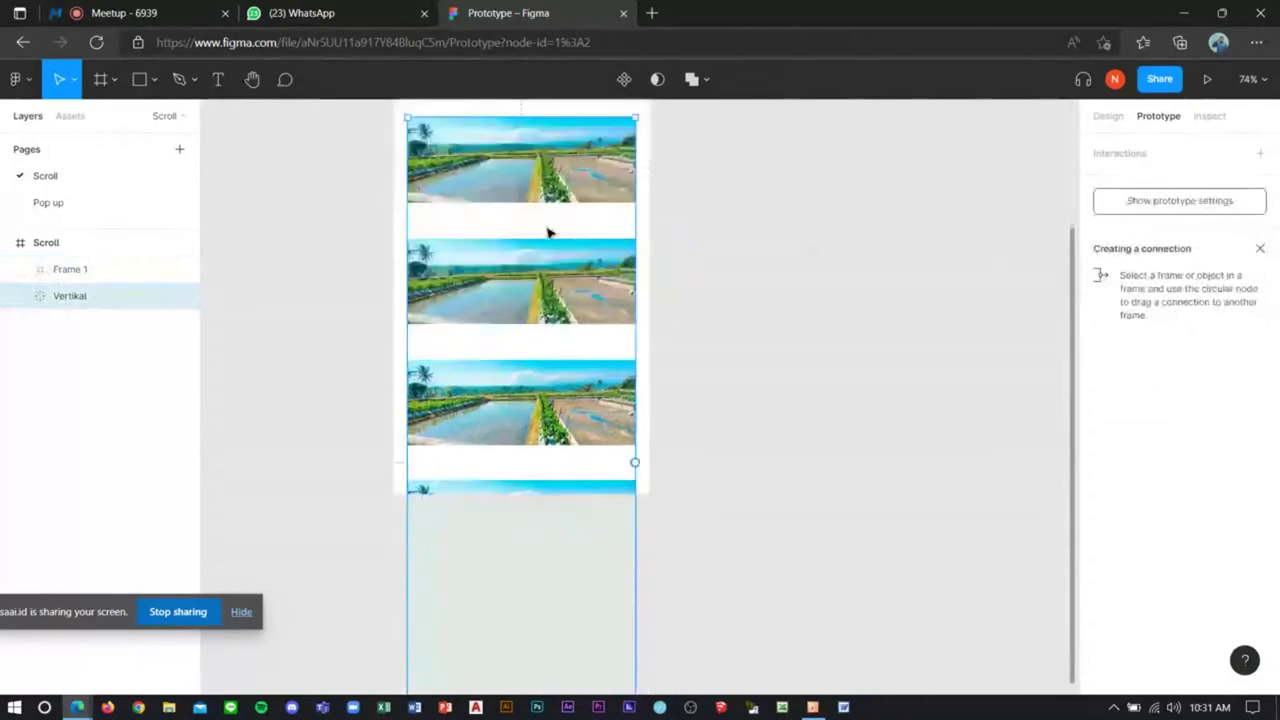
{"action": "scroll", "coordinate": [499, 241], "scroll_direction": "down", "scroll_amount": 1}
{"action": "right_click", "coordinate": [463, 178]}
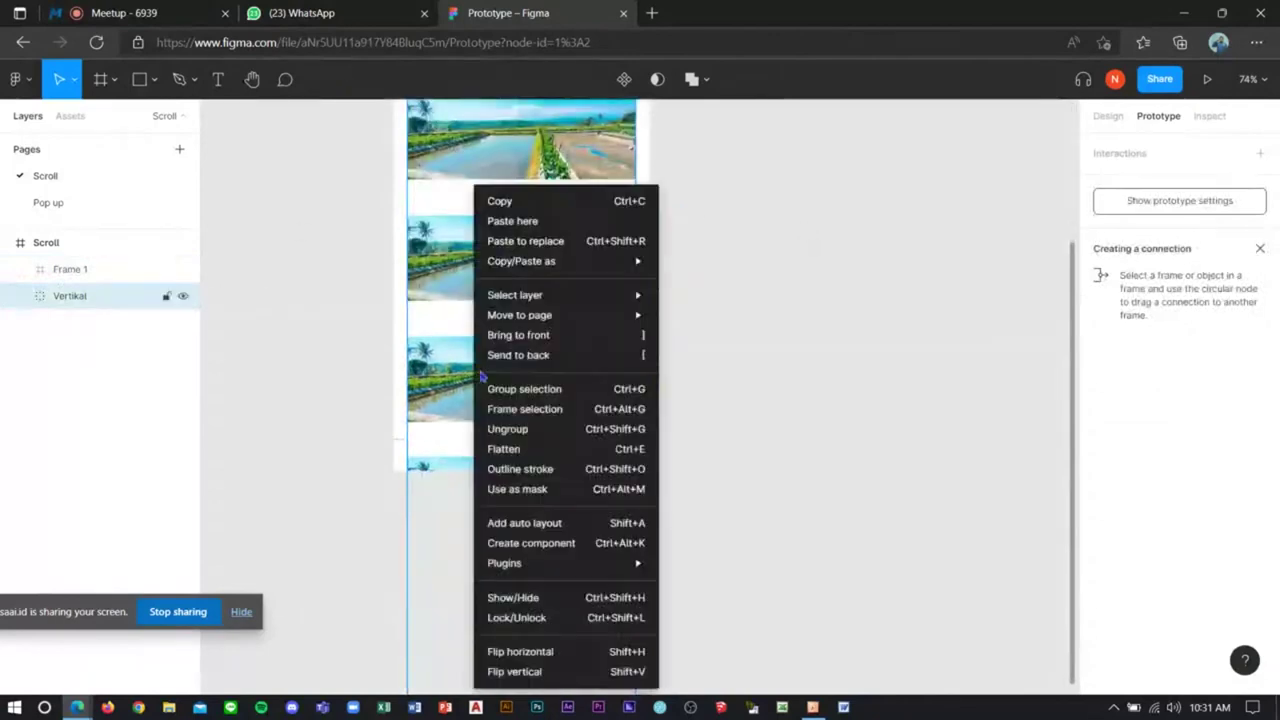
{"action": "left_click", "coordinate": [533, 418]}
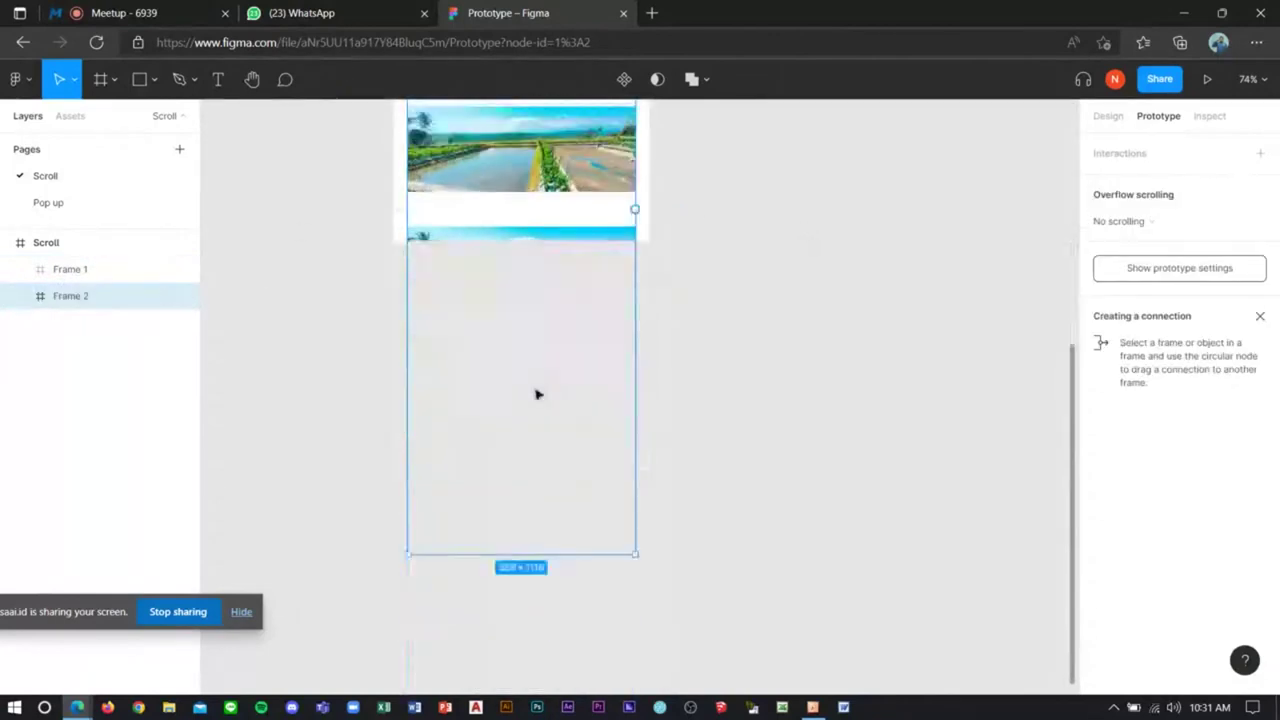
{"action": "left_click_drag", "start_coordinate": [526, 449], "coordinate": [543, 143]}
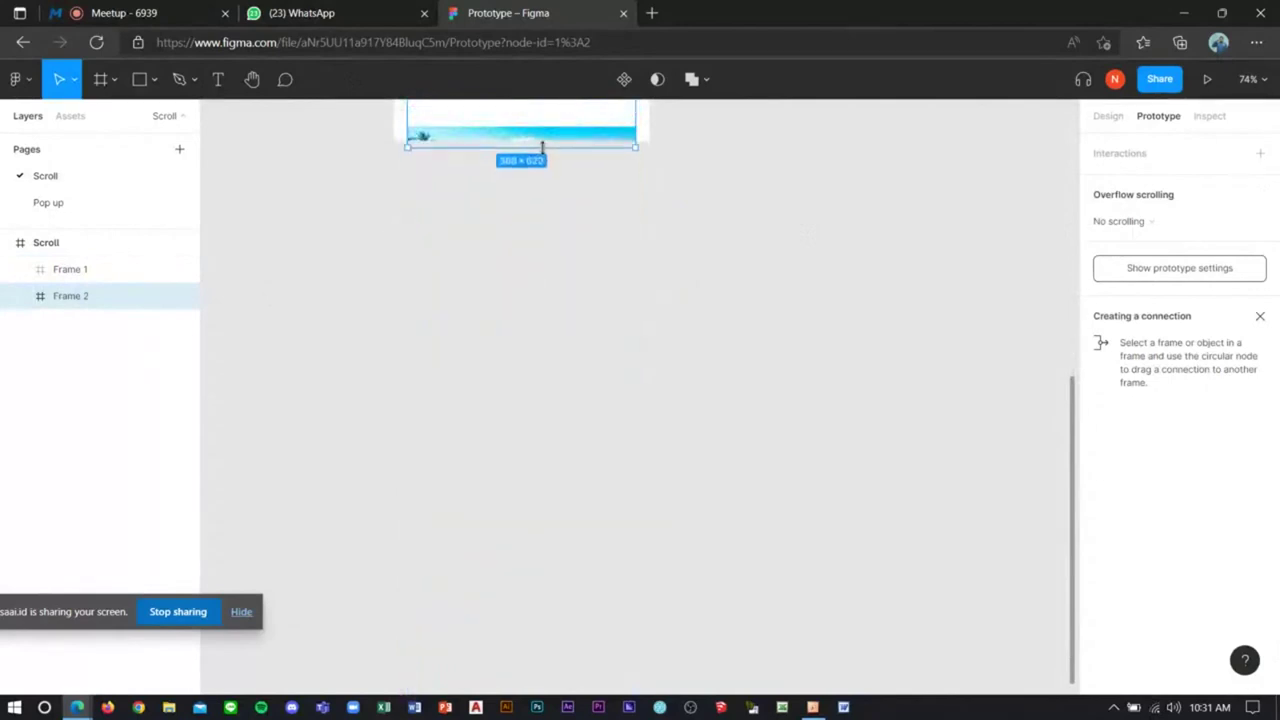
{"action": "scroll", "coordinate": [654, 226], "scroll_direction": "up", "scroll_amount": 2}
{"action": "scroll", "coordinate": [655, 228], "scroll_direction": "up", "scroll_amount": 5}
{"action": "scroll", "coordinate": [655, 228], "scroll_direction": "up", "scroll_amount": 1}
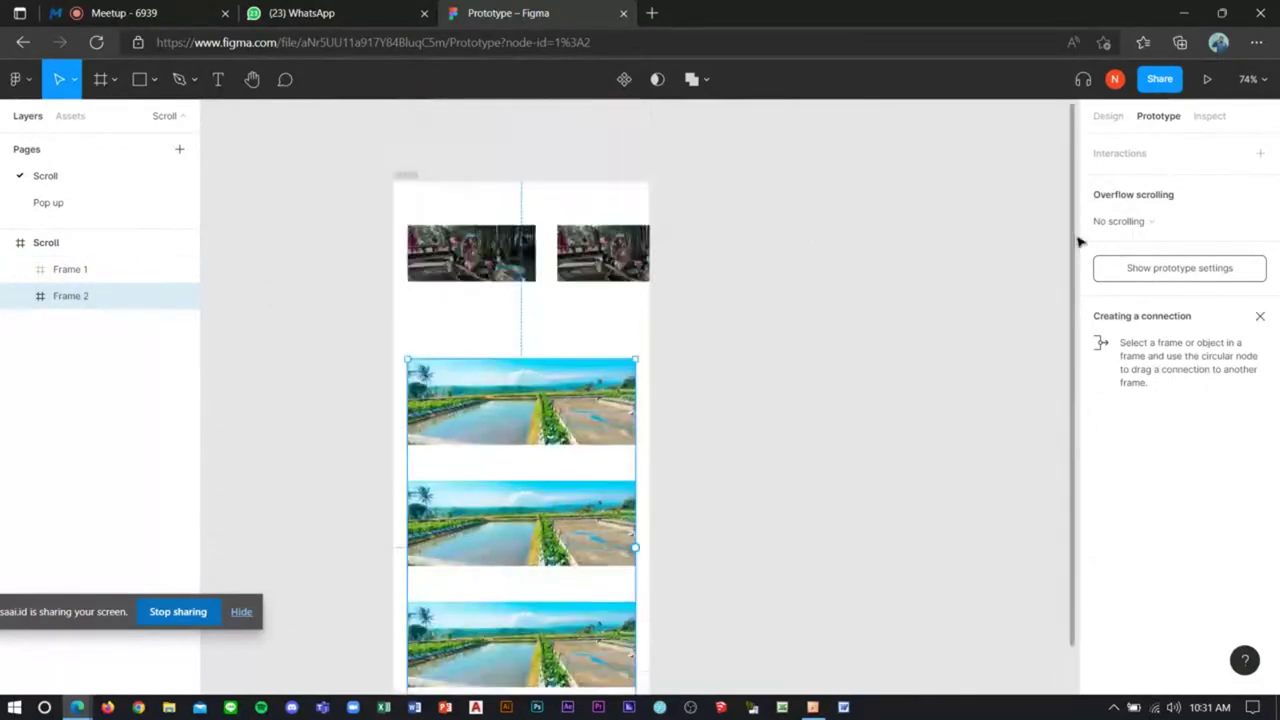
Step: Set Frame 2's overflow scrolling to Horizontal and vertical, restoring the frame after a trial delete
{"action": "left_click", "coordinate": [1120, 221]}
{"action": "left_click", "coordinate": [1150, 280]}
{"action": "left_click", "coordinate": [1137, 228]}
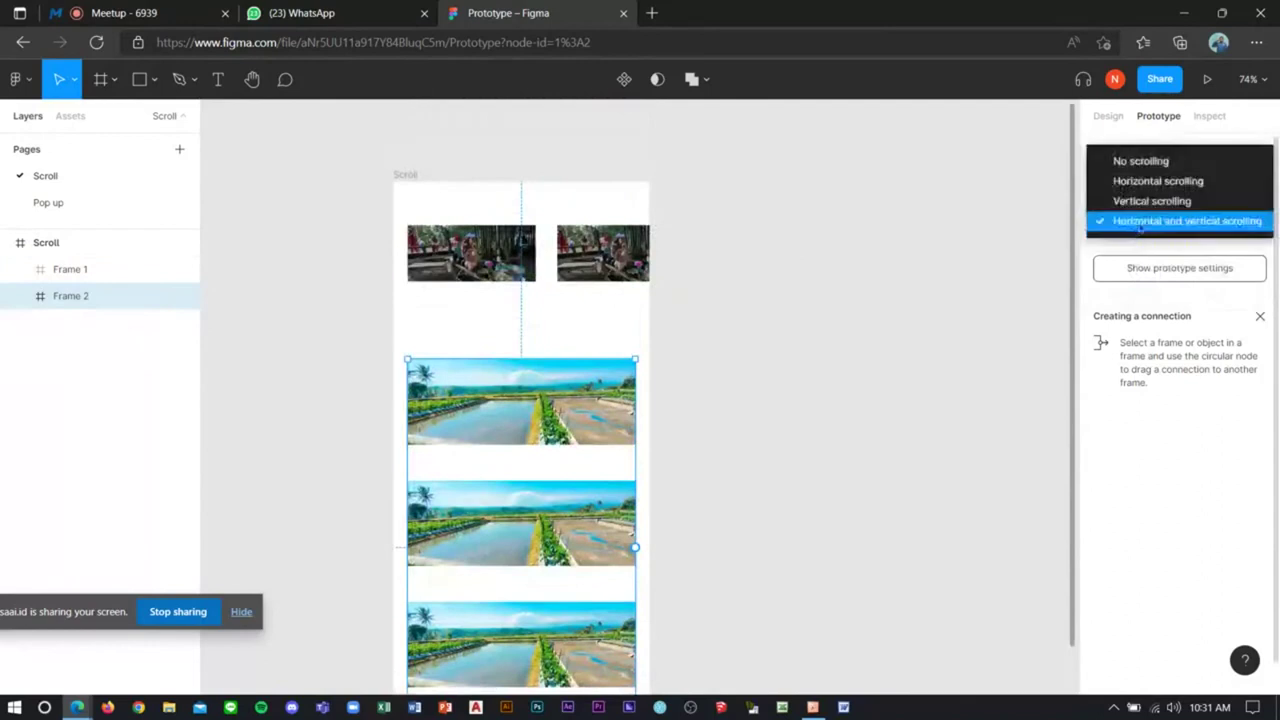
{"action": "left_click", "coordinate": [1145, 182]}
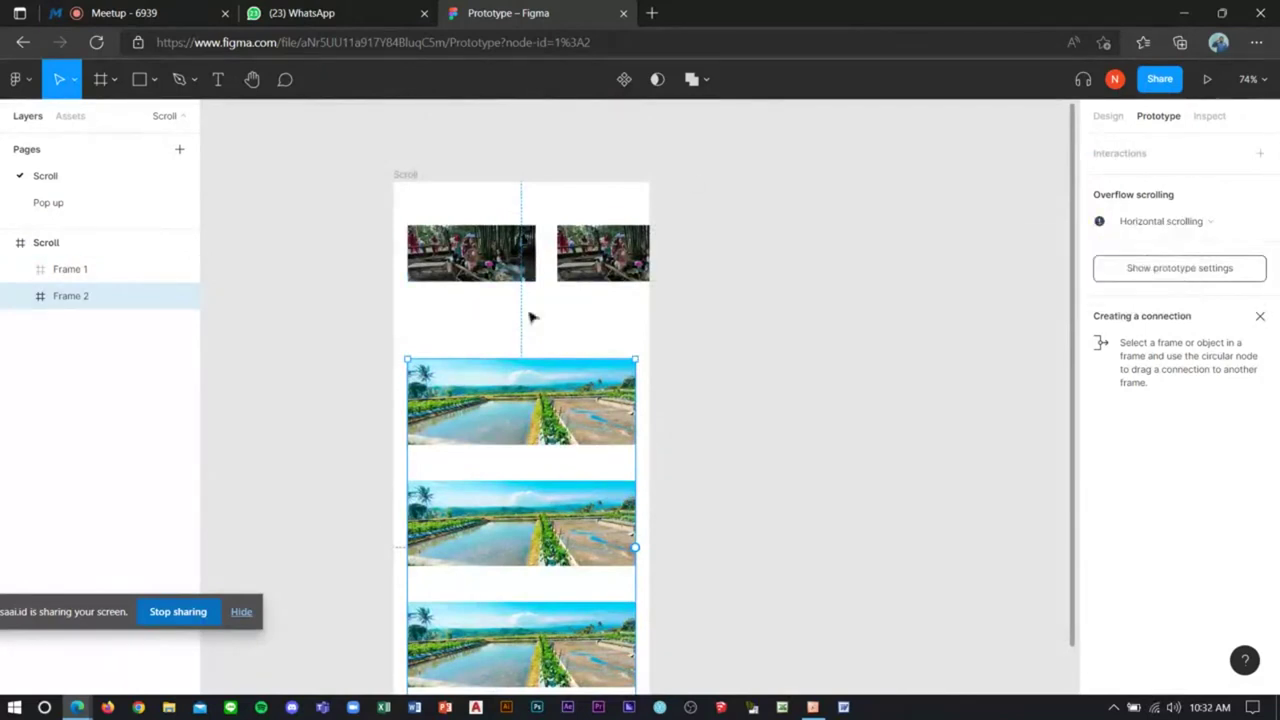
{"action": "scroll", "coordinate": [514, 351], "scroll_direction": "down", "scroll_amount": 2}
{"action": "right_click", "coordinate": [526, 356]}
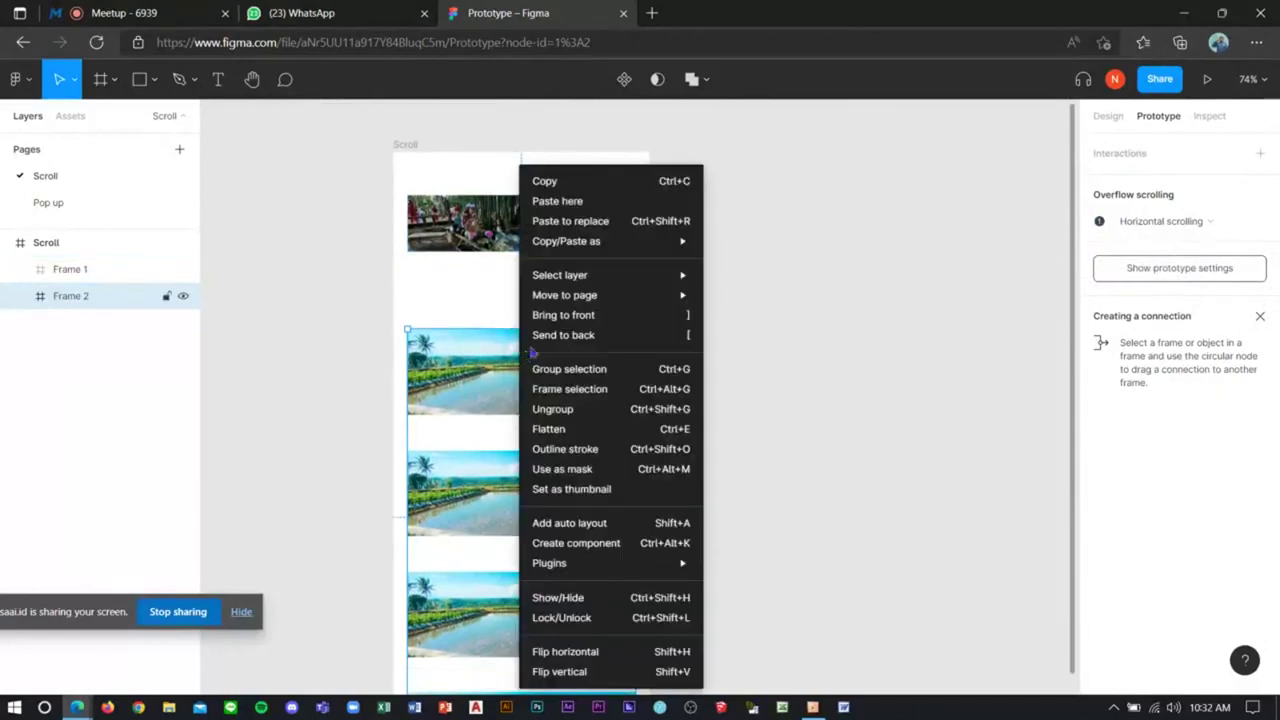
{"action": "left_click", "coordinate": [331, 297]}
{"action": "key", "text": "Delete"}
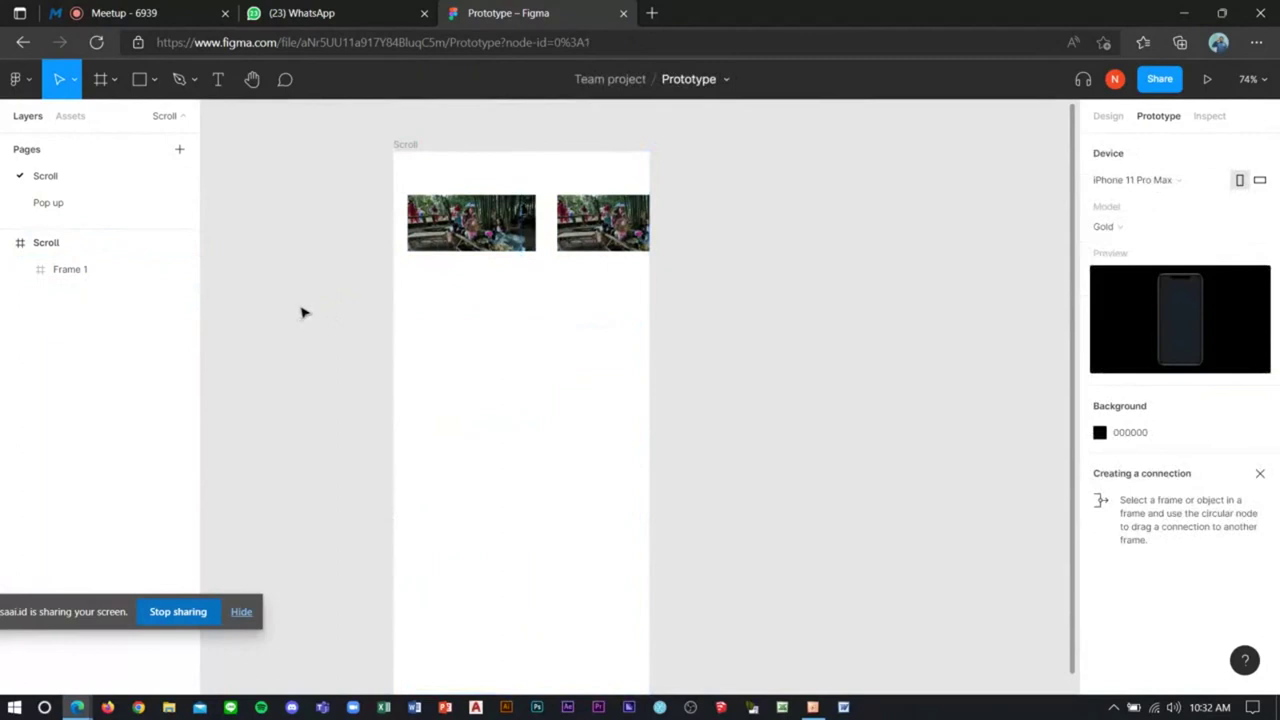
{"action": "key", "text": "ctrl+z"}
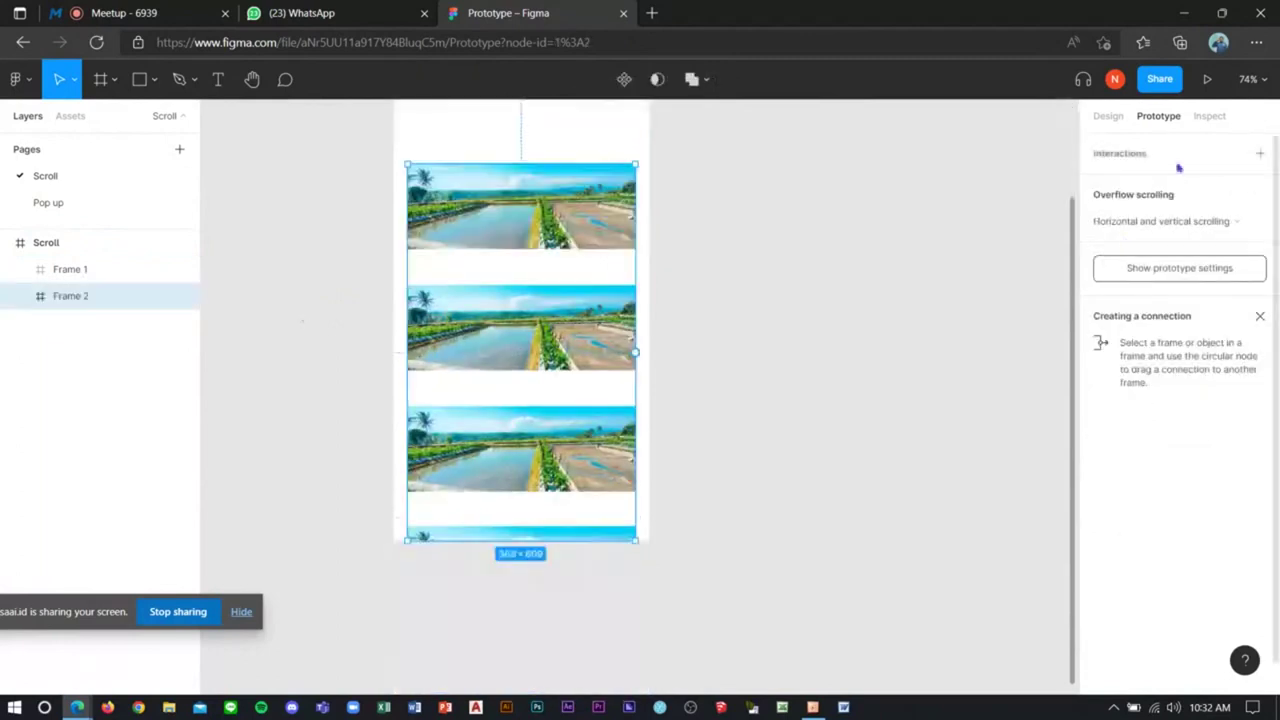
Step: Present the prototype, scroll the rice-field list under the photo row, then return to the editor
{"action": "left_click", "coordinate": [1207, 79]}
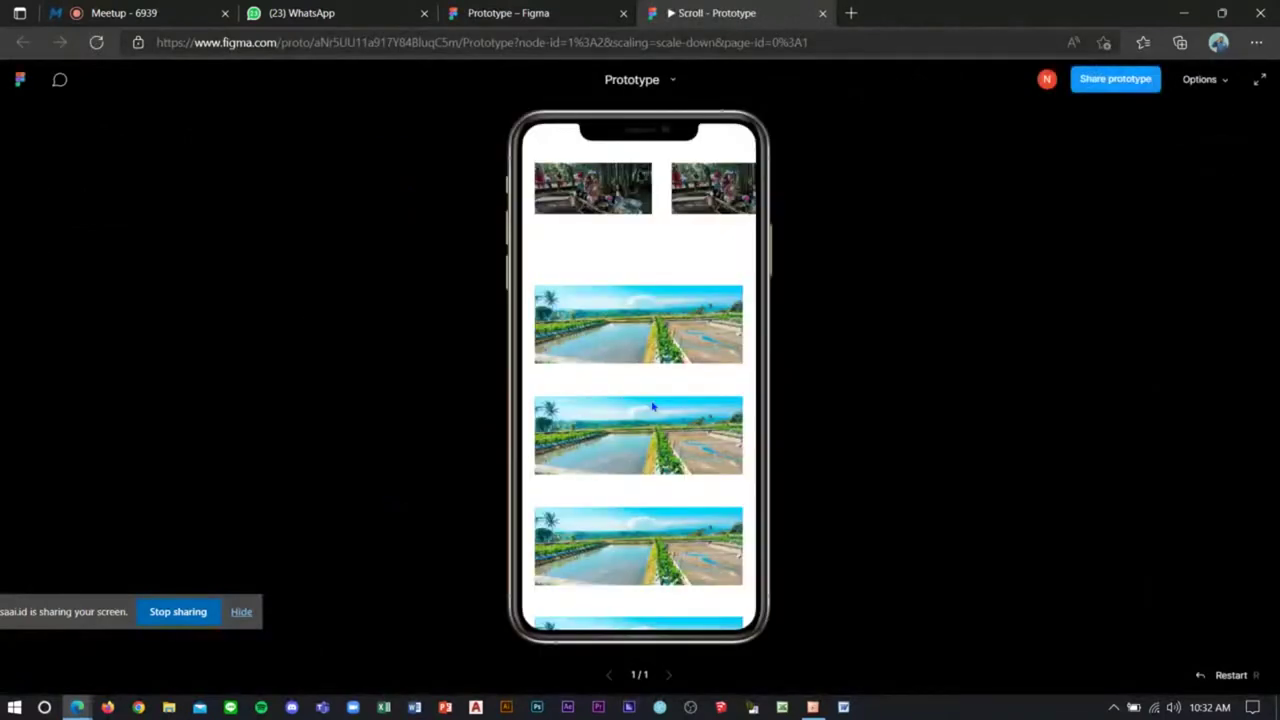
{"action": "scroll", "coordinate": [640, 390], "scroll_direction": "down", "scroll_amount": 1}
{"action": "scroll", "coordinate": [640, 390], "scroll_direction": "down", "scroll_amount": 1}
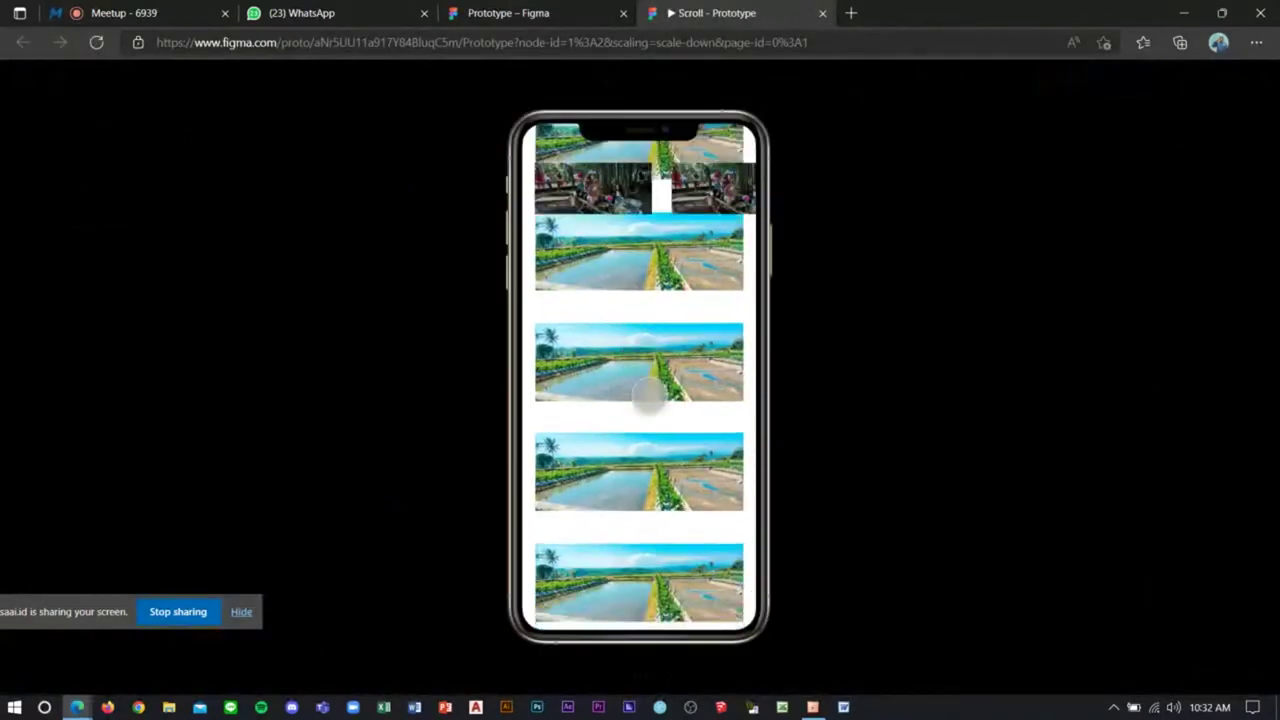
{"action": "scroll", "coordinate": [648, 395], "scroll_direction": "up", "scroll_amount": 1}
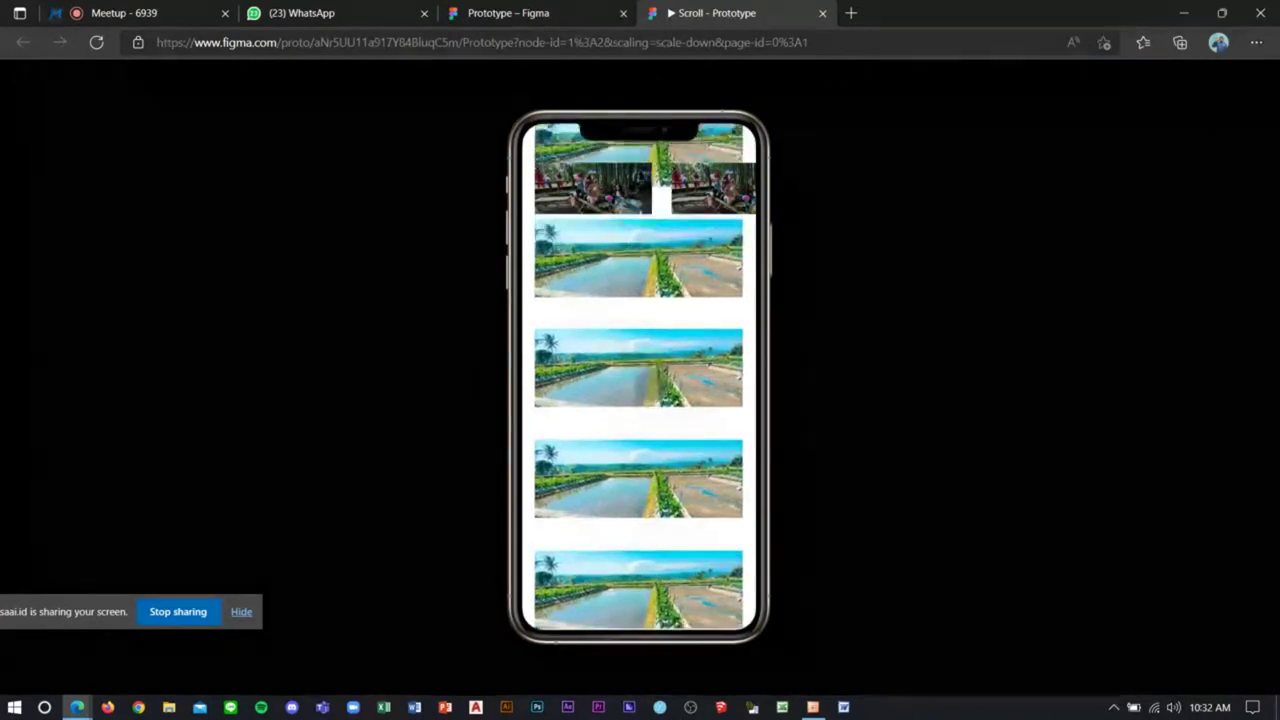
{"action": "scroll", "coordinate": [640, 434], "scroll_direction": "up", "scroll_amount": 2}
{"action": "scroll", "coordinate": [640, 394], "scroll_direction": "down", "scroll_amount": 1}
{"action": "scroll", "coordinate": [657, 369], "scroll_direction": "down", "scroll_amount": 1}
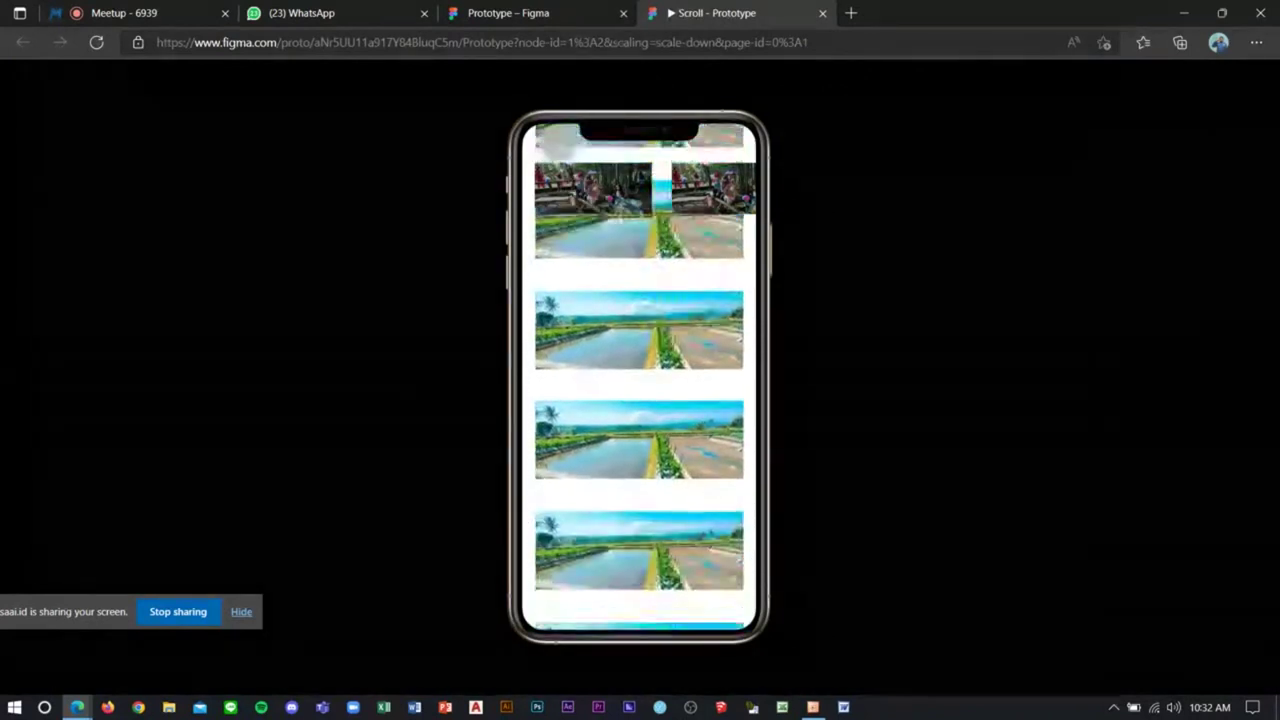
{"action": "key", "text": "ctrl+shift+Tab"}
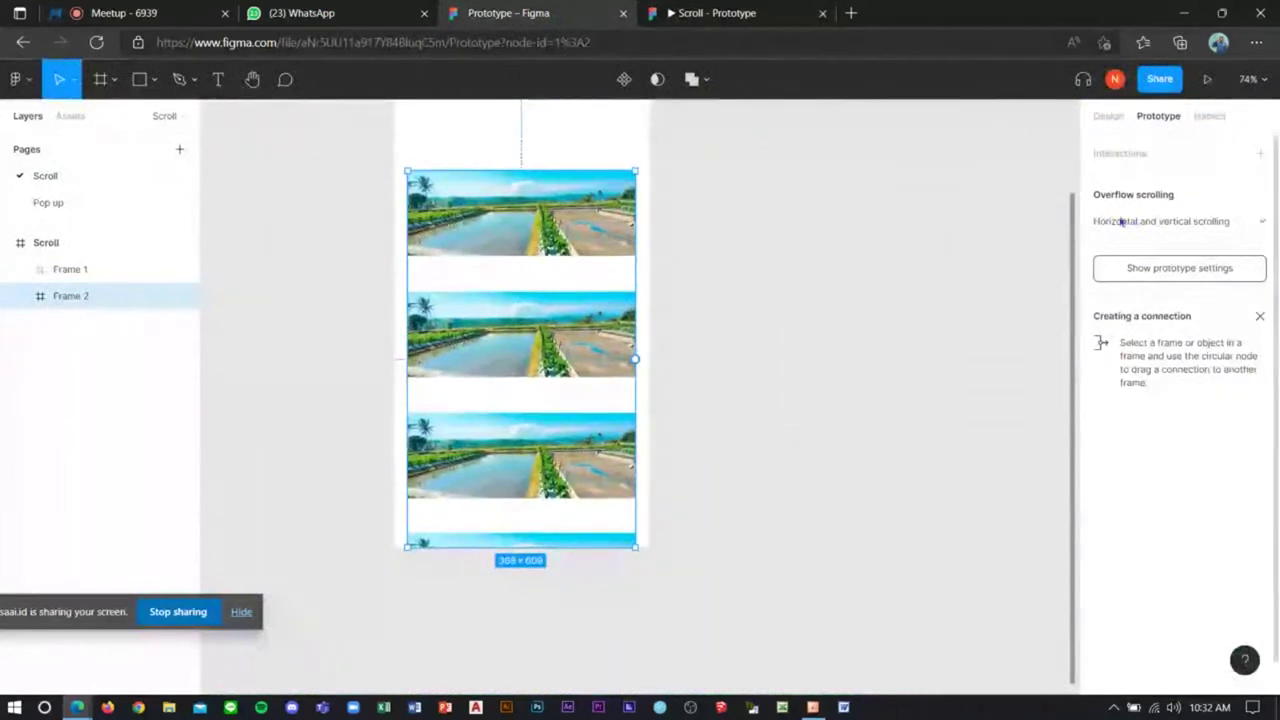
Step: Keep Frame 2's overflow scrolling on Vertical after briefly trying Horizontal
{"action": "left_click", "coordinate": [1125, 222]}
{"action": "left_click", "coordinate": [1125, 202]}
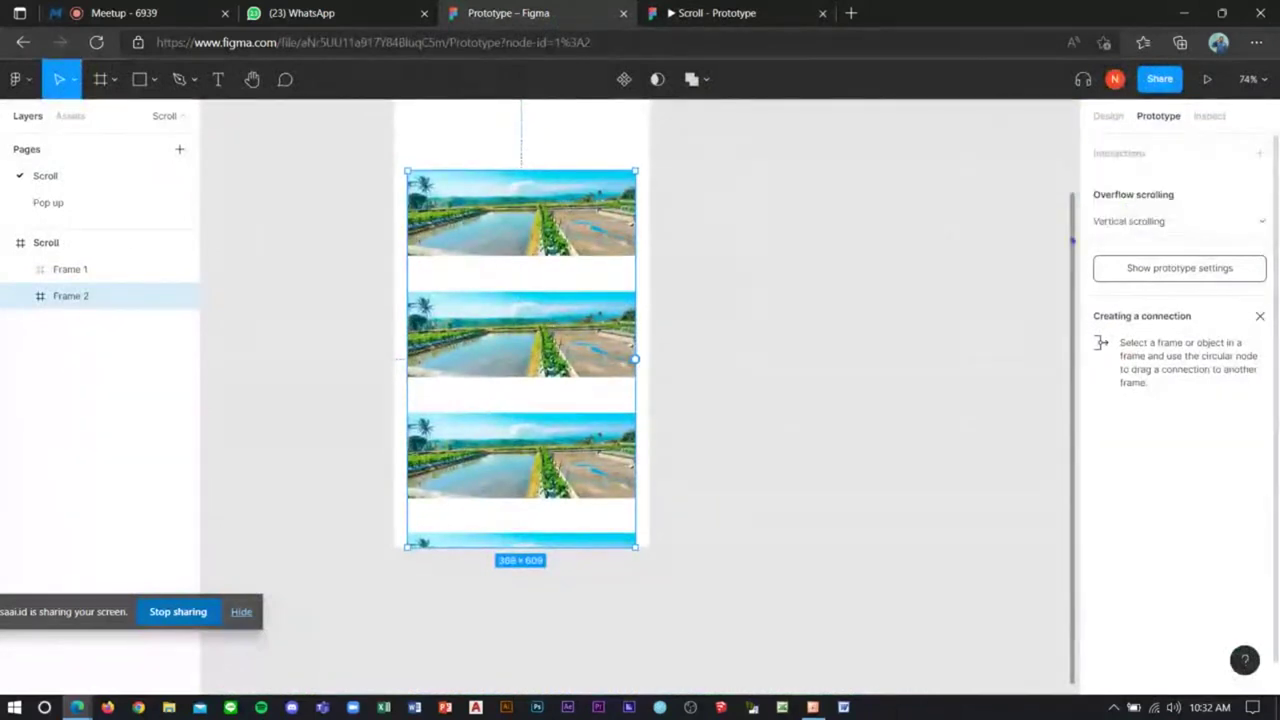
{"action": "left_click", "coordinate": [1128, 221]}
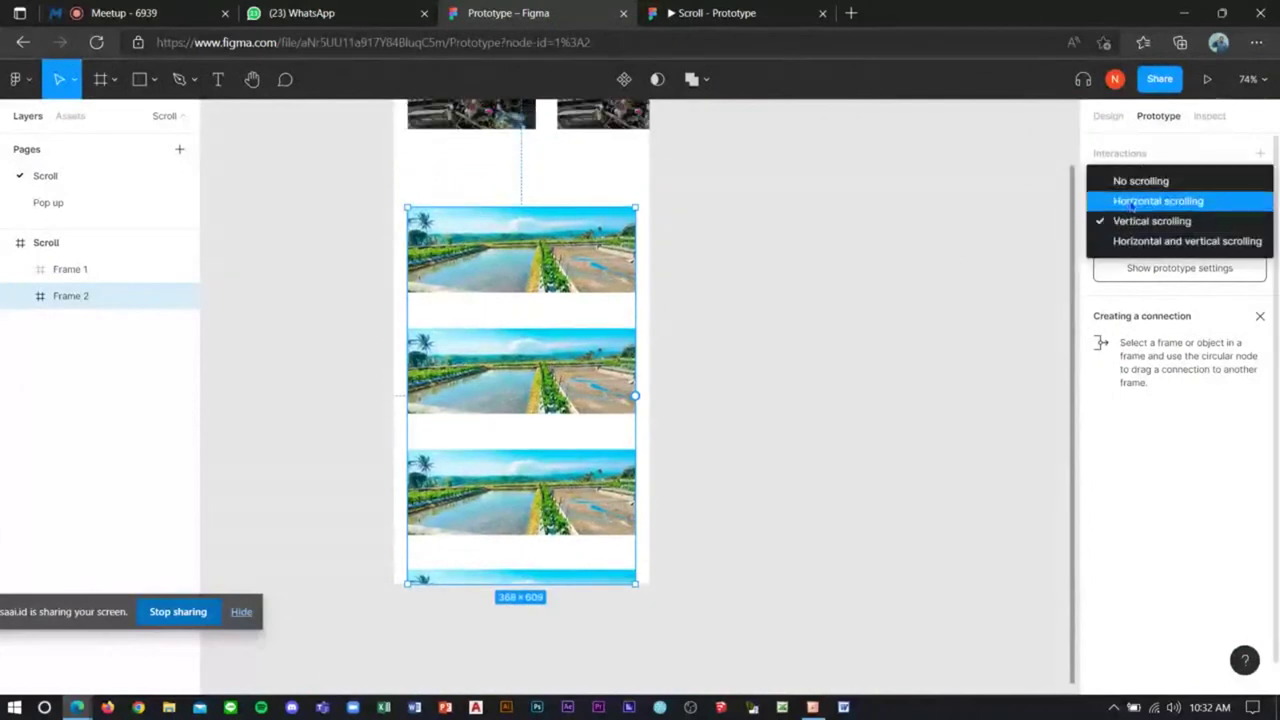
{"action": "mouse_move", "coordinate": [1099, 222]}
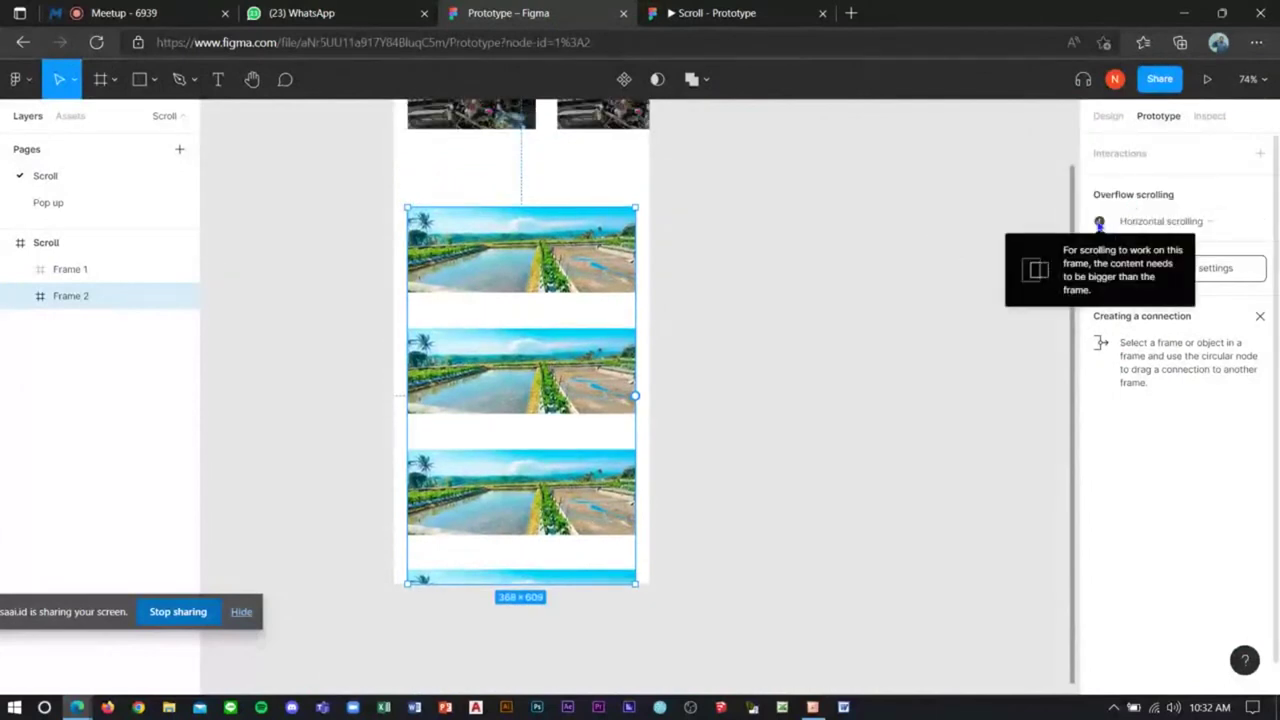
{"action": "left_click", "coordinate": [1124, 222]}
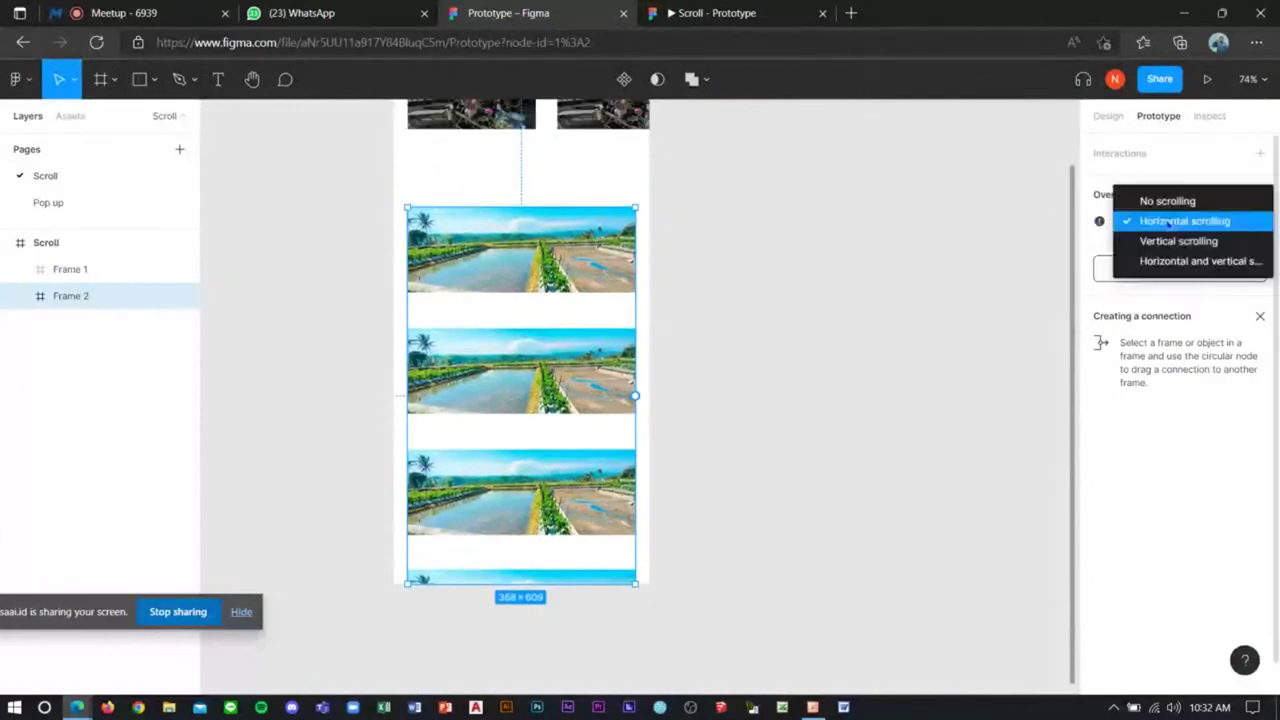
{"action": "left_click", "coordinate": [1130, 241]}
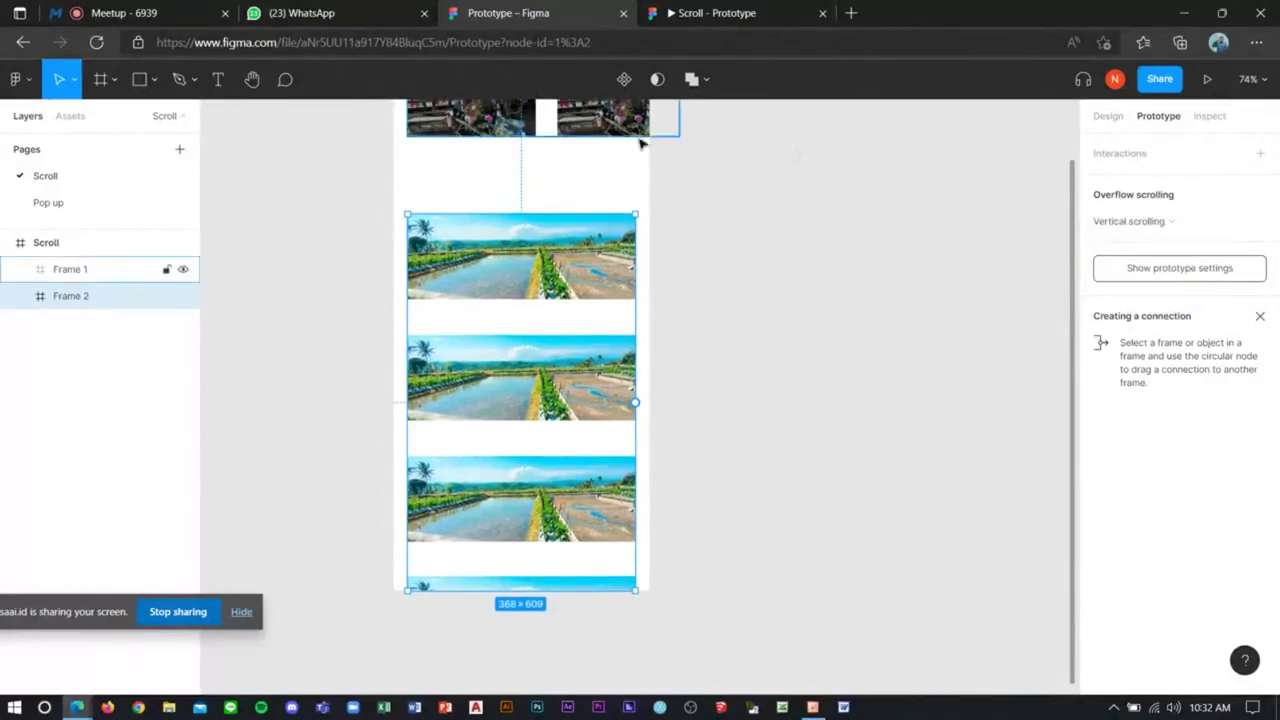
Step: Set Frame 1 to Horizontal overflow scrolling and relaunch a fresh prototype preview
{"action": "left_click", "coordinate": [668, 132]}
{"action": "left_click", "coordinate": [1155, 220]}
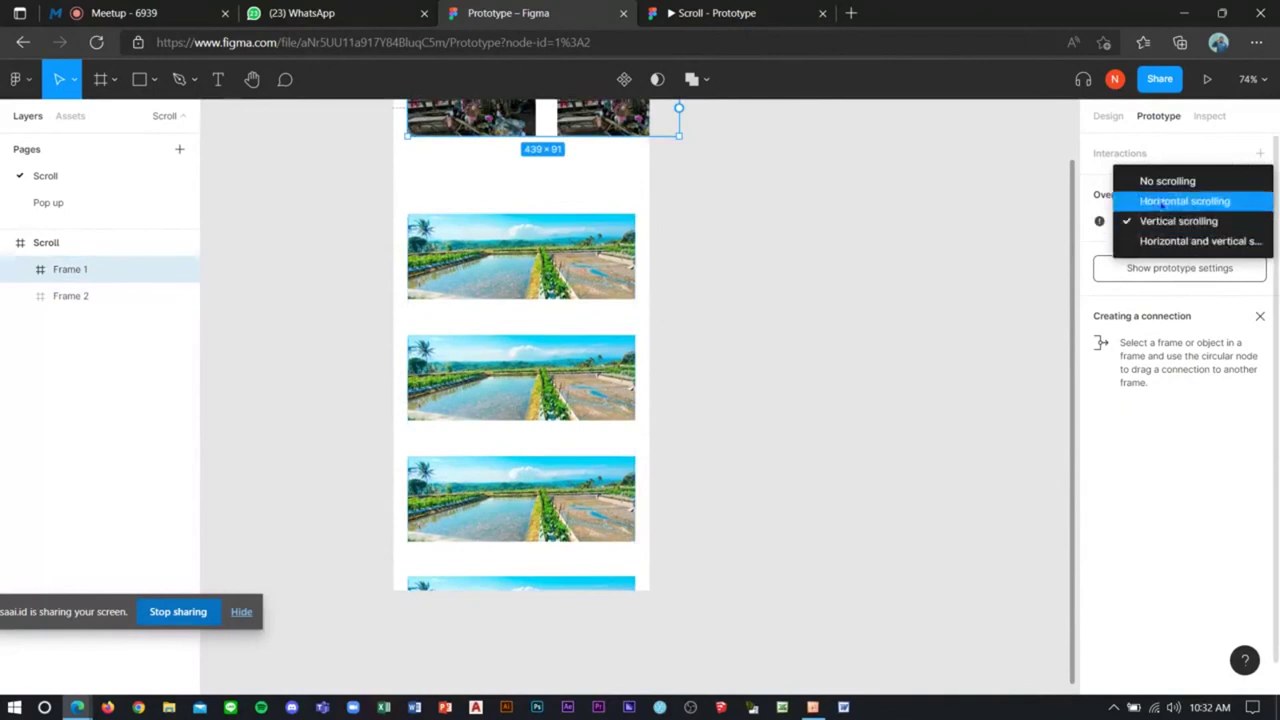
{"action": "left_click", "coordinate": [1180, 201]}
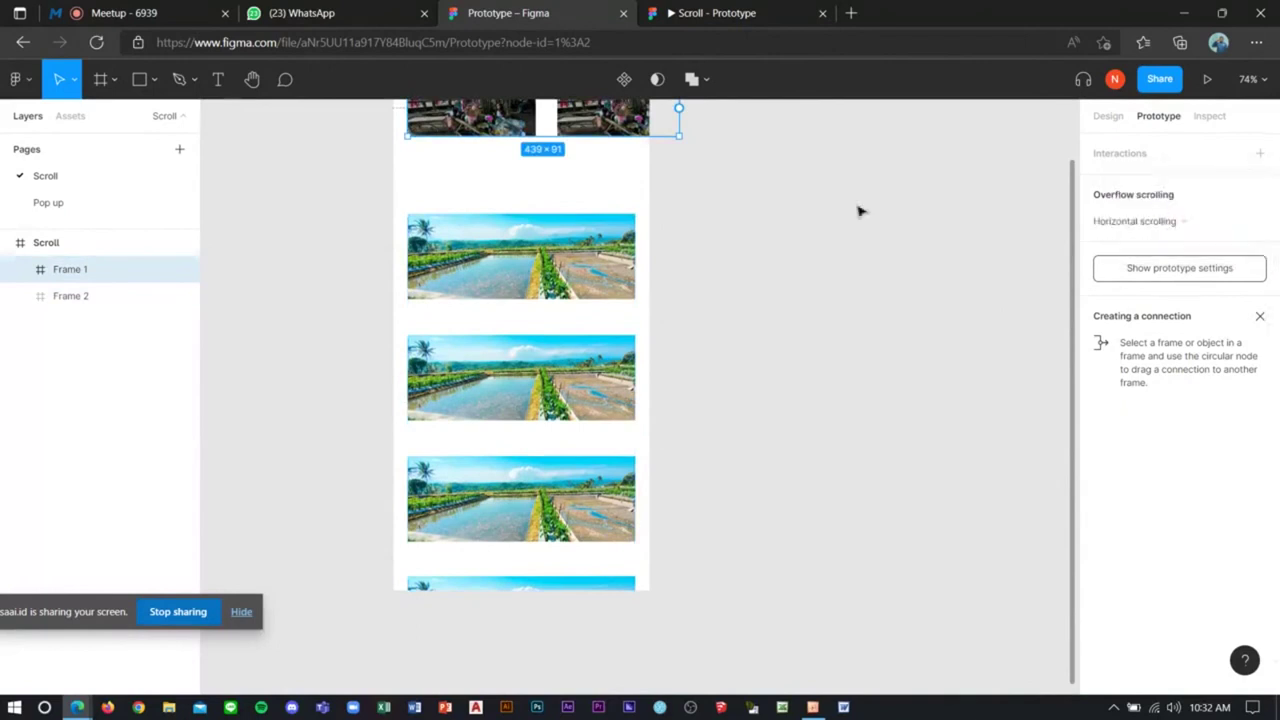
{"action": "left_click", "coordinate": [800, 13]}
{"action": "left_click", "coordinate": [822, 13]}
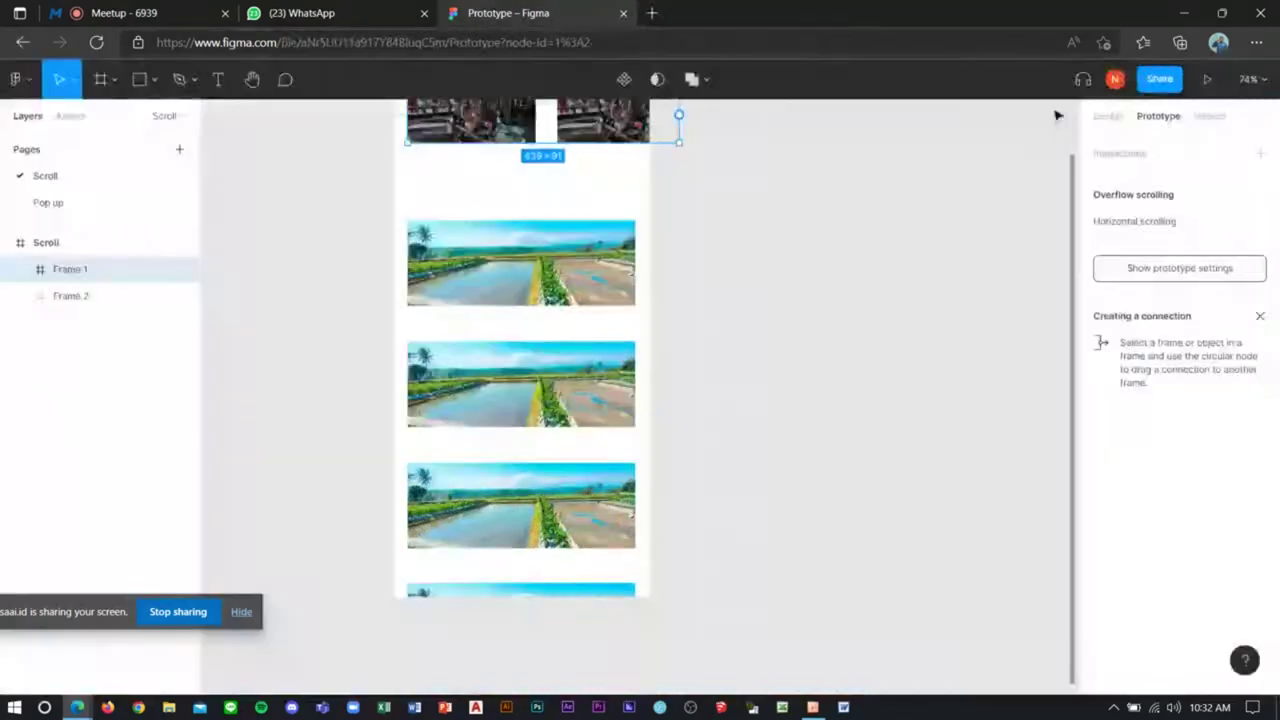
{"action": "left_click", "coordinate": [1203, 84]}
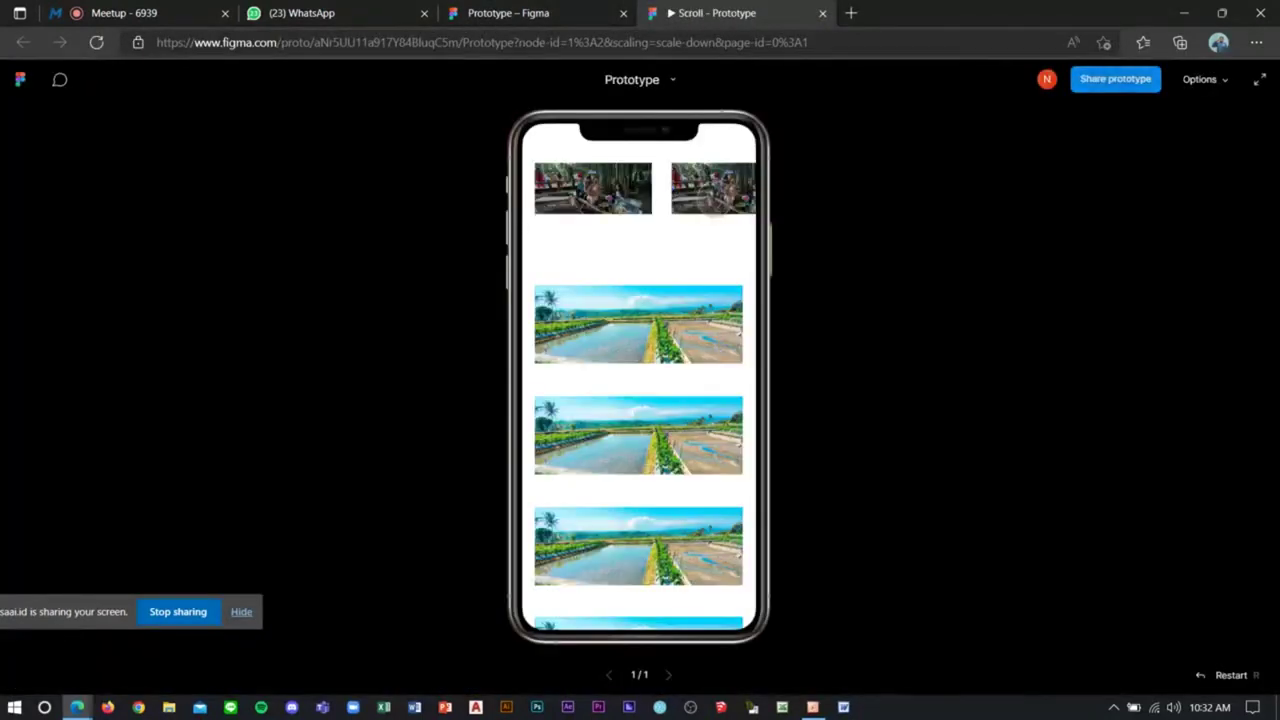
Step: Swipe the top photo row sideways and scroll the rice-field list in the prototype preview
{"action": "mouse_move", "coordinate": [701, 191]}
{"action": "left_mouse_down"}
{"action": "mouse_move", "coordinate": [594, 191]}
{"action": "mouse_move", "coordinate": [754, 211]}
{"action": "left_mouse_up"}
{"action": "scroll", "coordinate": [640, 400], "scroll_direction": "down", "scroll_amount": 1}
{"action": "scroll", "coordinate": [651, 349], "scroll_direction": "down", "scroll_amount": 2}
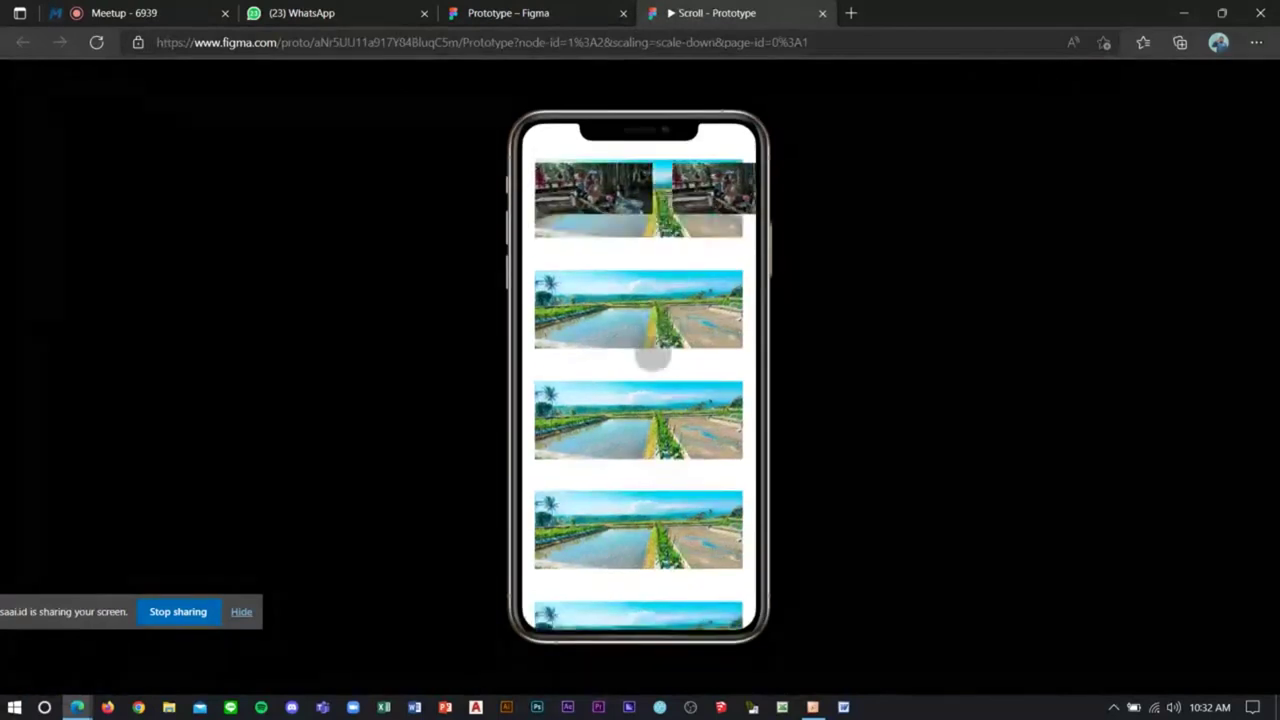
{"action": "scroll", "coordinate": [651, 349], "scroll_direction": "up", "scroll_amount": 2}
{"action": "scroll", "coordinate": [663, 334], "scroll_direction": "down", "scroll_amount": 1}
{"action": "scroll", "coordinate": [660, 355], "scroll_direction": "up", "scroll_amount": 1}
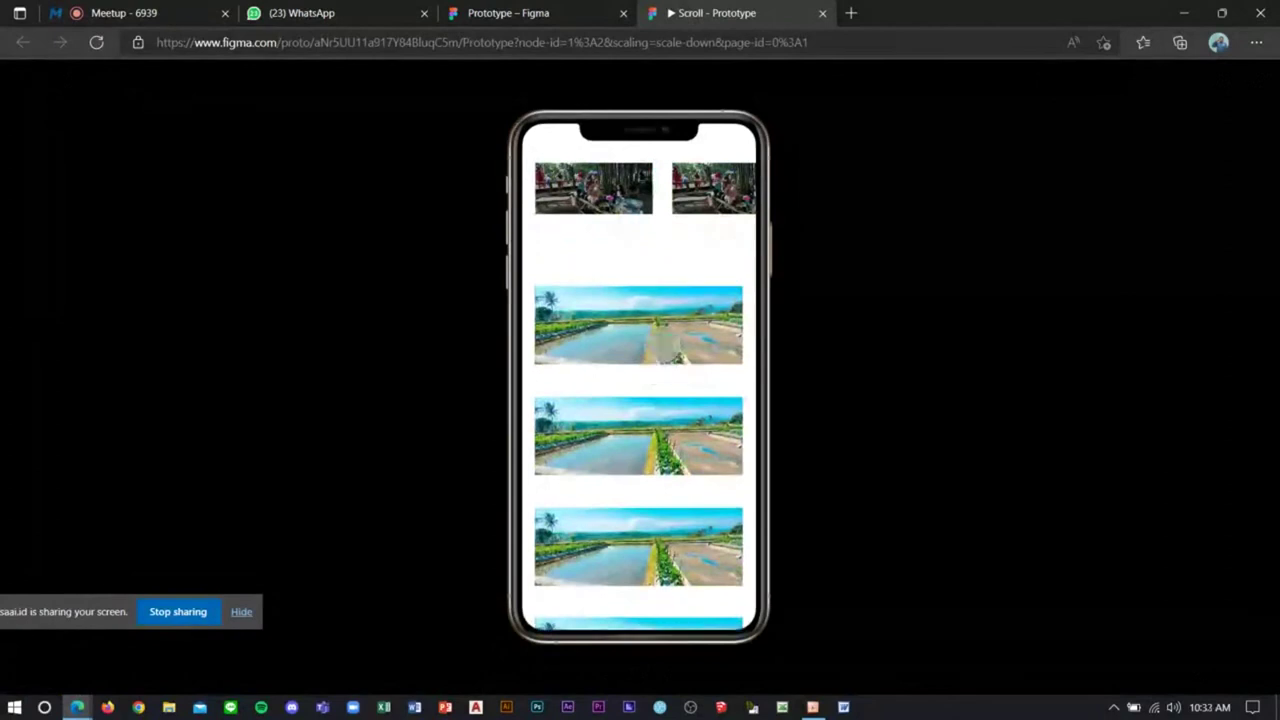
{"action": "left_click_drag", "start_coordinate": [660, 358], "coordinate": [663, 294]}
Step: Collapse Frame 2, the rice-field list, to 368×1 and present the prototype again
{"action": "left_click", "coordinate": [528, 10]}
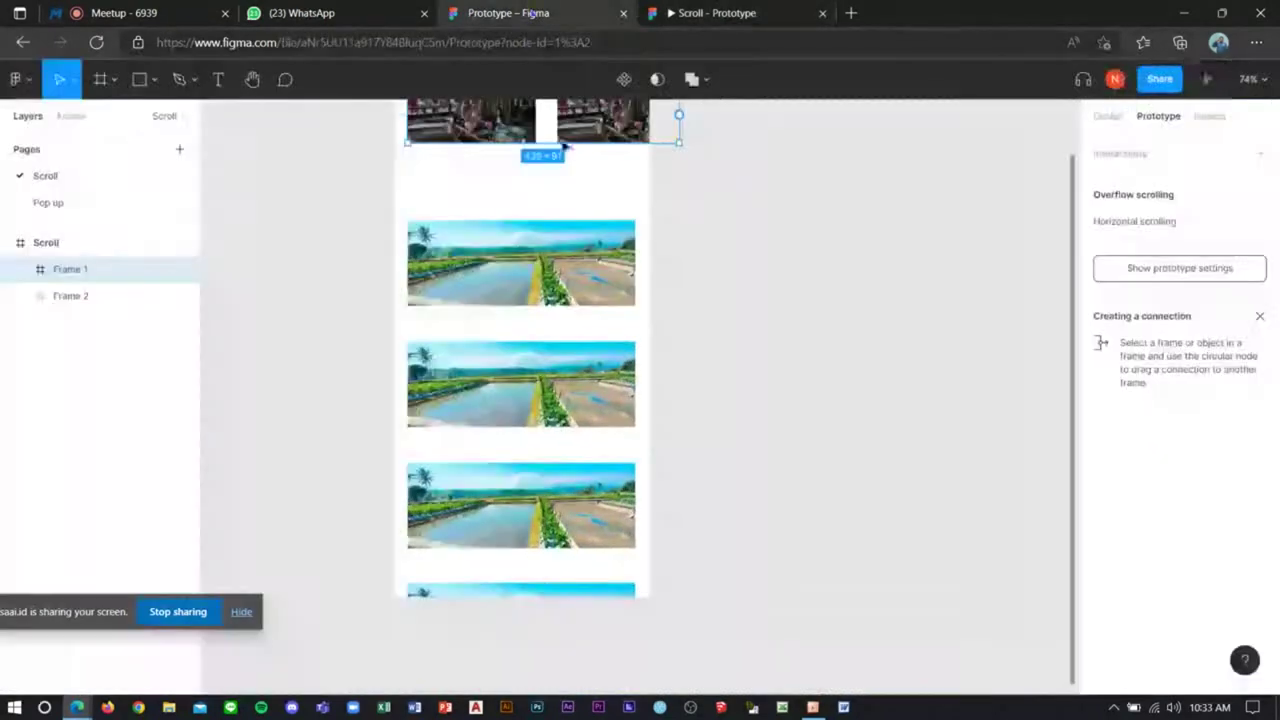
{"action": "left_click", "coordinate": [540, 235]}
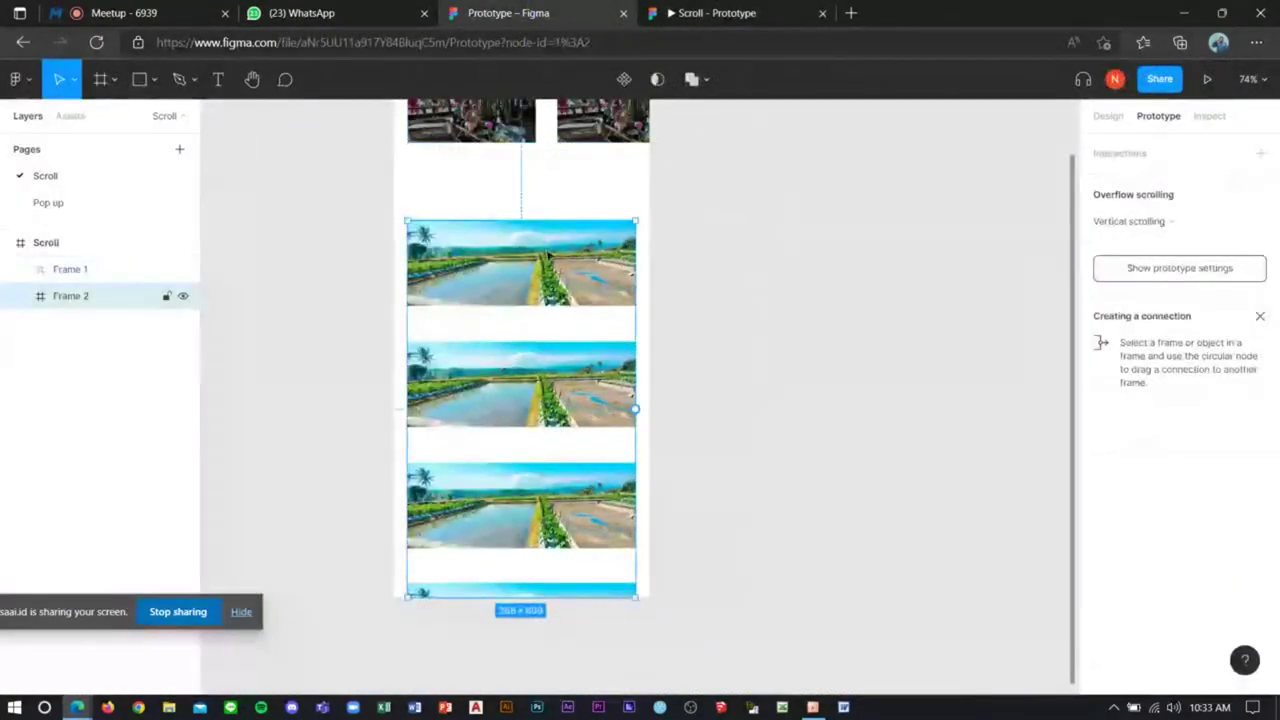
{"action": "scroll", "coordinate": [545, 240], "scroll_direction": "up", "scroll_amount": 5}
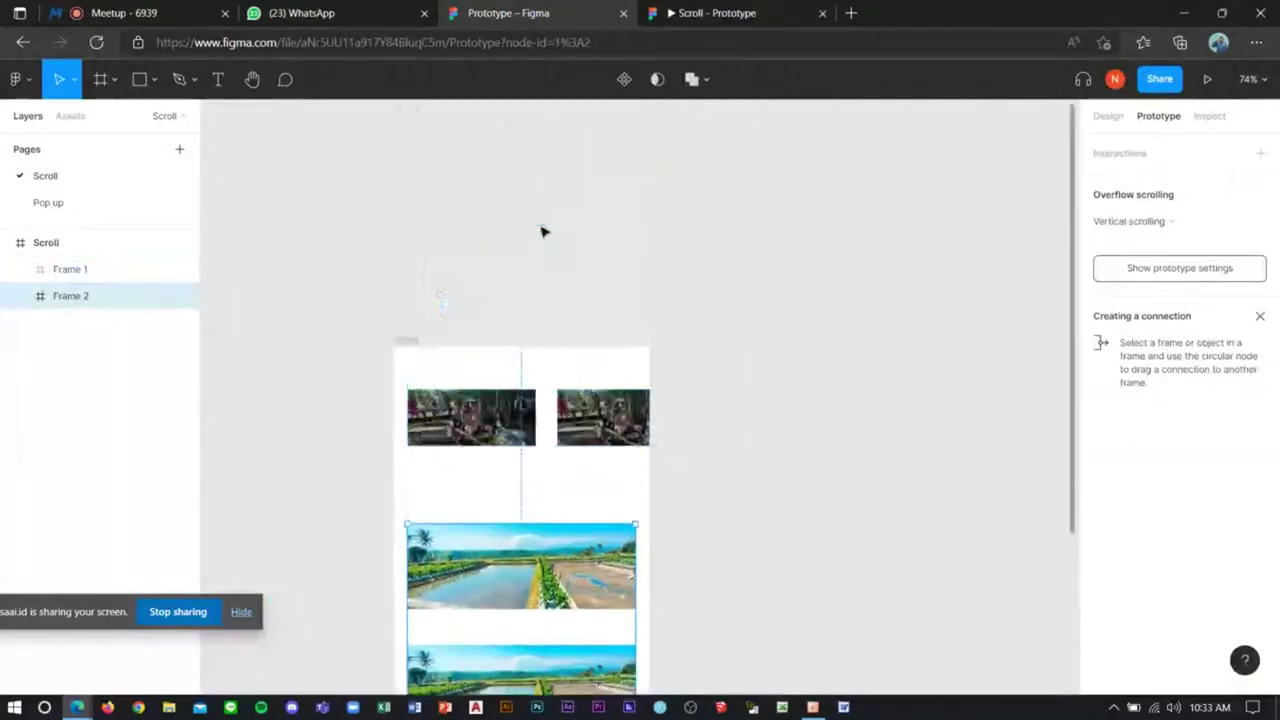
{"action": "scroll", "coordinate": [522, 321], "scroll_direction": "down", "scroll_amount": 4}
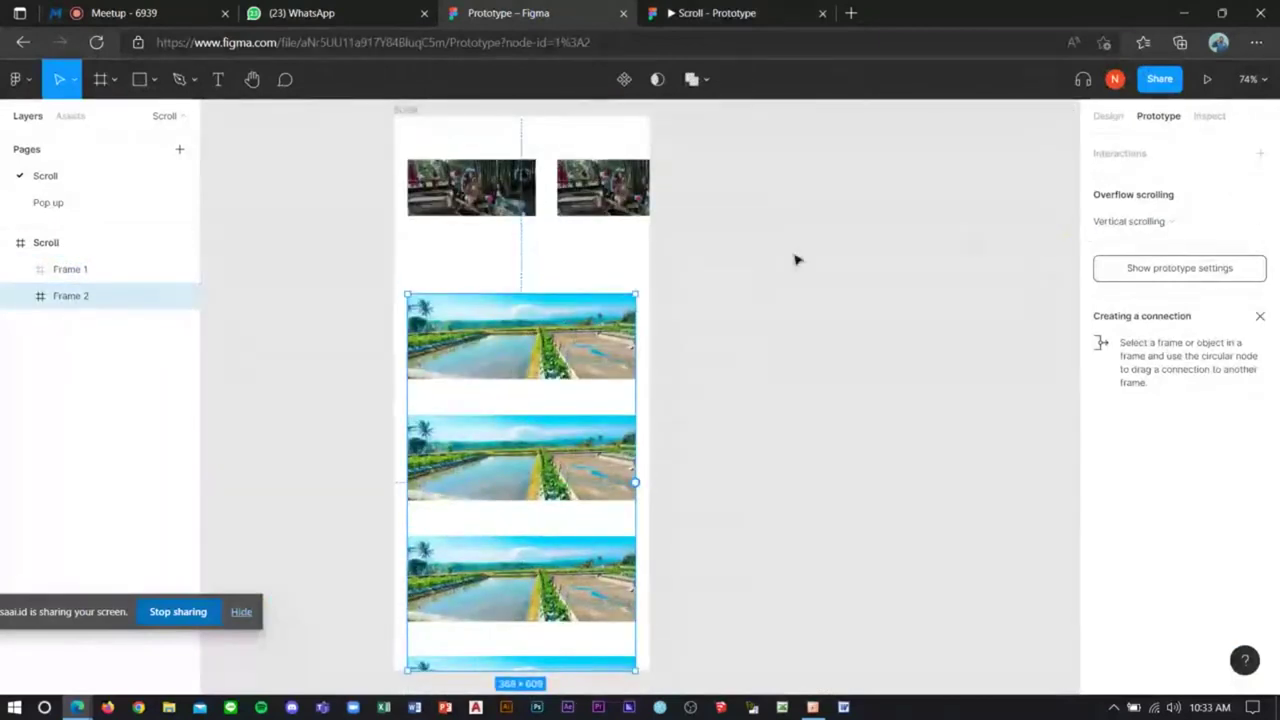
{"action": "right_click", "coordinate": [533, 312]}
{"action": "left_click", "coordinate": [500, 305]}
{"action": "scroll", "coordinate": [500, 305], "scroll_direction": "down", "scroll_amount": 2}
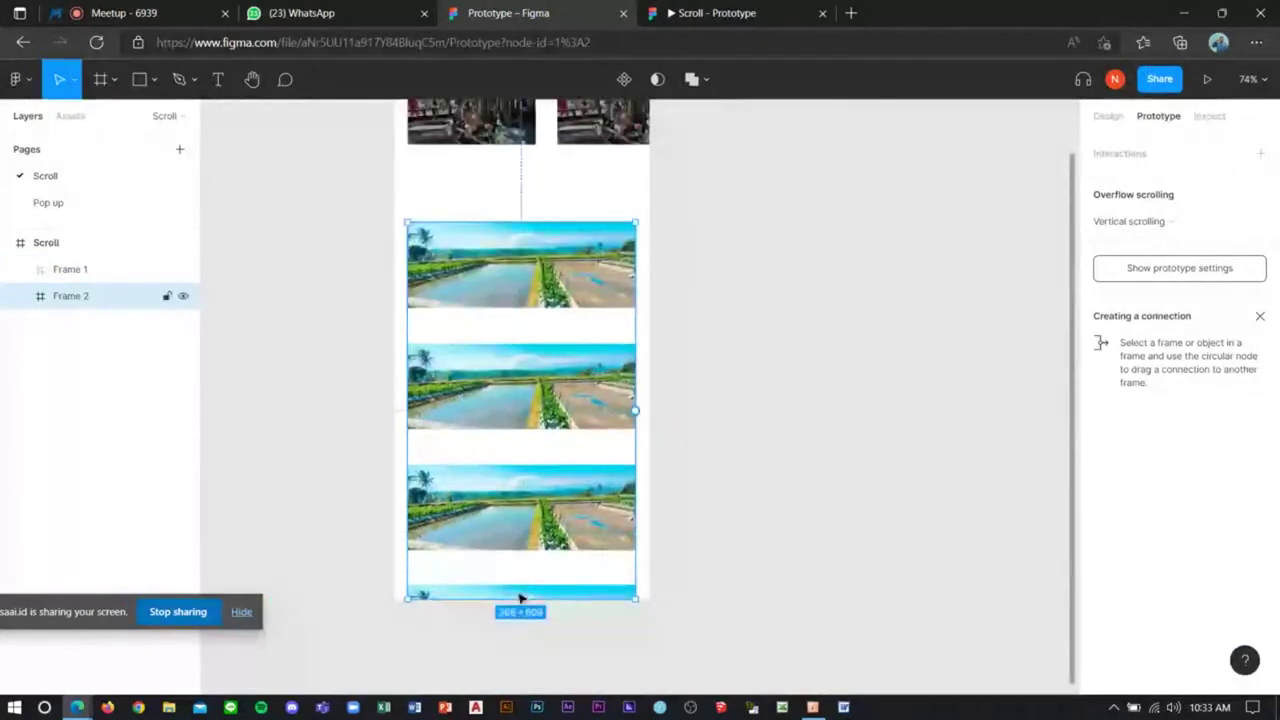
{"action": "left_click_drag", "start_coordinate": [519, 598], "coordinate": [527, 220]}
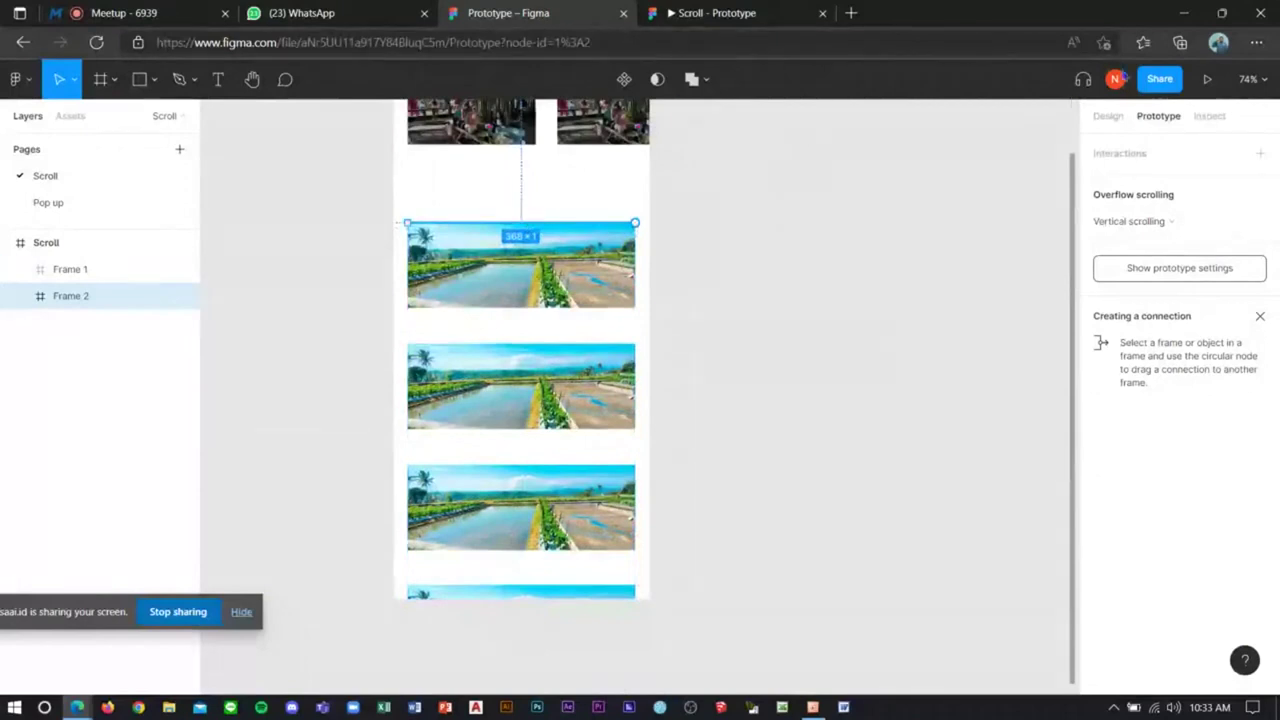
{"action": "left_click", "coordinate": [1194, 88]}
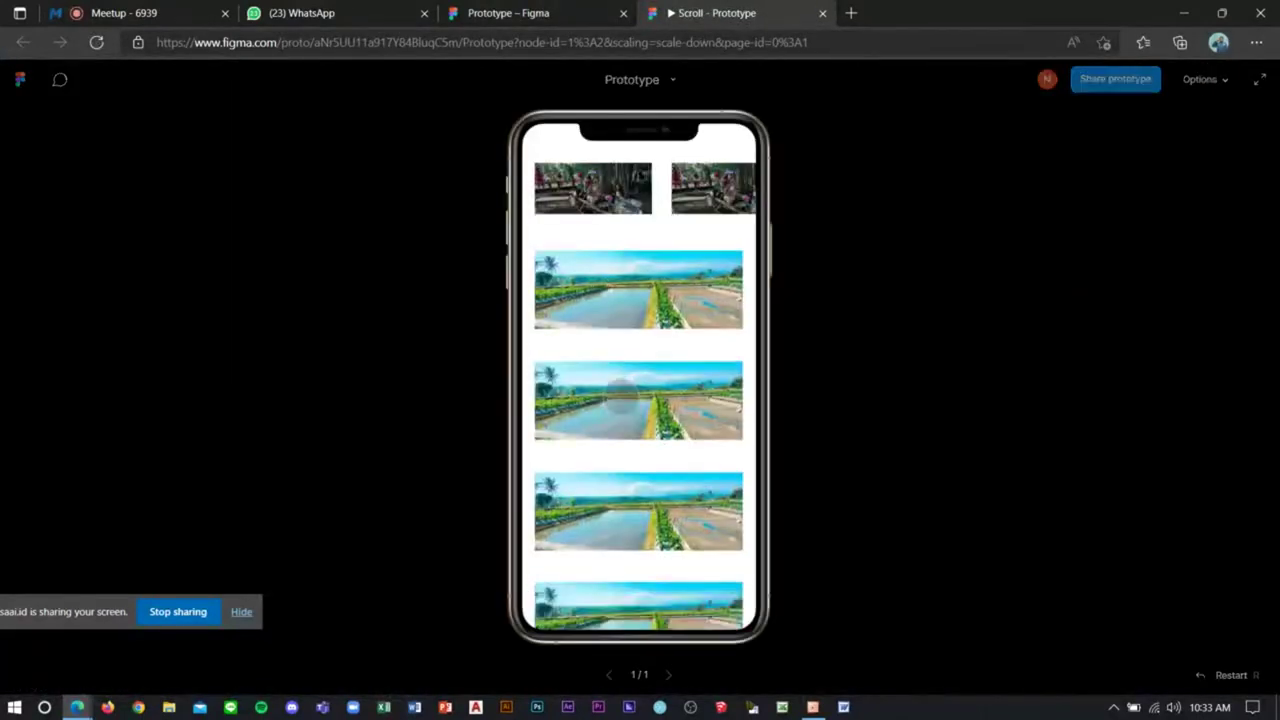
Step: Scroll the previewed list, then in the editor stretch Frame 2 down around the stacked images
{"action": "scroll", "coordinate": [620, 395], "scroll_direction": "up", "scroll_amount": 2}
{"action": "scroll", "coordinate": [700, 195], "scroll_direction": "right", "scroll_amount": 3}
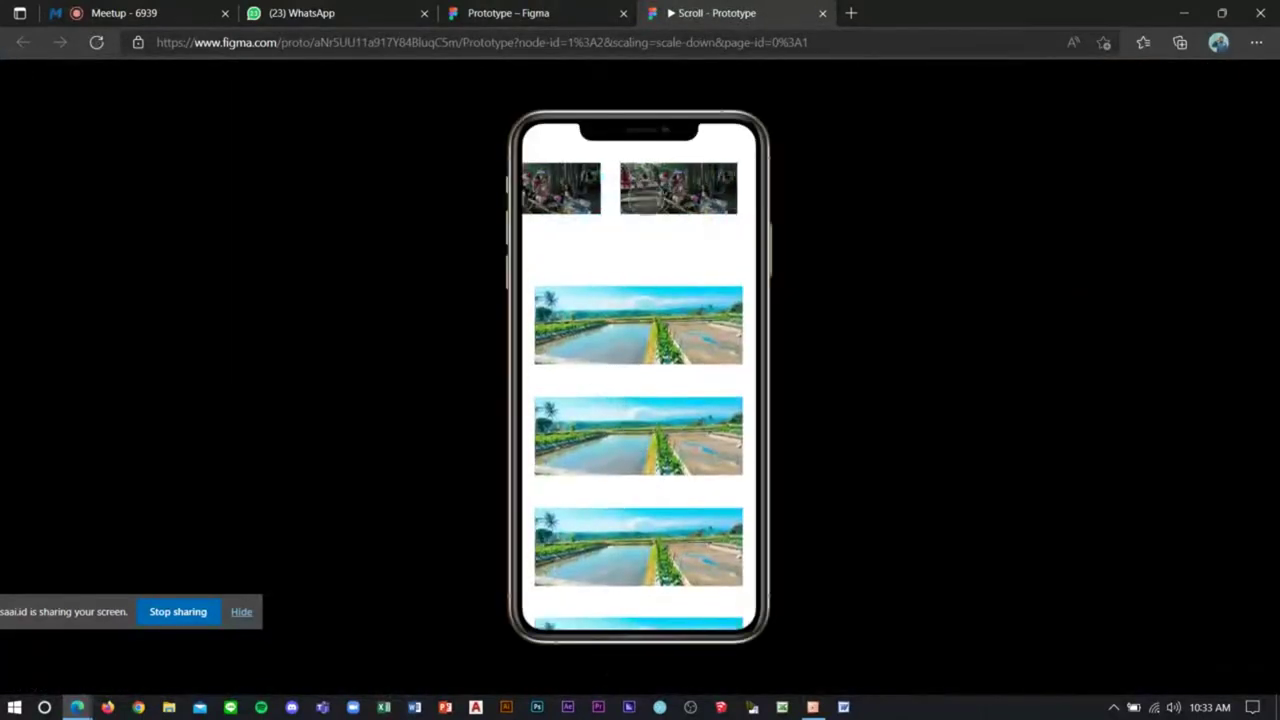
{"action": "scroll", "coordinate": [672, 355], "scroll_direction": "down", "scroll_amount": 2}
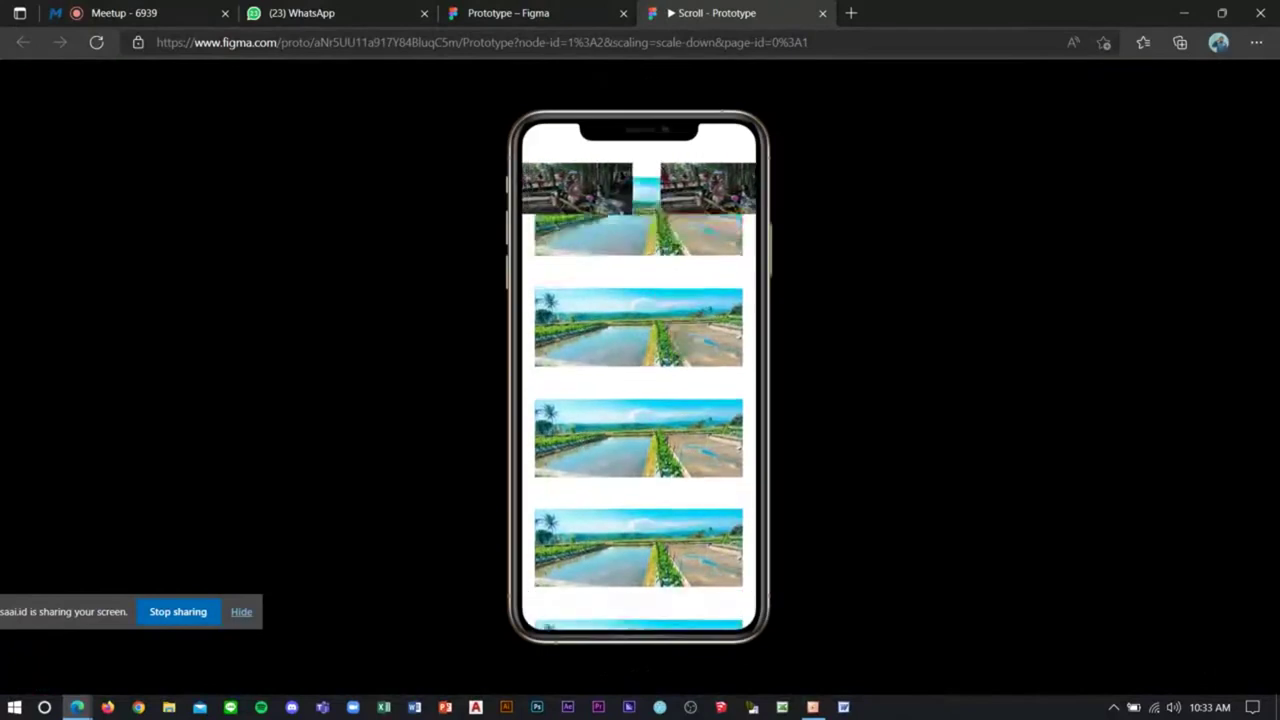
{"action": "scroll", "coordinate": [672, 355], "scroll_direction": "up", "scroll_amount": 1}
{"action": "scroll", "coordinate": [672, 355], "scroll_direction": "down", "scroll_amount": 2}
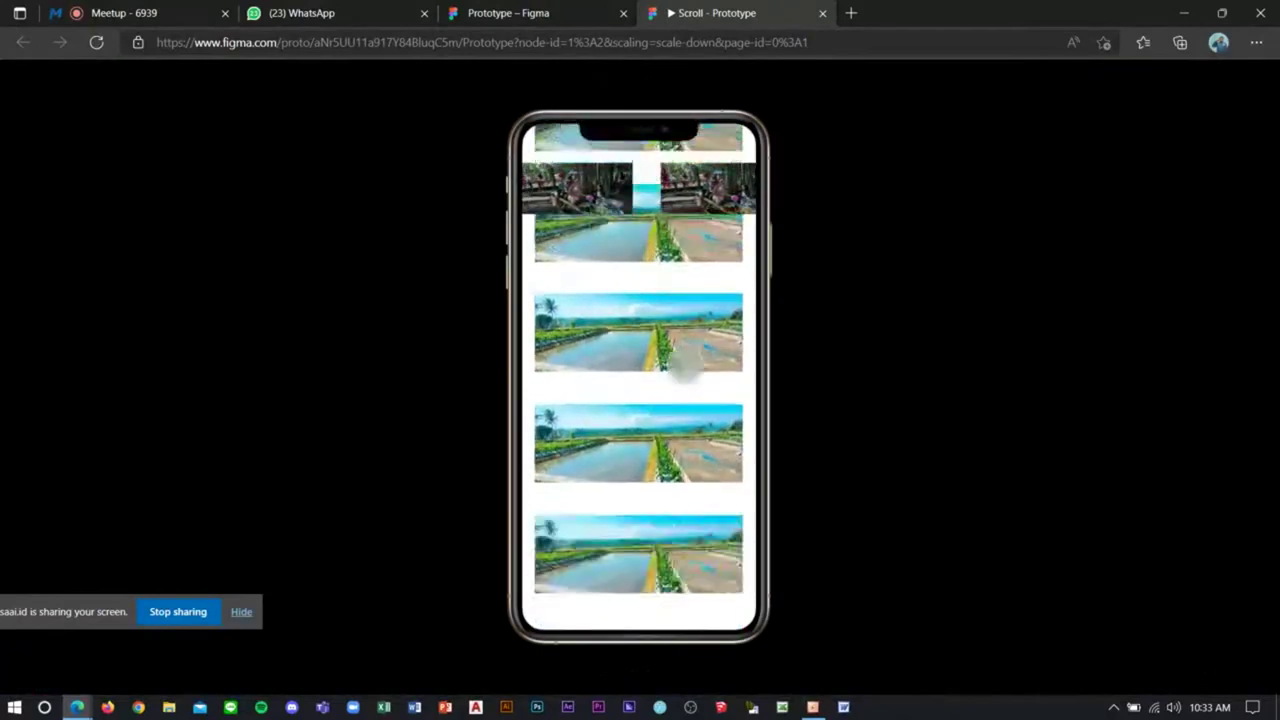
{"action": "scroll", "coordinate": [670, 330], "scroll_direction": "up", "scroll_amount": 1}
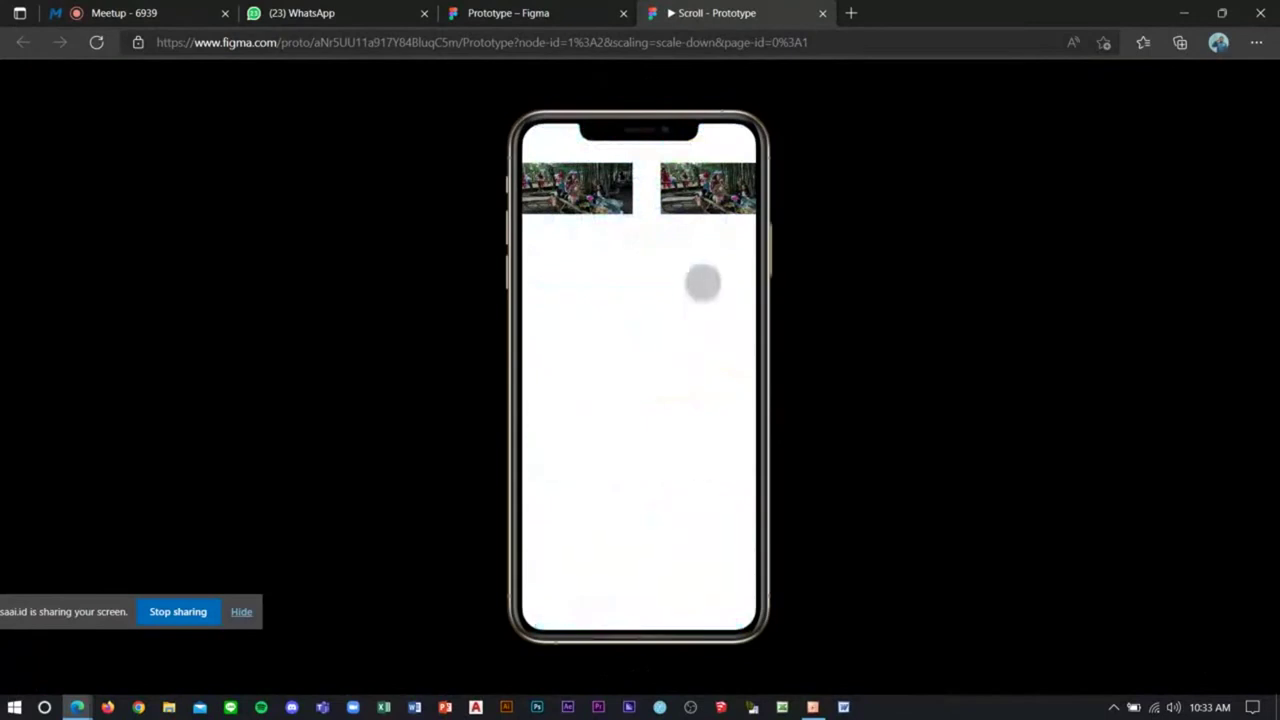
{"action": "scroll", "coordinate": [666, 342], "scroll_direction": "down", "scroll_amount": 2}
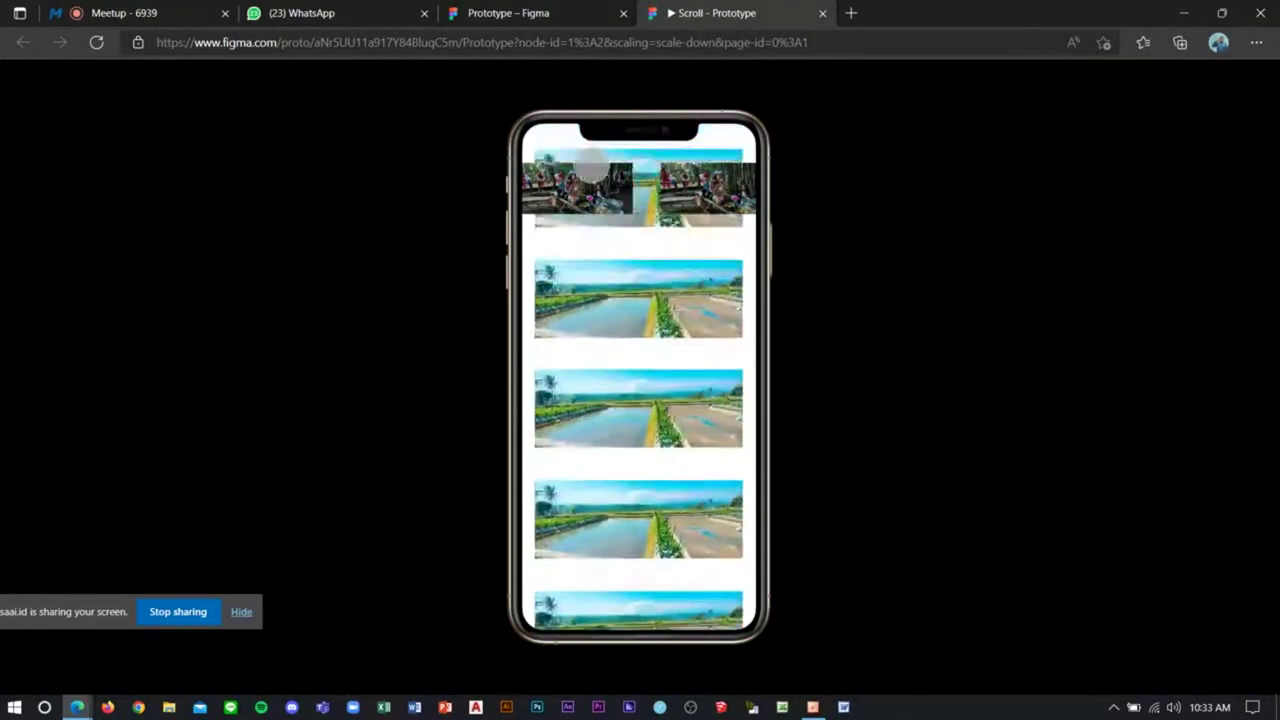
{"action": "left_click", "coordinate": [554, 14]}
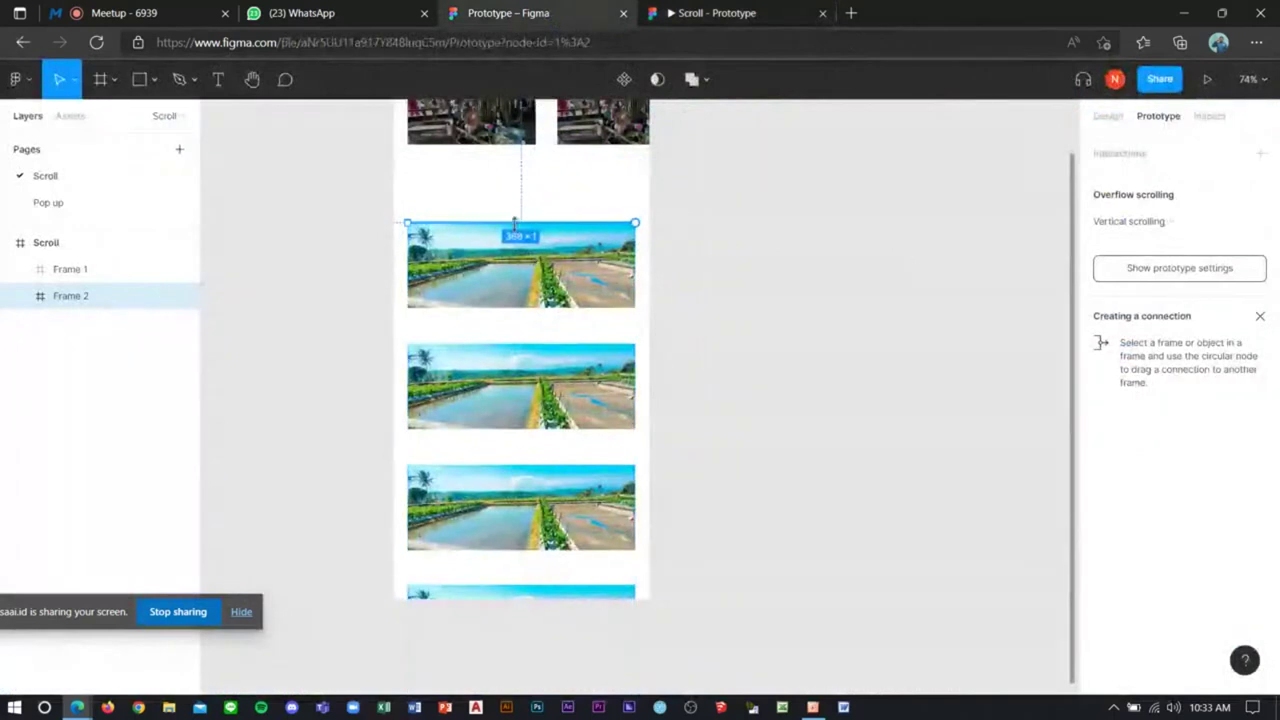
{"action": "left_click_drag", "start_coordinate": [515, 222], "coordinate": [494, 597]}
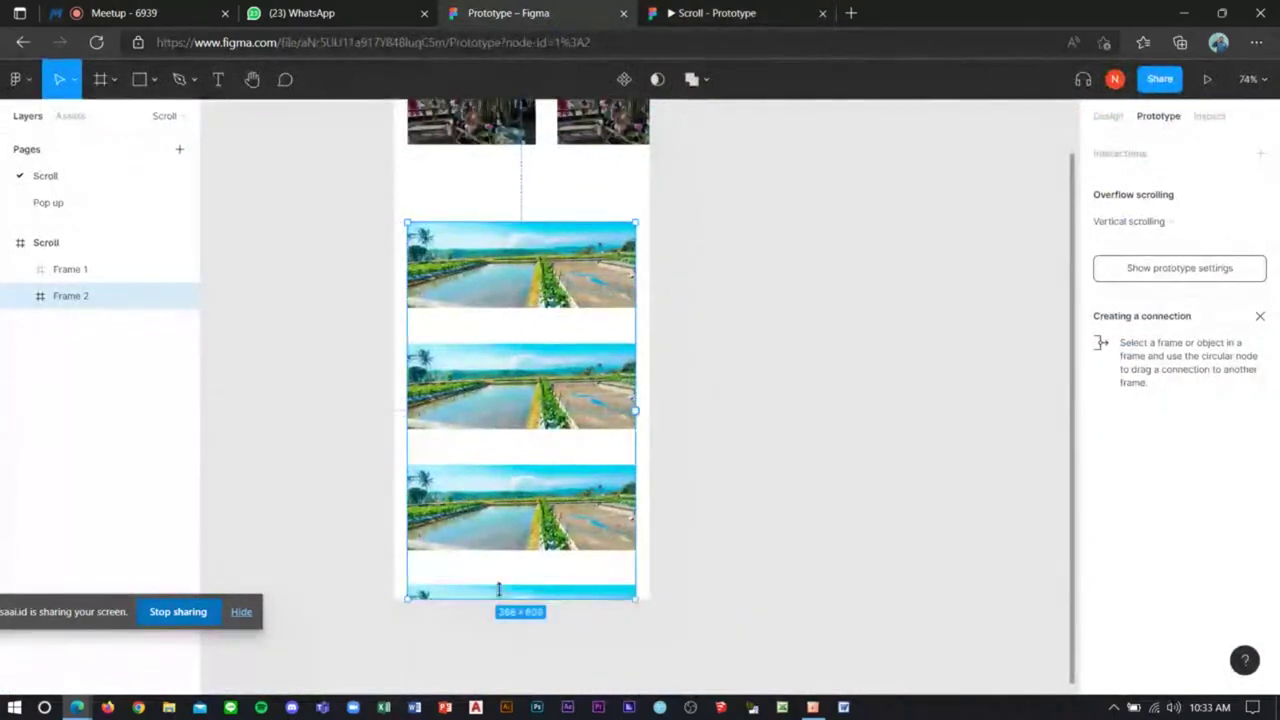
Step: Keep Frame 2 on Vertical scrolling after trying Horizontal, then show its Design properties
{"action": "scroll", "coordinate": [745, 210], "scroll_direction": "up", "scroll_amount": 1}
{"action": "left_click", "coordinate": [1108, 230]}
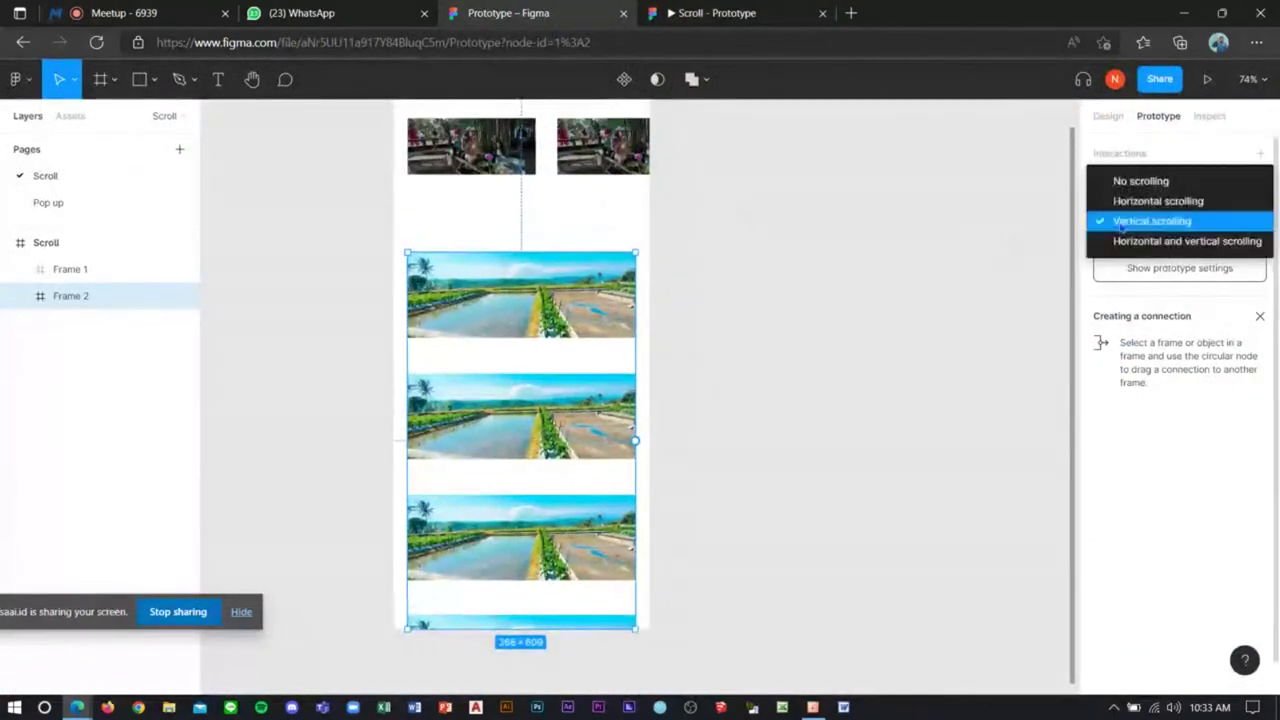
{"action": "left_click", "coordinate": [758, 188]}
{"action": "left_click", "coordinate": [1128, 221]}
{"action": "left_click", "coordinate": [1135, 200]}
{"action": "left_click", "coordinate": [1133, 221]}
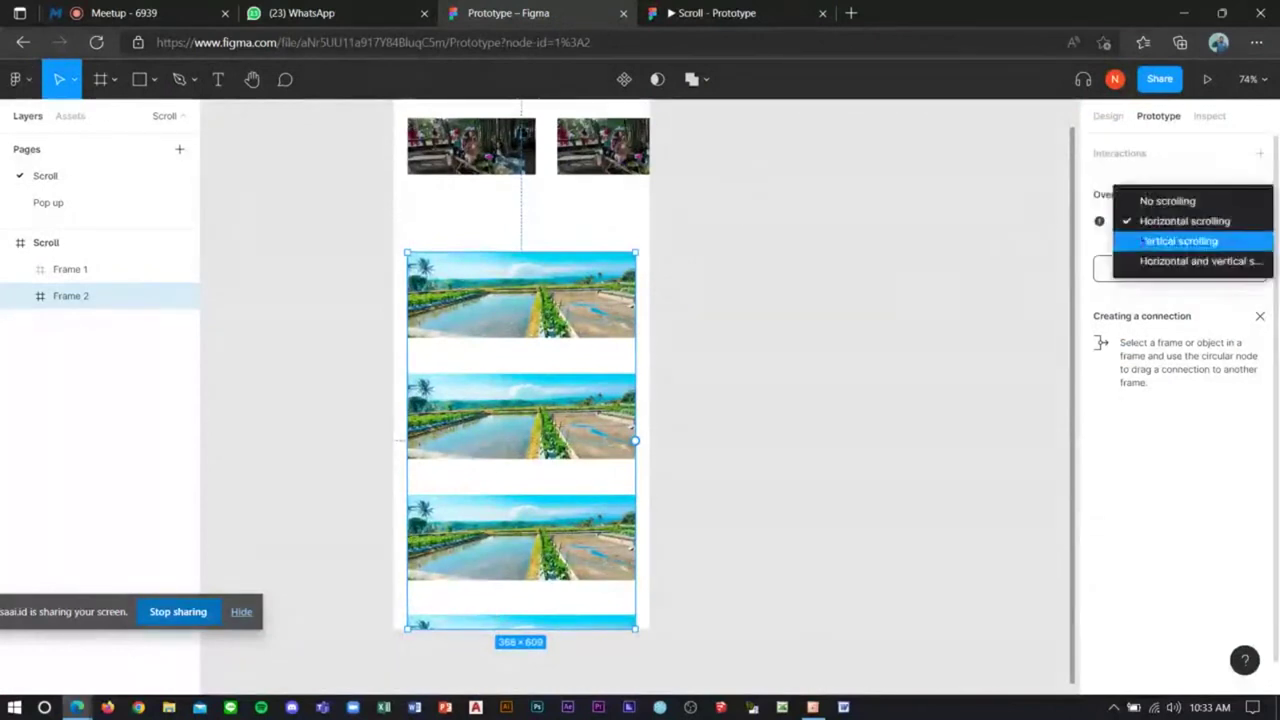
{"action": "scroll", "coordinate": [566, 210], "scroll_direction": "up", "scroll_amount": 1}
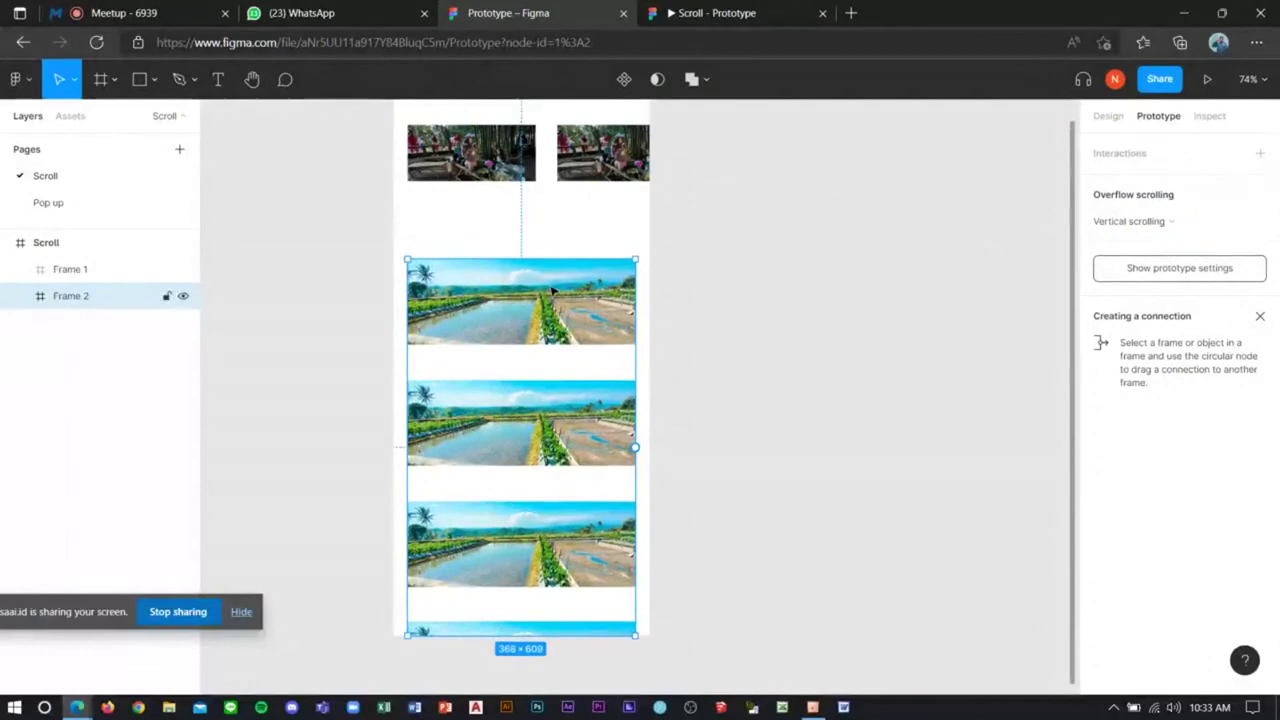
{"action": "left_click", "coordinate": [1108, 116]}
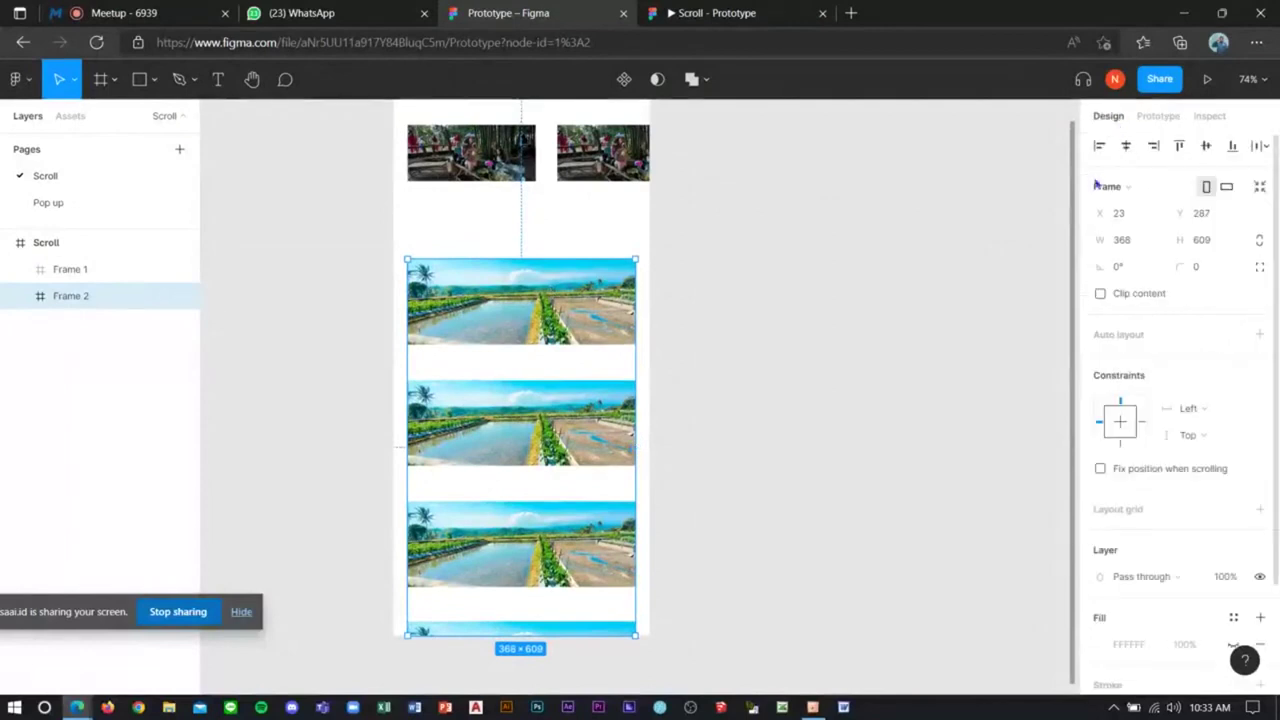
Step: Enable 'Fix position when scrolling' for Frame 2 and check it in a fresh prototype preview
{"action": "left_click", "coordinate": [1101, 468]}
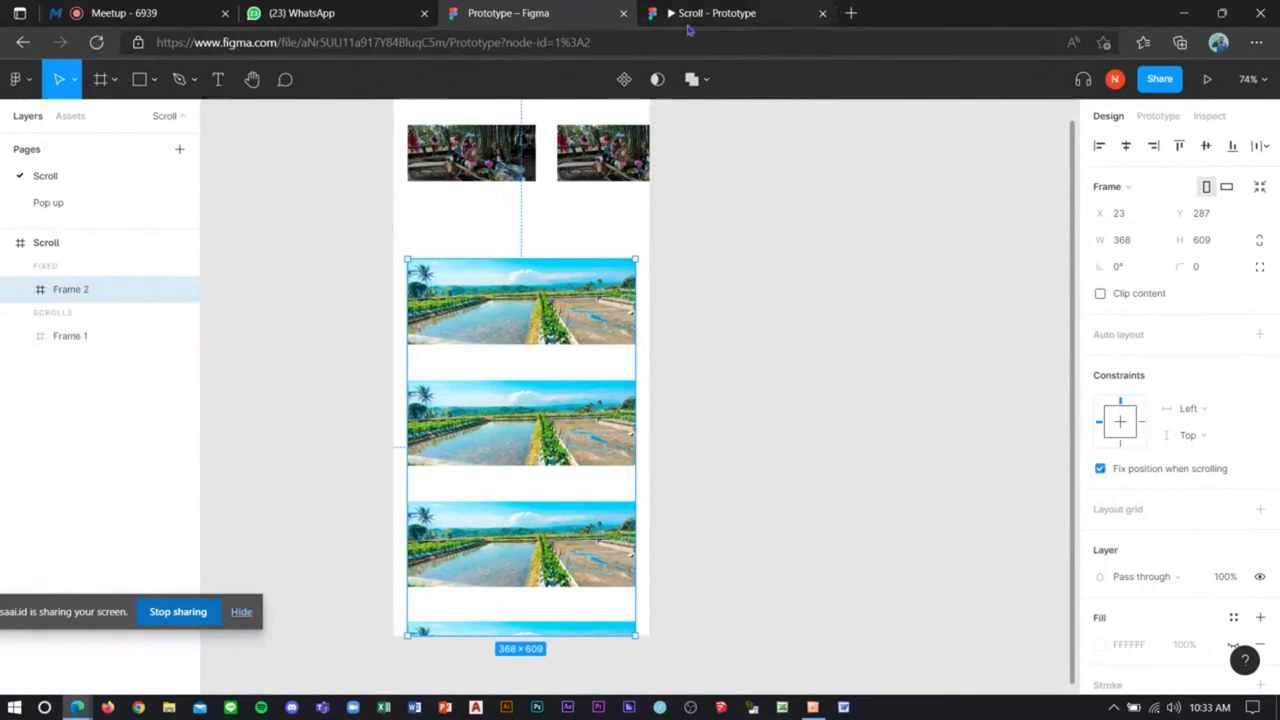
{"action": "left_click", "coordinate": [823, 13]}
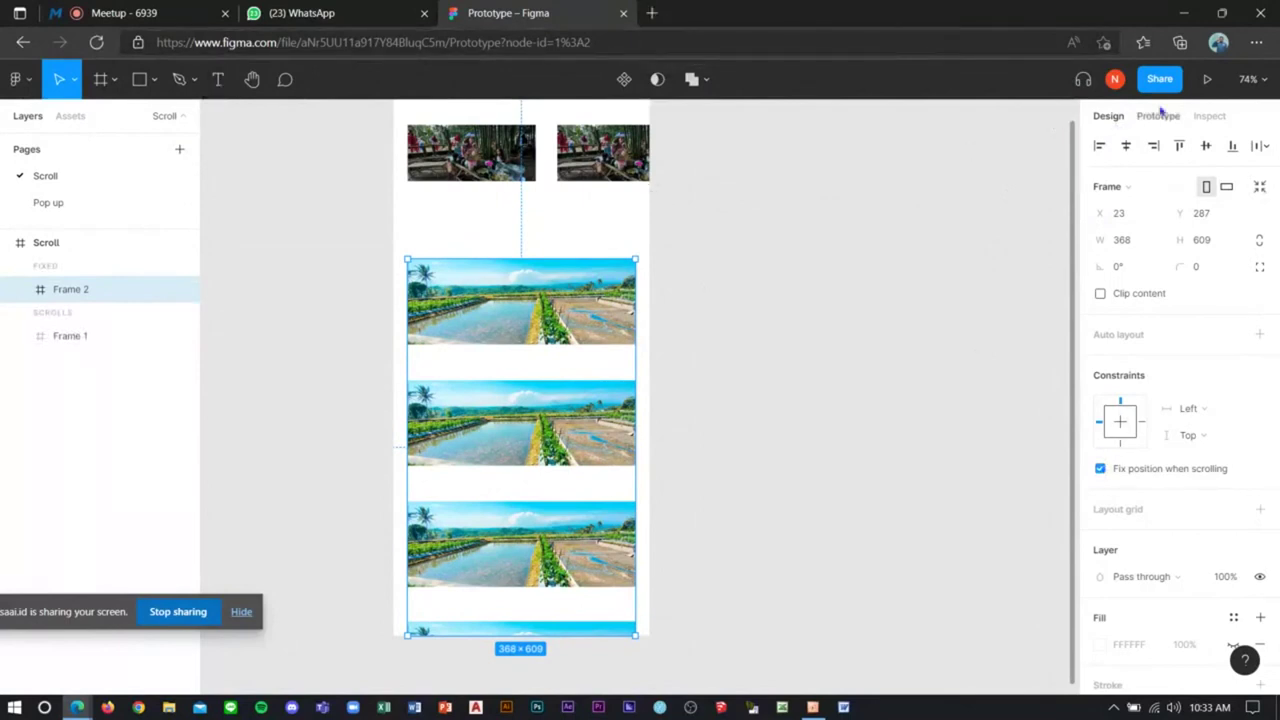
{"action": "left_click", "coordinate": [1205, 80]}
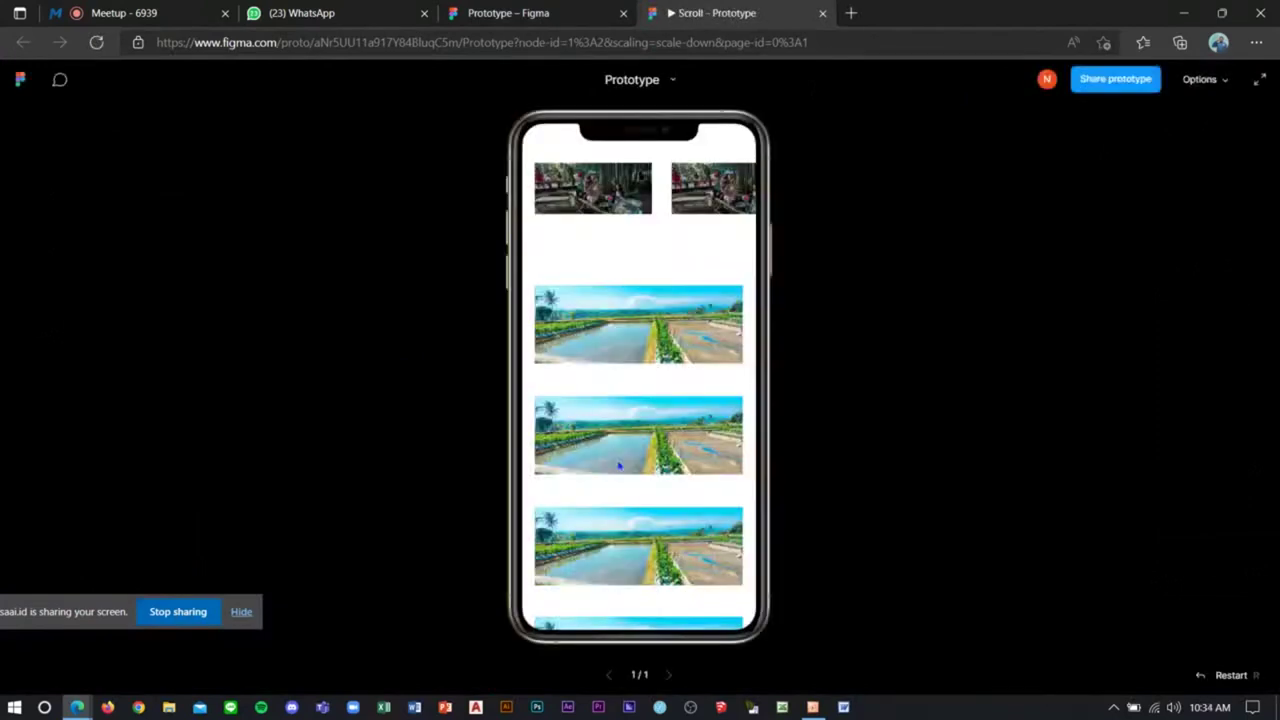
{"action": "left_click", "coordinate": [822, 13]}
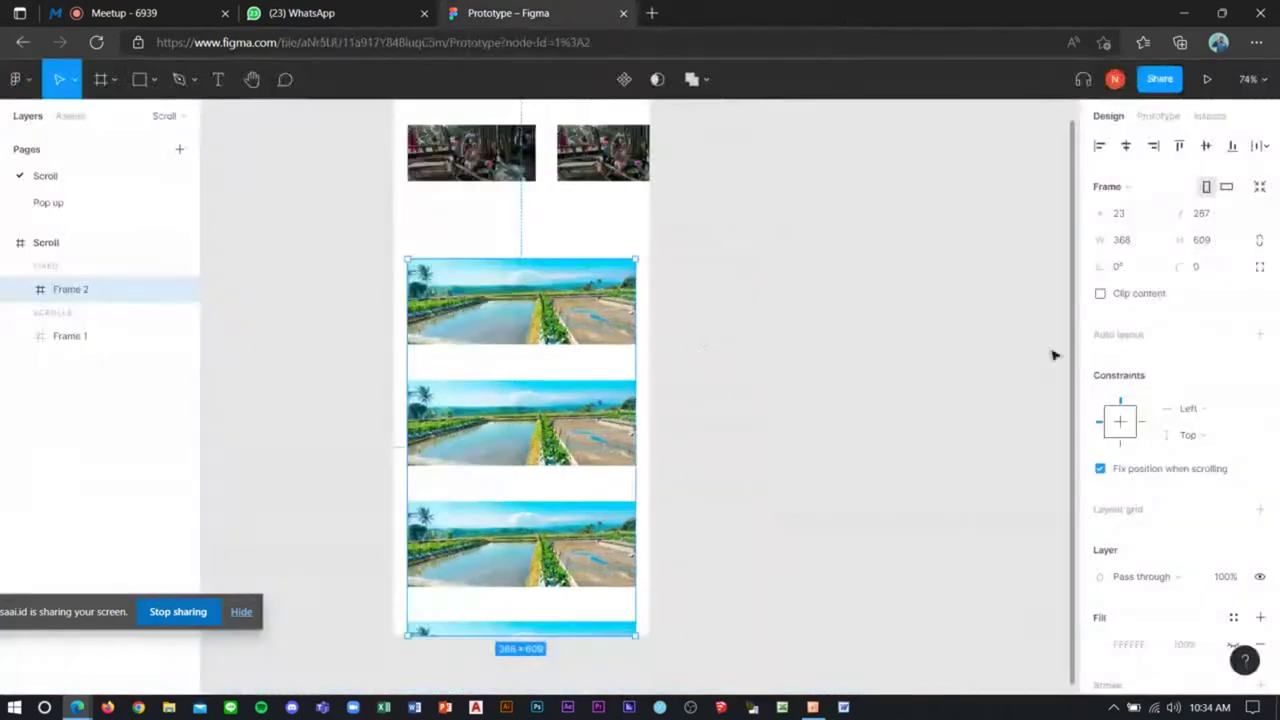
Step: Review Frame 2's prototype and CSS properties, then switch to the Pop up page
{"action": "left_click", "coordinate": [636, 242]}
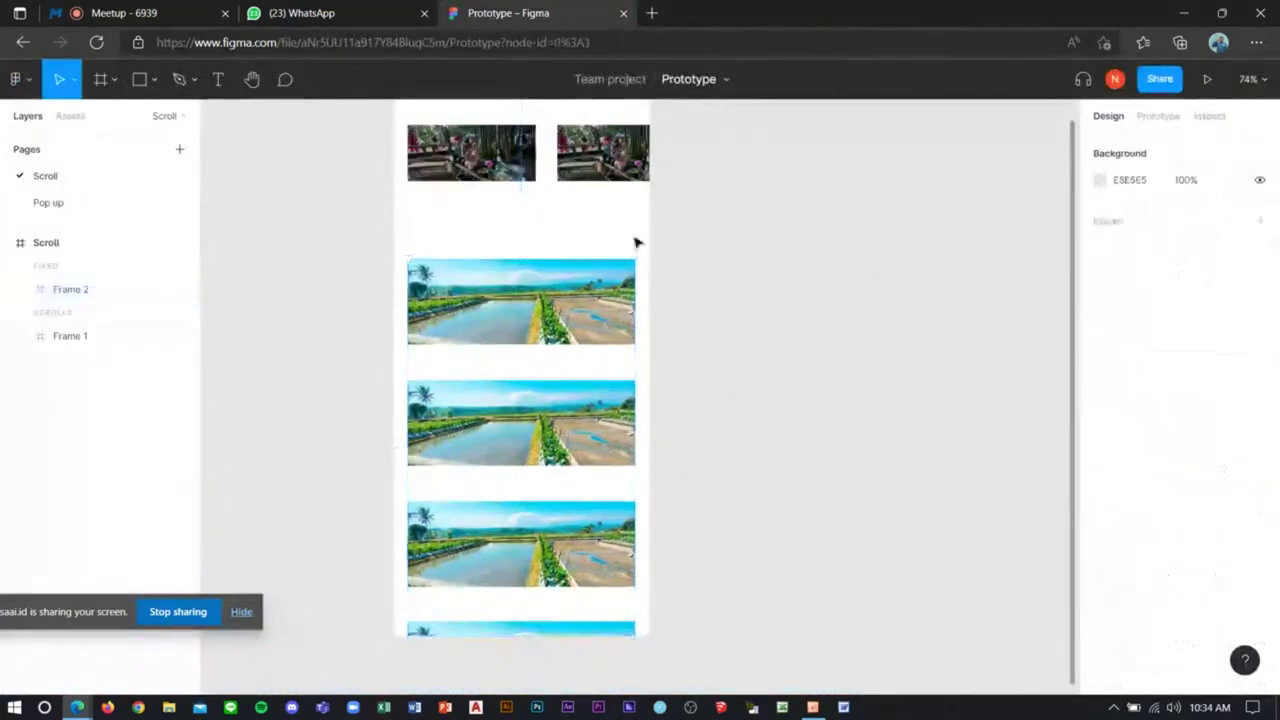
{"action": "left_click", "coordinate": [586, 302]}
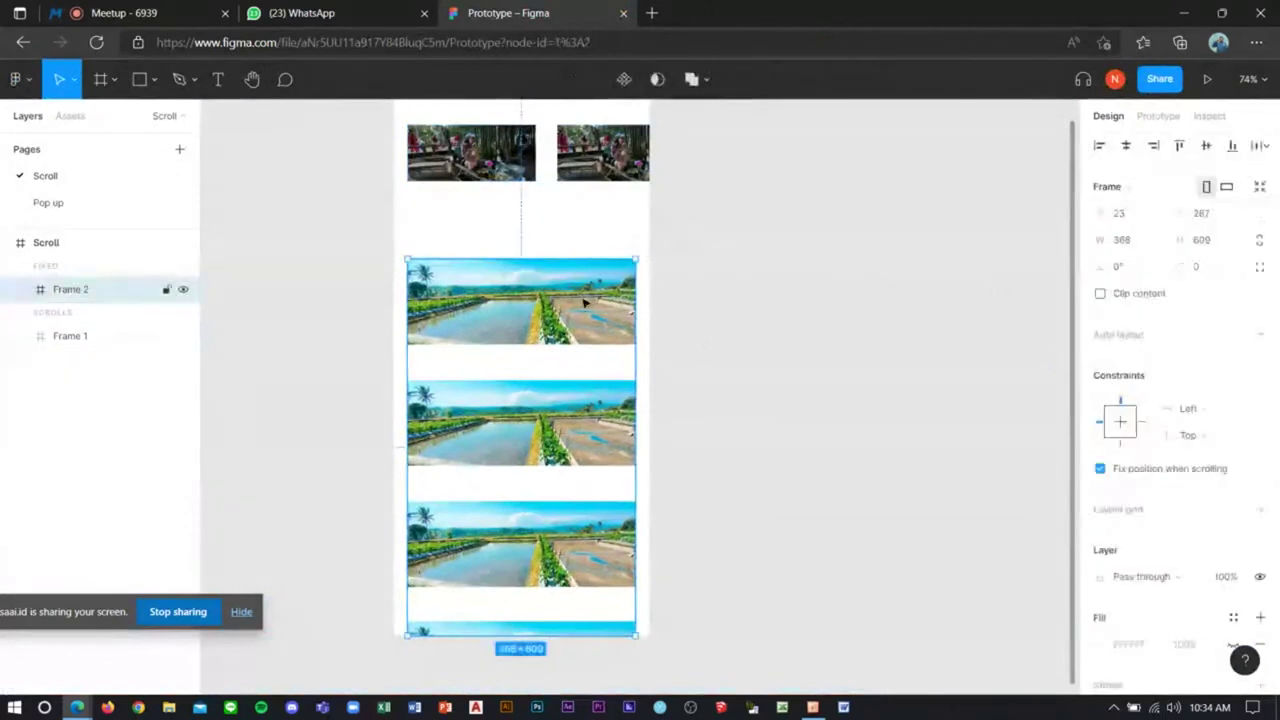
{"action": "mouse_move", "coordinate": [1107, 187]}
{"action": "scroll", "coordinate": [1091, 337], "scroll_direction": "down", "scroll_amount": 2}
{"action": "scroll", "coordinate": [1140, 260], "scroll_direction": "up", "scroll_amount": 2}
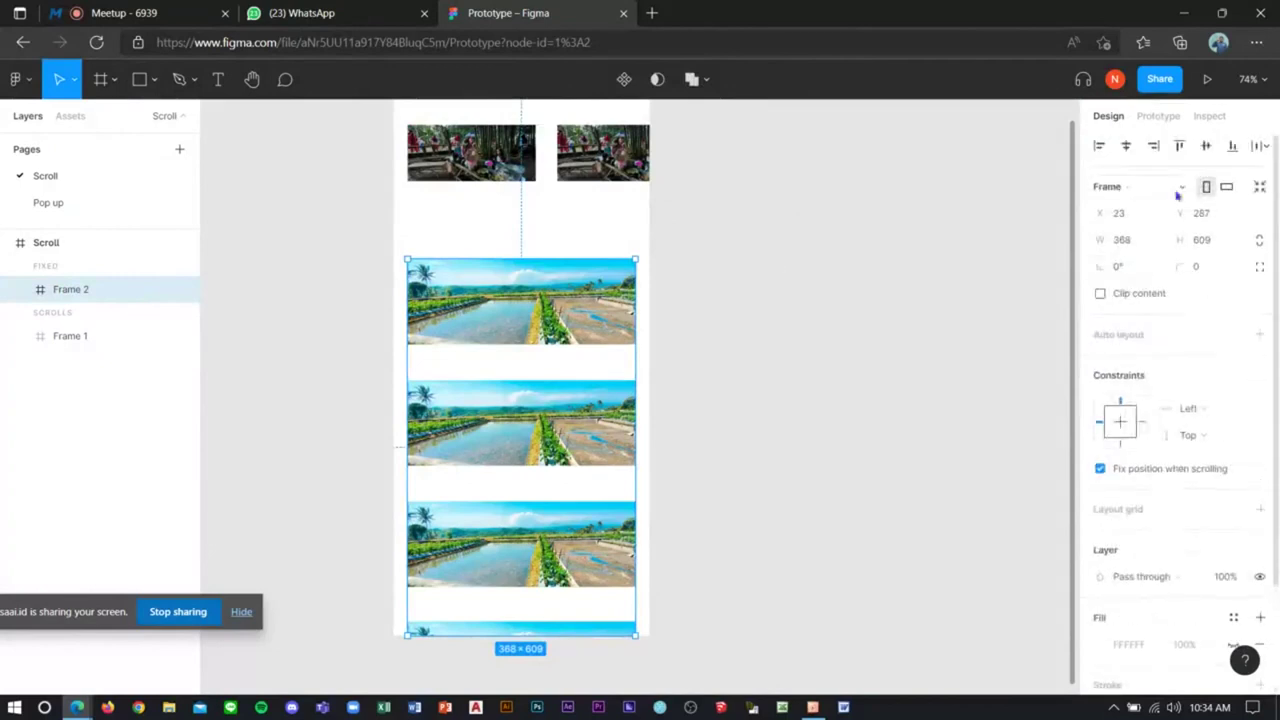
{"action": "left_click", "coordinate": [1160, 116]}
{"action": "left_click", "coordinate": [1209, 116]}
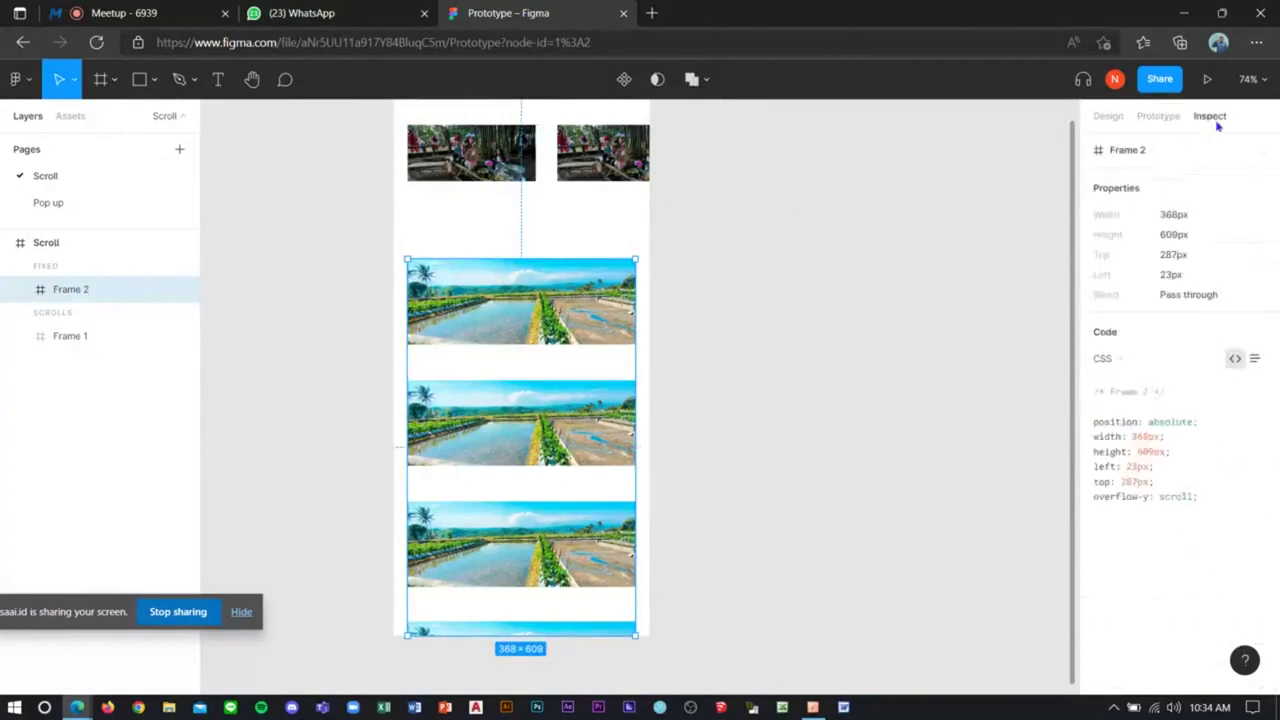
{"action": "left_click", "coordinate": [1107, 116]}
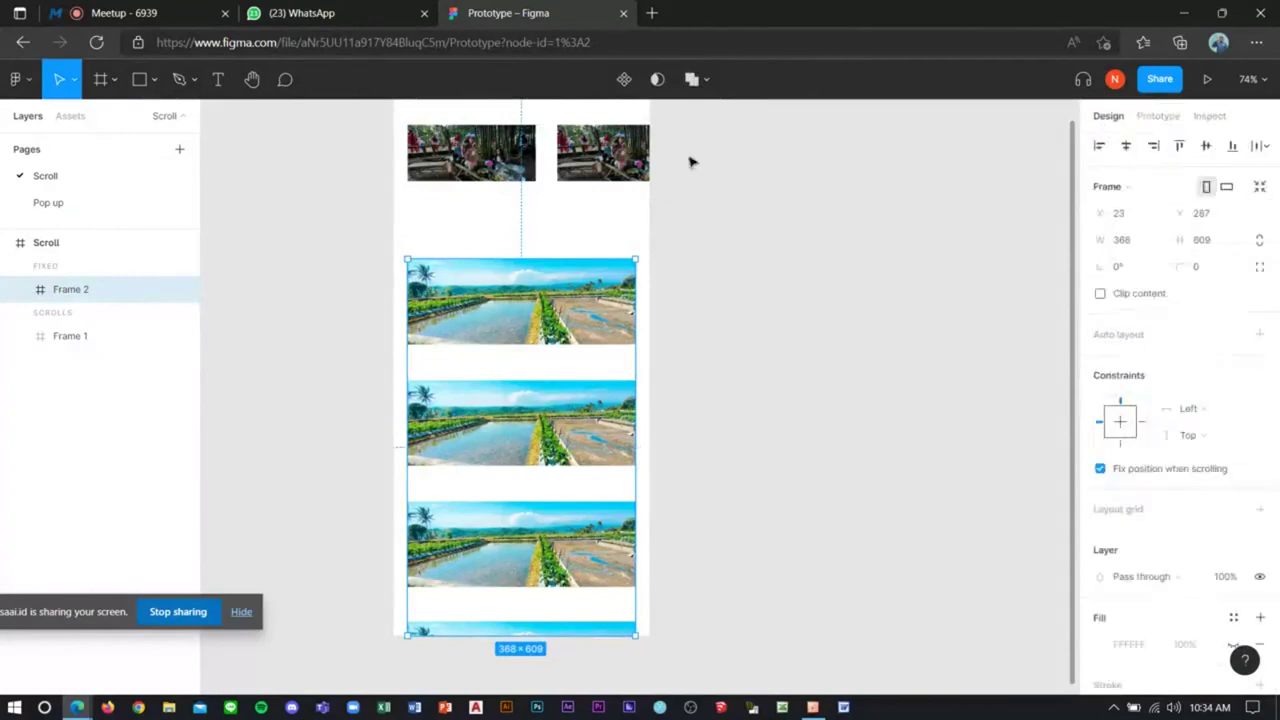
{"action": "left_click", "coordinate": [104, 205]}
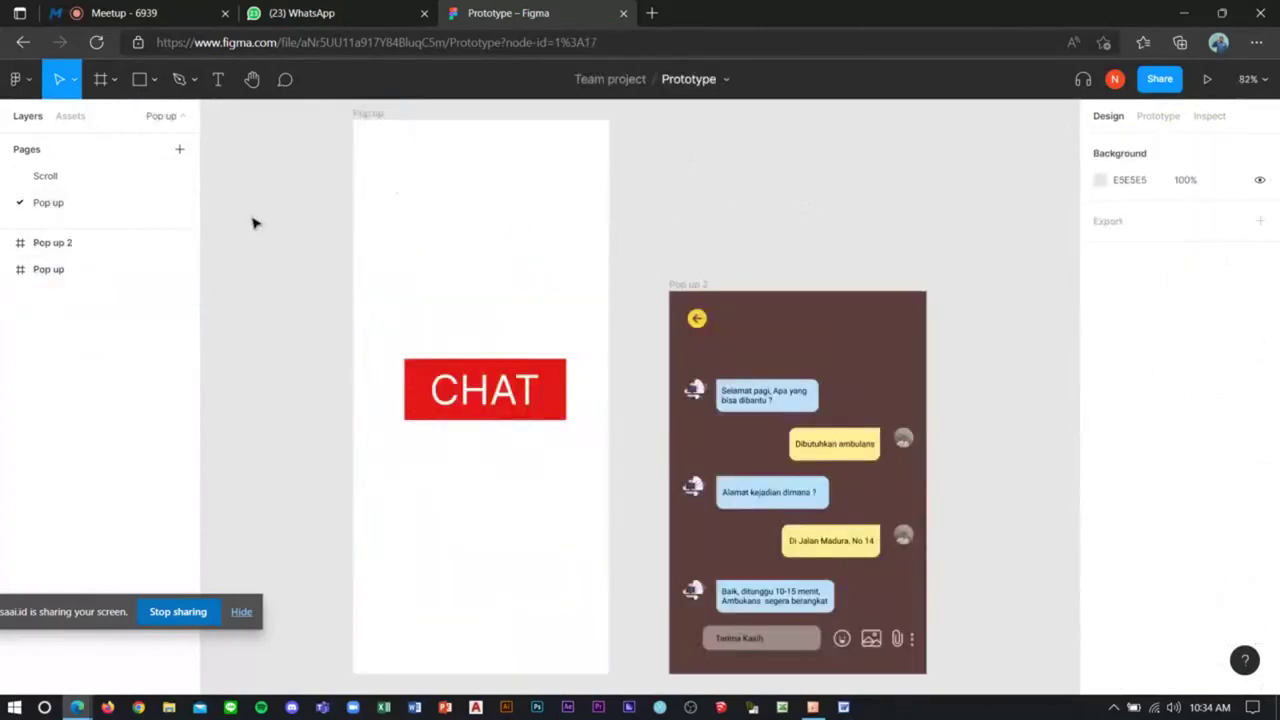
Step: Show the prototype connections and briefly check the CHAT button's tap interaction
{"action": "scroll", "coordinate": [253, 223], "scroll_direction": "down", "scroll_amount": 1}
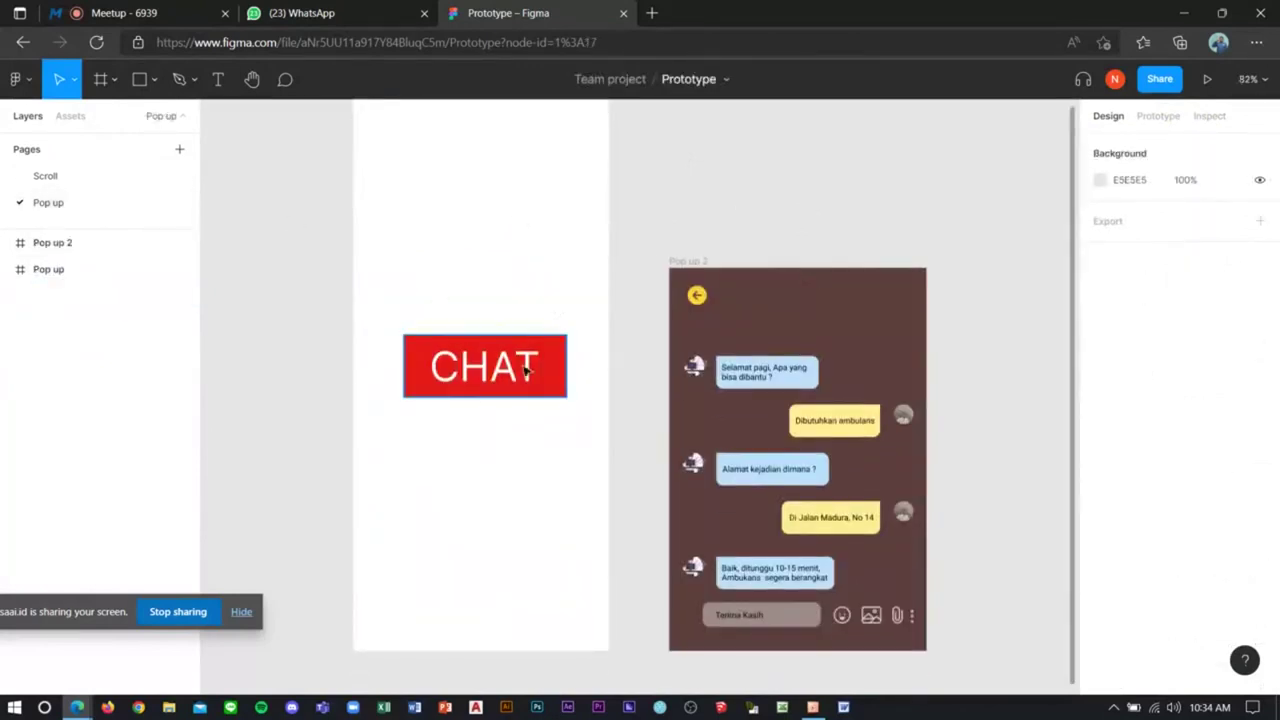
{"action": "left_click", "coordinate": [1158, 116]}
{"action": "left_click", "coordinate": [651, 320]}
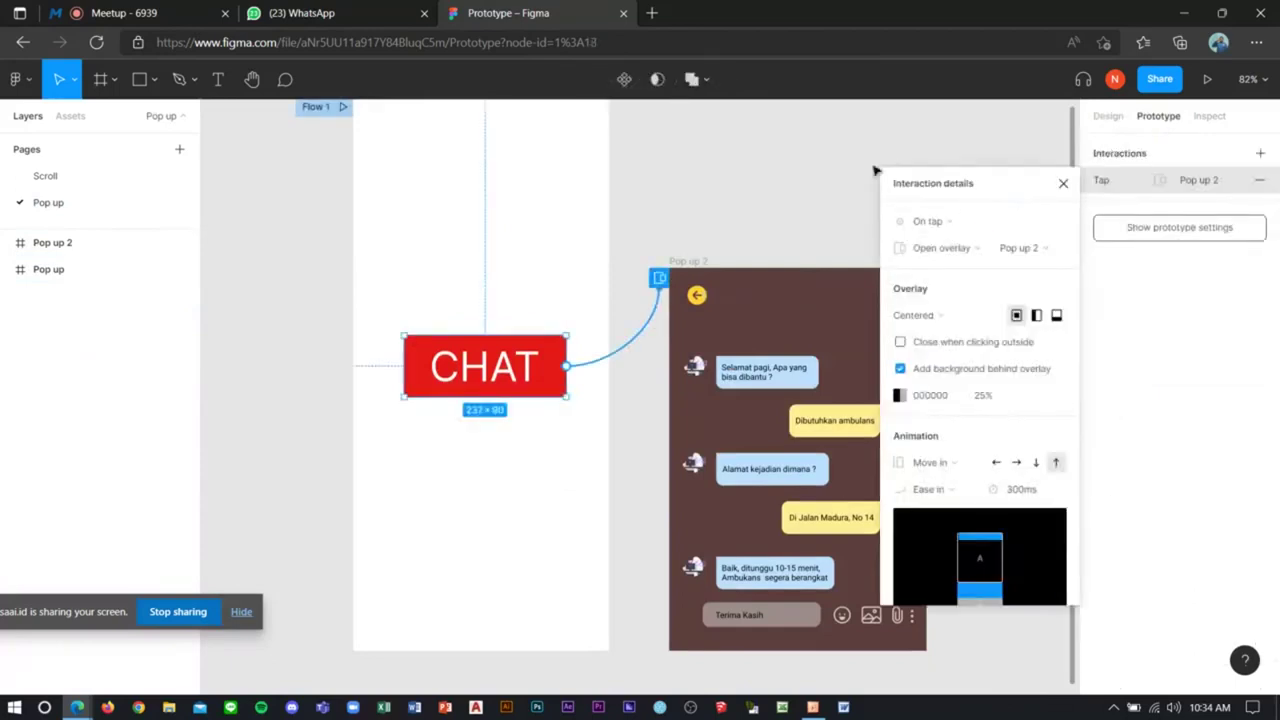
{"action": "left_click", "coordinate": [757, 175]}
{"action": "scroll", "coordinate": [519, 269], "scroll_direction": "up", "scroll_amount": 1}
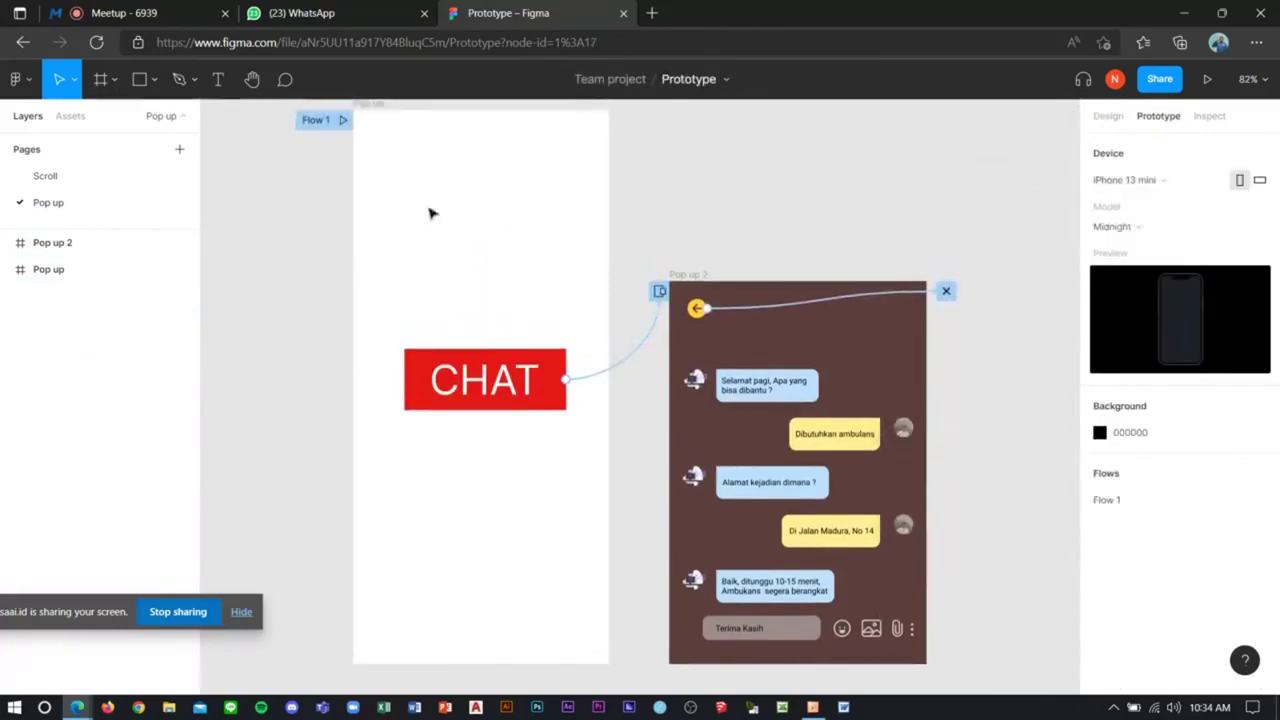
{"action": "left_click", "coordinate": [538, 356]}
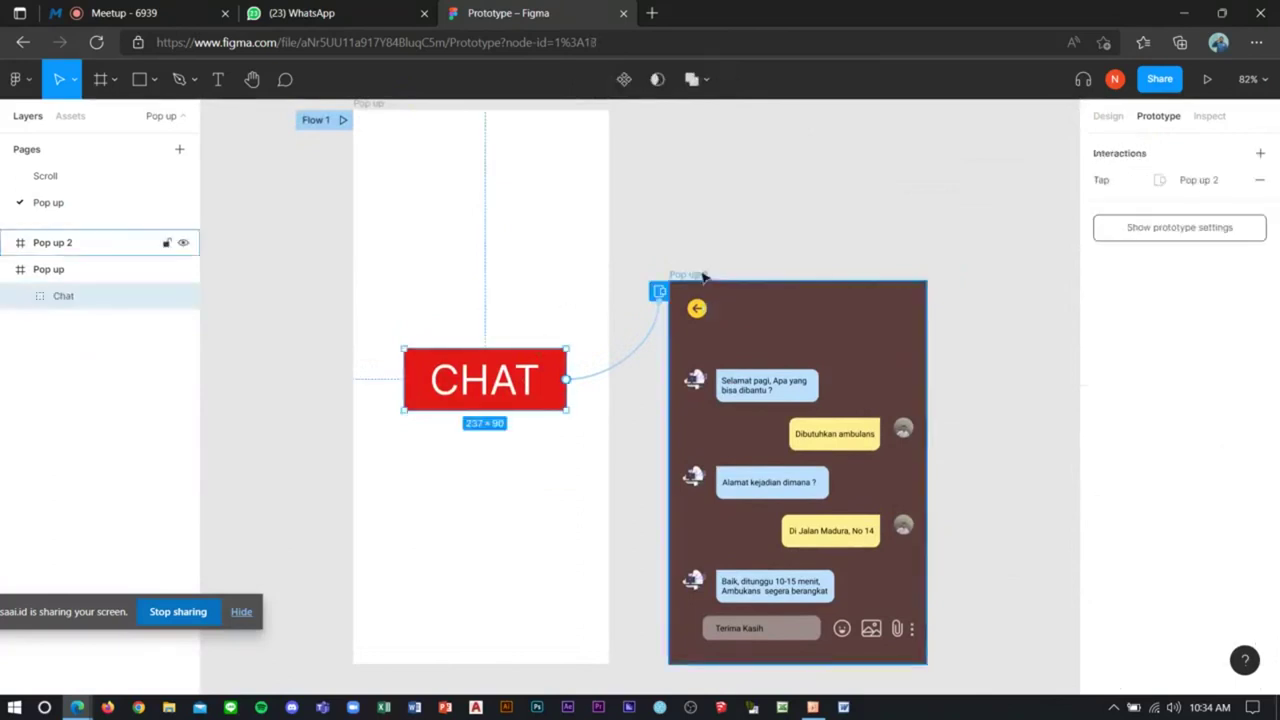
{"action": "left_click", "coordinate": [714, 222]}
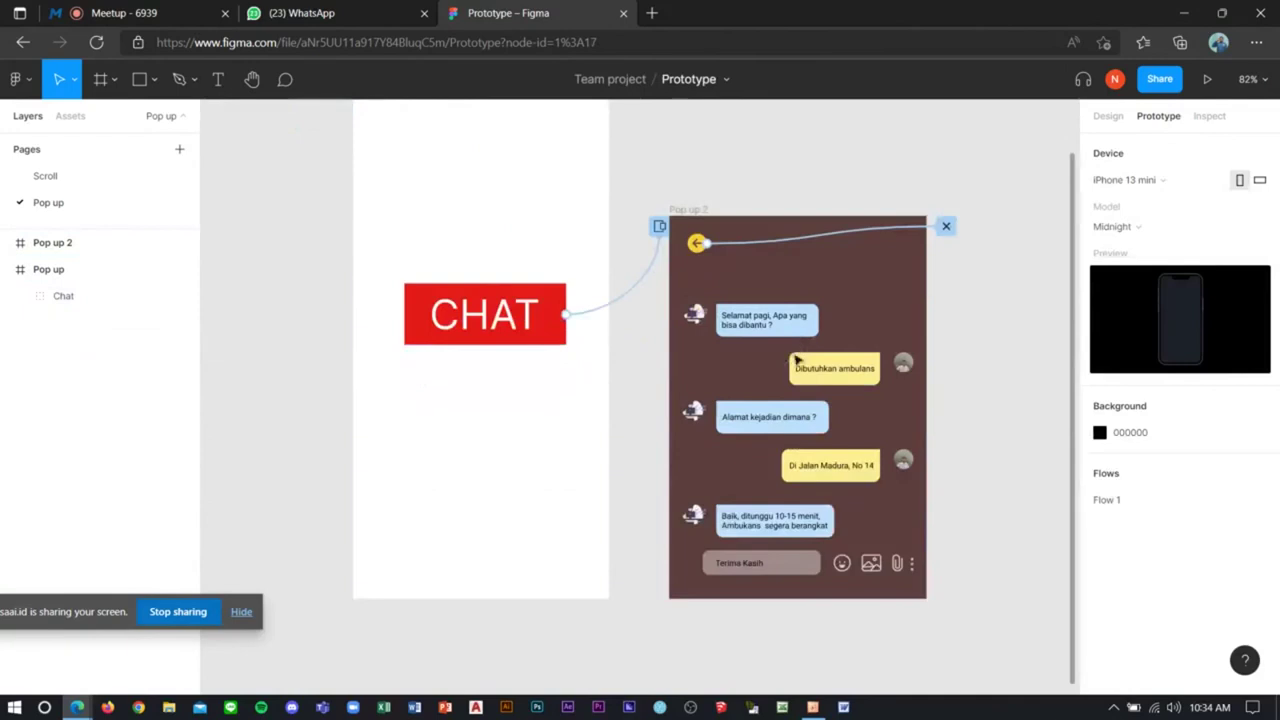
Step: Check the Pop up frame's flow, then open the CHAT button's On tap Open overlay Pop up 2 details
{"action": "scroll", "coordinate": [800, 345], "scroll_direction": "down", "scroll_amount": 1}
{"action": "scroll", "coordinate": [600, 186], "scroll_direction": "up", "scroll_amount": 2}
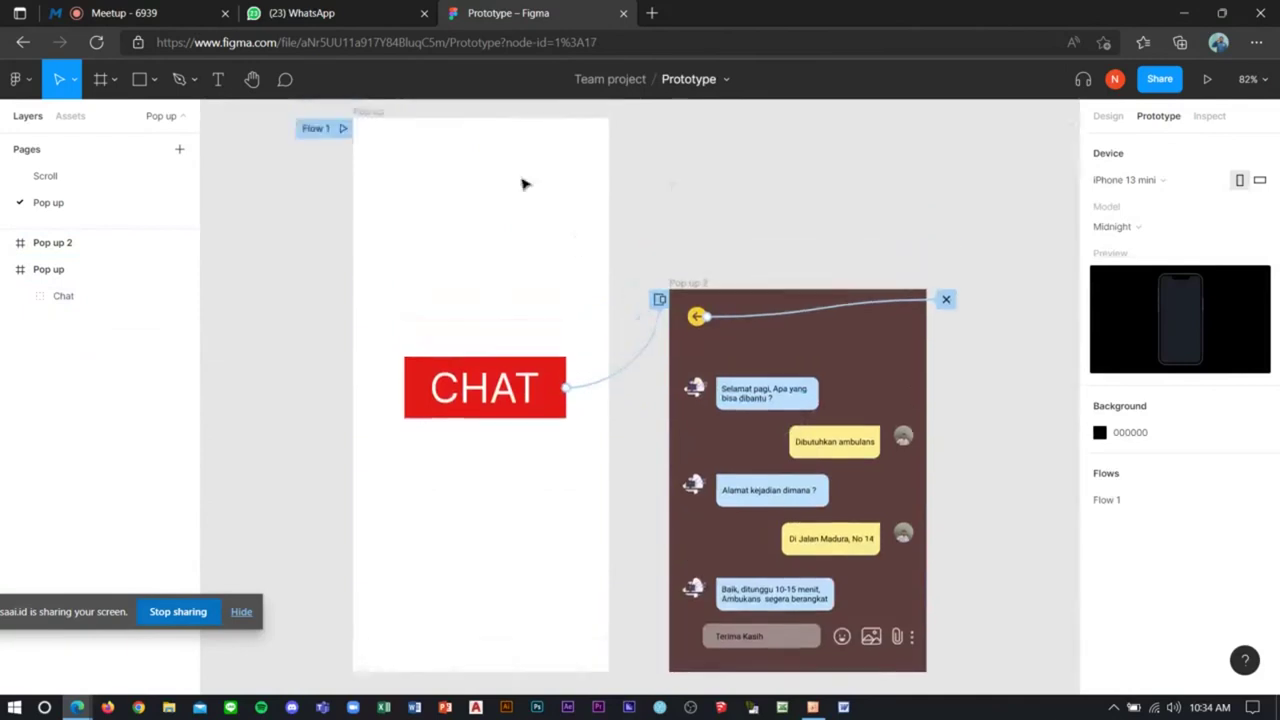
{"action": "left_click", "coordinate": [385, 128]}
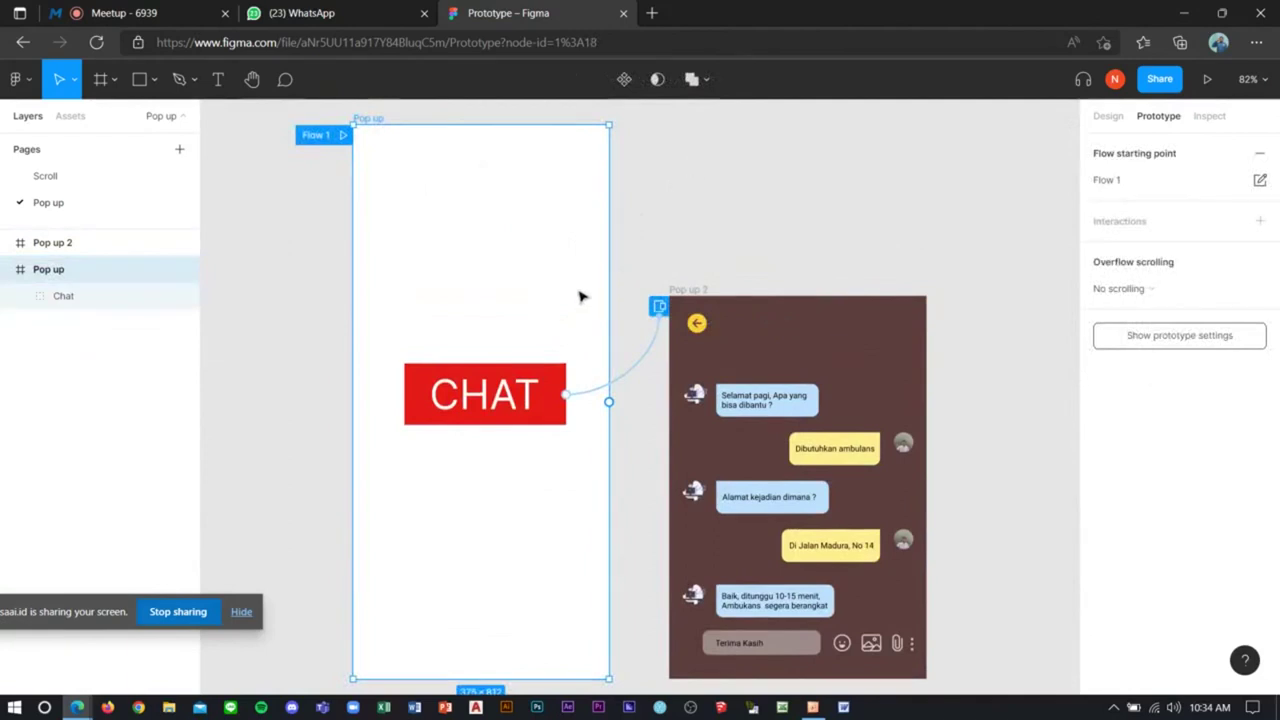
{"action": "scroll", "coordinate": [752, 279], "scroll_direction": "down", "scroll_amount": 2}
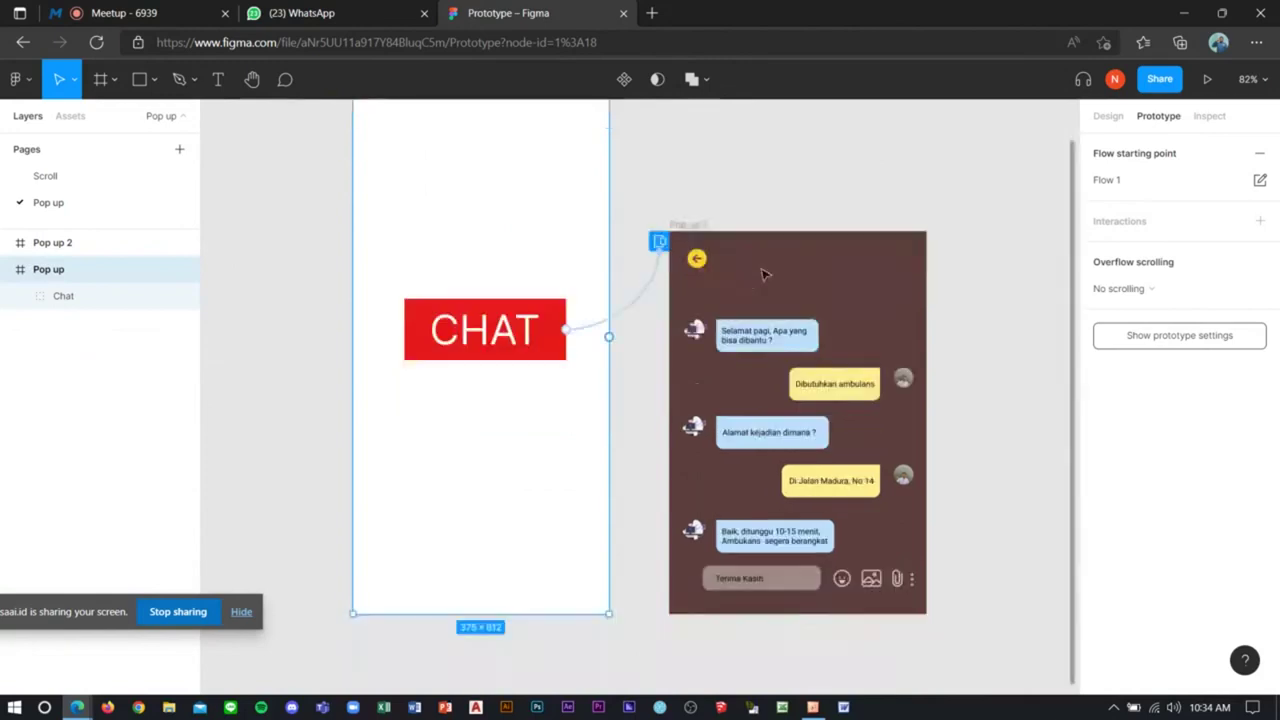
{"action": "scroll", "coordinate": [763, 271], "scroll_direction": "up", "scroll_amount": 1}
{"action": "scroll", "coordinate": [800, 223], "scroll_direction": "up", "scroll_amount": 1}
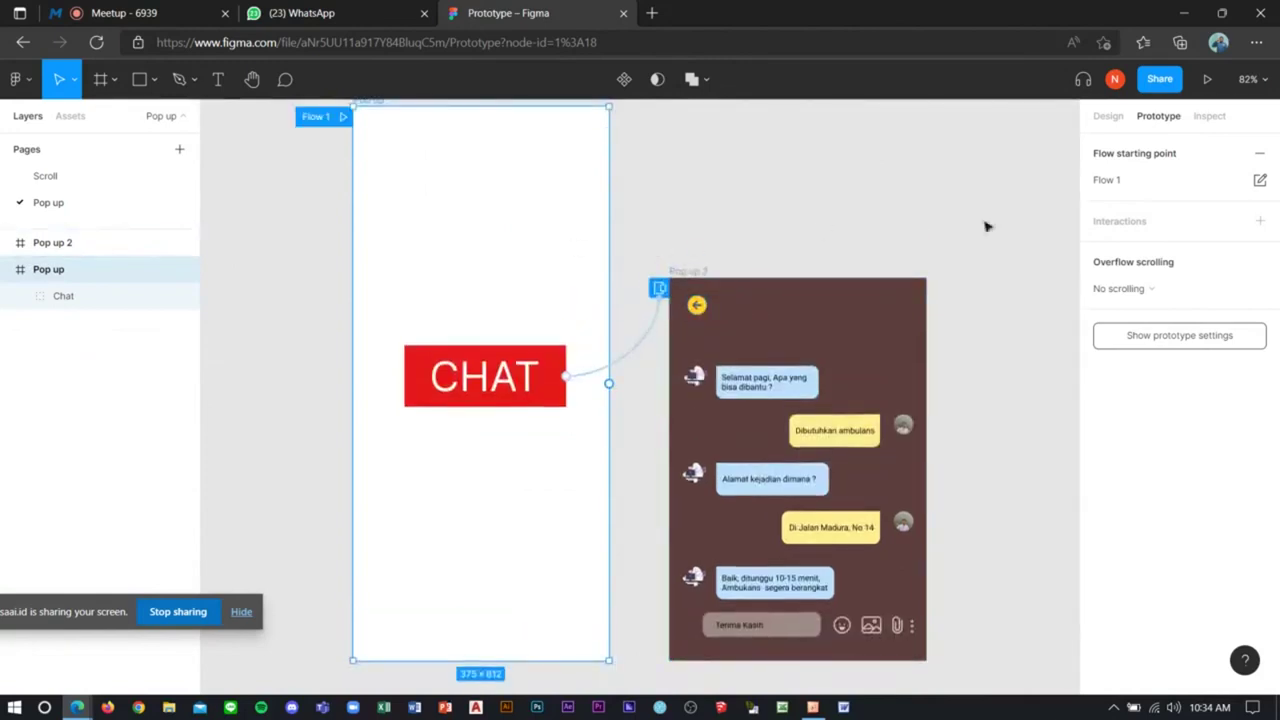
{"action": "left_click", "coordinate": [549, 355]}
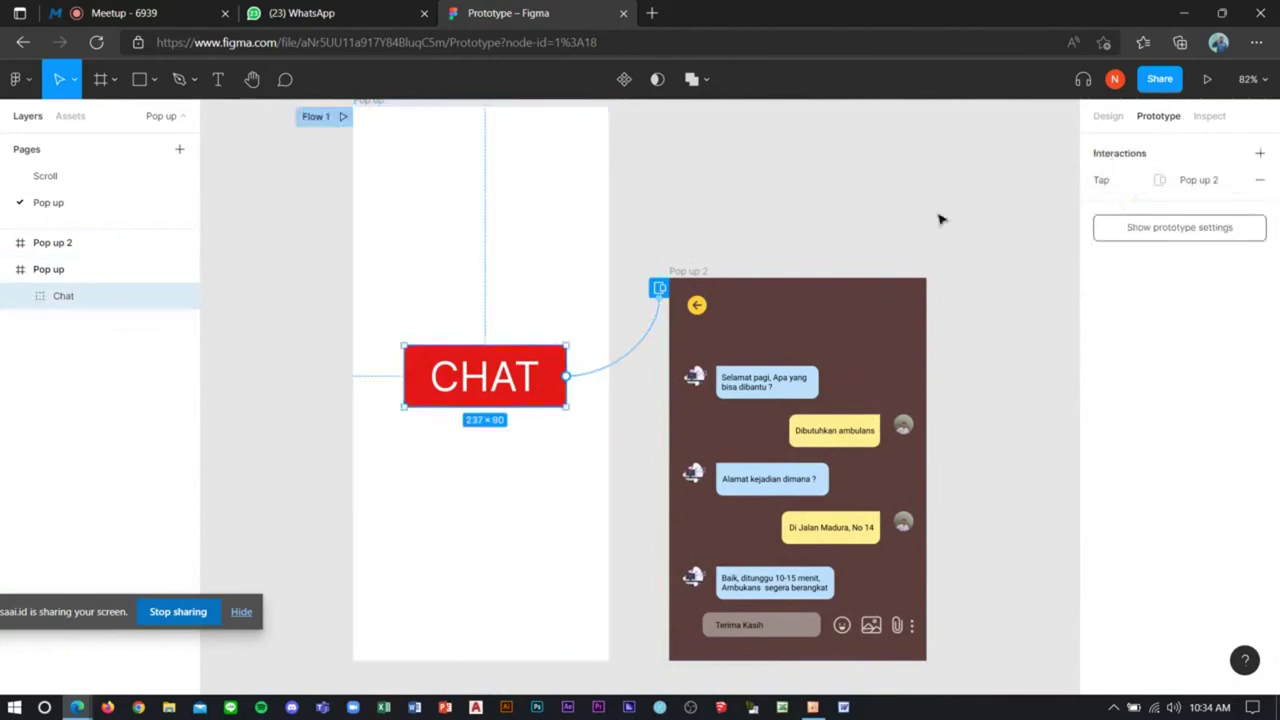
{"action": "left_click", "coordinate": [655, 347]}
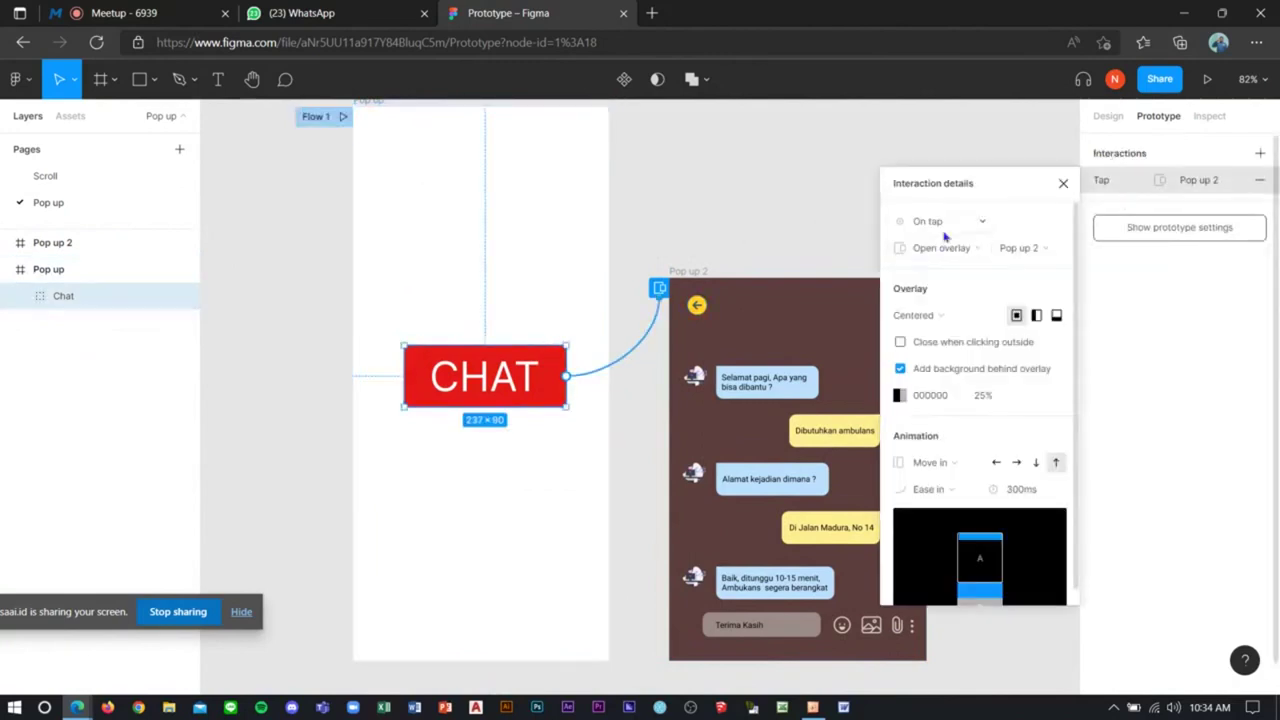
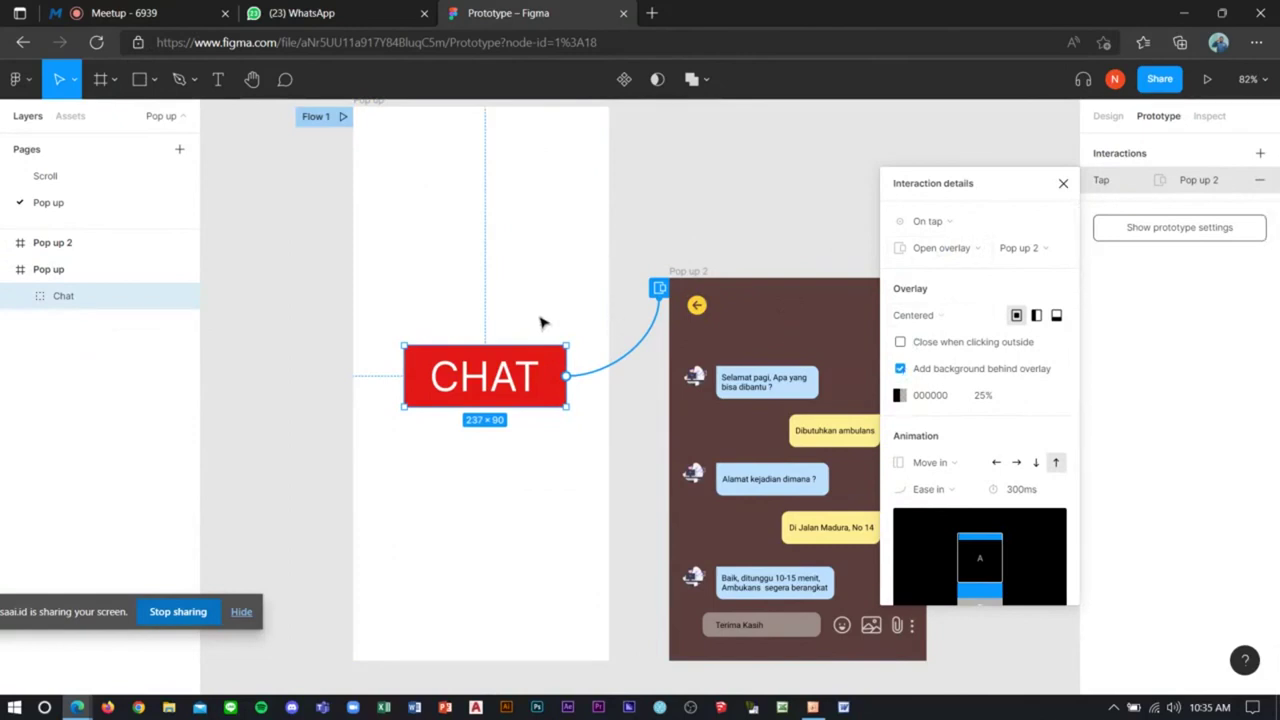
Step: Try left, right and down move-in directions, then keep the chat overlay moving in upward
{"action": "left_click", "coordinate": [997, 463]}
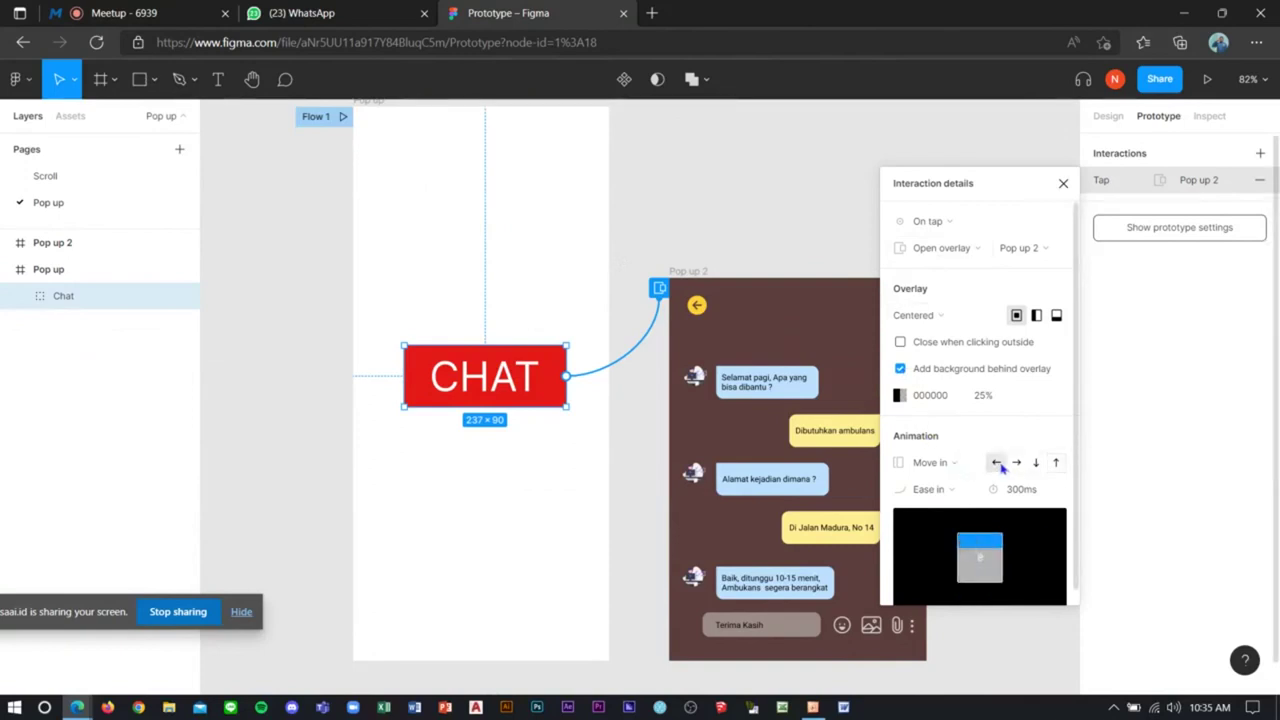
{"action": "left_click", "coordinate": [1017, 463]}
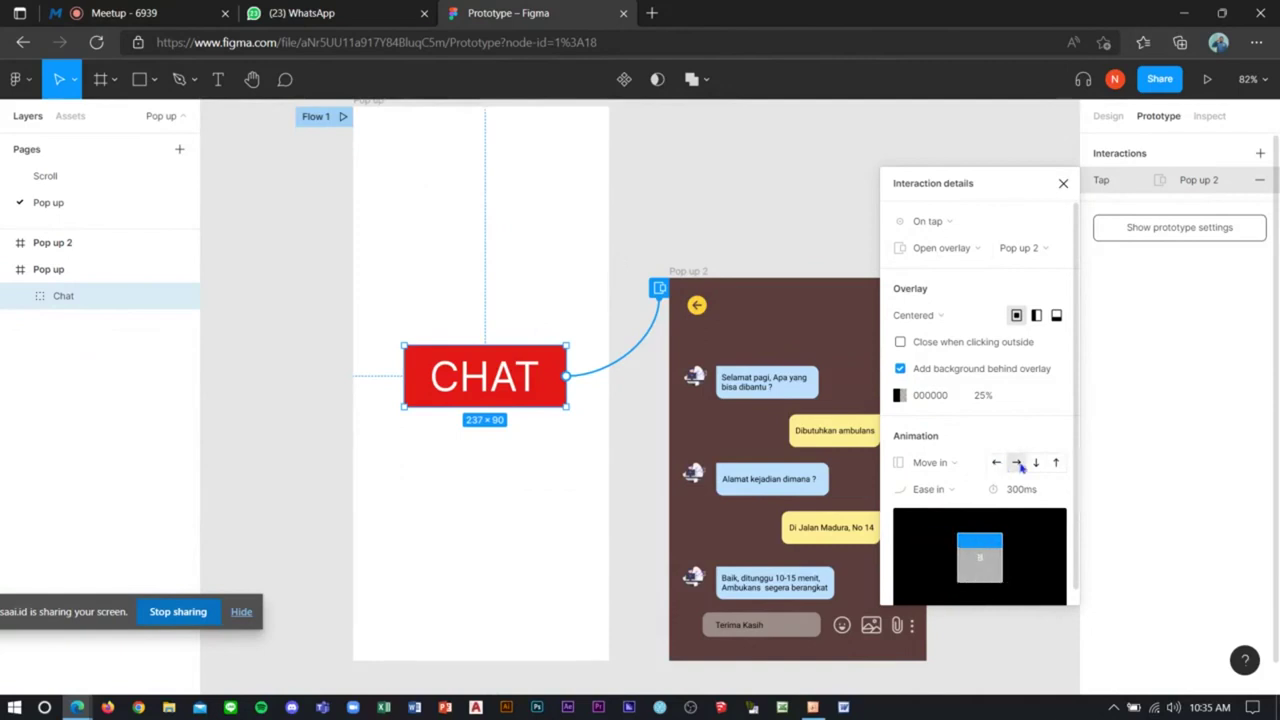
{"action": "left_click", "coordinate": [1038, 463]}
{"action": "left_click", "coordinate": [1064, 465]}
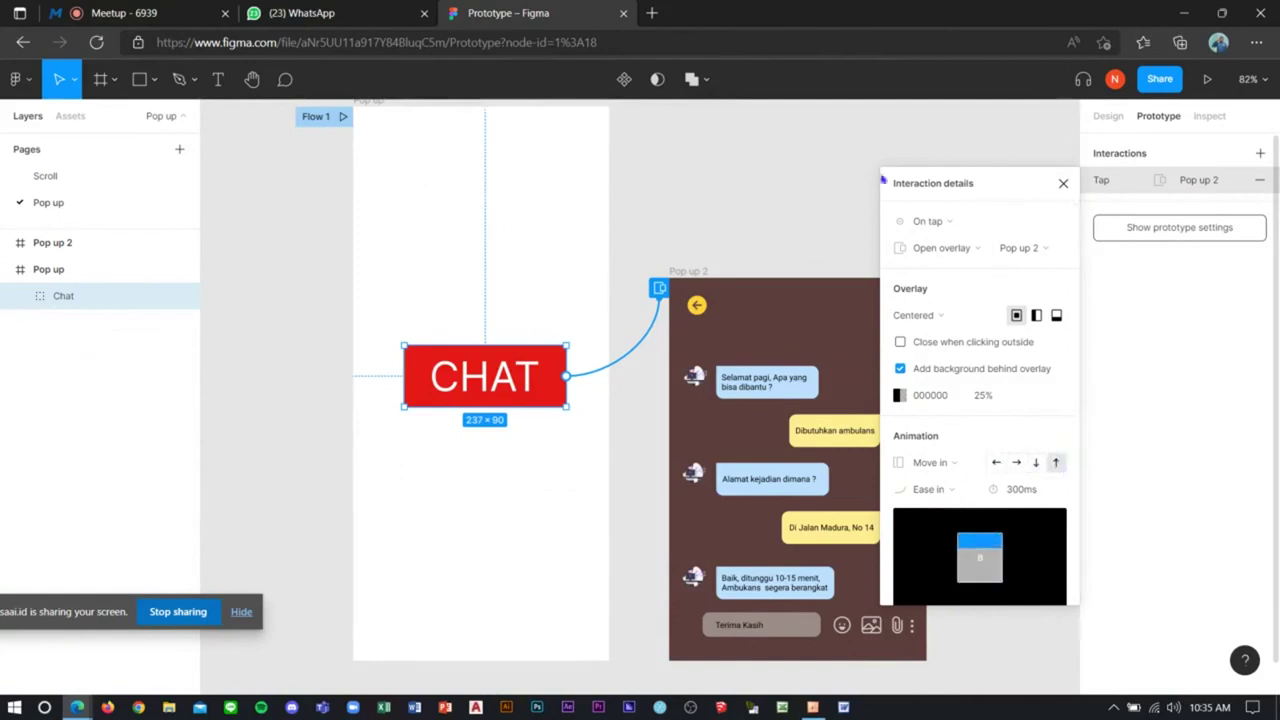
{"action": "left_click", "coordinate": [837, 174]}
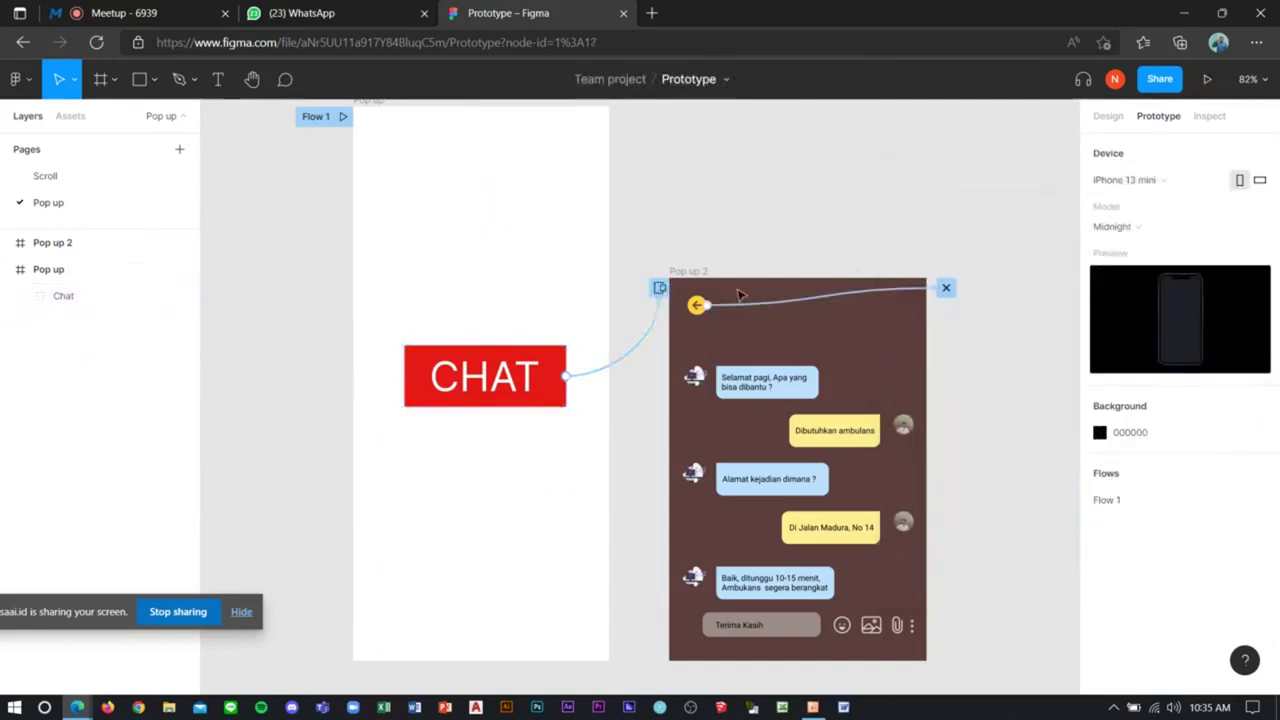
Step: Review the back arrow's On tap → Close overlay interaction, then deselect everything
{"action": "left_click", "coordinate": [697, 305]}
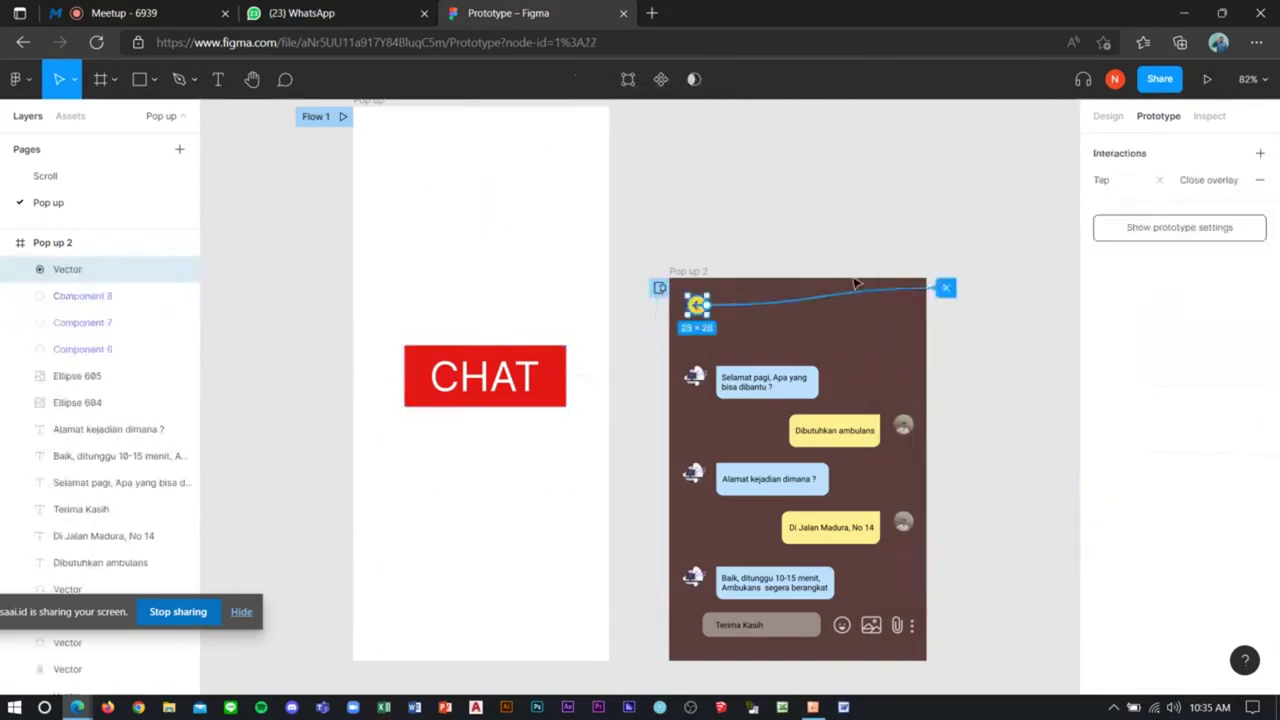
{"action": "left_click", "coordinate": [865, 300]}
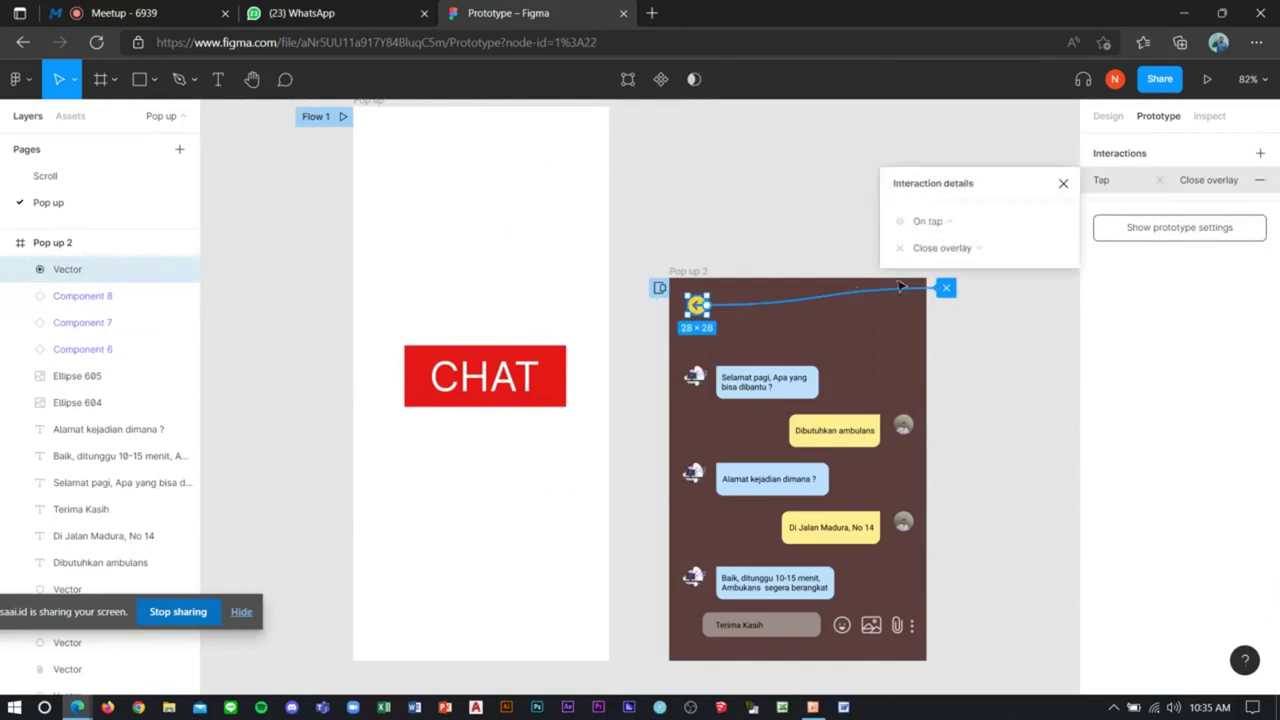
{"action": "left_click", "coordinate": [955, 228]}
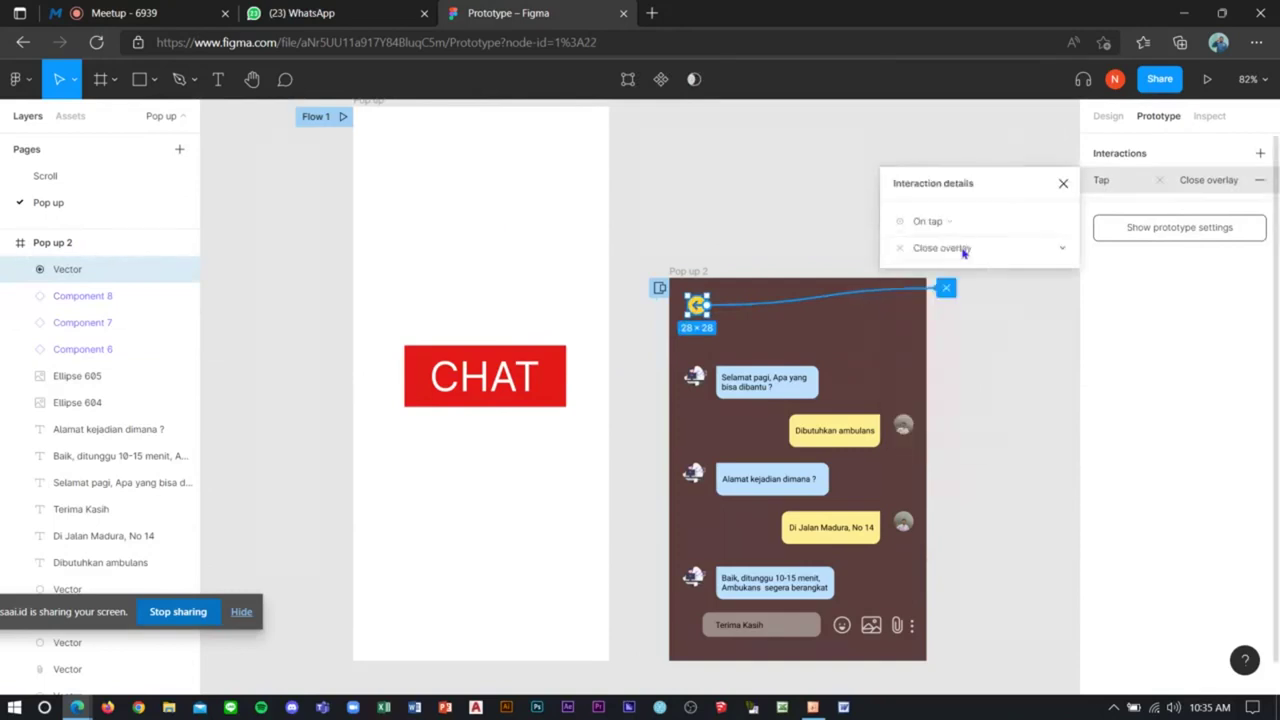
{"action": "left_click", "coordinate": [621, 213]}
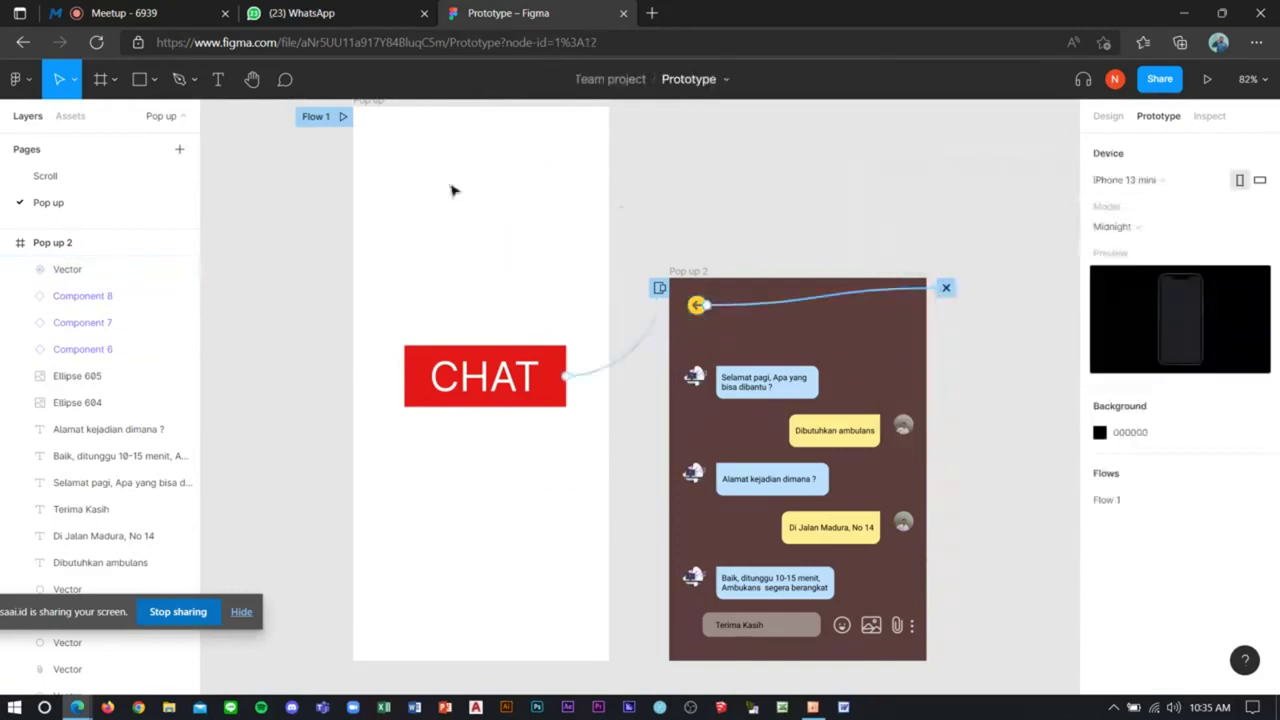
Step: Present the prototype, tap CHAT to show the chat overlay, then return to the editor
{"action": "left_click", "coordinate": [1207, 80]}
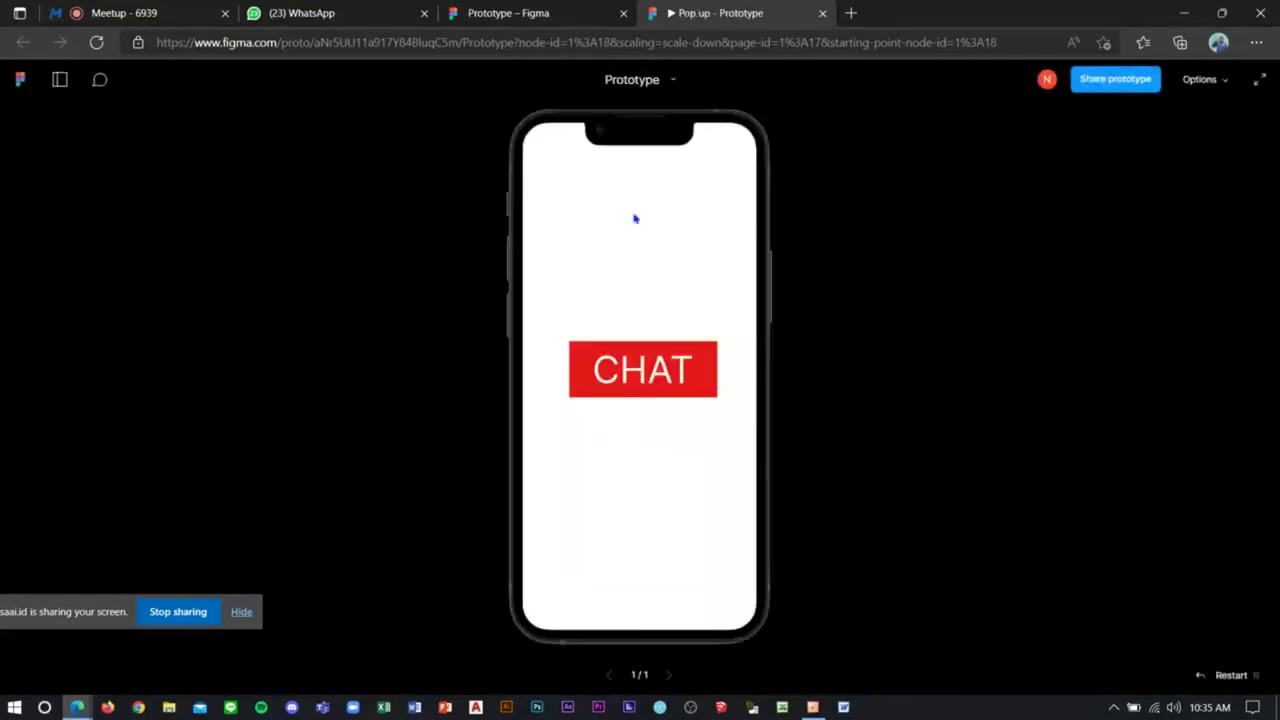
{"action": "left_click", "coordinate": [651, 369]}
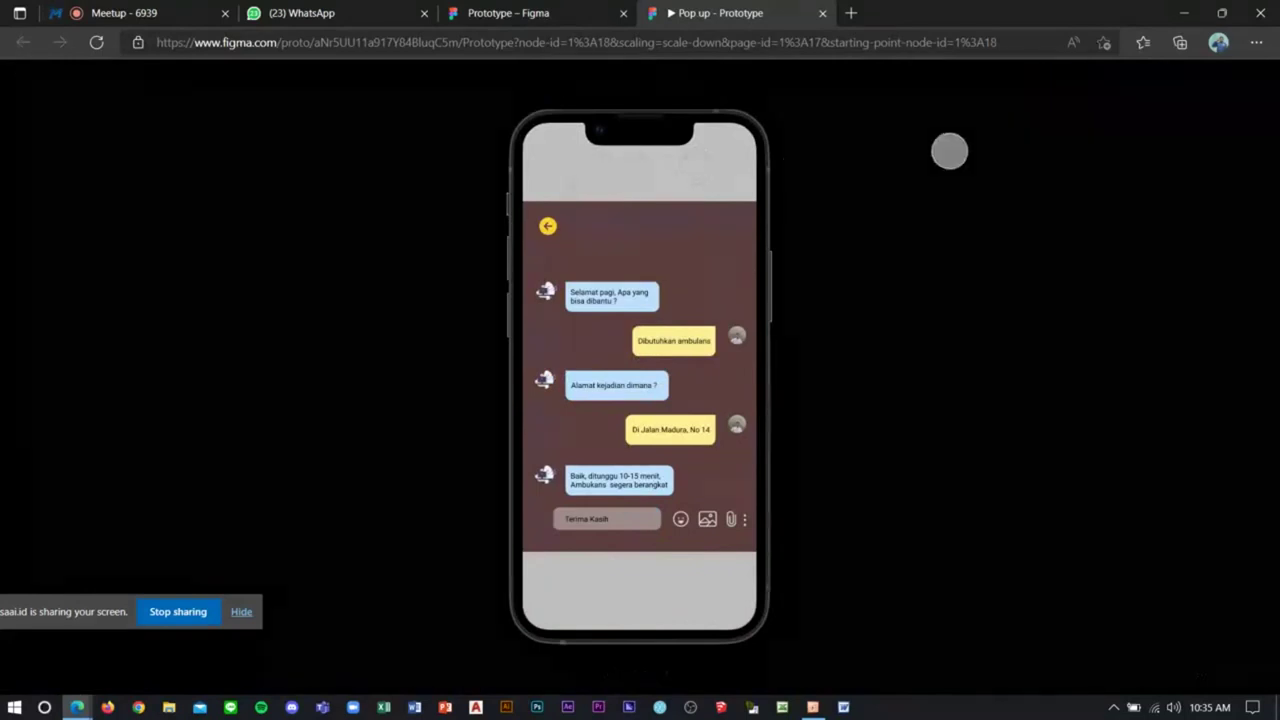
{"action": "left_click", "coordinate": [538, 16]}
Step: Turn off the CHAT overlay's background and preview the overlay without it
{"action": "left_click", "coordinate": [522, 368]}
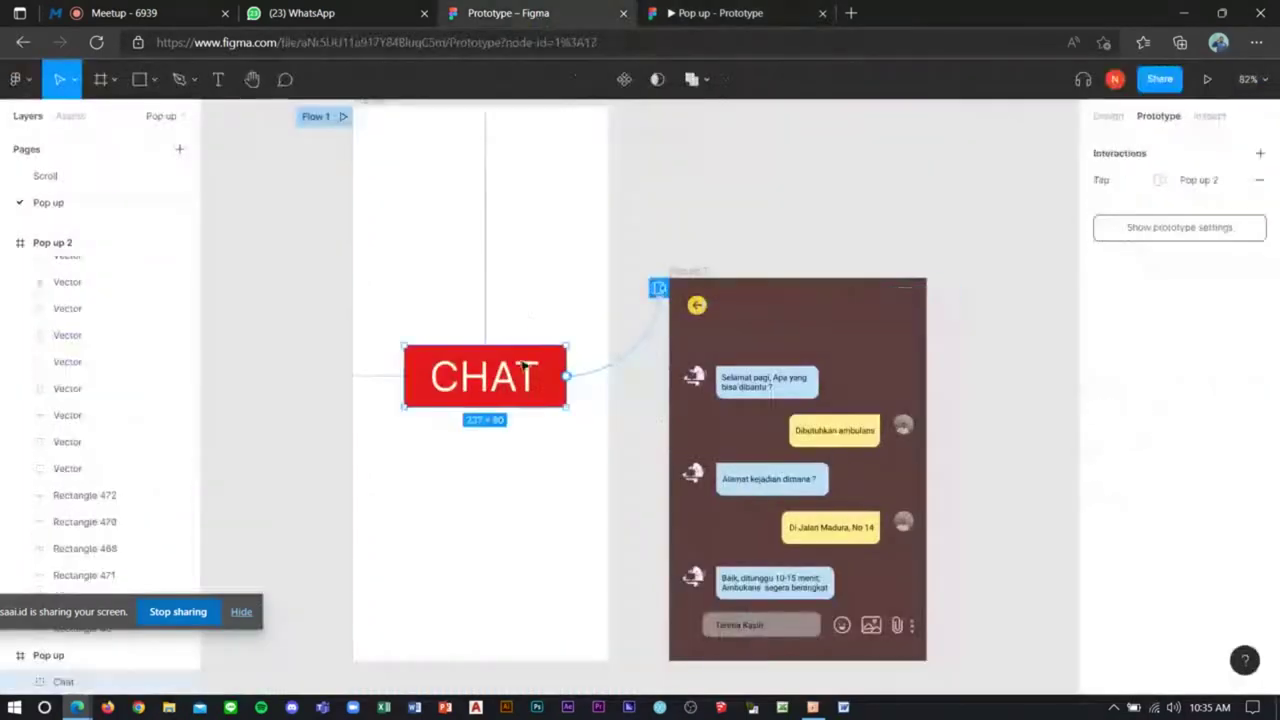
{"action": "left_click", "coordinate": [622, 368]}
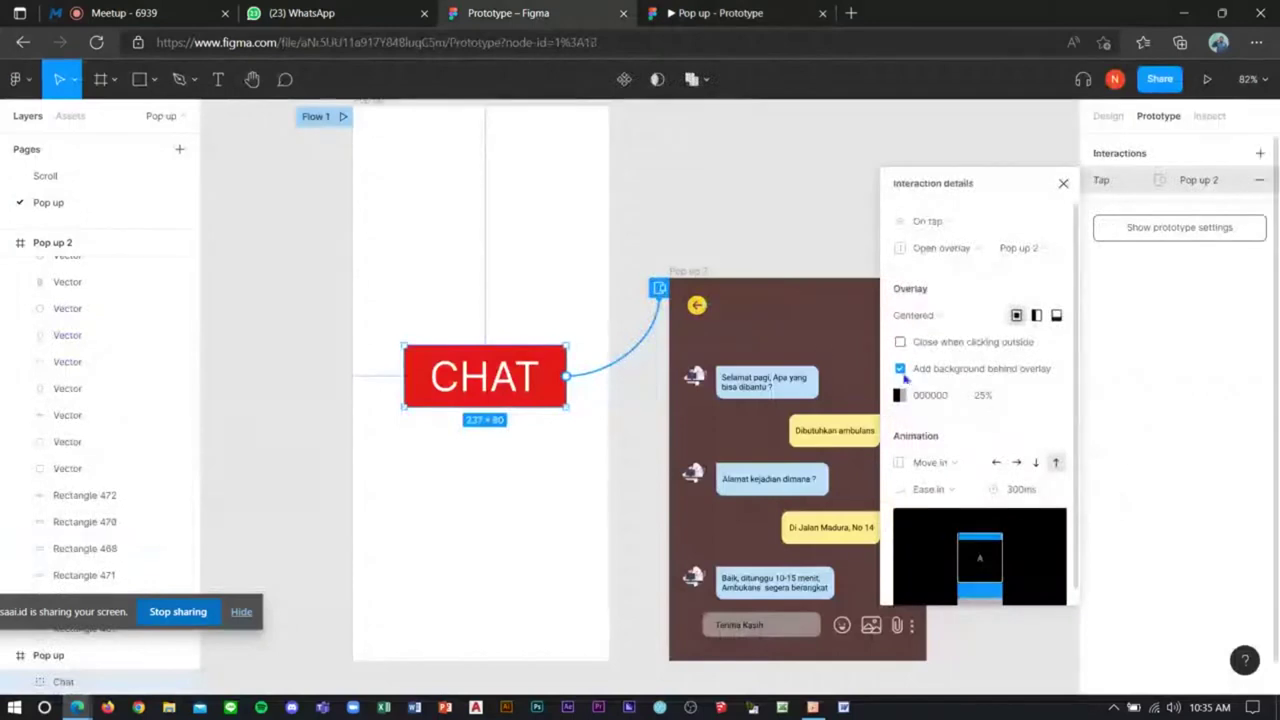
{"action": "left_click", "coordinate": [900, 369]}
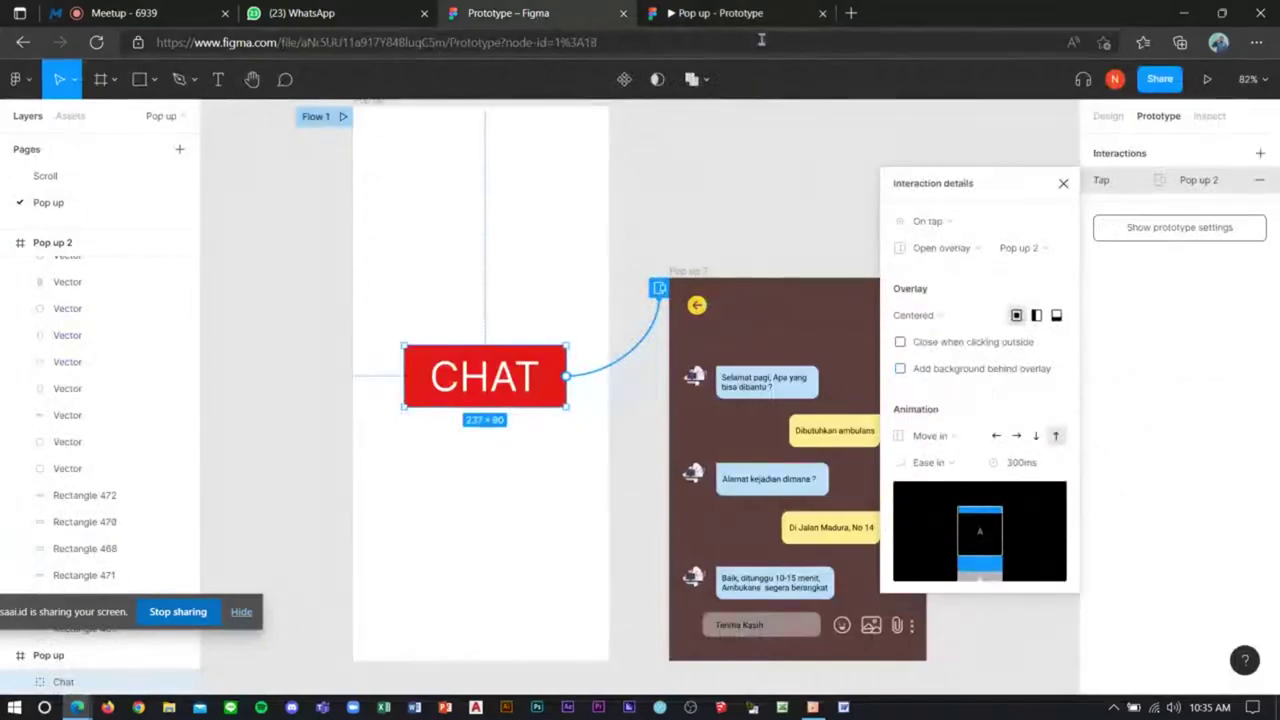
{"action": "left_click", "coordinate": [822, 13]}
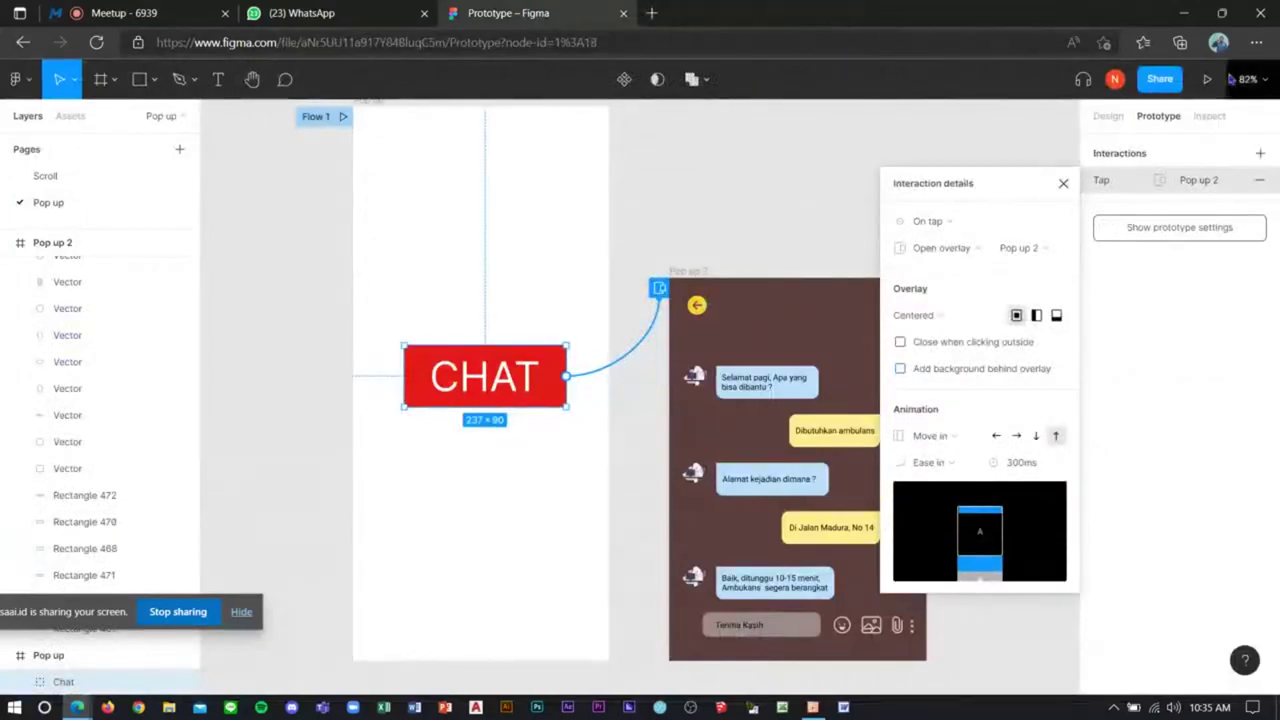
{"action": "left_click", "coordinate": [1207, 79]}
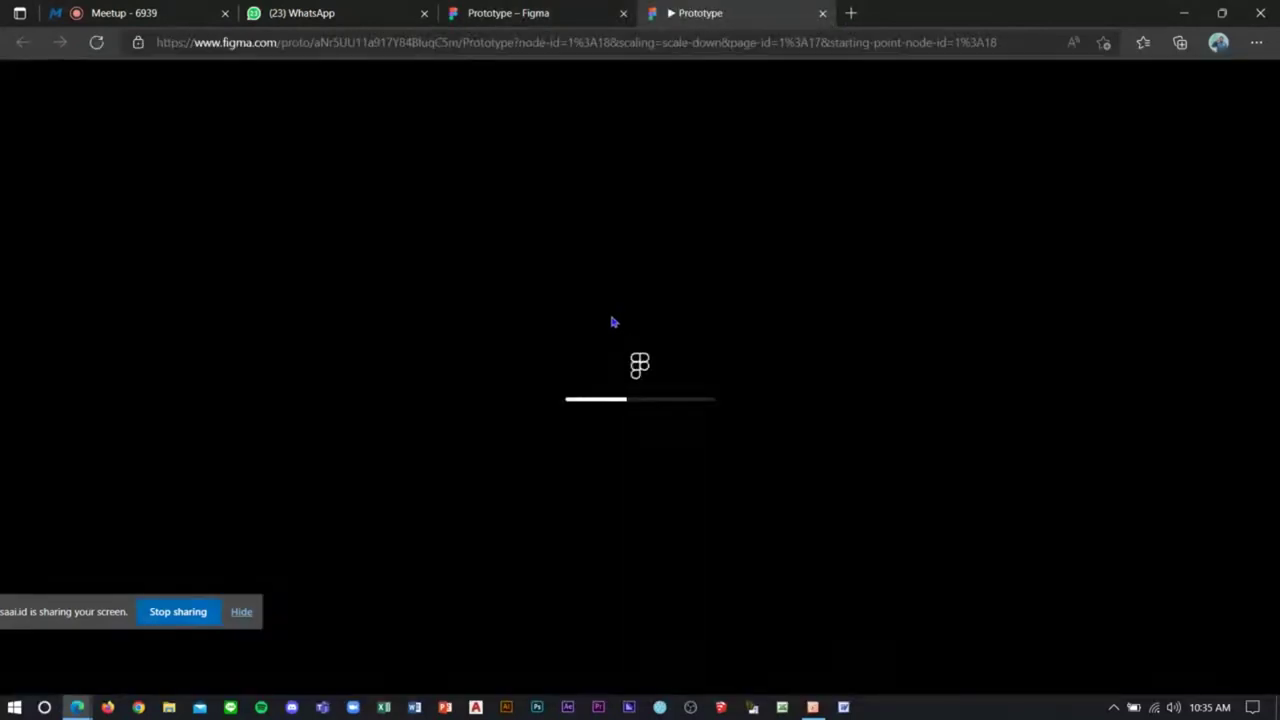
{"action": "left_click", "coordinate": [640, 355]}
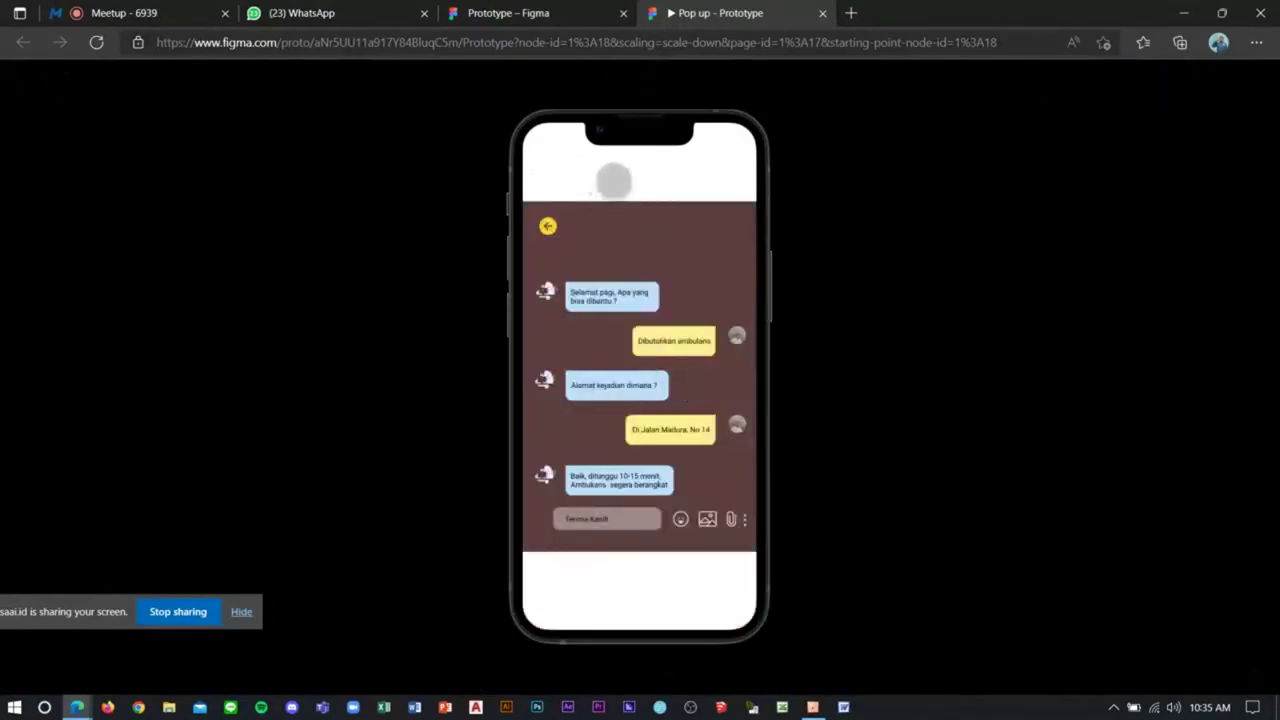
{"action": "left_click", "coordinate": [548, 15]}
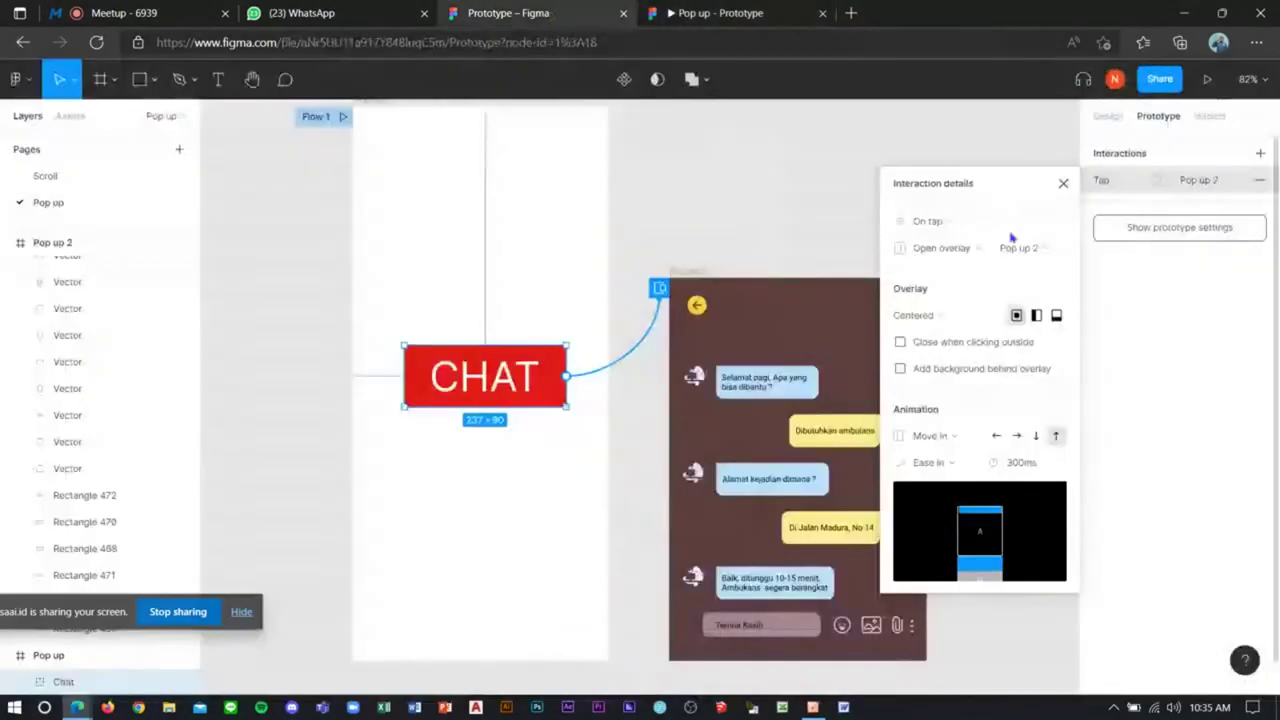
Step: Compare the overlay with and without its background in preview, leaving the background on
{"action": "left_click", "coordinate": [972, 370]}
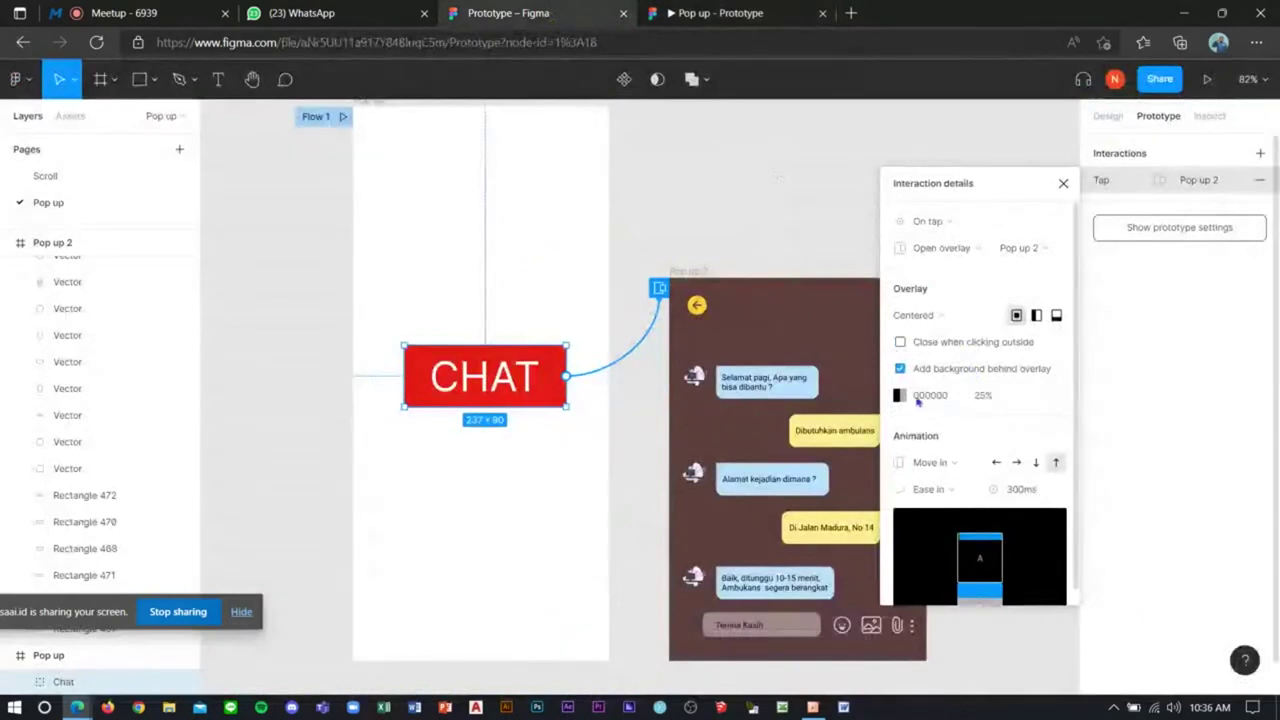
{"action": "left_click", "coordinate": [744, 10]}
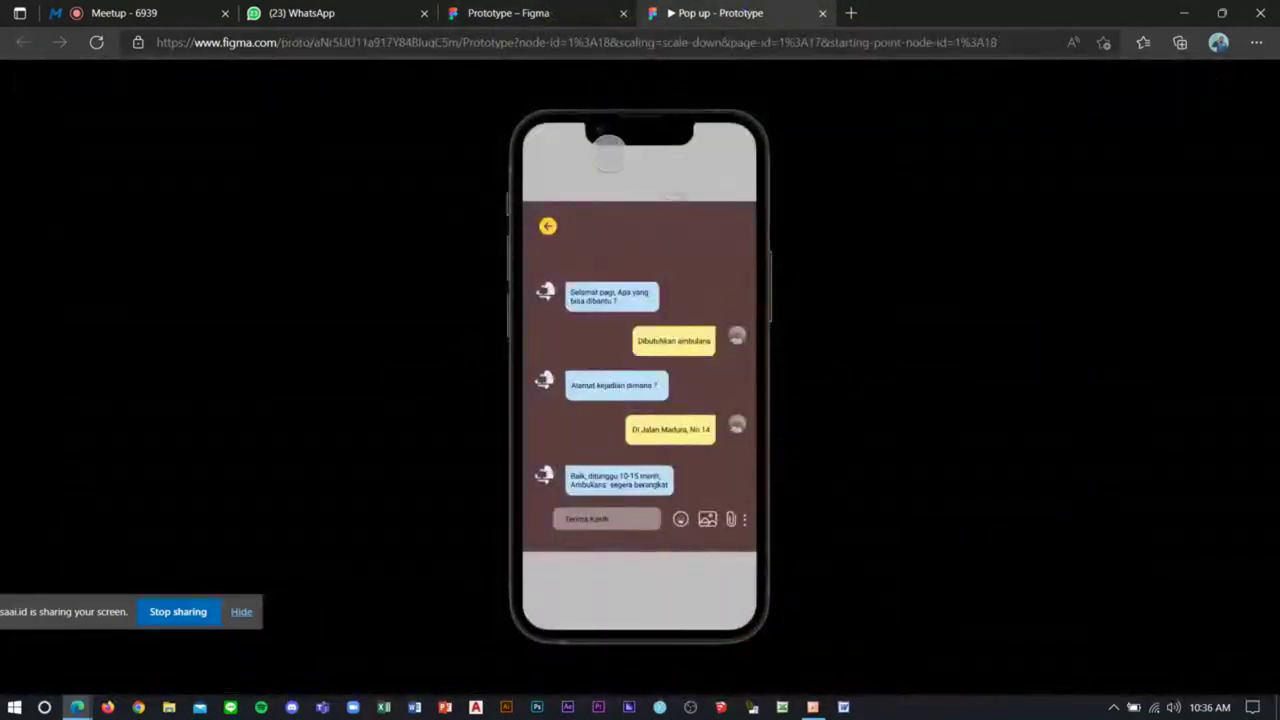
{"action": "left_click", "coordinate": [510, 16]}
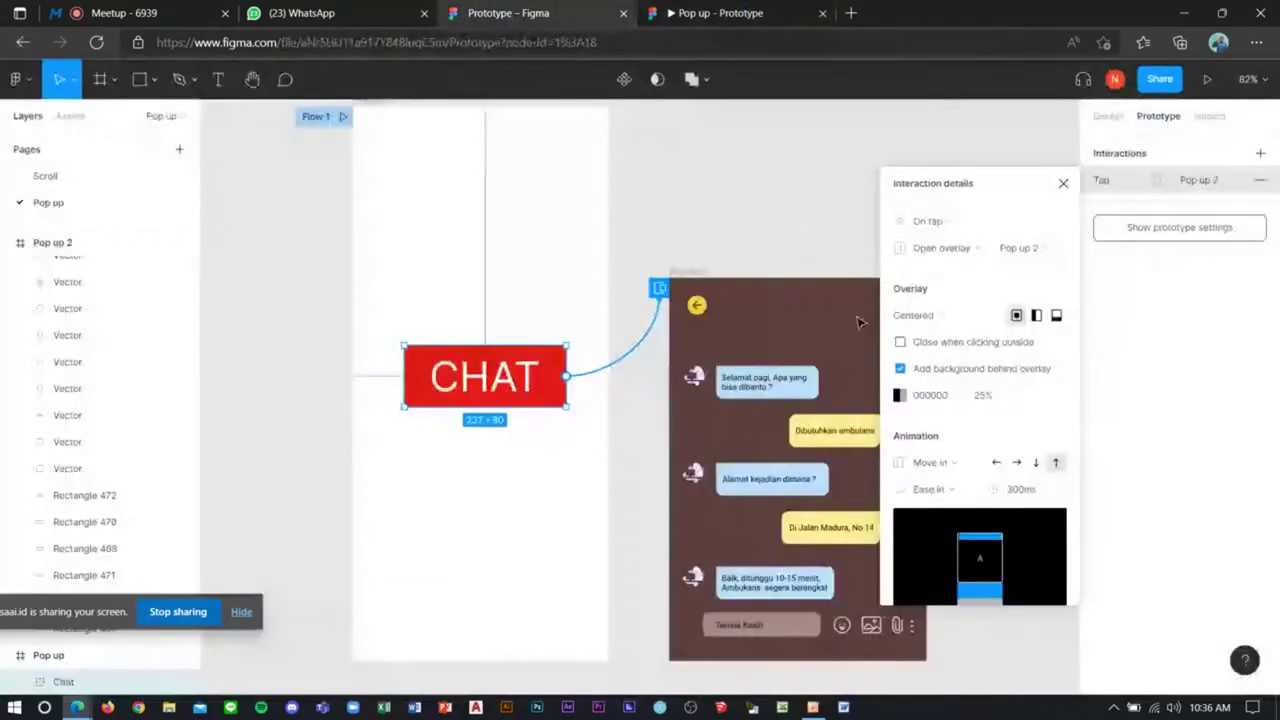
{"action": "left_click", "coordinate": [900, 368]}
{"action": "left_click", "coordinate": [734, 20]}
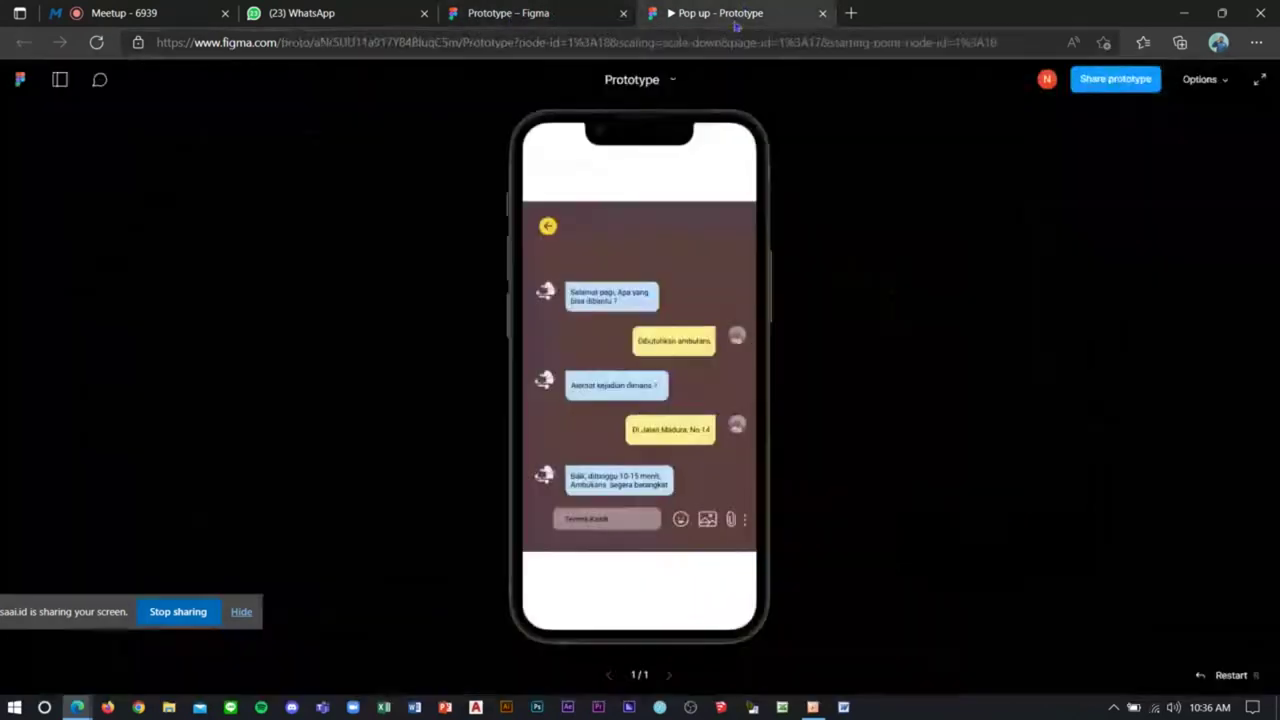
{"action": "left_click", "coordinate": [572, 28]}
{"action": "left_click", "coordinate": [900, 368]}
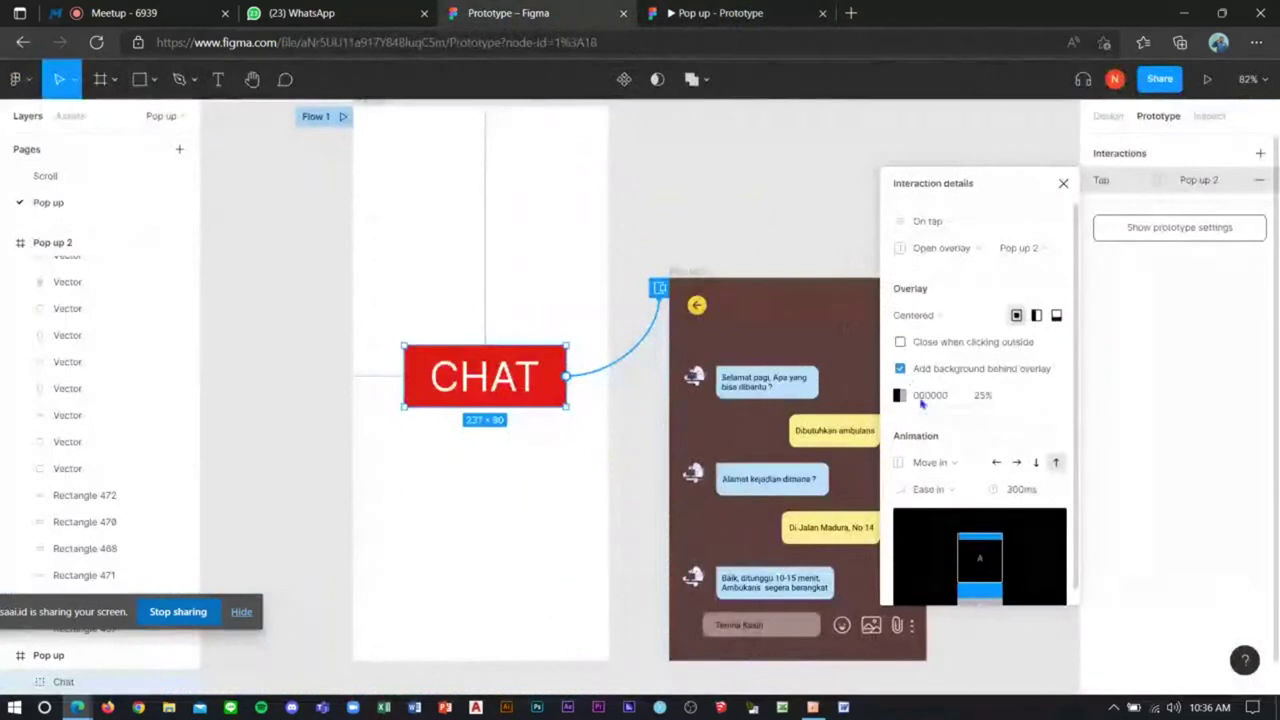
Step: Make the overlay background red, check it in preview, and close the interaction details
{"action": "left_click", "coordinate": [900, 395]}
{"action": "left_click_drag", "start_coordinate": [836, 366], "coordinate": [841, 330]}
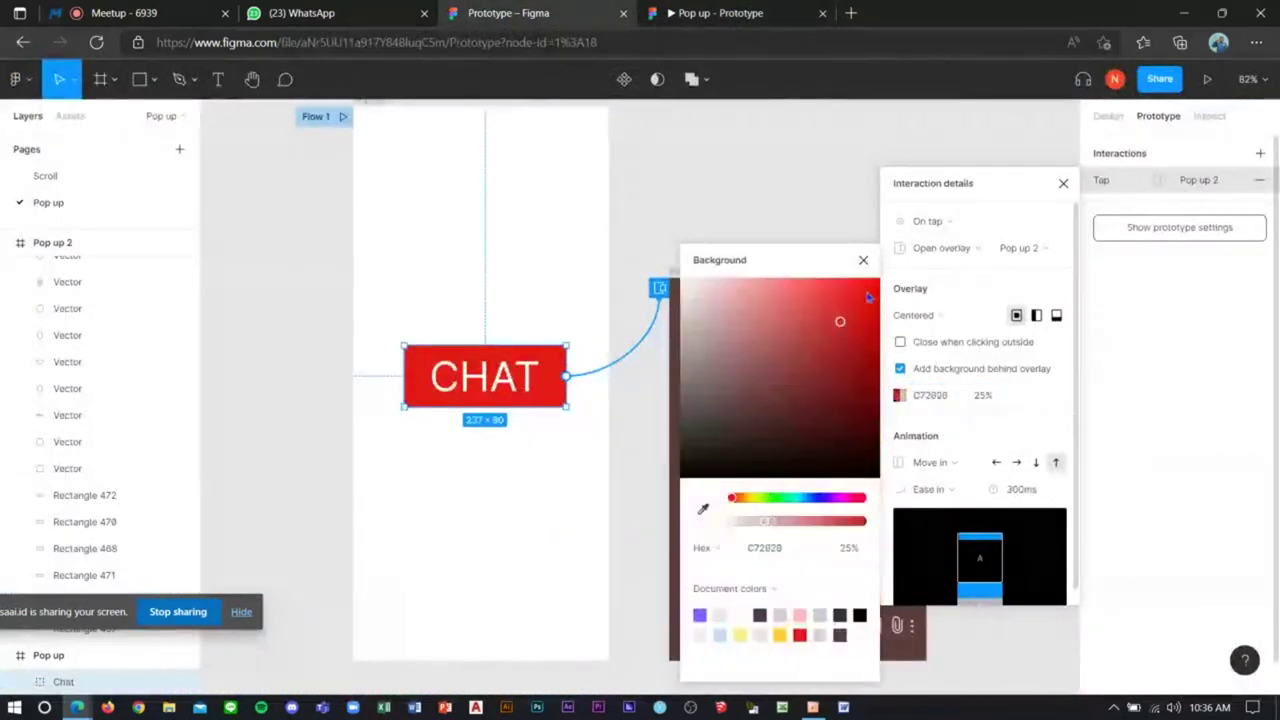
{"action": "left_click", "coordinate": [864, 261]}
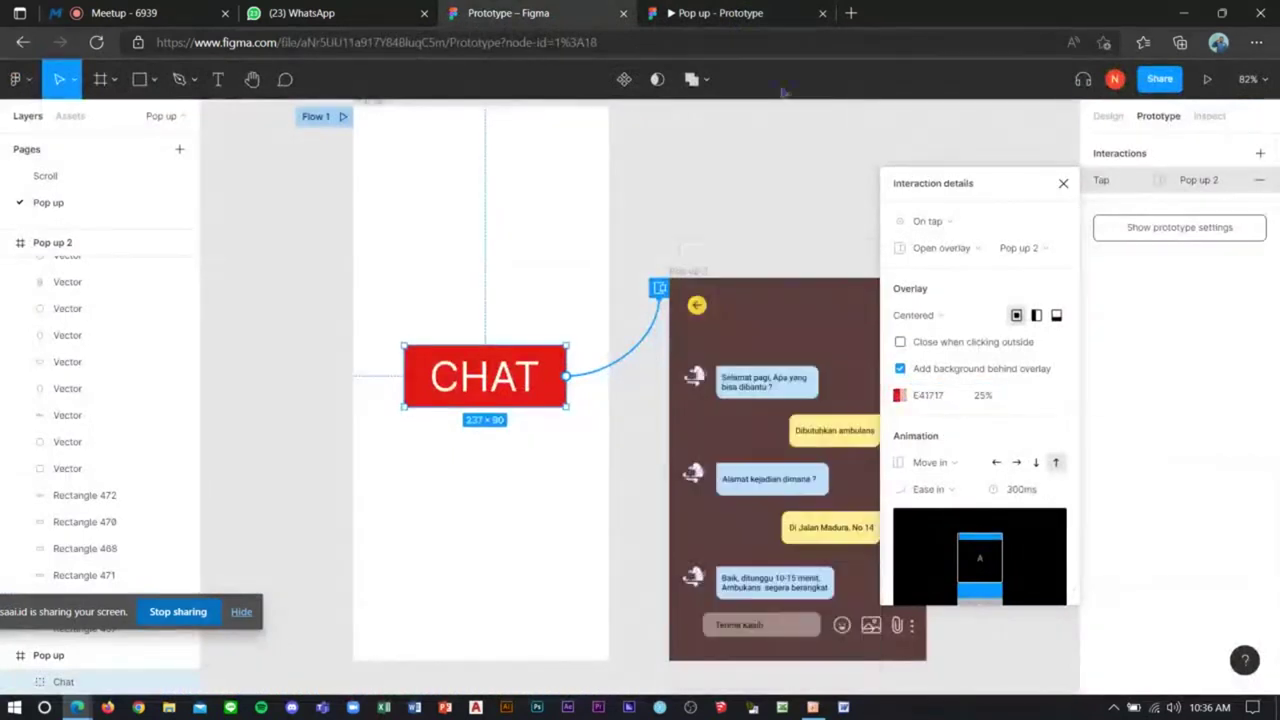
{"action": "left_click", "coordinate": [738, 14]}
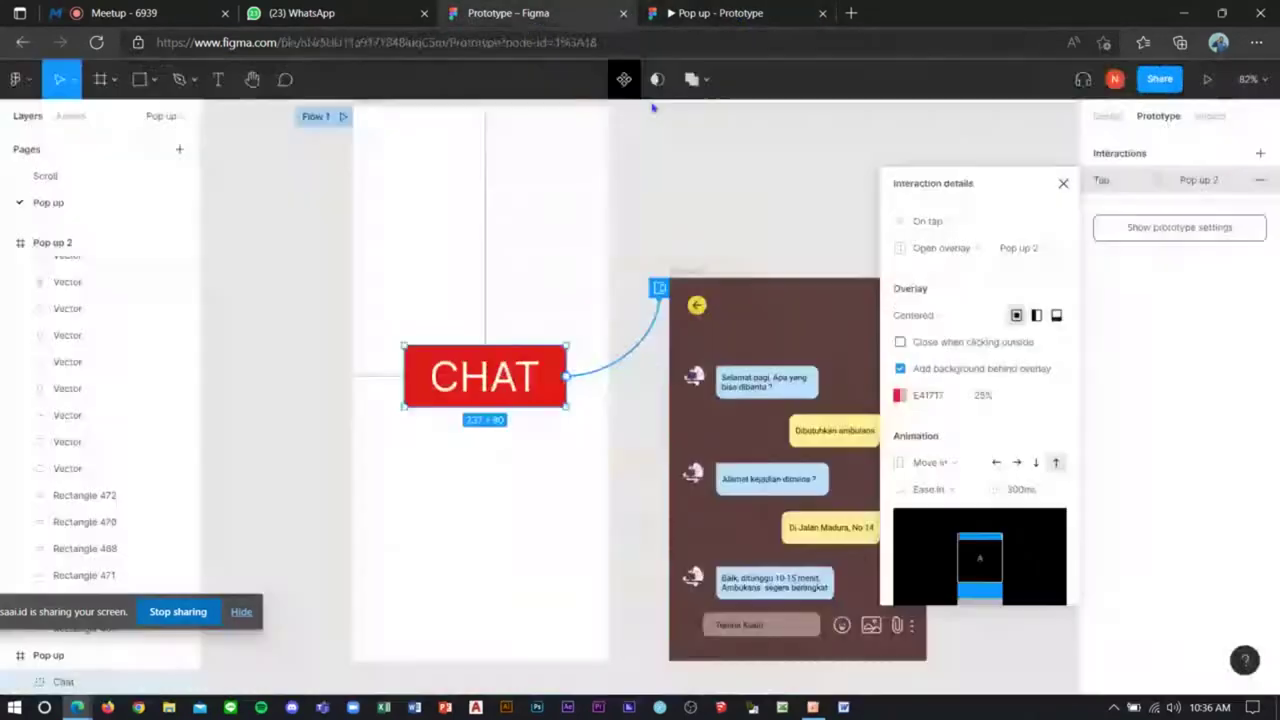
{"action": "left_click", "coordinate": [500, 13]}
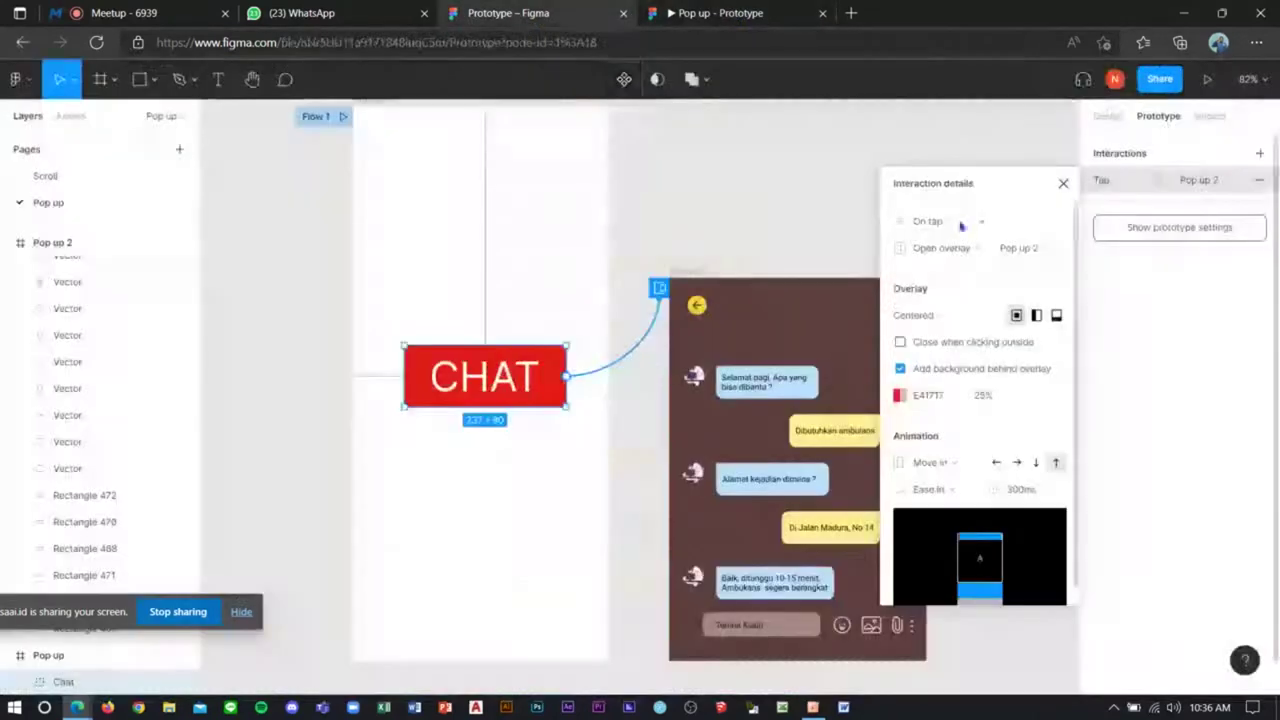
{"action": "left_click", "coordinate": [1063, 184]}
Step: In the preview, close the chat overlay, reopen it with CHAT, go back, then return to editing
{"action": "left_click", "coordinate": [755, 14]}
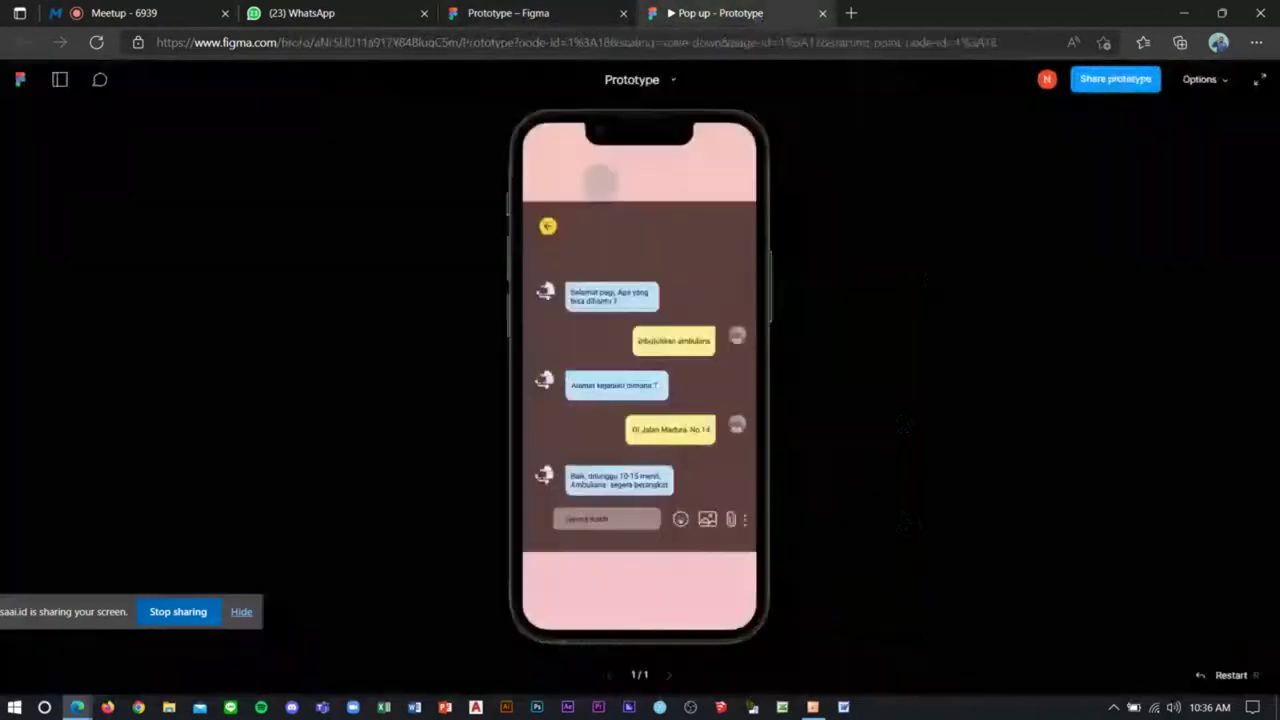
{"action": "left_click", "coordinate": [560, 222]}
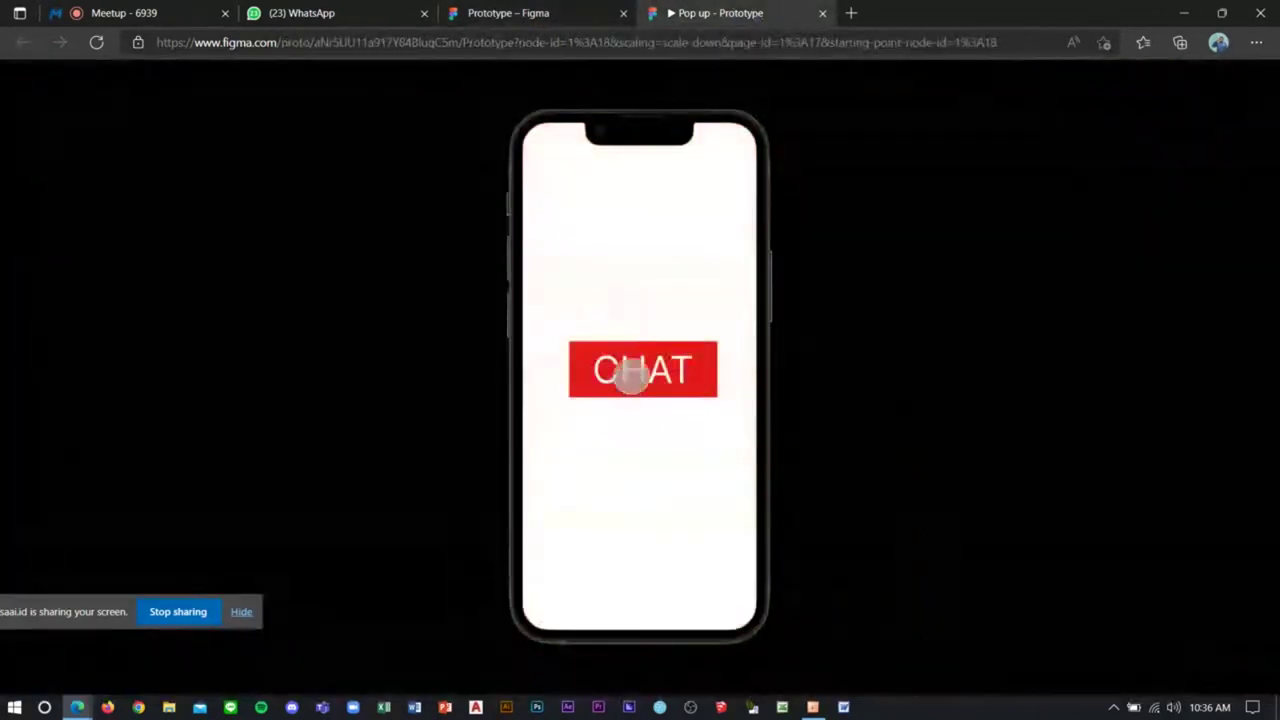
{"action": "left_click", "coordinate": [620, 362]}
{"action": "left_click", "coordinate": [548, 224]}
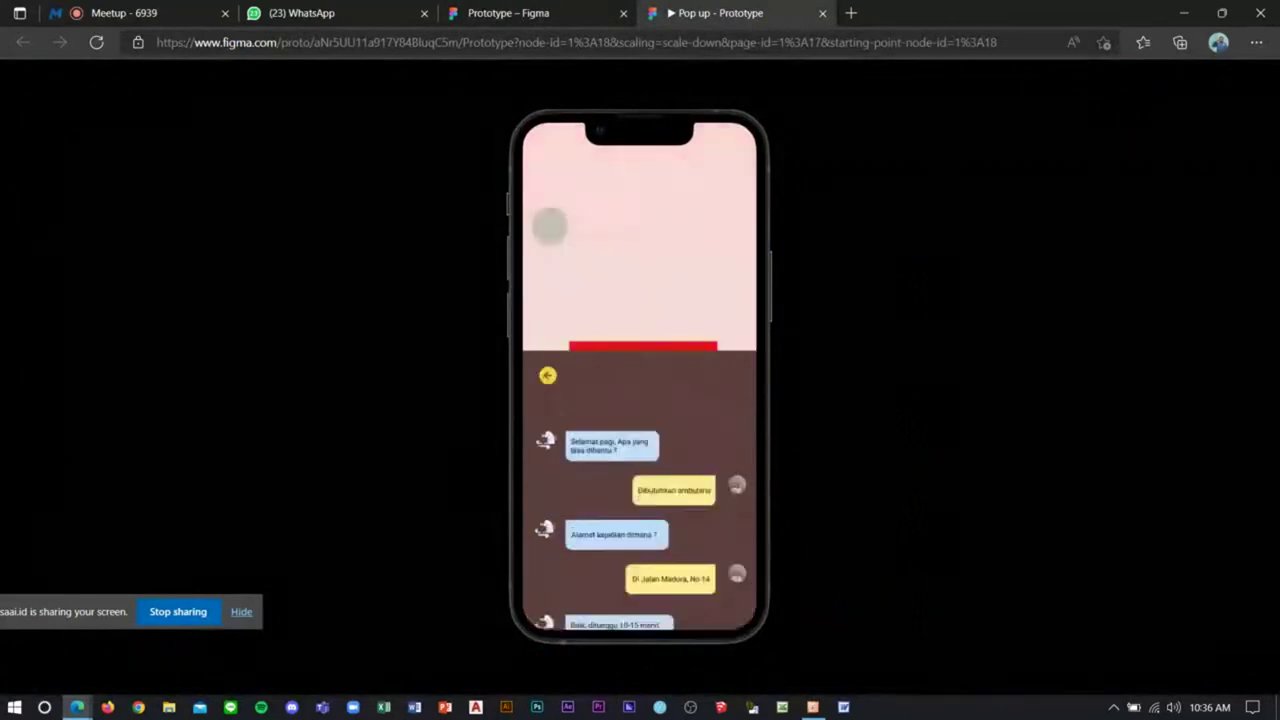
{"action": "left_click", "coordinate": [546, 16]}
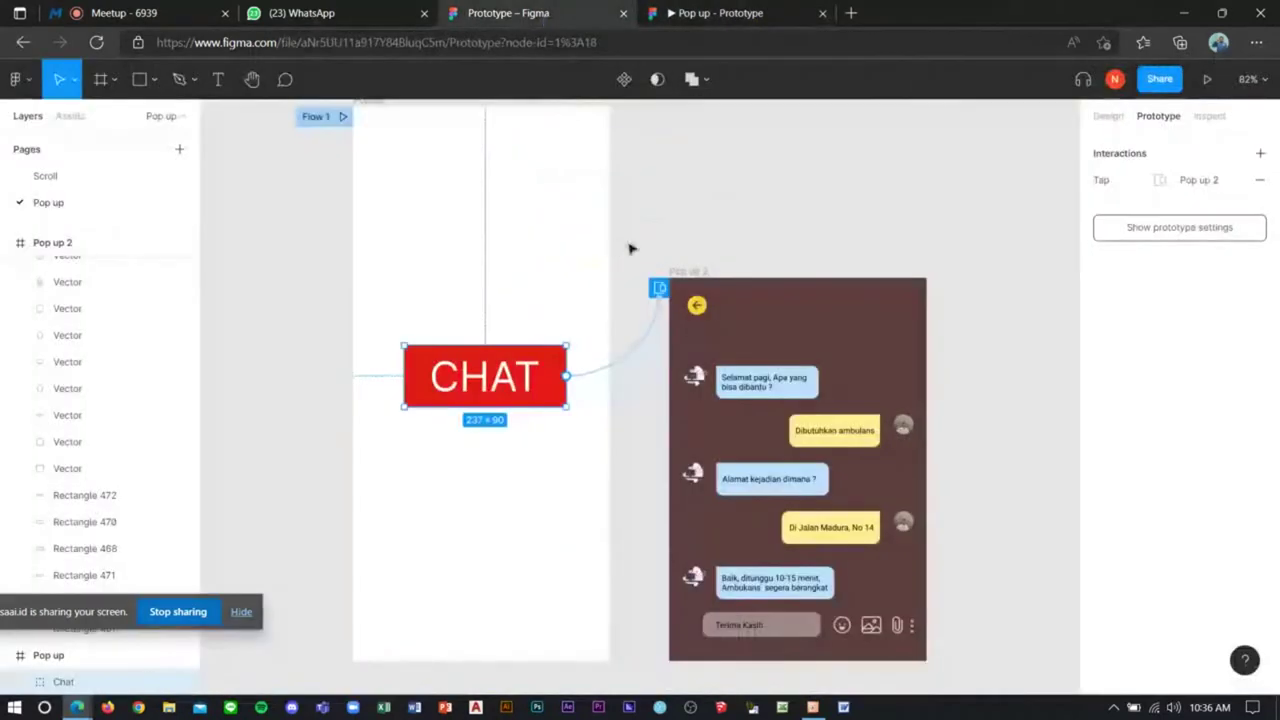
Step: Add a new page named New after visiting the Scroll page
{"action": "scroll", "coordinate": [757, 177], "scroll_direction": "down", "scroll_amount": 3}
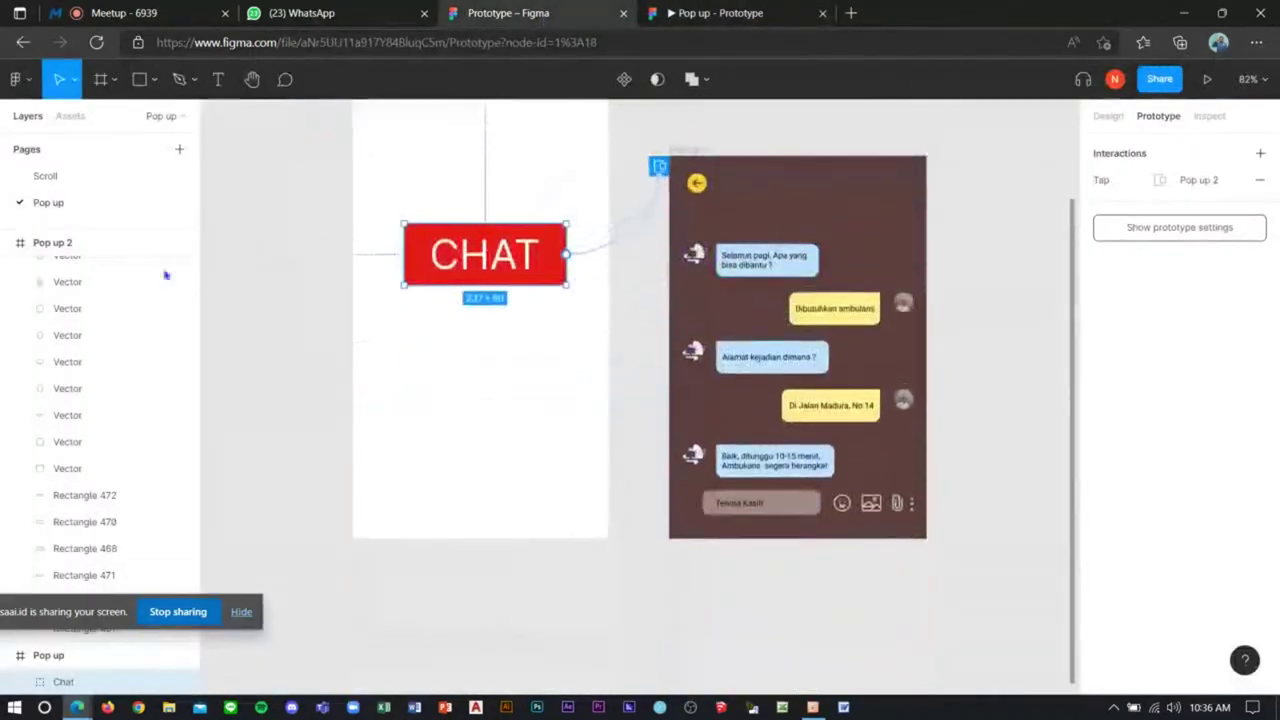
{"action": "scroll", "coordinate": [166, 275], "scroll_direction": "up", "scroll_amount": 2}
{"action": "scroll", "coordinate": [111, 266], "scroll_direction": "up", "scroll_amount": 3}
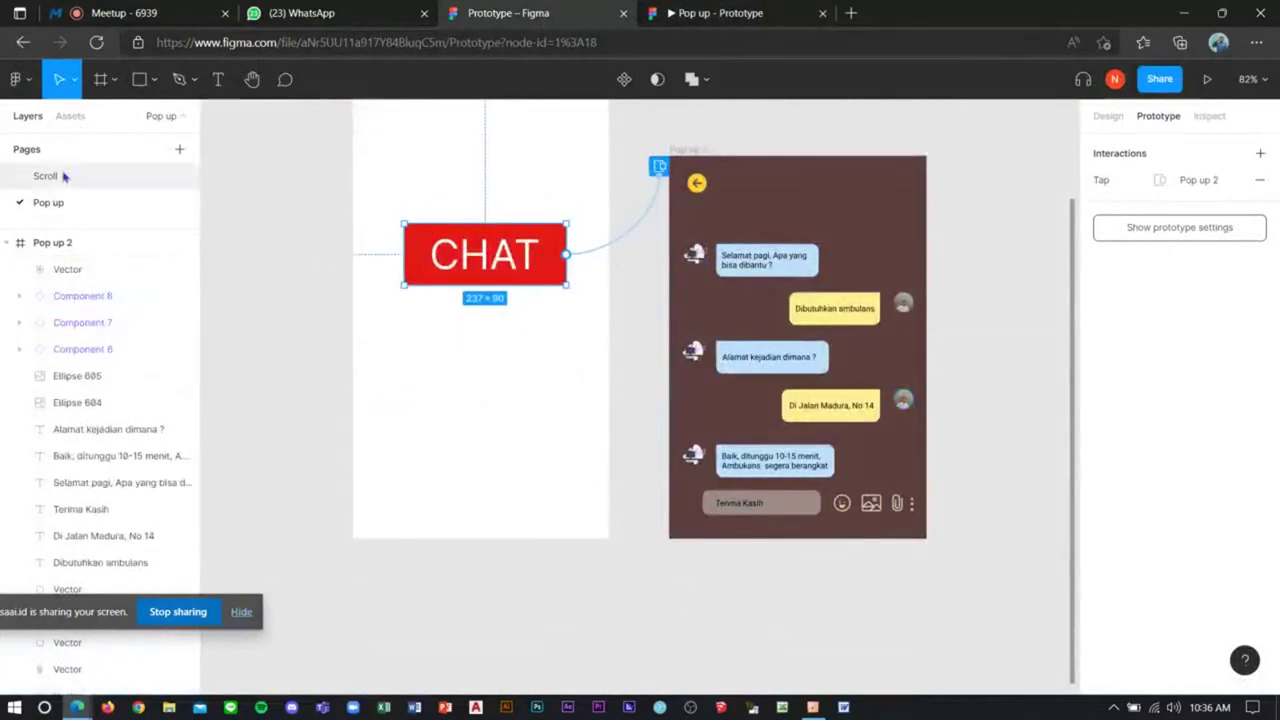
{"action": "left_click", "coordinate": [72, 175]}
{"action": "left_click", "coordinate": [179, 148]}
{"action": "type", "text": "New"}
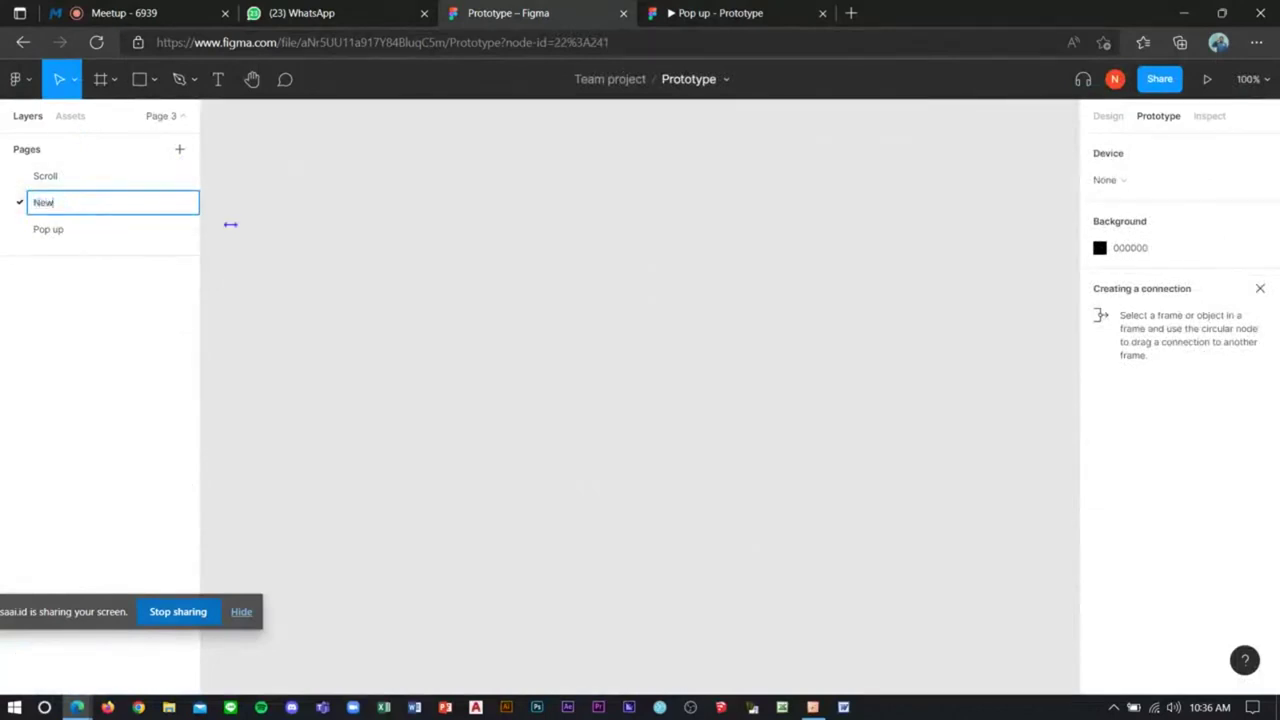
{"action": "key", "text": "Return"}
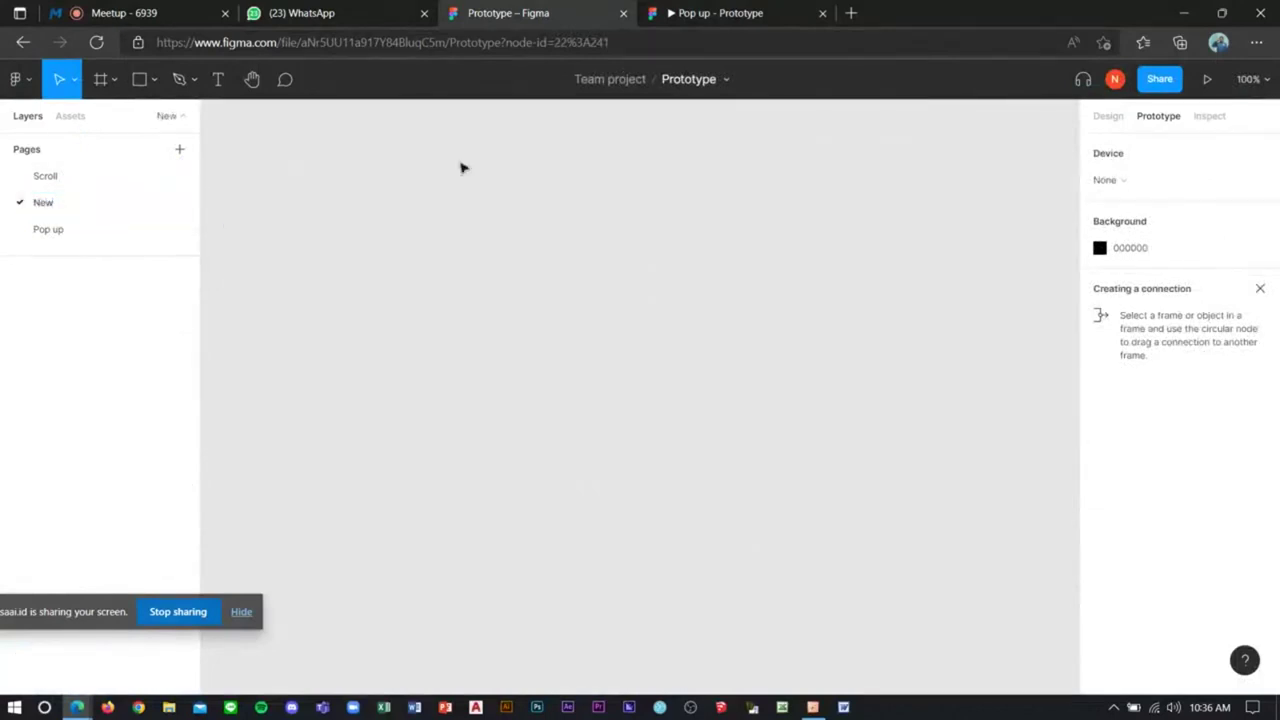
Step: Place a 320 × 568 iPhone SE frame on page New and move it left
{"action": "left_click", "coordinate": [150, 92]}
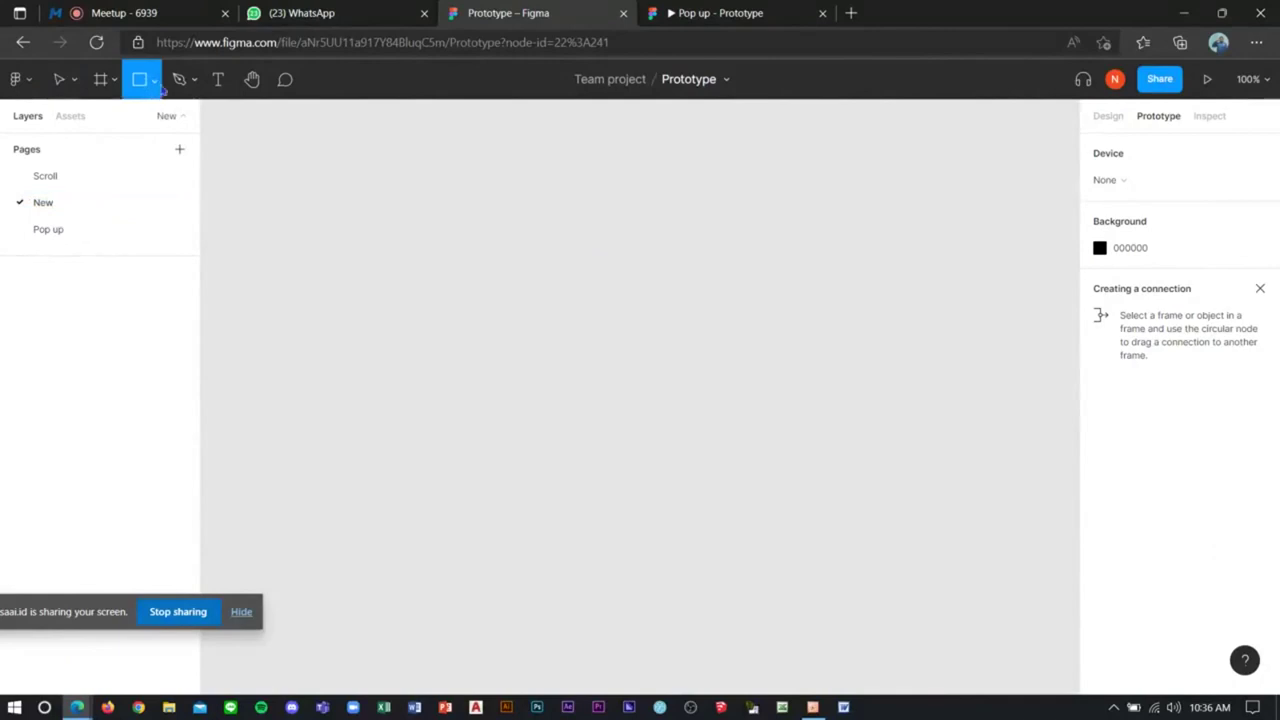
{"action": "left_click", "coordinate": [158, 86]}
{"action": "left_click", "coordinate": [114, 79]}
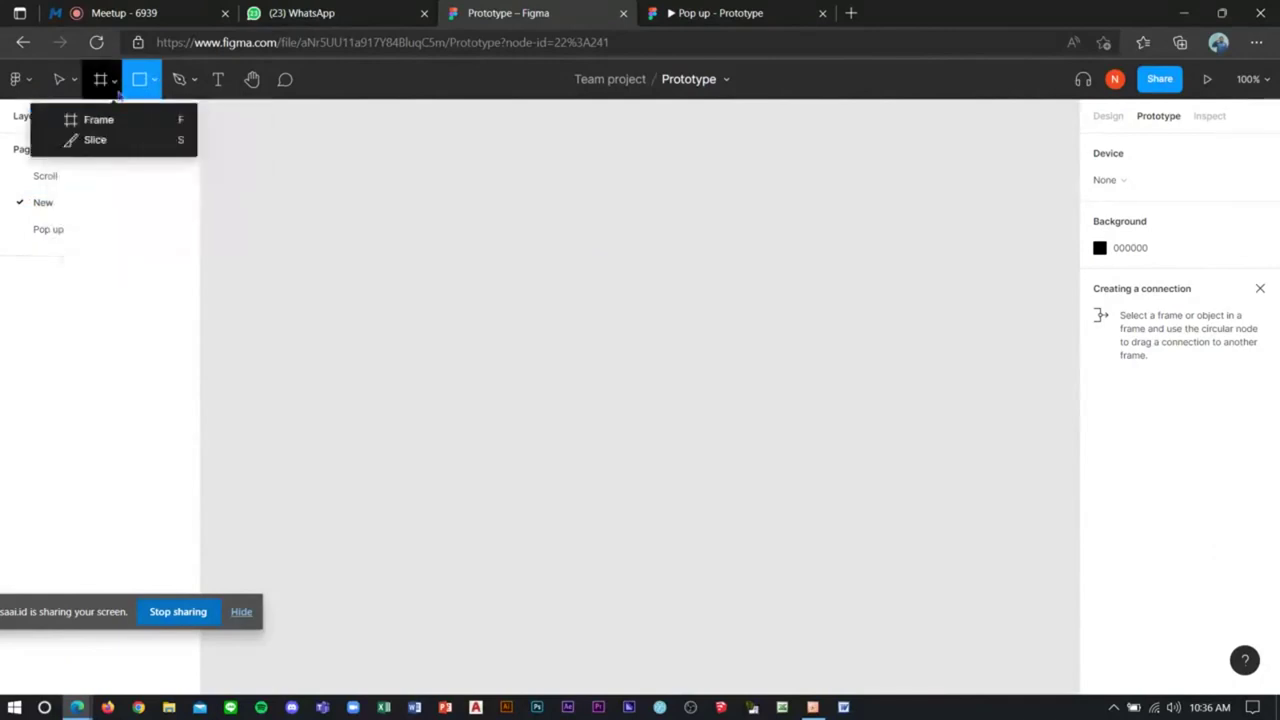
{"action": "left_click", "coordinate": [100, 118]}
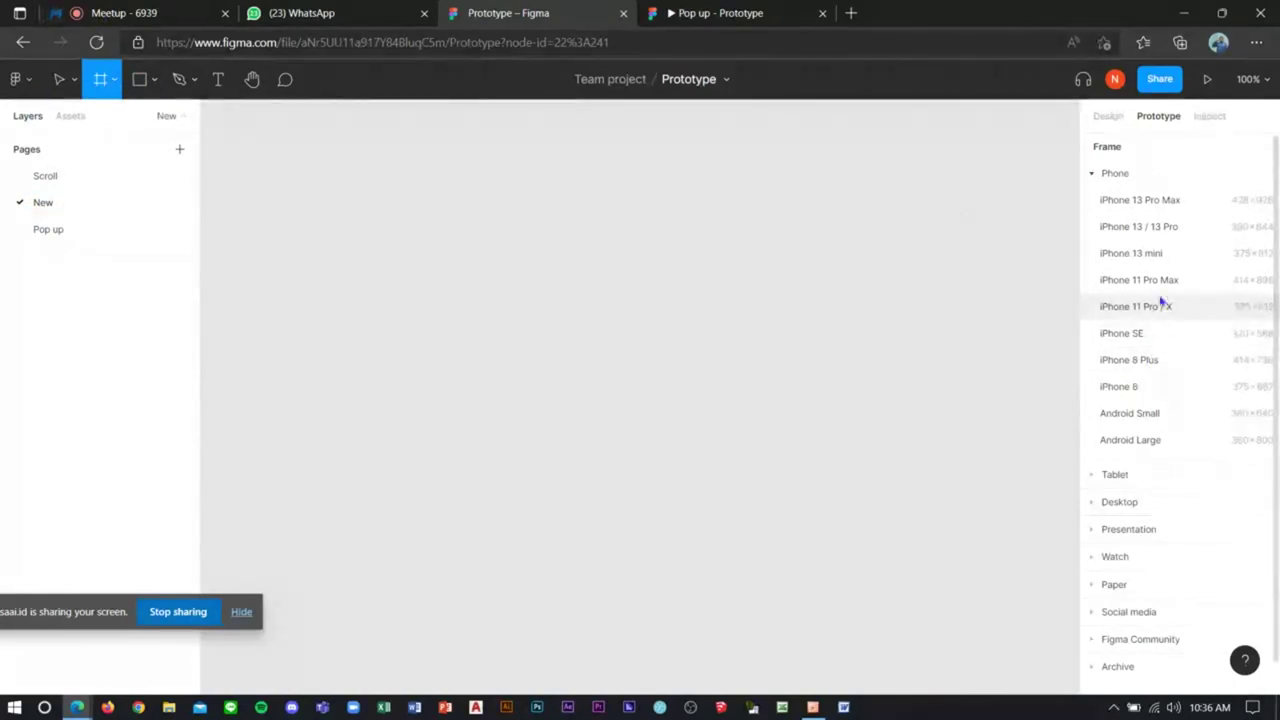
{"action": "left_click", "coordinate": [1121, 333]}
{"action": "left_click_drag", "start_coordinate": [737, 314], "coordinate": [617, 286]}
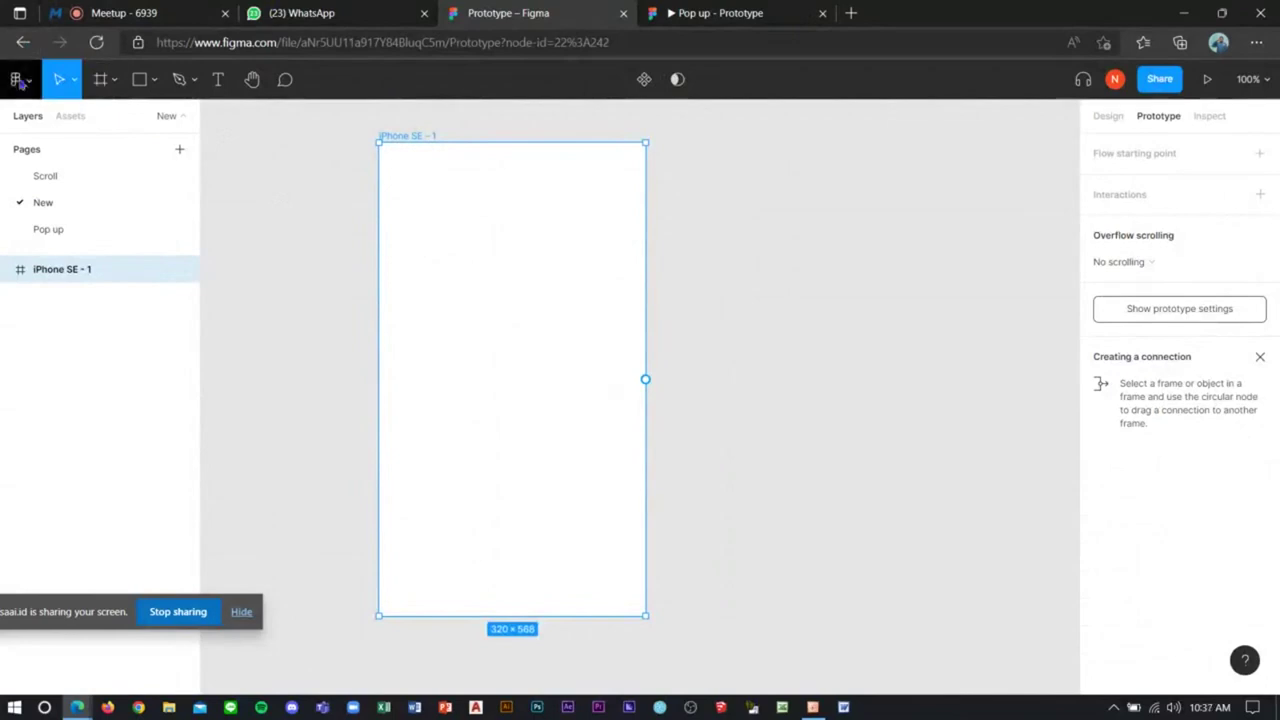
Step: Scroll the canvas and browse the shape tools, leaving Rectangle selected
{"action": "scroll", "coordinate": [429, 246], "scroll_direction": "right", "scroll_amount": 2}
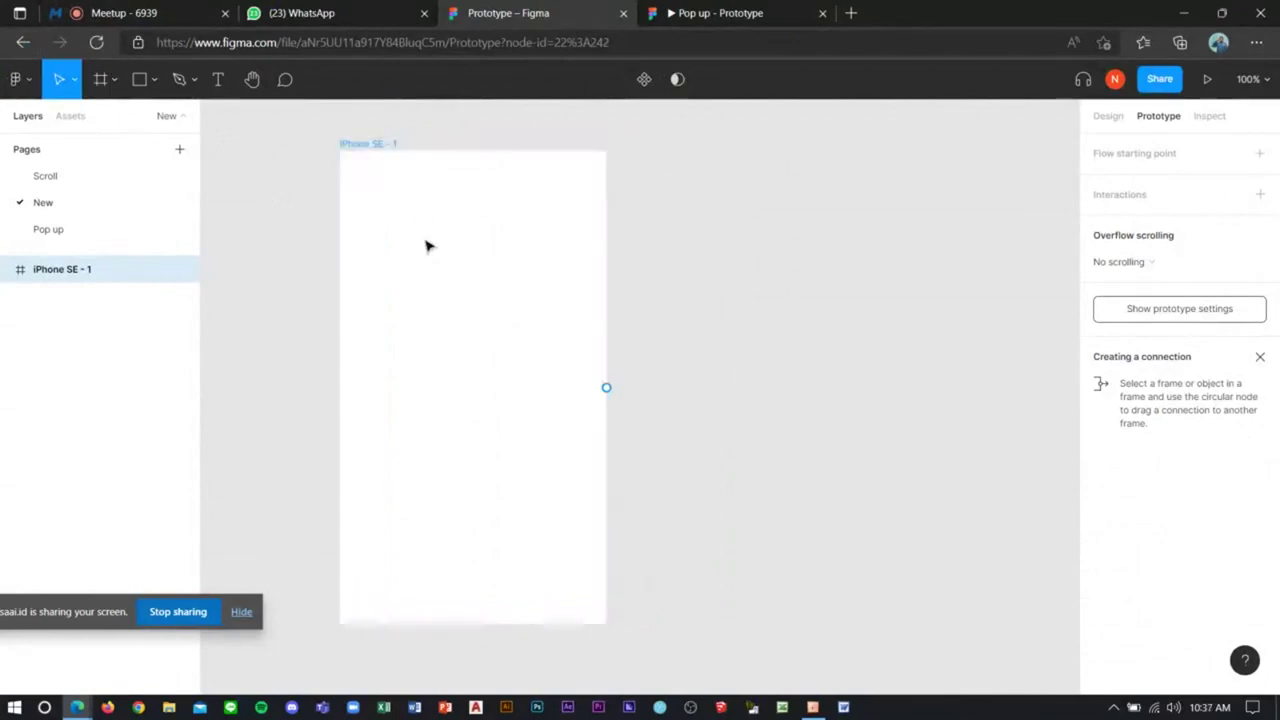
{"action": "scroll", "coordinate": [500, 222], "scroll_direction": "up", "scroll_amount": 1}
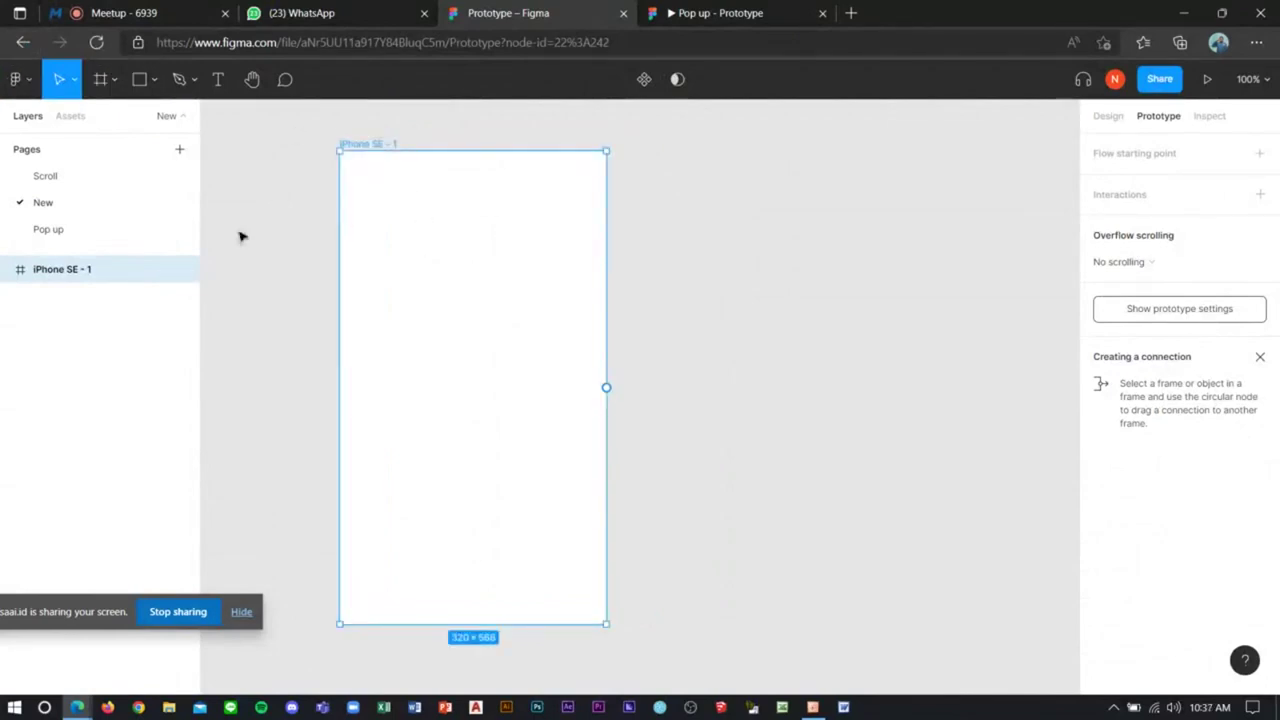
{"action": "left_click", "coordinate": [140, 80]}
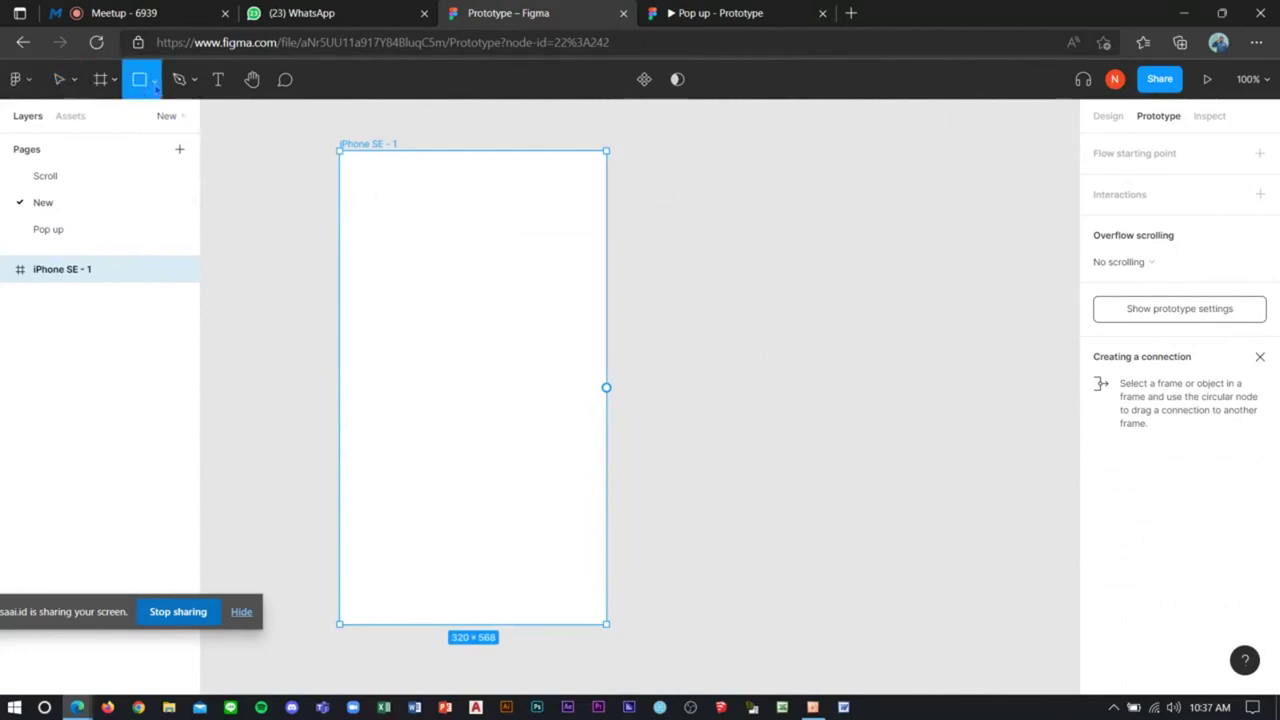
{"action": "left_click", "coordinate": [155, 85]}
{"action": "left_click", "coordinate": [149, 120]}
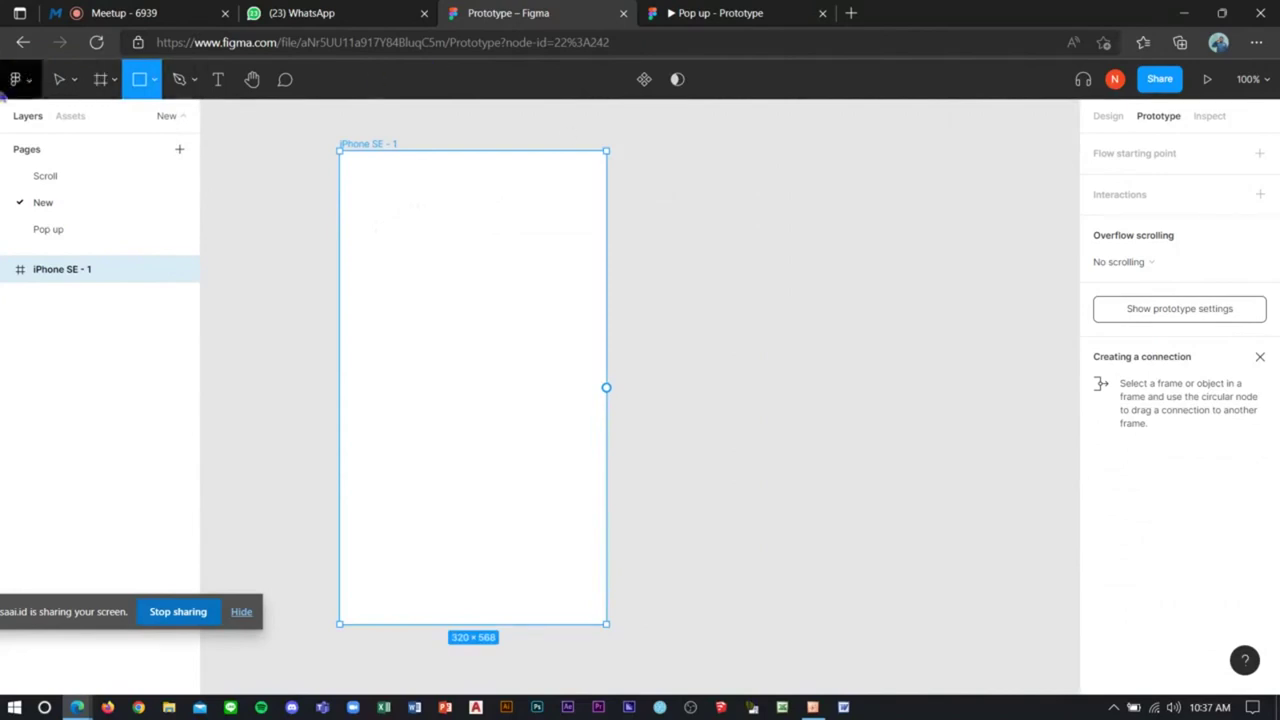
{"action": "left_click", "coordinate": [16, 84]}
Step: Open Scrum Project from the Team project and view its Design page of iPhone 11 Pro Max screens
{"action": "left_click", "coordinate": [61, 121]}
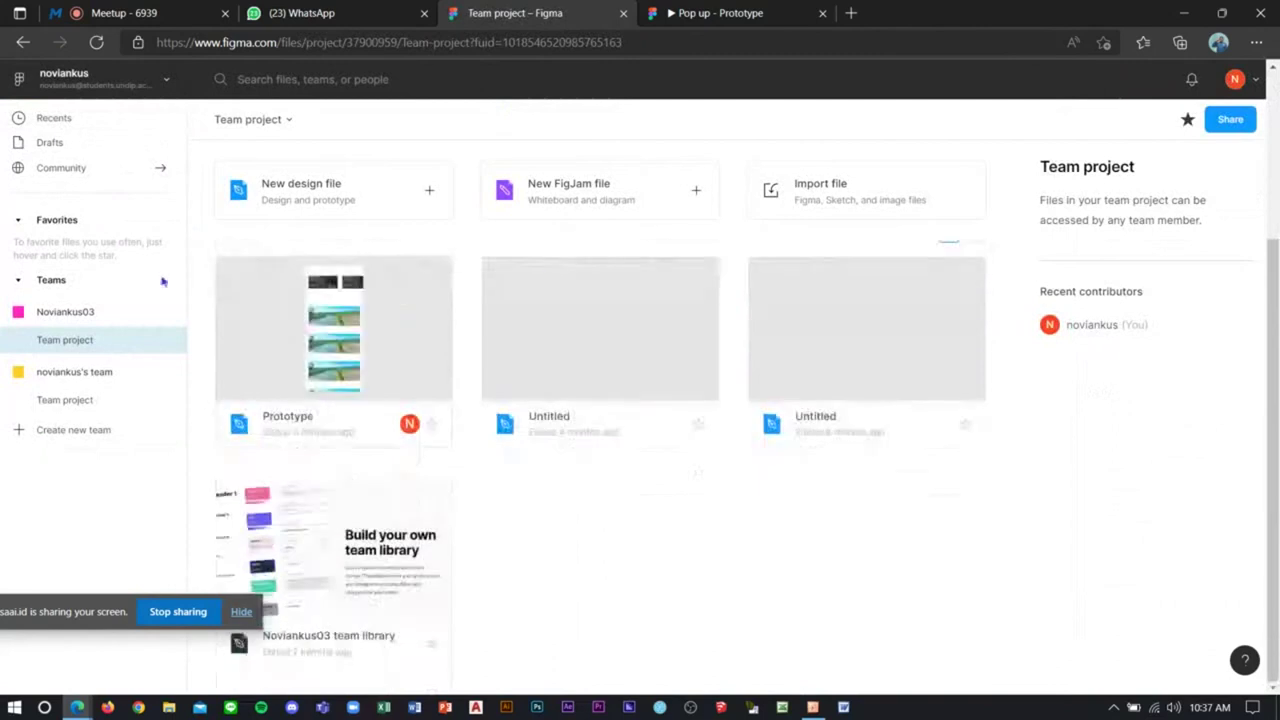
{"action": "left_click", "coordinate": [60, 402]}
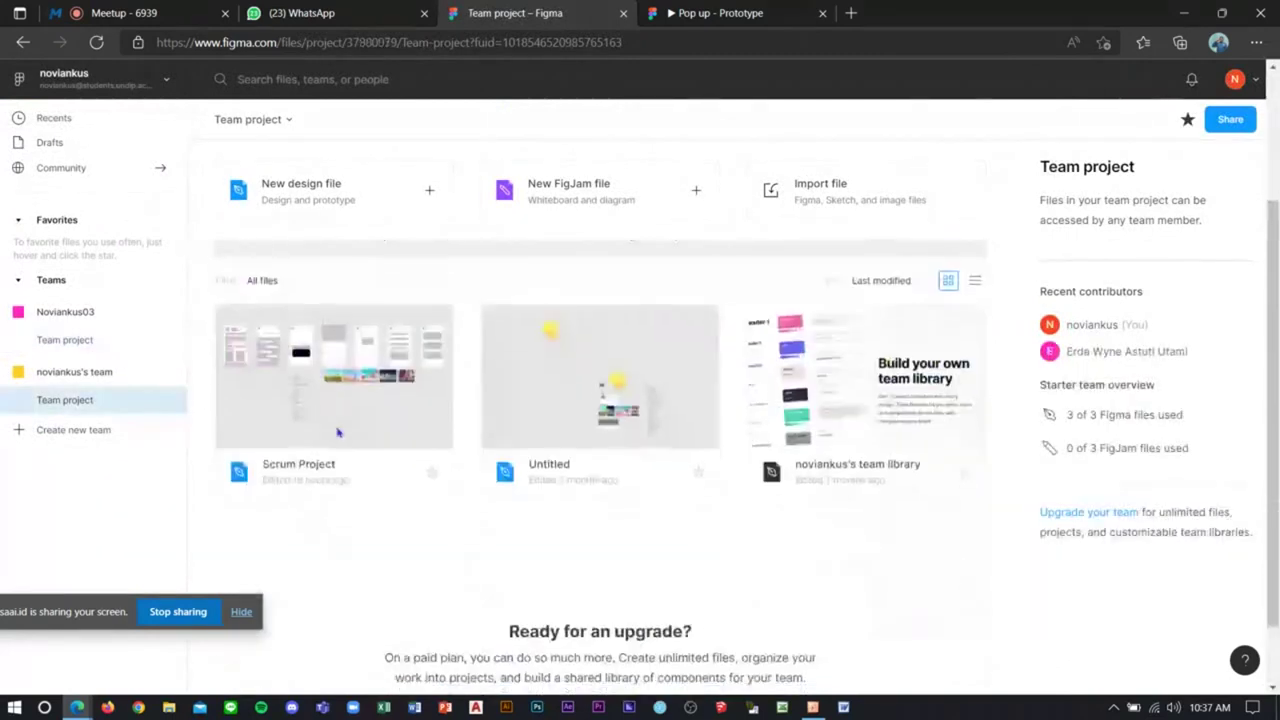
{"action": "double_click", "coordinate": [338, 432]}
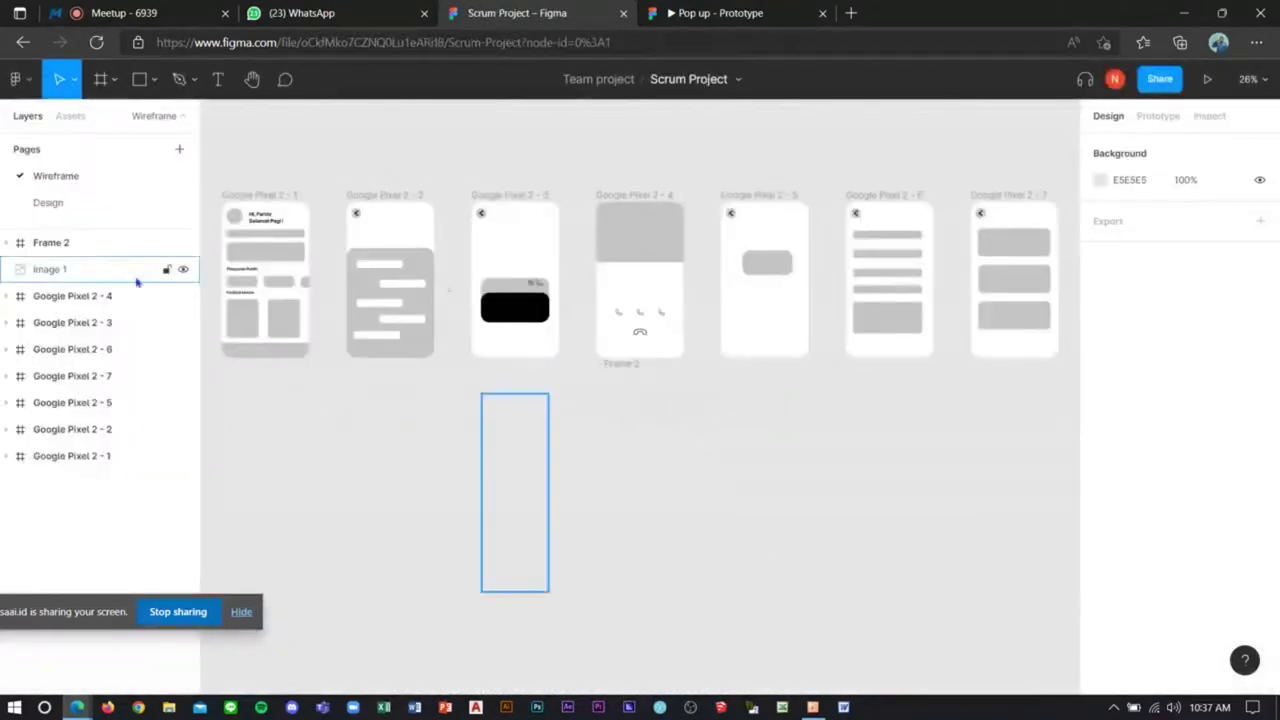
{"action": "left_click", "coordinate": [48, 202]}
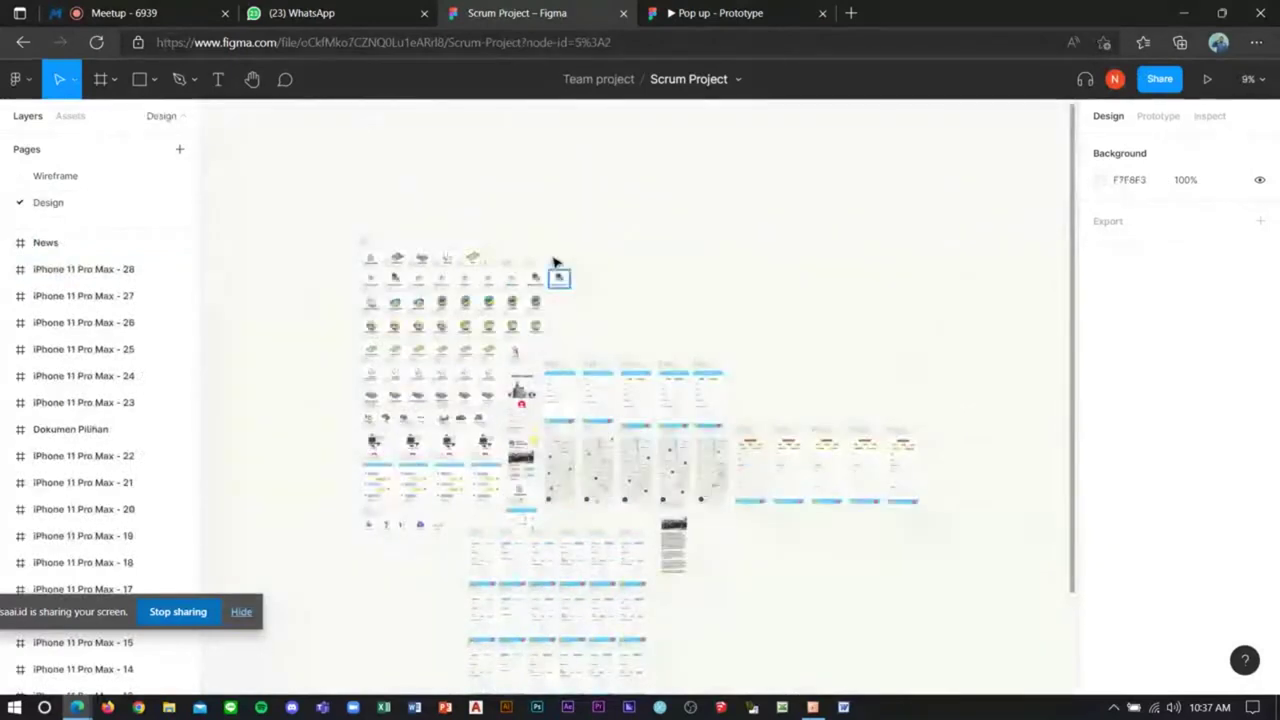
{"action": "left_click", "coordinate": [1159, 116]}
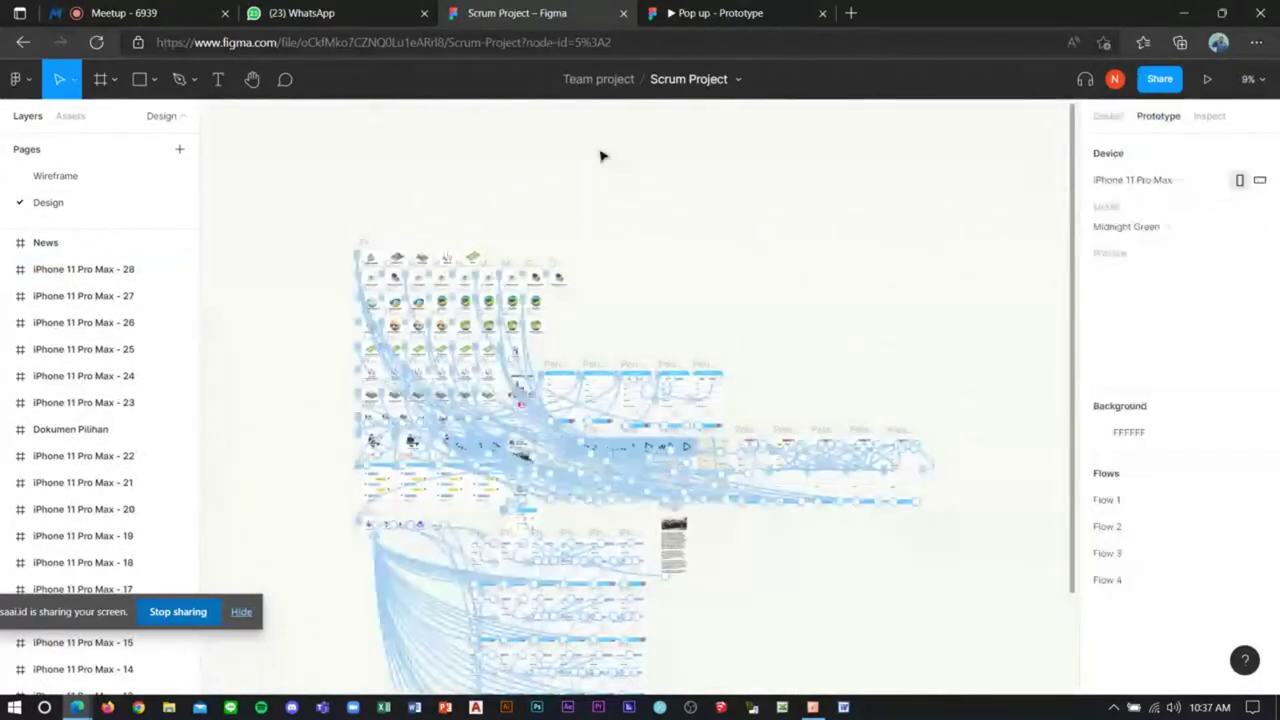
{"action": "left_click", "coordinate": [1107, 116]}
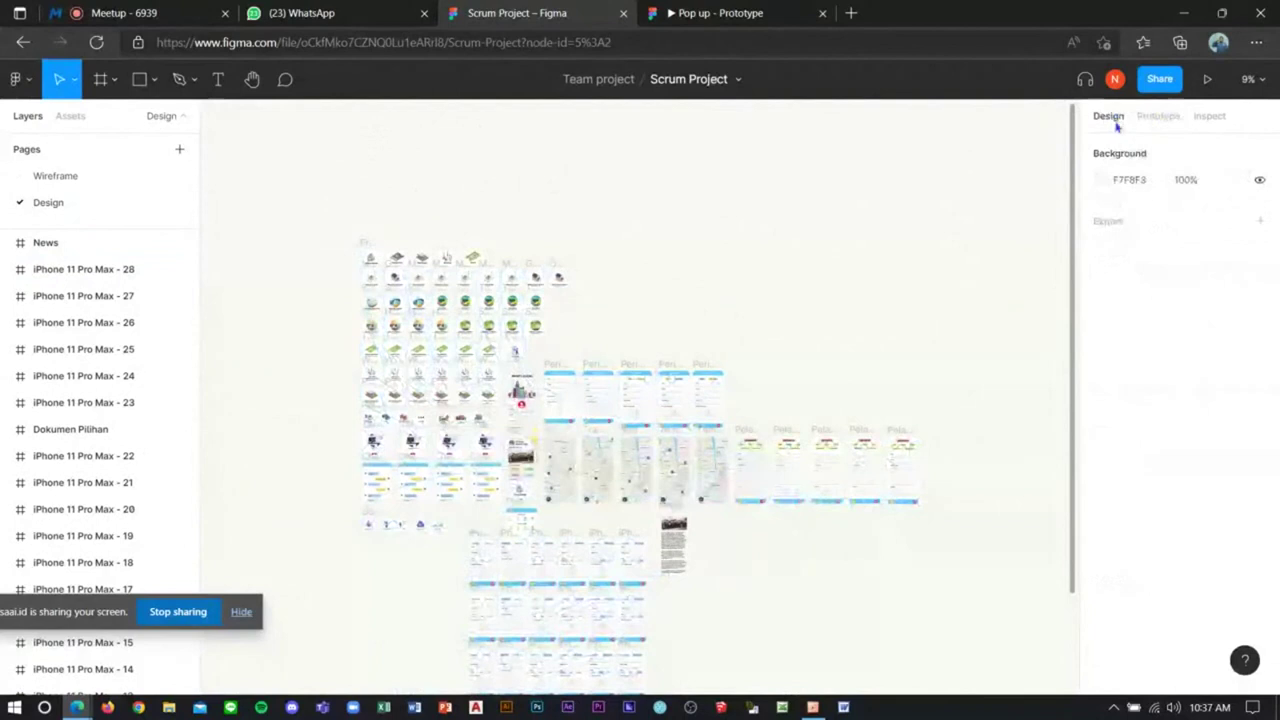
Step: Present the Scrum Project prototype and browse its news carousel and article
{"action": "left_click", "coordinate": [1207, 79]}
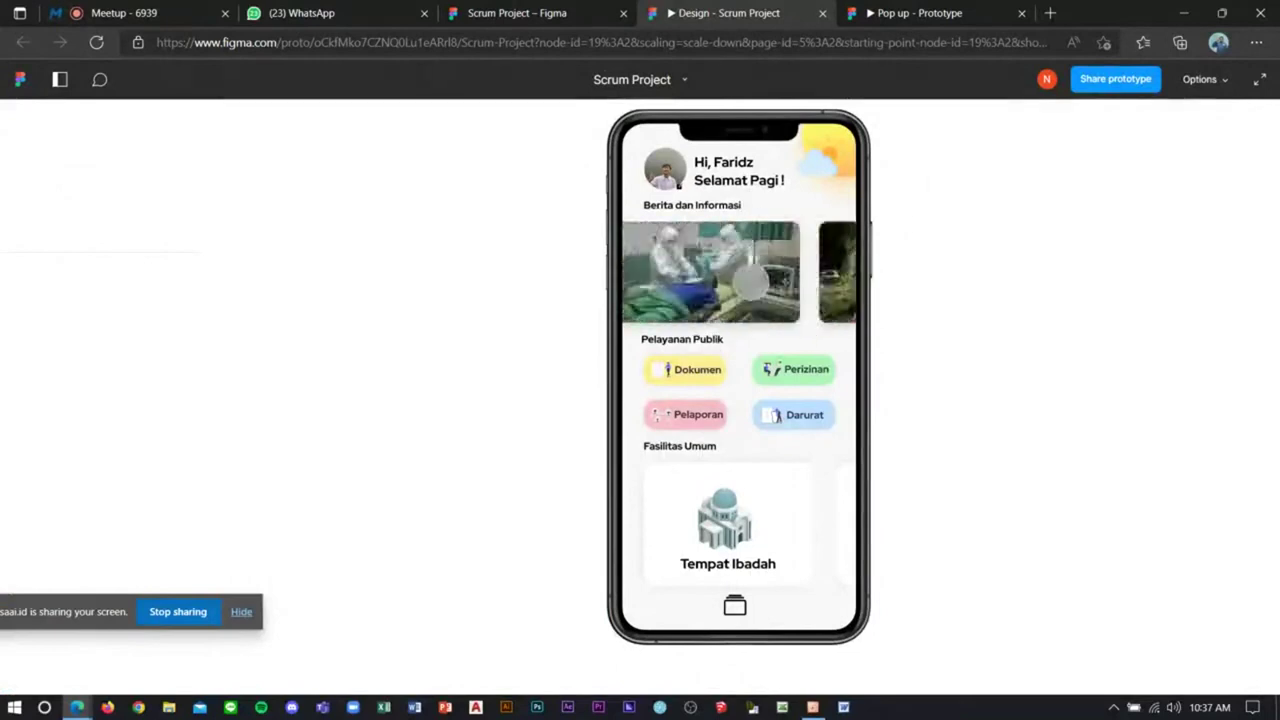
{"action": "left_click", "coordinate": [726, 286]}
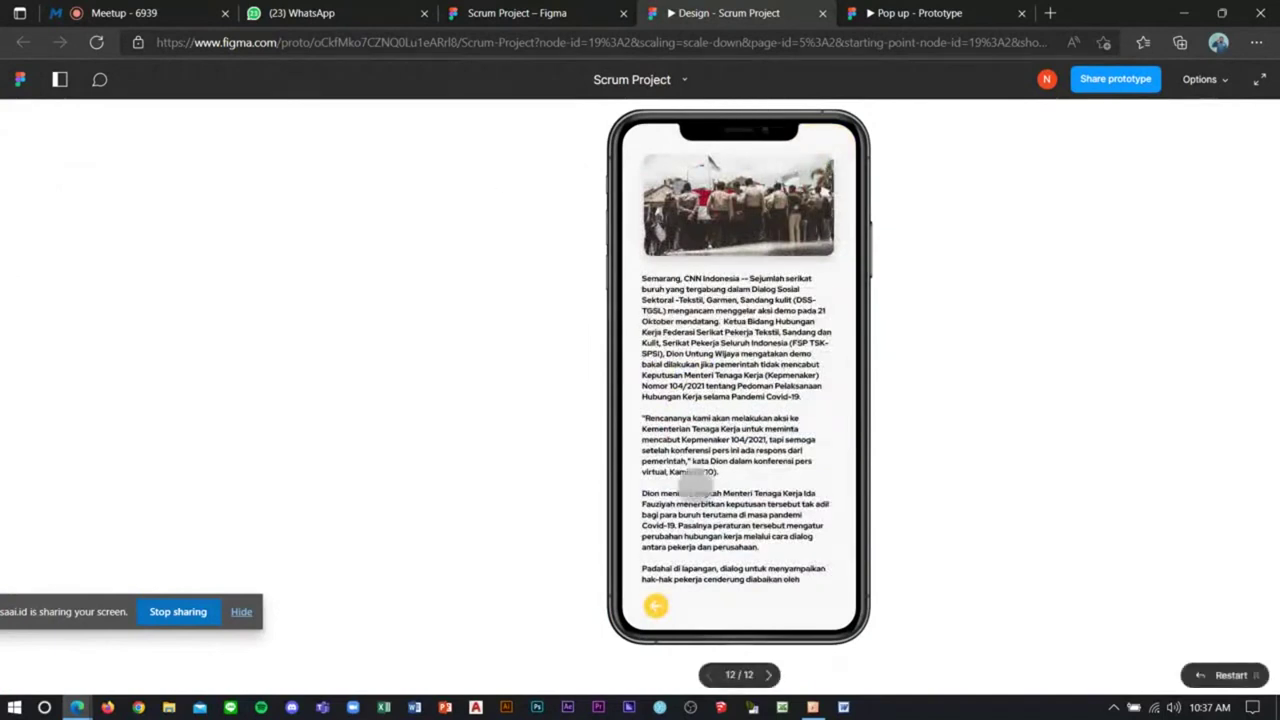
{"action": "left_click", "coordinate": [655, 604]}
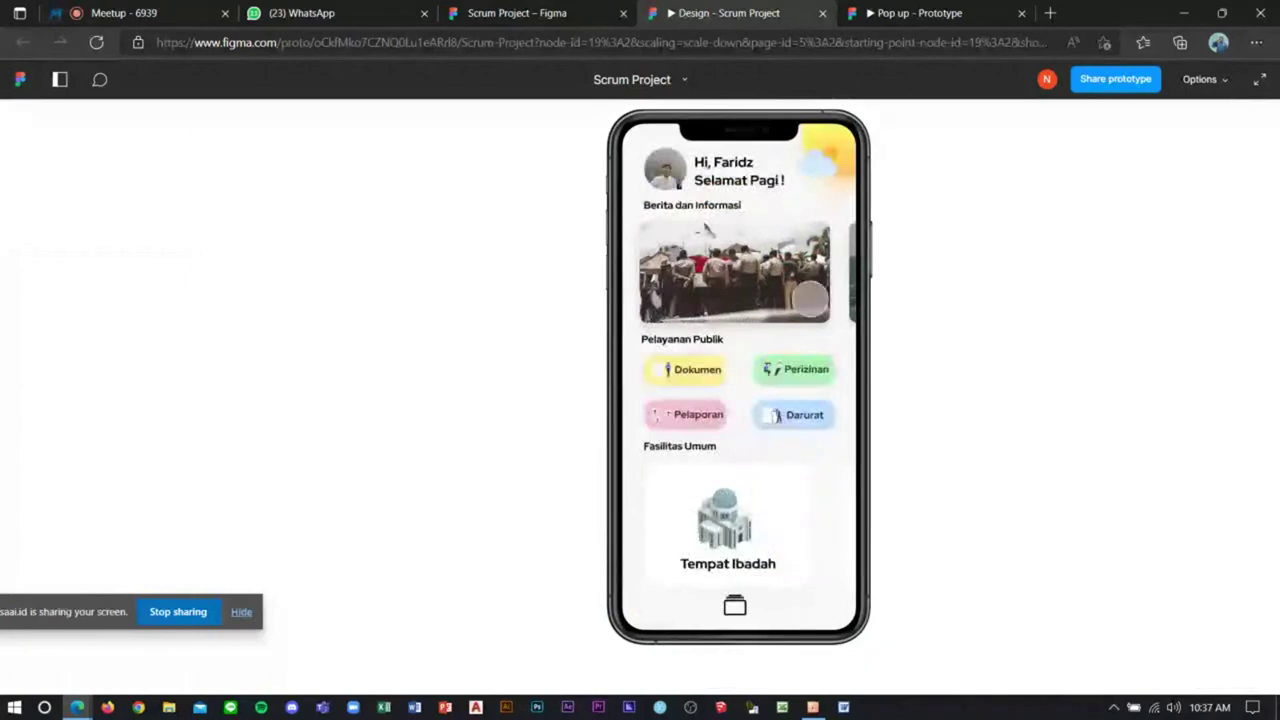
{"action": "mouse_move", "coordinate": [810, 298]}
{"action": "left_mouse_down"}
{"action": "mouse_move", "coordinate": [700, 298]}
{"action": "mouse_move", "coordinate": [717, 272]}
{"action": "mouse_move", "coordinate": [634, 272]}
{"action": "left_mouse_up"}
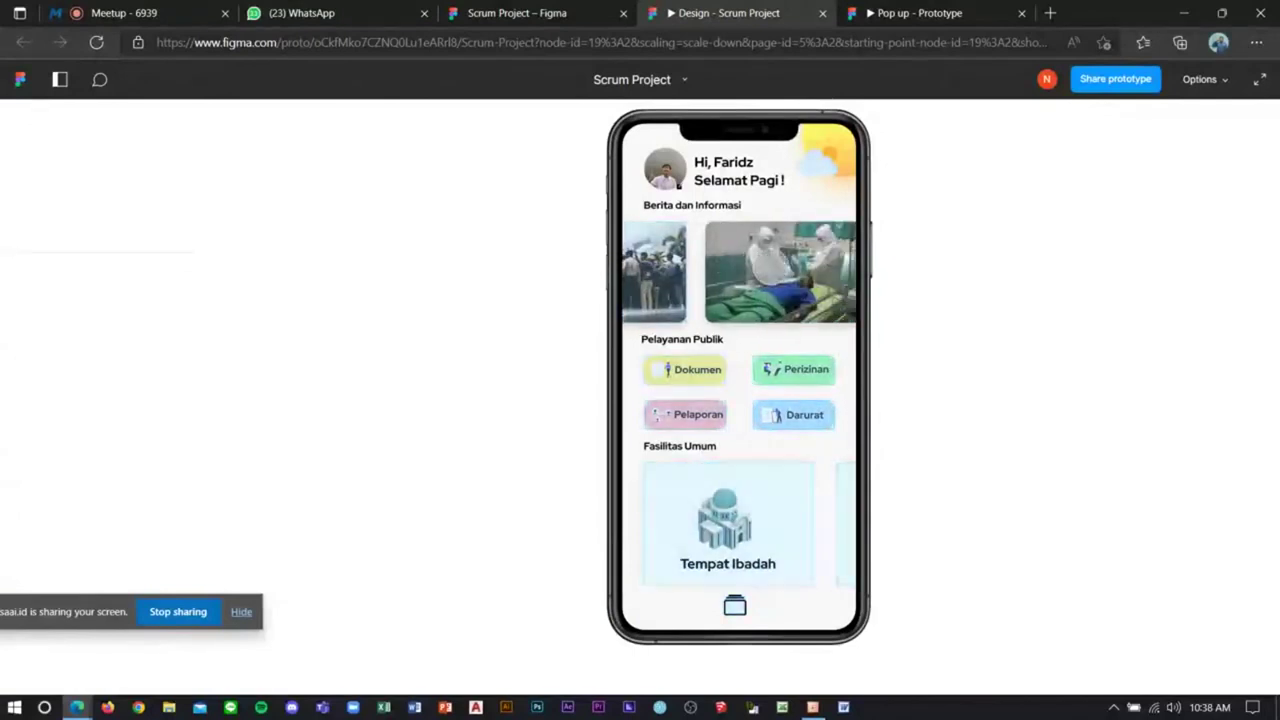
{"action": "left_click_drag", "start_coordinate": [720, 272], "coordinate": [750, 272]}
{"action": "left_click", "coordinate": [740, 272]}
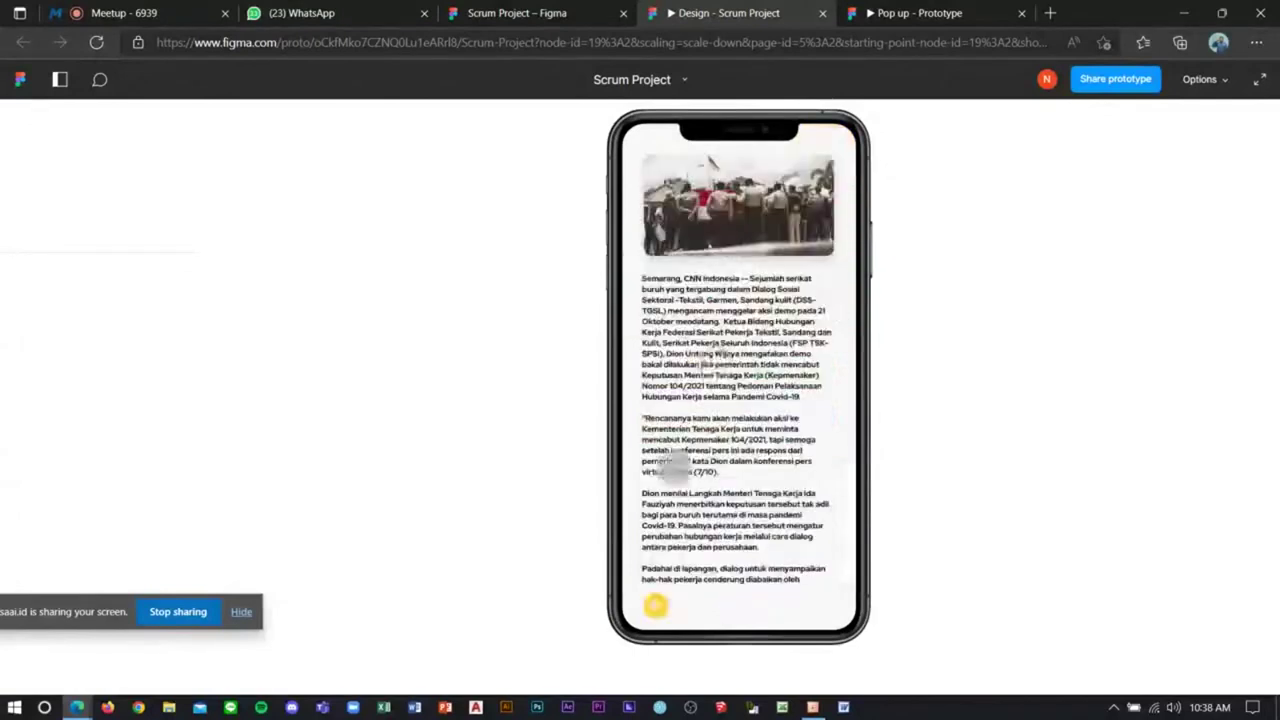
{"action": "left_click", "coordinate": [655, 600]}
{"action": "left_click_drag", "start_coordinate": [777, 300], "coordinate": [738, 270]}
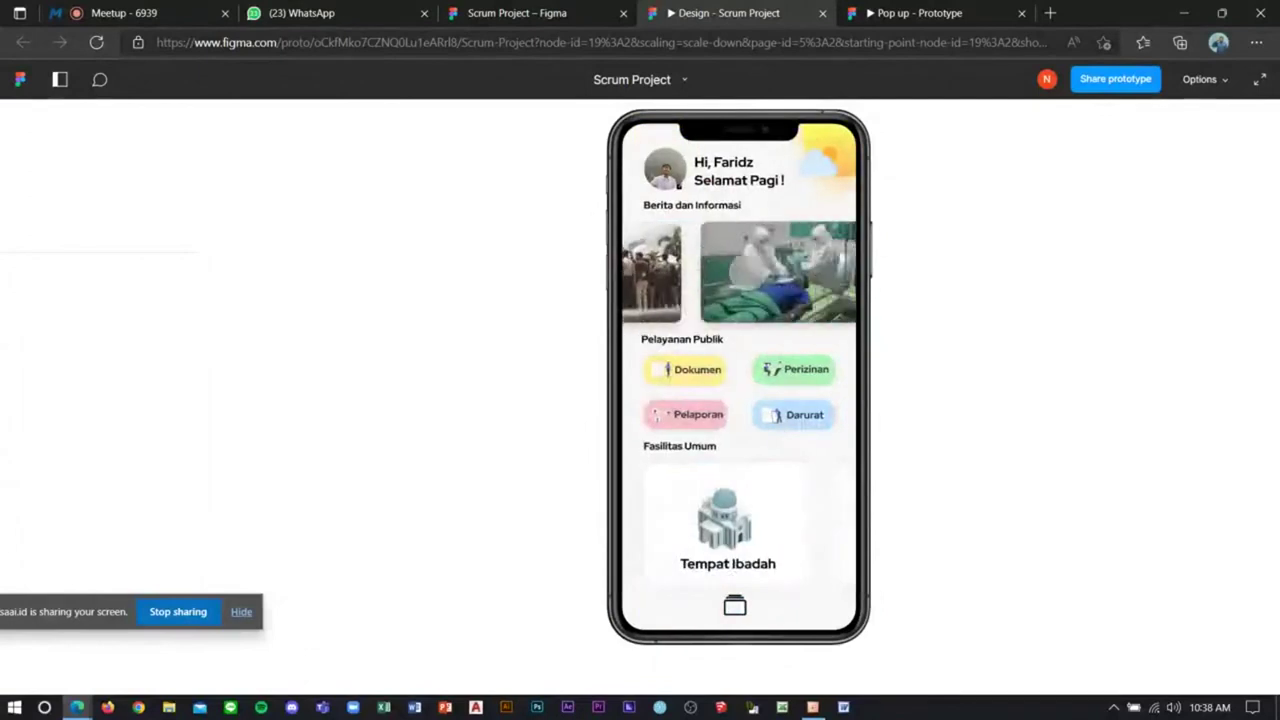
{"action": "left_click", "coordinate": [735, 273]}
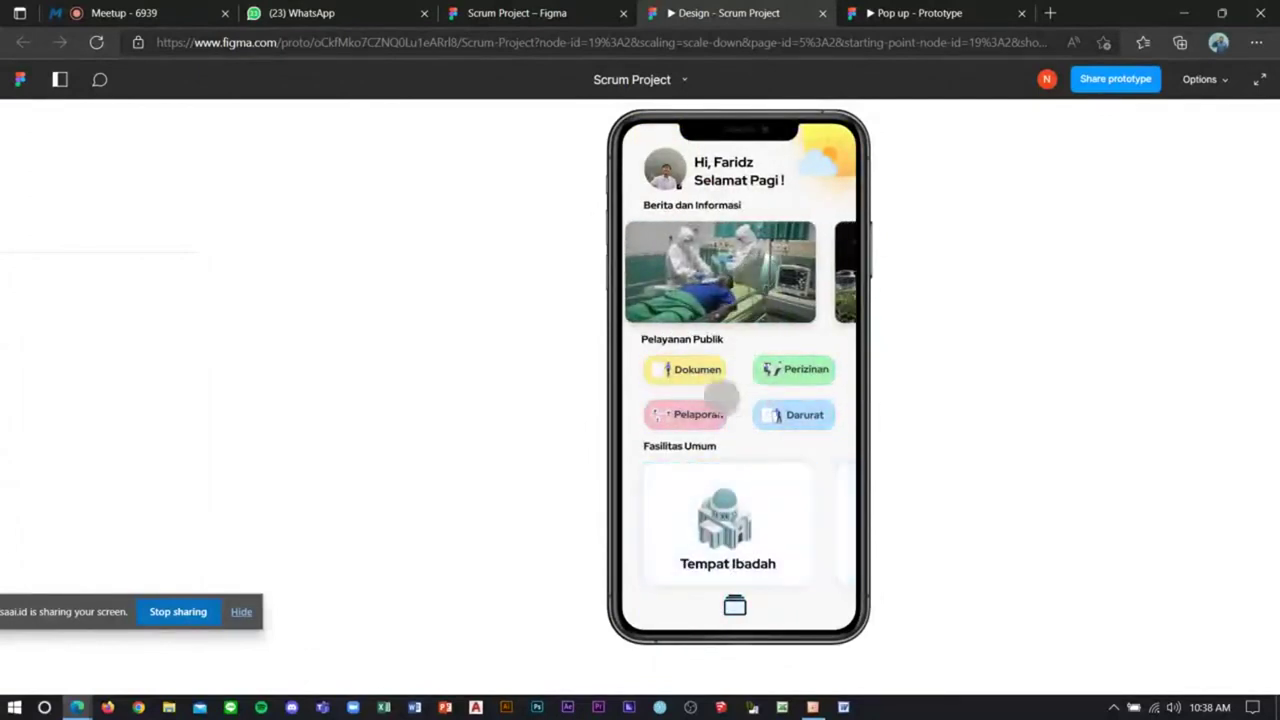
{"action": "left_click_drag", "start_coordinate": [737, 330], "coordinate": [760, 360]}
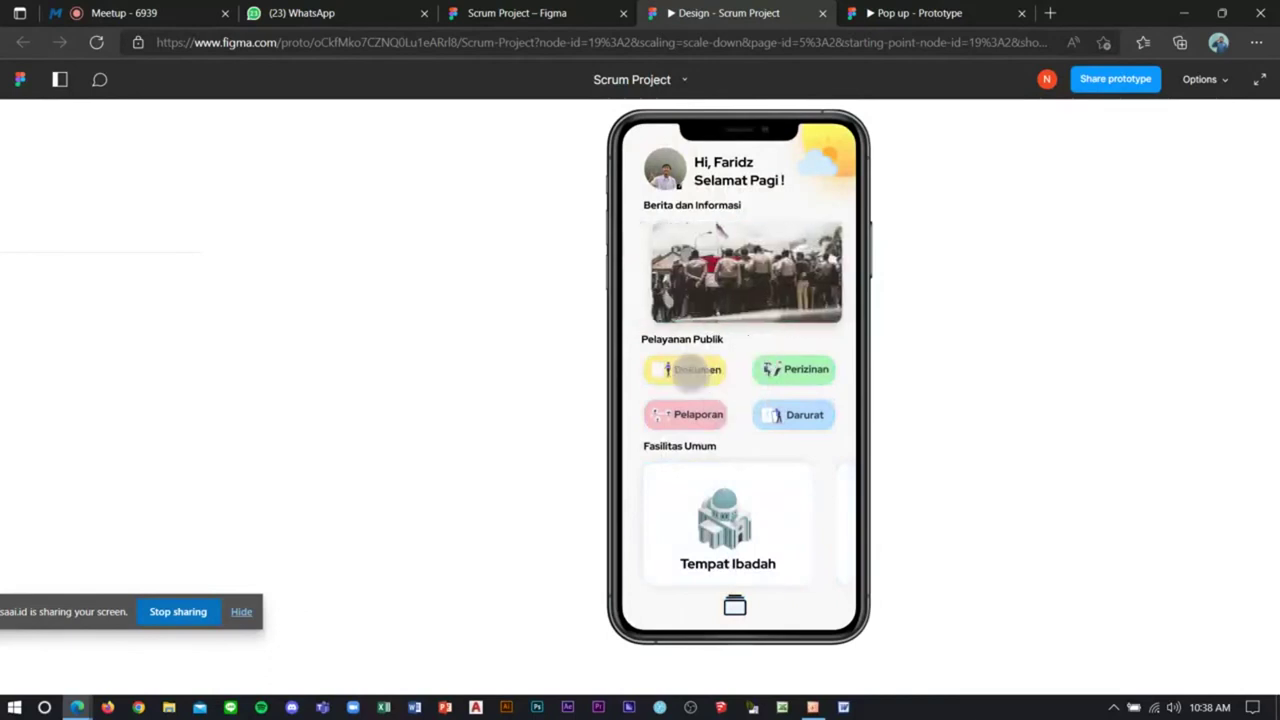
Step: Open the Dokumen services pop-up and view the E-KTP application form
{"action": "left_click", "coordinate": [697, 369]}
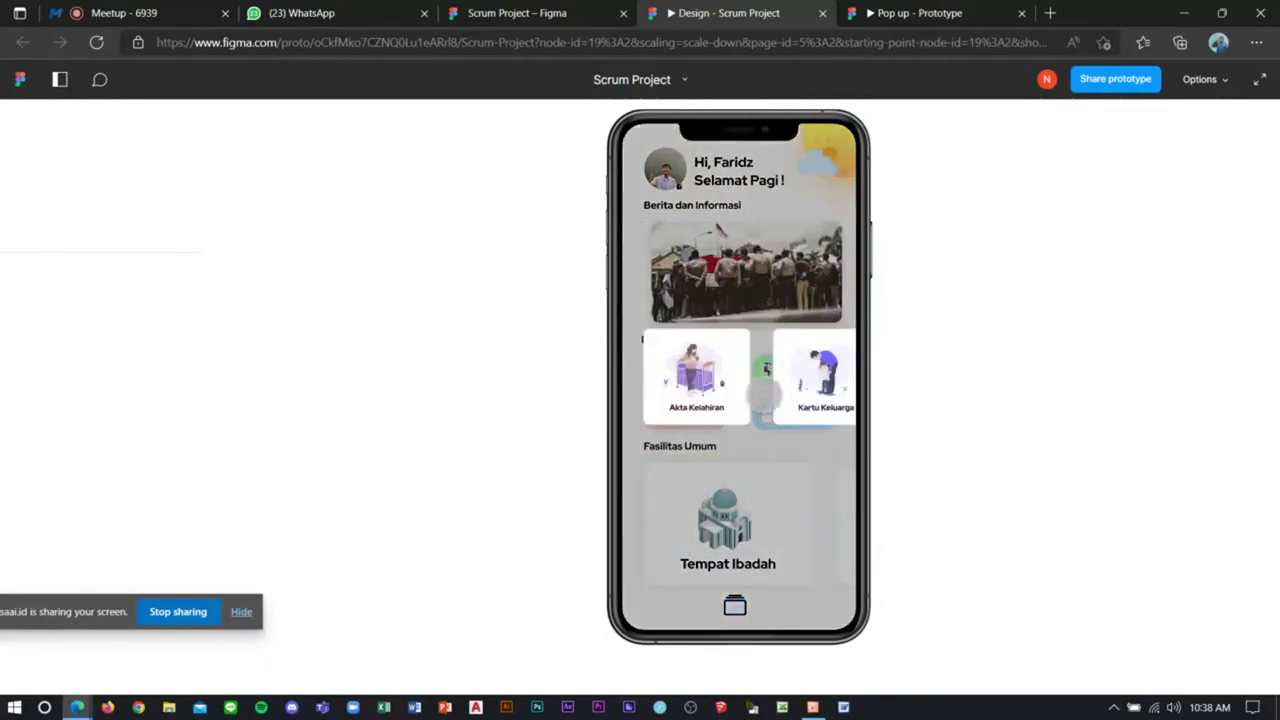
{"action": "left_click_drag", "start_coordinate": [830, 380], "coordinate": [770, 380]}
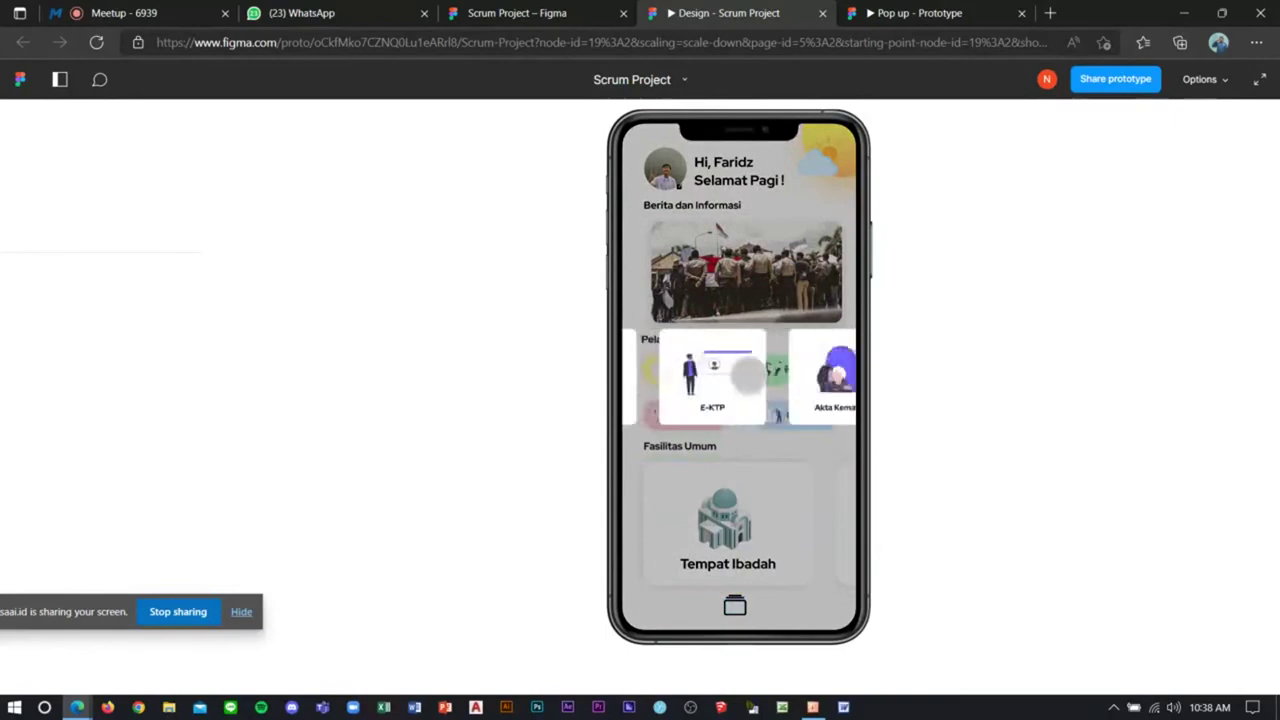
{"action": "left_click", "coordinate": [786, 380]}
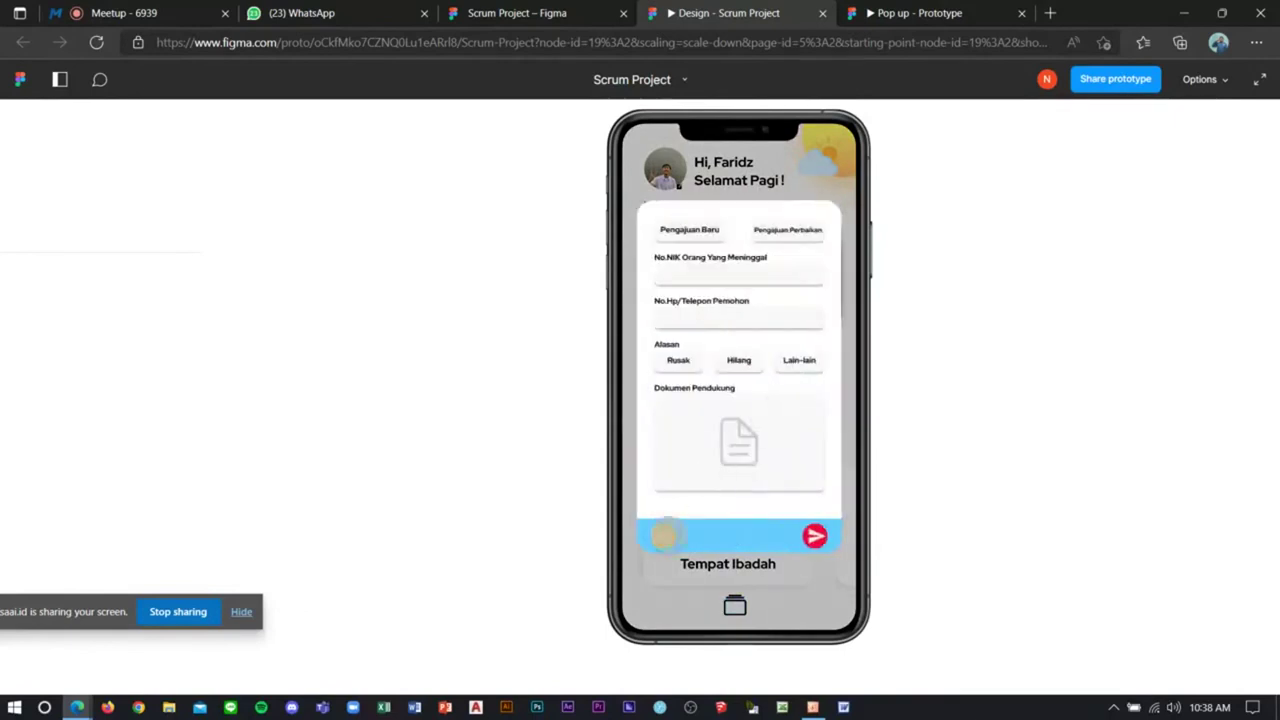
{"action": "left_click", "coordinate": [671, 536]}
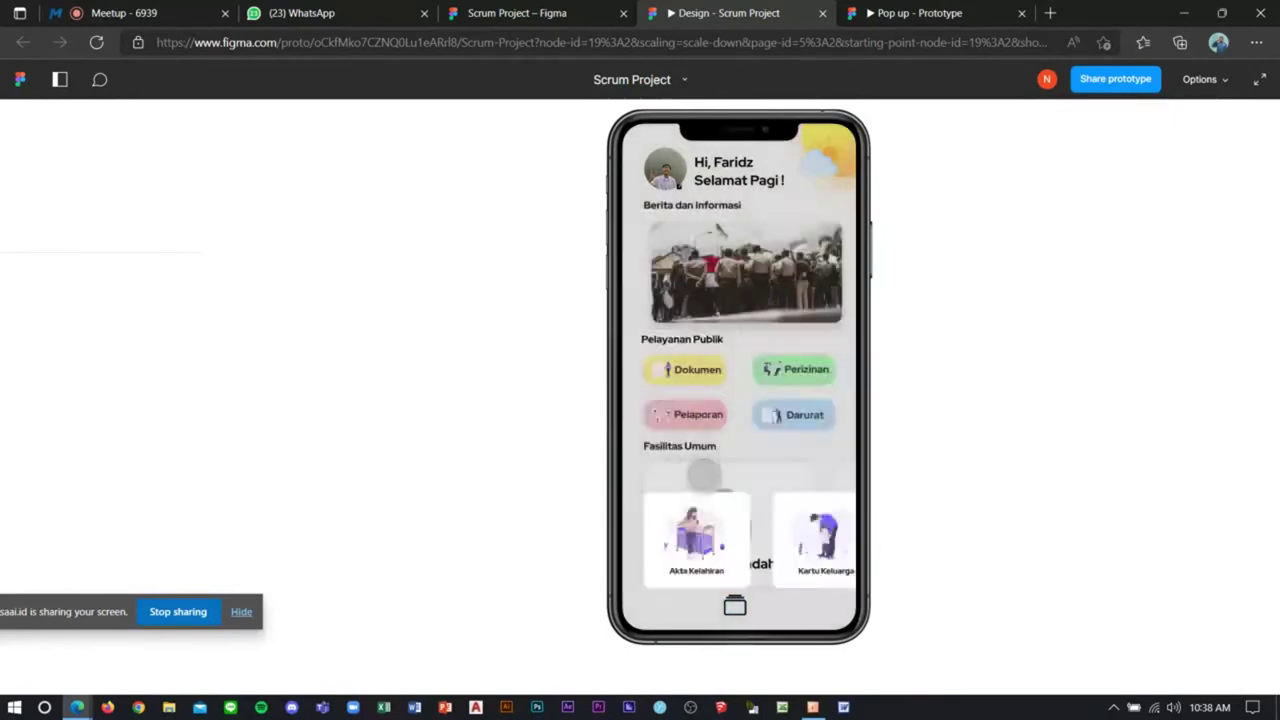
Step: Browse the emergency contact cards and start and end a police call
{"action": "left_click", "coordinate": [800, 413]}
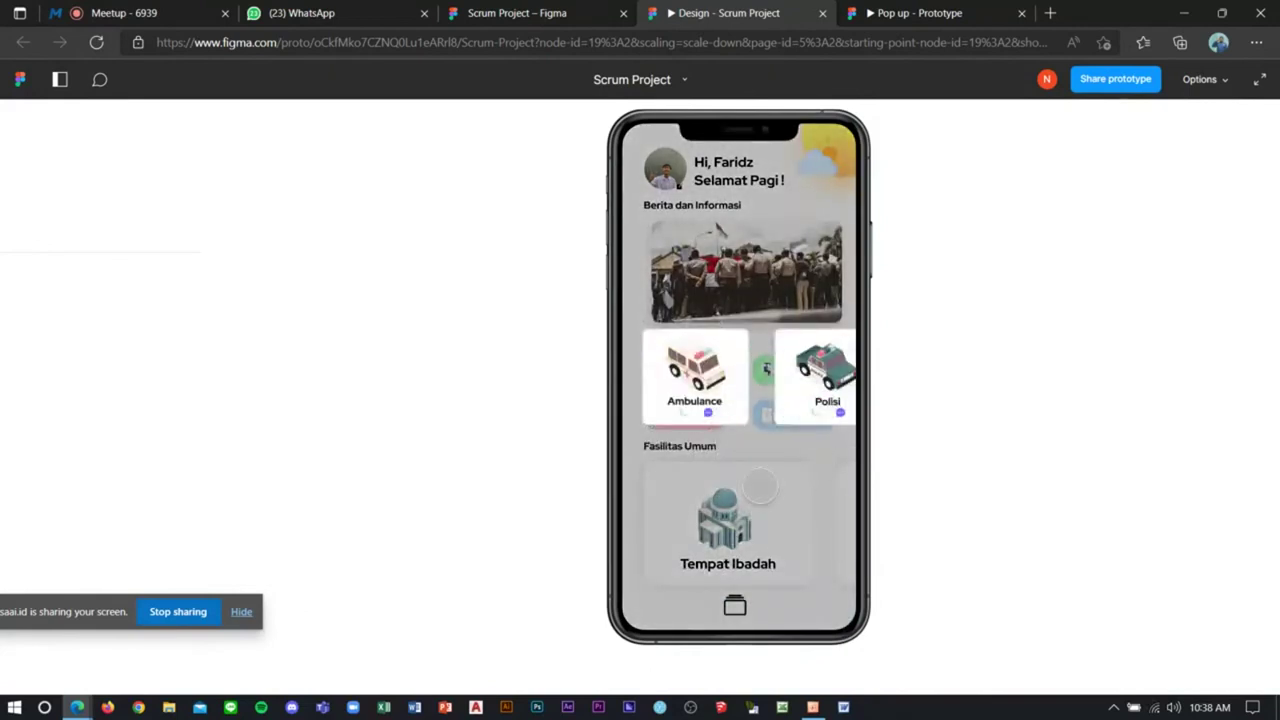
{"action": "left_click_drag", "start_coordinate": [828, 418], "coordinate": [770, 393]}
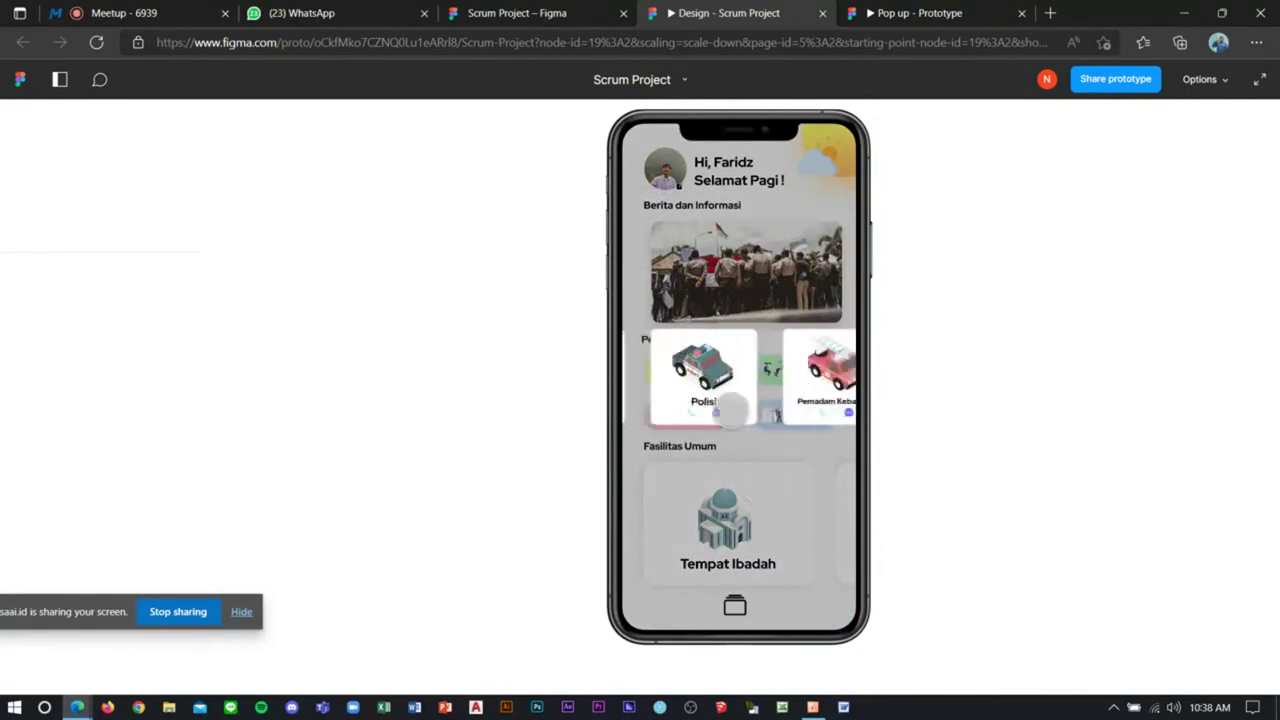
{"action": "left_click_drag", "start_coordinate": [640, 390], "coordinate": [720, 390]}
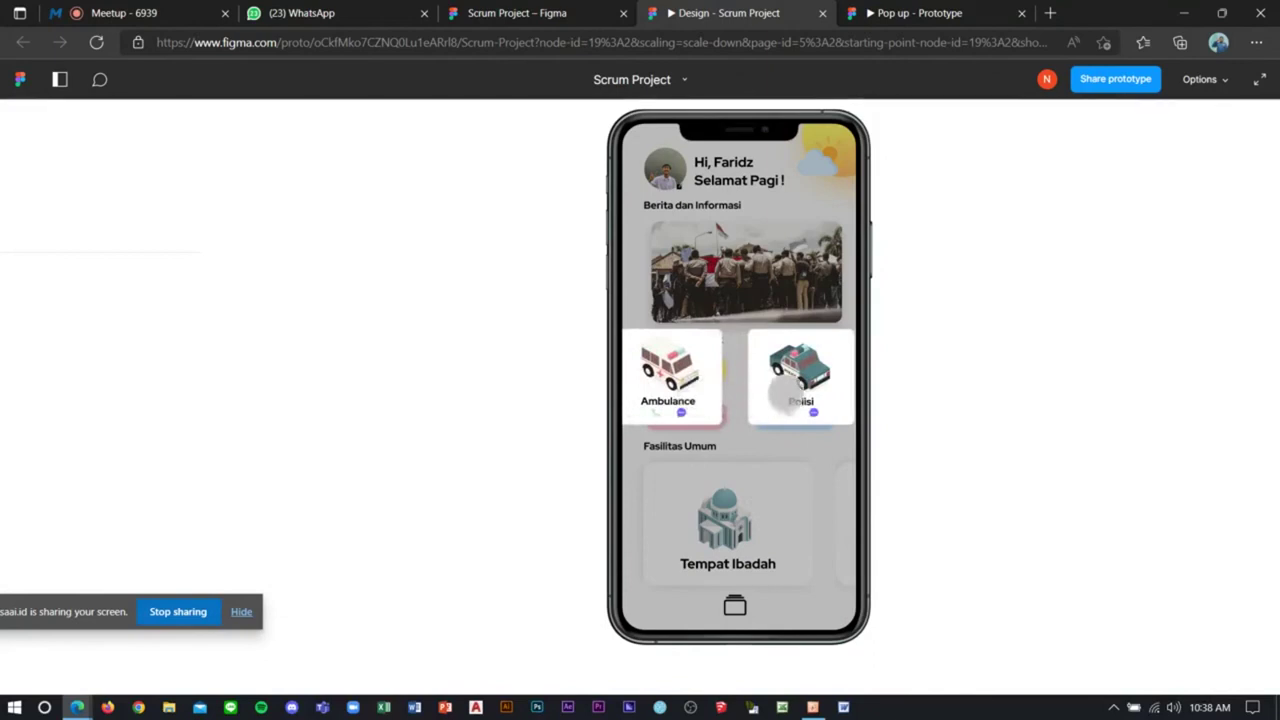
{"action": "left_click", "coordinate": [790, 400]}
{"action": "left_click", "coordinate": [740, 447]}
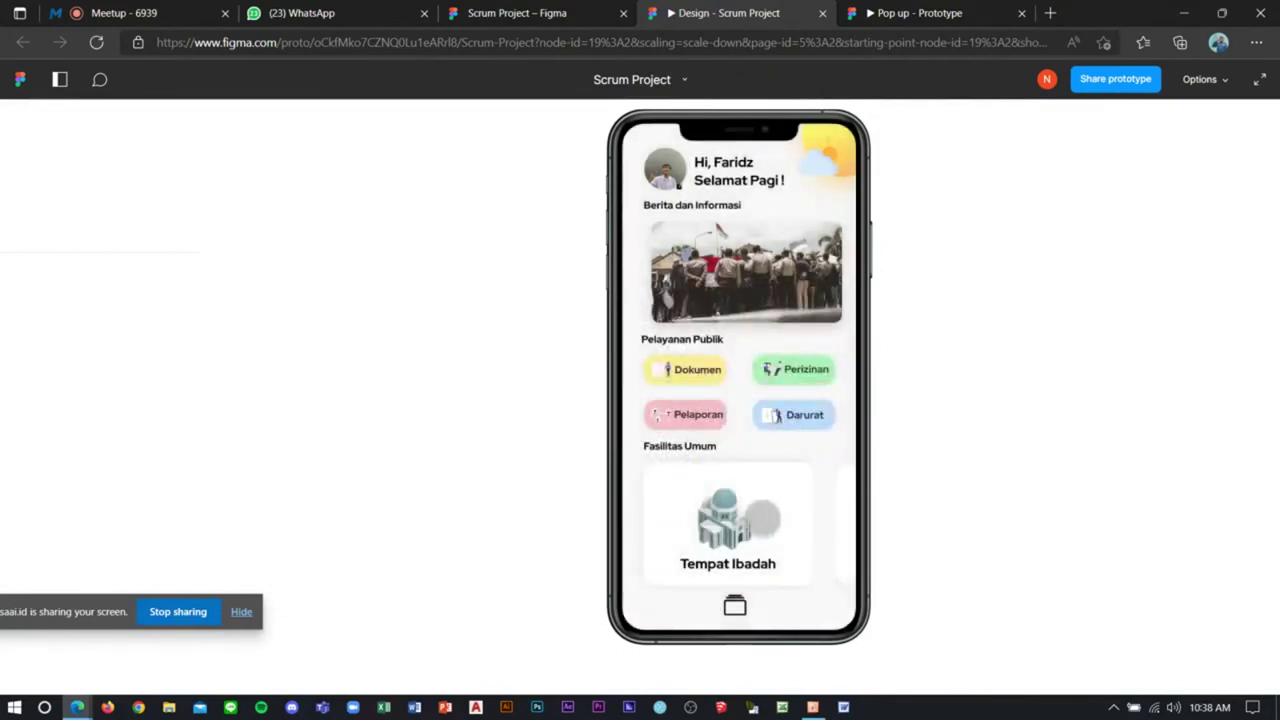
Step: View the progress tracker and nearby-facilities map, flip the news photos, then close the preview
{"action": "left_click", "coordinate": [737, 607]}
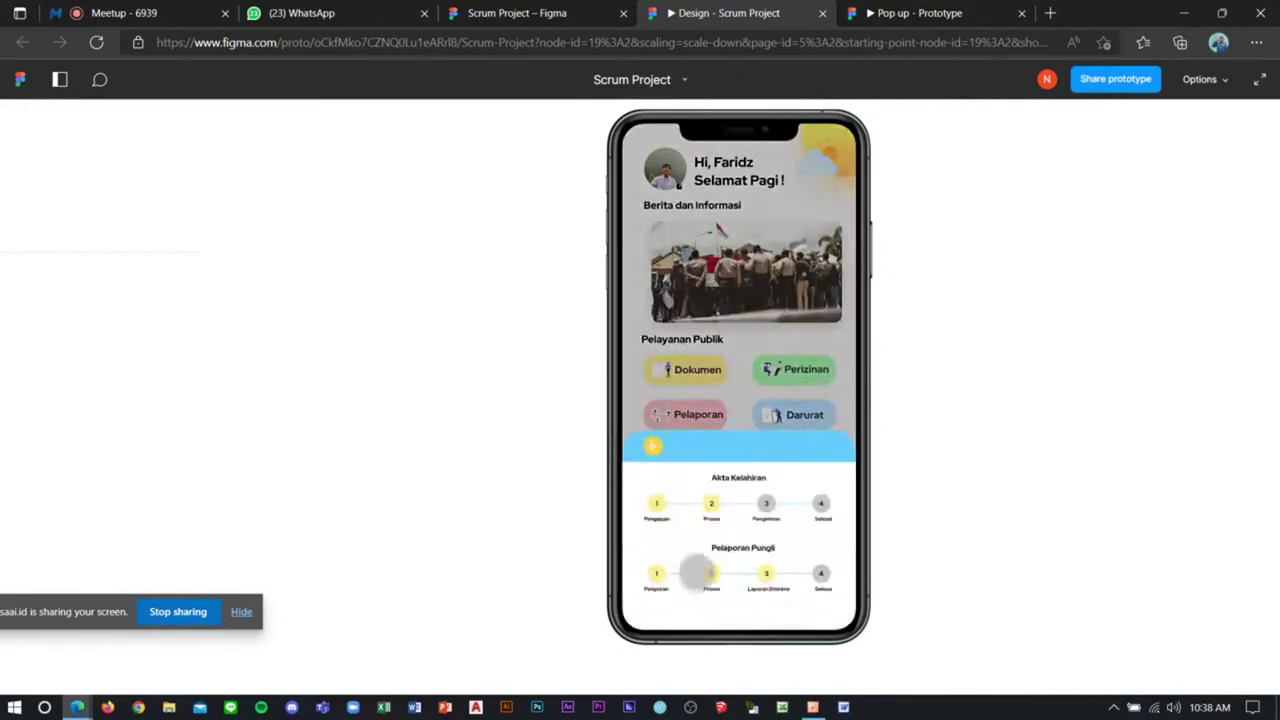
{"action": "left_click", "coordinate": [652, 446]}
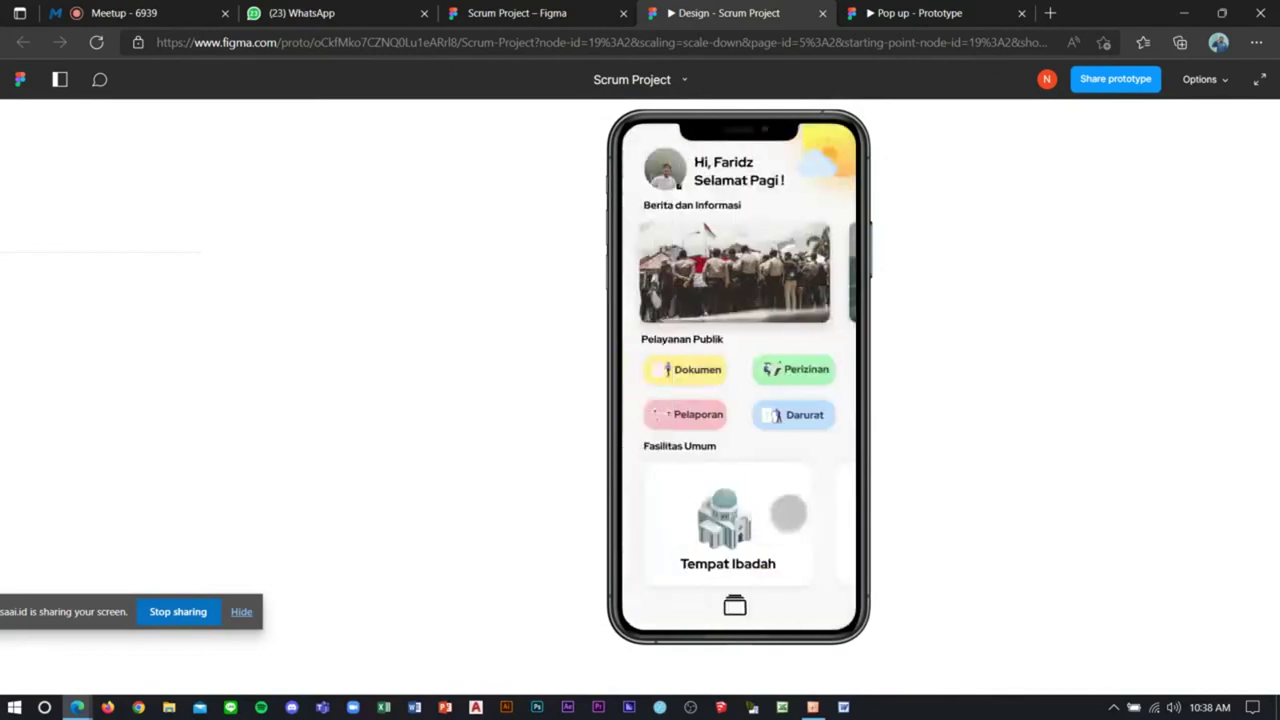
{"action": "left_click", "coordinate": [720, 520]}
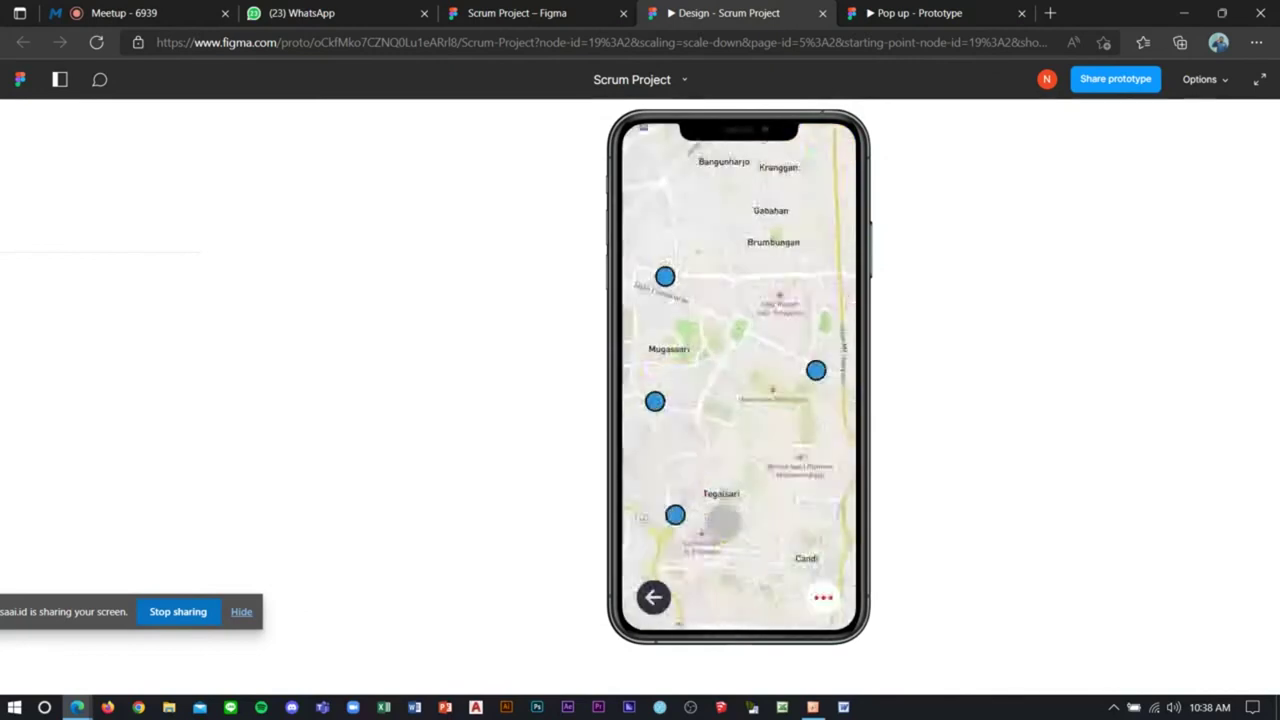
{"action": "scroll", "coordinate": [720, 506], "scroll_direction": "up", "scroll_amount": 3}
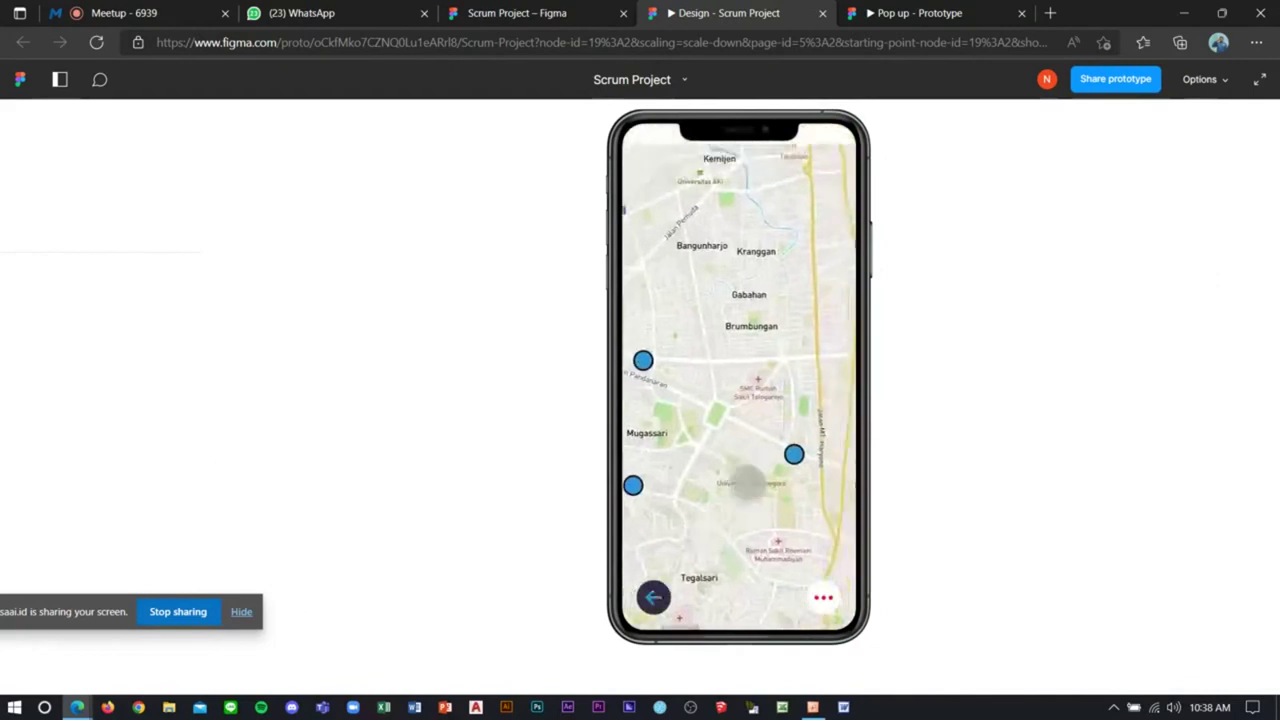
{"action": "left_click", "coordinate": [655, 597]}
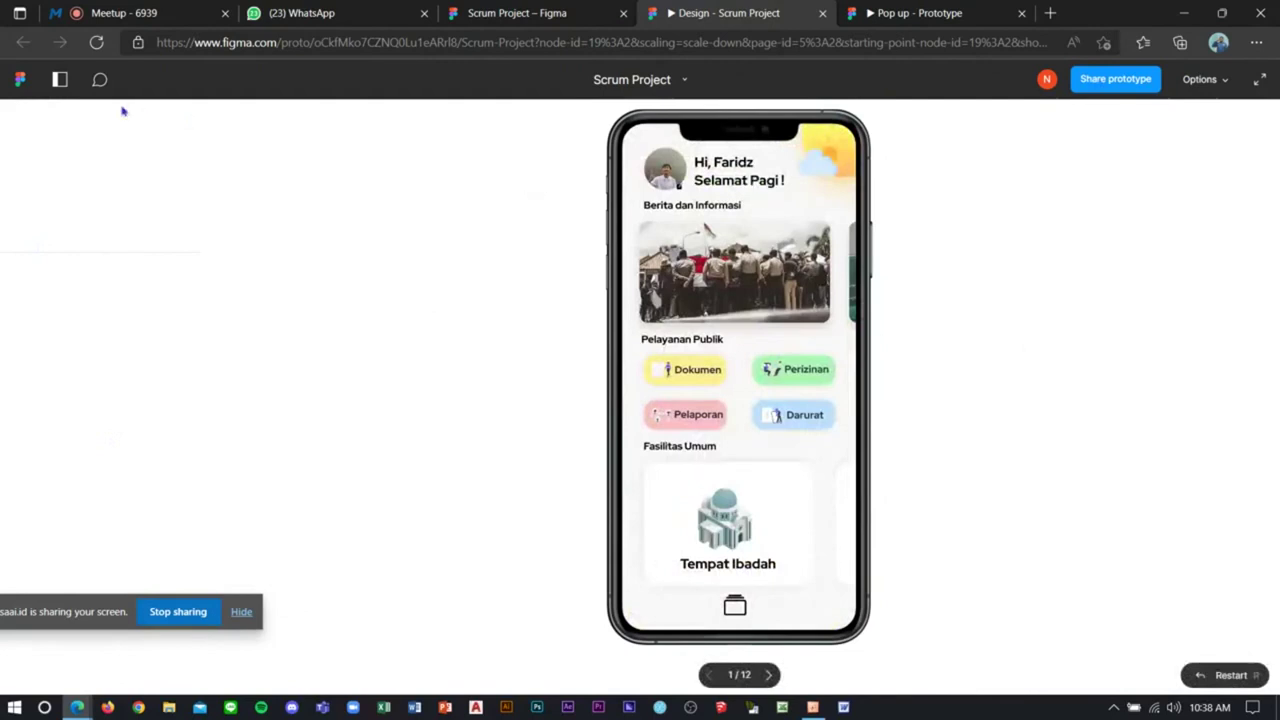
{"action": "left_click", "coordinate": [716, 268]}
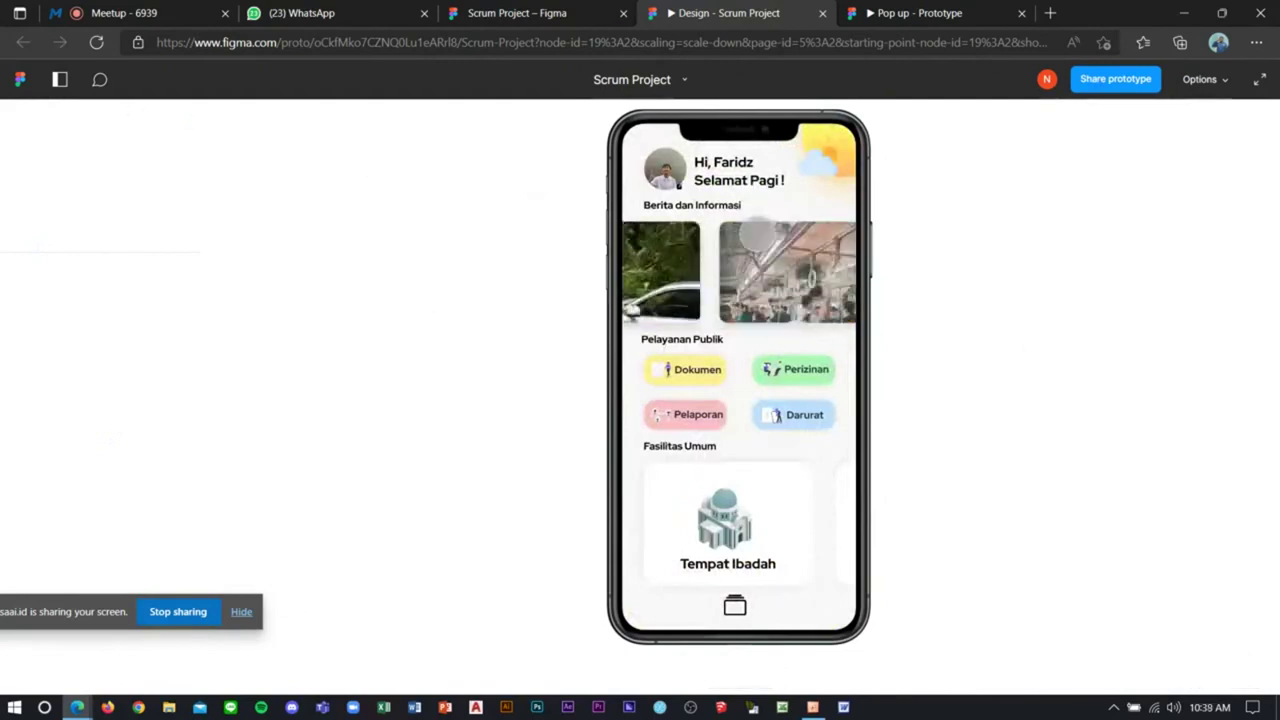
{"action": "left_click_drag", "start_coordinate": [756, 232], "coordinate": [816, 176]}
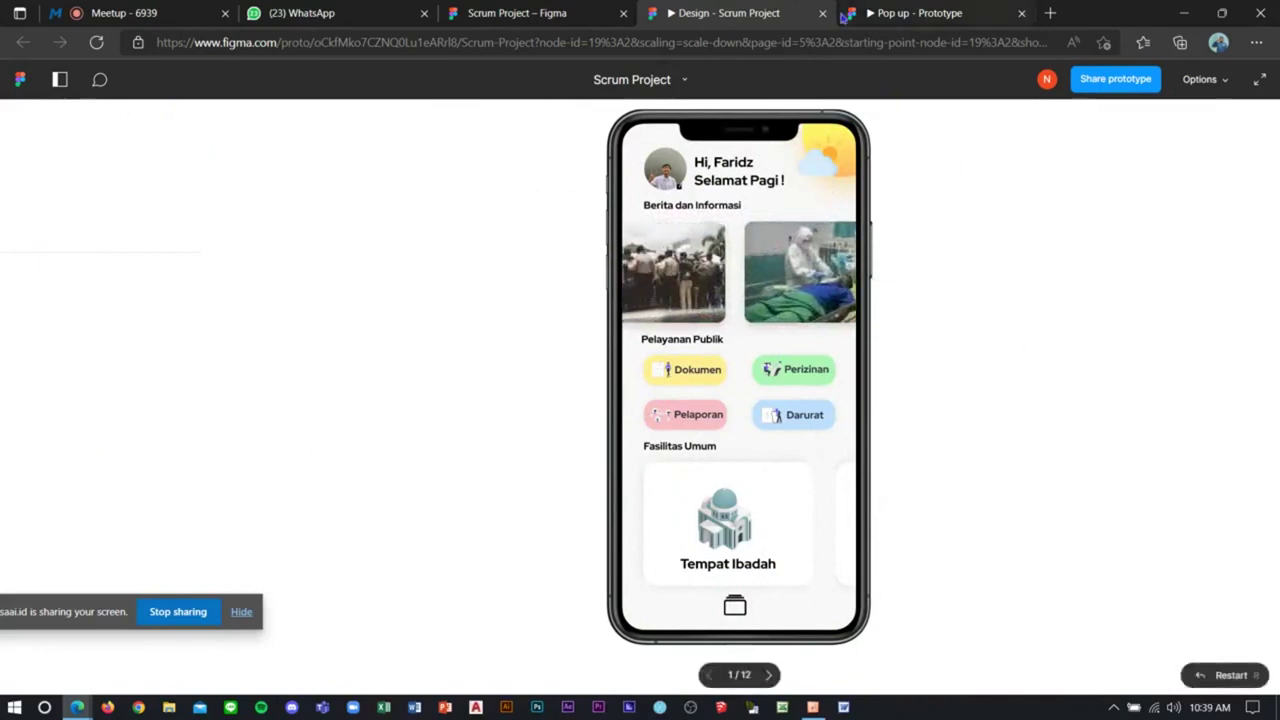
{"action": "left_click", "coordinate": [824, 14]}
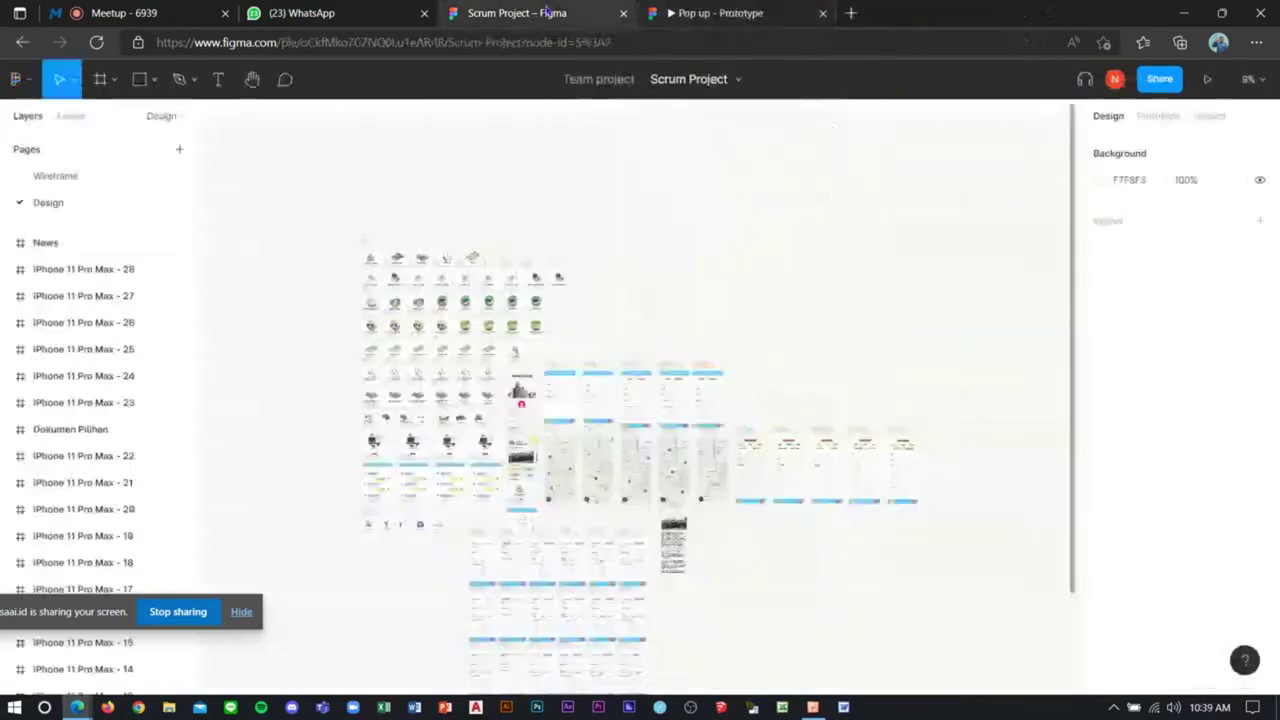
Step: Reopen the Prototype file from the team files and go to page New
{"action": "left_click", "coordinate": [22, 79]}
{"action": "left_click", "coordinate": [60, 119]}
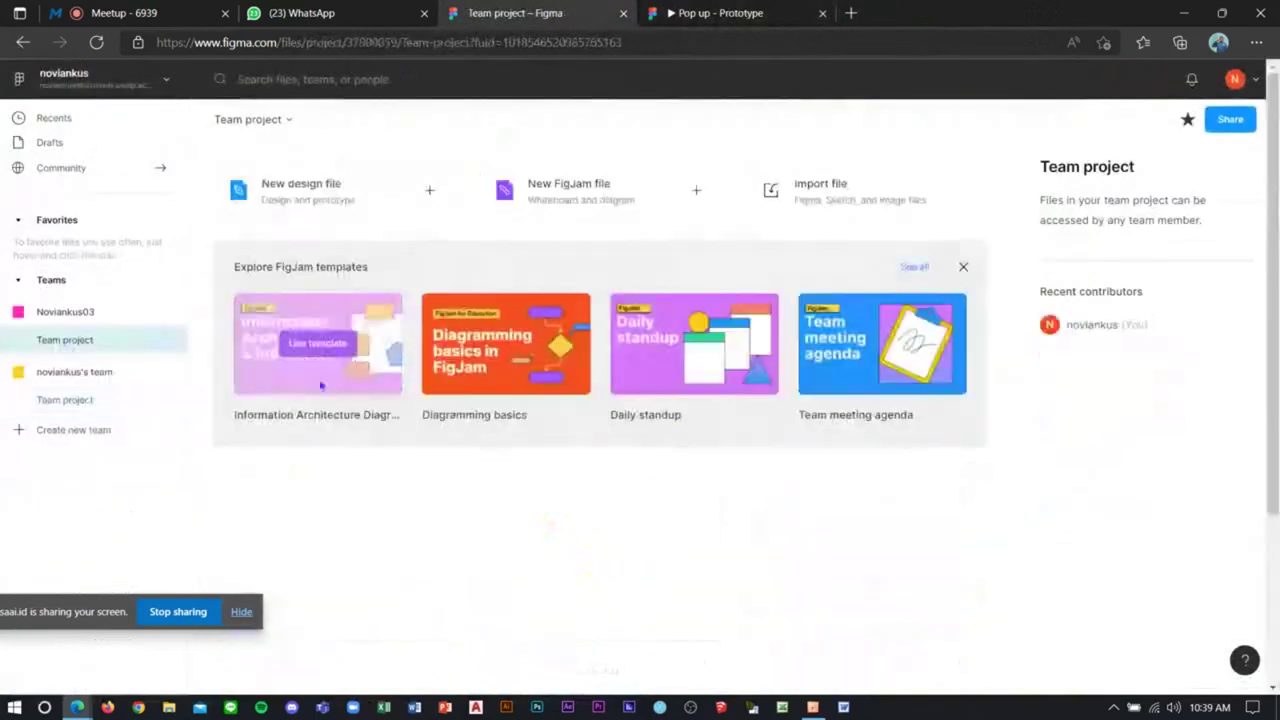
{"action": "left_click", "coordinate": [333, 567]}
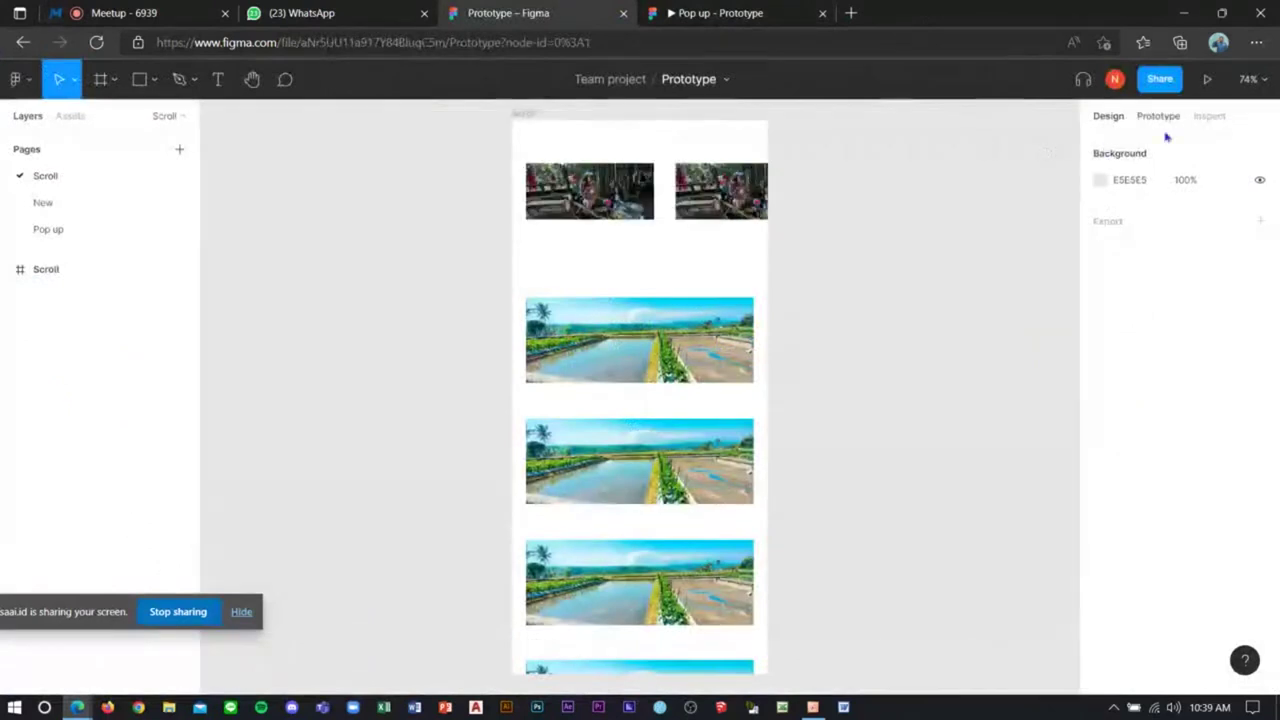
{"action": "left_click", "coordinate": [1160, 121]}
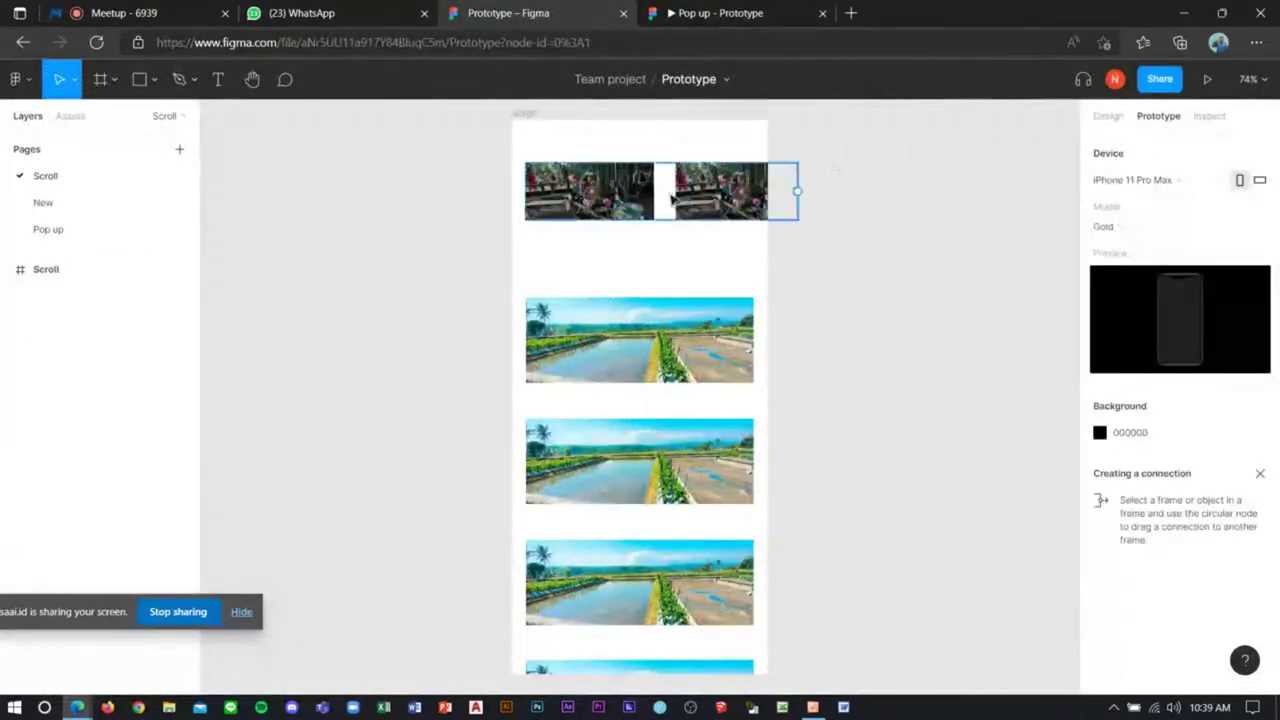
{"action": "left_click", "coordinate": [154, 80]}
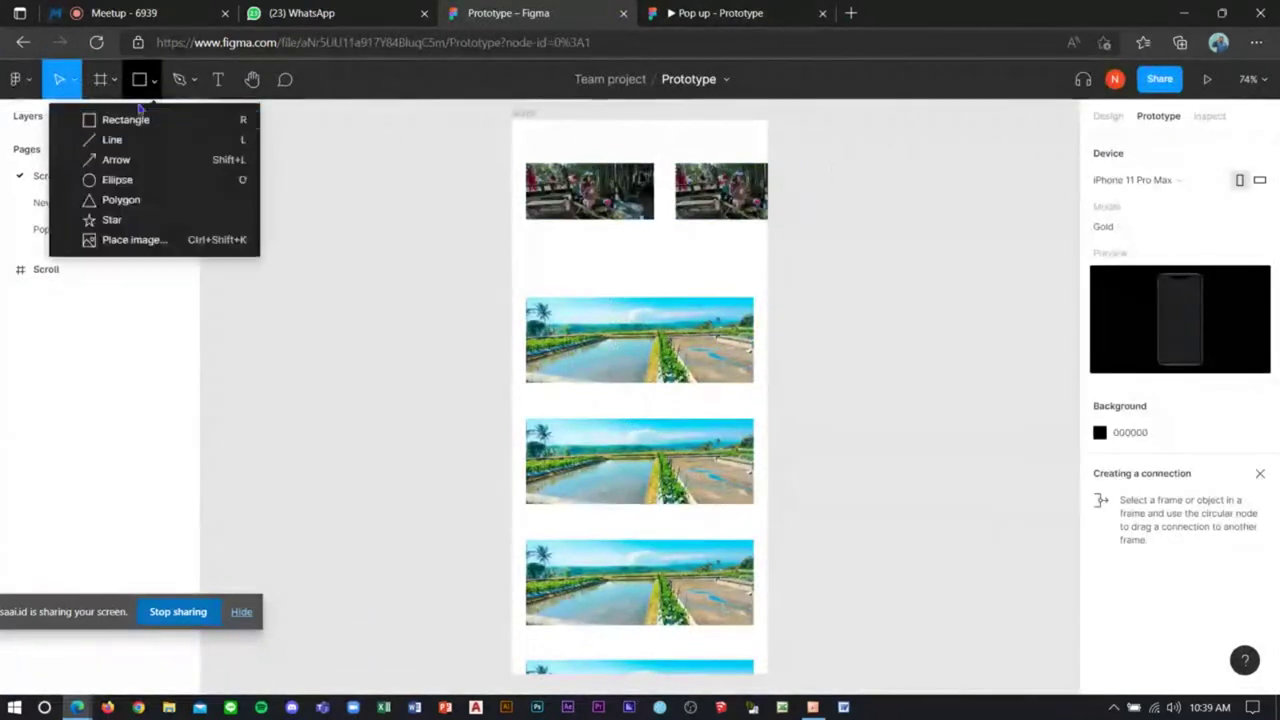
{"action": "left_click", "coordinate": [114, 80]}
{"action": "left_click", "coordinate": [42, 202]}
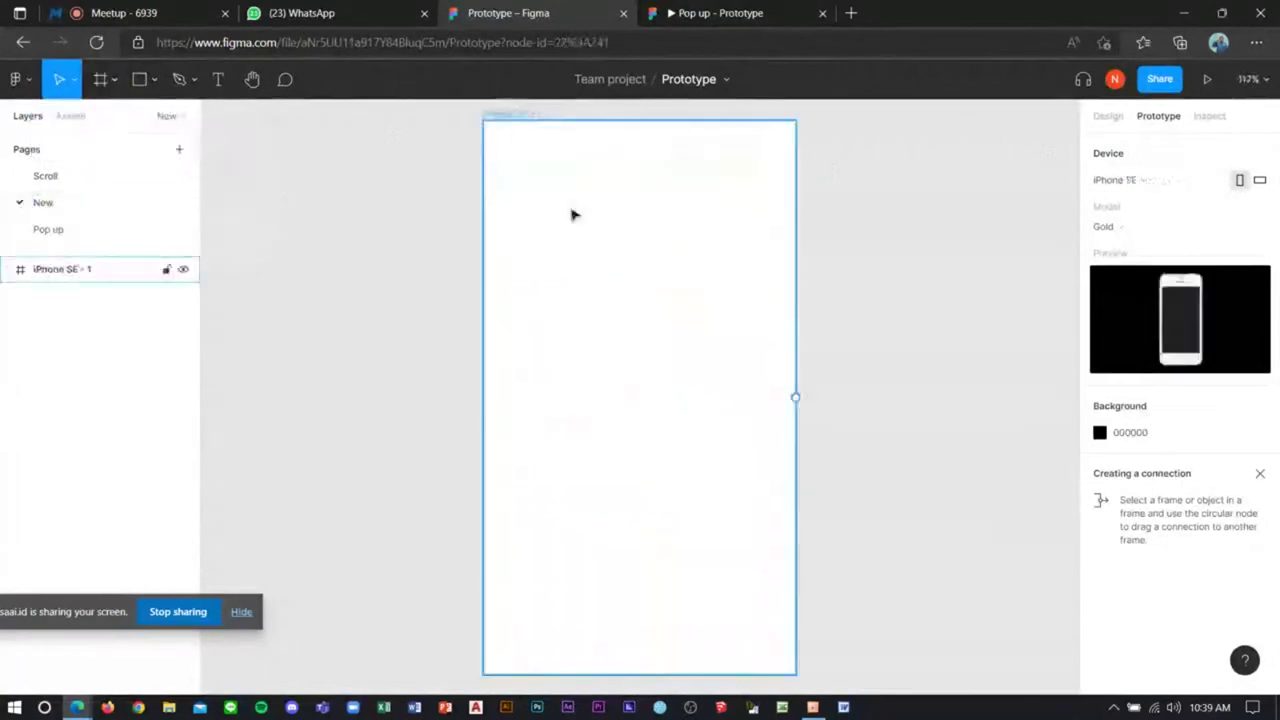
Step: Fill the iPhone SE - 1 frame with dark red 562121
{"action": "left_click", "coordinate": [570, 218]}
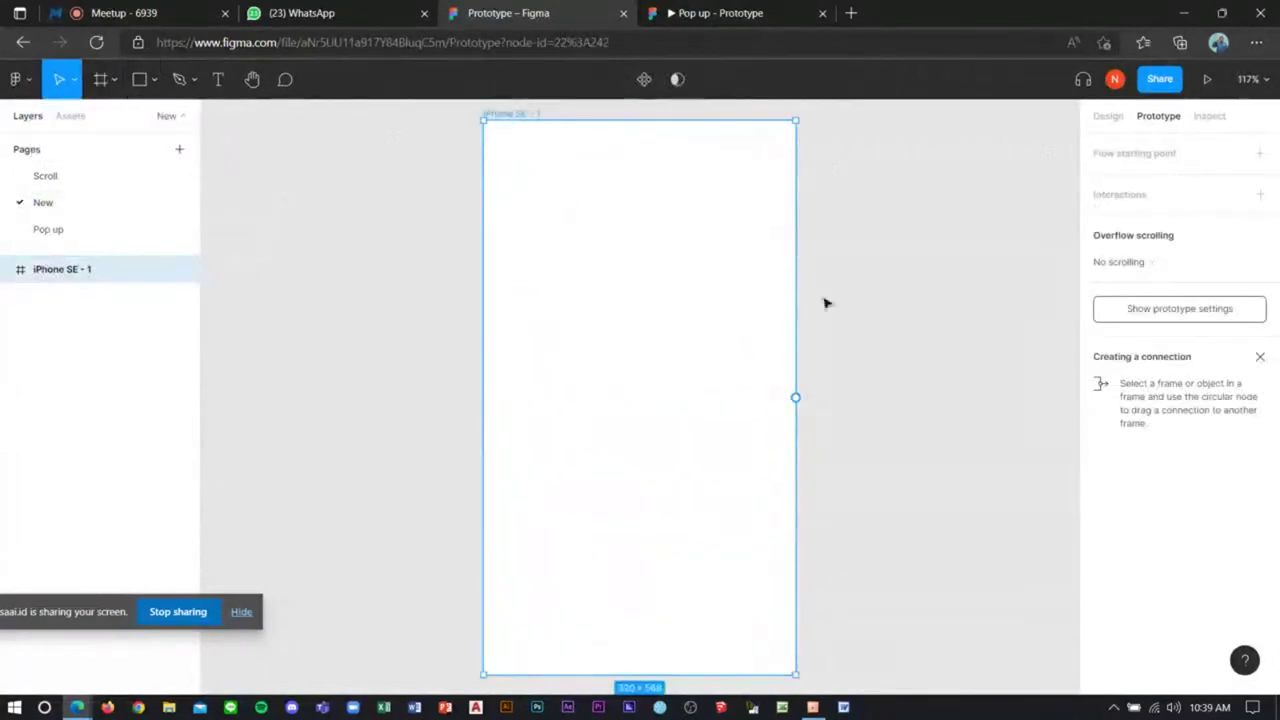
{"action": "left_click", "coordinate": [1109, 120]}
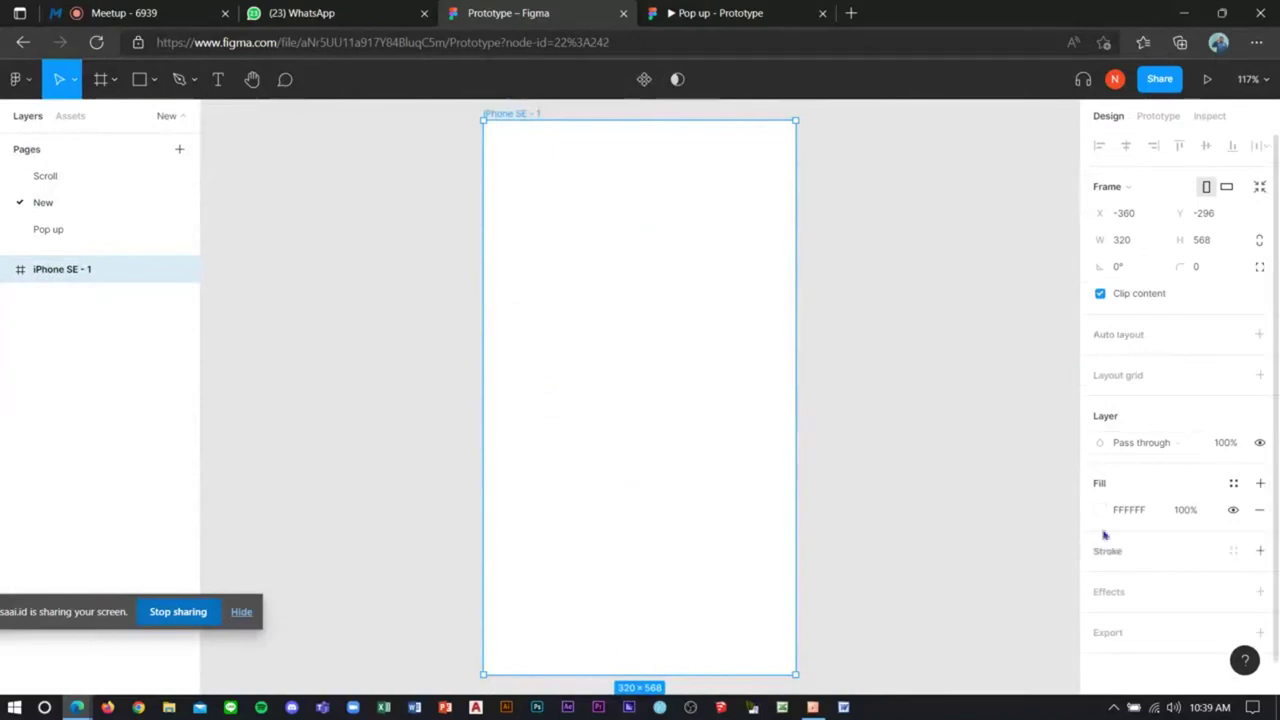
{"action": "left_click", "coordinate": [1100, 510]}
{"action": "left_click", "coordinate": [1003, 410]}
{"action": "left_click", "coordinate": [817, 262]}
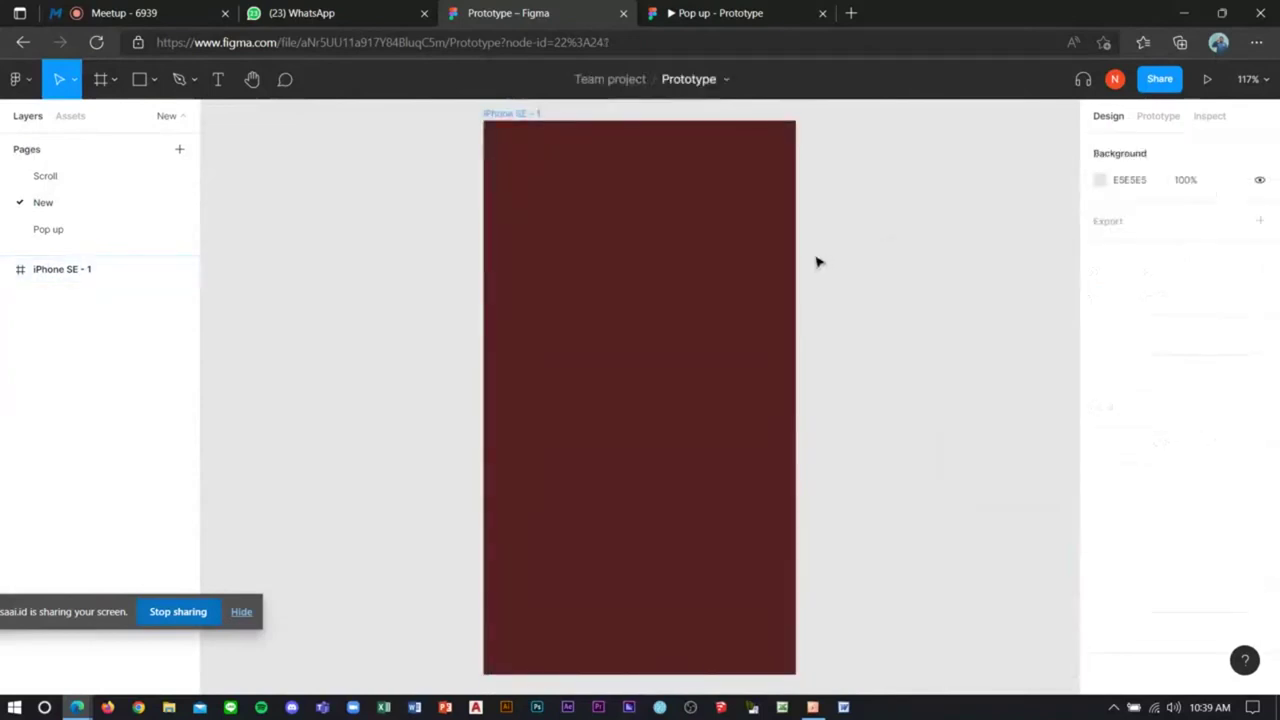
Step: Add a second 320 × 568 iPhone SE frame
{"action": "scroll", "coordinate": [805, 355], "scroll_direction": "down", "scroll_amount": 3}
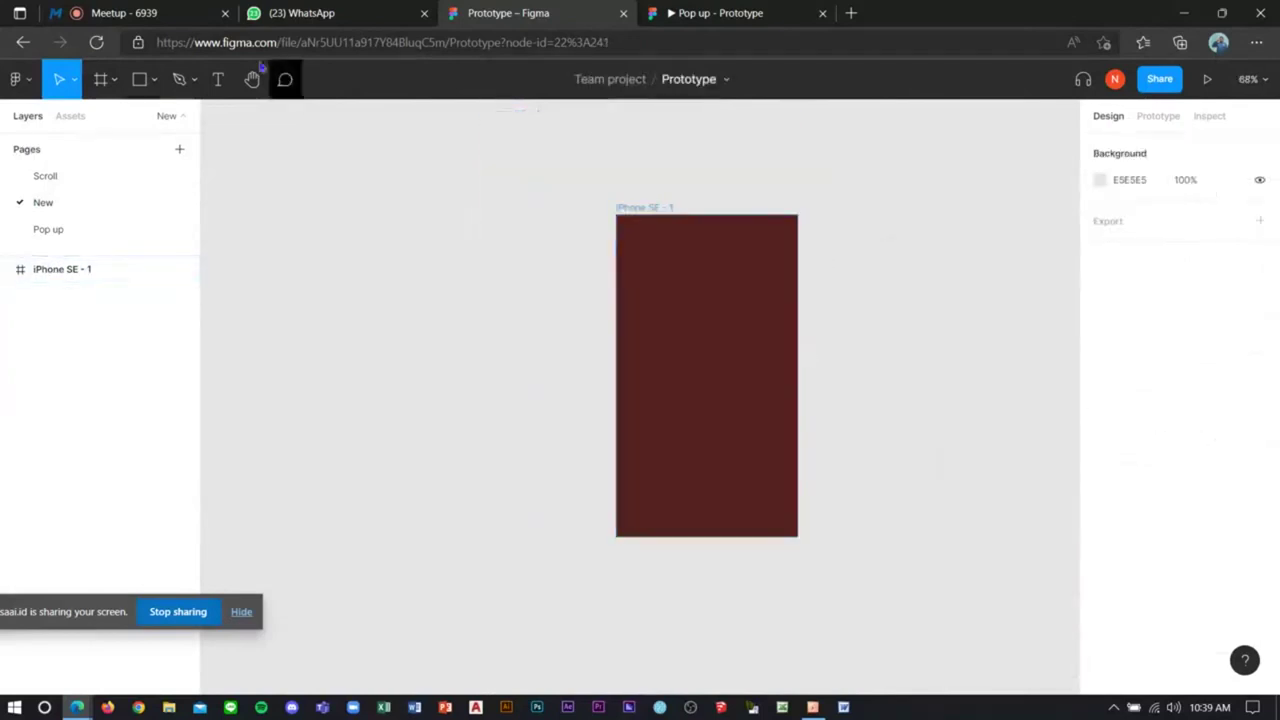
{"action": "left_click", "coordinate": [101, 80]}
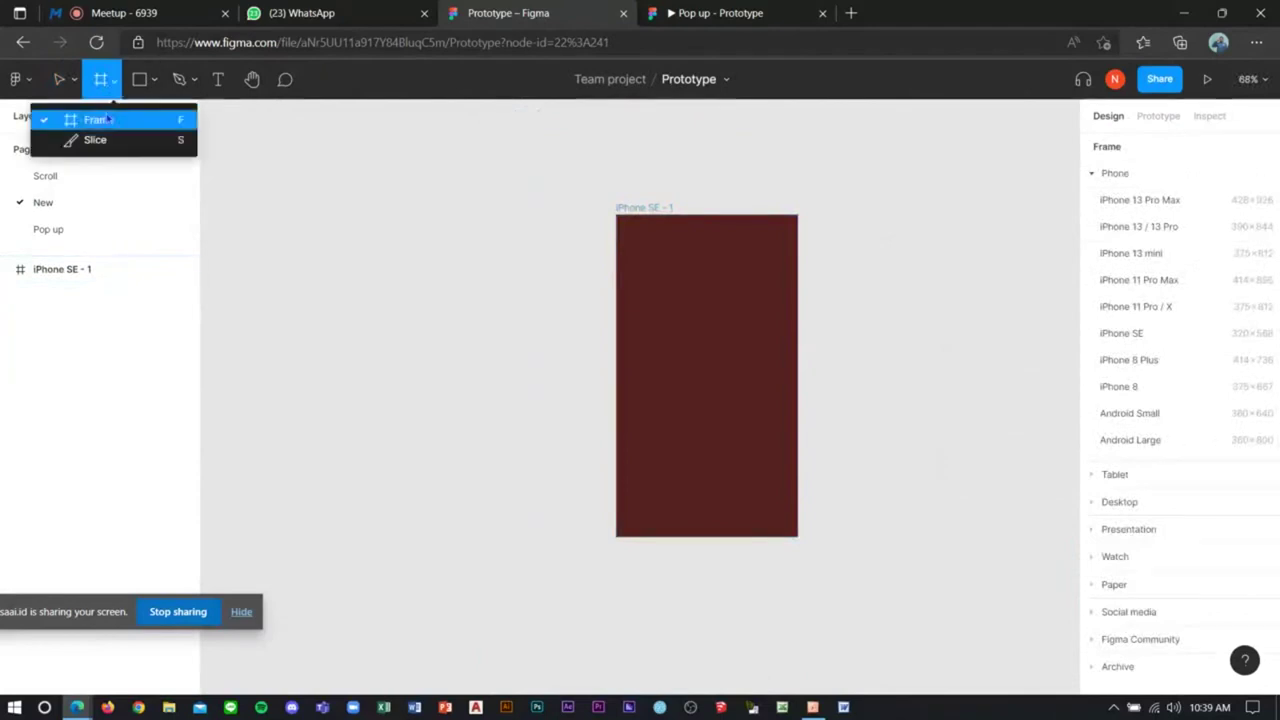
{"action": "left_click", "coordinate": [108, 119]}
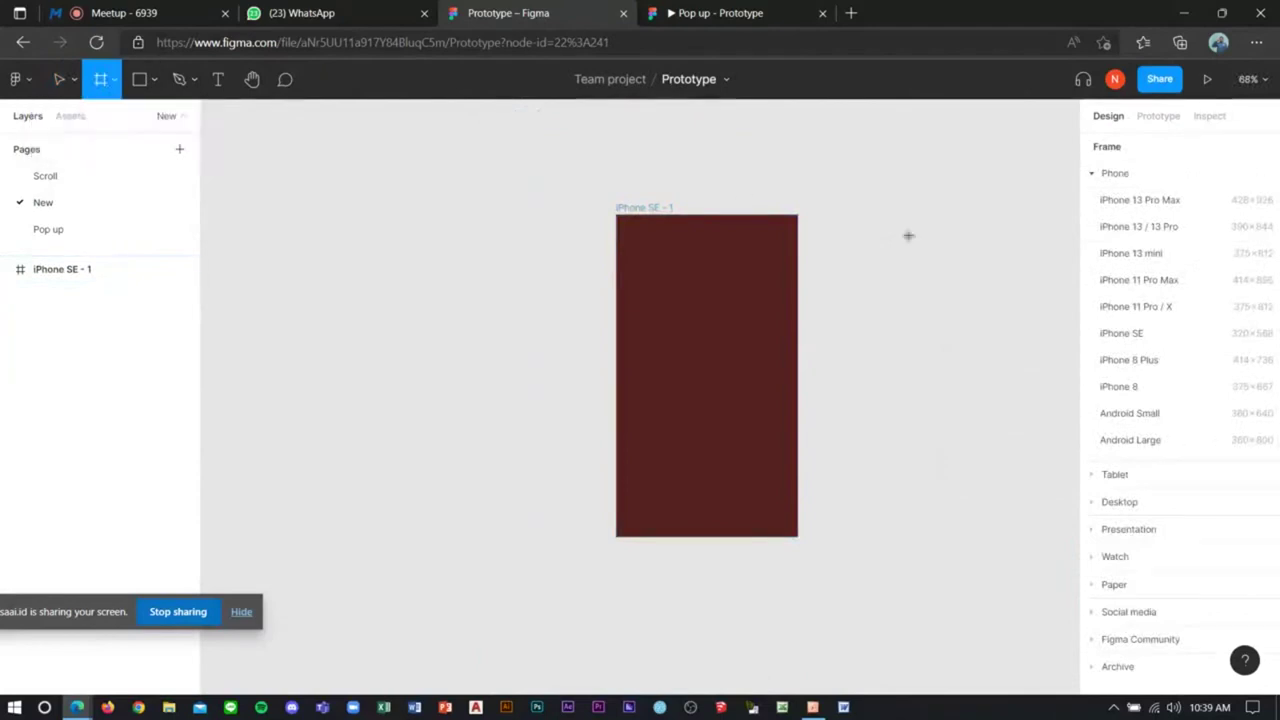
{"action": "left_click", "coordinate": [1121, 333]}
Step: Line iPhone SE - 2 up beside iPhone SE - 1 and add an interaction to iPhone SE - 1
{"action": "left_click_drag", "start_coordinate": [874, 317], "coordinate": [877, 294]}
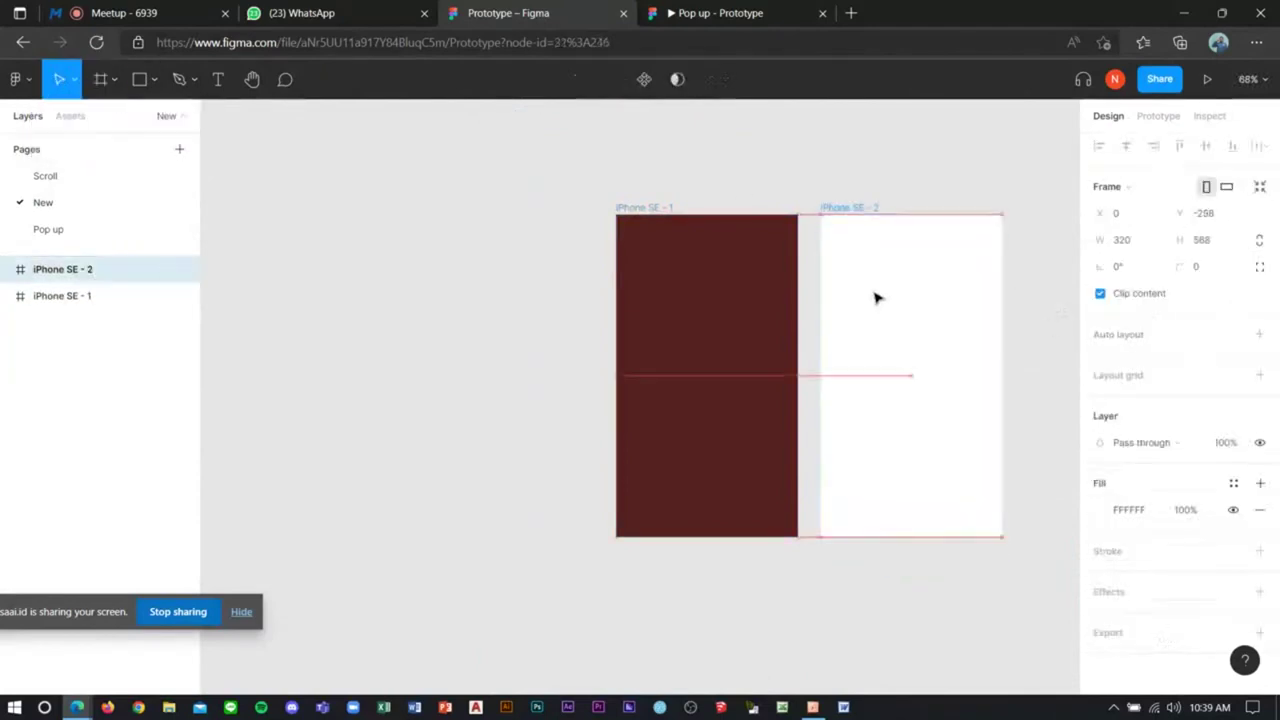
{"action": "left_click", "coordinate": [785, 160]}
{"action": "left_click", "coordinate": [745, 230]}
{"action": "left_click", "coordinate": [1158, 116]}
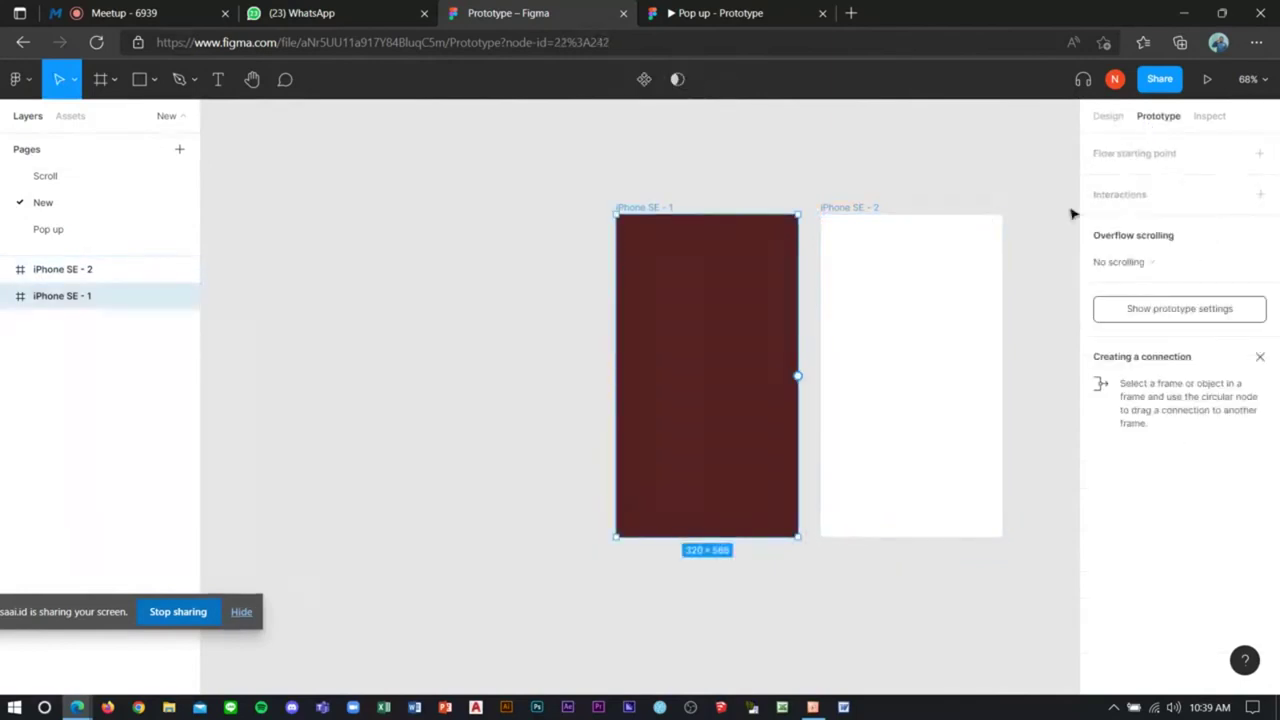
{"action": "left_click", "coordinate": [1125, 196]}
{"action": "left_click", "coordinate": [1143, 221]}
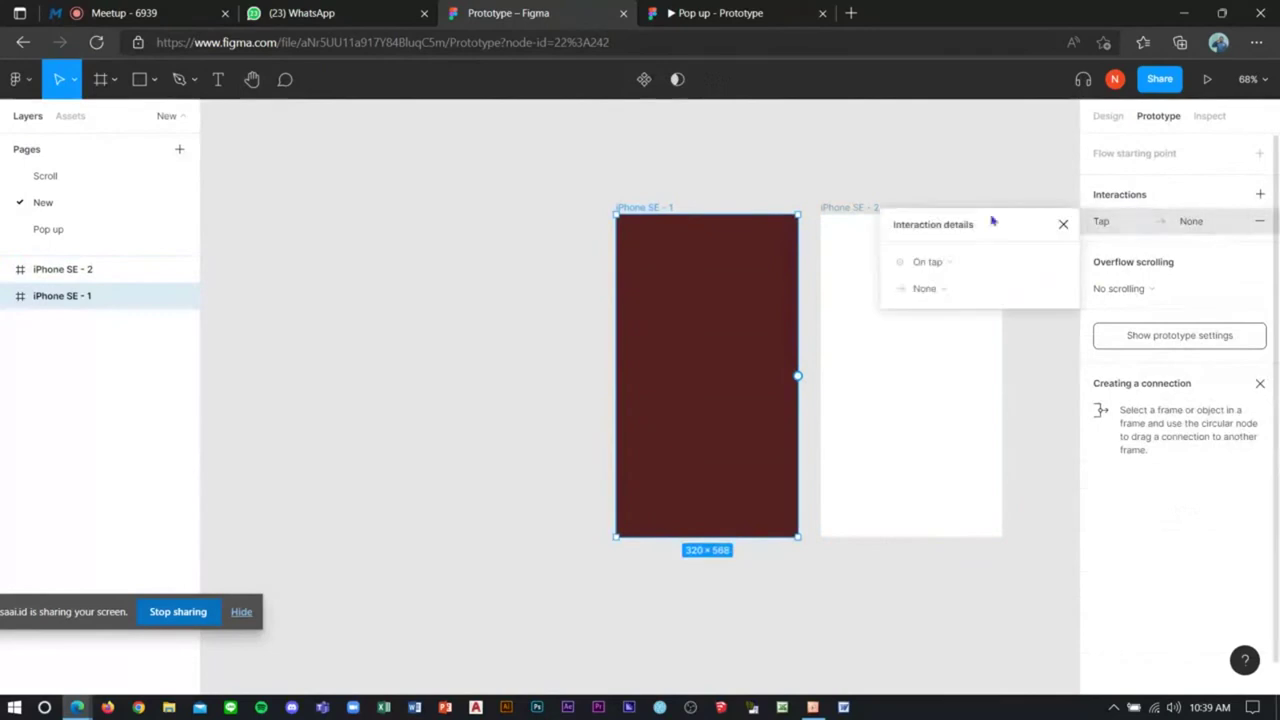
Step: Review the trigger options, set the action to Navigate to, and link to iPhone SE - 2
{"action": "left_click", "coordinate": [950, 260]}
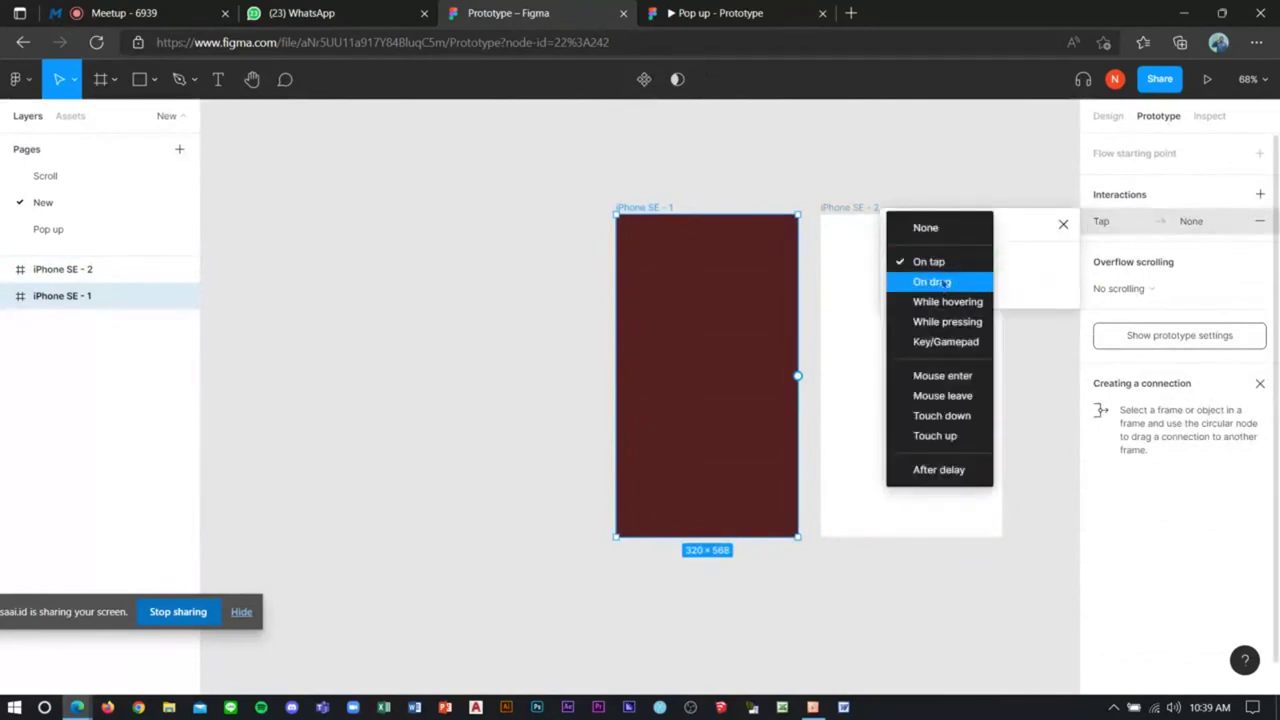
{"action": "left_click", "coordinate": [519, 161]}
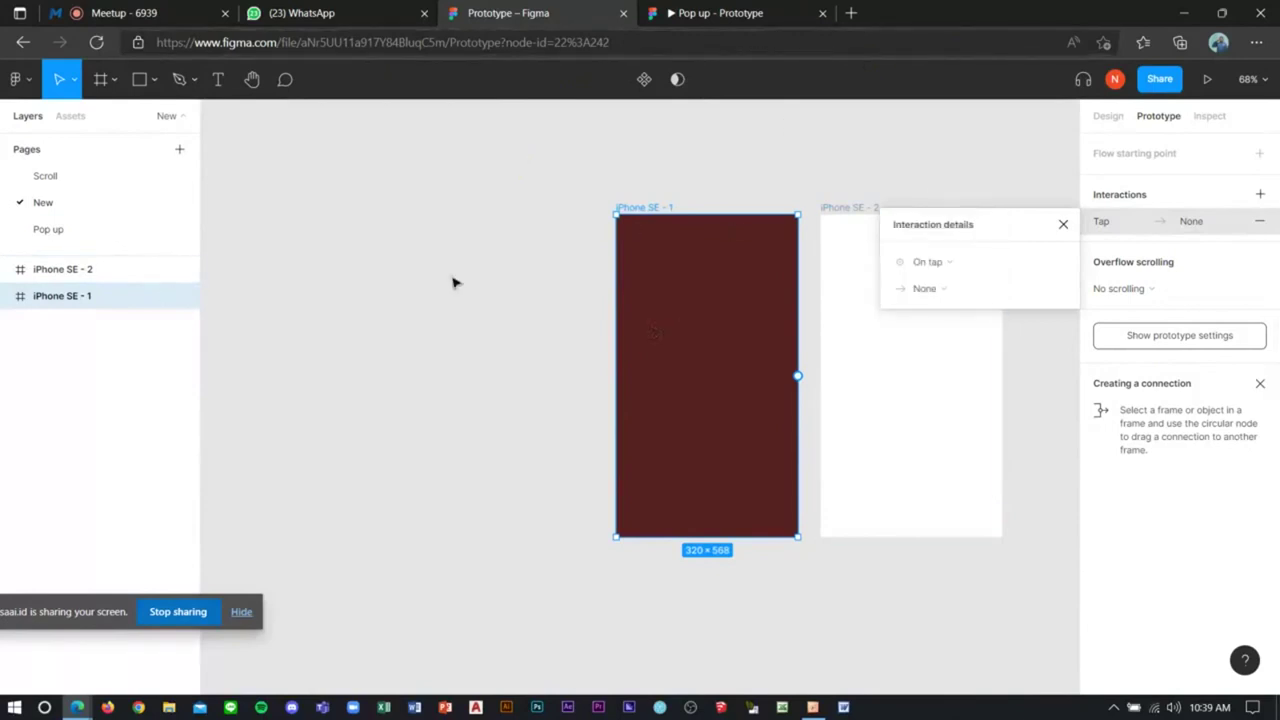
{"action": "left_click", "coordinate": [950, 262]}
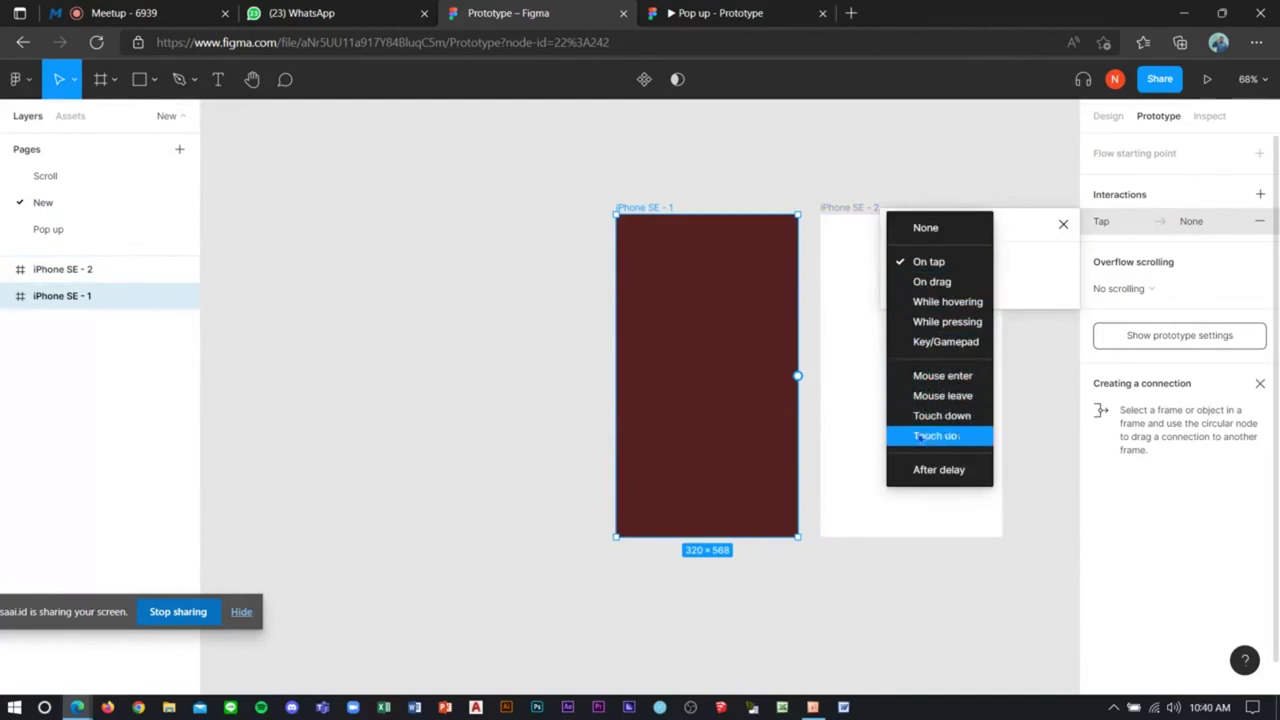
{"action": "left_click", "coordinate": [946, 266]}
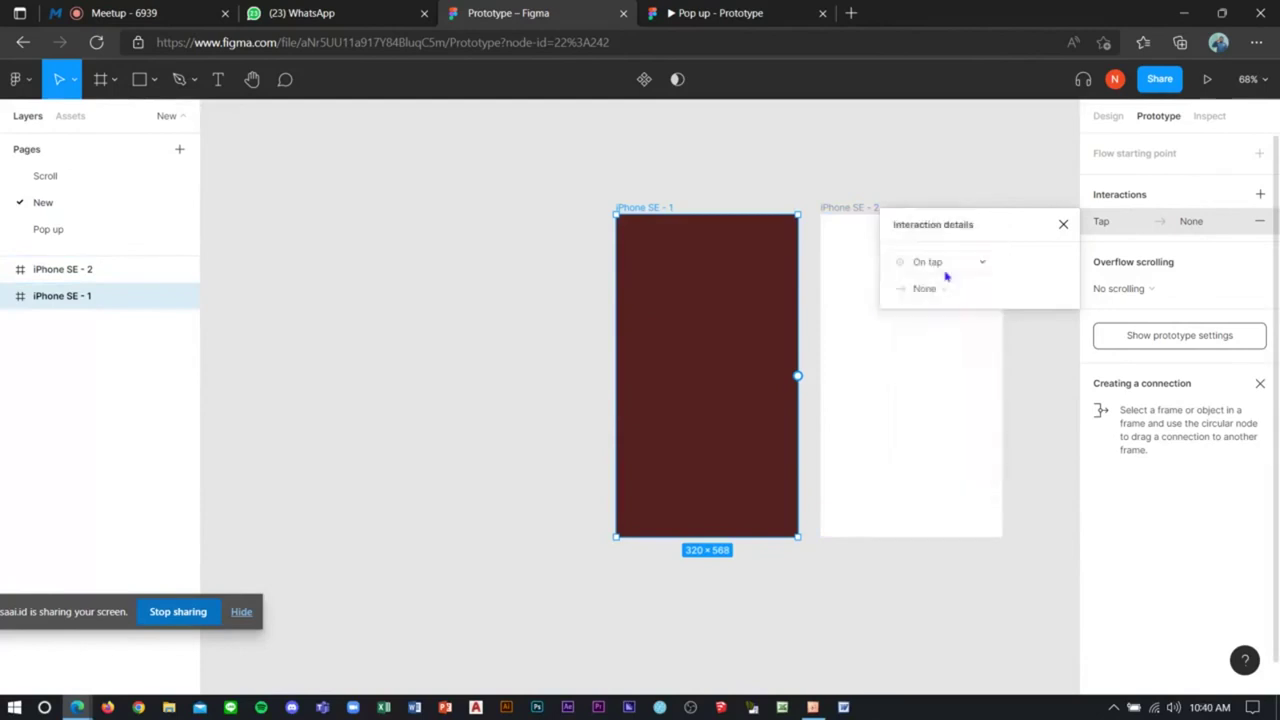
{"action": "left_click", "coordinate": [938, 289]}
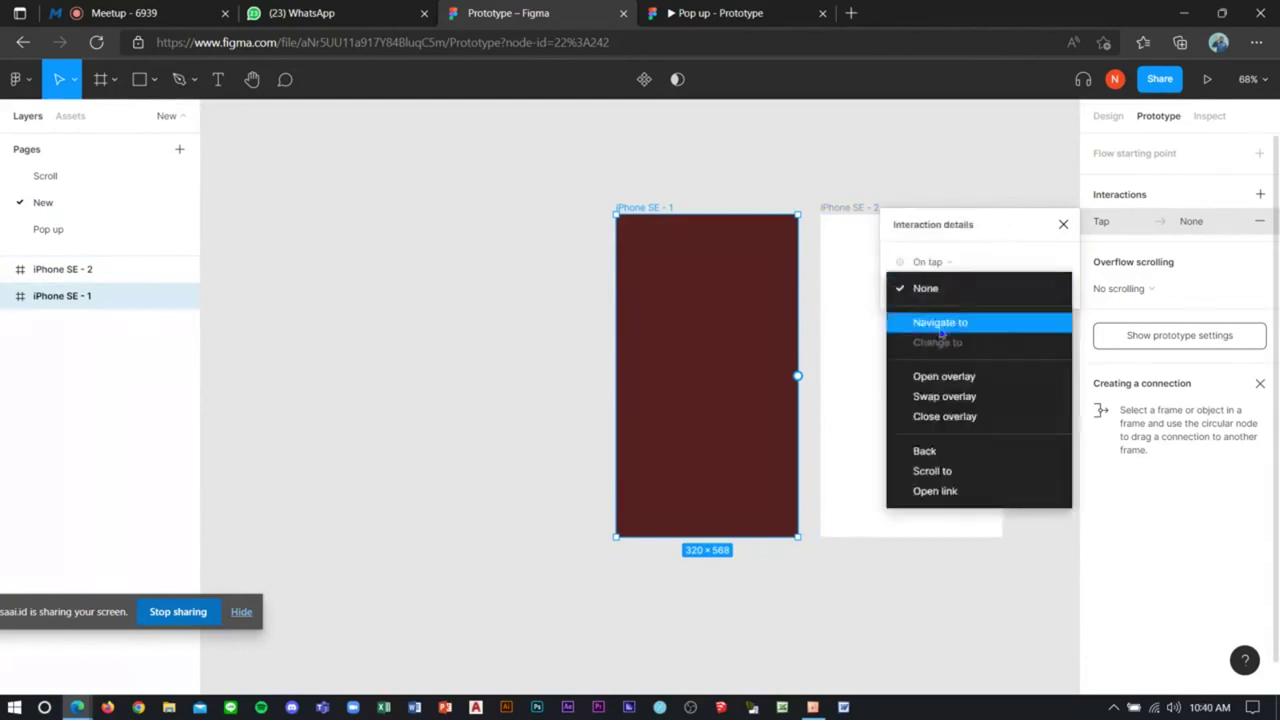
{"action": "left_click", "coordinate": [940, 324]}
{"action": "left_click_drag", "start_coordinate": [798, 376], "coordinate": [860, 362]}
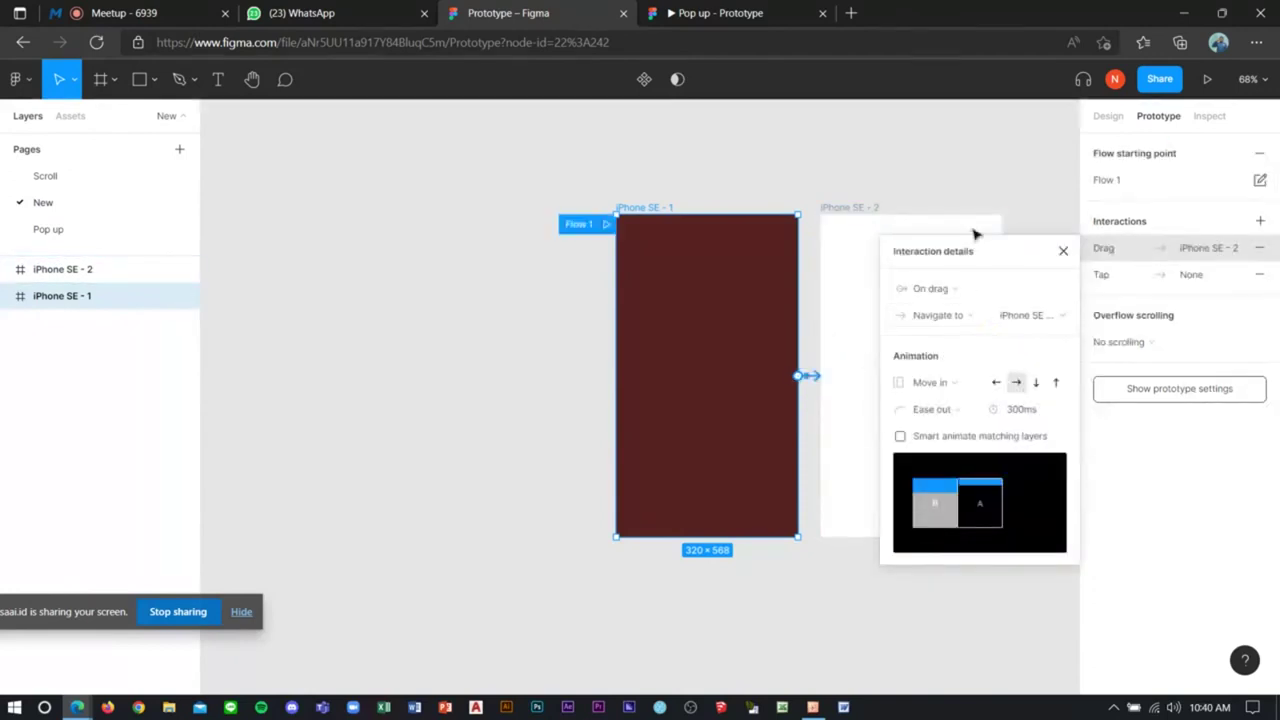
Step: Try the overlay, Back and Scroll to actions, then link Navigate to iPhone SE - 2 On drag
{"action": "left_click", "coordinate": [965, 316]}
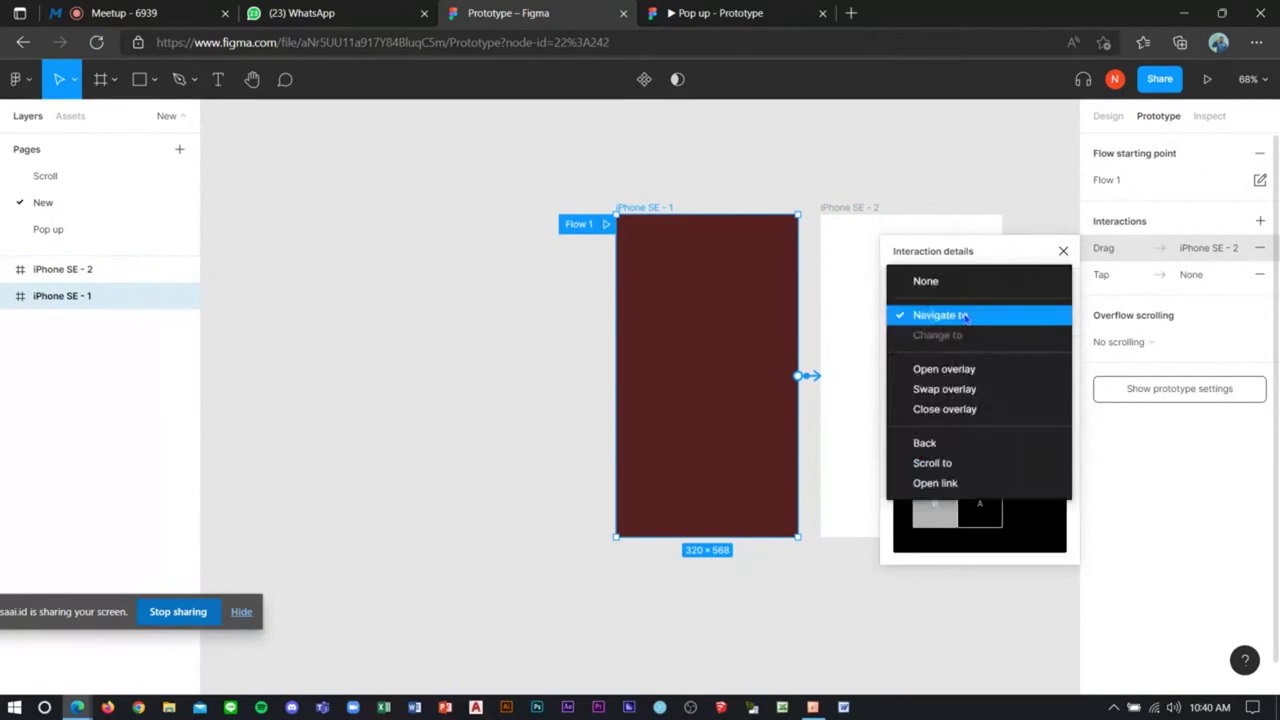
{"action": "left_click", "coordinate": [955, 370]}
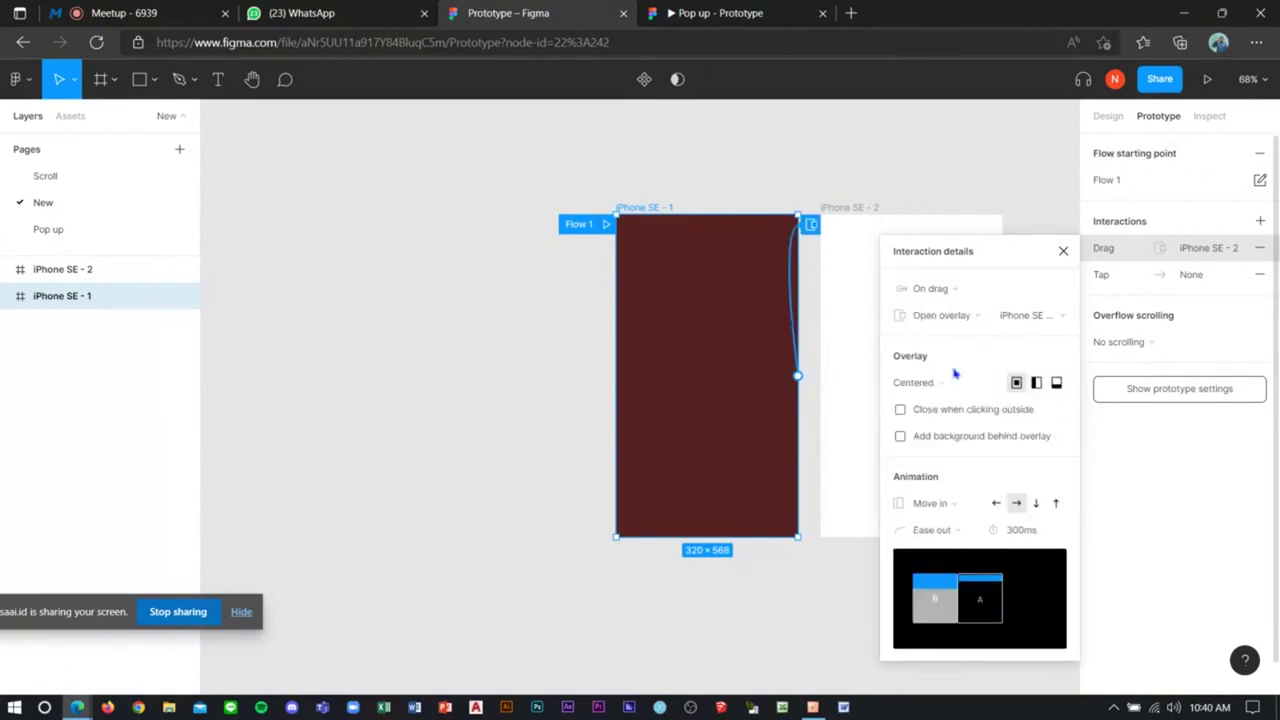
{"action": "left_click", "coordinate": [950, 317]}
{"action": "left_click", "coordinate": [955, 335]}
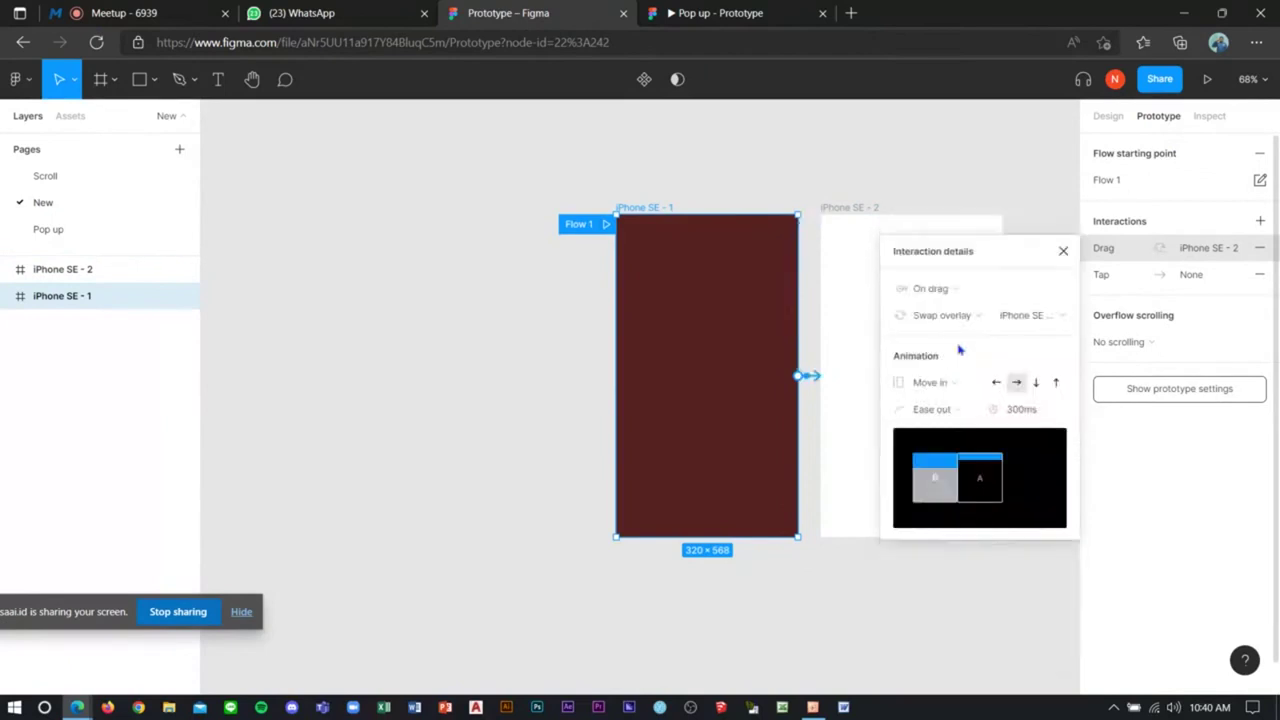
{"action": "left_click", "coordinate": [947, 317]}
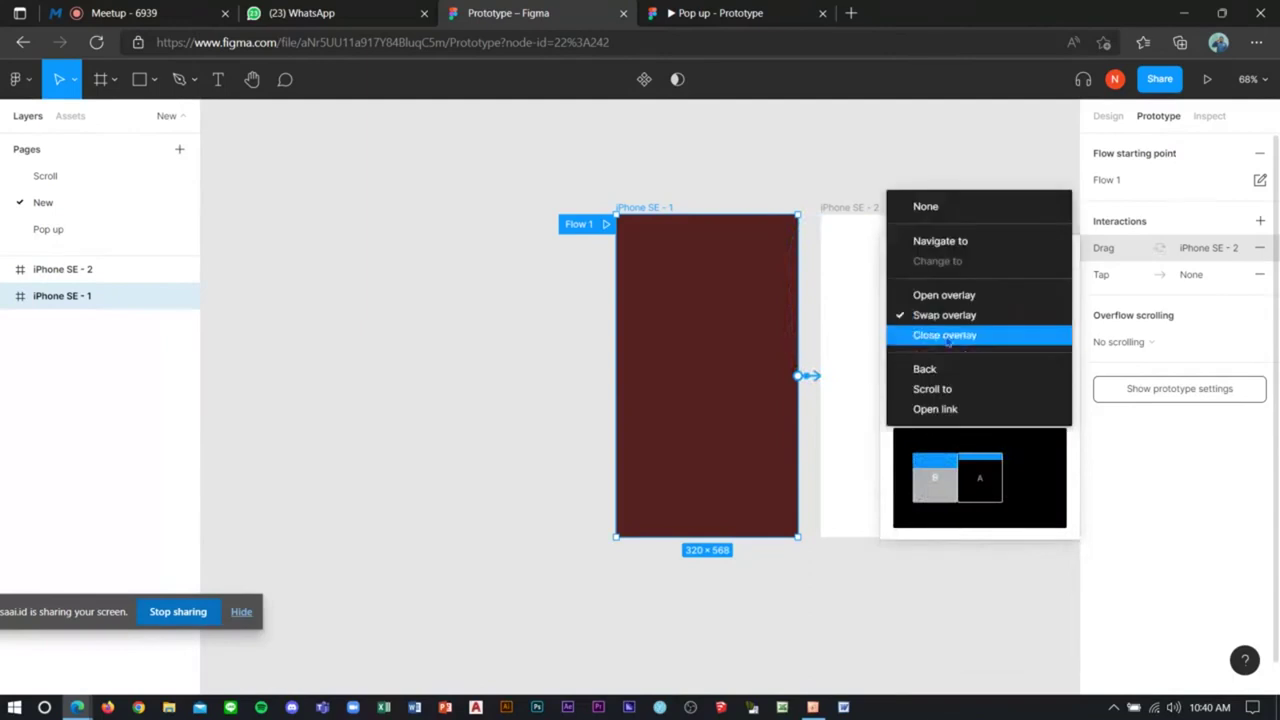
{"action": "left_click", "coordinate": [951, 334]}
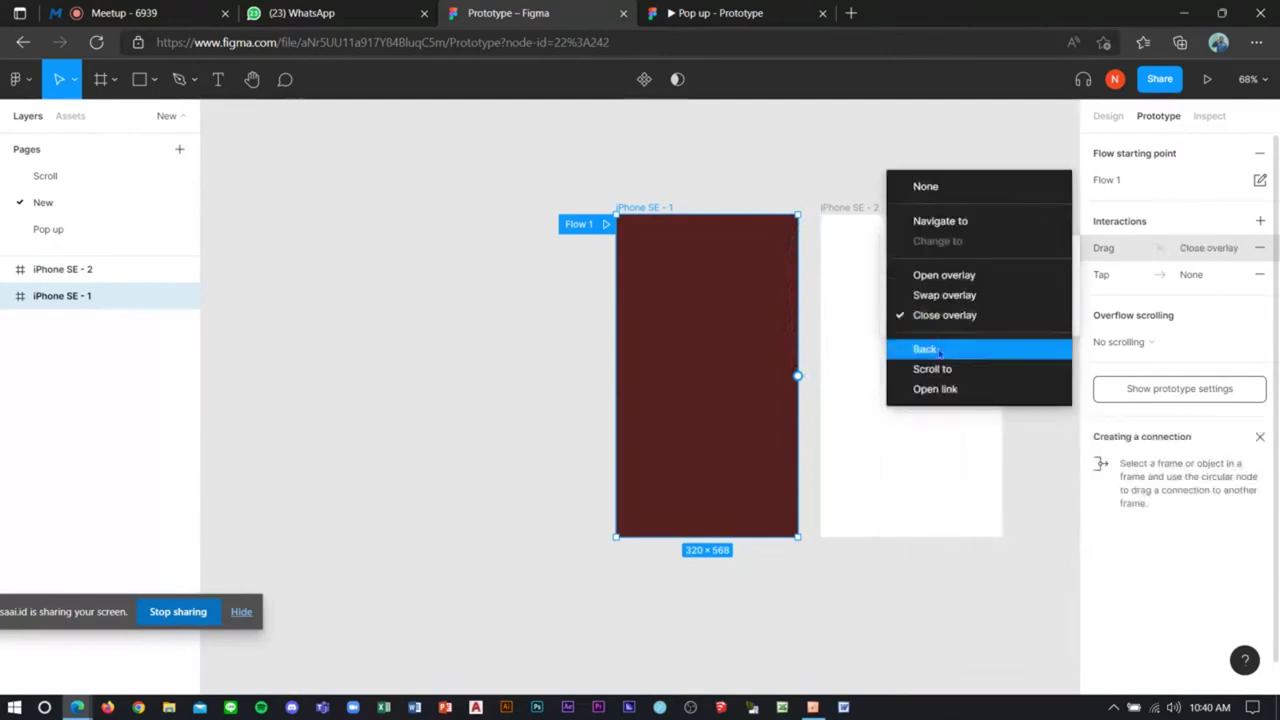
{"action": "left_click", "coordinate": [930, 348]}
{"action": "left_click", "coordinate": [945, 315]}
{"action": "left_click", "coordinate": [950, 345]}
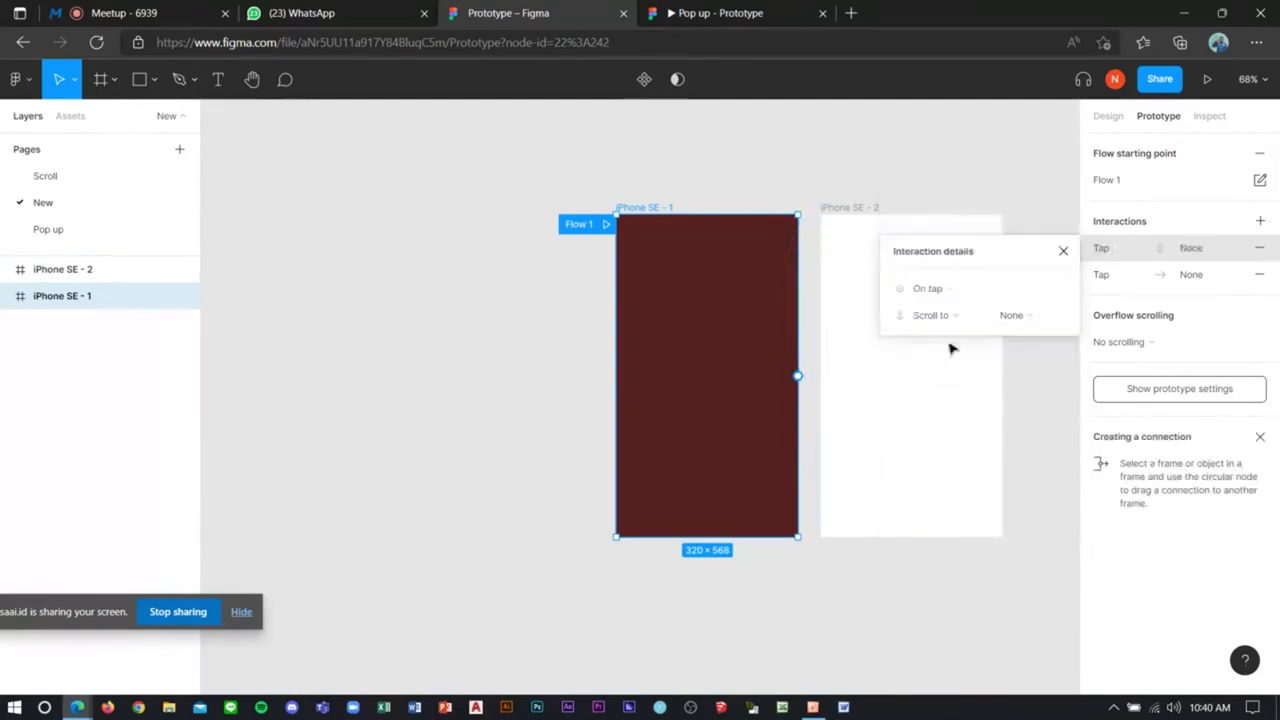
{"action": "left_click", "coordinate": [952, 318]}
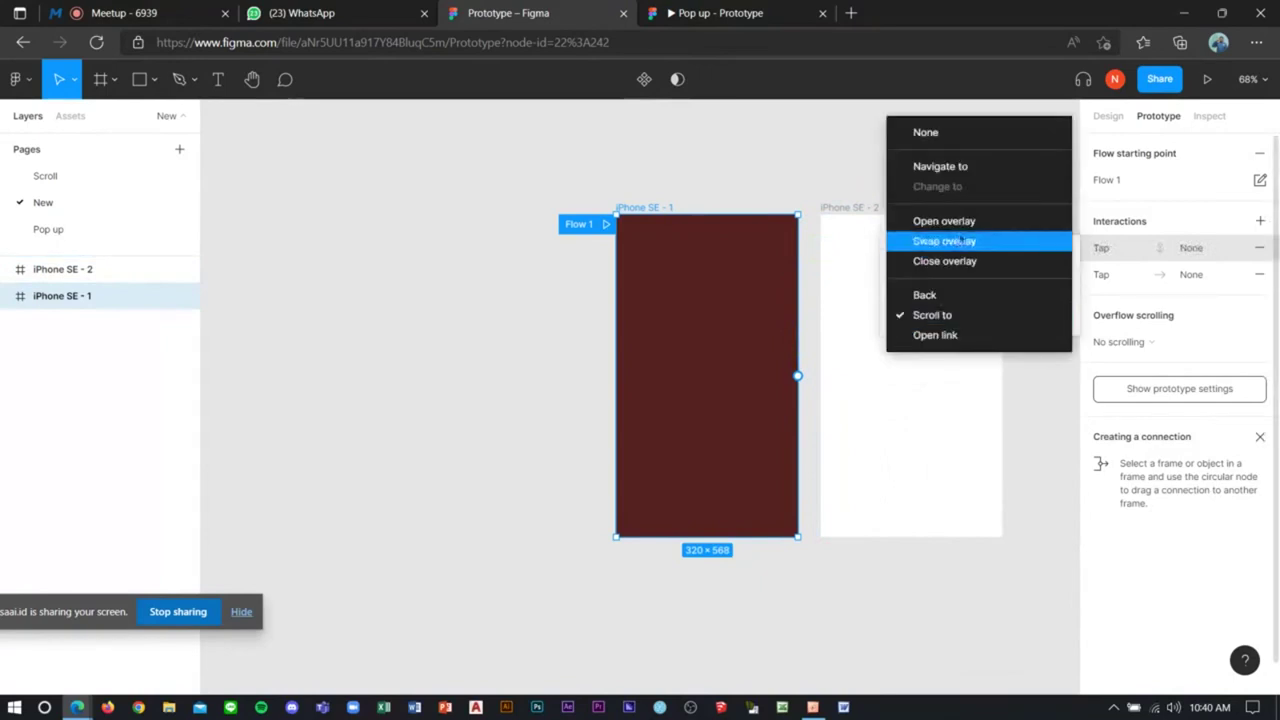
{"action": "left_click", "coordinate": [955, 166]}
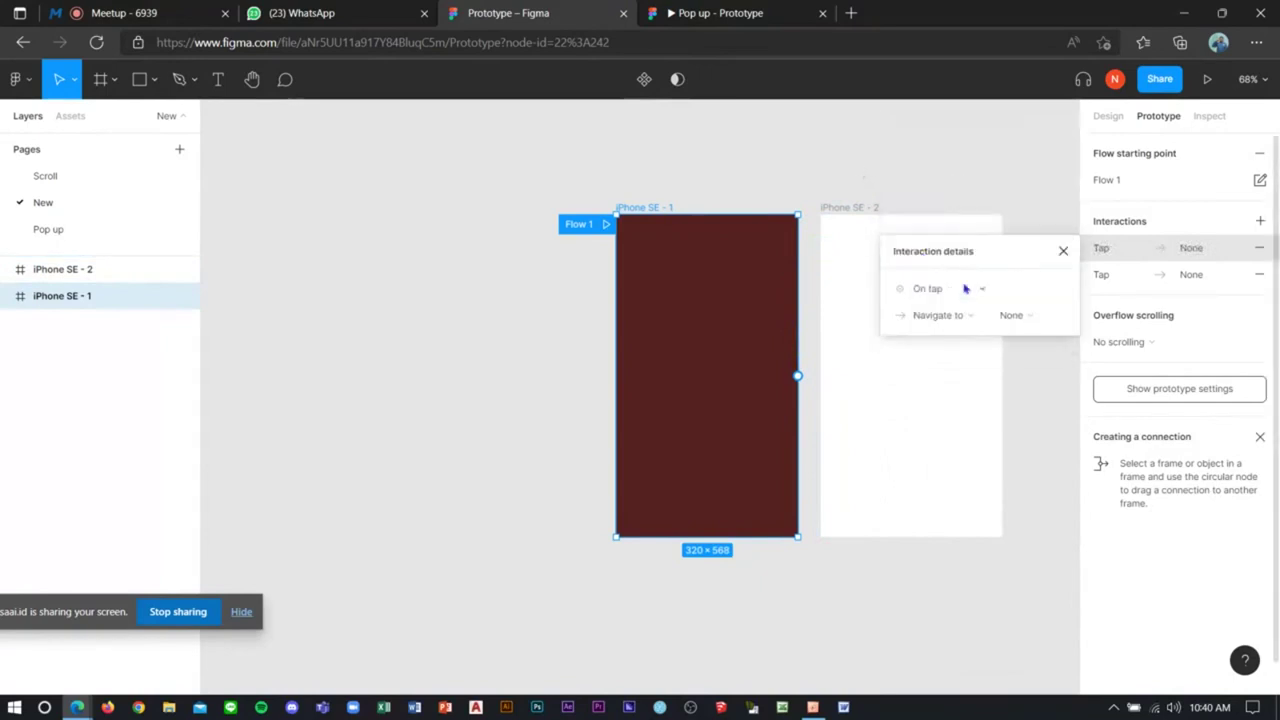
{"action": "left_click_drag", "start_coordinate": [797, 375], "coordinate": [850, 375]}
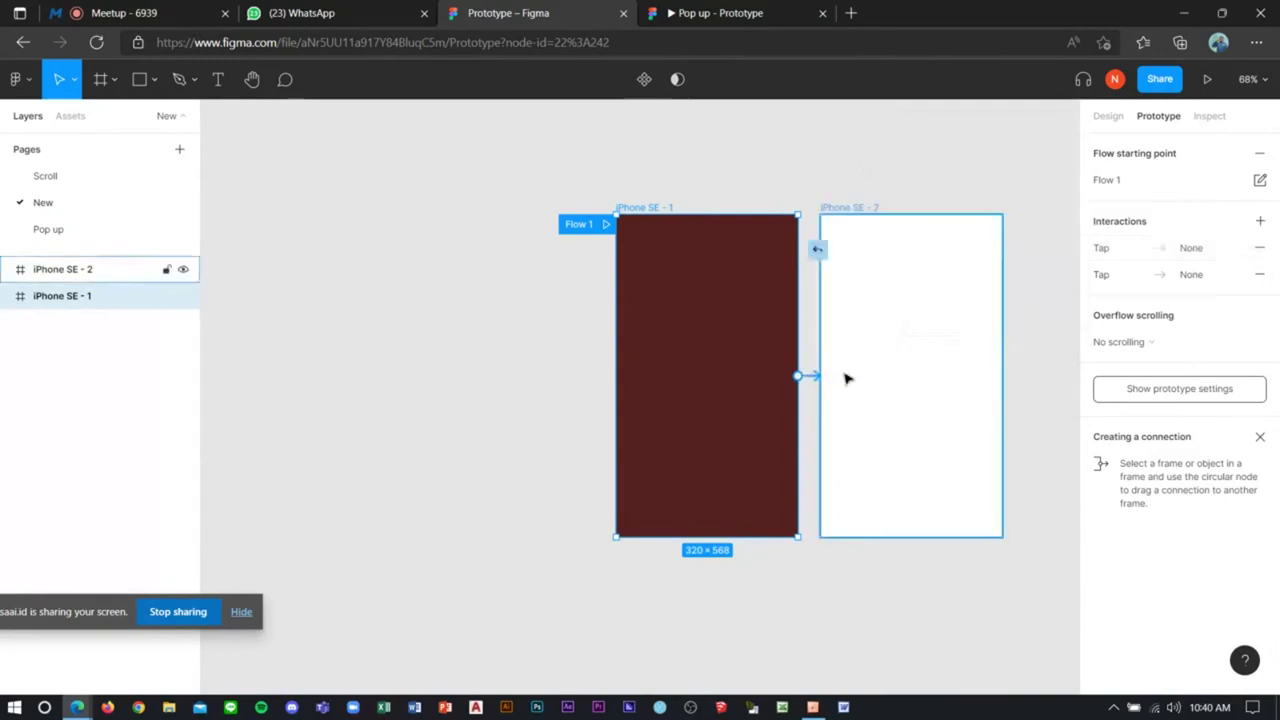
Step: Preview the prototype, then draw a grey rectangle inside the iPhone SE - 1 frame
{"action": "left_click", "coordinate": [1207, 79]}
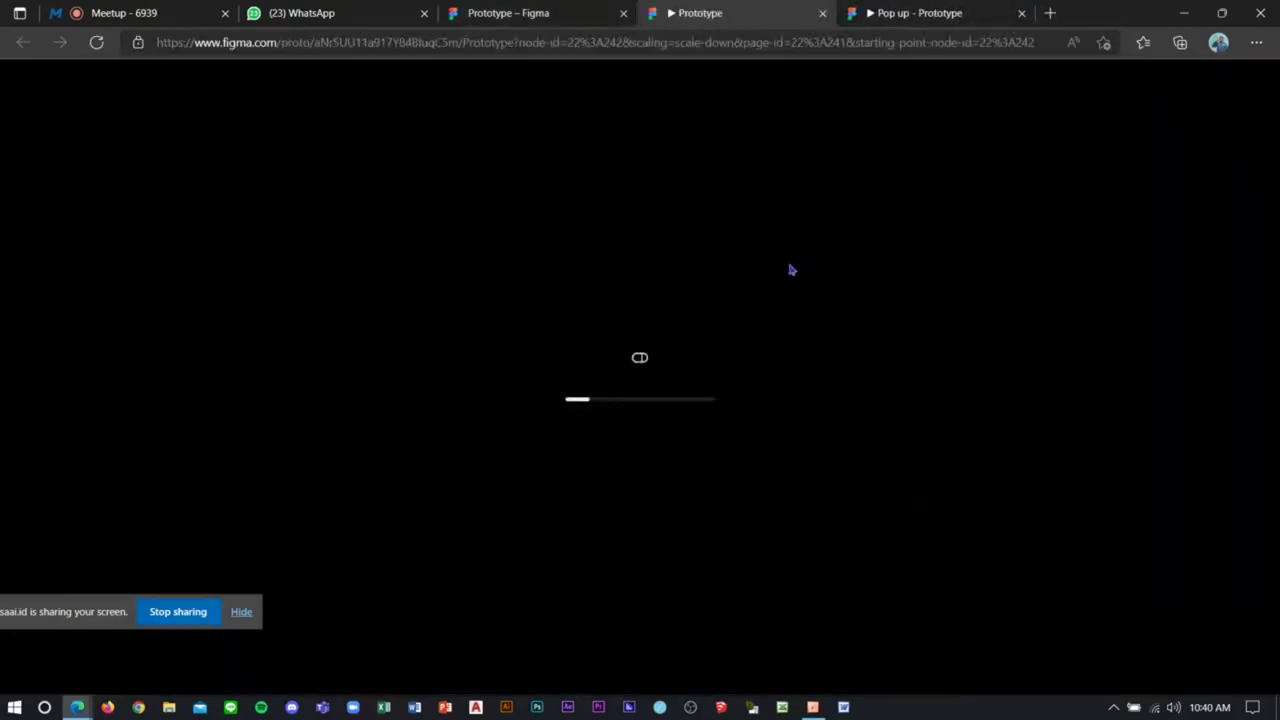
{"action": "left_click", "coordinate": [573, 16]}
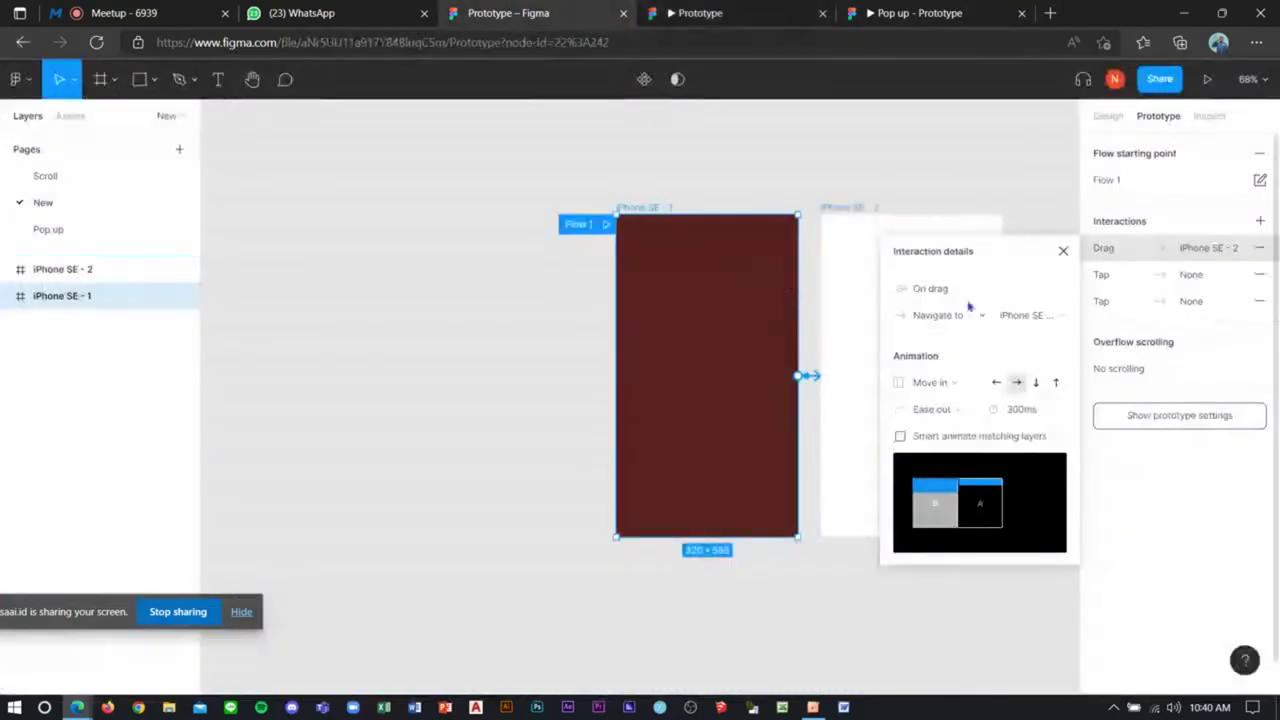
{"action": "left_click", "coordinate": [1063, 252]}
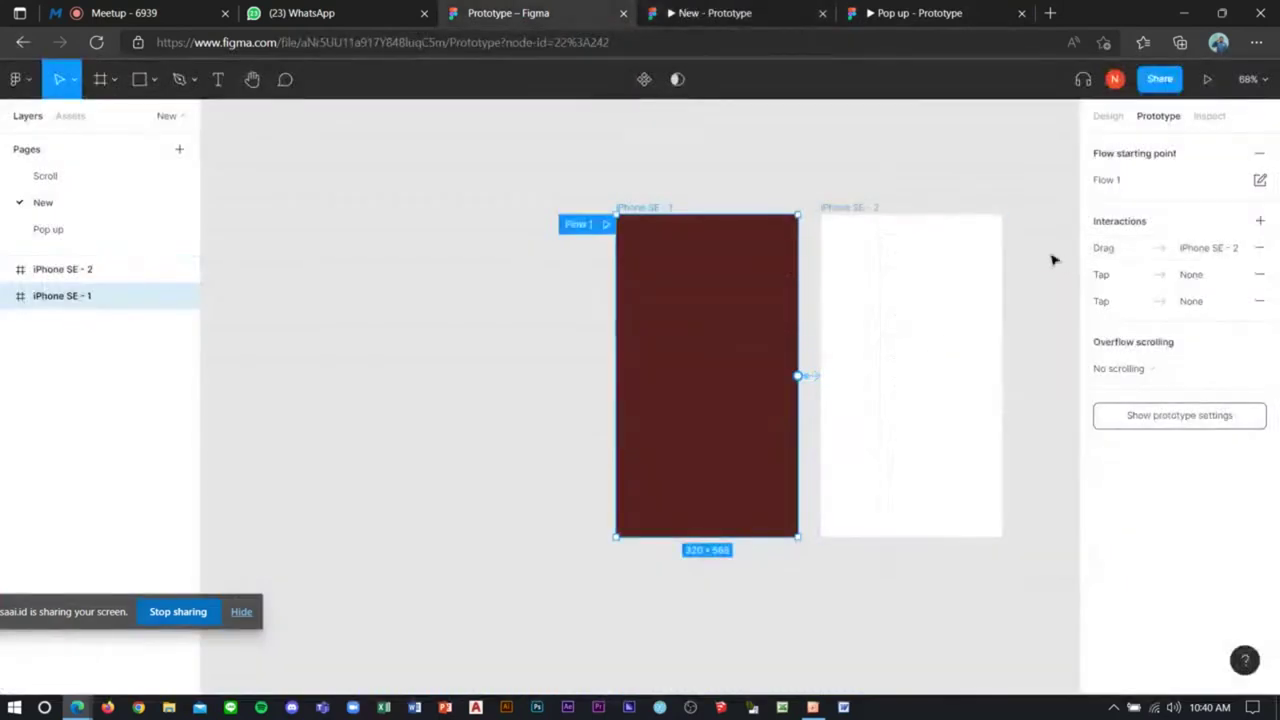
{"action": "left_click", "coordinate": [130, 86]}
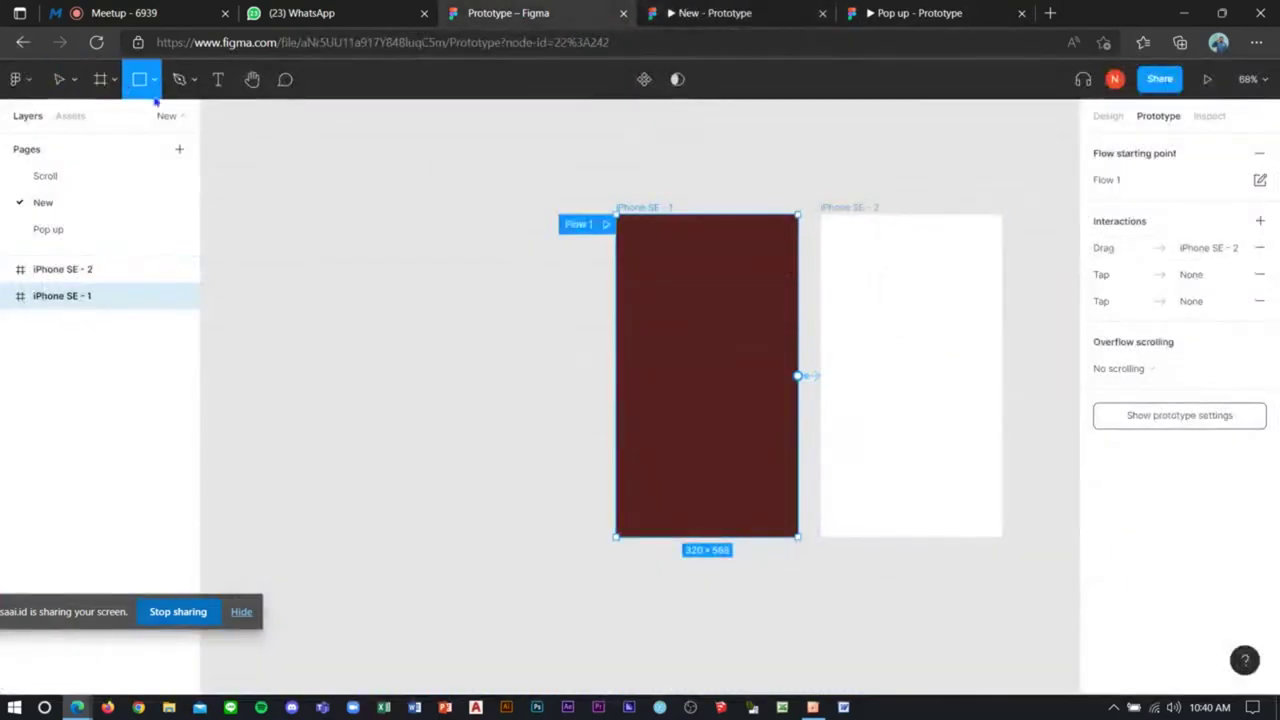
{"action": "mouse_move", "coordinate": [650, 298]}
{"action": "left_mouse_down"}
{"action": "mouse_move", "coordinate": [754, 354]}
{"action": "mouse_move", "coordinate": [716, 341]}
{"action": "left_mouse_up"}
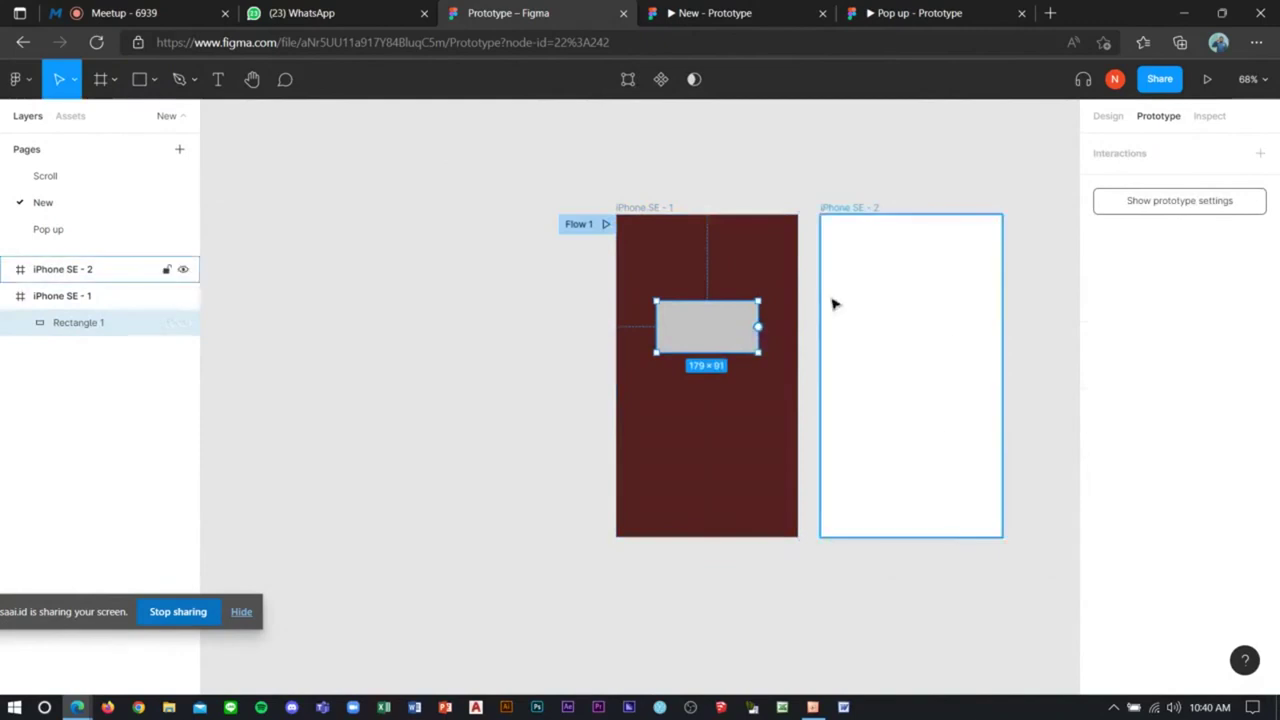
{"action": "left_click", "coordinate": [763, 271]}
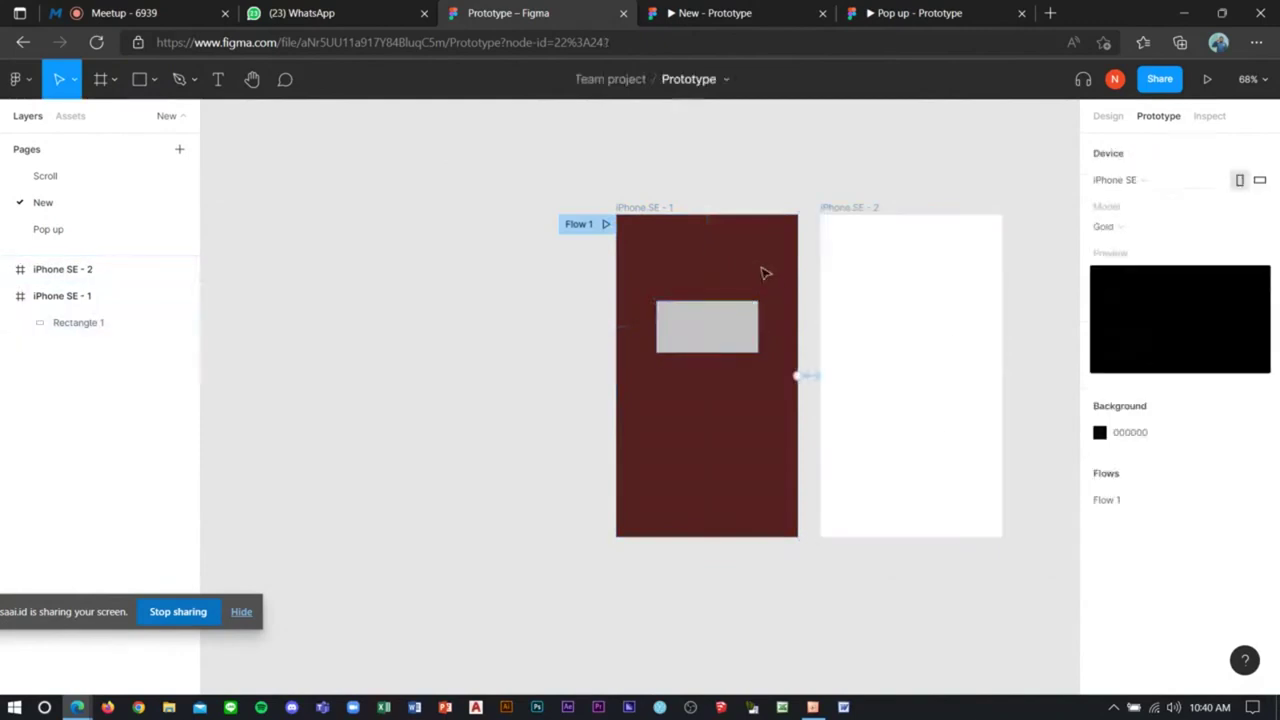
Step: Clear all of iPhone SE - 1's interactions, removing its drag and tap links
{"action": "left_click", "coordinate": [650, 207]}
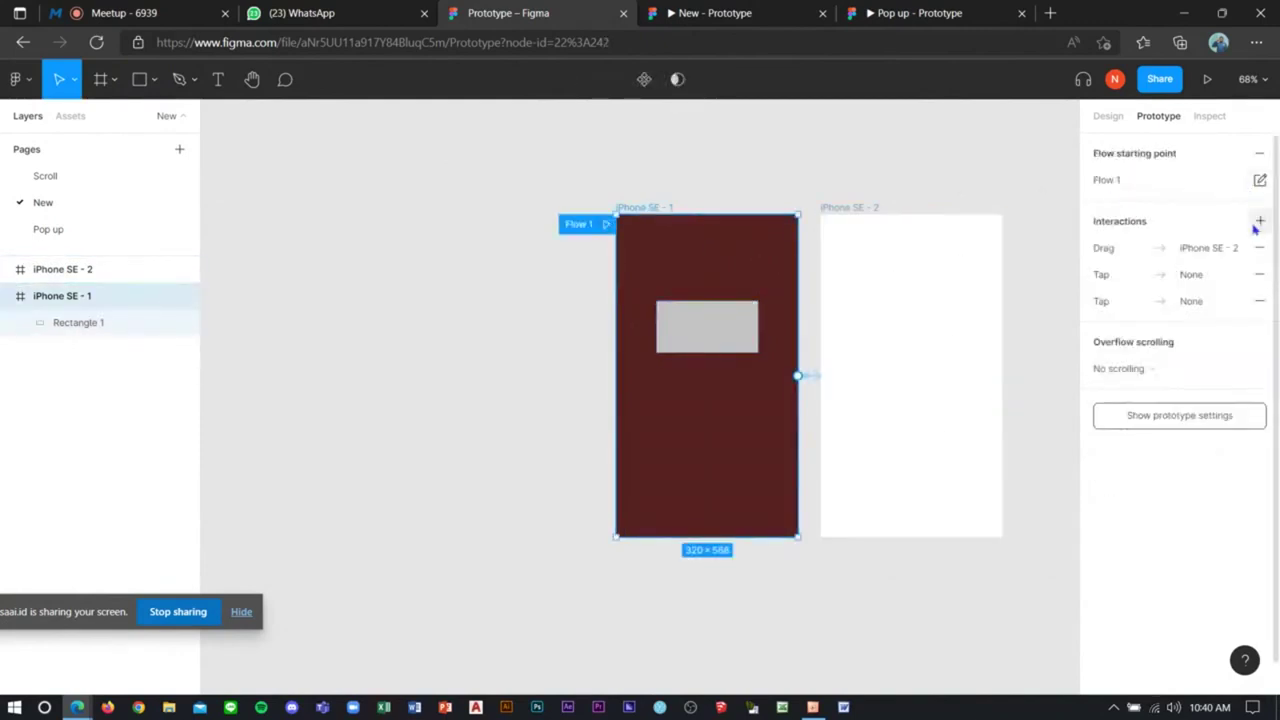
{"action": "left_click", "coordinate": [1259, 248]}
{"action": "left_click", "coordinate": [1259, 248]}
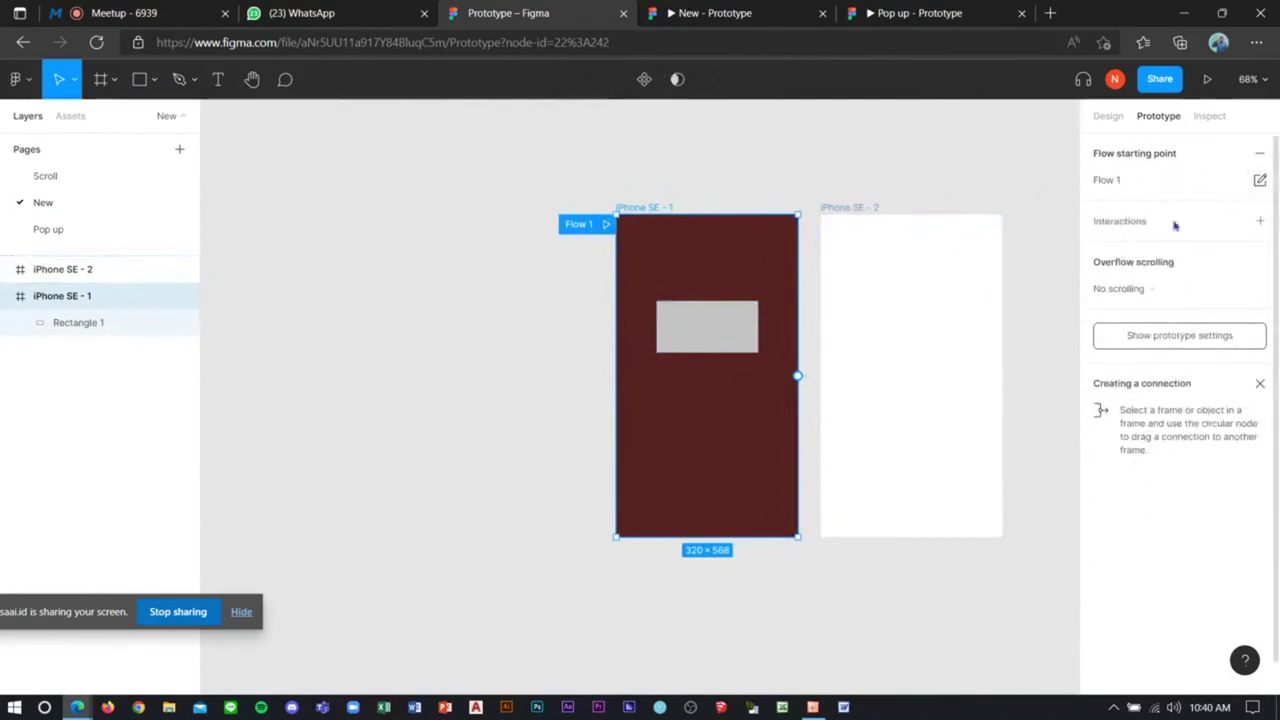
{"action": "left_click", "coordinate": [1260, 221]}
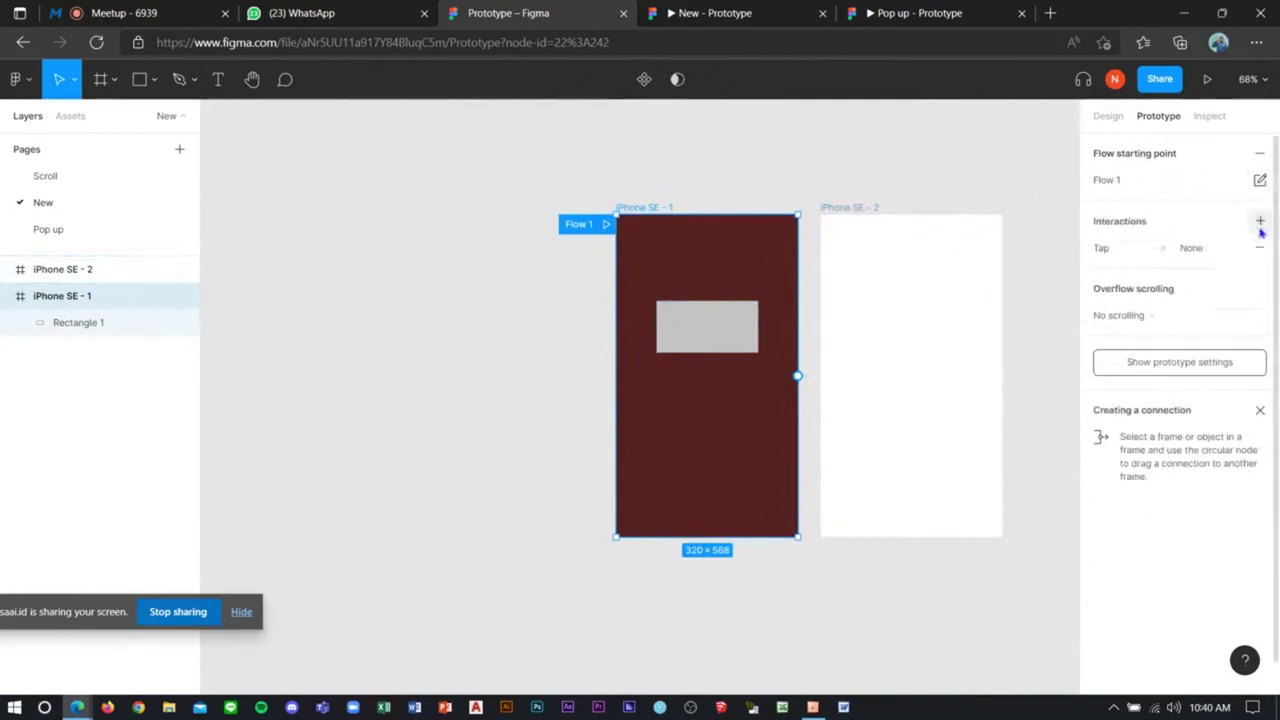
{"action": "left_click", "coordinate": [1120, 249]}
{"action": "left_click", "coordinate": [950, 318]}
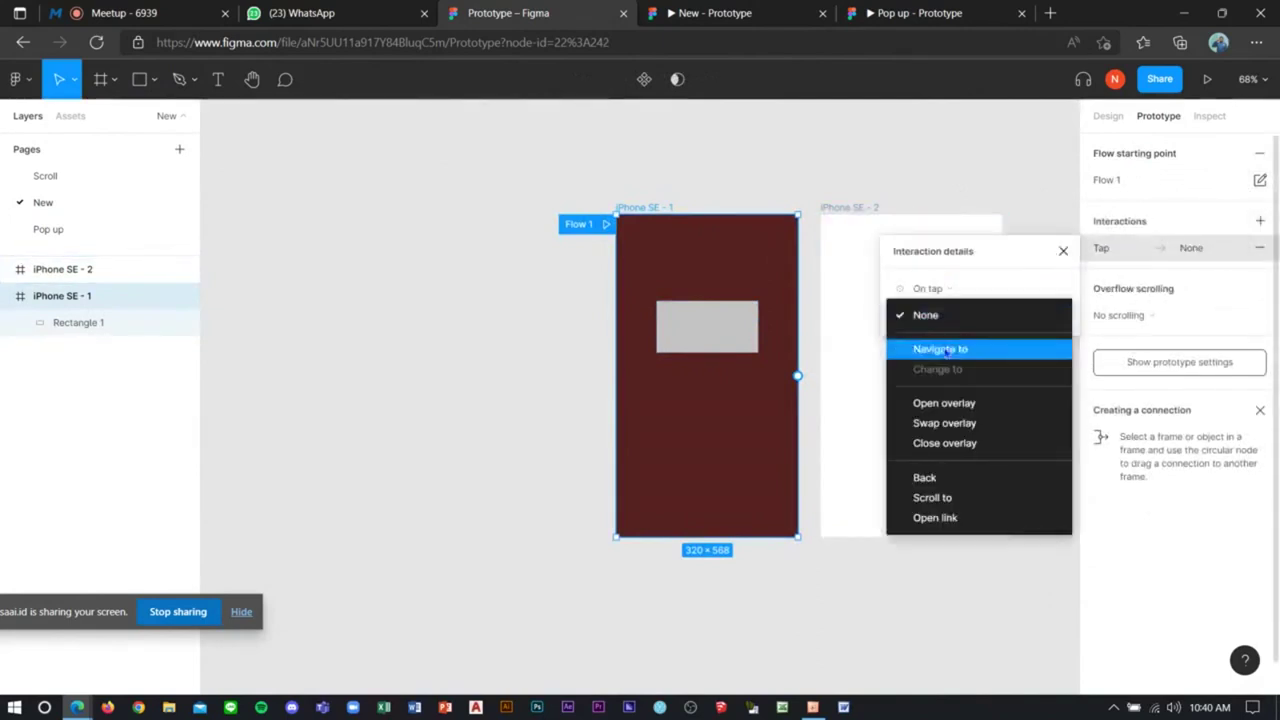
{"action": "left_click", "coordinate": [946, 348]}
{"action": "key", "text": "Escape"}
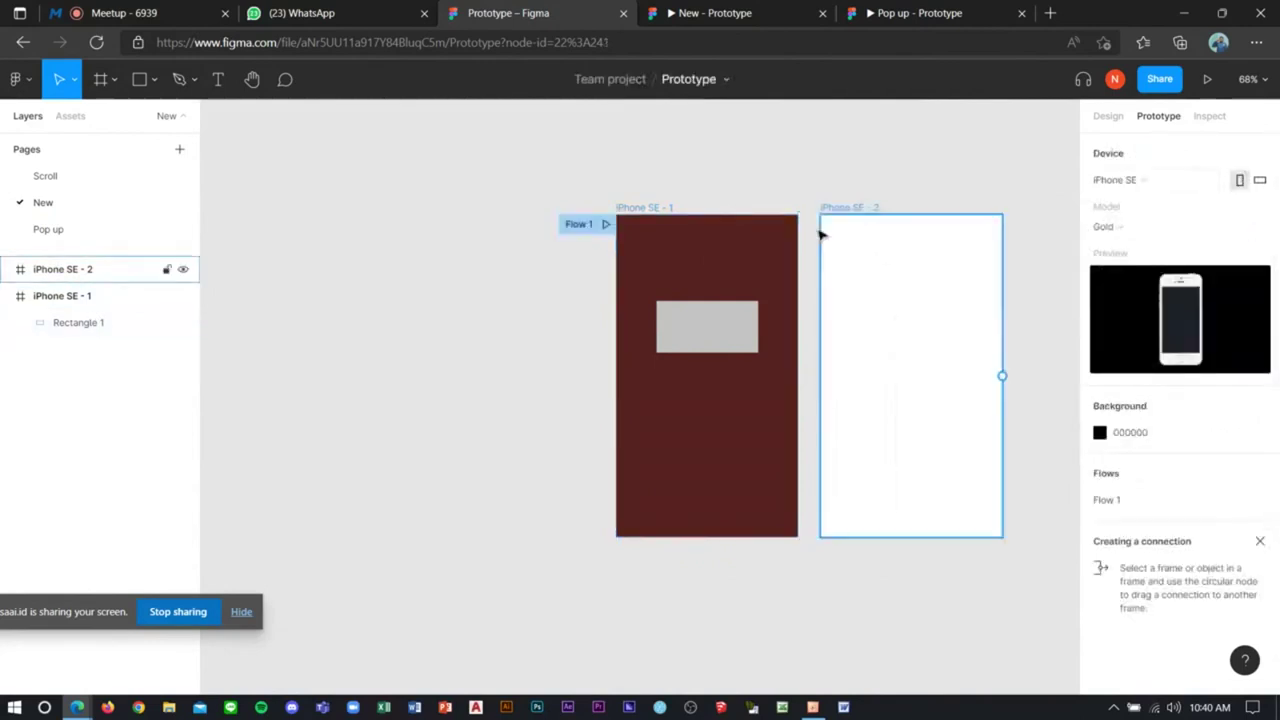
{"action": "left_click", "coordinate": [660, 208]}
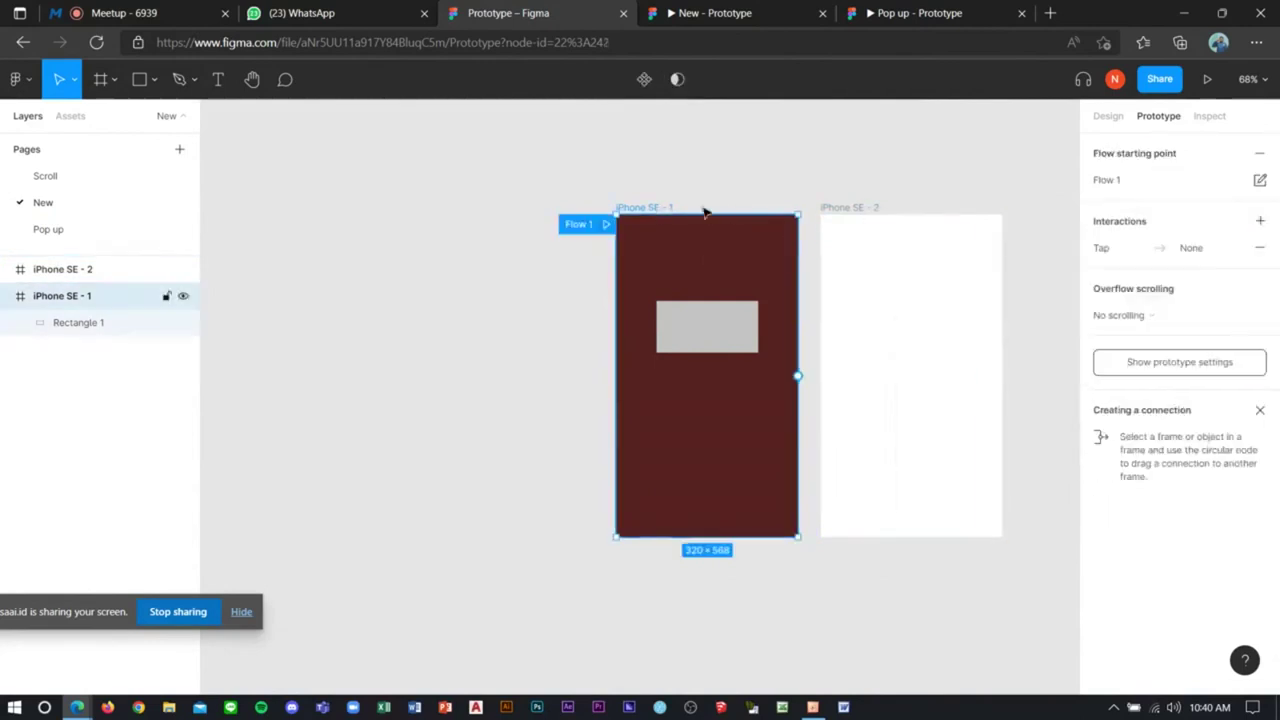
{"action": "left_click", "coordinate": [1260, 221]}
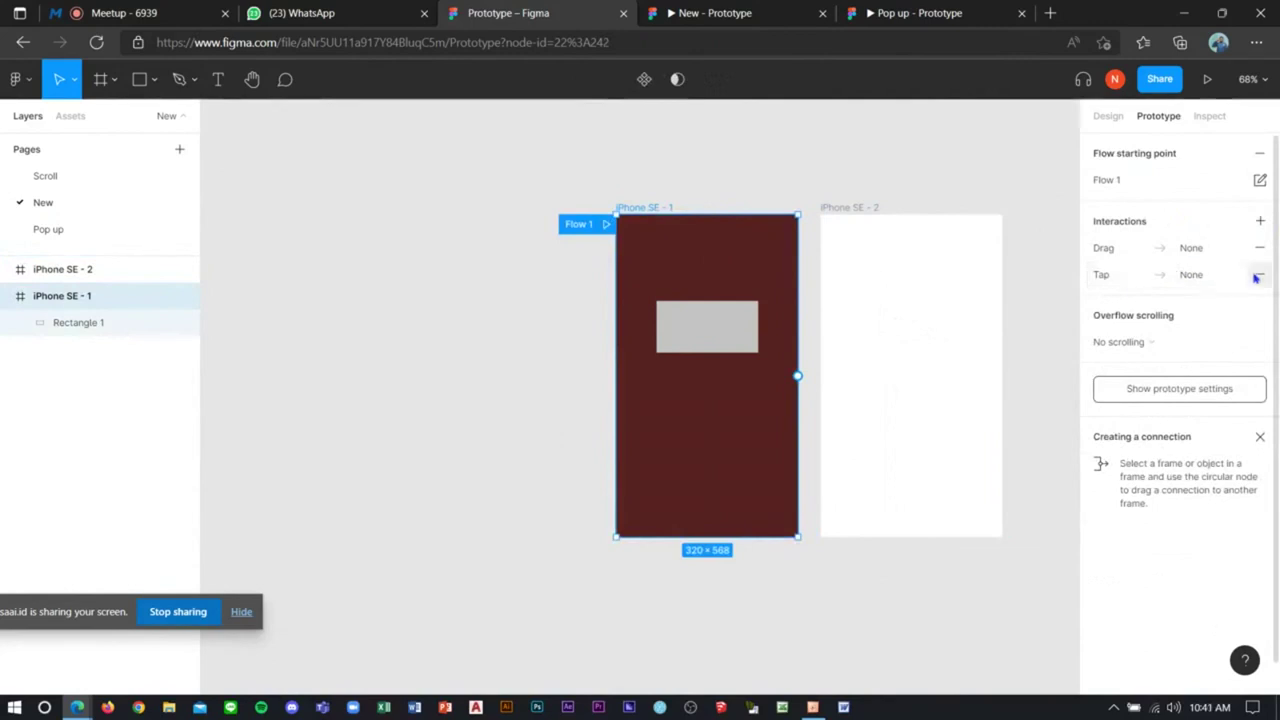
{"action": "left_click", "coordinate": [1258, 277]}
{"action": "left_click", "coordinate": [1259, 248]}
Step: Link Rectangle 1 on tap to iPhone SE - 2 and try it in the preview
{"action": "left_click", "coordinate": [691, 323]}
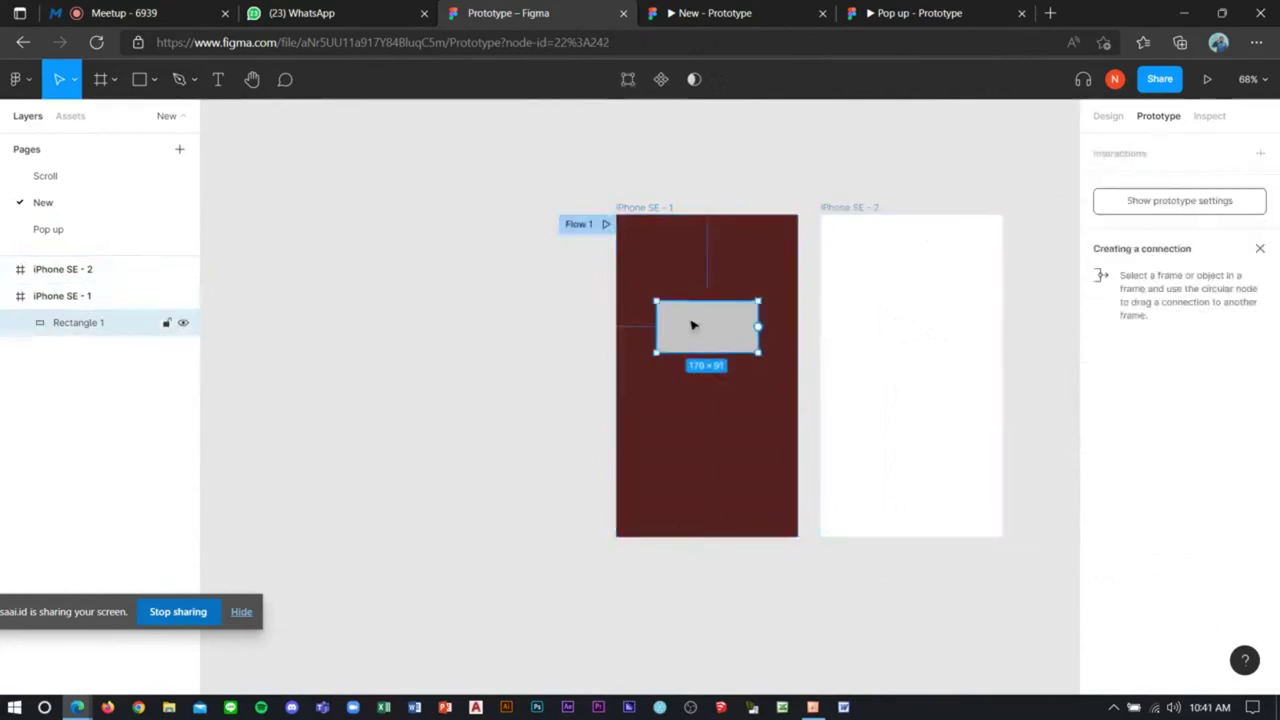
{"action": "left_click", "coordinate": [1138, 155]}
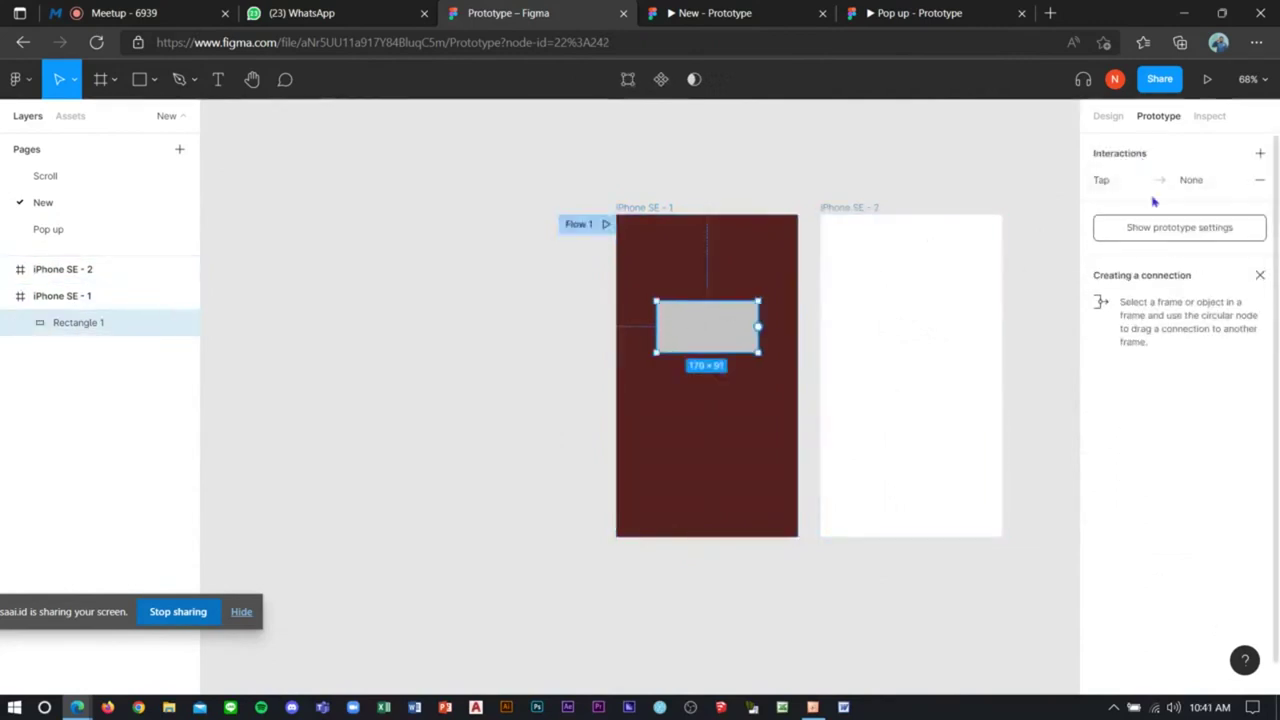
{"action": "left_click", "coordinate": [1125, 190]}
{"action": "left_click", "coordinate": [944, 221]}
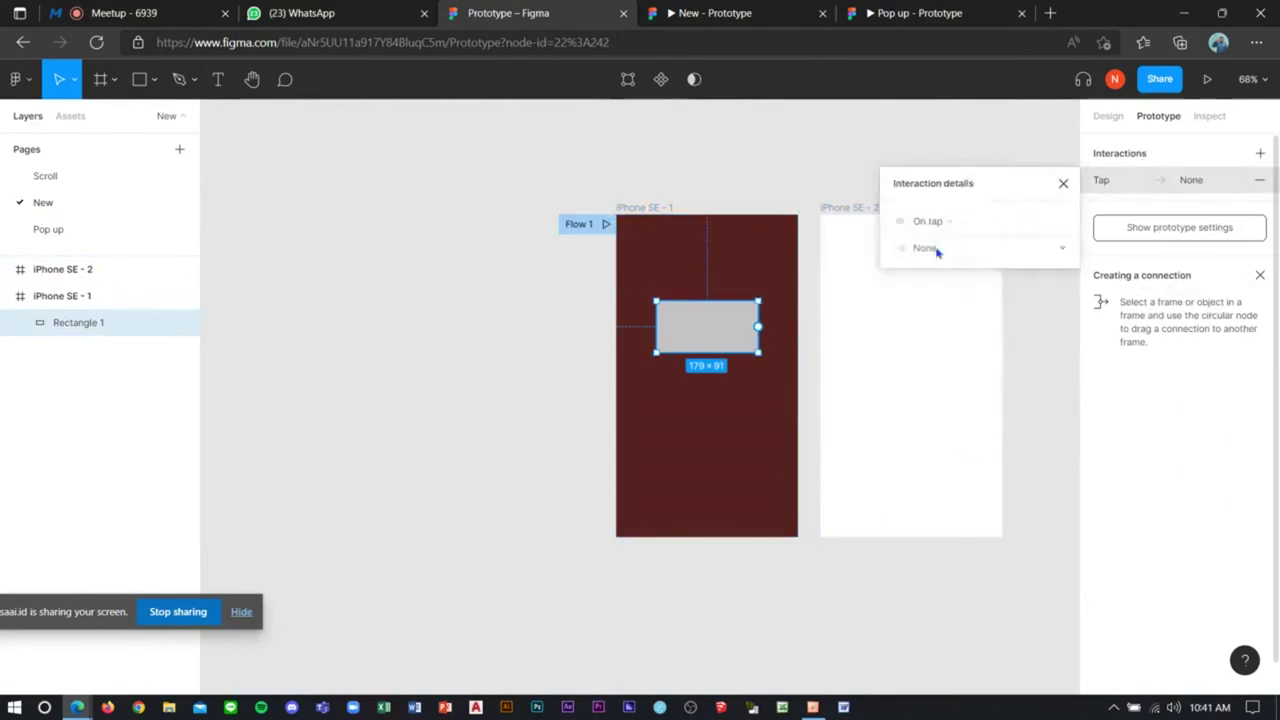
{"action": "left_click", "coordinate": [930, 249]}
{"action": "left_click", "coordinate": [940, 281]}
{"action": "left_click_drag", "start_coordinate": [758, 326], "coordinate": [857, 323]}
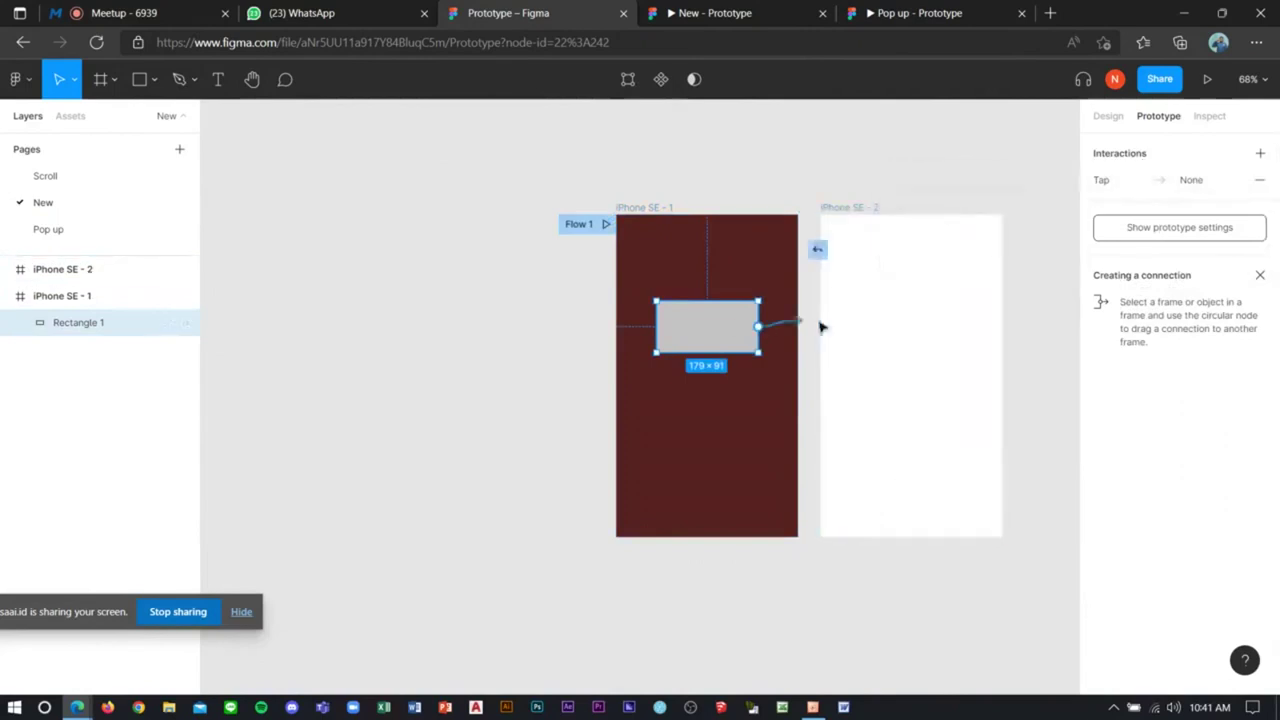
{"action": "left_click", "coordinate": [850, 195]}
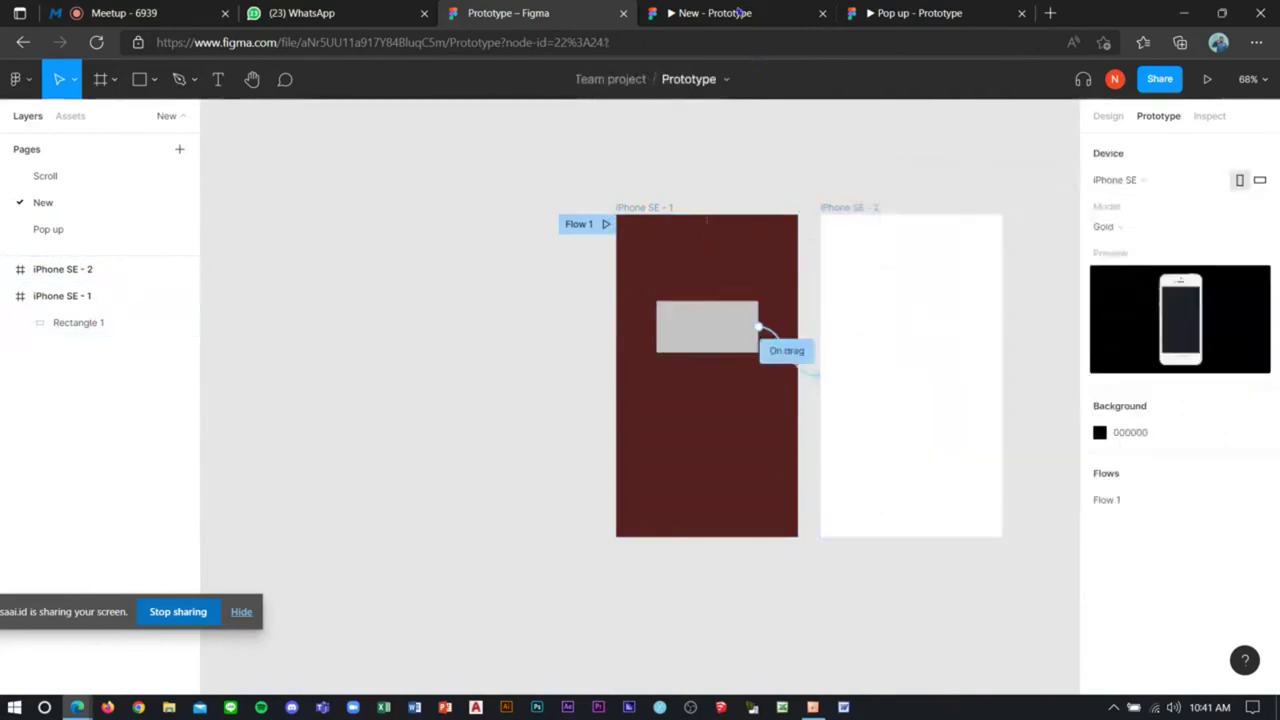
{"action": "left_click", "coordinate": [714, 13]}
{"action": "left_click", "coordinate": [641, 306]}
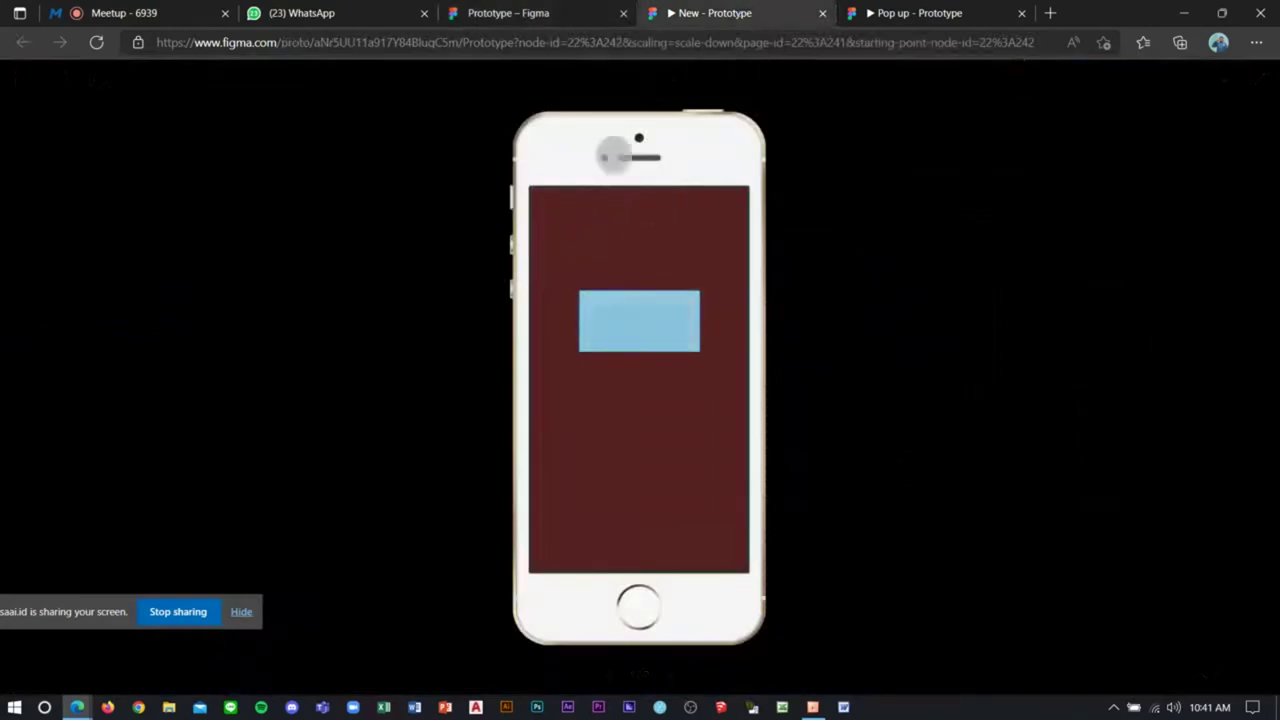
{"action": "left_click", "coordinate": [549, 10]}
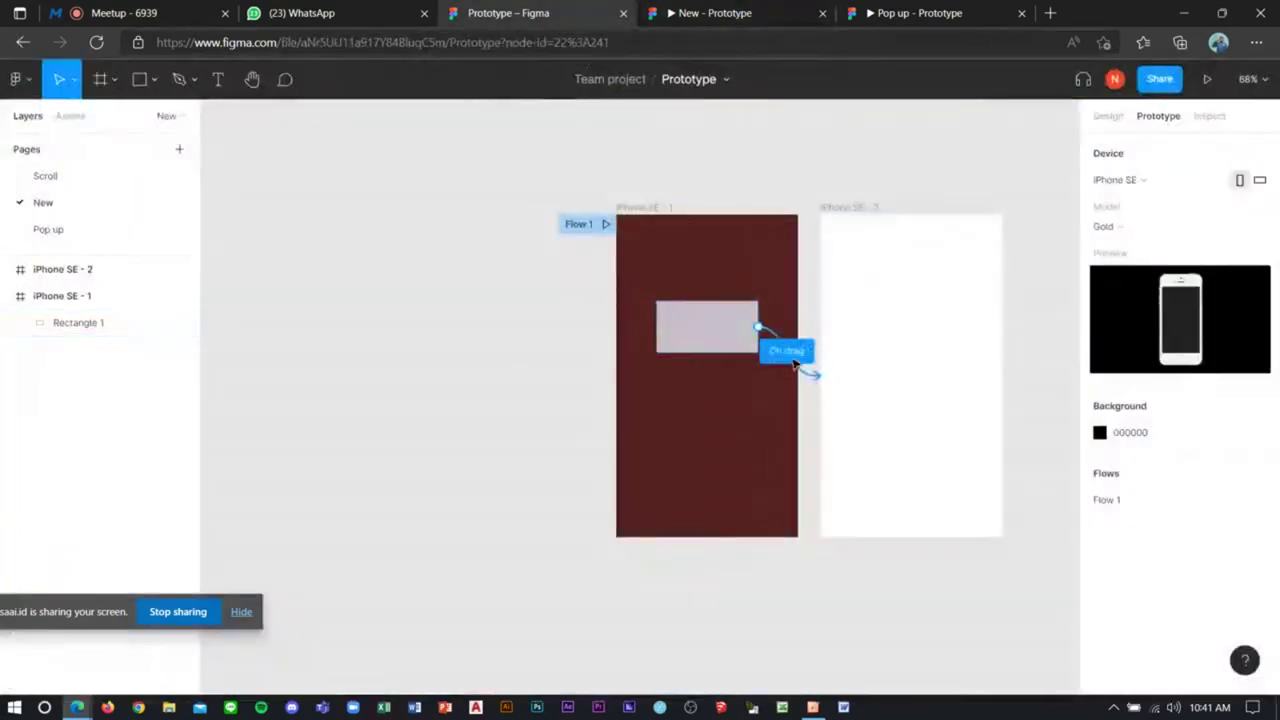
Step: Edit the On drag connection, trying Open overlay, and delete the unused Tap → None interaction
{"action": "left_click", "coordinate": [792, 356]}
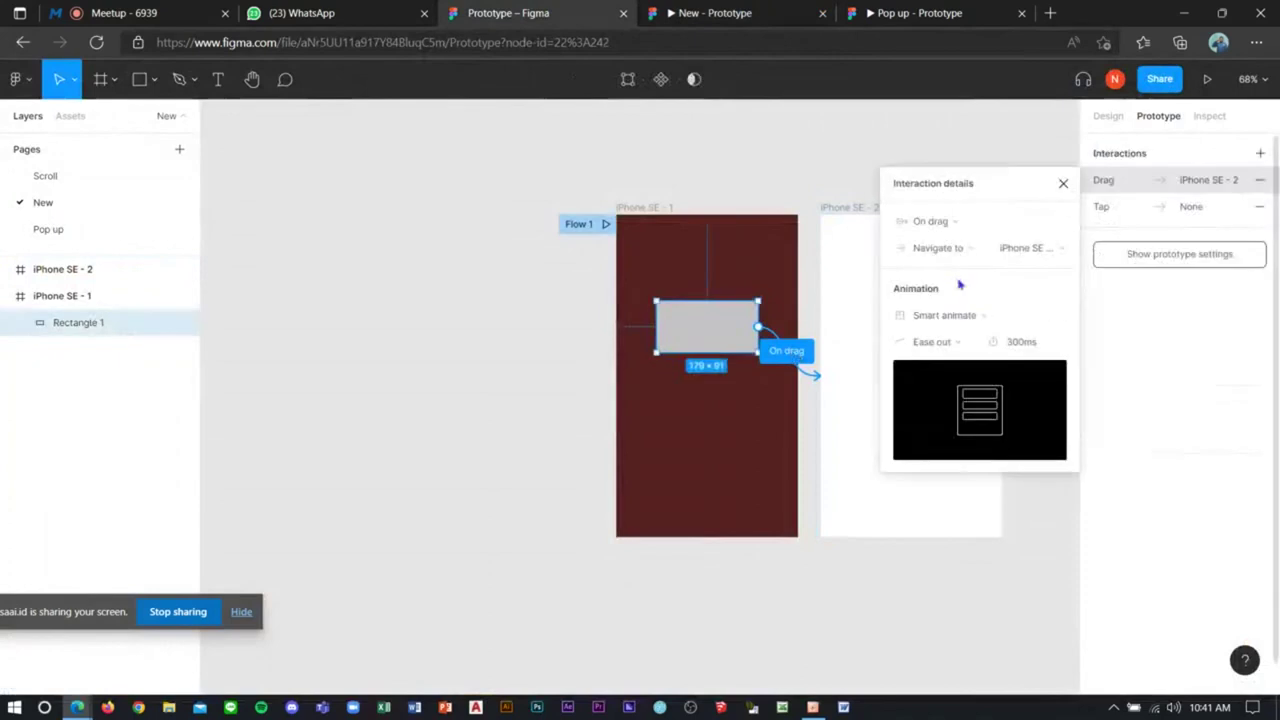
{"action": "left_click", "coordinate": [940, 222]}
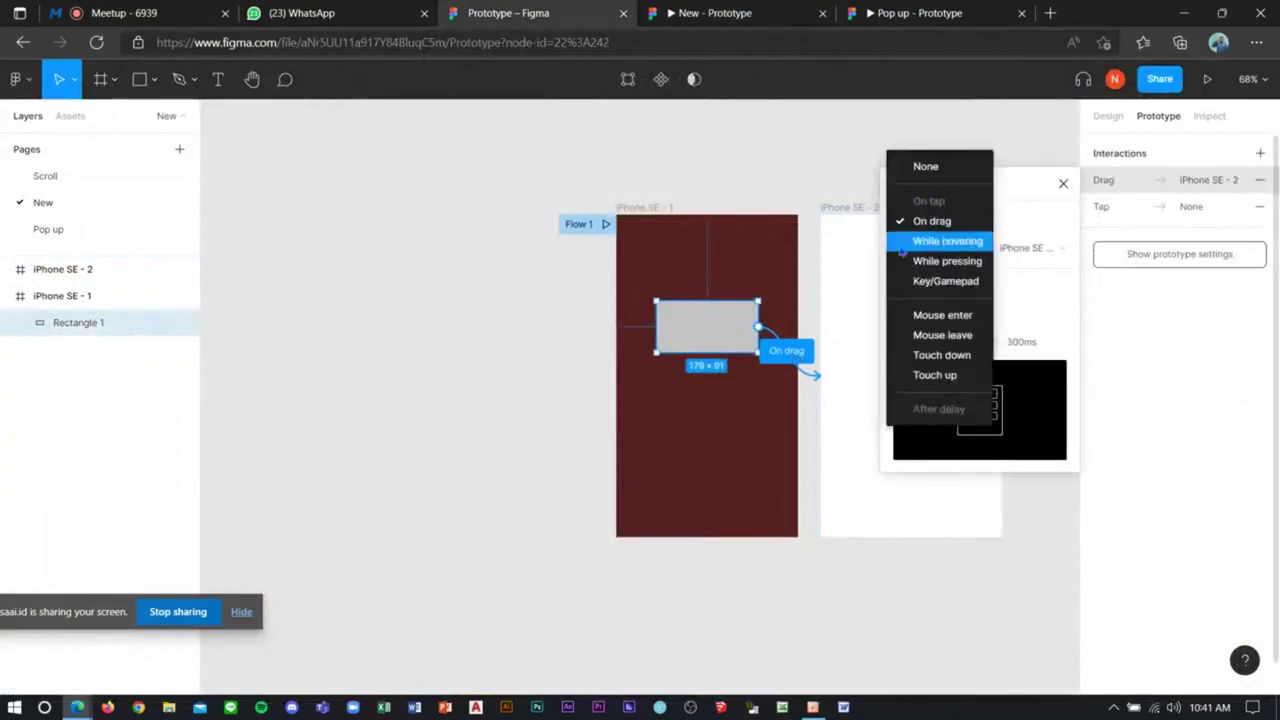
{"action": "key", "text": "Escape"}
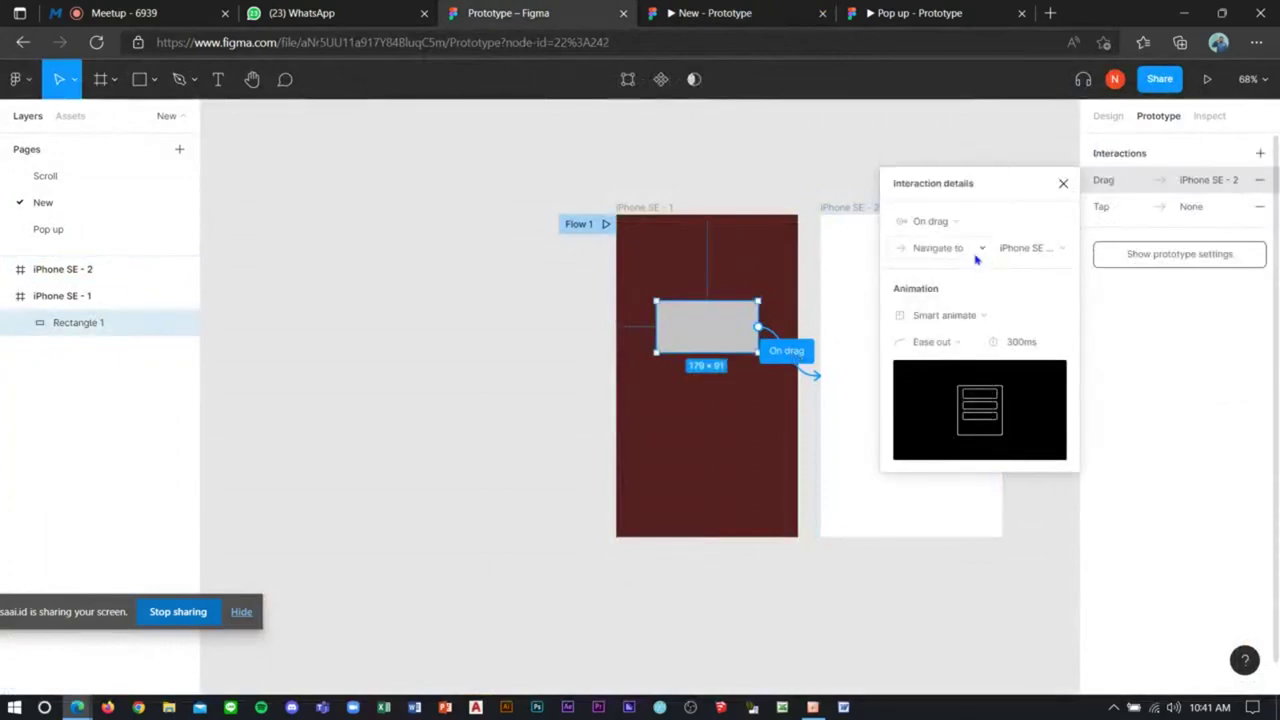
{"action": "left_click", "coordinate": [976, 252]}
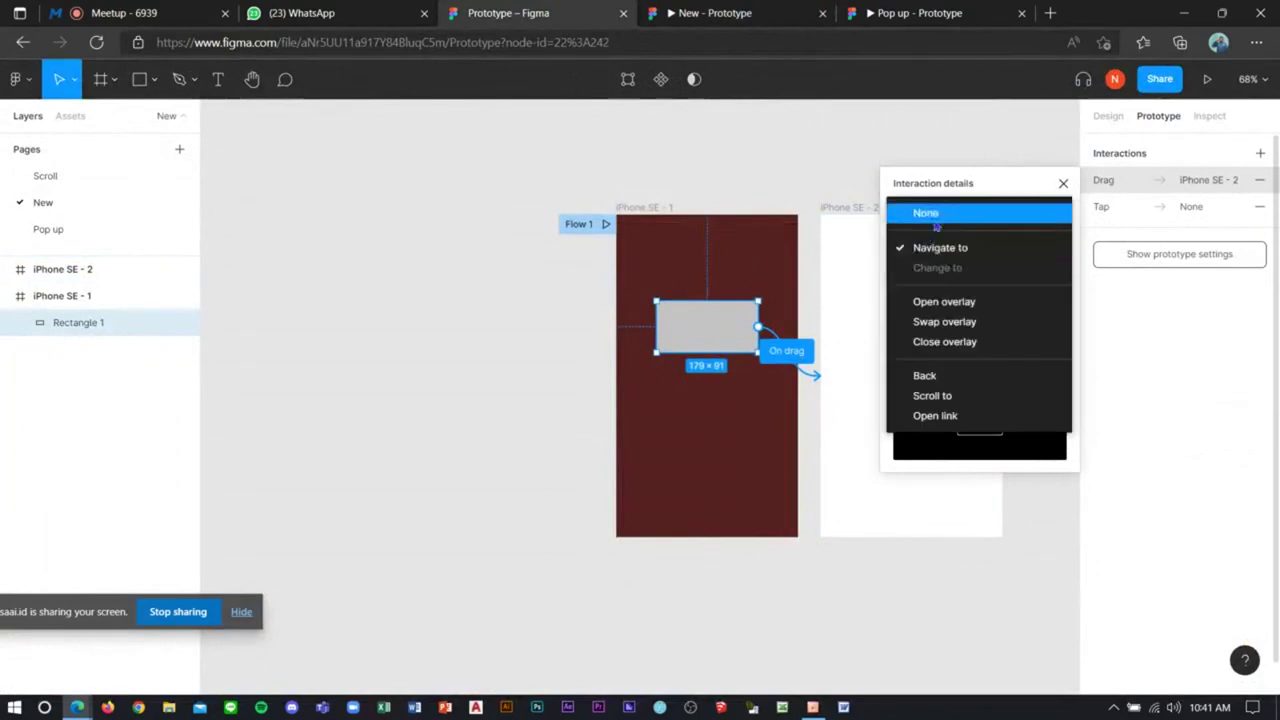
{"action": "left_click", "coordinate": [940, 299]}
{"action": "left_click", "coordinate": [935, 222]}
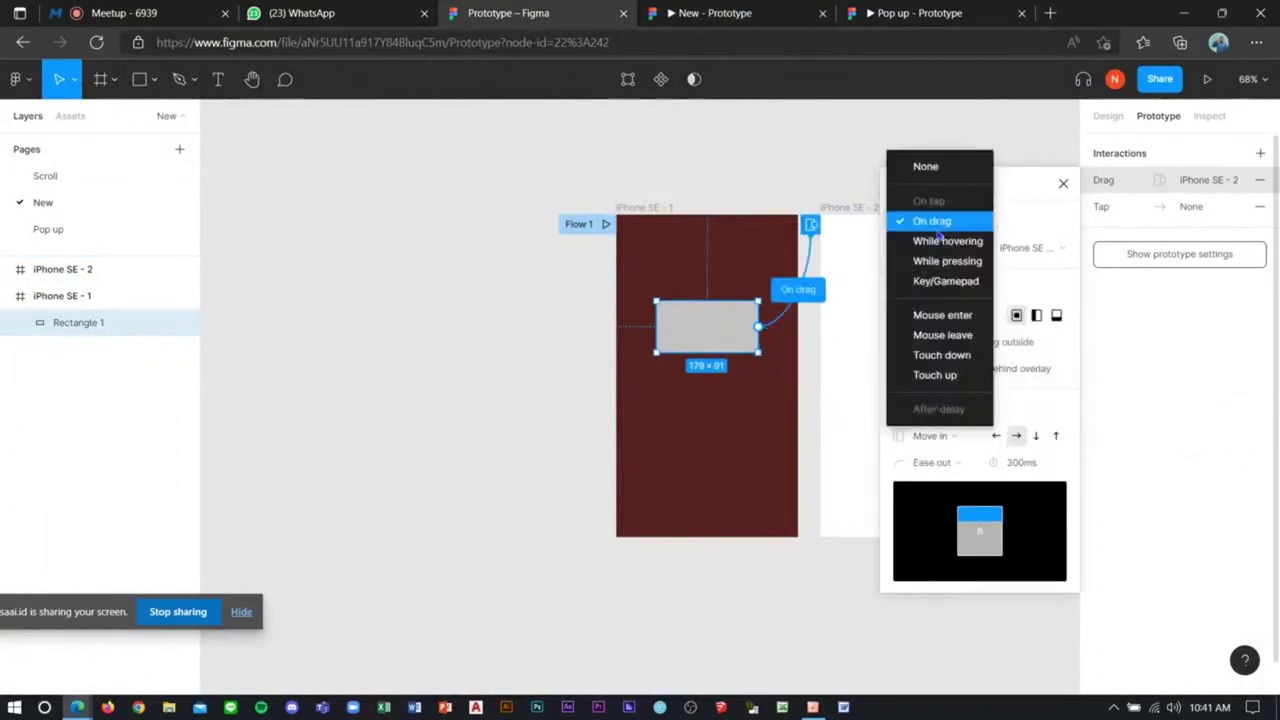
{"action": "left_click", "coordinate": [1056, 192]}
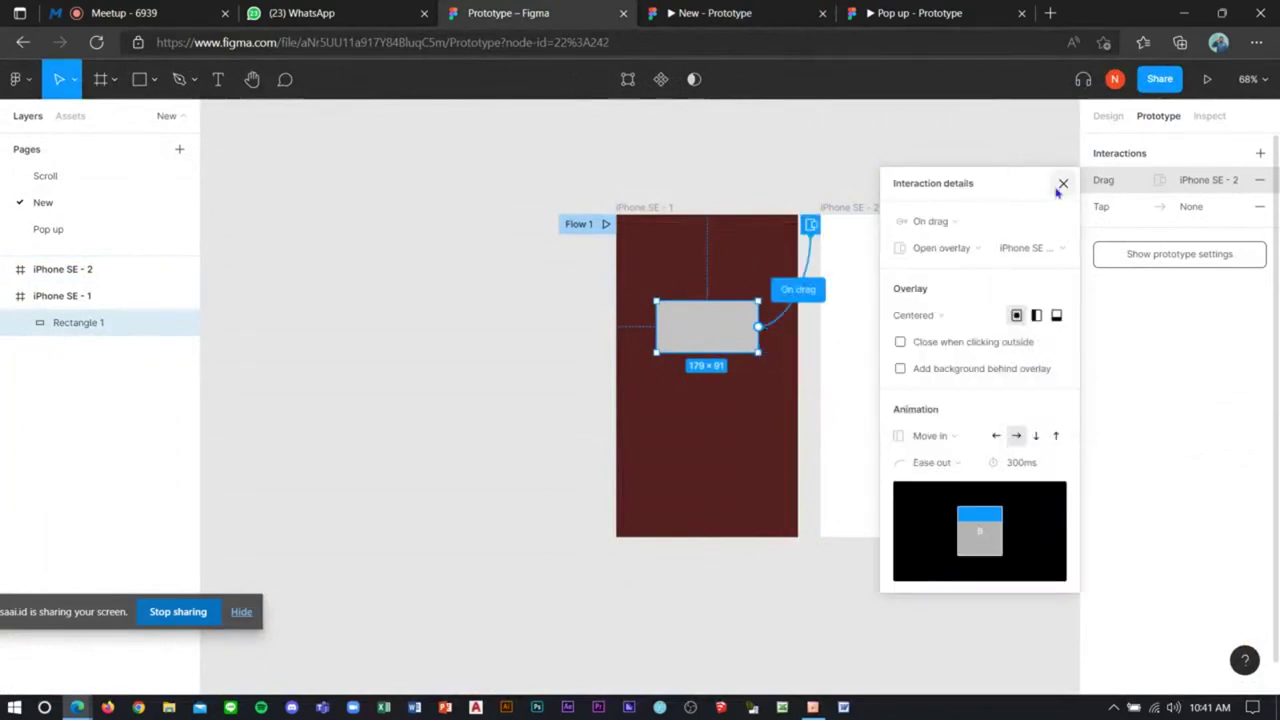
{"action": "left_click", "coordinate": [1258, 207]}
Step: Set the interaction to On tap → Navigate to and test the tap in preview
{"action": "left_click", "coordinate": [948, 221]}
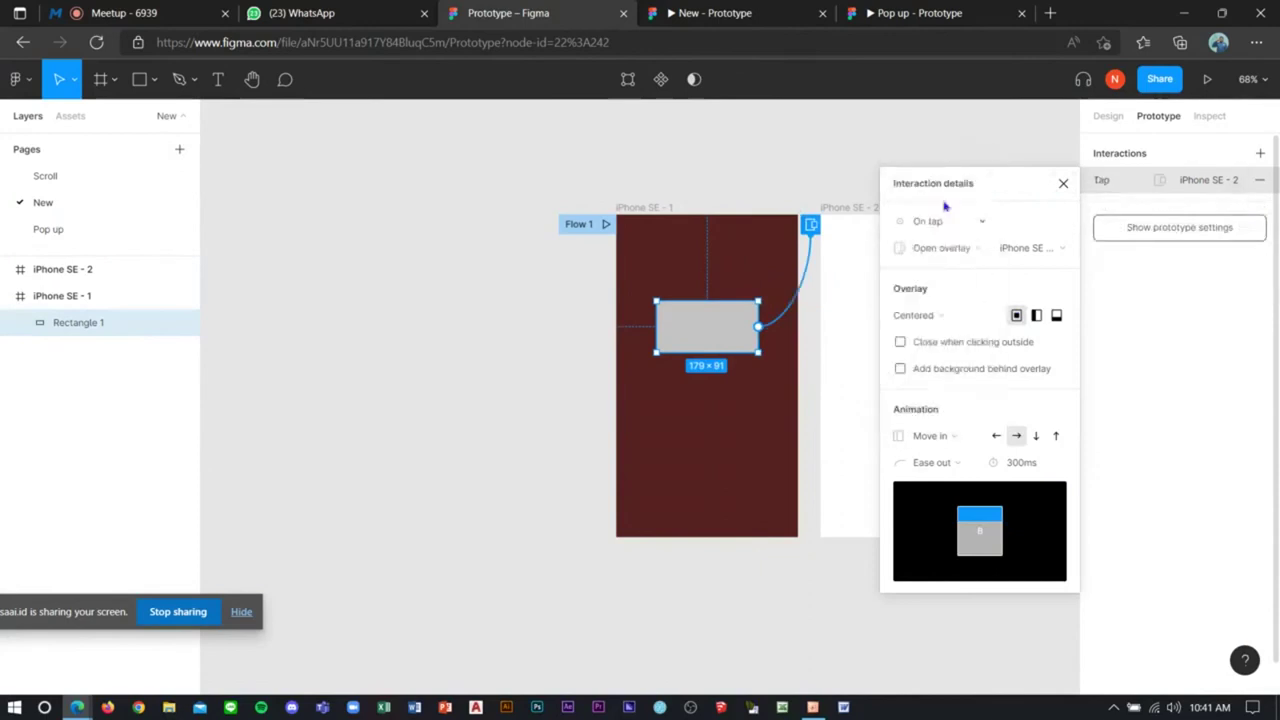
{"action": "left_click", "coordinate": [948, 250]}
{"action": "left_click", "coordinate": [930, 189]}
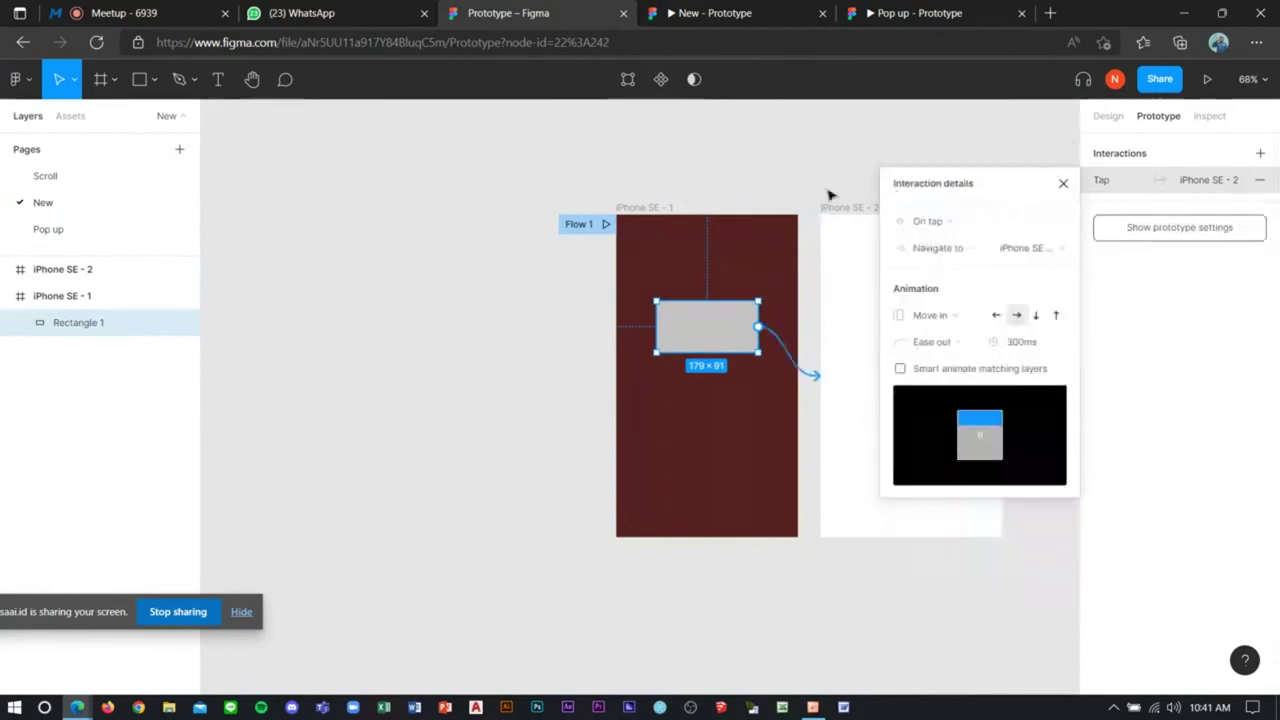
{"action": "left_click", "coordinate": [820, 195]}
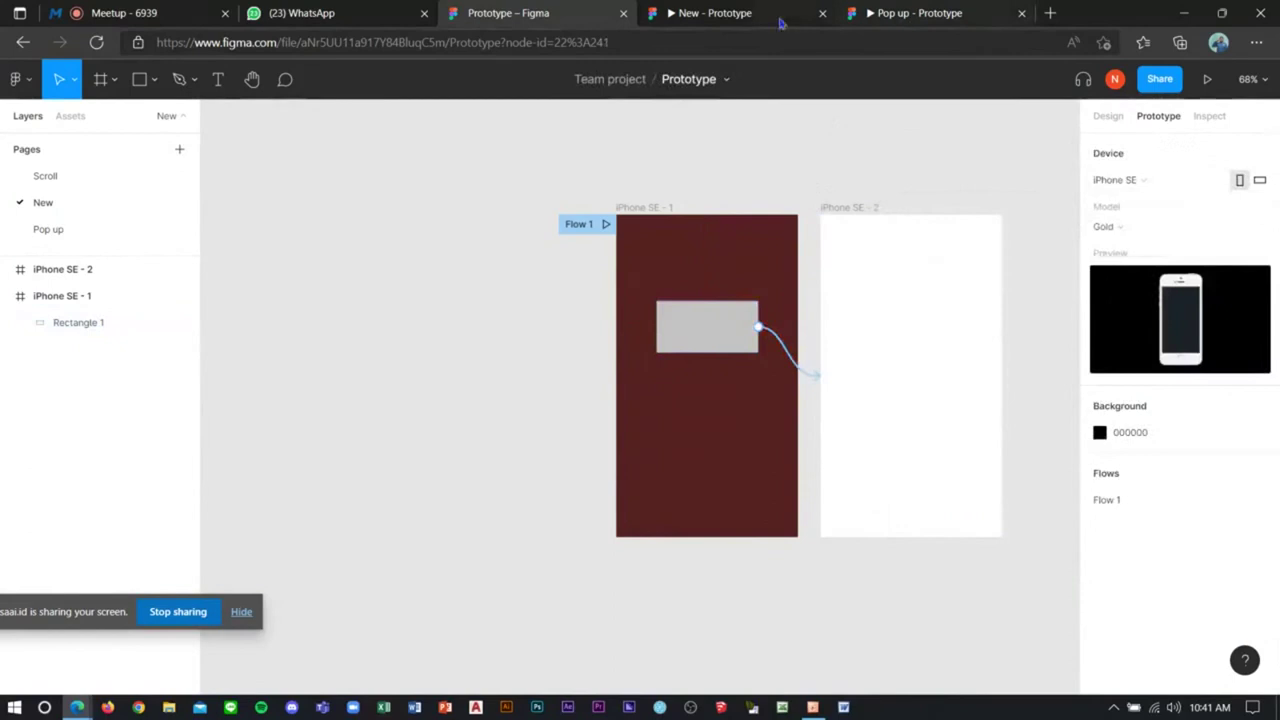
{"action": "left_click", "coordinate": [781, 22]}
{"action": "left_click", "coordinate": [653, 316]}
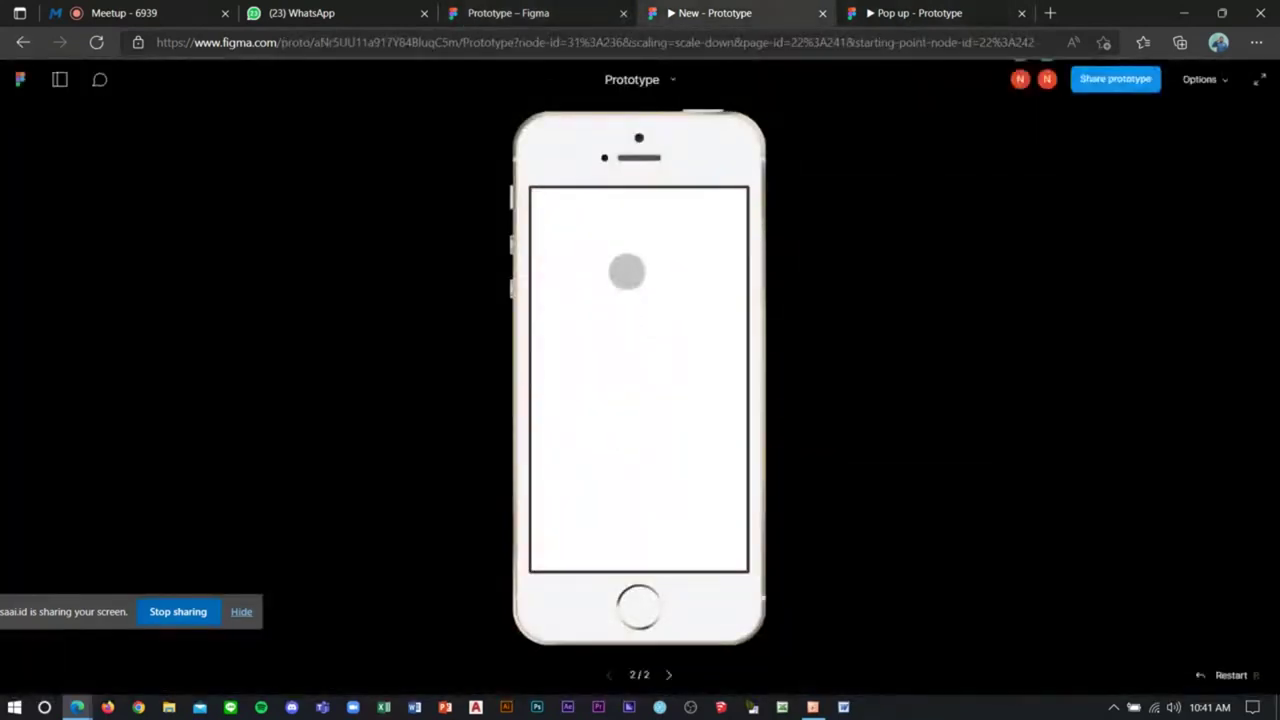
Step: Give iPhone SE - 2 a Tap → Close overlay interaction and check it in preview
{"action": "key", "text": "ctrl+shift+Tab"}
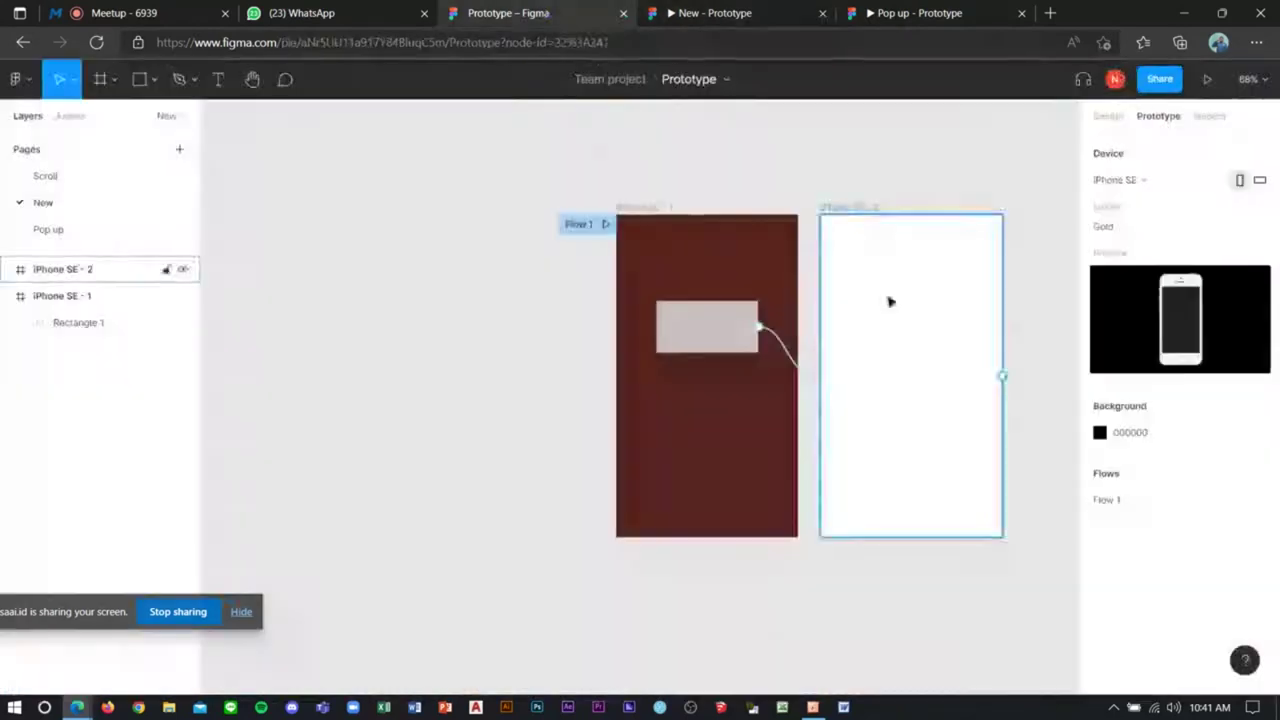
{"action": "left_click", "coordinate": [906, 264]}
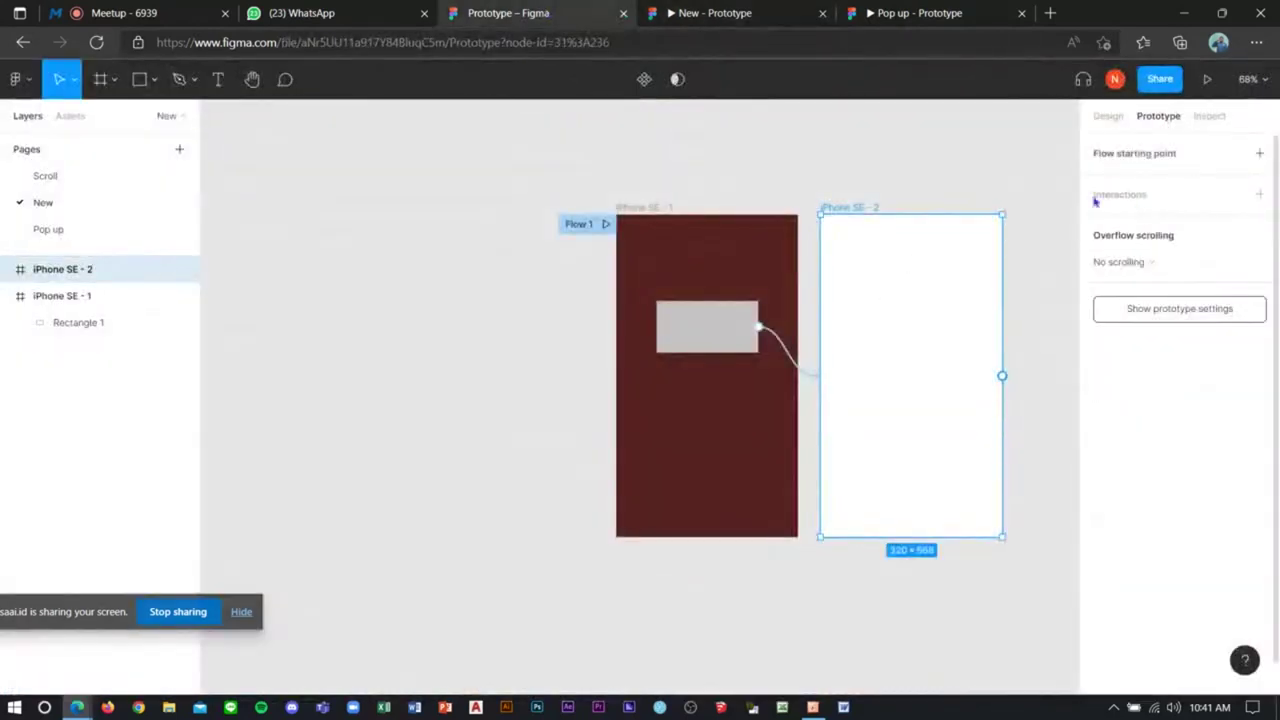
{"action": "left_click", "coordinate": [1258, 196]}
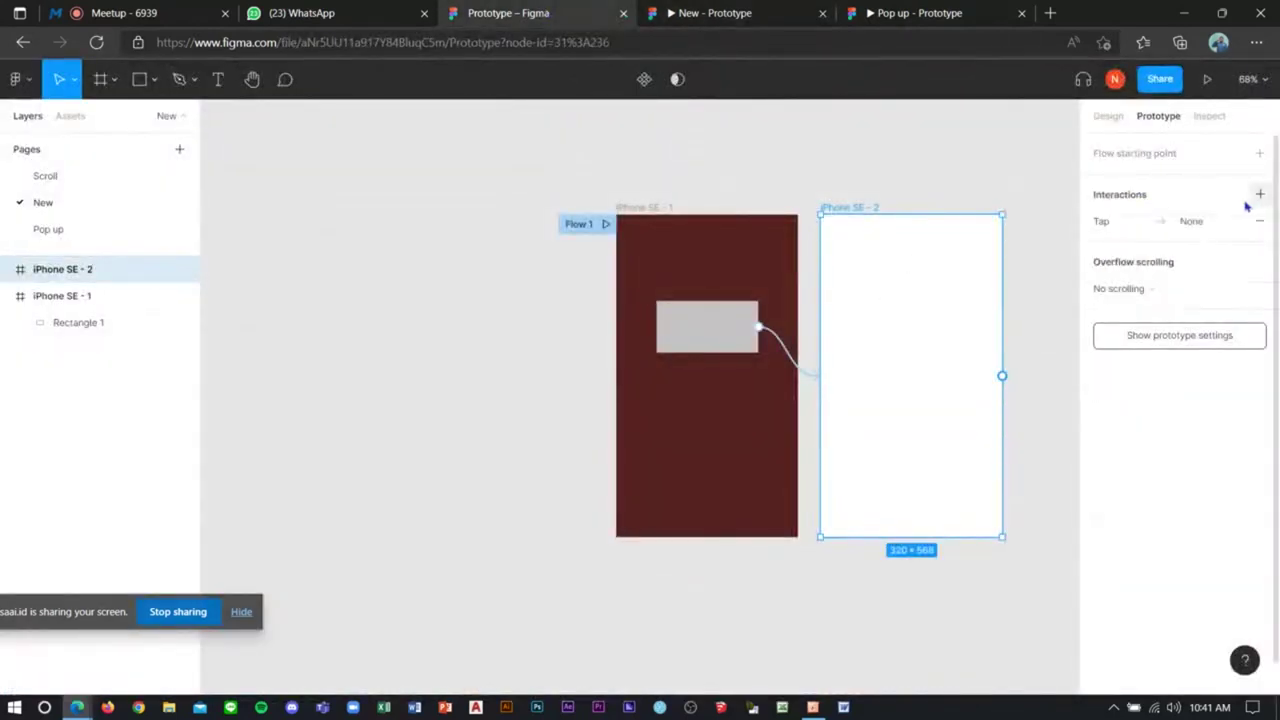
{"action": "left_click", "coordinate": [1160, 228]}
{"action": "left_click", "coordinate": [924, 288]}
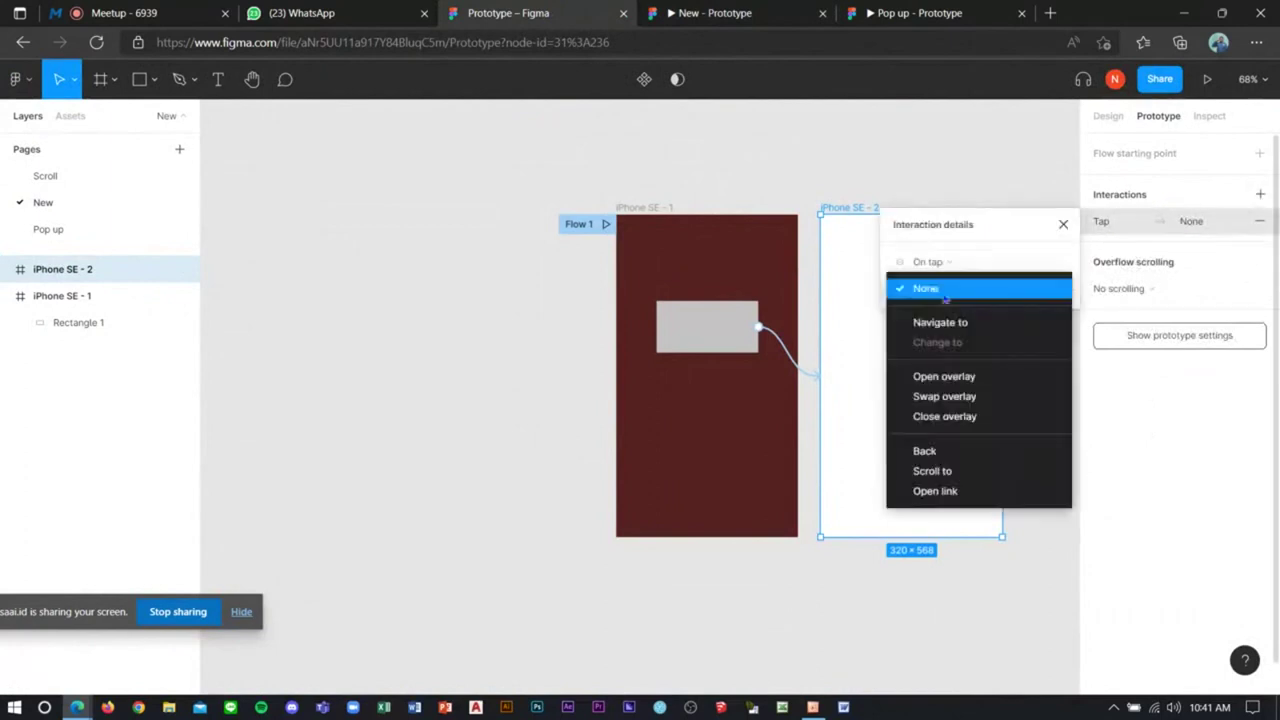
{"action": "left_click", "coordinate": [963, 417]}
{"action": "left_click", "coordinate": [808, 185]}
{"action": "left_click", "coordinate": [758, 22]}
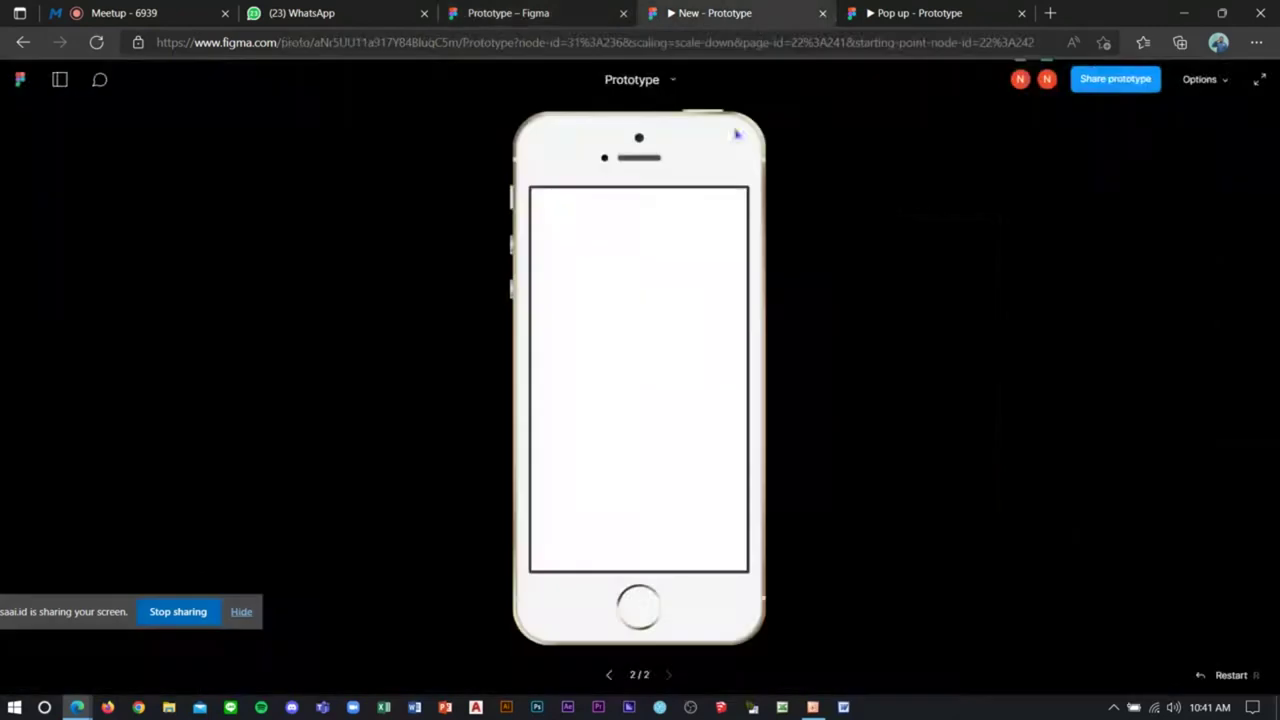
{"action": "left_click", "coordinate": [508, 13]}
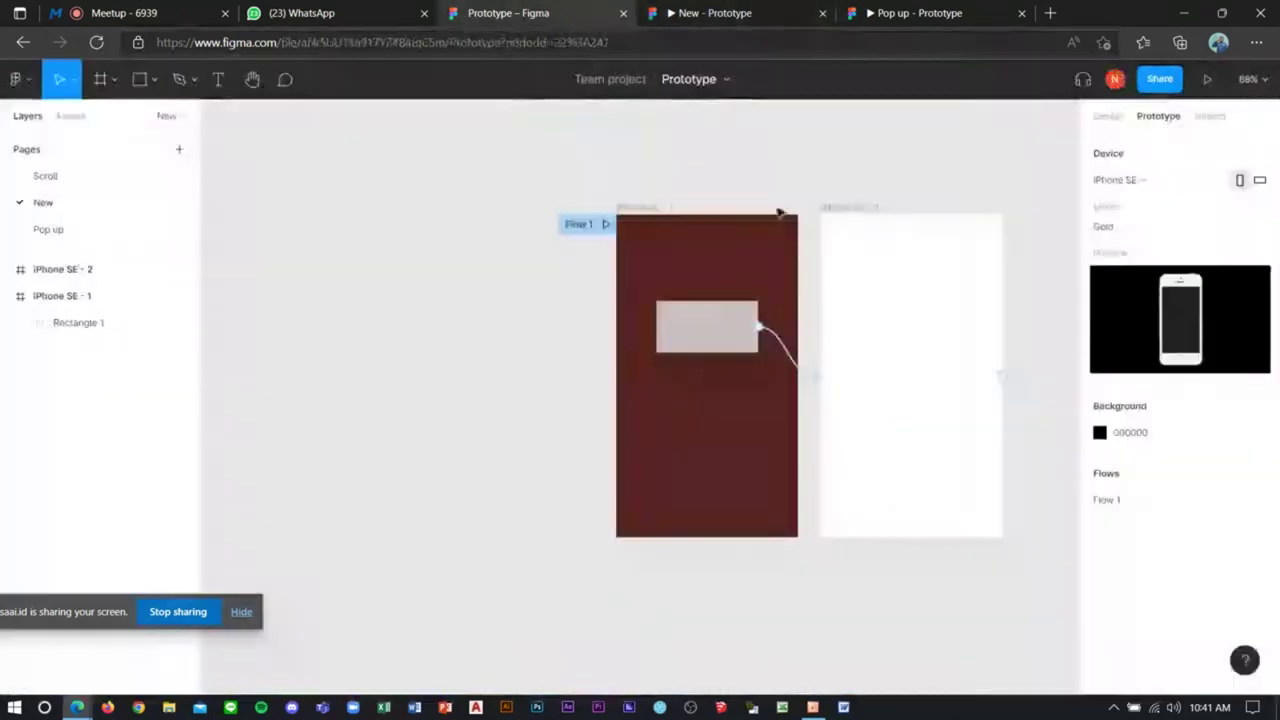
Step: Drag a link from iPhone SE - 2 to iPhone SE - 1, then remove the Drag and Close overlay interactions
{"action": "left_click_drag", "start_coordinate": [1001, 378], "coordinate": [800, 376]}
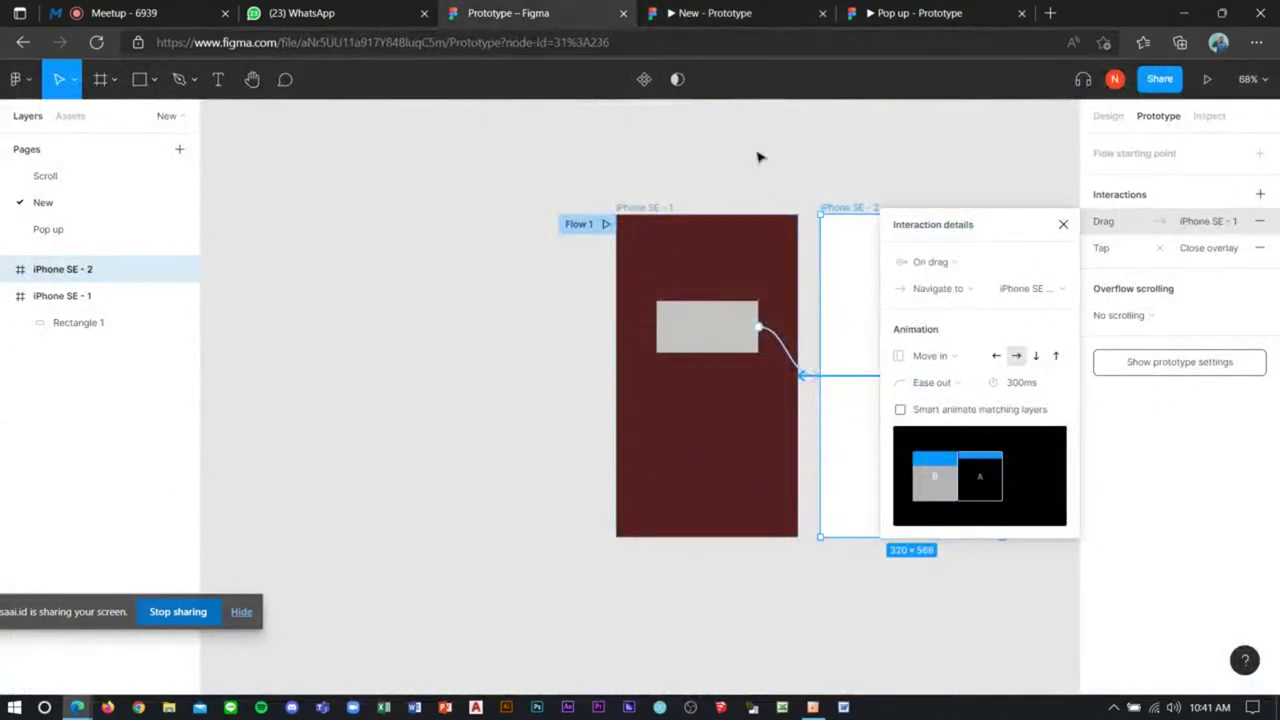
{"action": "left_click", "coordinate": [930, 261]}
{"action": "left_click", "coordinate": [994, 223]}
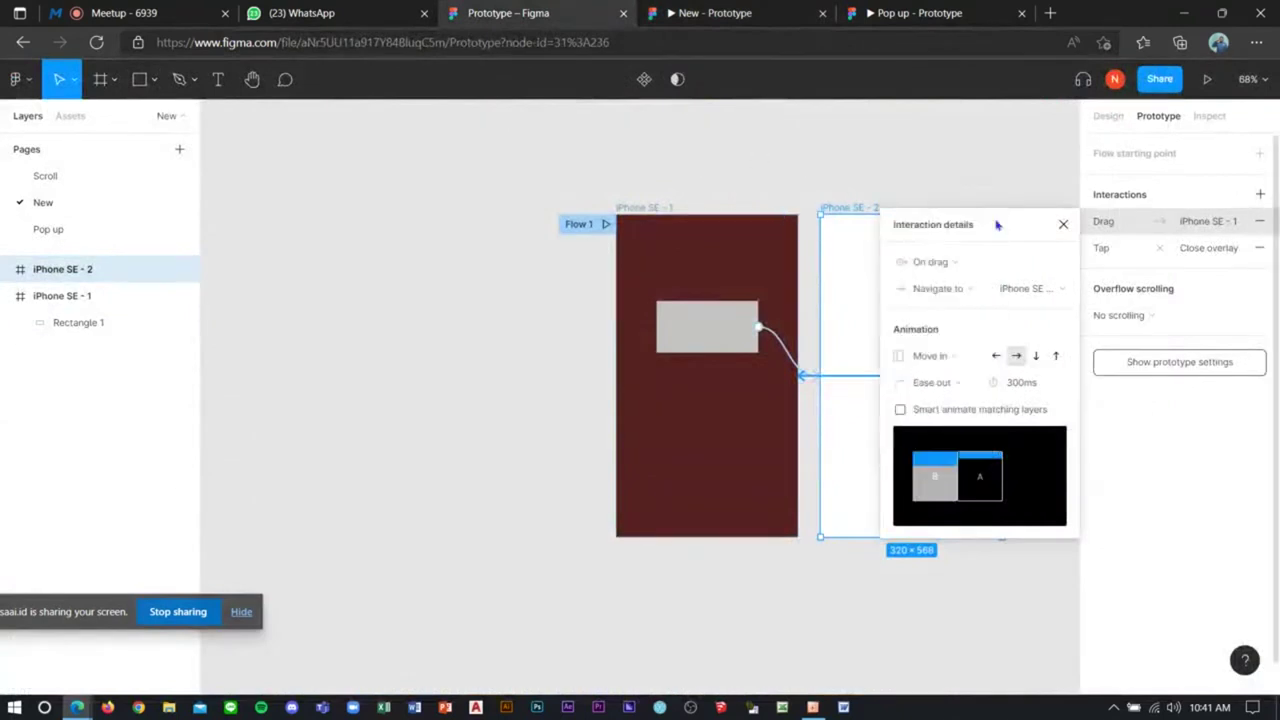
{"action": "left_click", "coordinate": [1259, 221]}
{"action": "left_click", "coordinate": [1166, 221]}
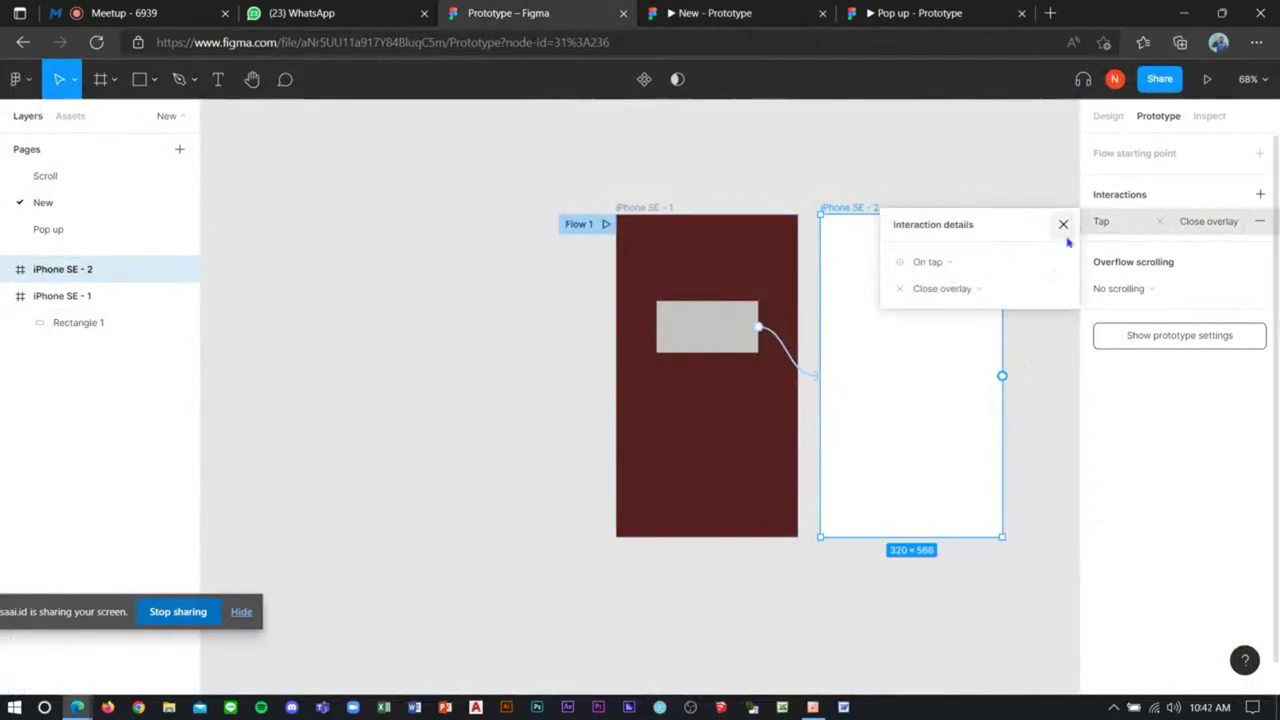
{"action": "left_click", "coordinate": [1183, 226]}
{"action": "left_click", "coordinate": [1259, 221]}
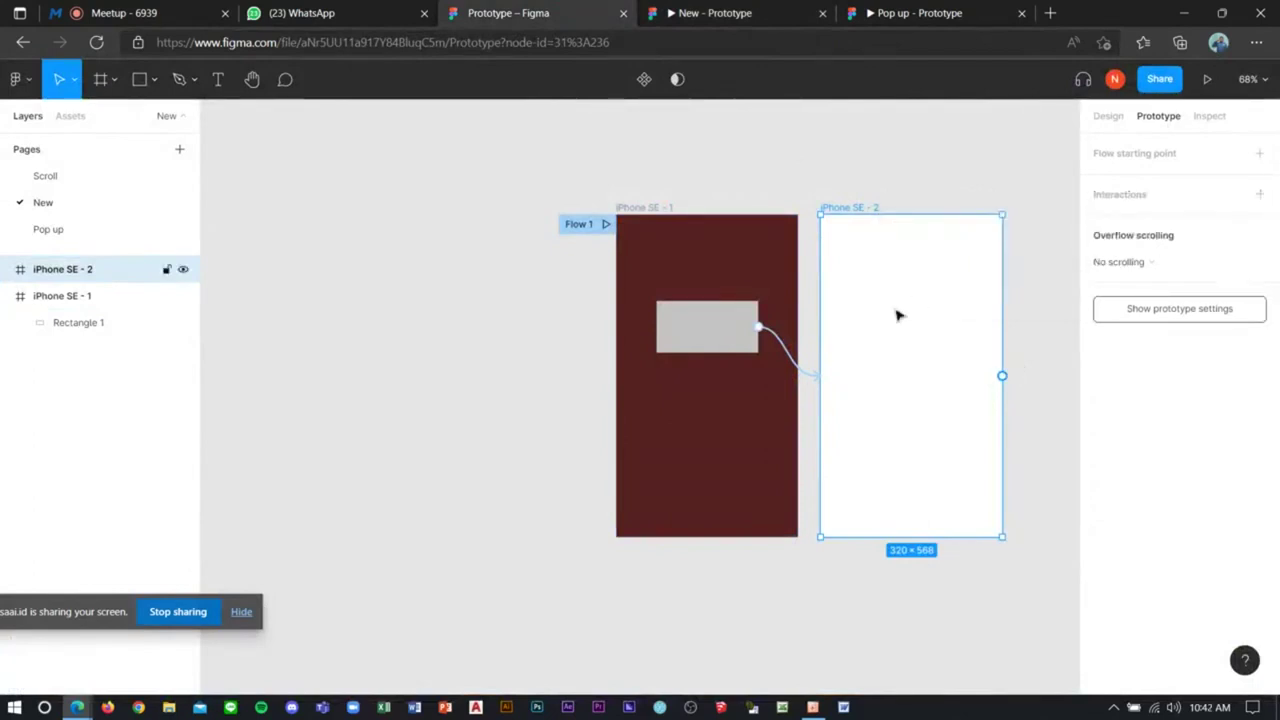
Step: Link iPhone SE - 2 back to iPhone SE - 1 and test the round trip in preview
{"action": "left_click_drag", "start_coordinate": [1001, 377], "coordinate": [786, 414]}
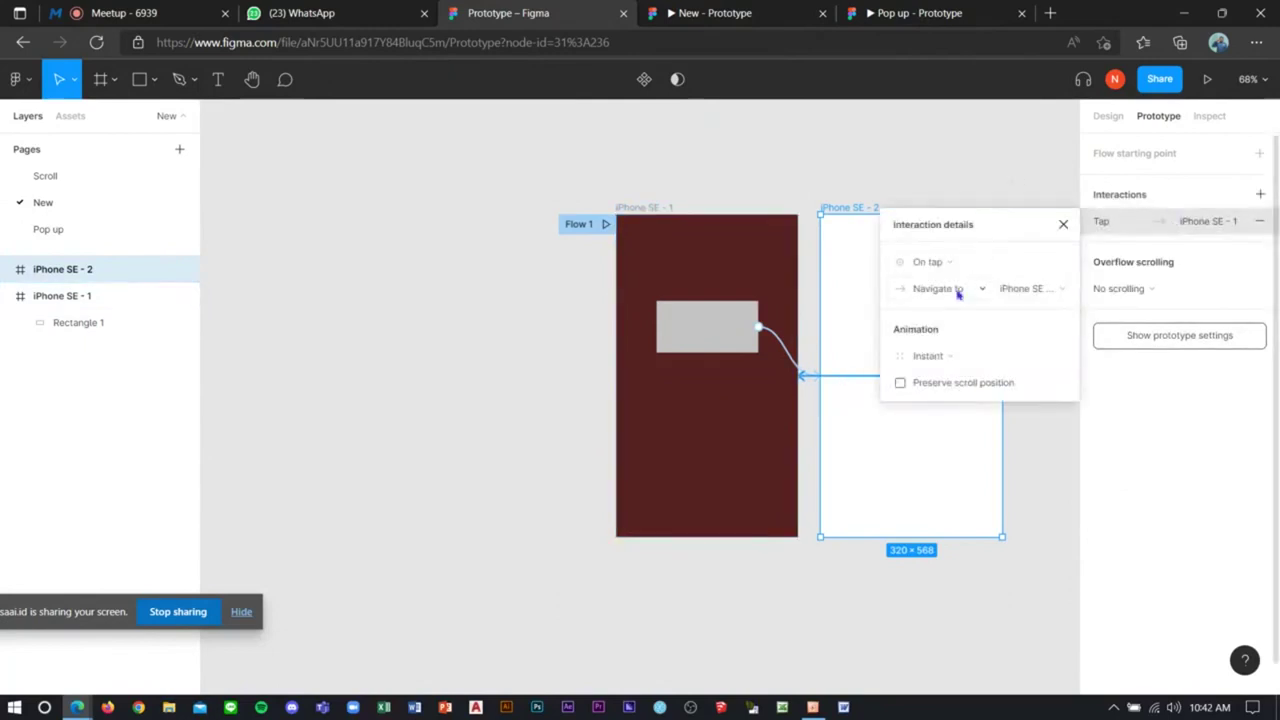
{"action": "left_click", "coordinate": [823, 180]}
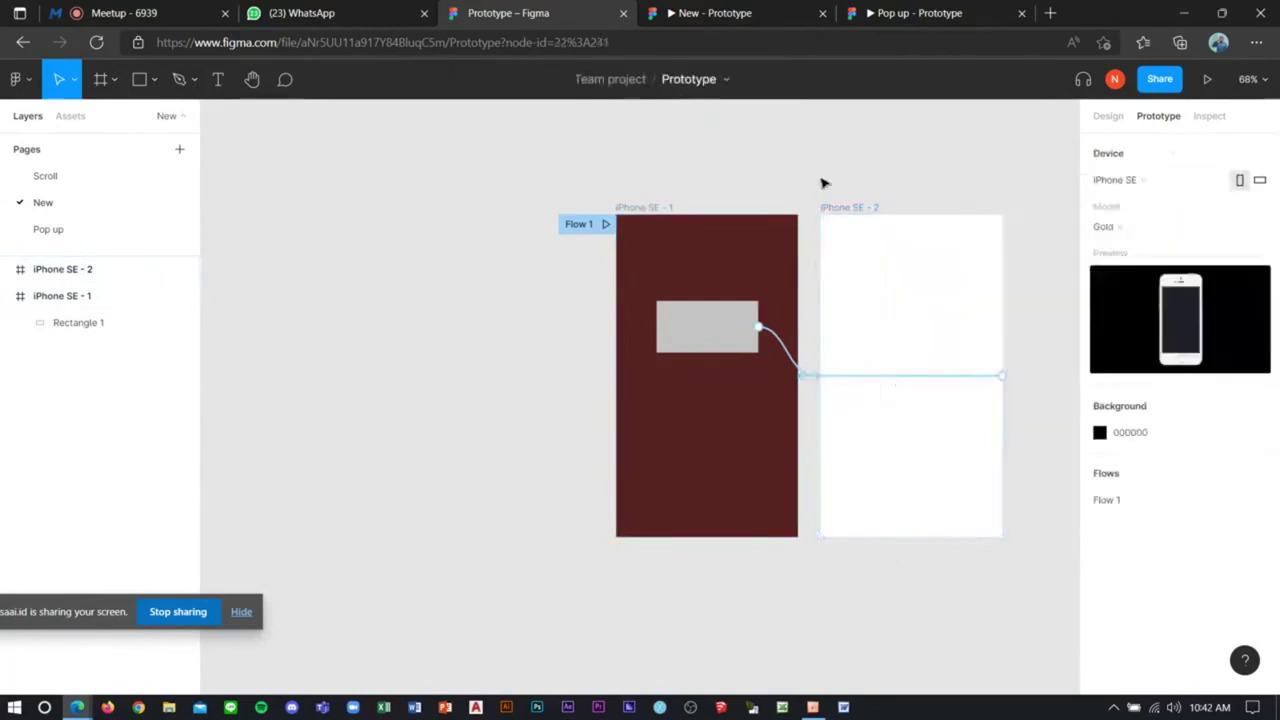
{"action": "left_click", "coordinate": [720, 13]}
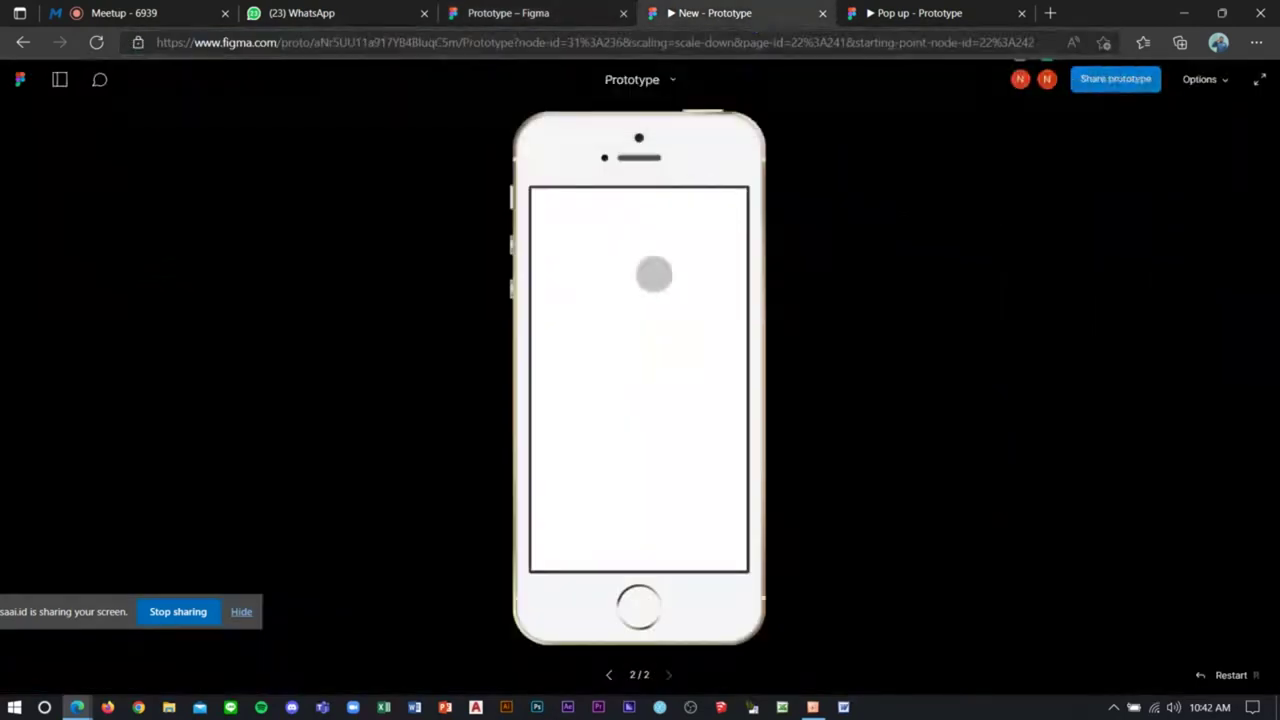
{"action": "left_click", "coordinate": [651, 271]}
{"action": "left_click", "coordinate": [636, 311]}
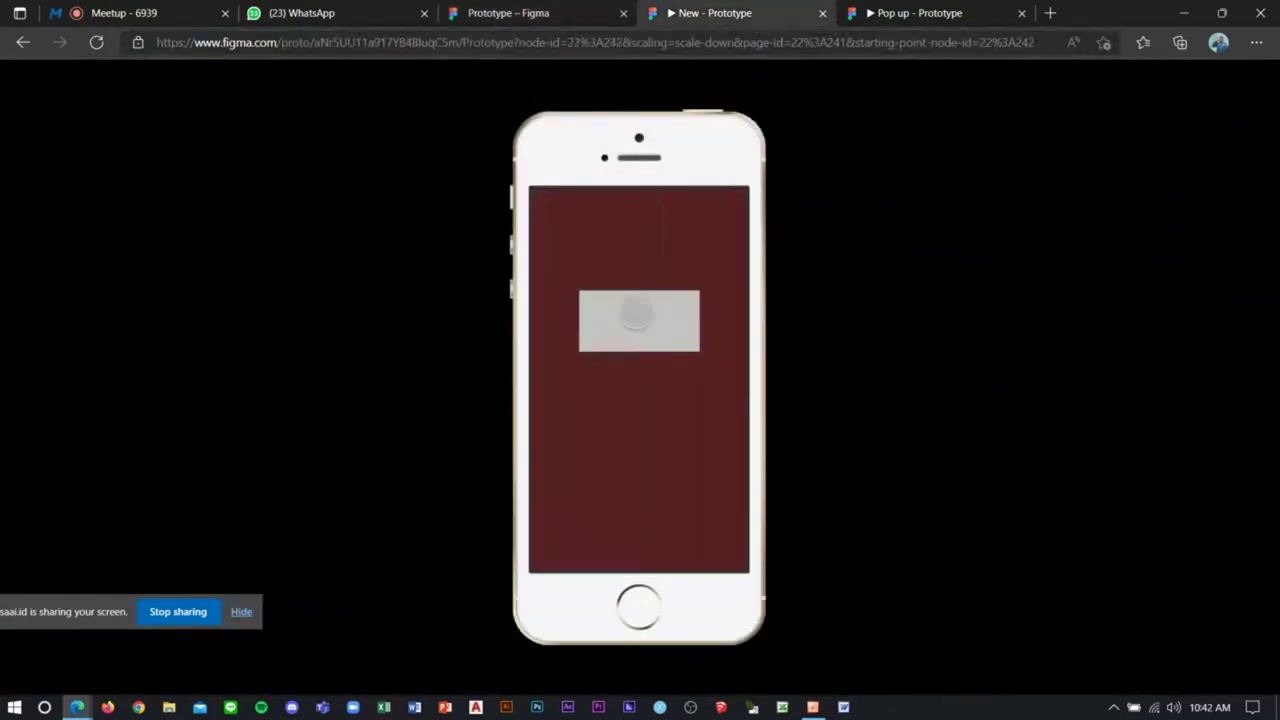
{"action": "left_click", "coordinate": [580, 13]}
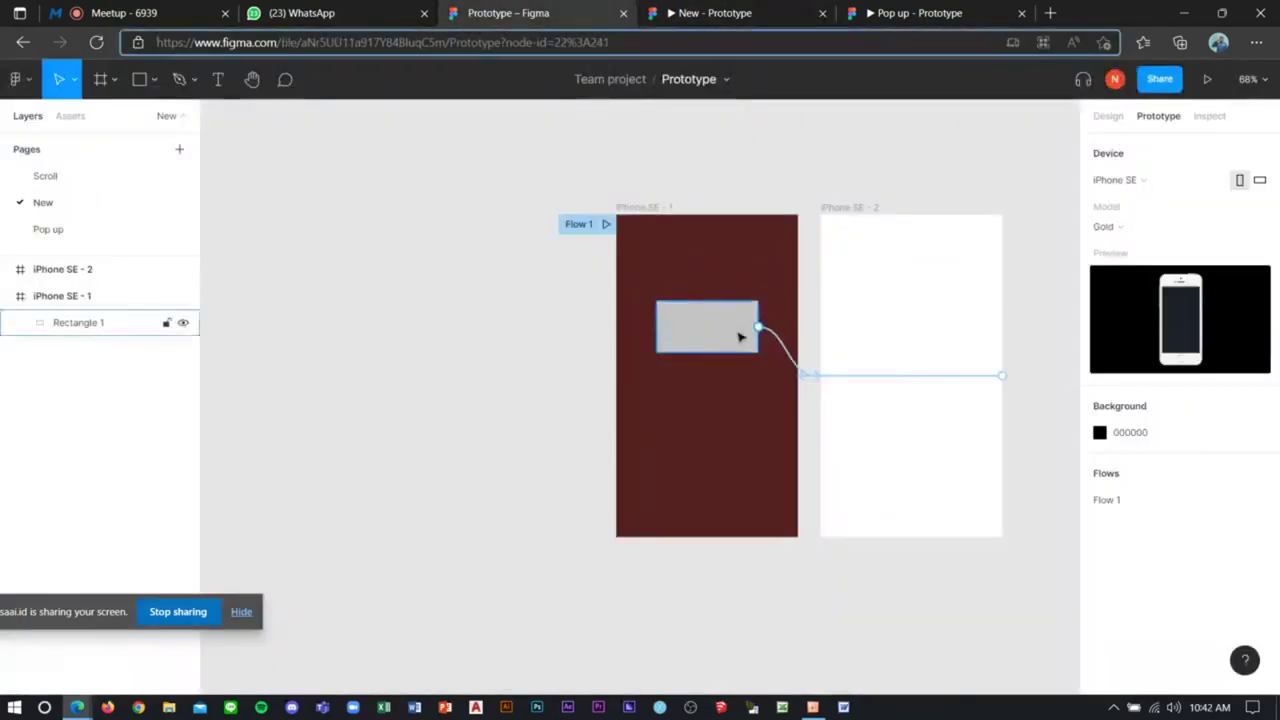
Step: Make the rectangle's tap open iPhone SE - 2 as an overlay moving in downward, then preview
{"action": "left_click", "coordinate": [771, 340]}
{"action": "left_click", "coordinate": [950, 250]}
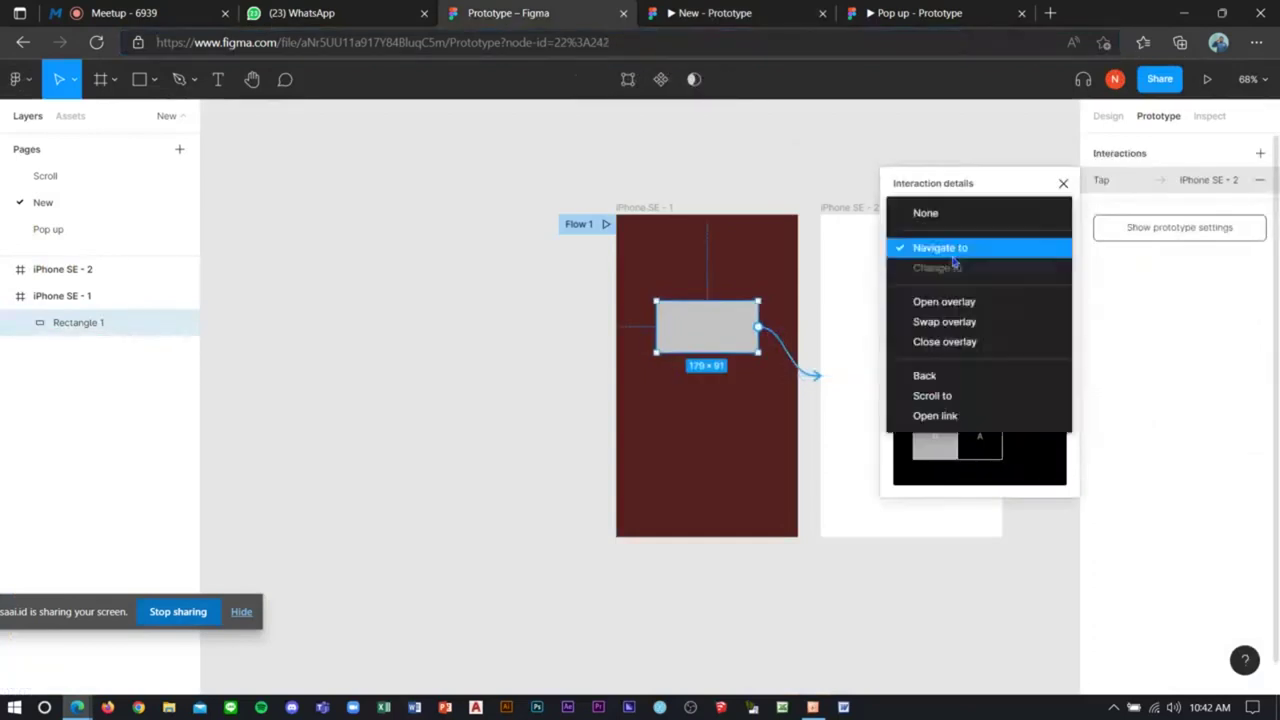
{"action": "left_click", "coordinate": [945, 298]}
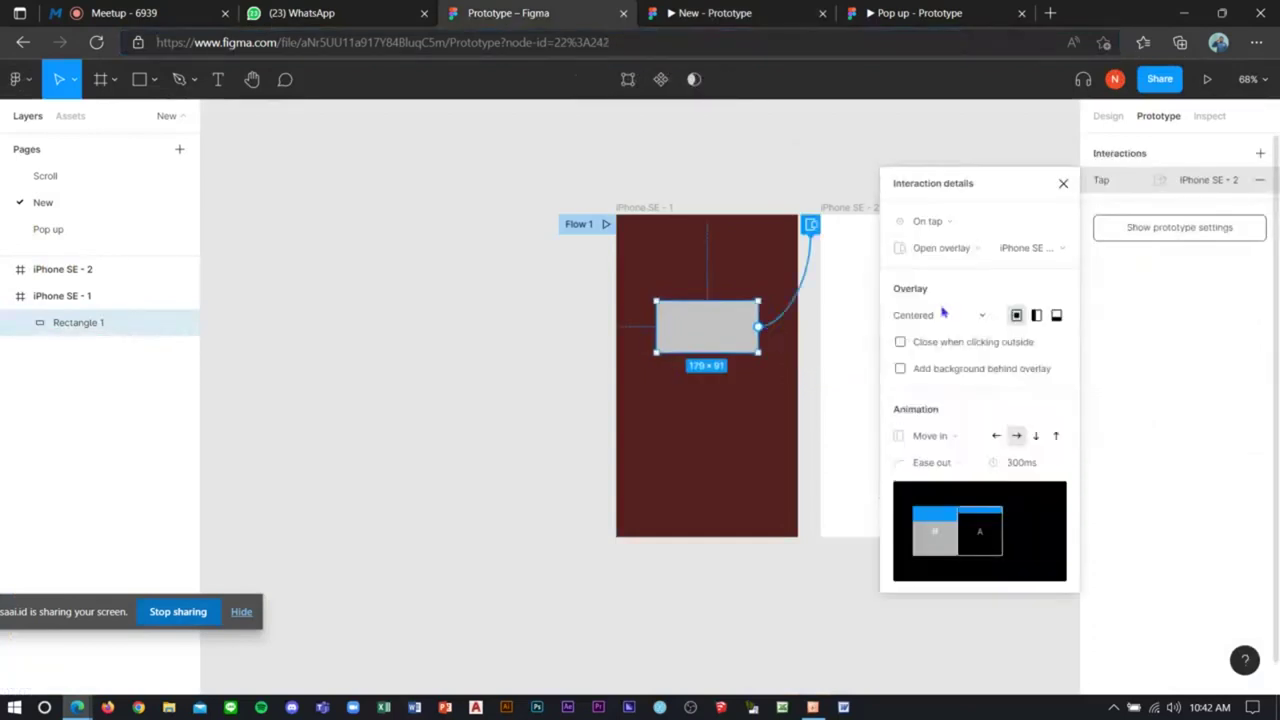
{"action": "left_click", "coordinate": [953, 450]}
{"action": "left_click", "coordinate": [953, 449]}
{"action": "left_click", "coordinate": [1036, 437]}
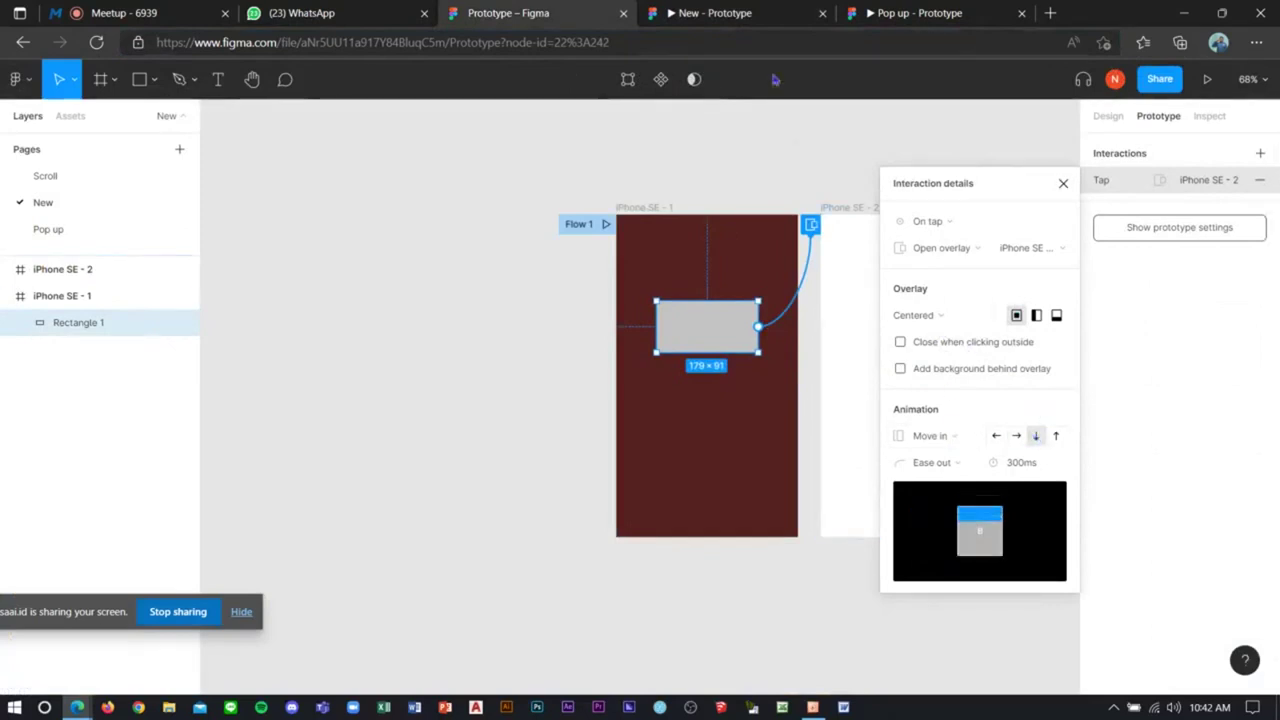
{"action": "left_click", "coordinate": [714, 13]}
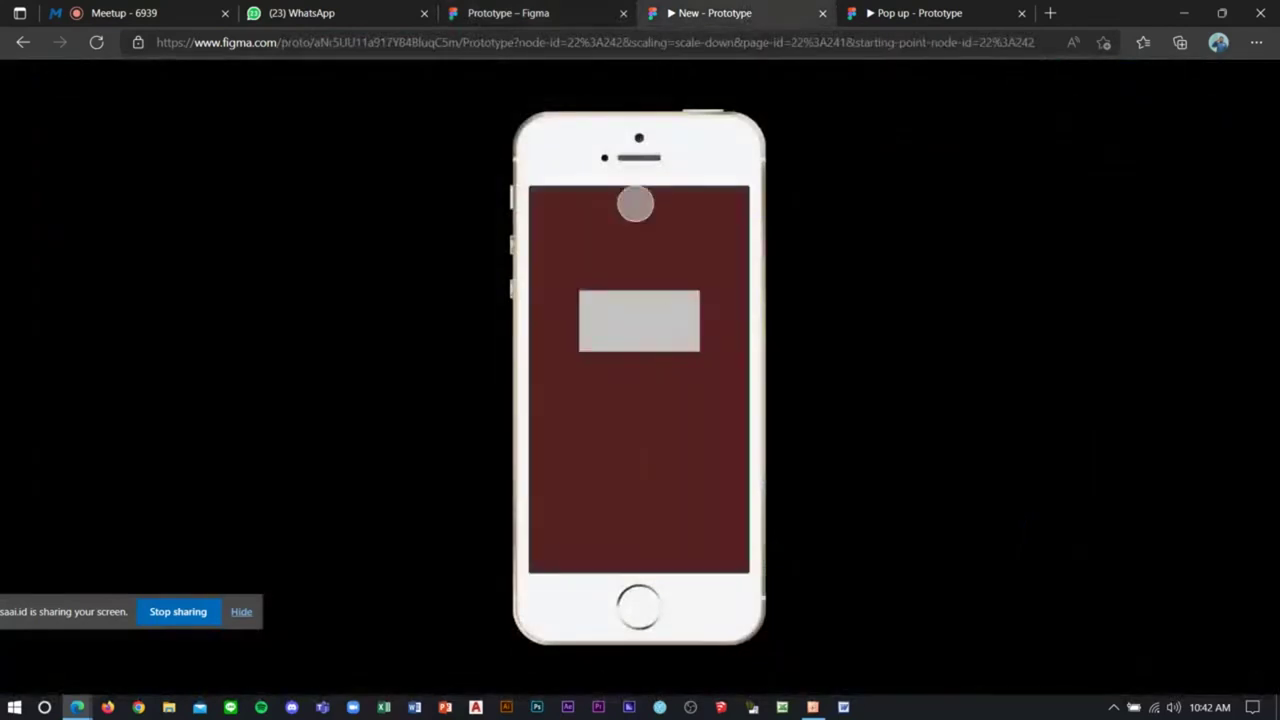
Step: Change the overlay's Move in direction to rightward and preview it again
{"action": "left_click", "coordinate": [560, 13]}
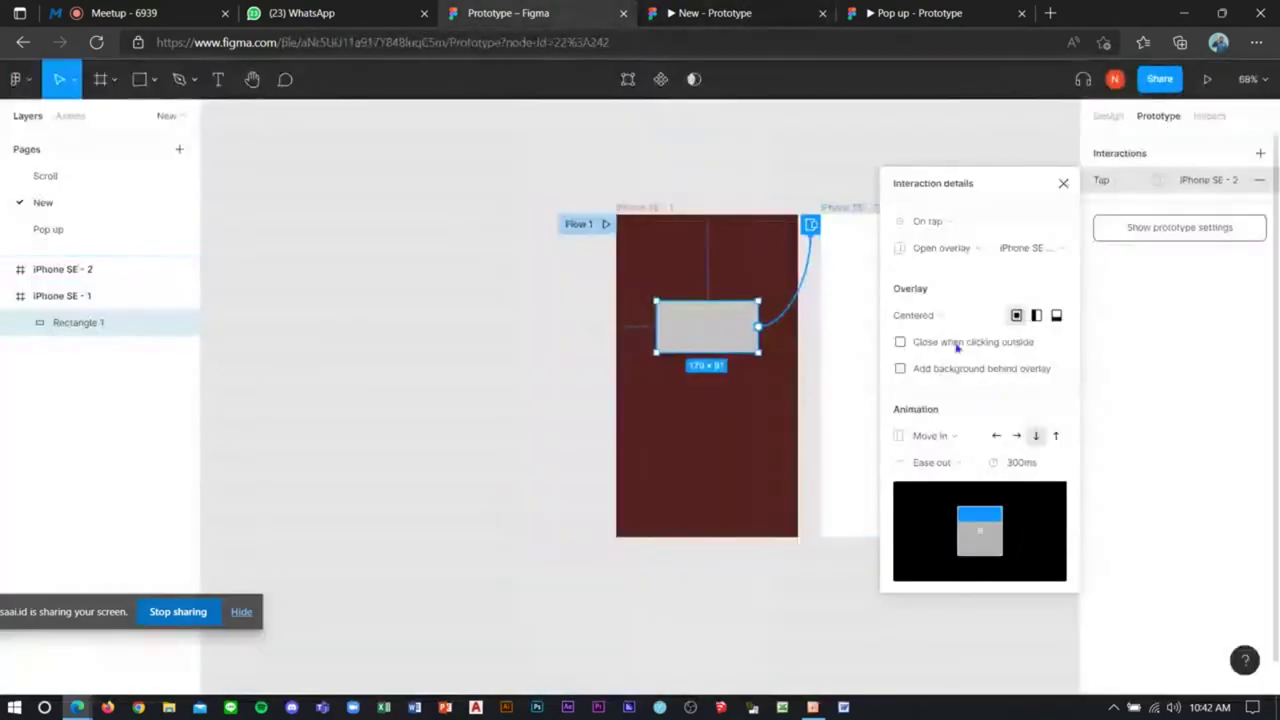
{"action": "left_click", "coordinate": [1016, 436]}
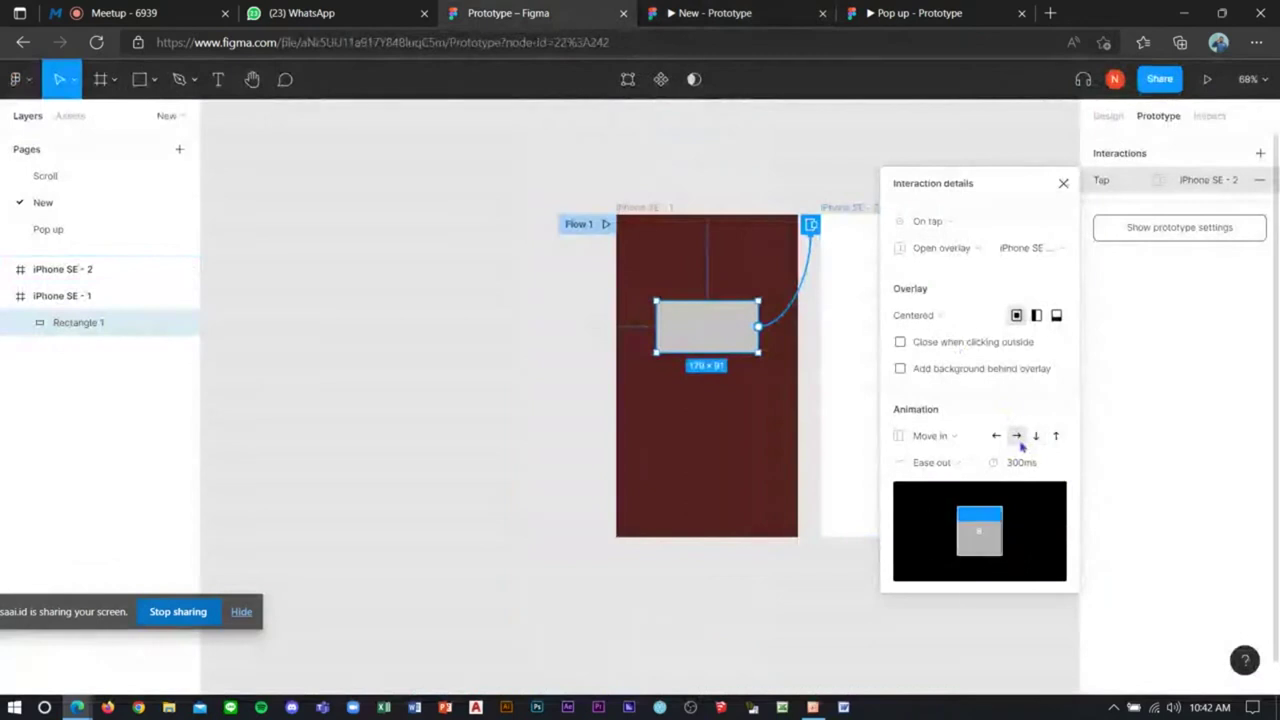
{"action": "left_click", "coordinate": [737, 13]}
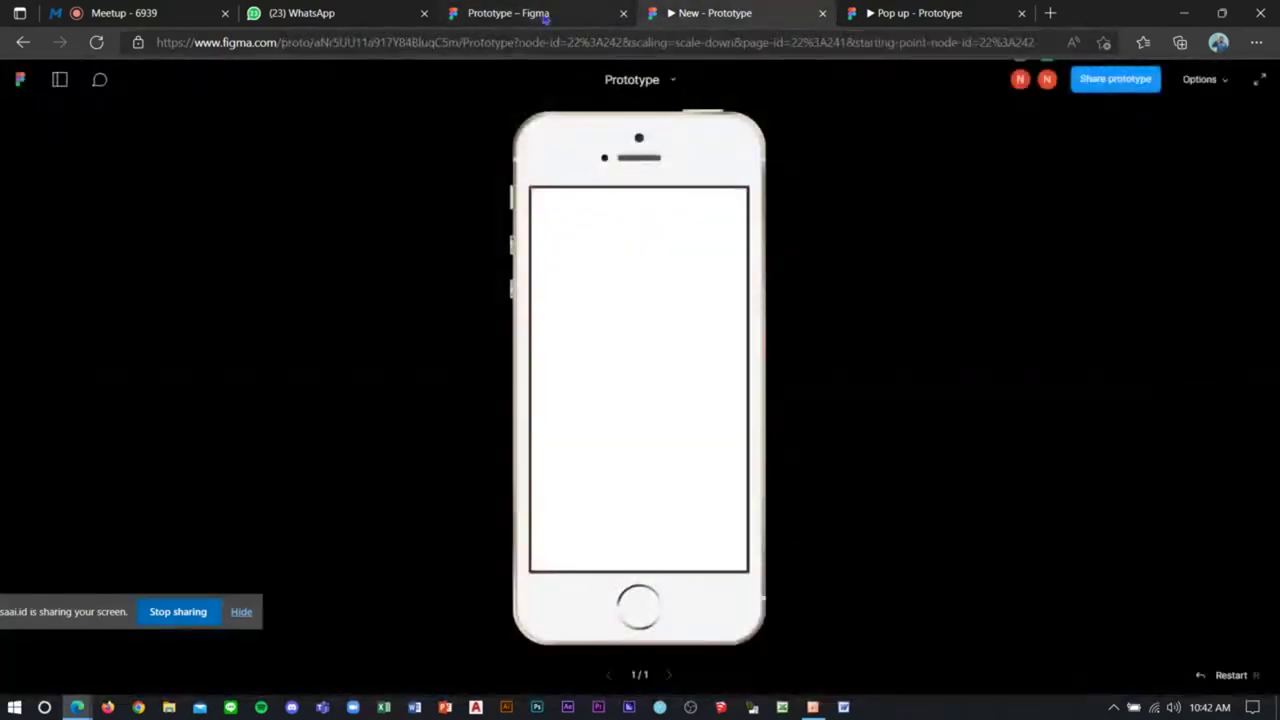
{"action": "left_click", "coordinate": [545, 13]}
Step: Switch the rectangle's tap action to Swap overlay and test it in preview
{"action": "left_click", "coordinate": [935, 247]}
{"action": "left_click", "coordinate": [943, 264]}
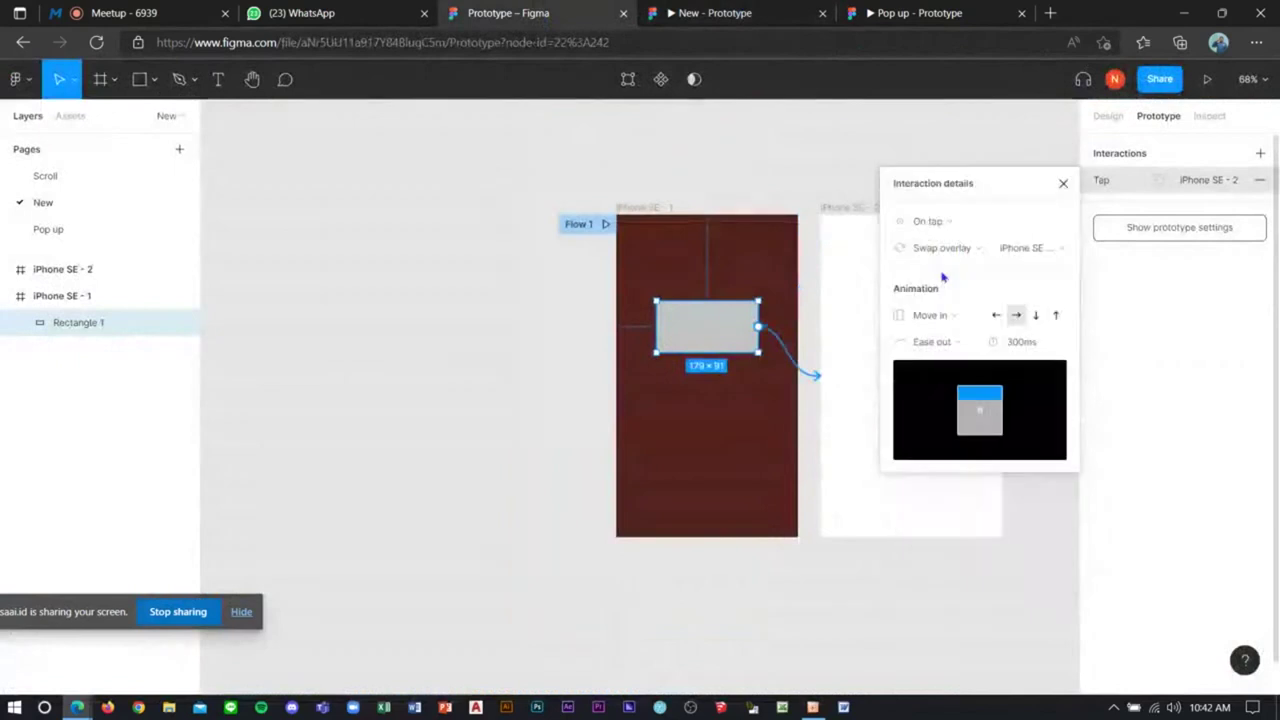
{"action": "left_click", "coordinate": [690, 16]}
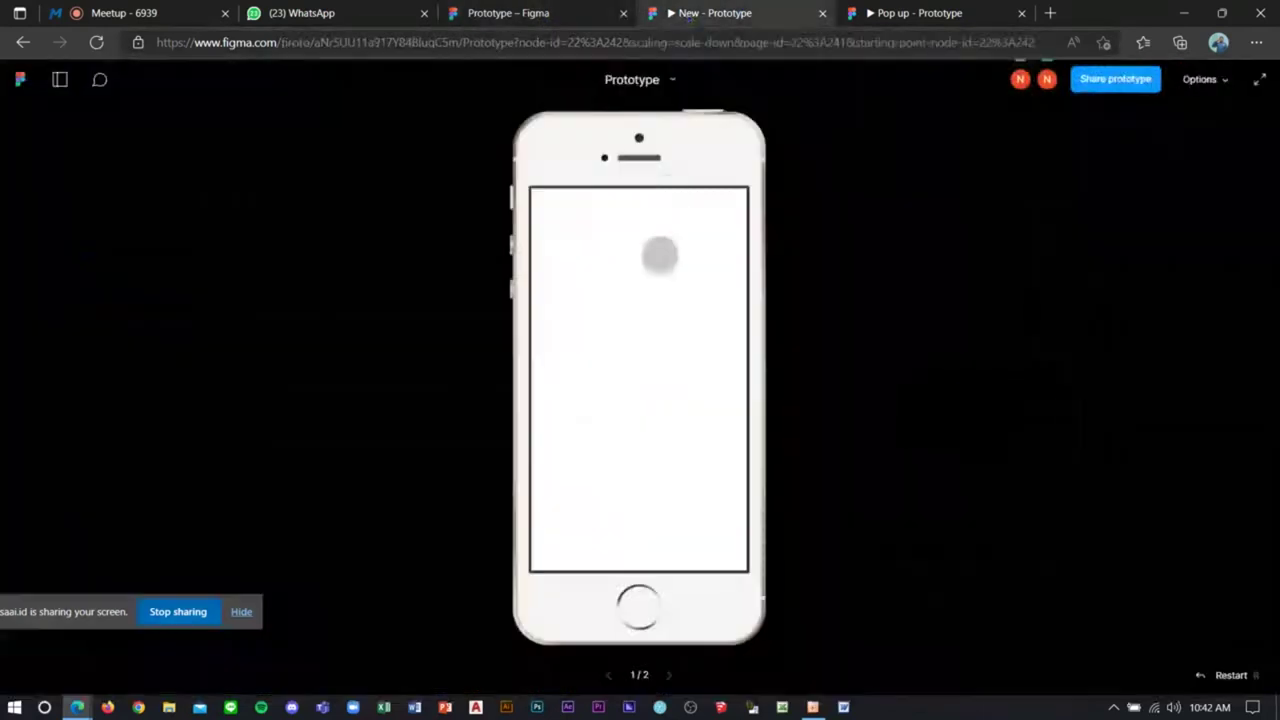
{"action": "left_click", "coordinate": [648, 262]}
{"action": "left_click", "coordinate": [624, 304]}
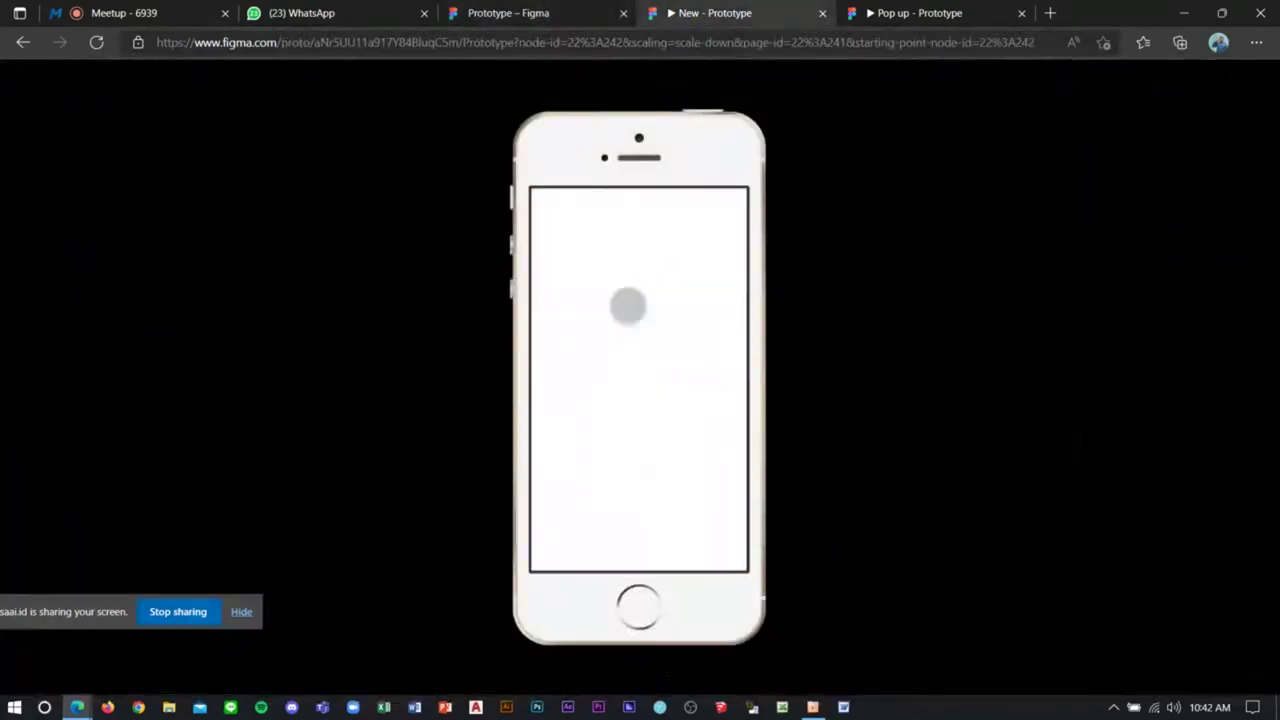
{"action": "left_click", "coordinate": [531, 16]}
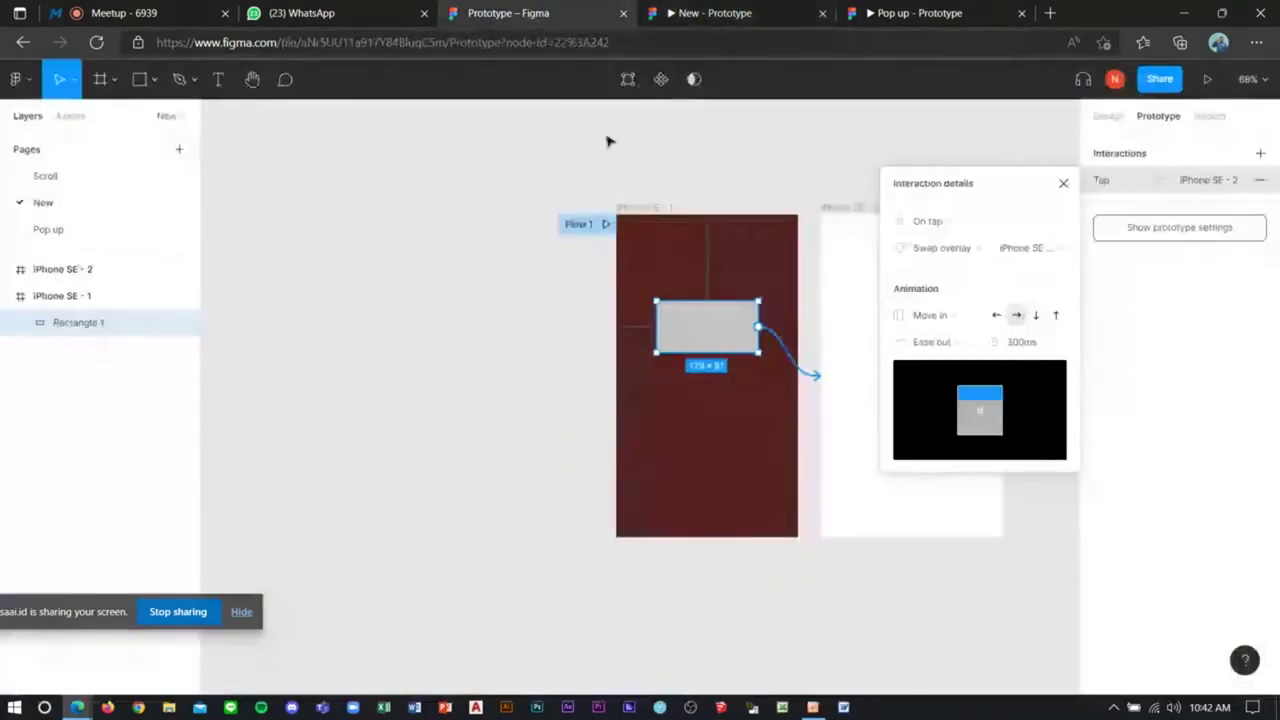
{"action": "mouse_move", "coordinate": [940, 248]}
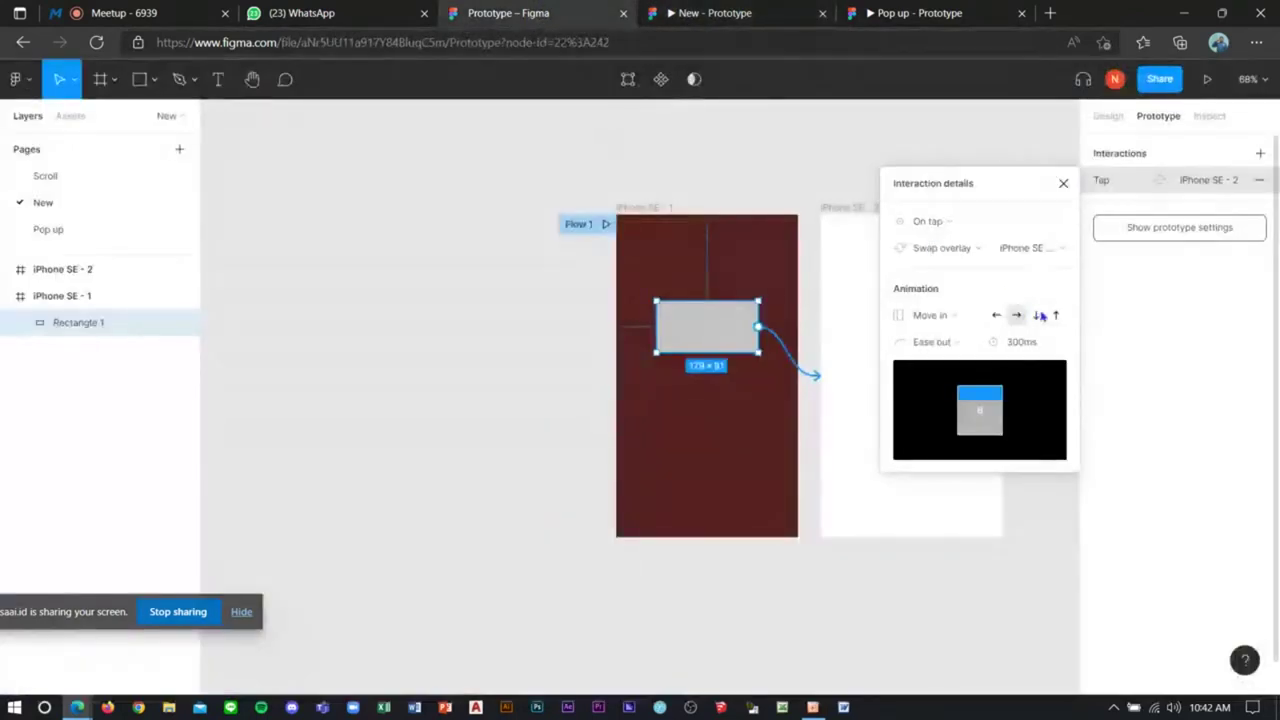
Step: Change the action to Navigate to with a Push transition and test it in preview
{"action": "left_click", "coordinate": [962, 247]}
{"action": "left_click", "coordinate": [948, 172]}
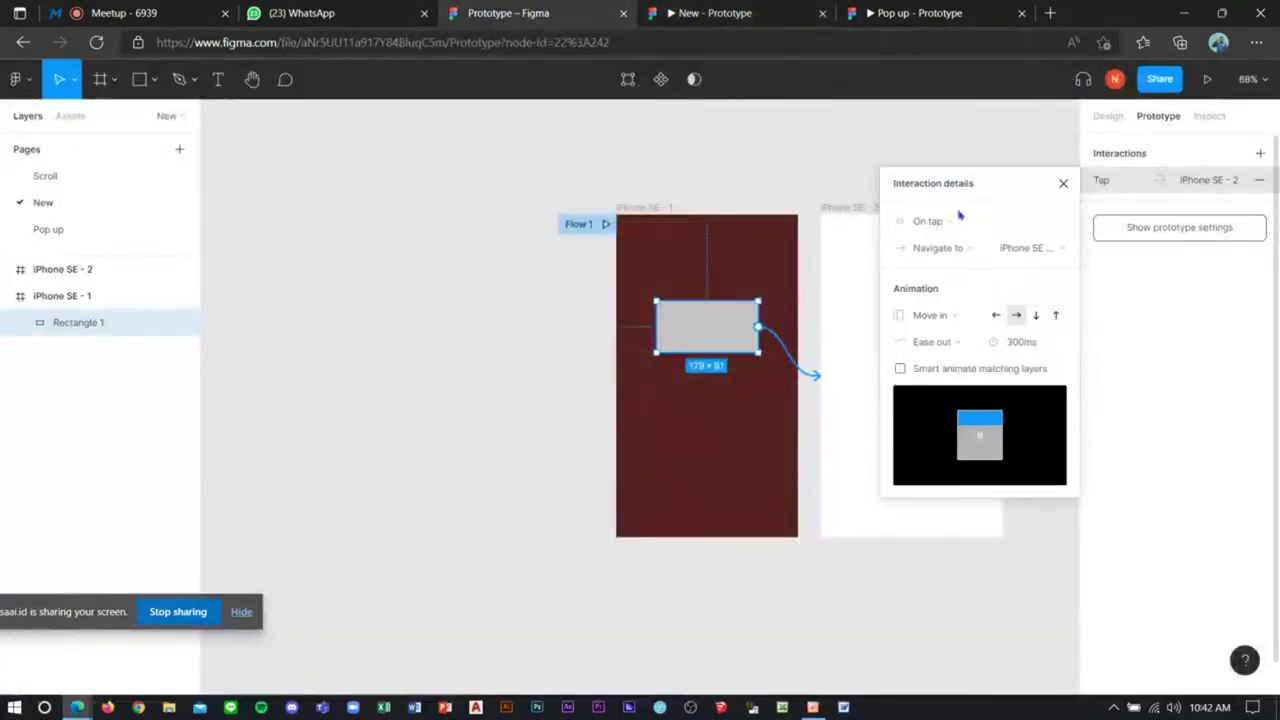
{"action": "left_click", "coordinate": [940, 341]}
{"action": "left_click", "coordinate": [945, 317]}
{"action": "left_click", "coordinate": [945, 355]}
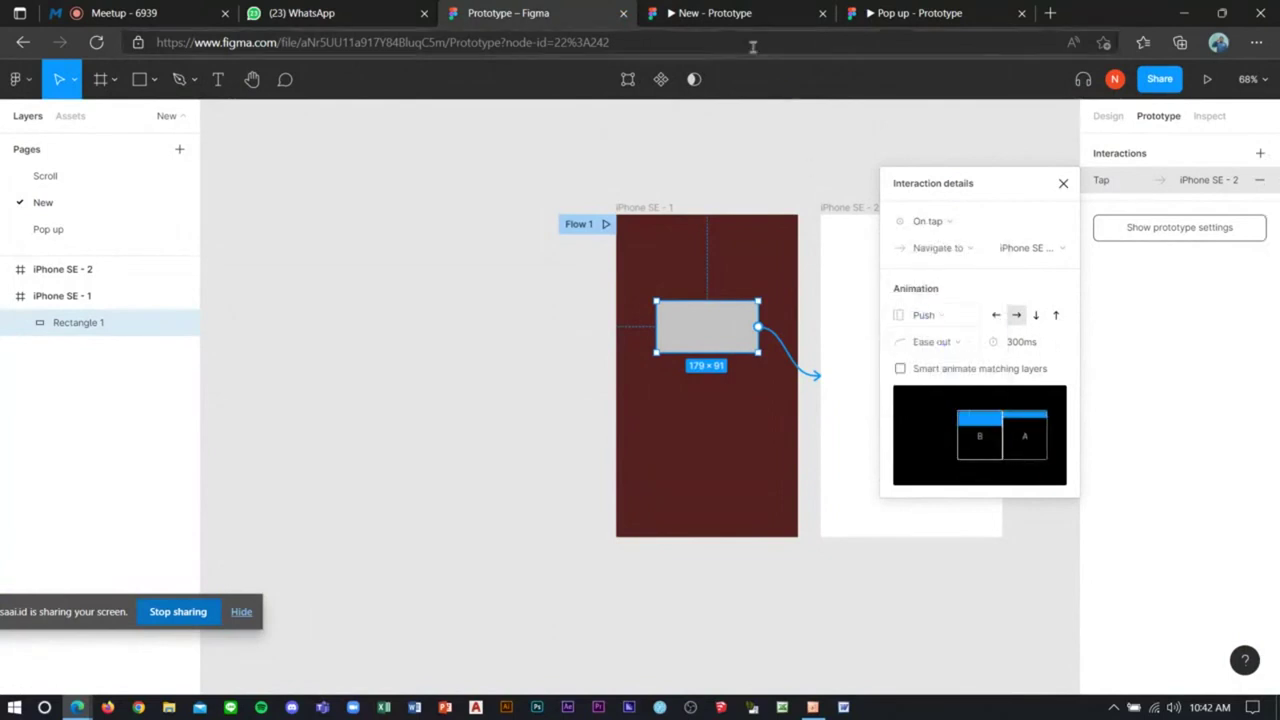
{"action": "left_click", "coordinate": [740, 13]}
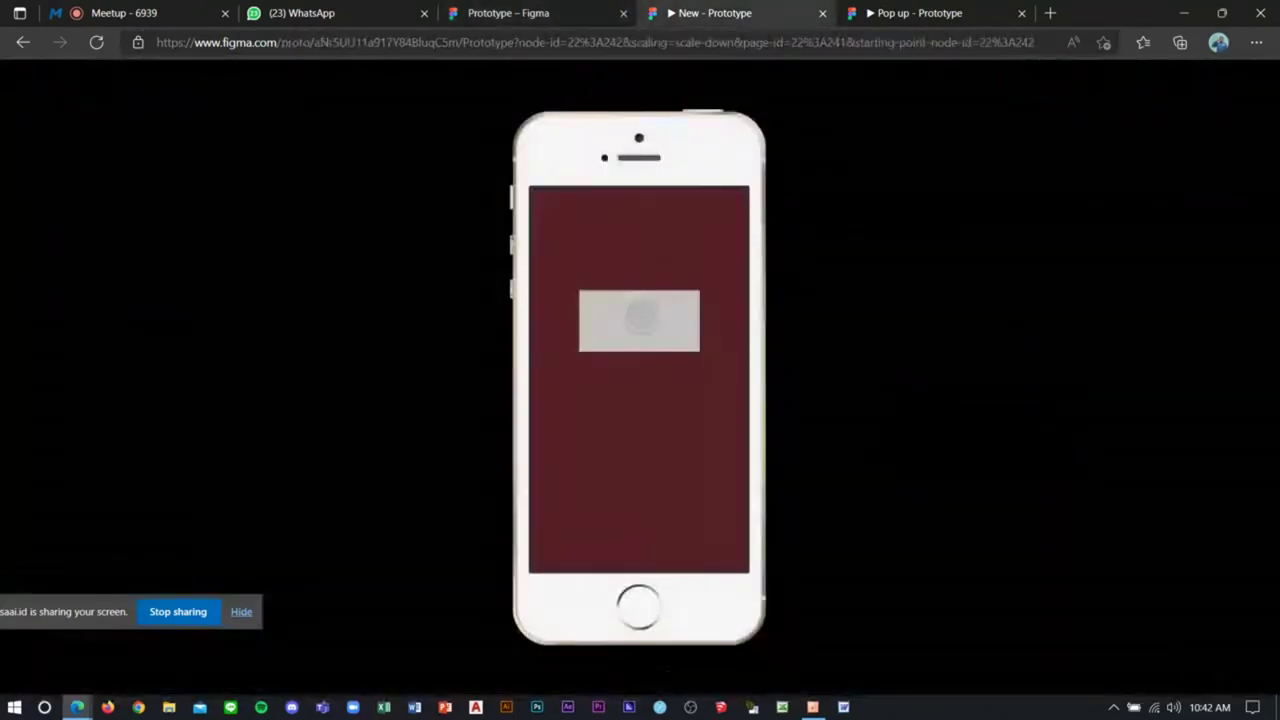
{"action": "left_click", "coordinate": [643, 316]}
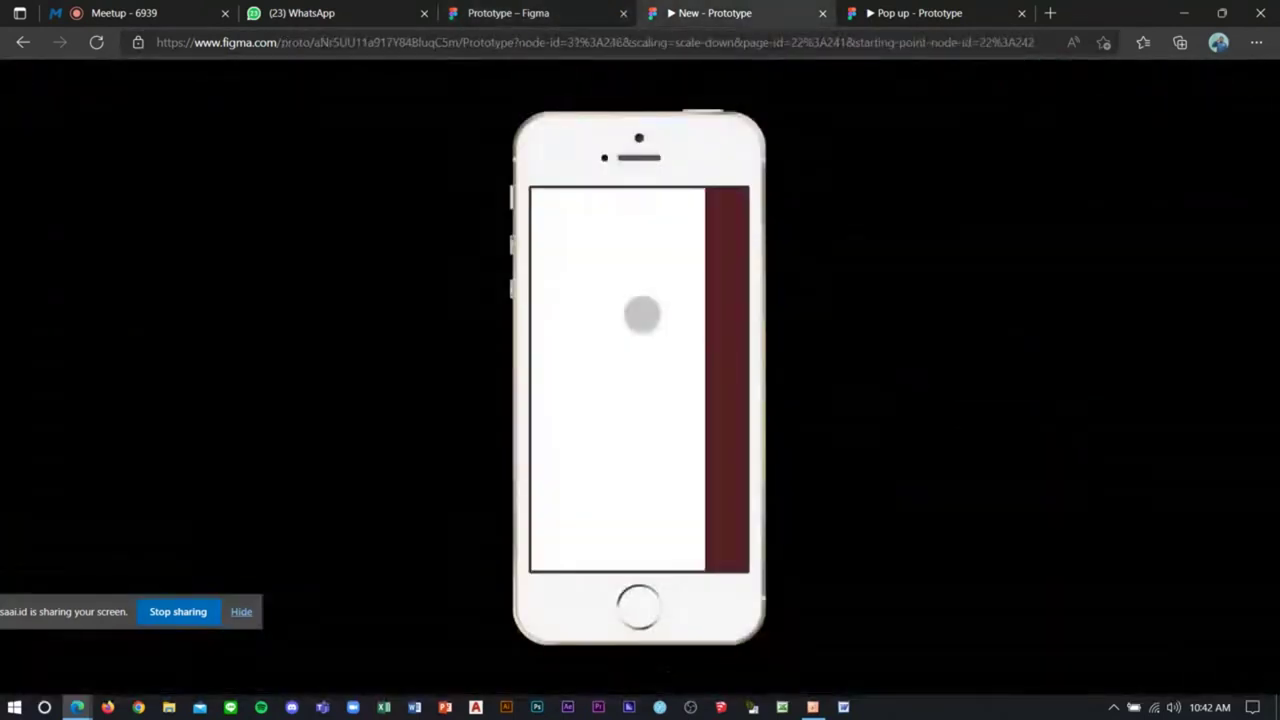
{"action": "left_click", "coordinate": [508, 13]}
Step: Try a Slide in transition for the rectangle's tap and test it in preview
{"action": "left_click", "coordinate": [925, 314]}
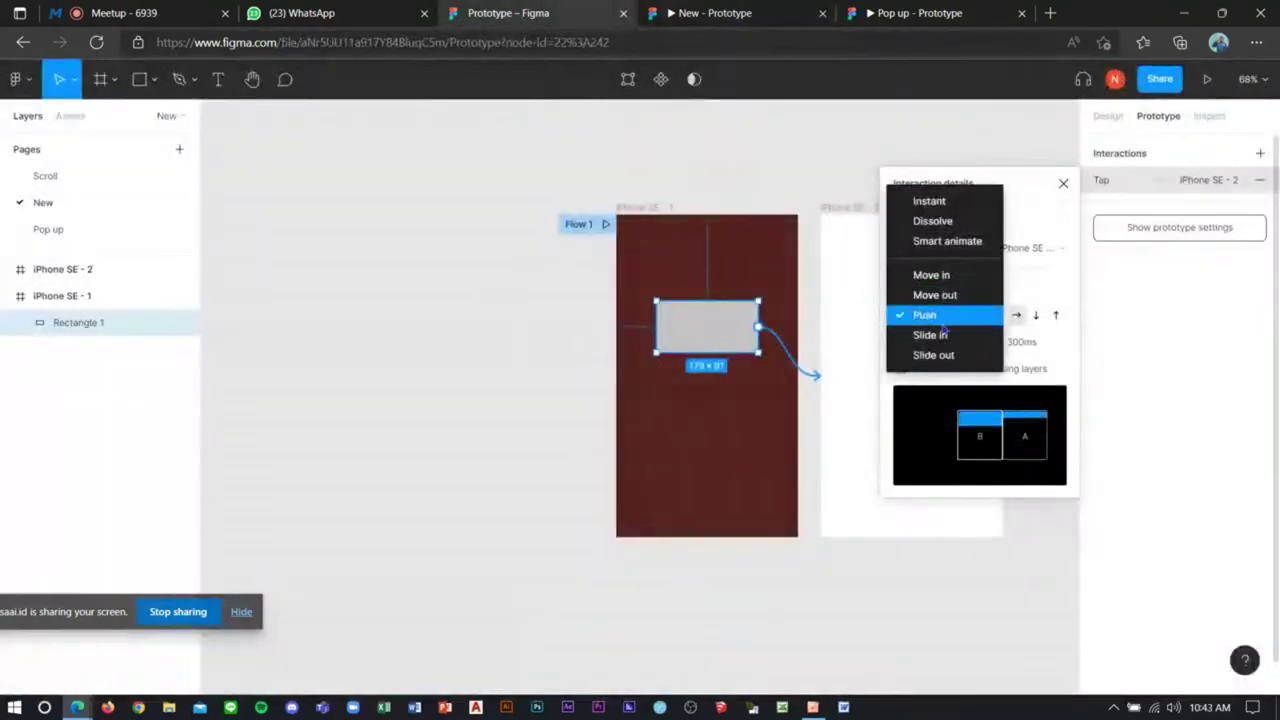
{"action": "left_click", "coordinate": [940, 335]}
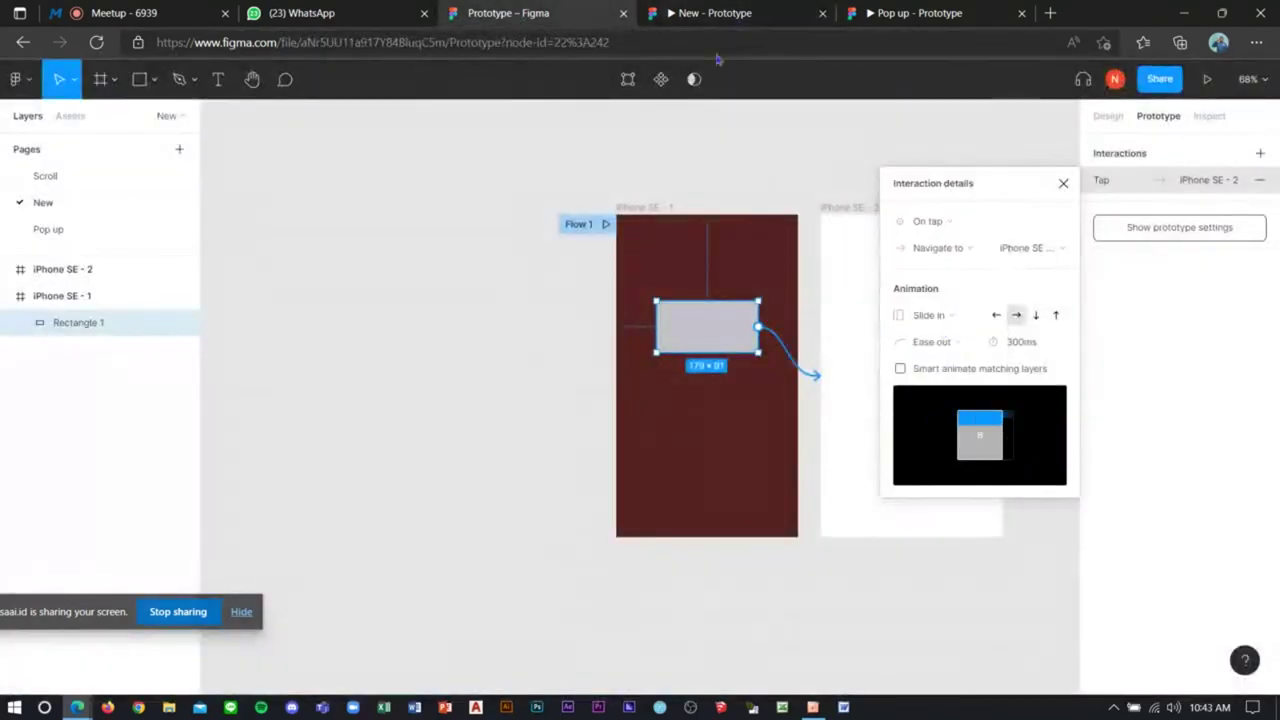
{"action": "left_click", "coordinate": [713, 20]}
{"action": "left_click", "coordinate": [646, 322]}
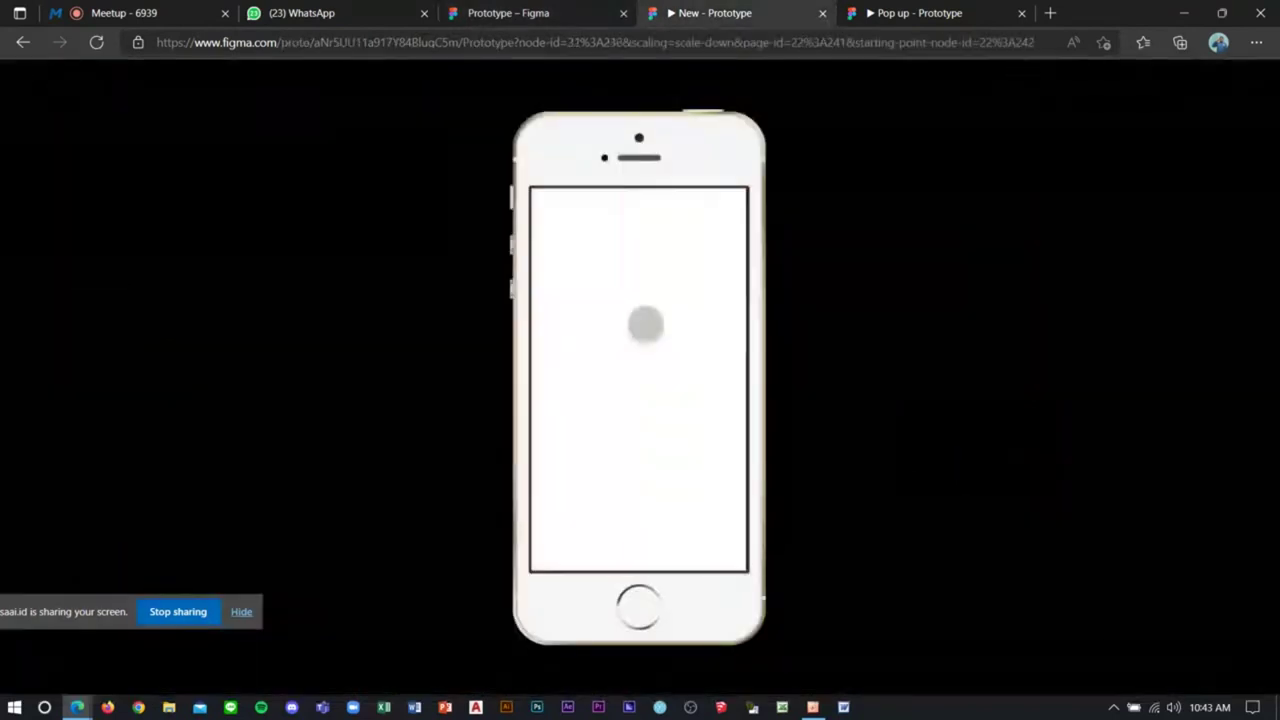
{"action": "left_click", "coordinate": [508, 13]}
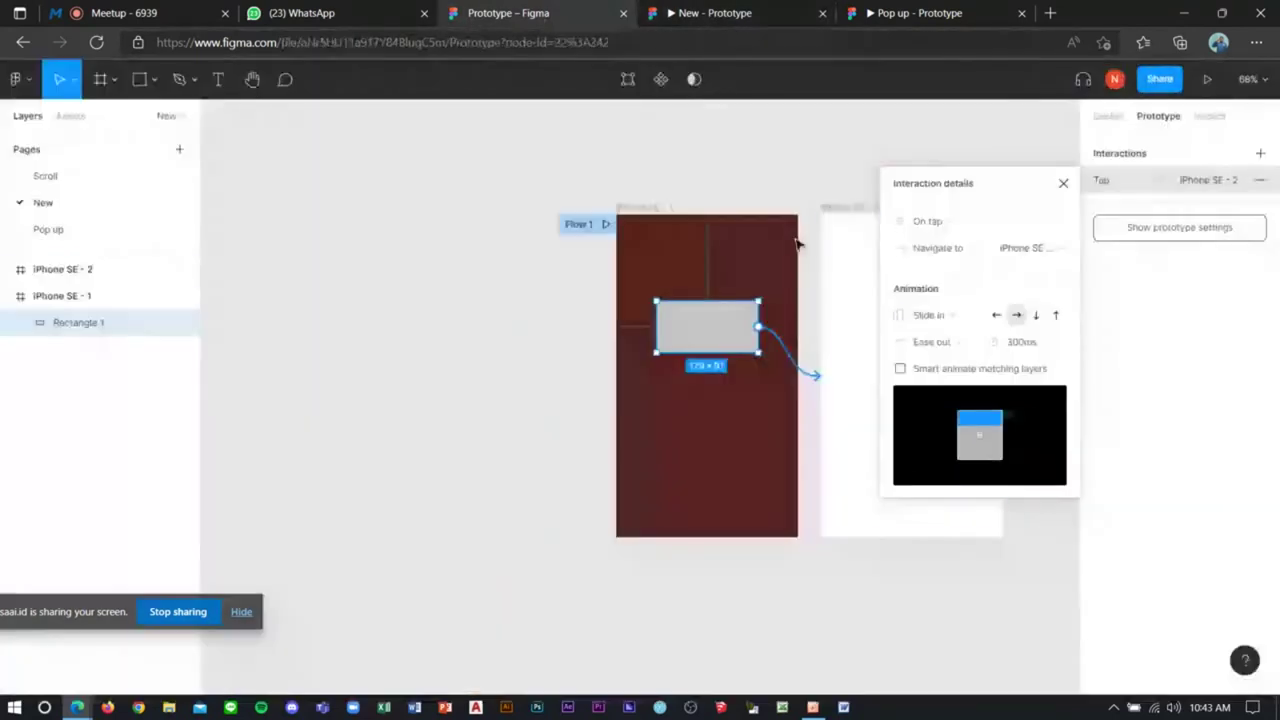
Step: Revert to Move in, try Close overlay, Back and Scroll to, ending on Navigate to
{"action": "left_click", "coordinate": [935, 314]}
{"action": "left_click", "coordinate": [945, 256]}
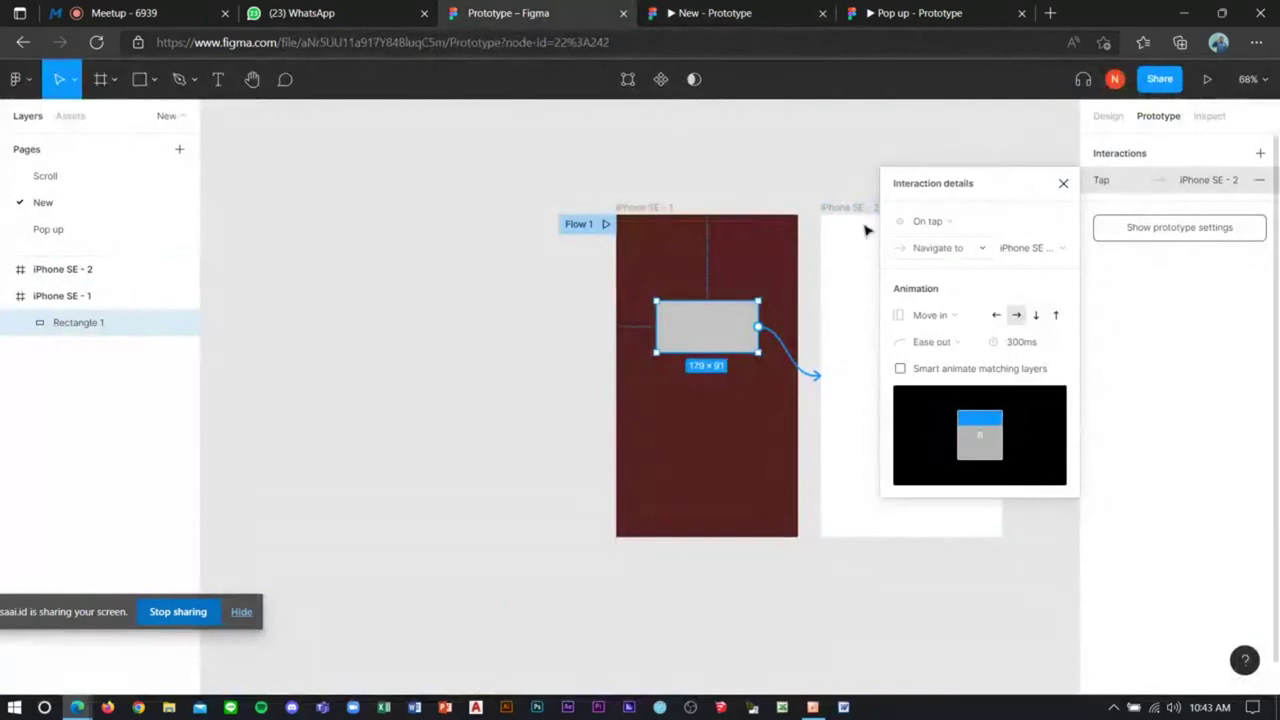
{"action": "left_click", "coordinate": [948, 315]}
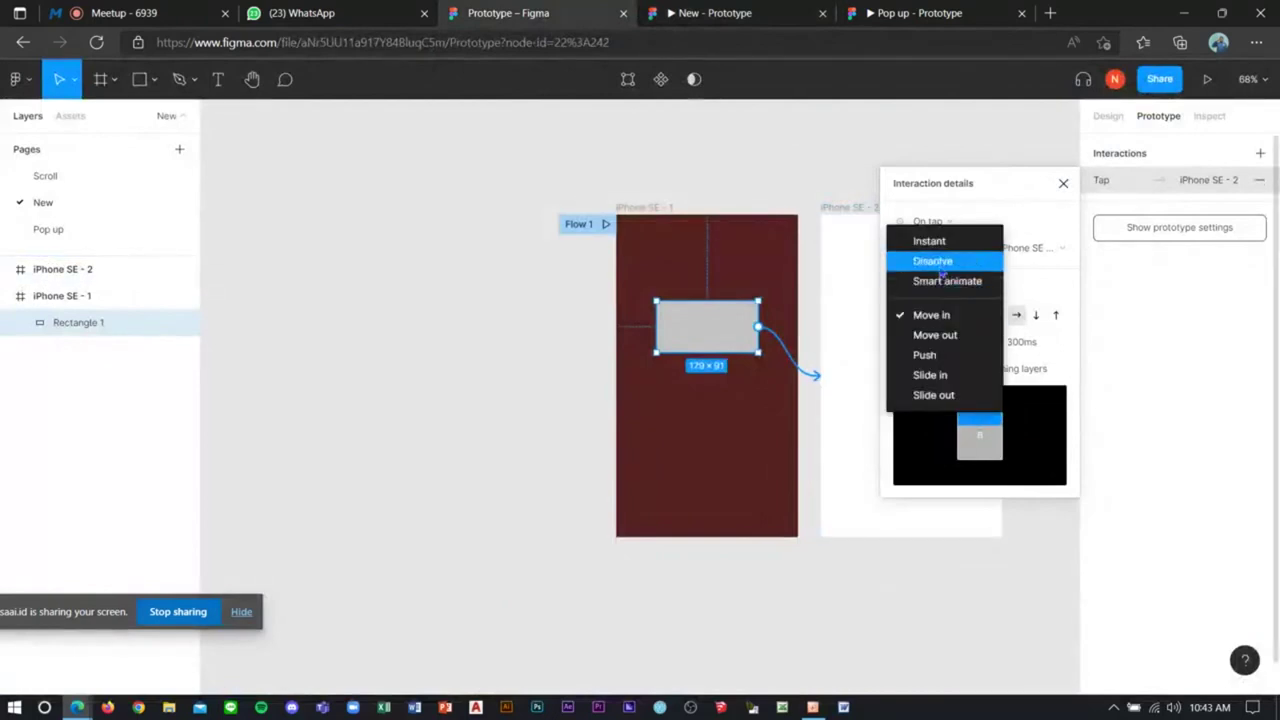
{"action": "left_click", "coordinate": [1034, 285]}
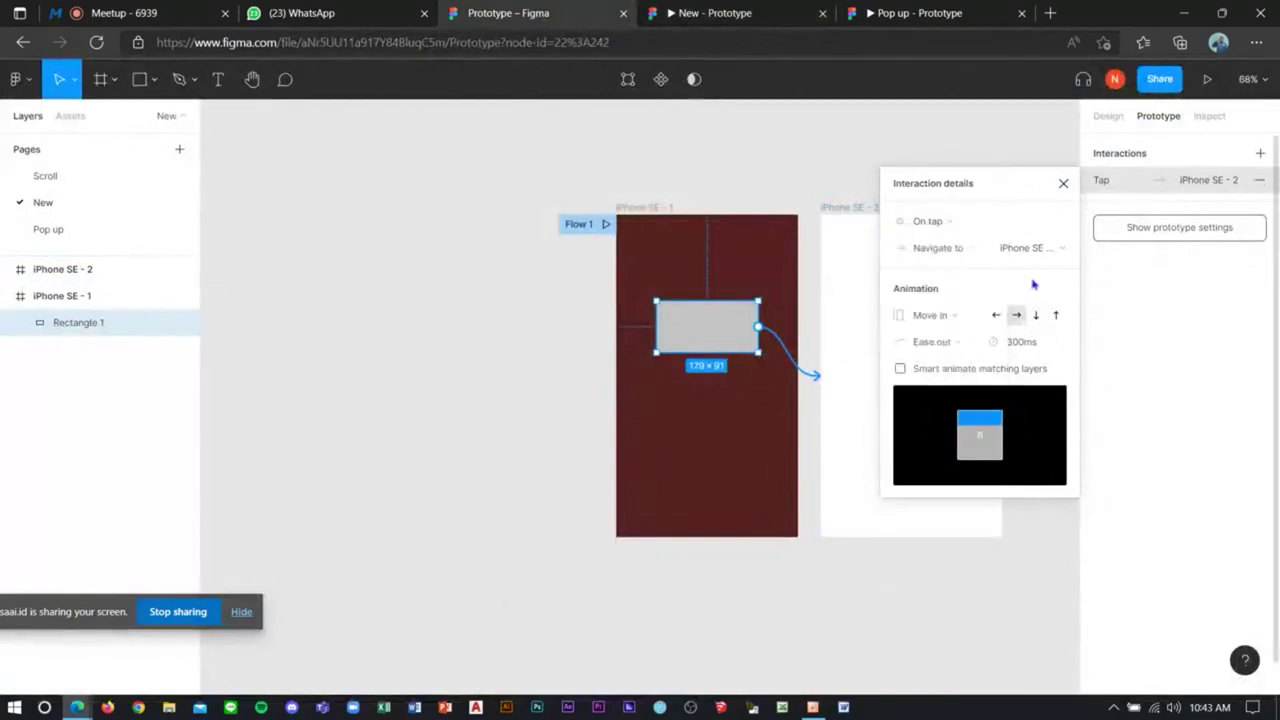
{"action": "left_click", "coordinate": [957, 245]}
{"action": "left_click", "coordinate": [960, 341]}
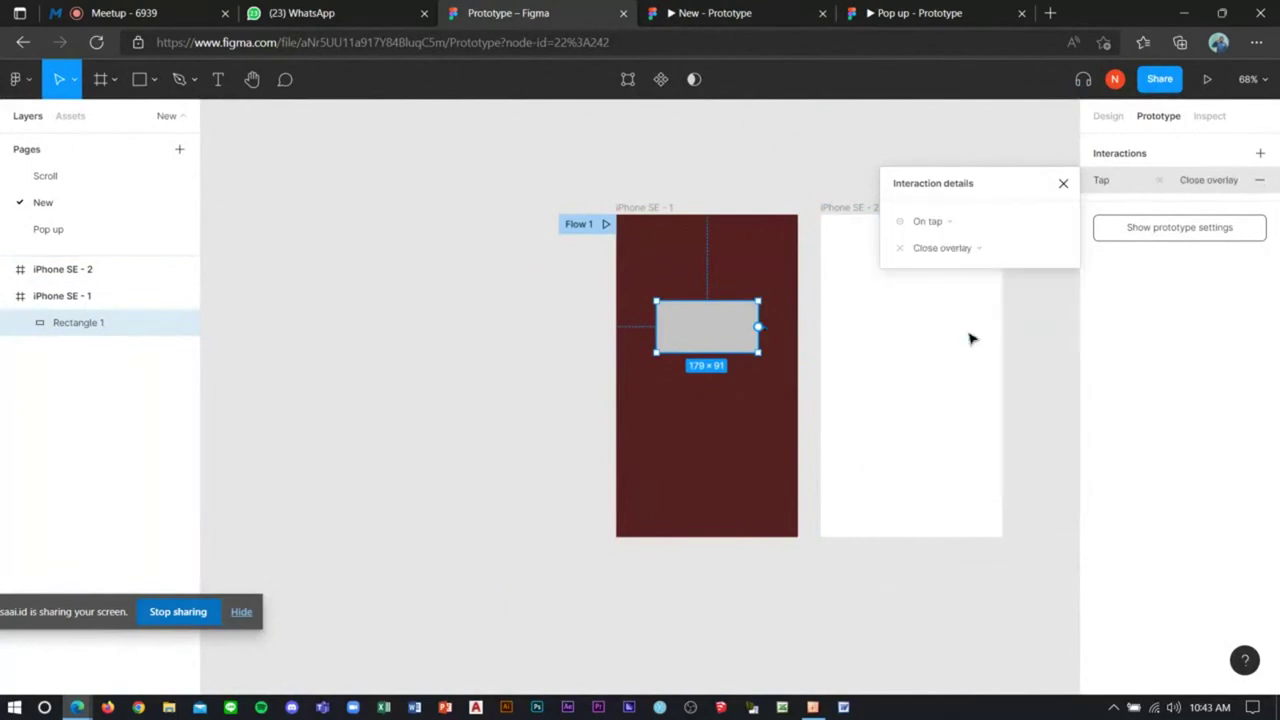
{"action": "left_click", "coordinate": [965, 249]}
{"action": "left_click", "coordinate": [950, 284]}
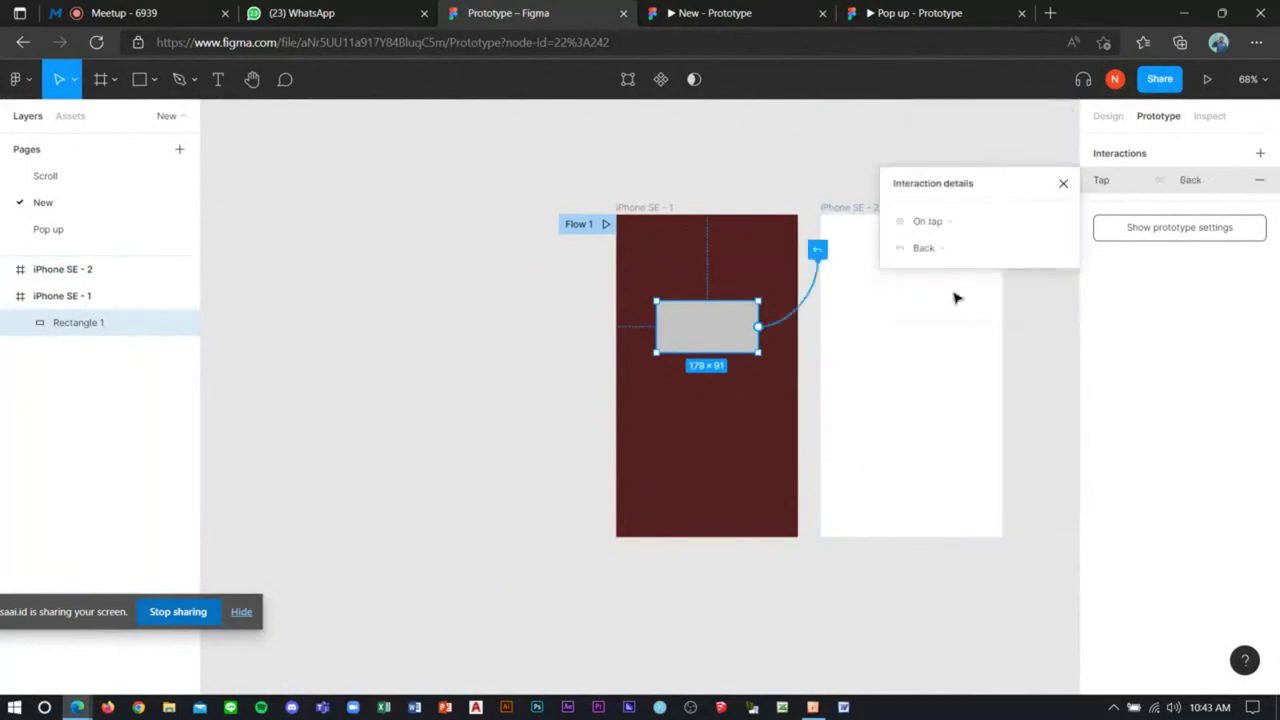
{"action": "left_click", "coordinate": [955, 250]}
{"action": "left_click", "coordinate": [957, 304]}
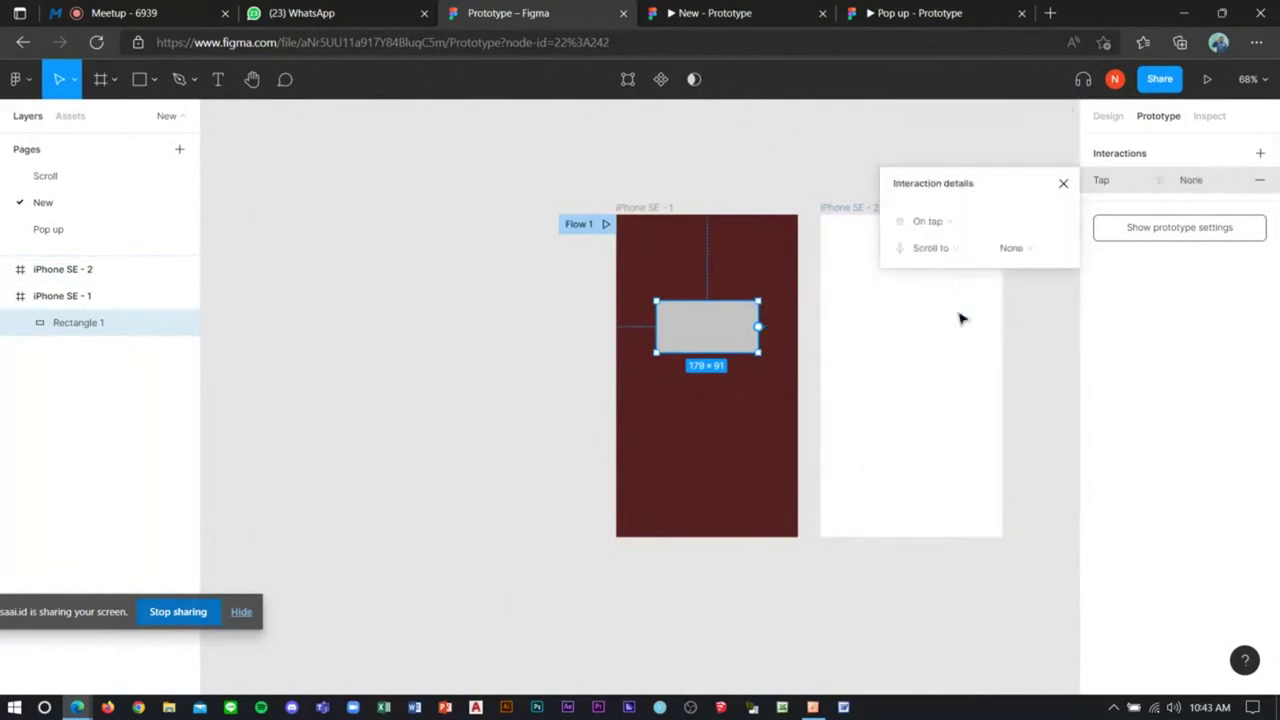
{"action": "left_click", "coordinate": [957, 250]}
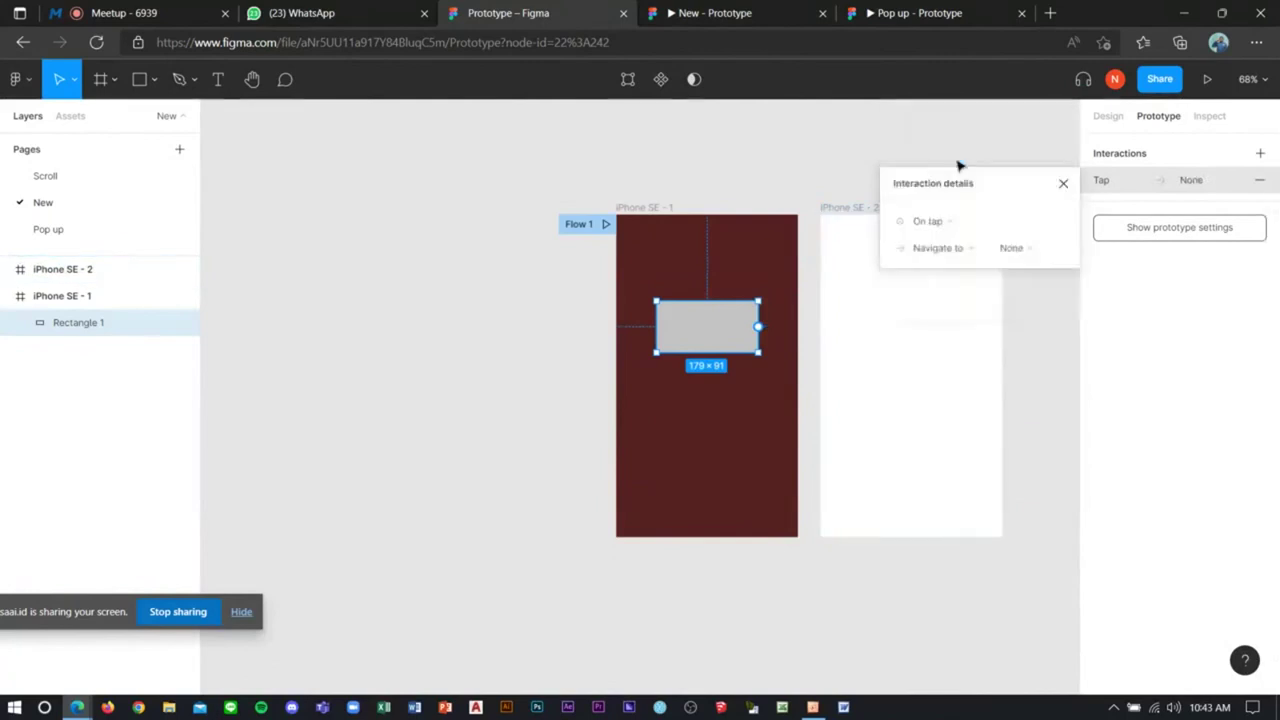
{"action": "left_click", "coordinate": [958, 157]}
Step: Inspect iPhone SE - 2's prototype settings, then those of iPhone SE - 1
{"action": "left_click", "coordinate": [809, 189]}
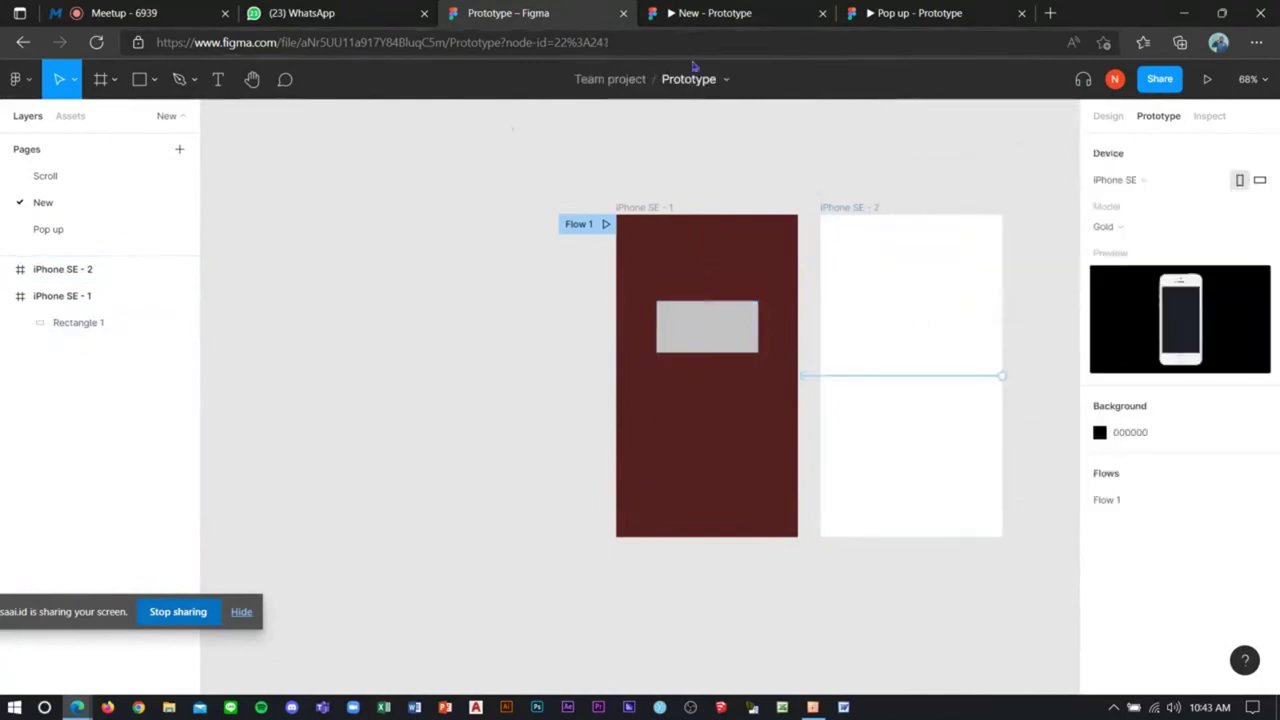
{"action": "left_click", "coordinate": [894, 238]}
{"action": "left_click", "coordinate": [738, 240]}
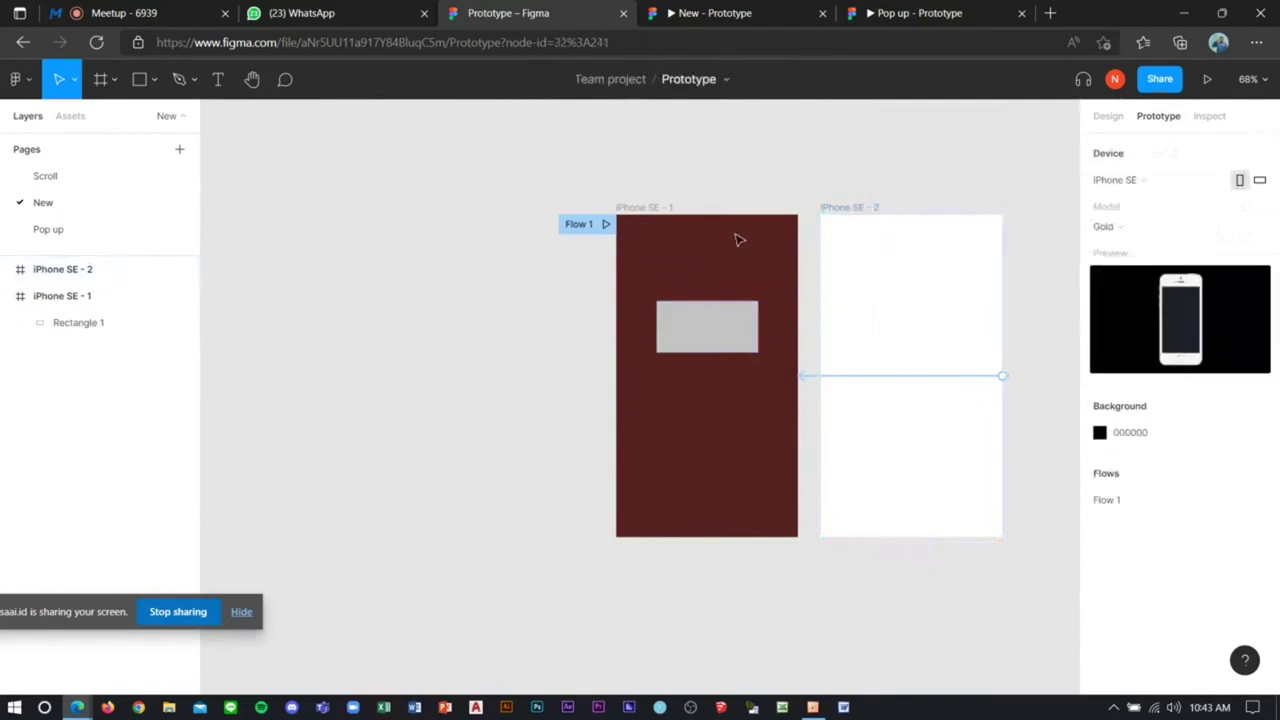
{"action": "left_click", "coordinate": [640, 207]}
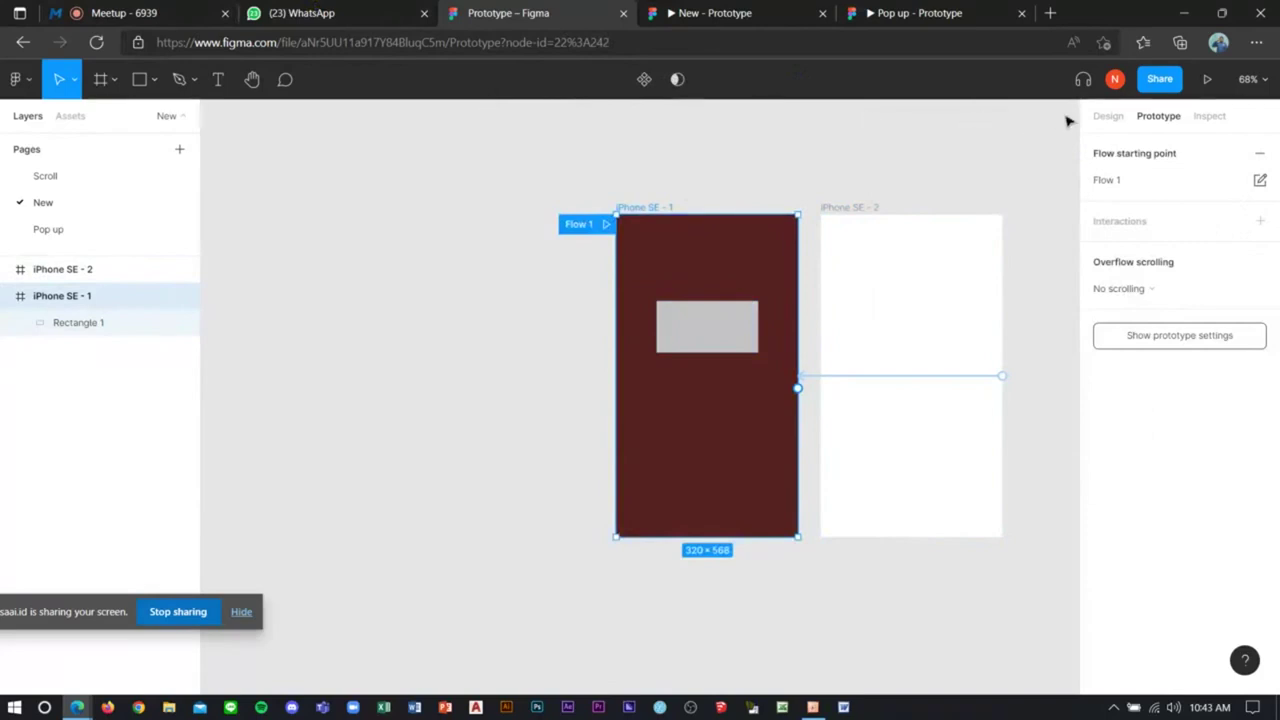
{"action": "left_click", "coordinate": [30, 82]}
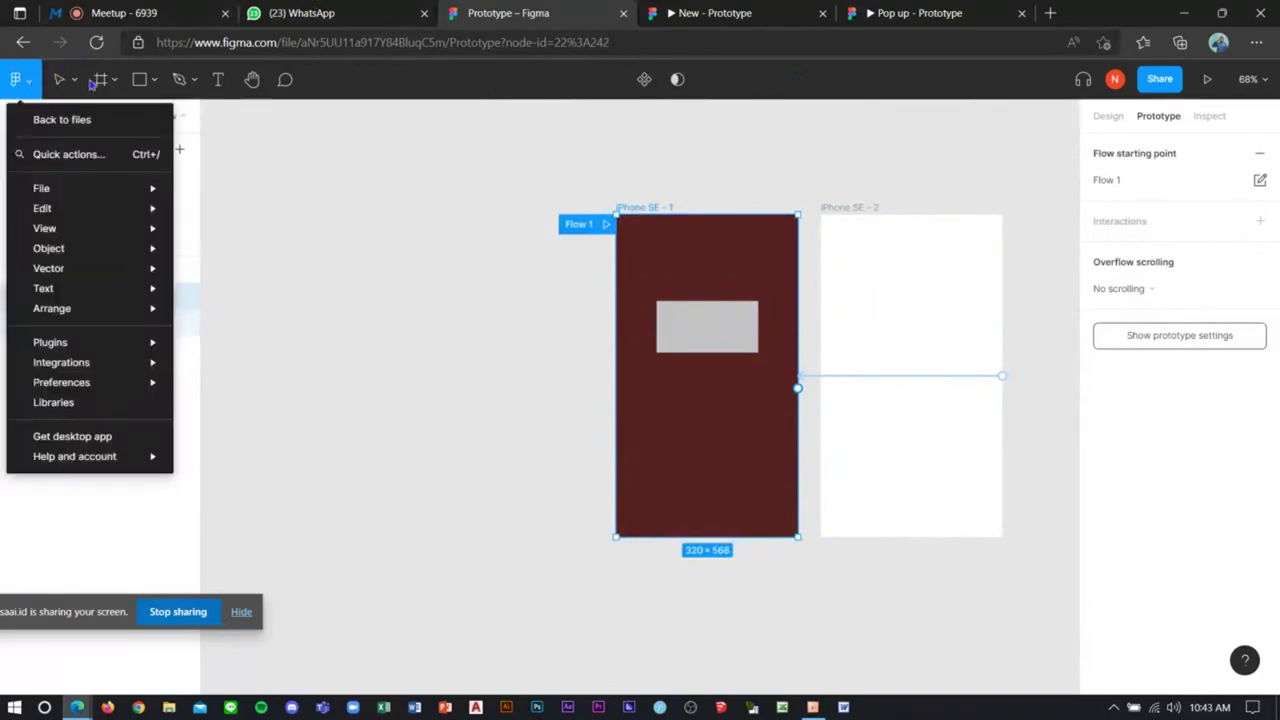
{"action": "mouse_move", "coordinate": [90, 342]}
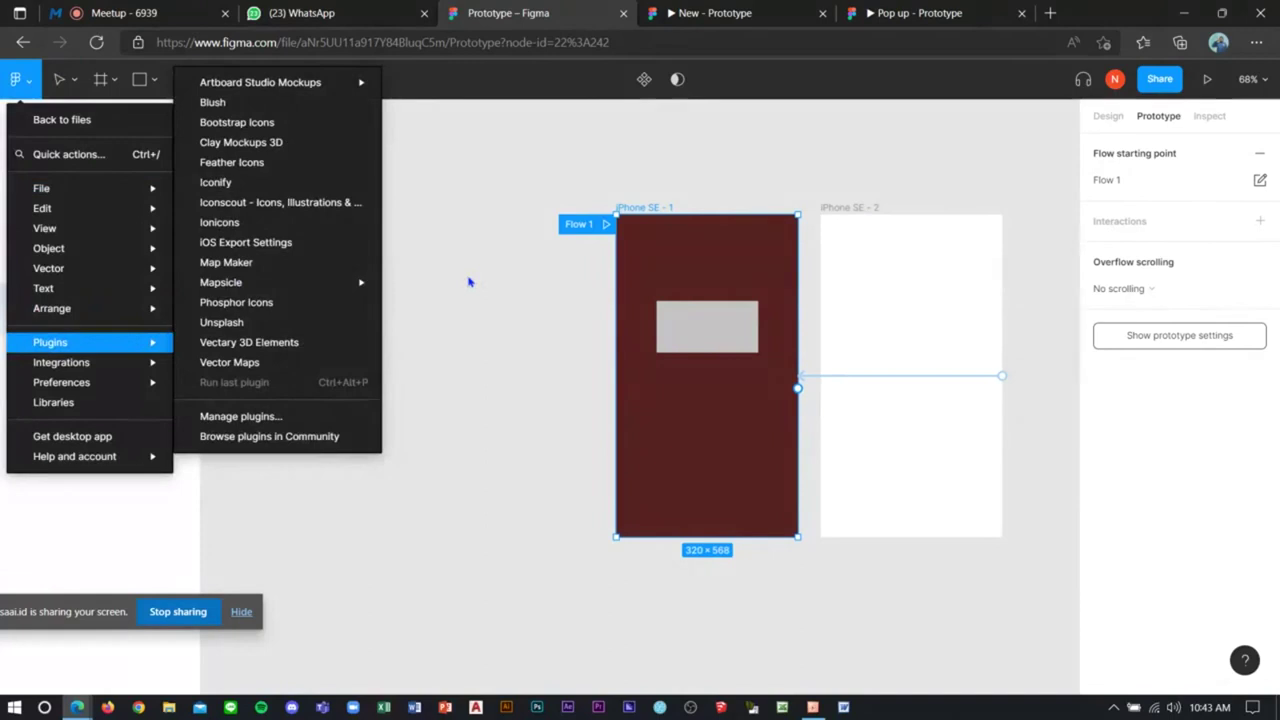
{"action": "left_click", "coordinate": [305, 262]}
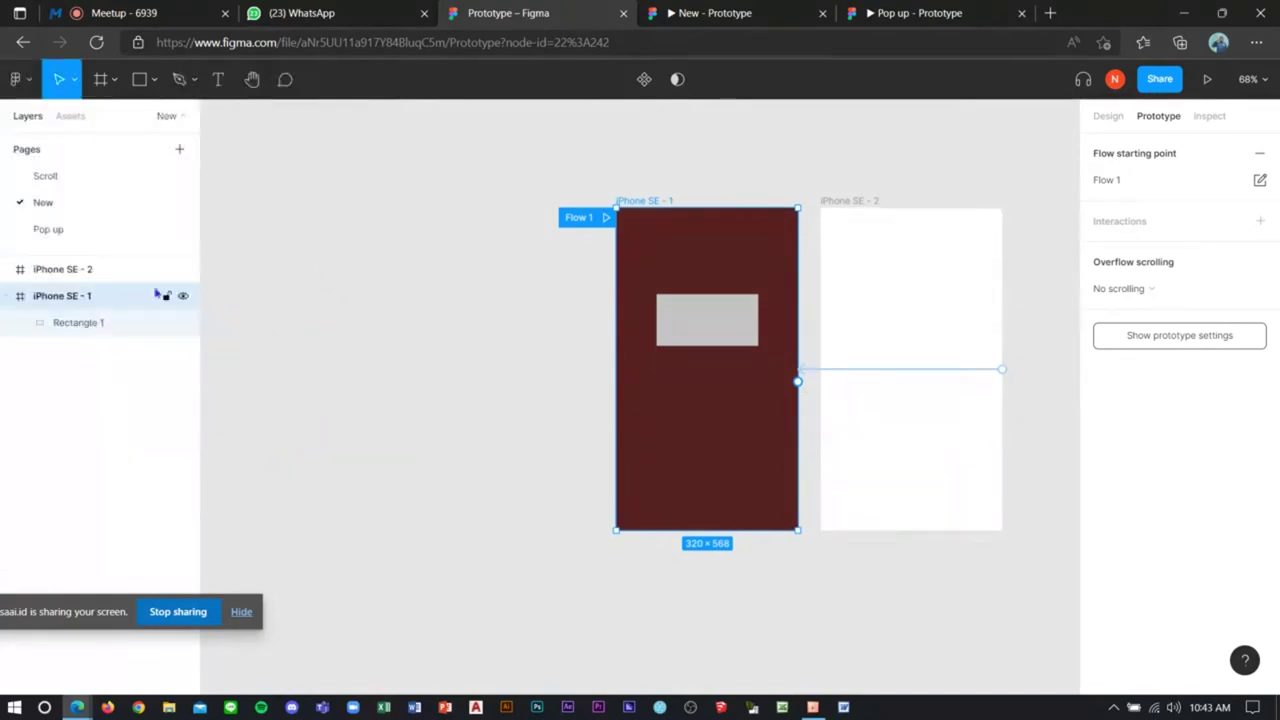
{"action": "scroll", "coordinate": [220, 275], "scroll_direction": "up", "scroll_amount": 1}
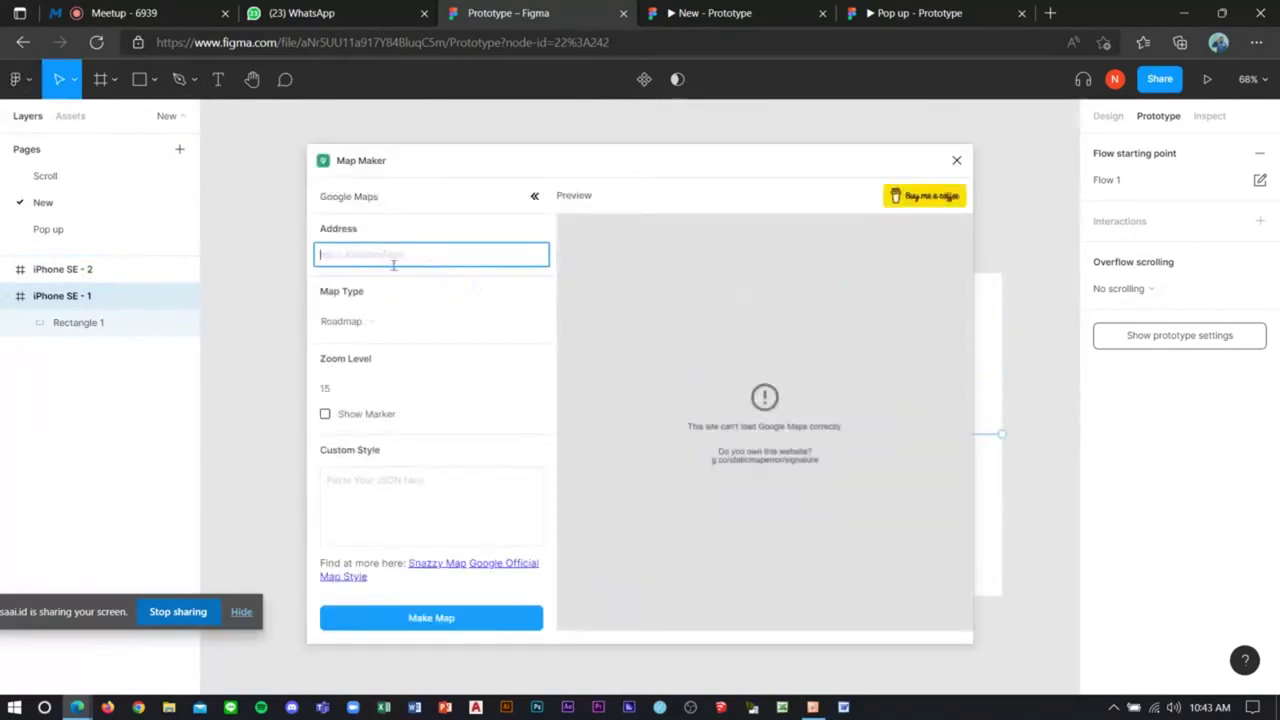
{"action": "left_click", "coordinate": [428, 266]}
{"action": "left_click", "coordinate": [417, 607]}
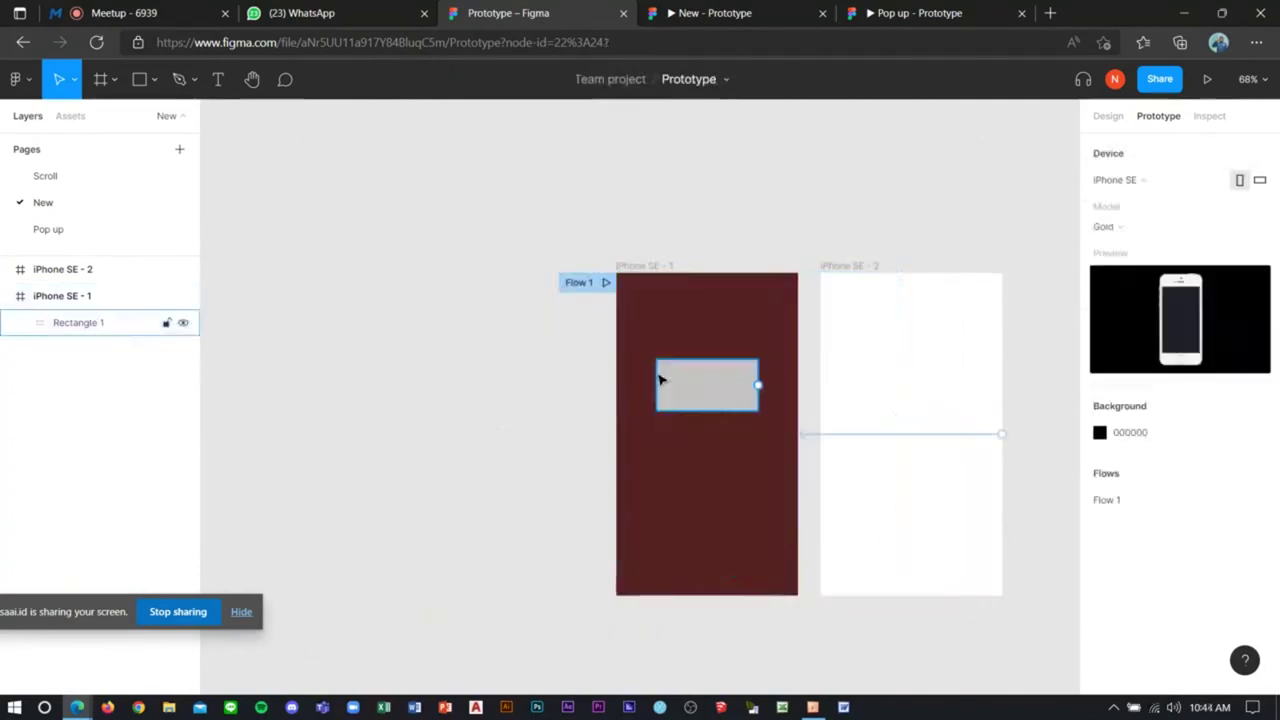
Step: Launch the Clay Mockups 3D plugin from the installed plugins list
{"action": "left_click", "coordinate": [394, 240]}
{"action": "left_click", "coordinate": [25, 86]}
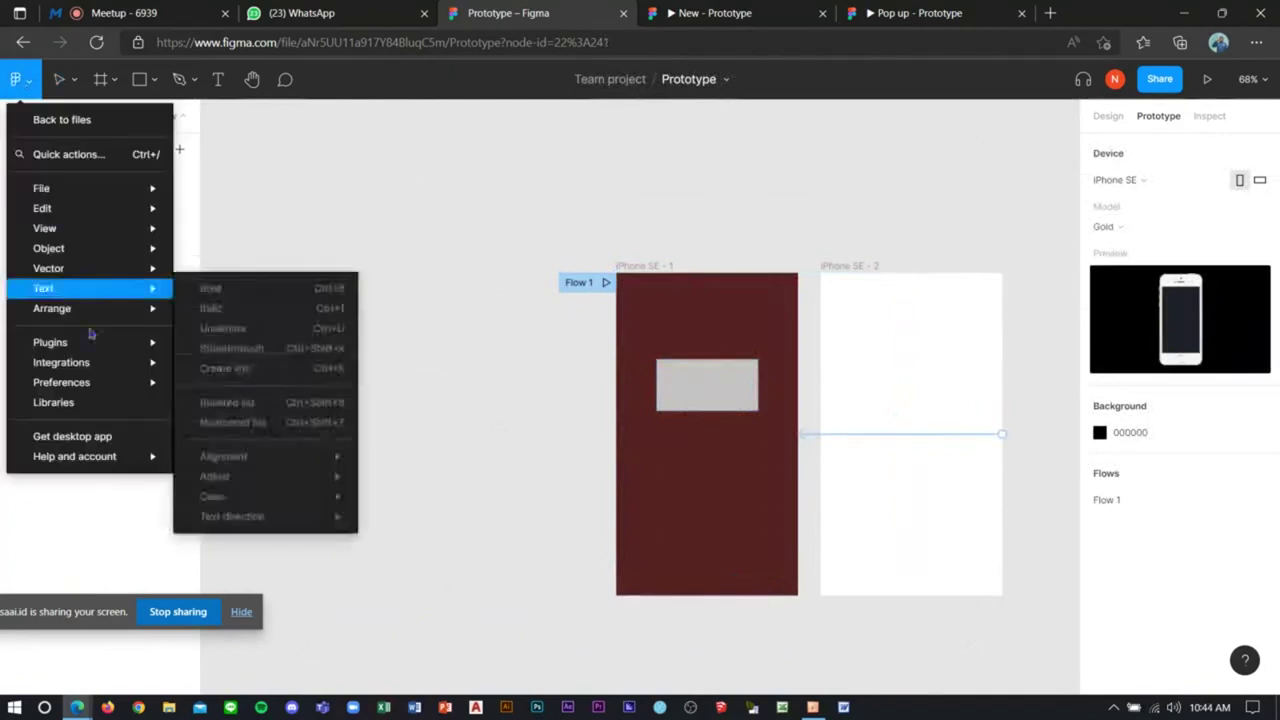
{"action": "mouse_move", "coordinate": [50, 342]}
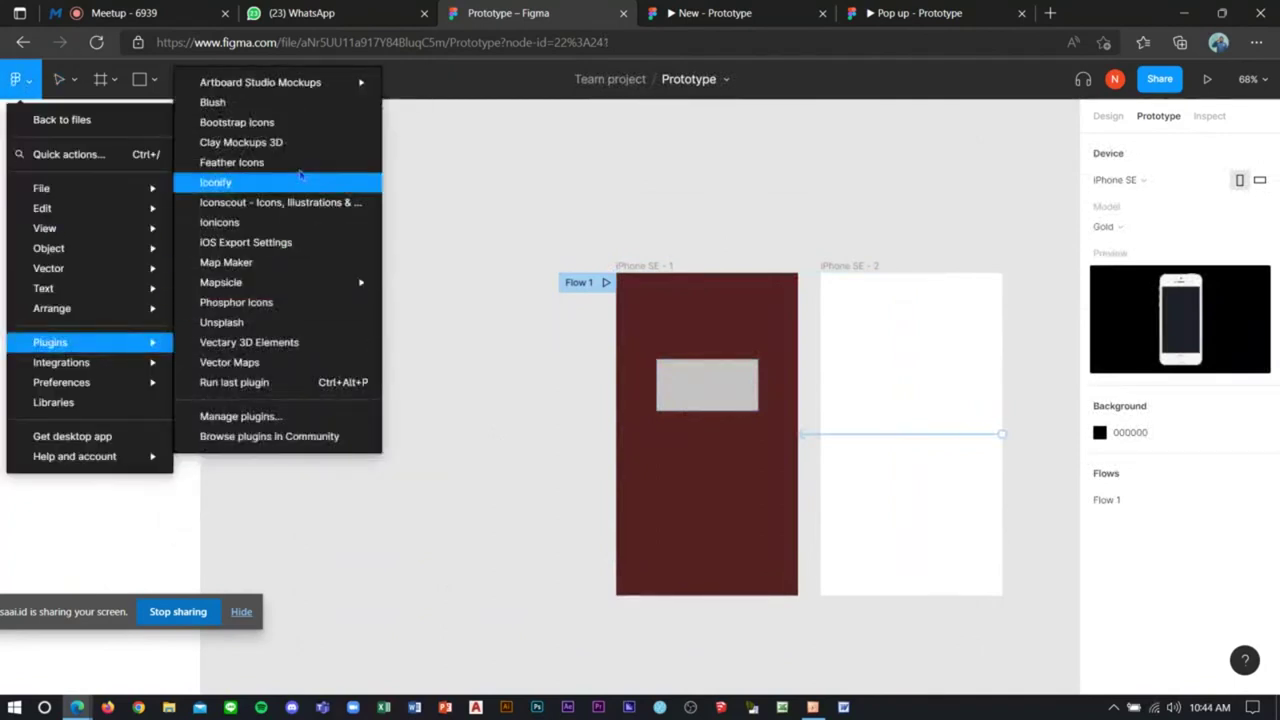
{"action": "left_click", "coordinate": [298, 154]}
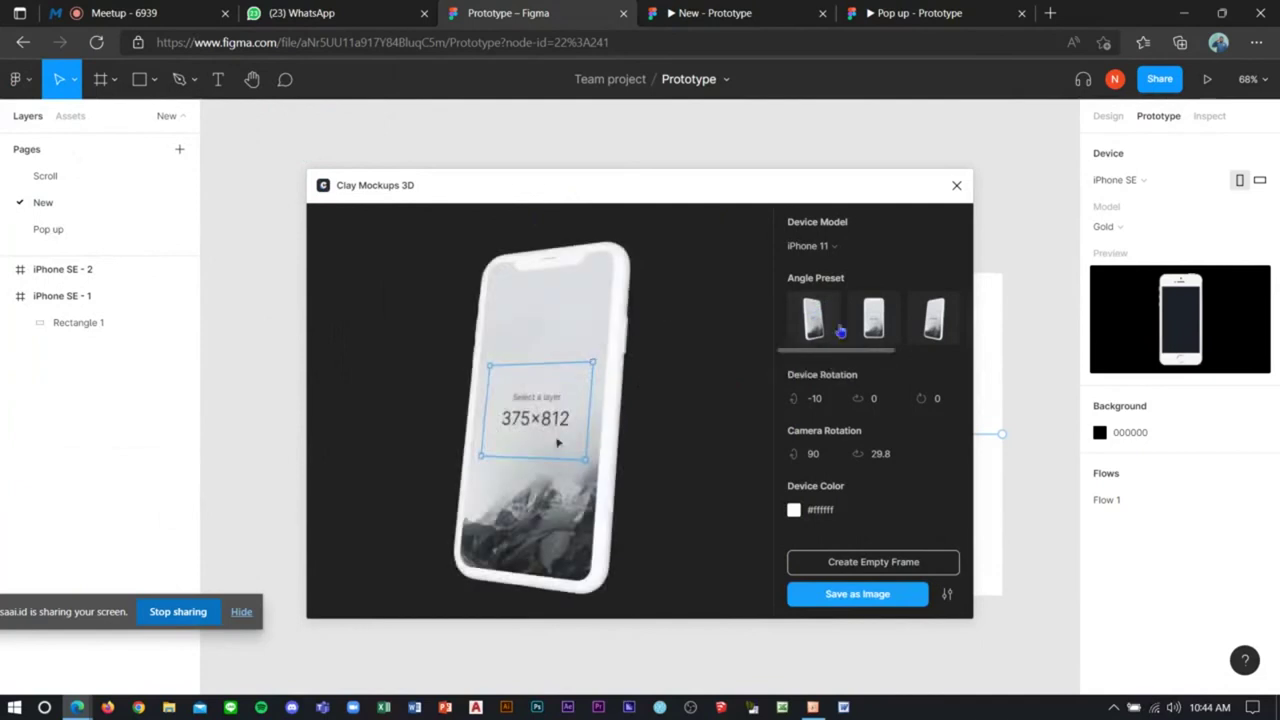
Step: Try the iPhone 11 Front Right, Front and Front Left angle presets, then close the plugin
{"action": "left_click", "coordinate": [815, 318]}
{"action": "left_click", "coordinate": [873, 318]}
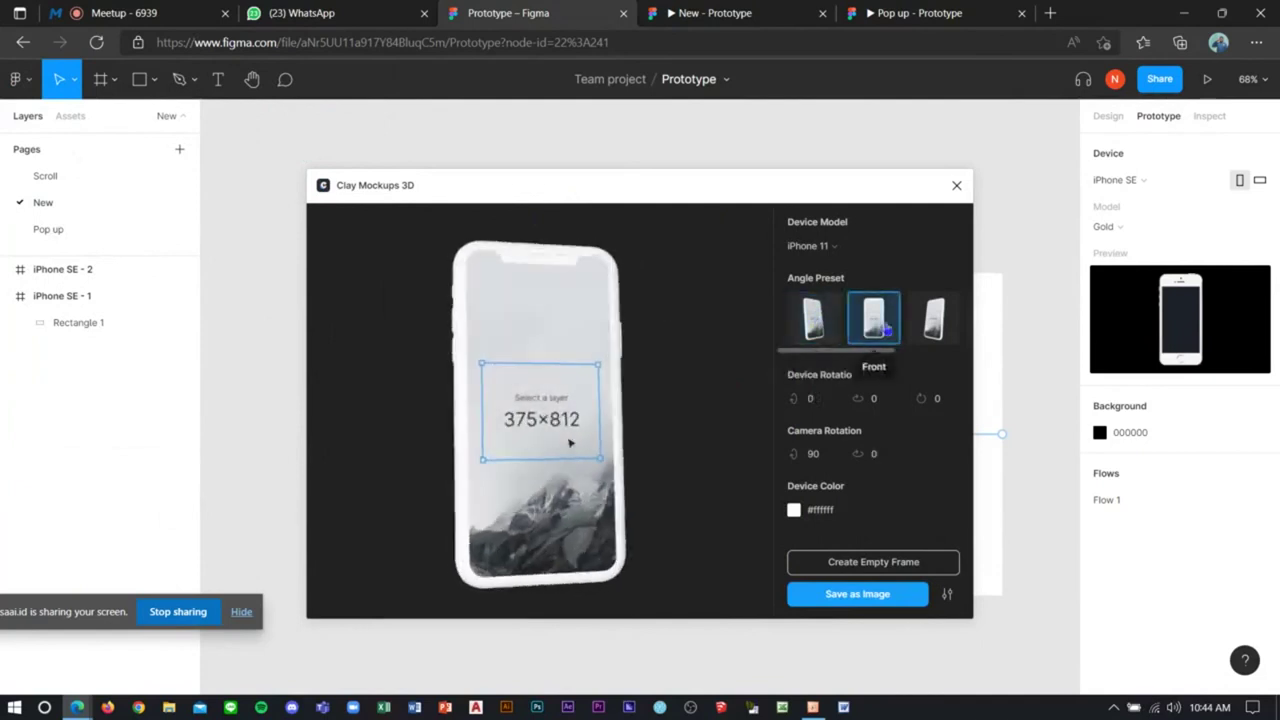
{"action": "left_click", "coordinate": [933, 318]}
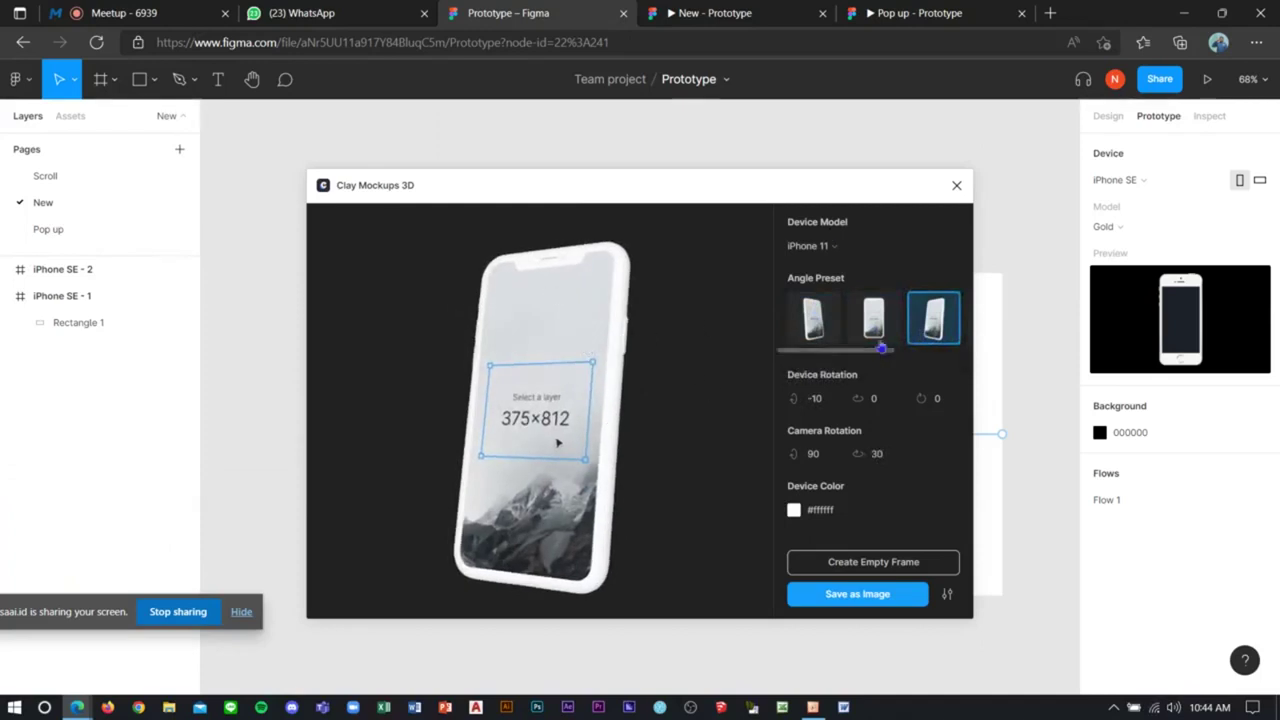
{"action": "left_click", "coordinate": [878, 340]}
{"action": "left_click", "coordinate": [813, 318]}
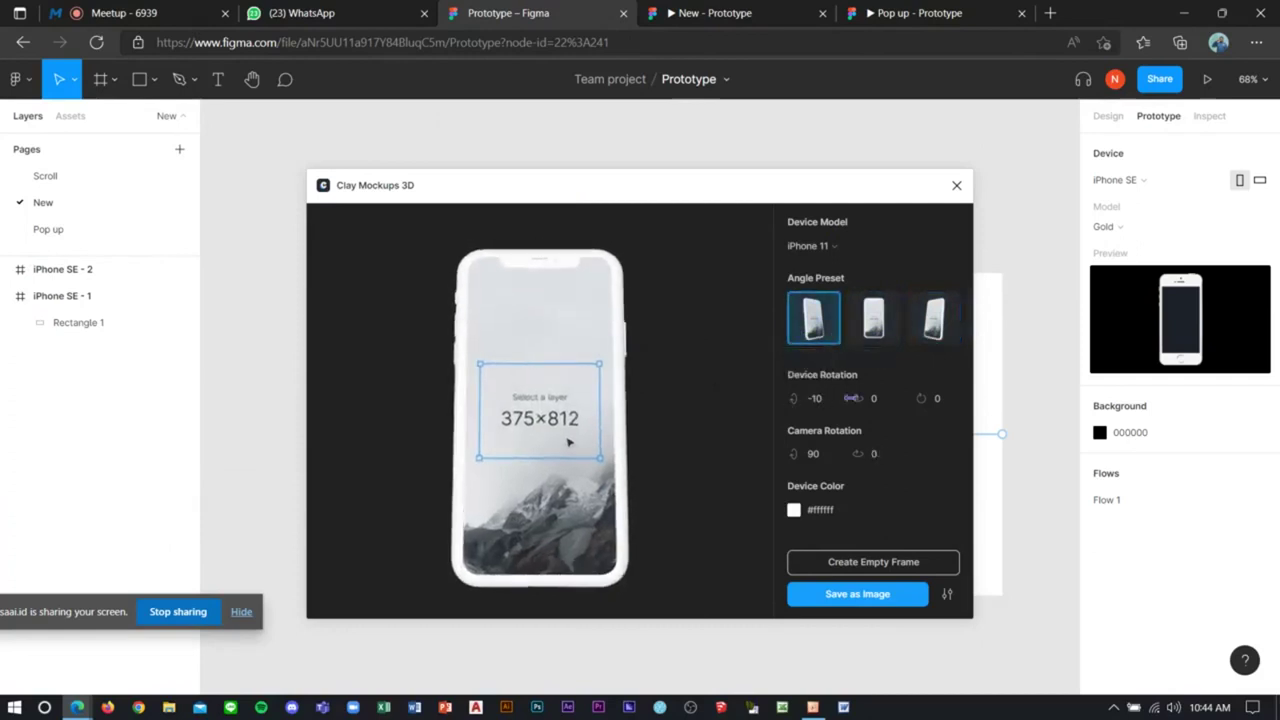
{"action": "left_click", "coordinate": [956, 185]}
{"action": "left_click", "coordinate": [22, 80]}
{"action": "mouse_move", "coordinate": [50, 342]}
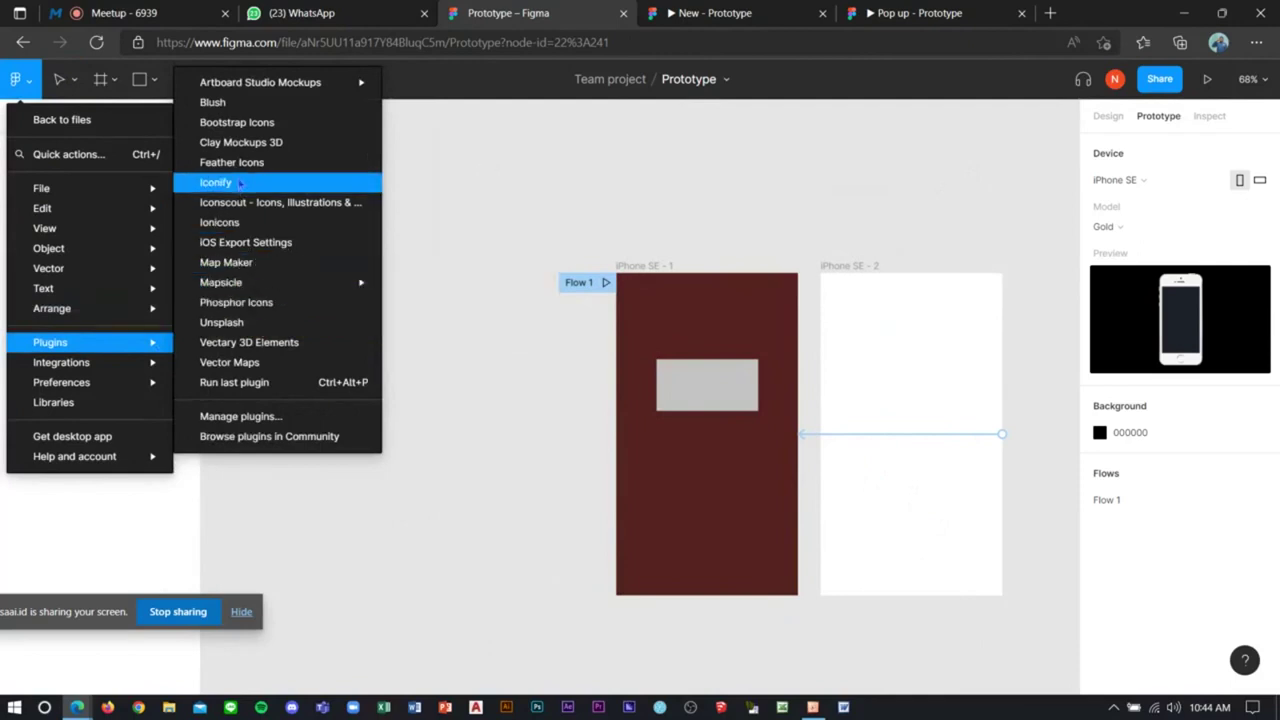
{"action": "mouse_move", "coordinate": [260, 82]}
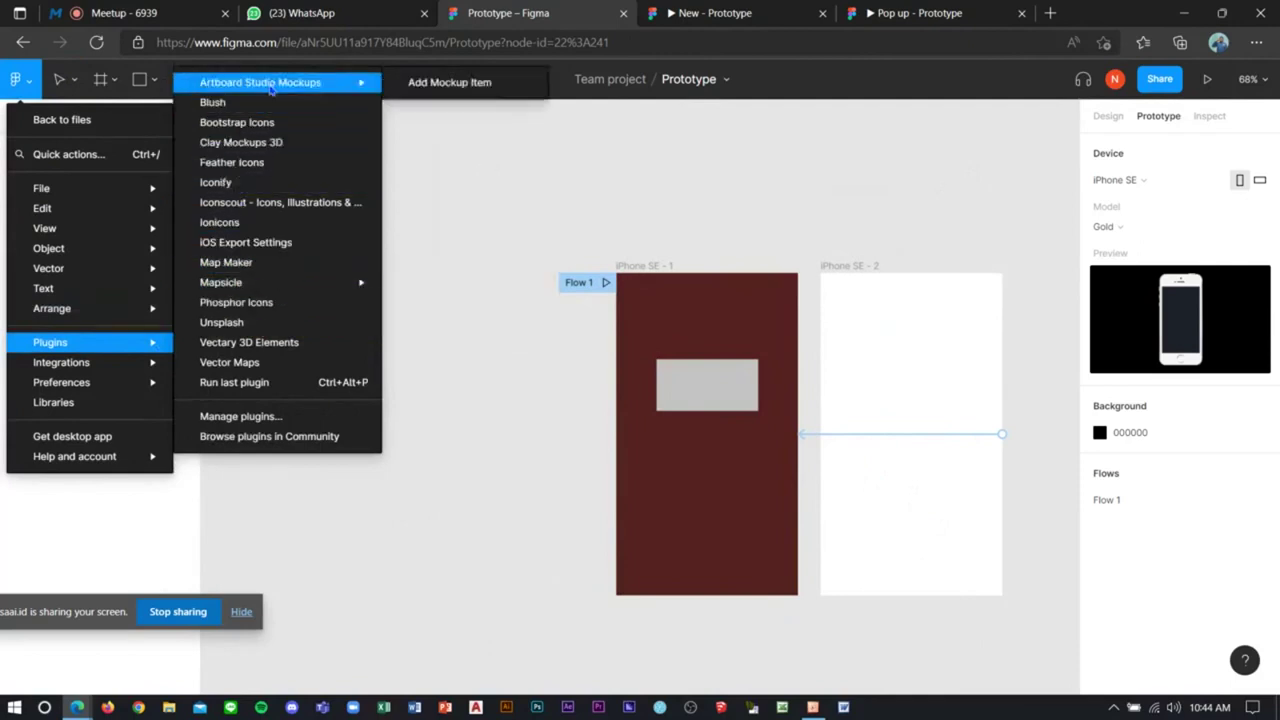
Step: Create a new FigJam file, close its tab, and go back to the team's files
{"action": "left_click", "coordinate": [526, 193]}
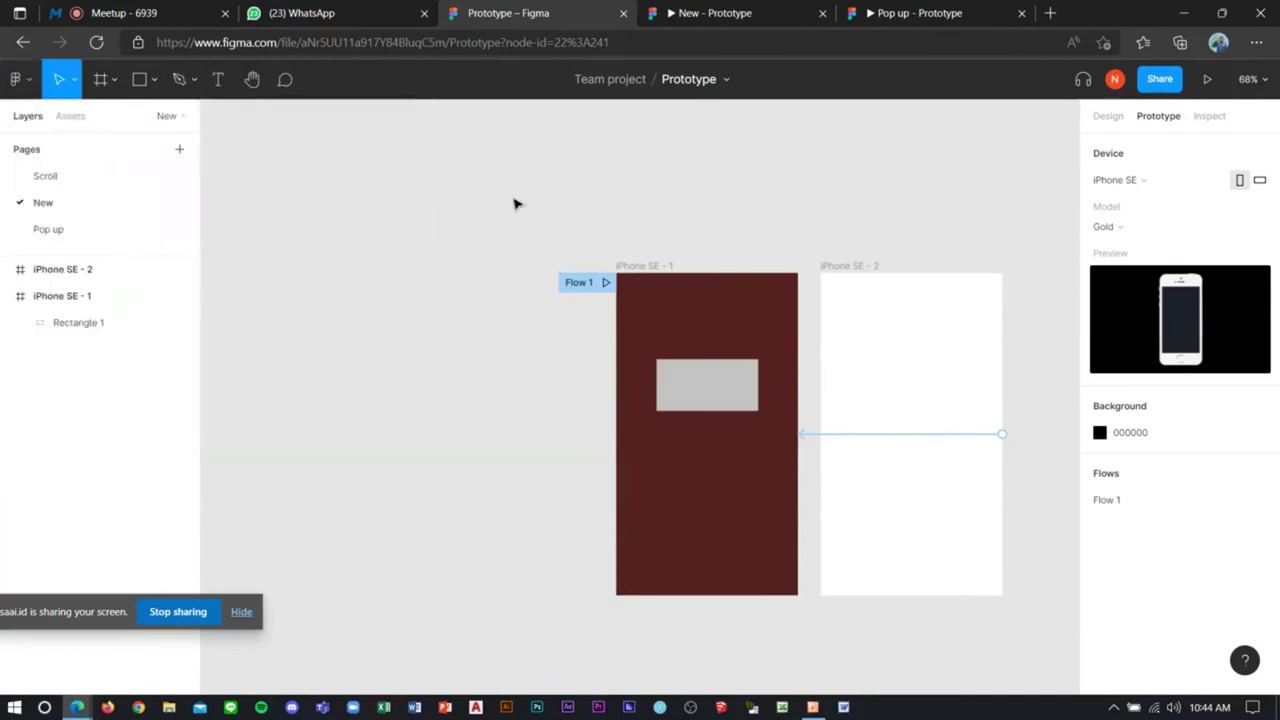
{"action": "left_click", "coordinate": [20, 79]}
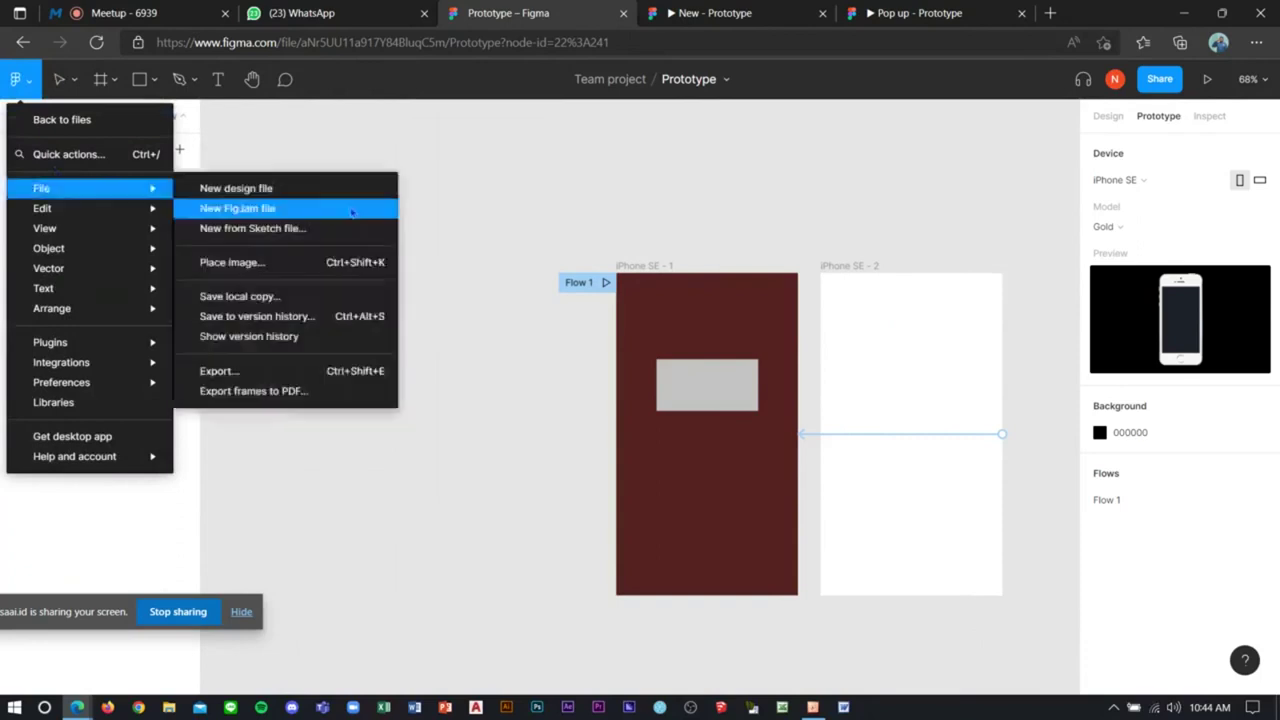
{"action": "left_click", "coordinate": [240, 208]}
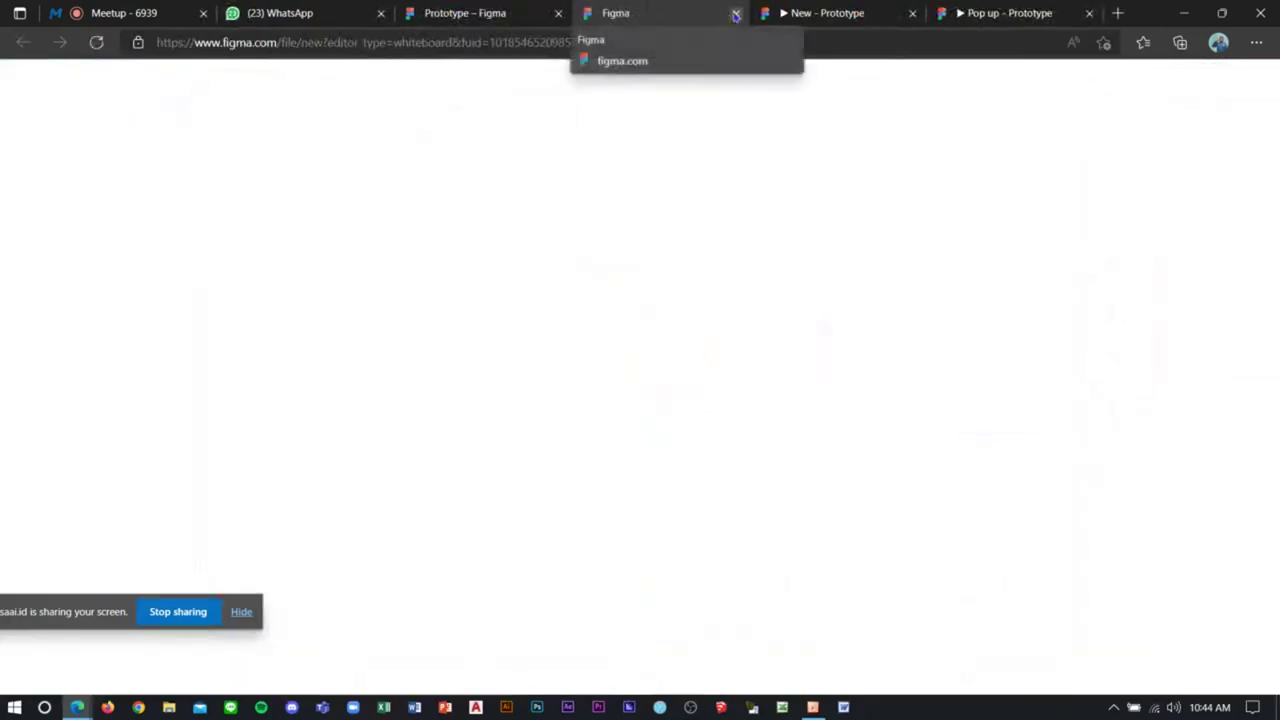
{"action": "left_click", "coordinate": [736, 13]}
{"action": "left_click", "coordinate": [20, 79]}
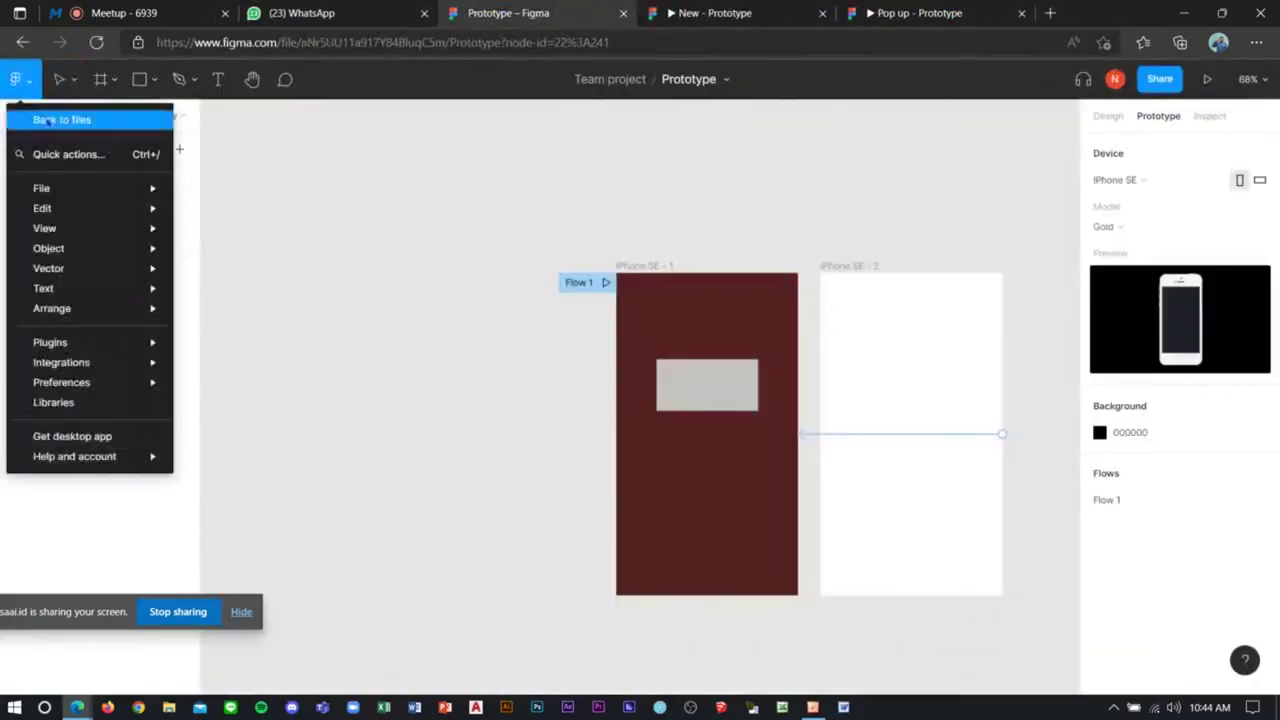
{"action": "left_click", "coordinate": [55, 120]}
Step: Open Community and browse the FigJam, Design systems and Icons categories
{"action": "left_click", "coordinate": [90, 168]}
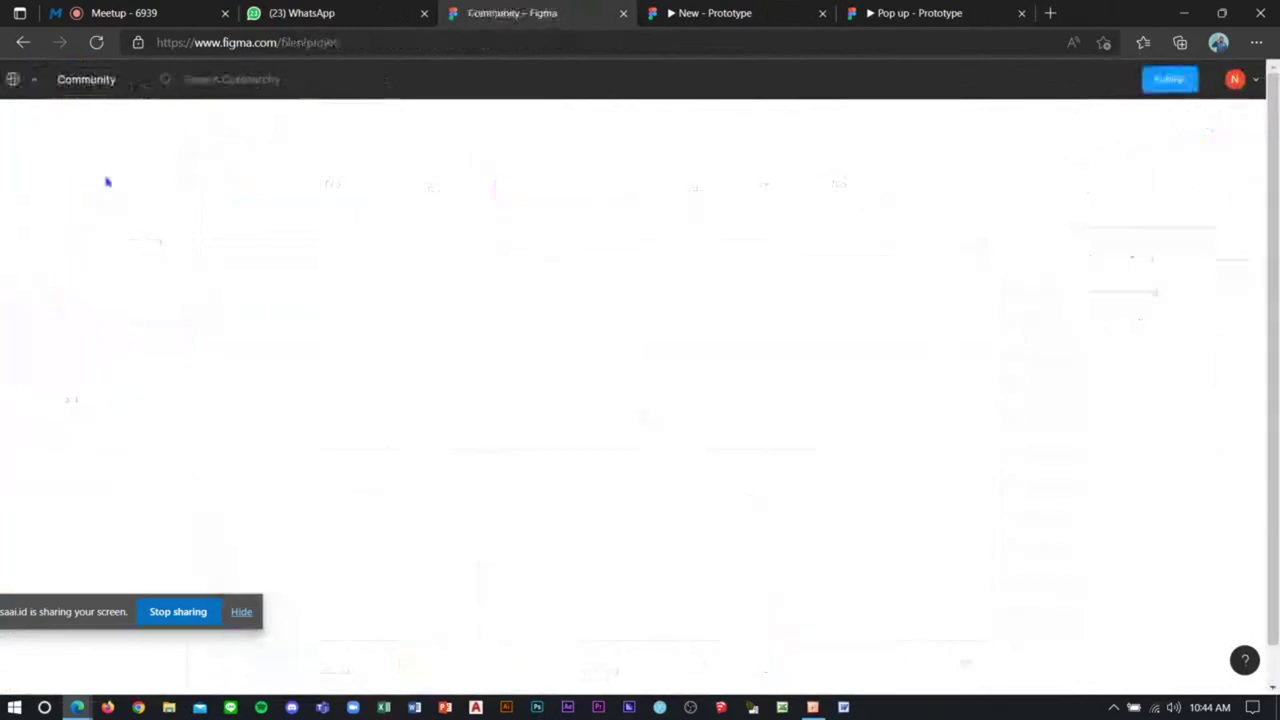
{"action": "scroll", "coordinate": [500, 229], "scroll_direction": "down", "scroll_amount": 3}
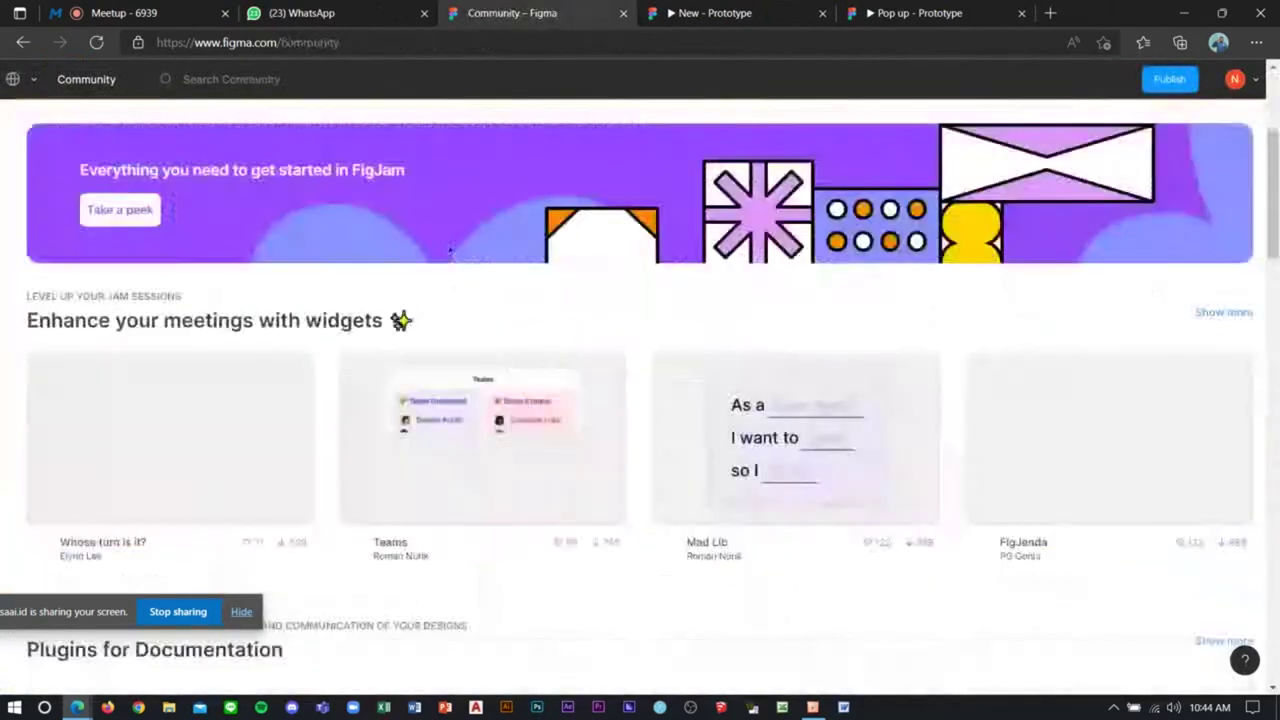
{"action": "scroll", "coordinate": [450, 240], "scroll_direction": "up", "scroll_amount": 3}
{"action": "left_click", "coordinate": [280, 179]}
{"action": "left_click", "coordinate": [370, 142]}
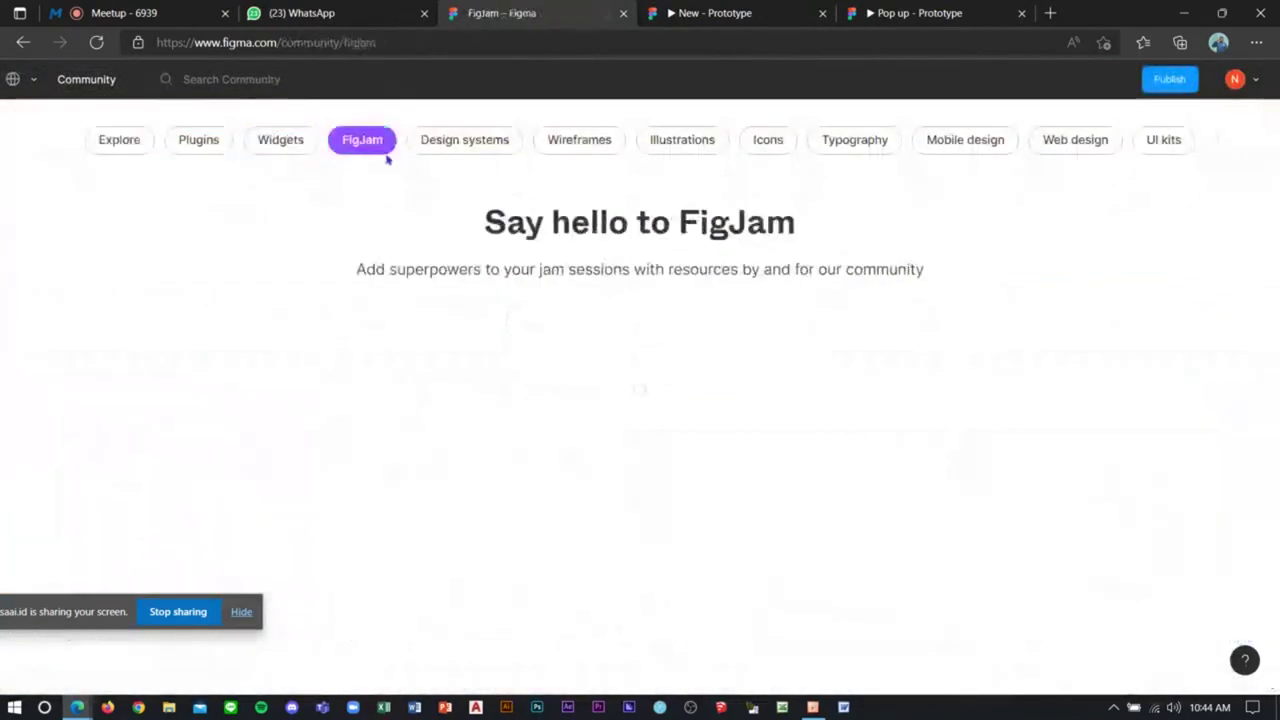
{"action": "left_click", "coordinate": [466, 142]}
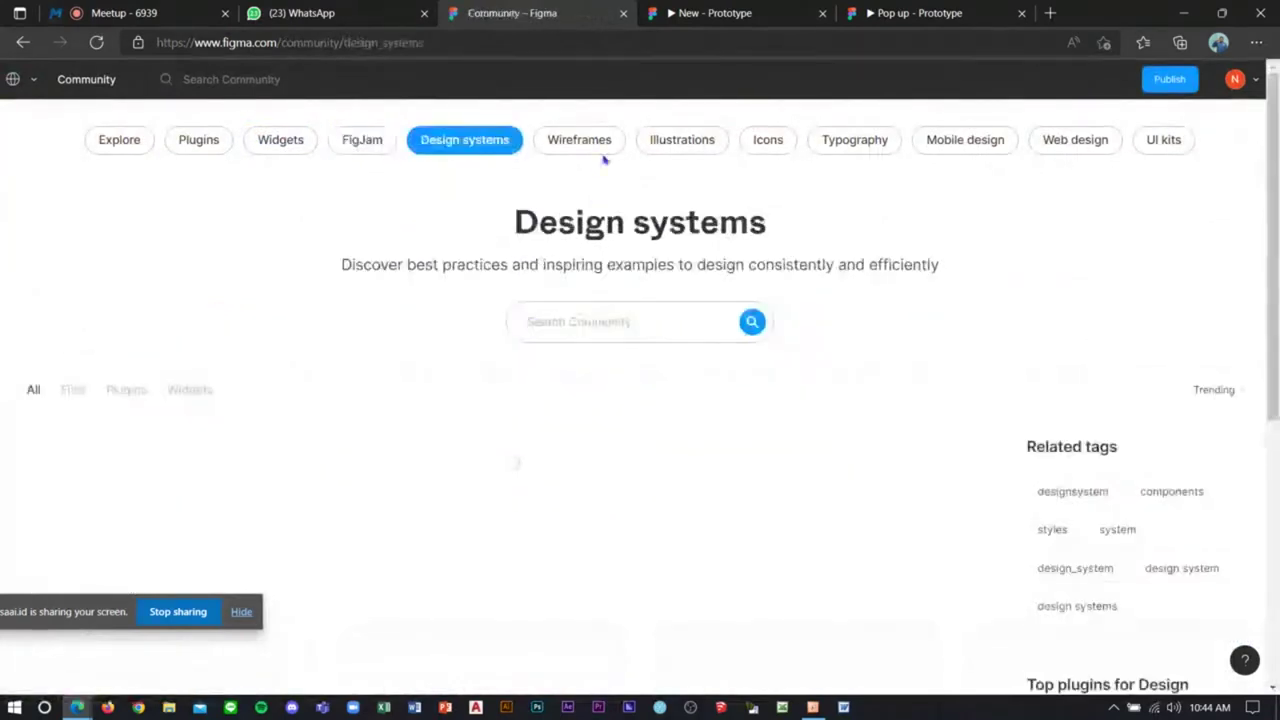
{"action": "scroll", "coordinate": [584, 285], "scroll_direction": "down", "scroll_amount": 2}
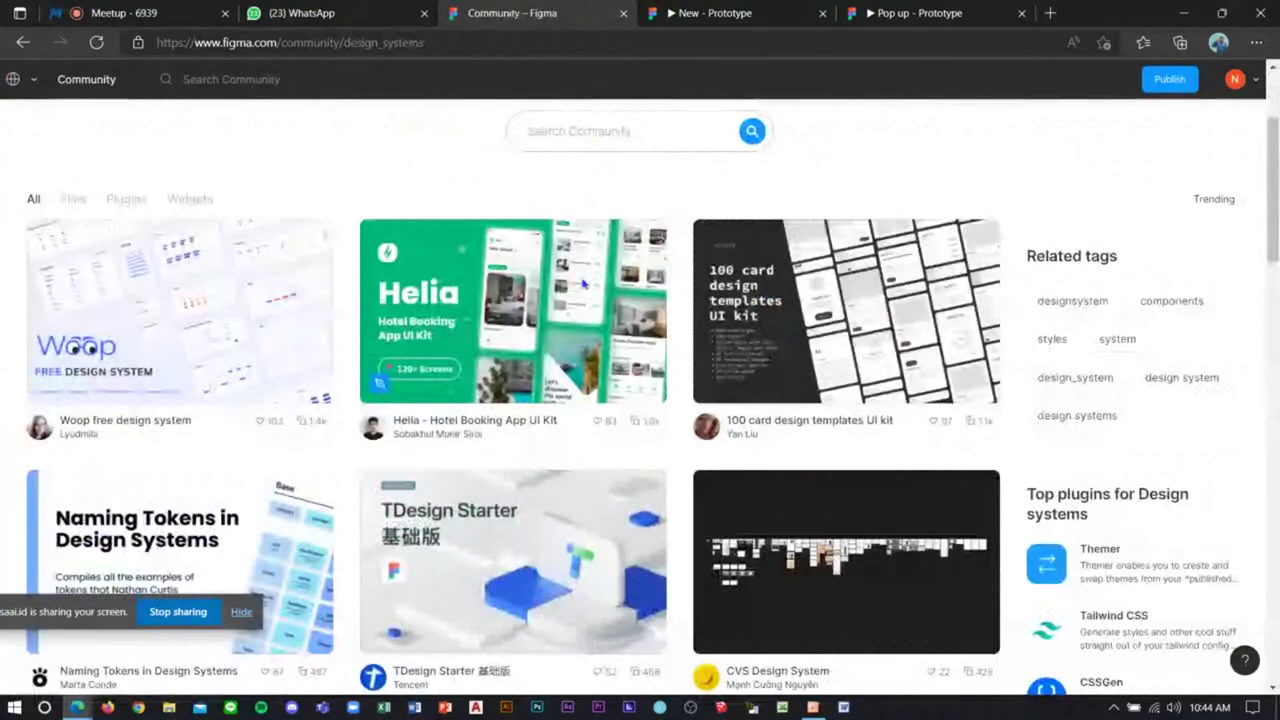
{"action": "left_click", "coordinate": [682, 139]}
{"action": "left_click", "coordinate": [768, 139]}
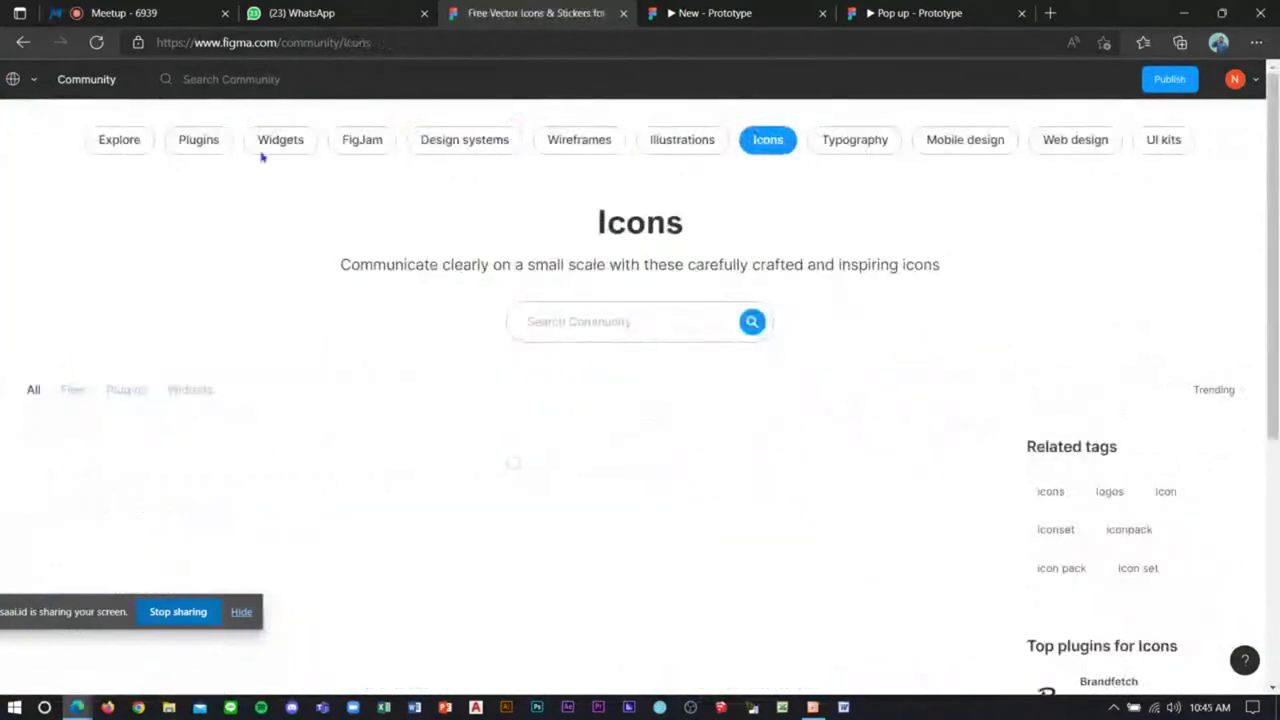
Step: Check the workspace dropdown, then go back through Illustrations and FigJam to the Team project
{"action": "left_click", "coordinate": [30, 80]}
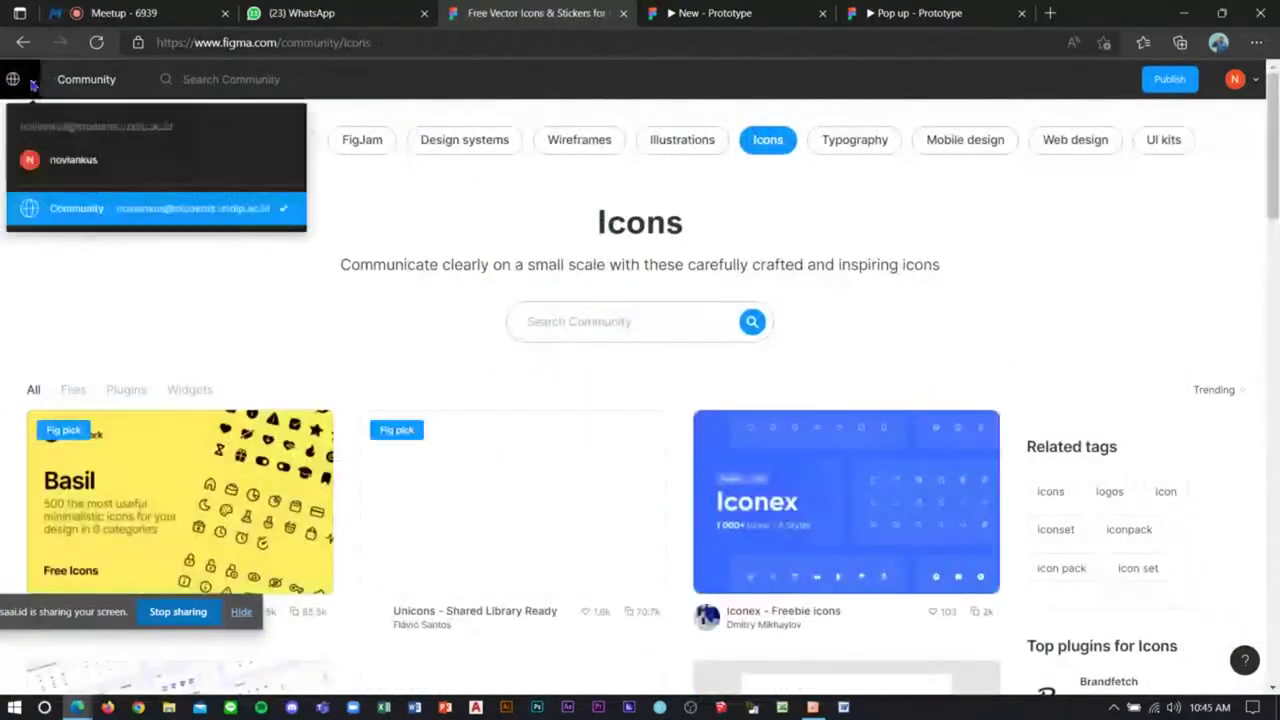
{"action": "left_click", "coordinate": [110, 82]}
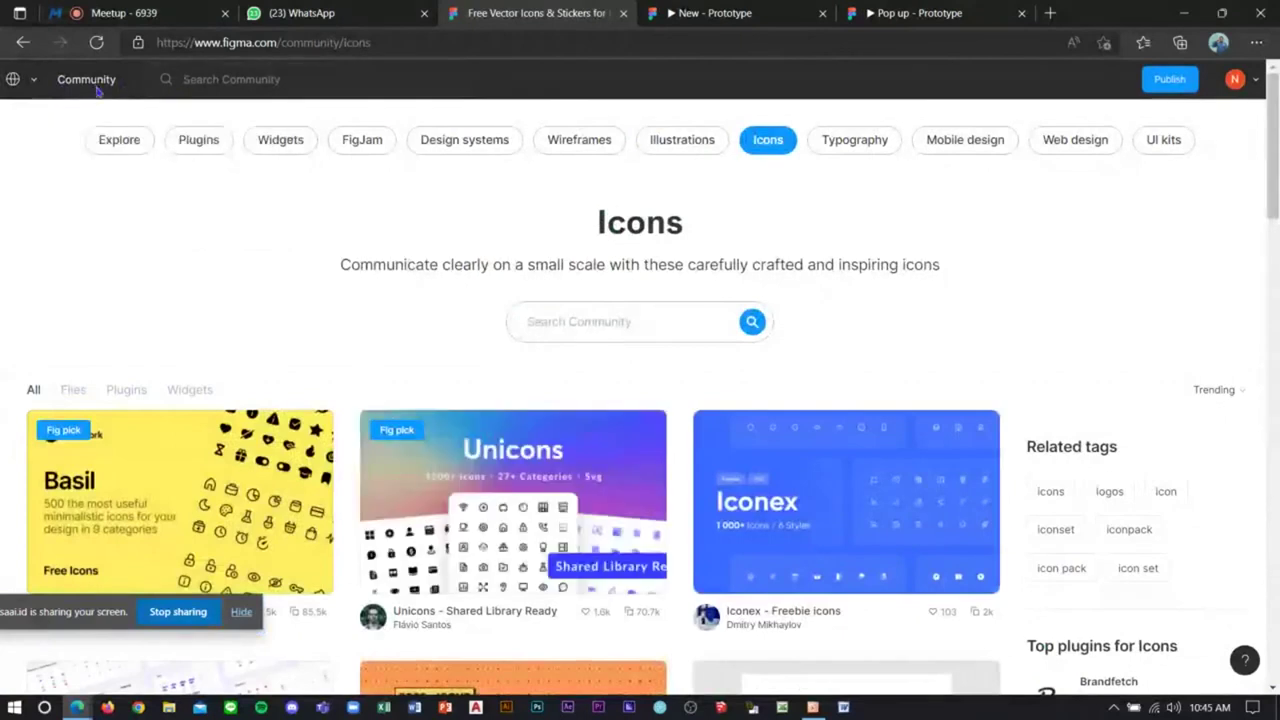
{"action": "left_click", "coordinate": [24, 42]}
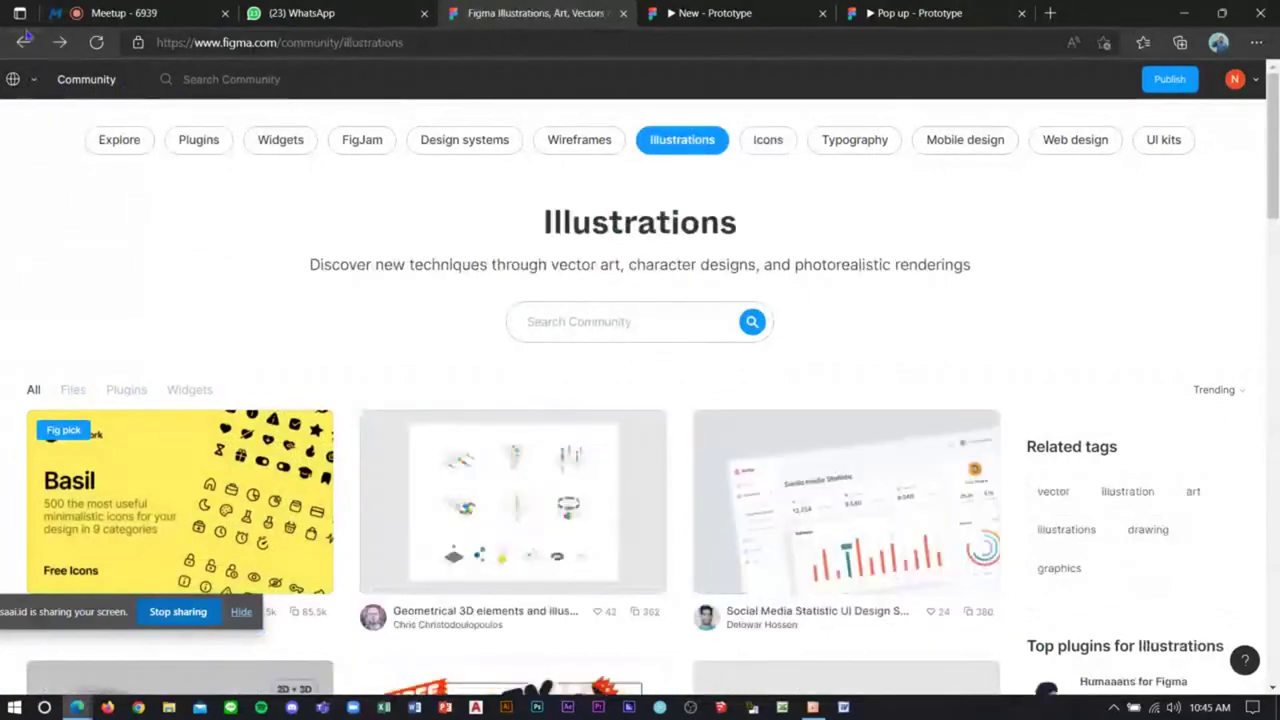
{"action": "left_click", "coordinate": [24, 42]}
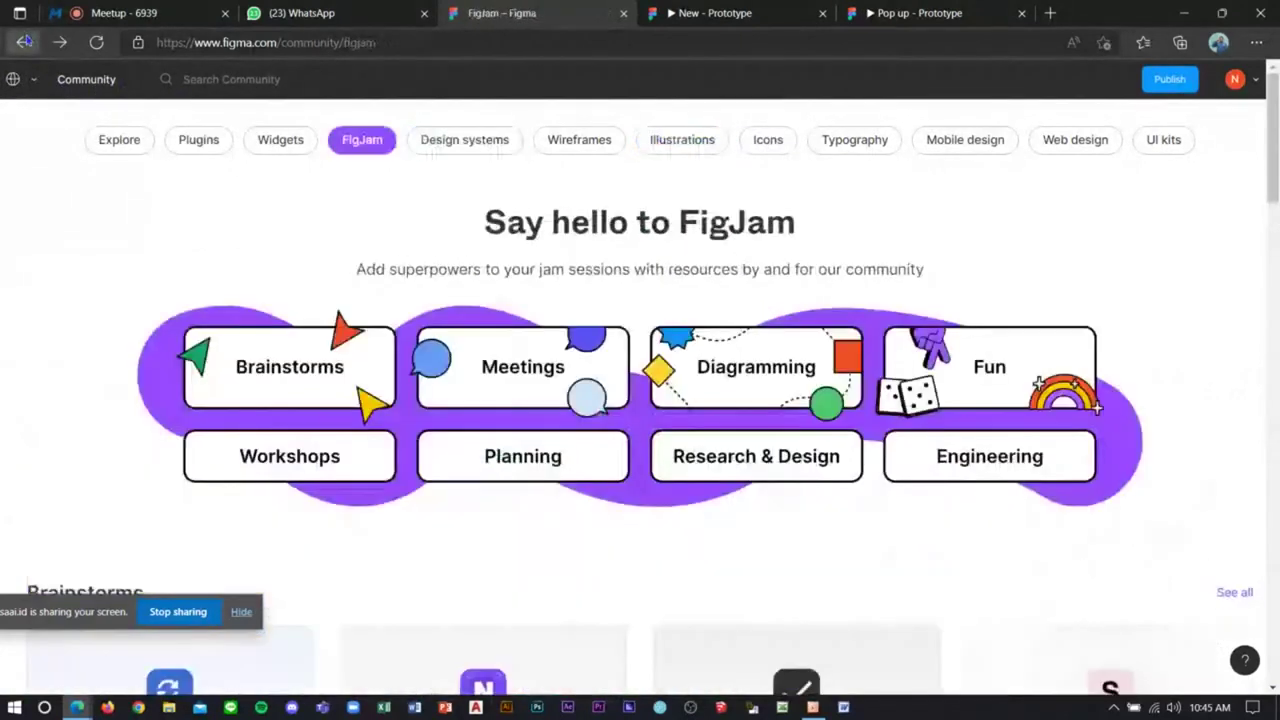
{"action": "left_click", "coordinate": [24, 42]}
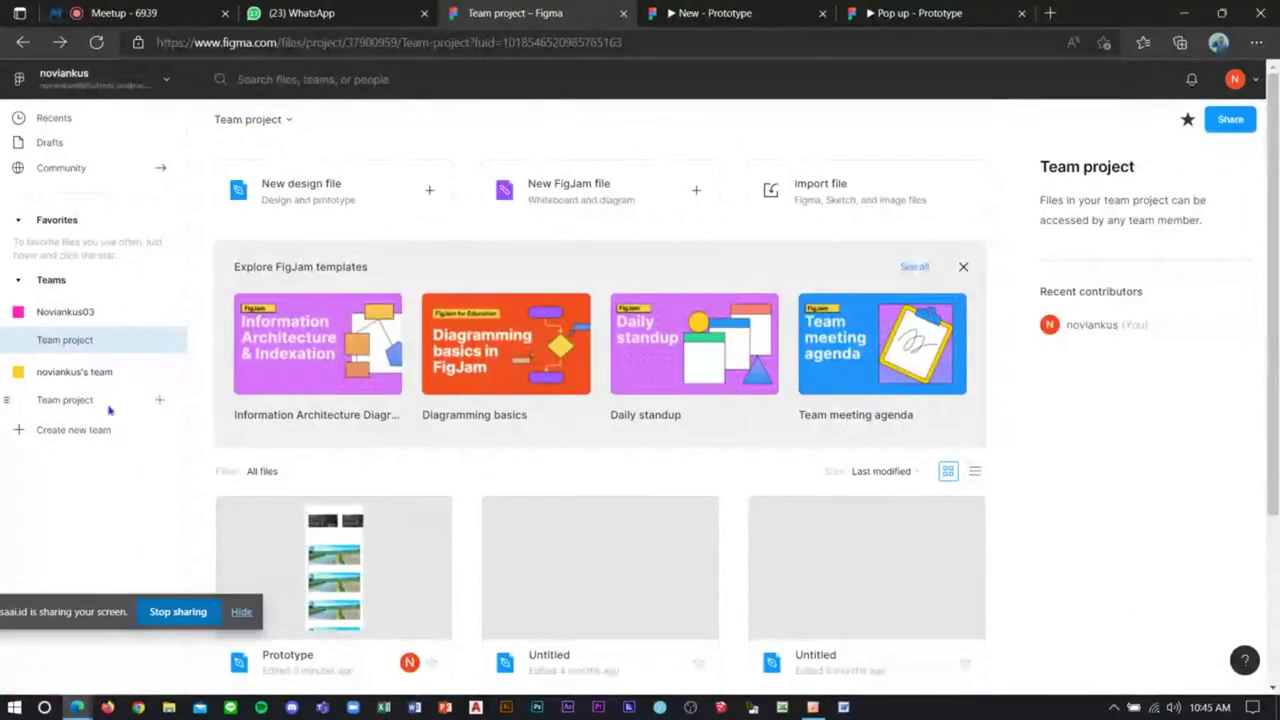
Step: Go to the second team's Team project and open the Scrum Project file
{"action": "left_click", "coordinate": [110, 402]}
{"action": "scroll", "coordinate": [327, 418], "scroll_direction": "down", "scroll_amount": 2}
{"action": "scroll", "coordinate": [341, 441], "scroll_direction": "down", "scroll_amount": 1}
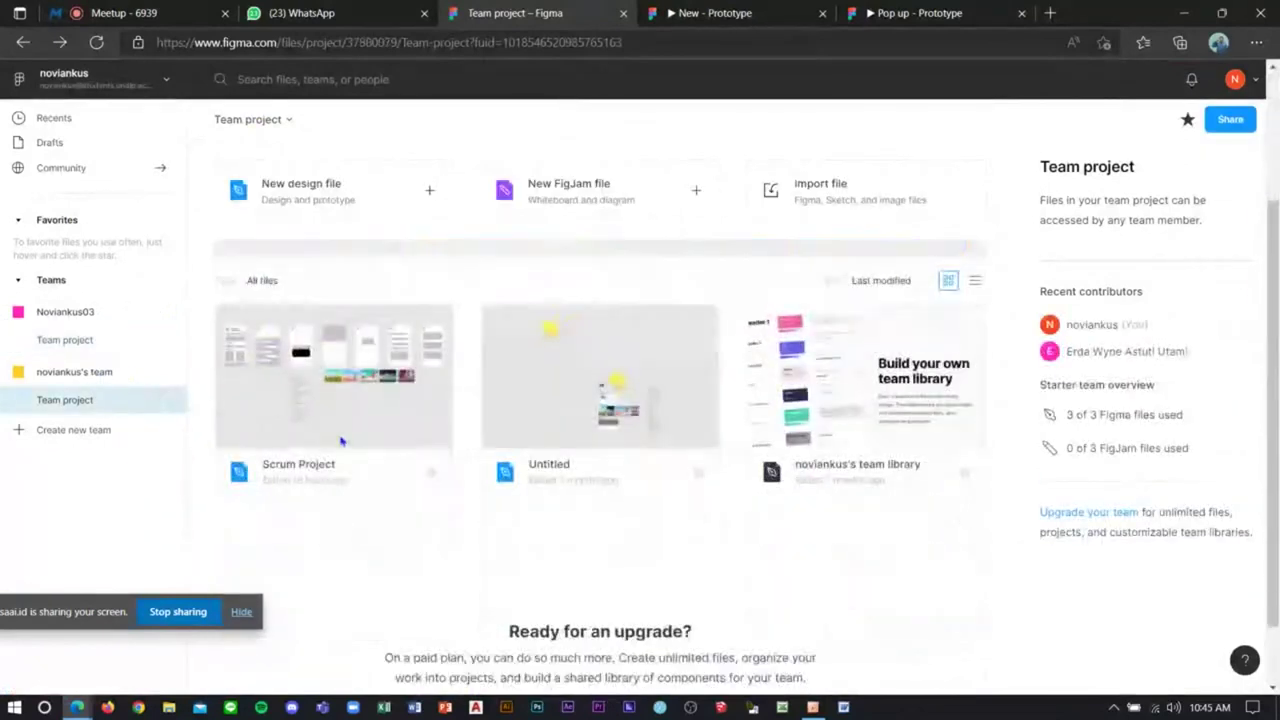
{"action": "double_click", "coordinate": [341, 441]}
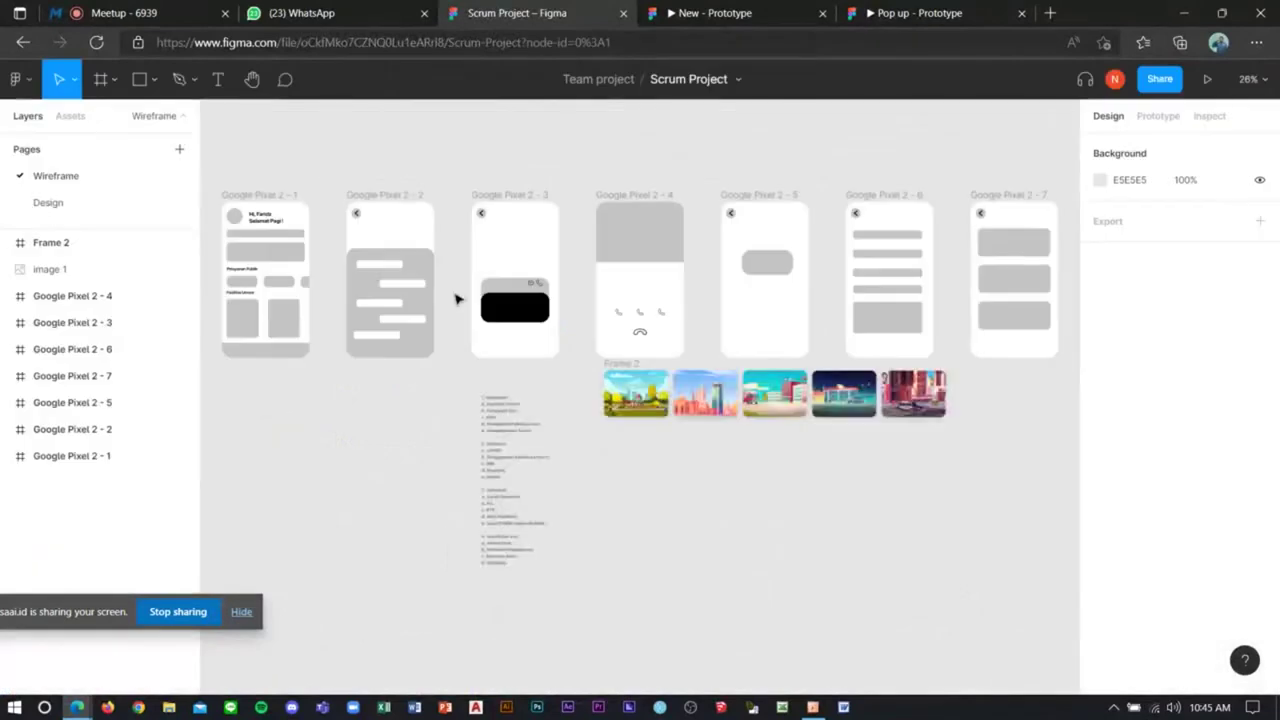
Step: Switch to the Design page, launch its prototype, and show Flows 1–4 in the Prototype panel
{"action": "left_click", "coordinate": [100, 203]}
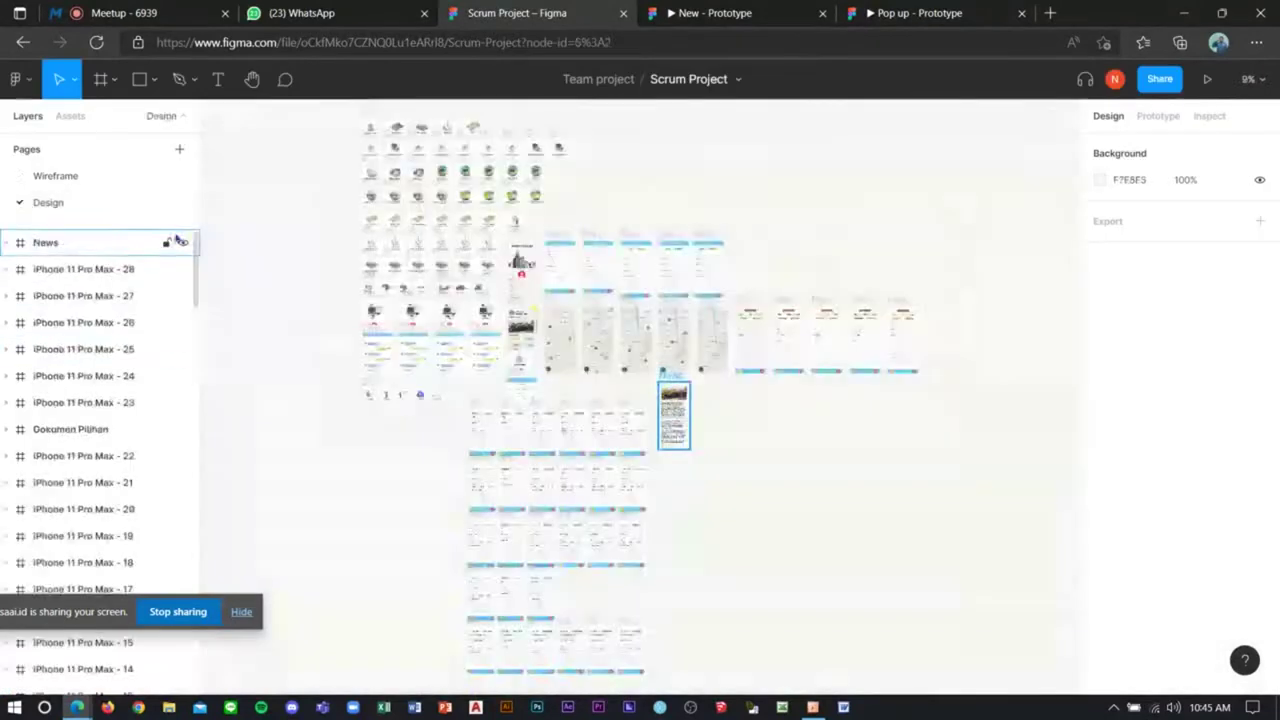
{"action": "left_click", "coordinate": [1206, 86]}
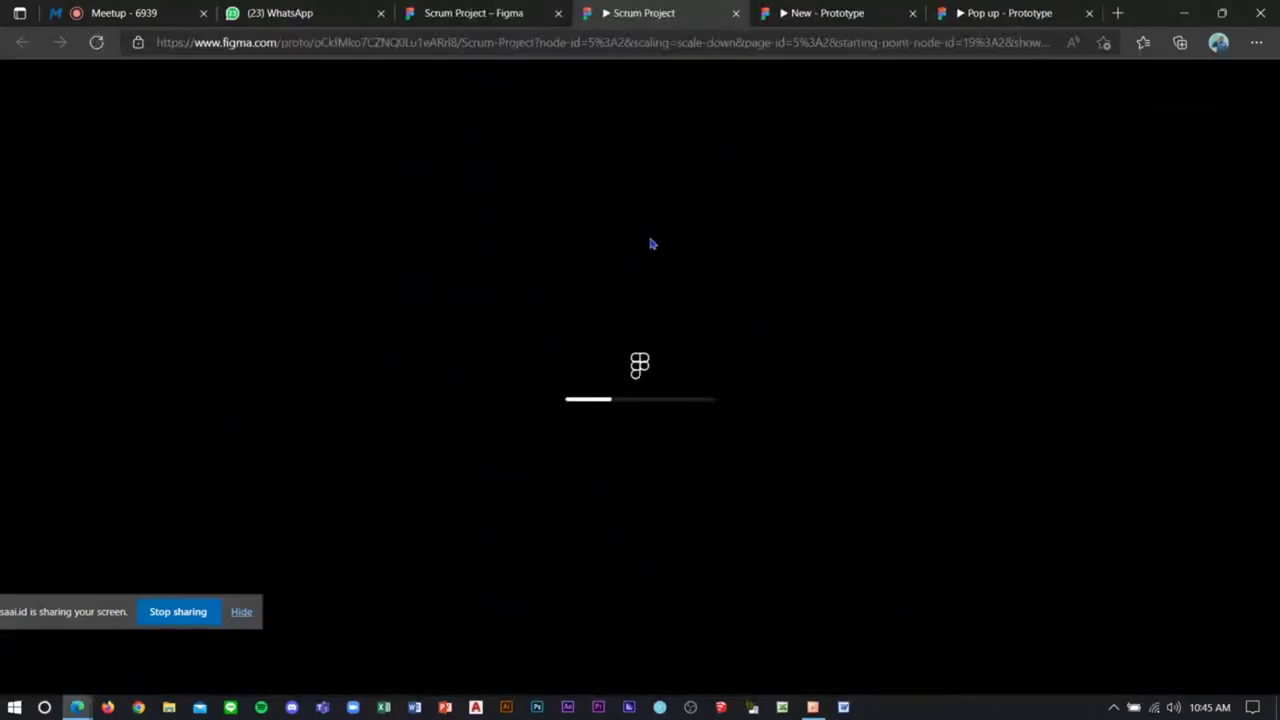
{"action": "left_click", "coordinate": [514, 20]}
{"action": "left_click", "coordinate": [1158, 116]}
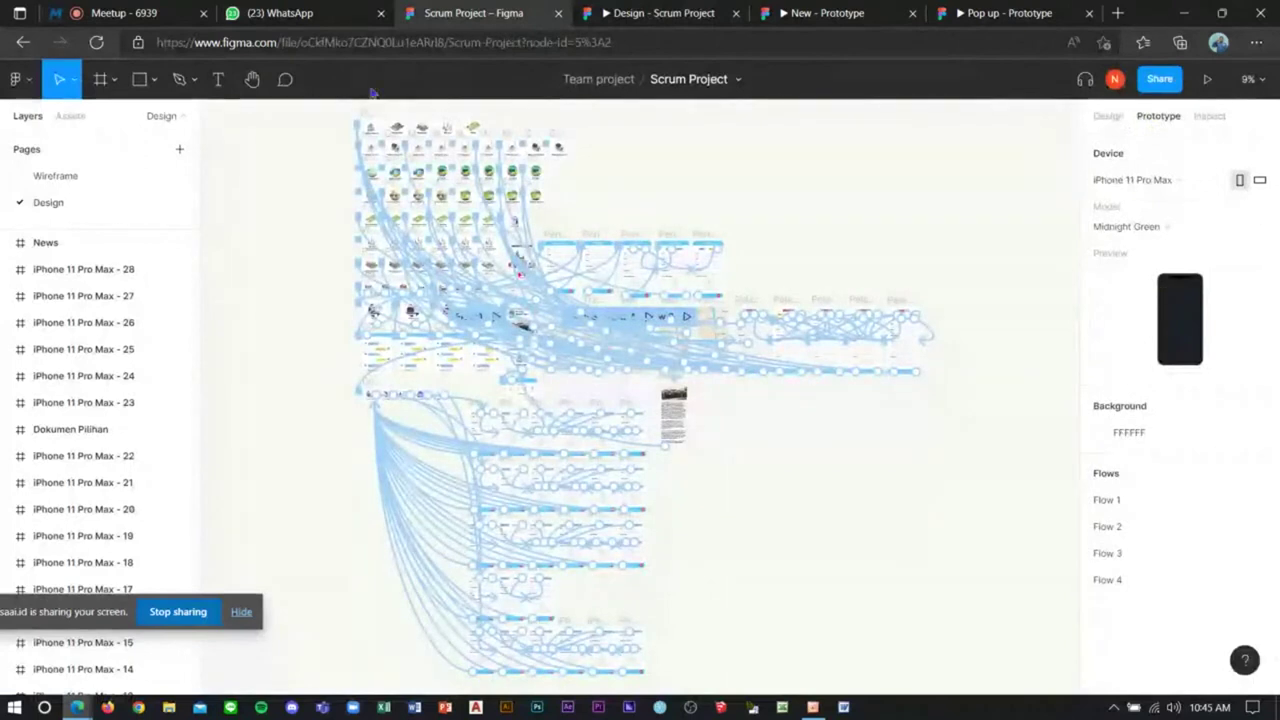
Step: Browse the preview phone colours and device presets, then view the running prototype
{"action": "left_click", "coordinate": [1135, 227]}
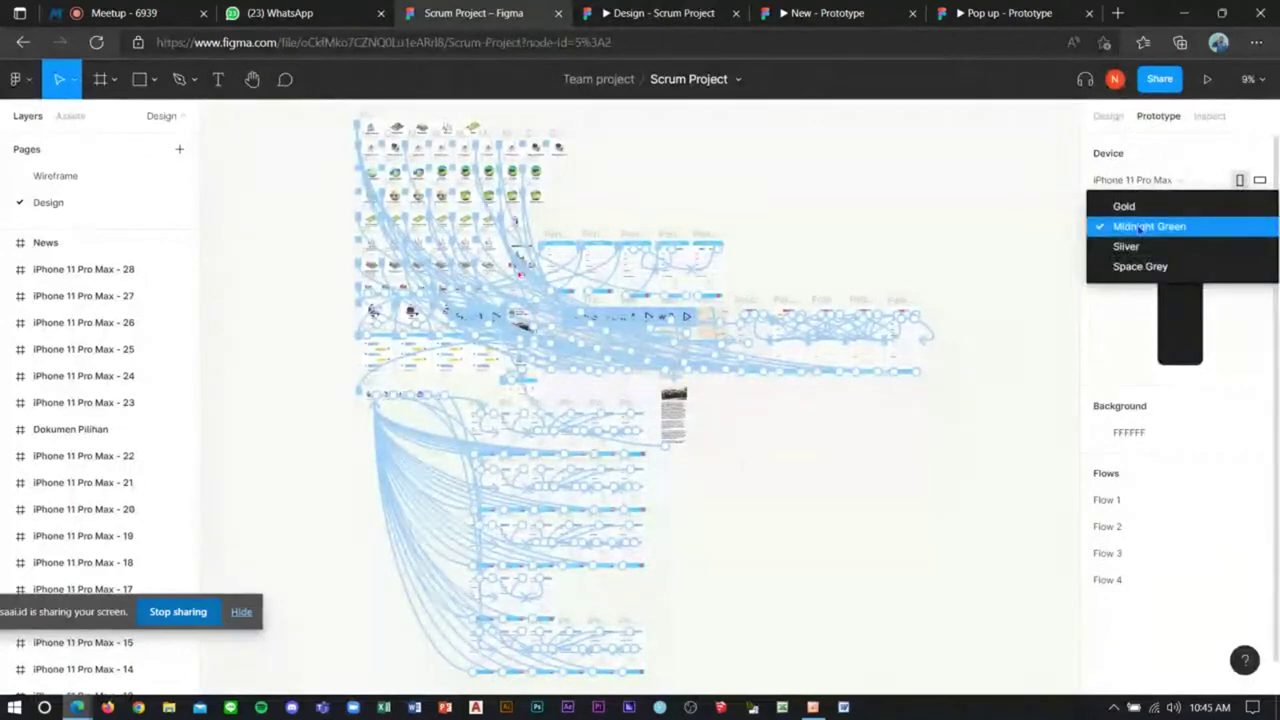
{"action": "left_click", "coordinate": [1140, 180]}
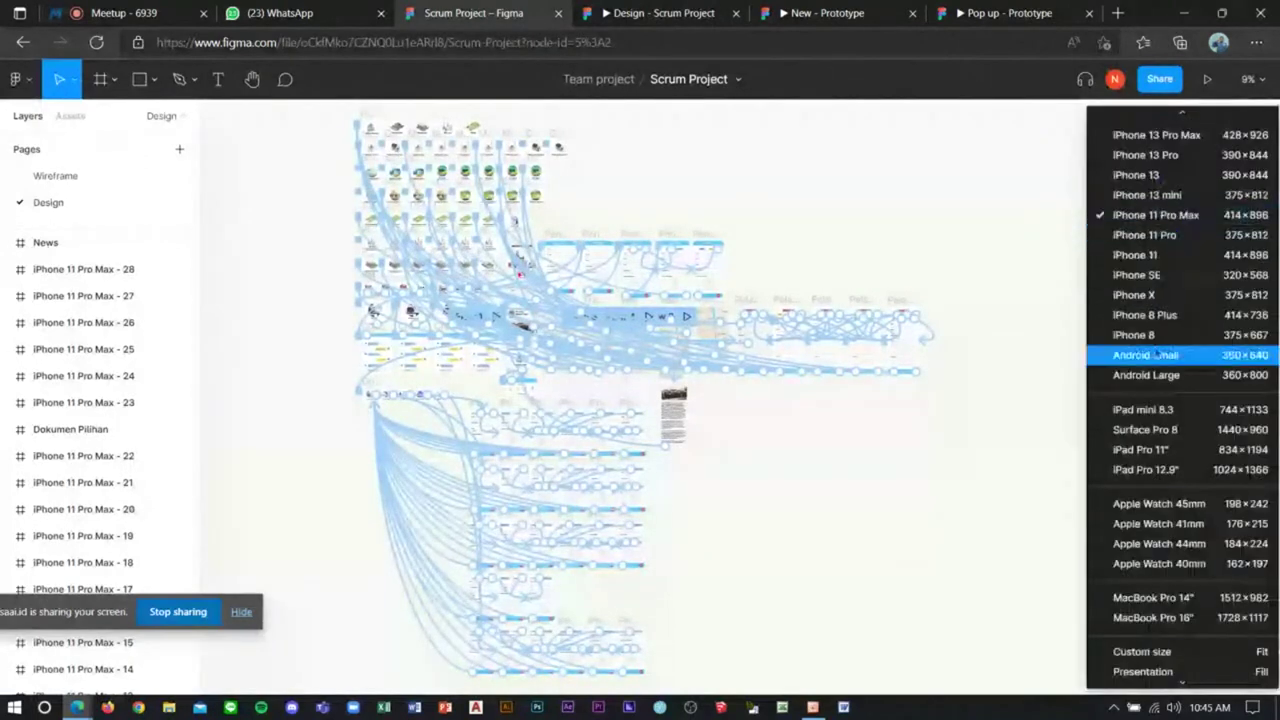
{"action": "left_click", "coordinate": [1120, 216]}
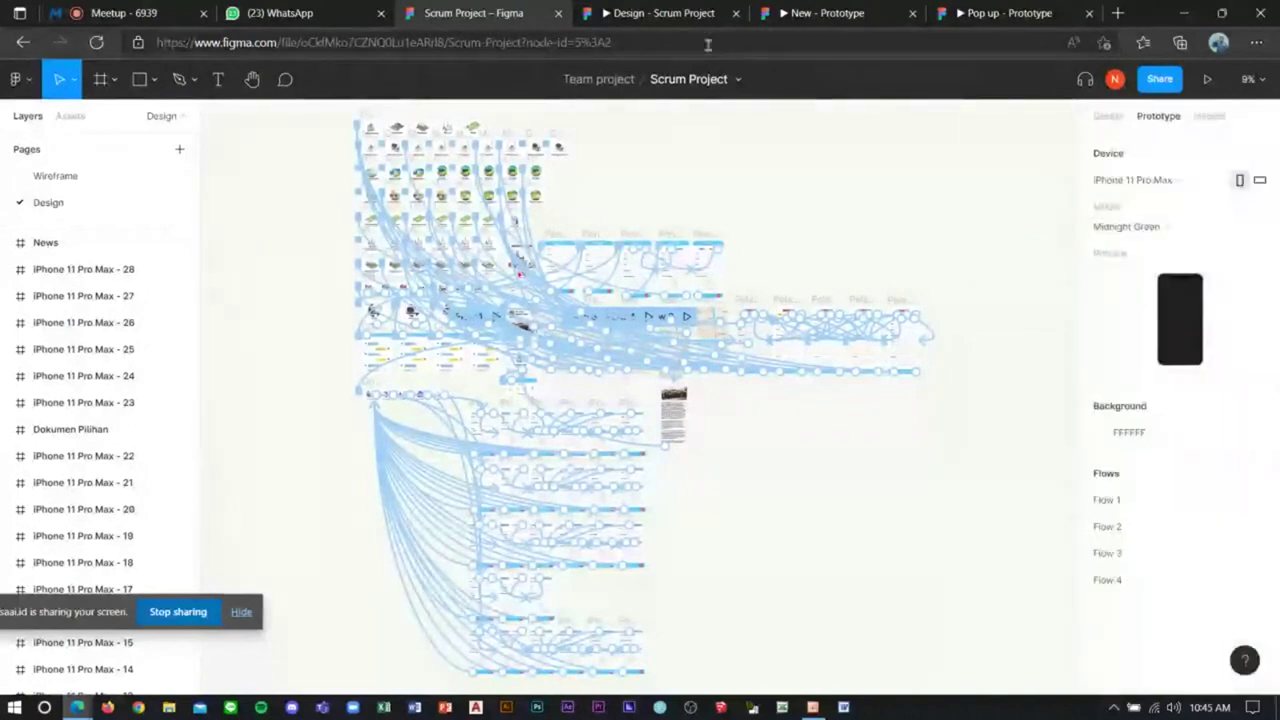
{"action": "left_click", "coordinate": [660, 13]}
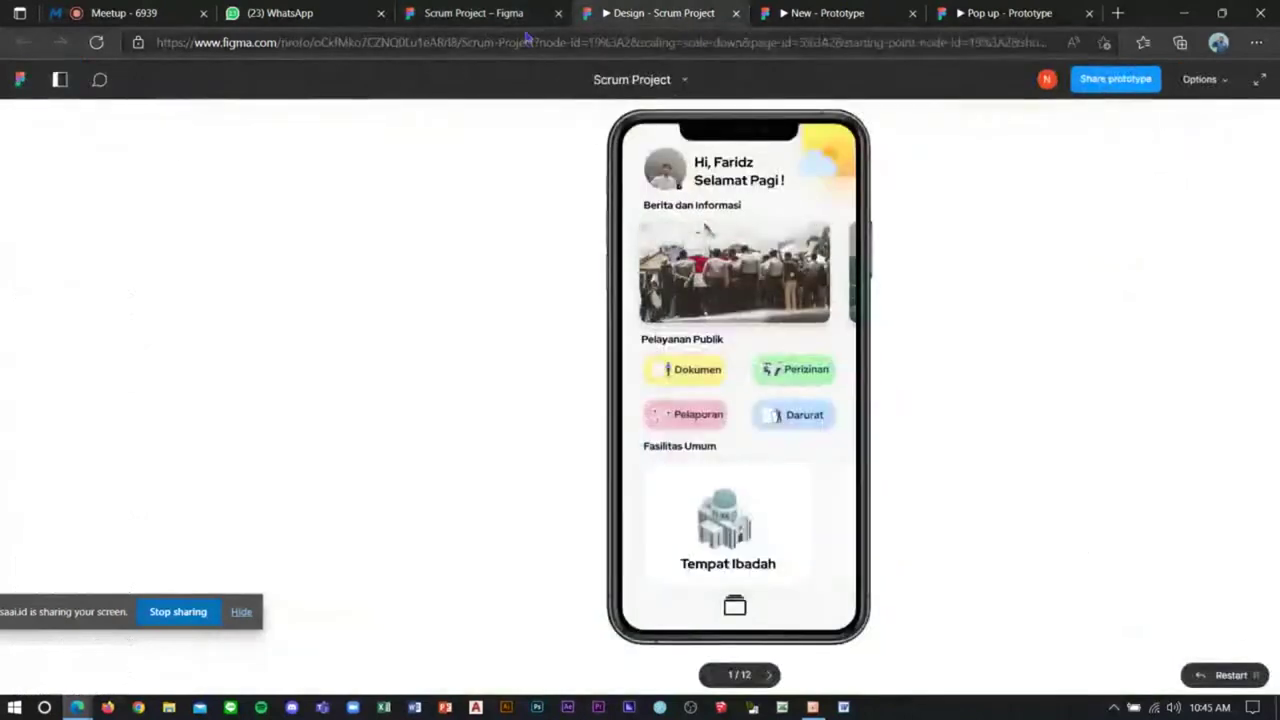
{"action": "left_click", "coordinate": [470, 13]}
Step: Make the preview phone Gold and check it in the prototype
{"action": "left_click", "coordinate": [1140, 220]}
{"action": "left_click", "coordinate": [1138, 210]}
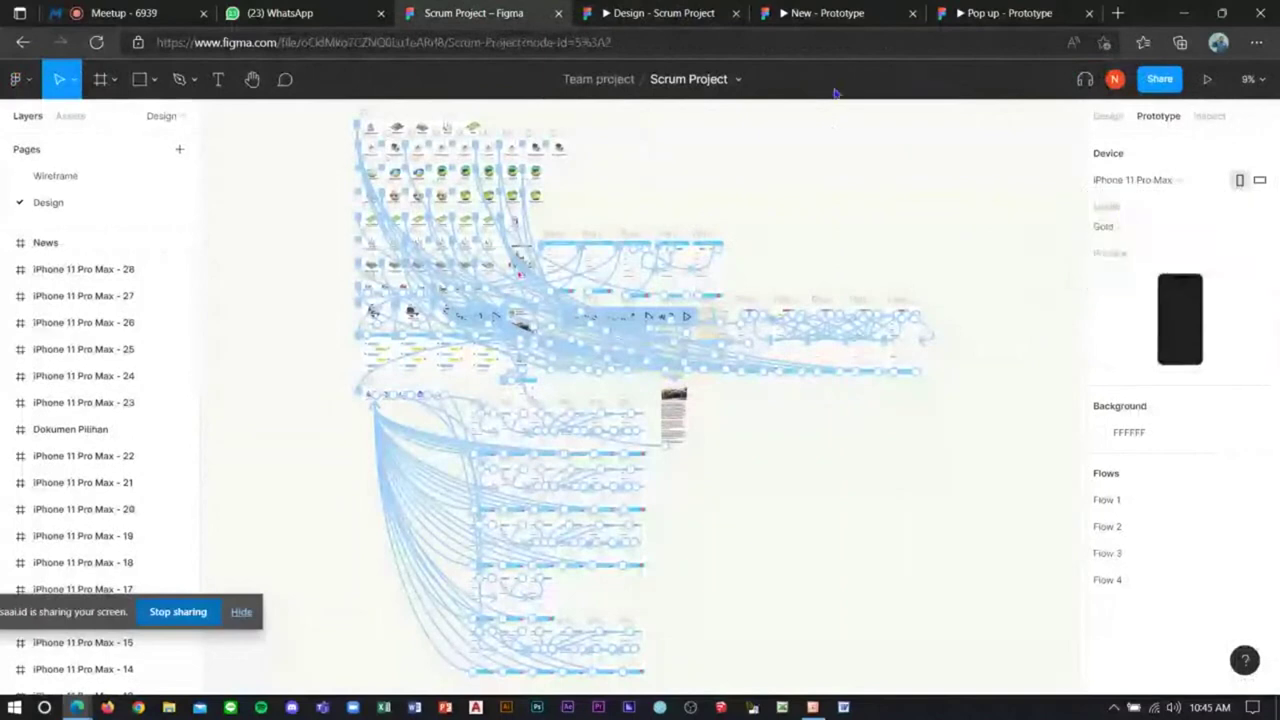
{"action": "left_click", "coordinate": [660, 13]}
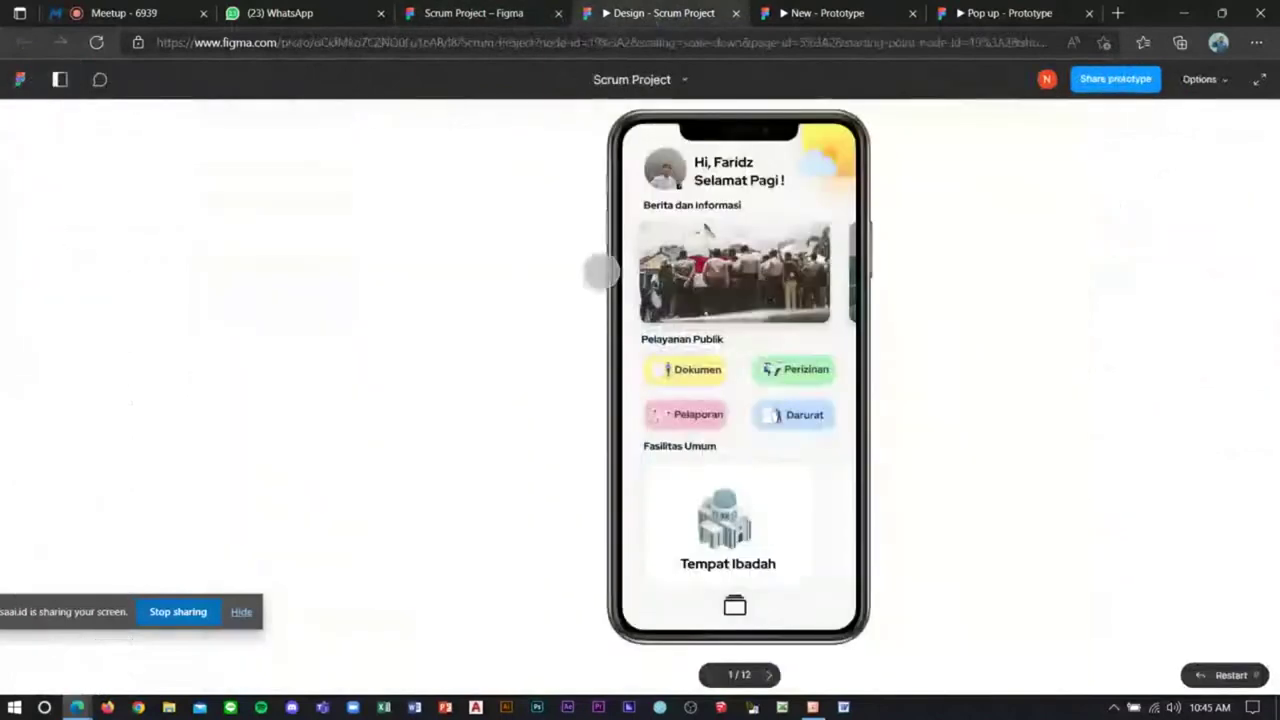
{"action": "left_click", "coordinate": [474, 13]}
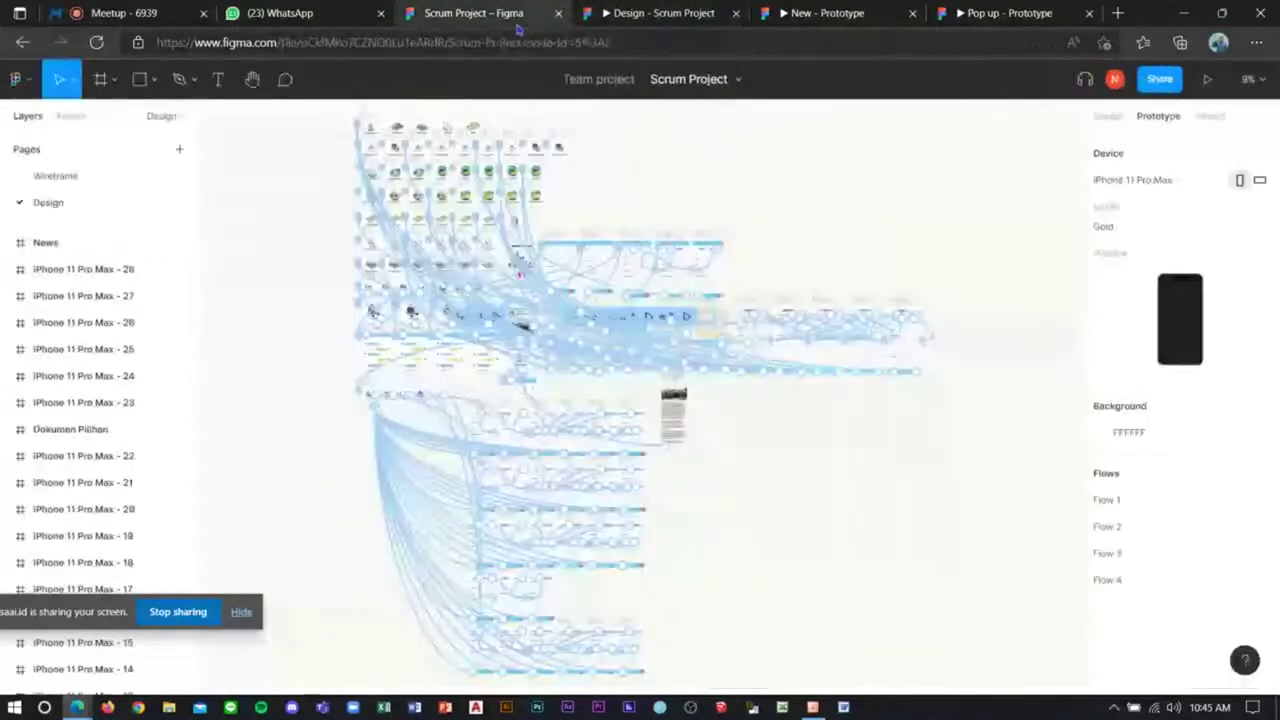
Step: Try iPhone 8, then a newer iPhone and iPad mini 8.3 as the prototype device
{"action": "left_click", "coordinate": [1145, 180]}
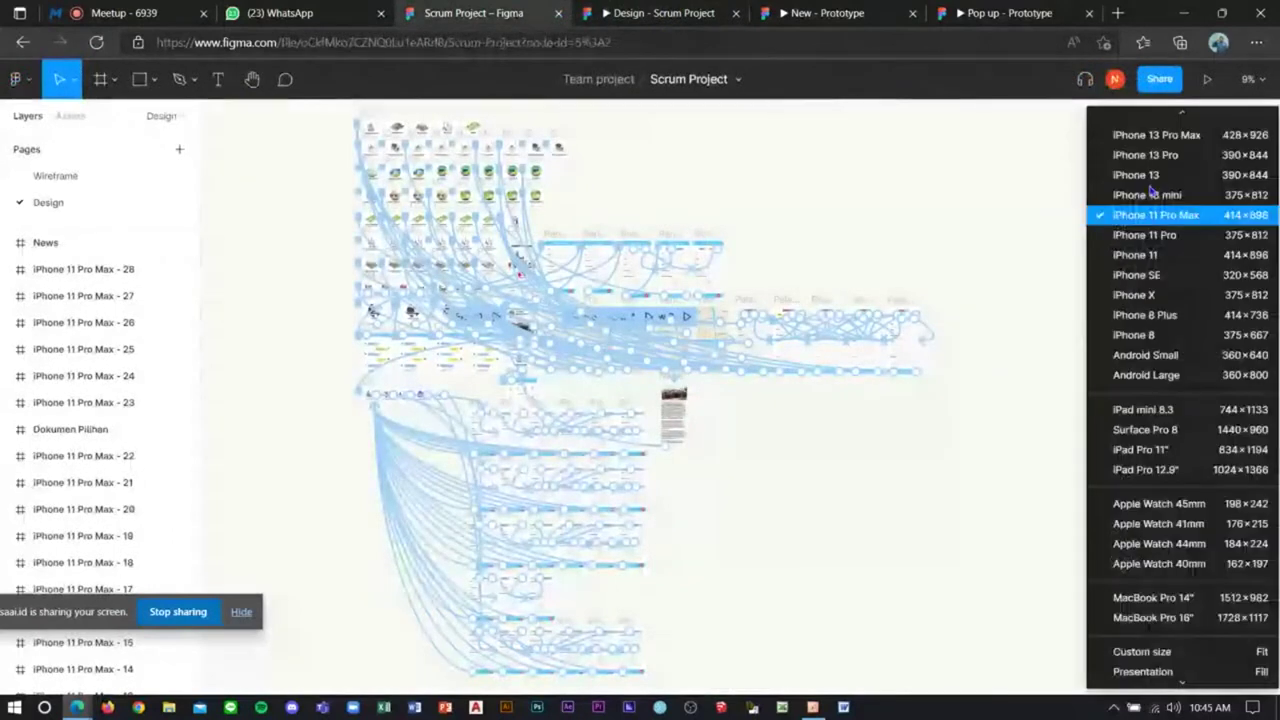
{"action": "left_click", "coordinate": [1140, 335]}
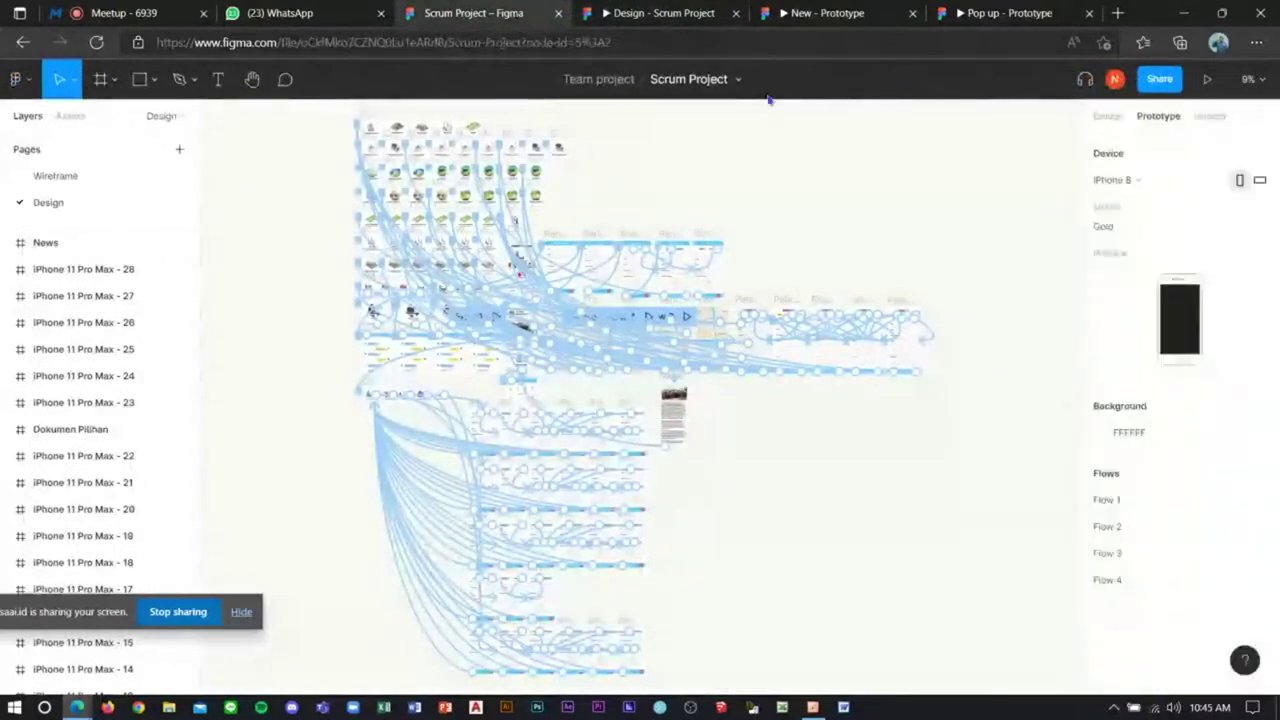
{"action": "left_click", "coordinate": [647, 13]}
{"action": "left_click", "coordinate": [520, 13]}
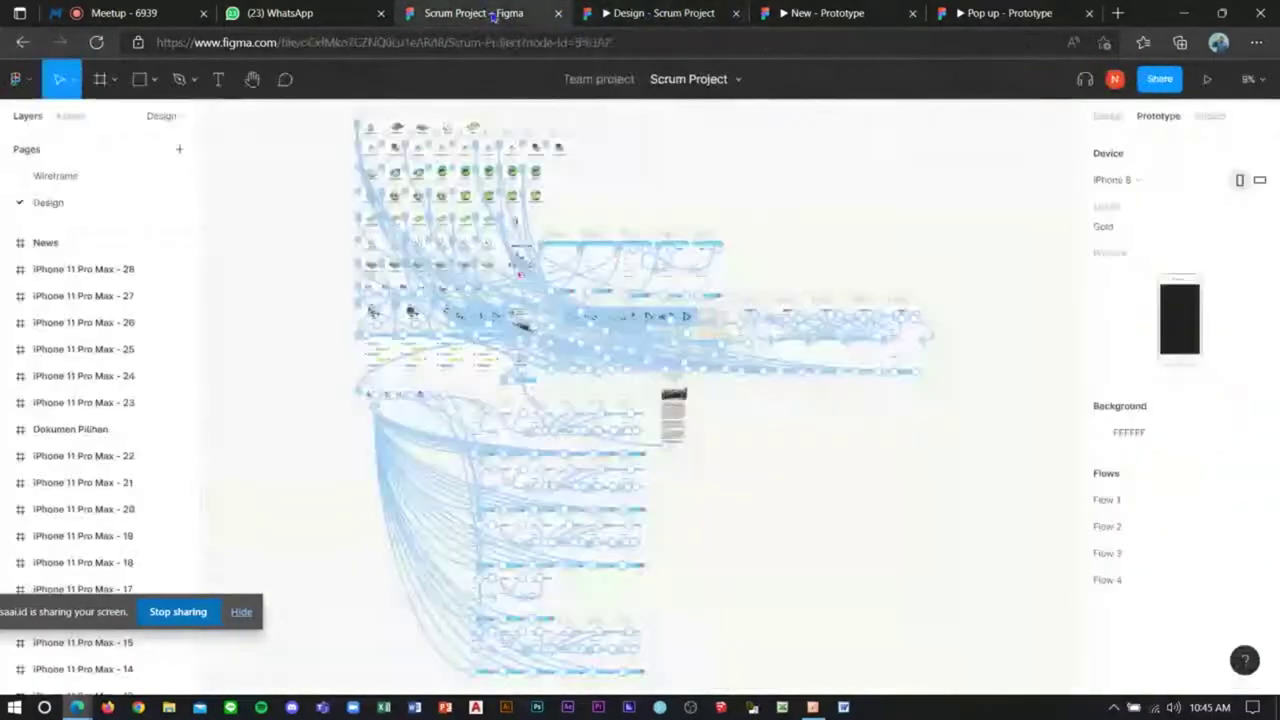
{"action": "left_click", "coordinate": [1115, 180]}
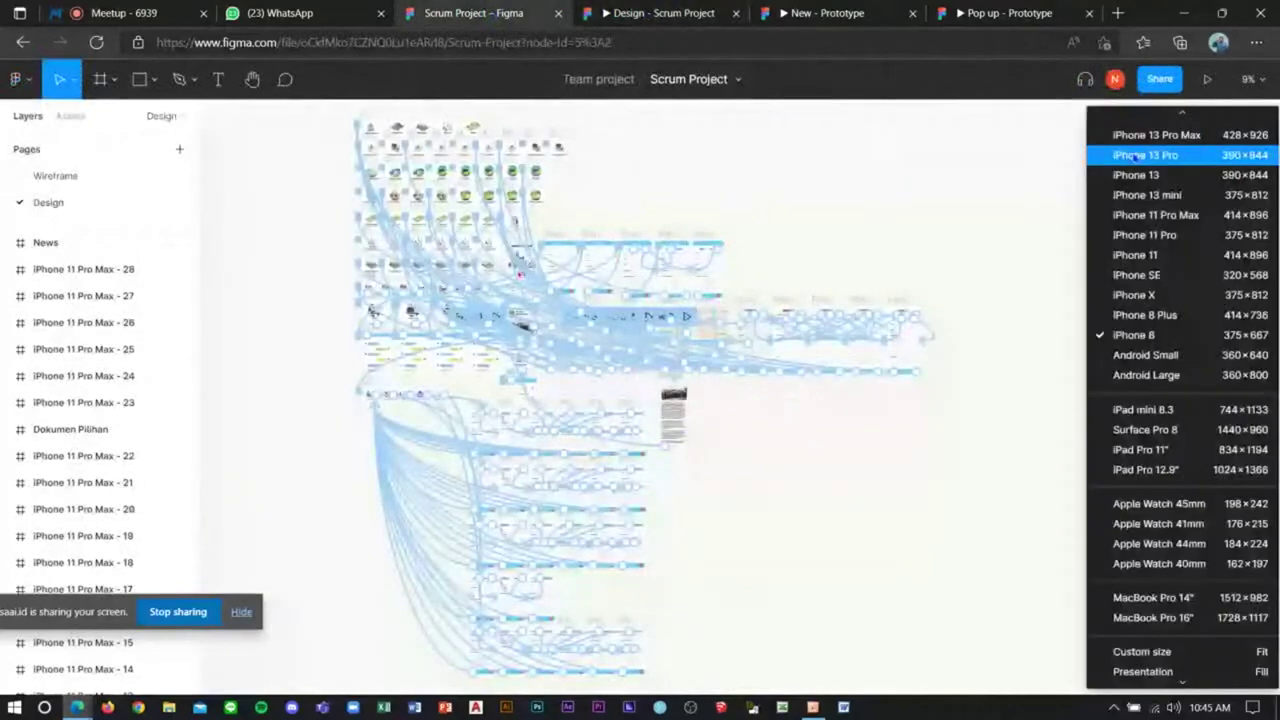
{"action": "left_click", "coordinate": [1137, 155]}
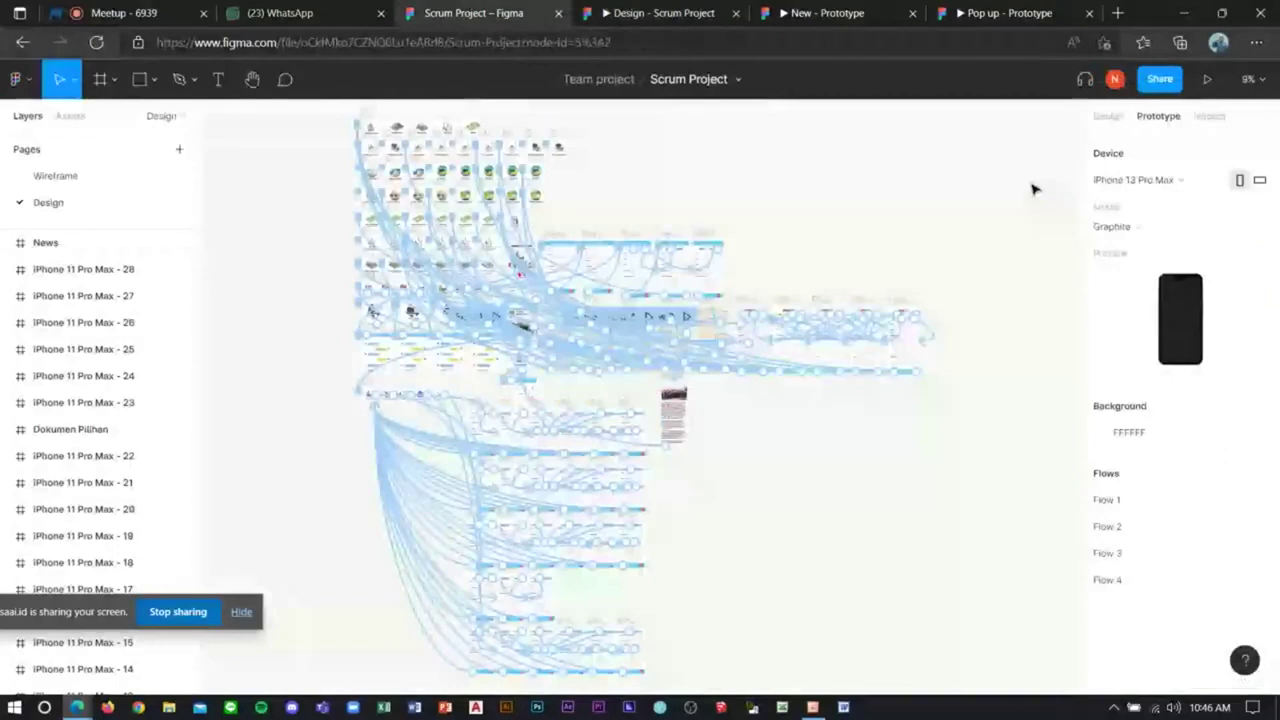
{"action": "left_click", "coordinate": [1133, 180]}
{"action": "left_click", "coordinate": [1145, 376]}
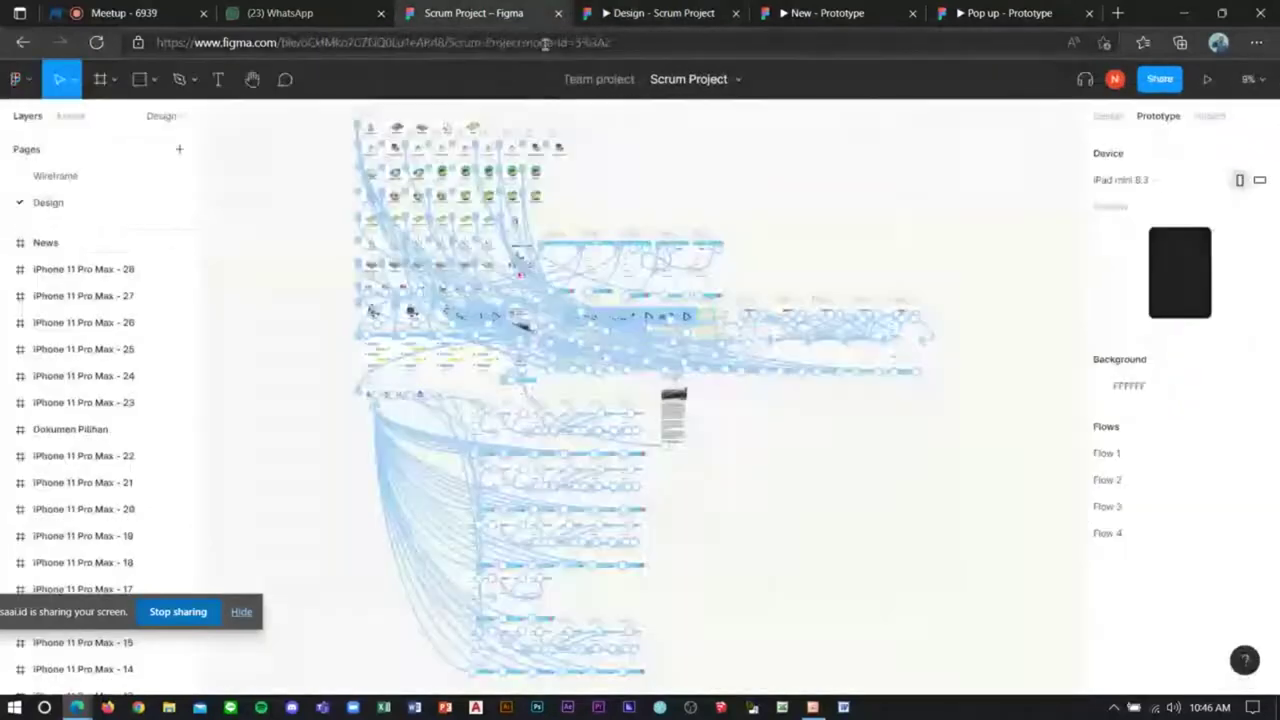
Step: Set the device to iPhone 13 Pro Max in portrait with a dark red 7D1C1C background
{"action": "left_click", "coordinate": [1122, 181]}
{"action": "left_click", "coordinate": [1158, 137]}
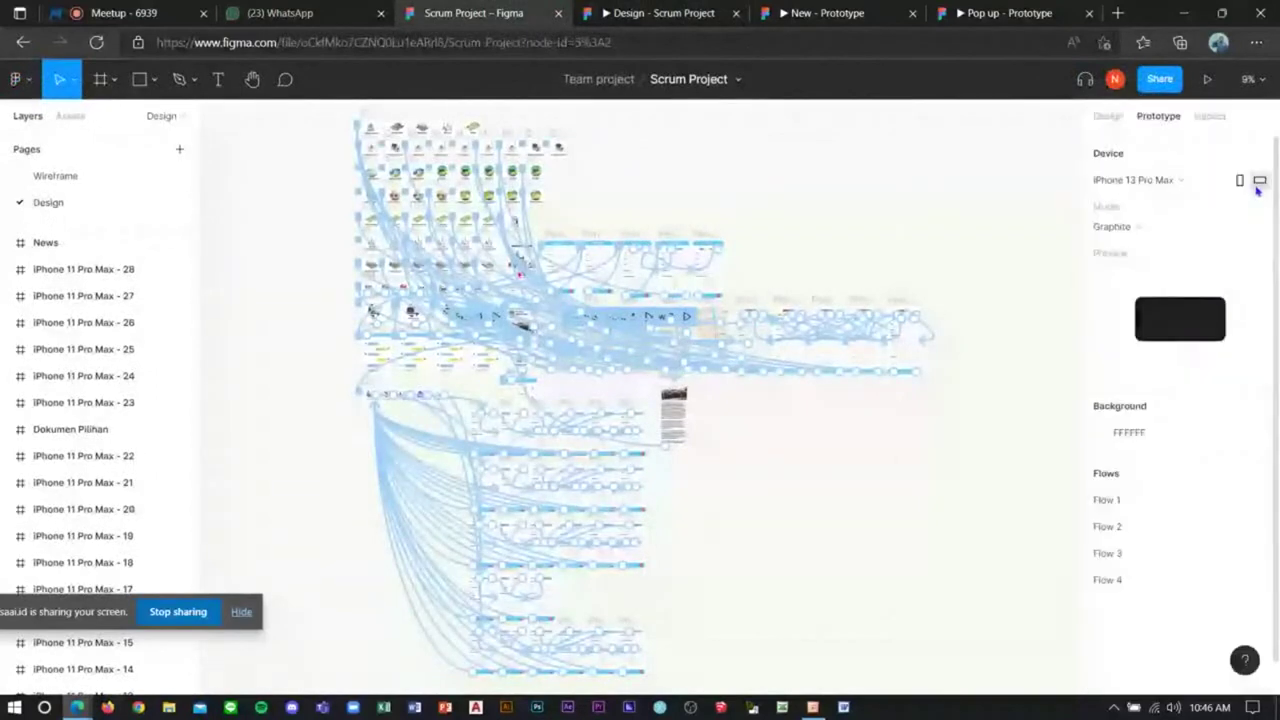
{"action": "left_click", "coordinate": [660, 13]}
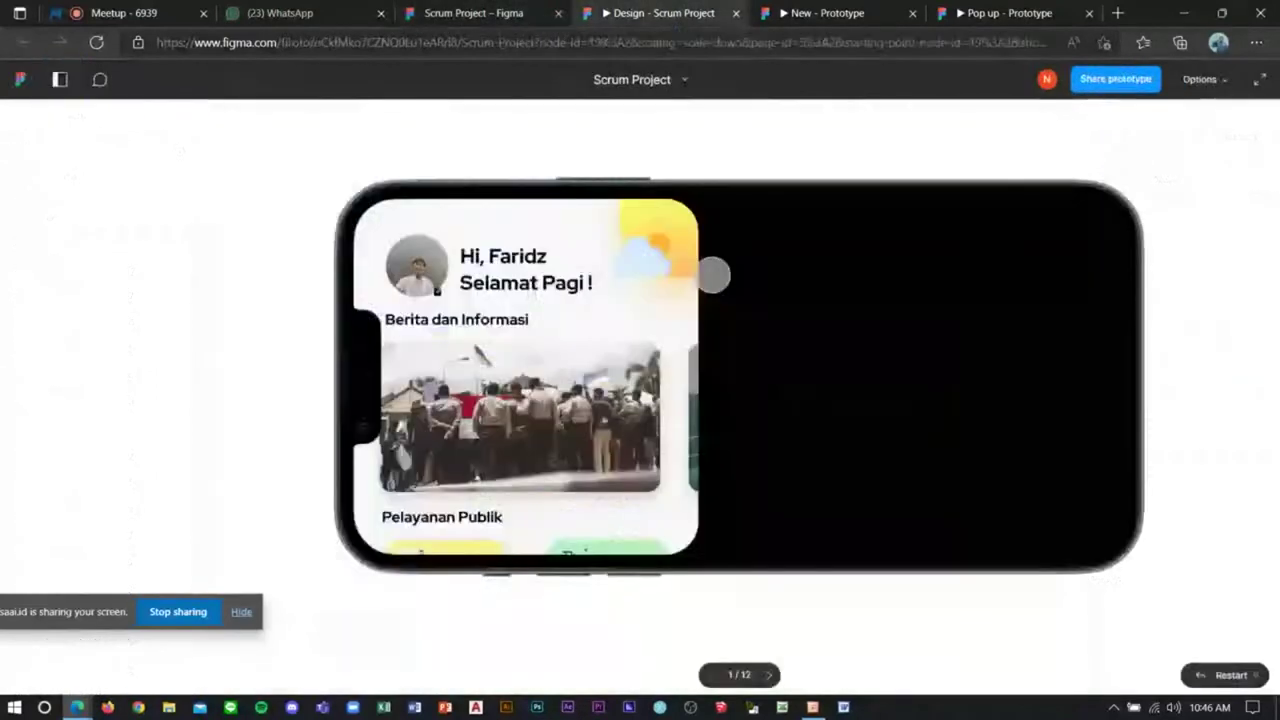
{"action": "left_click", "coordinate": [474, 13]}
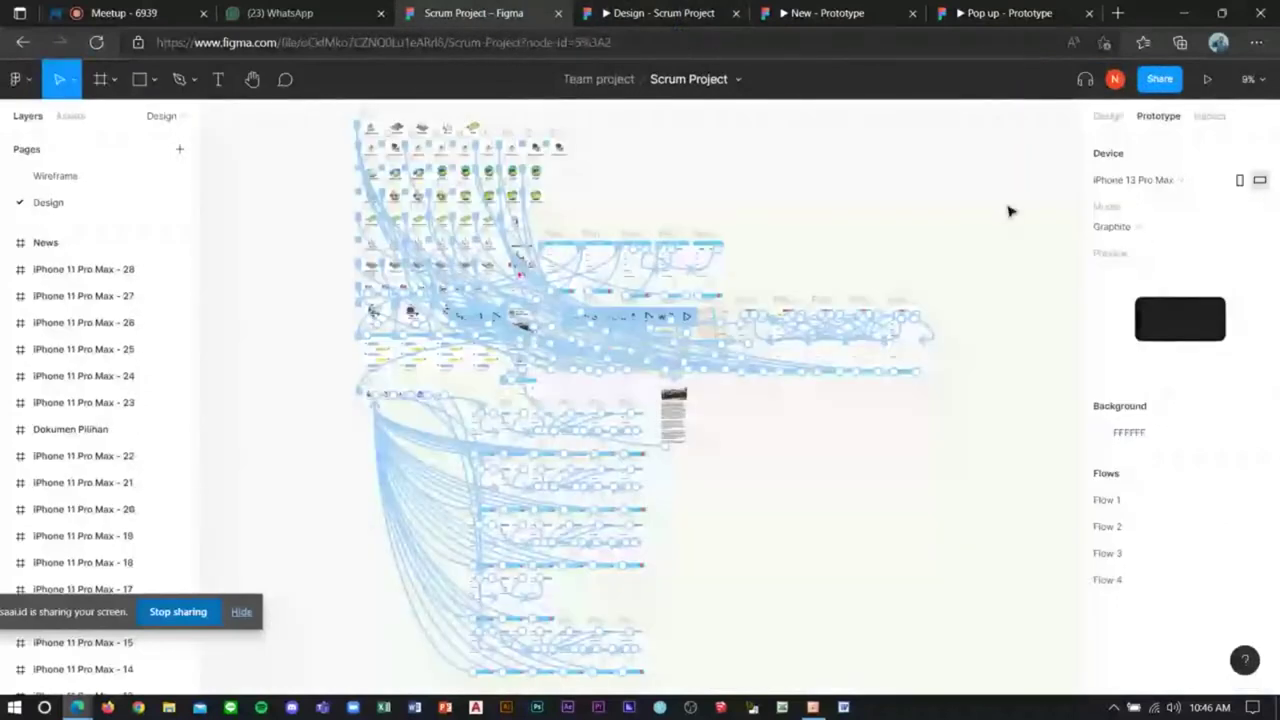
{"action": "left_click", "coordinate": [1239, 180]}
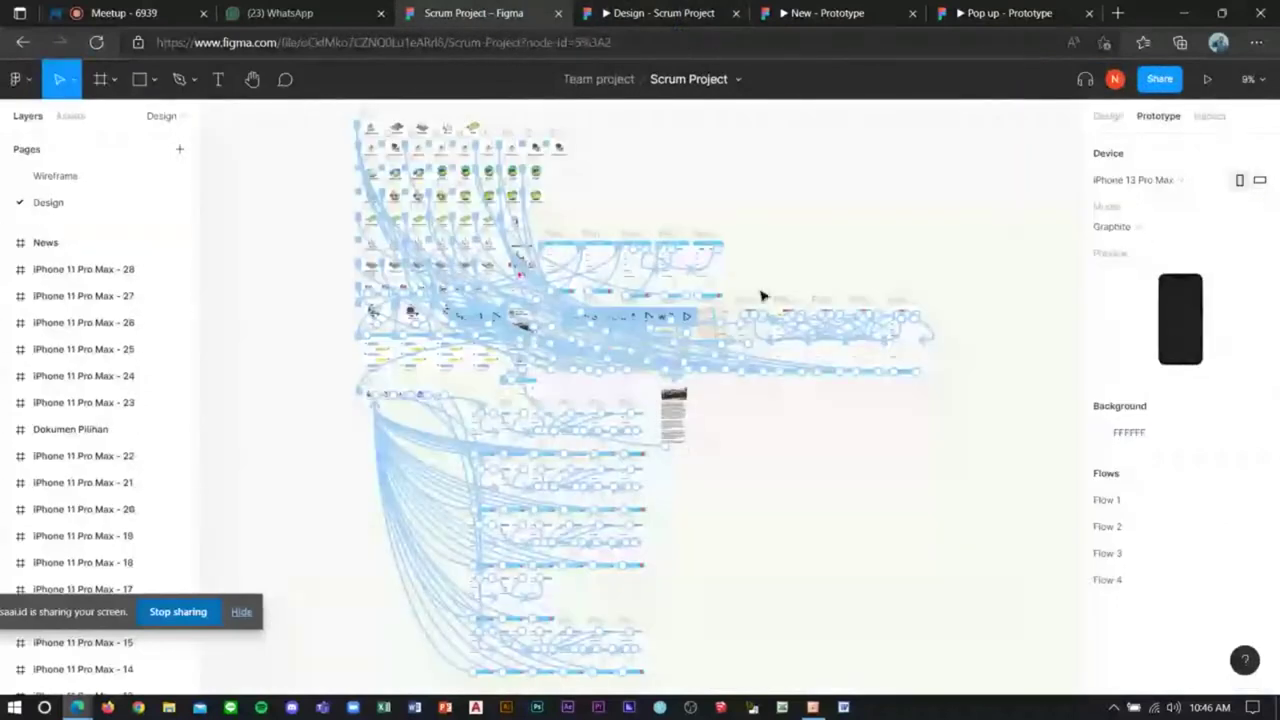
{"action": "left_click", "coordinate": [1115, 433]}
{"action": "left_click", "coordinate": [1034, 380]}
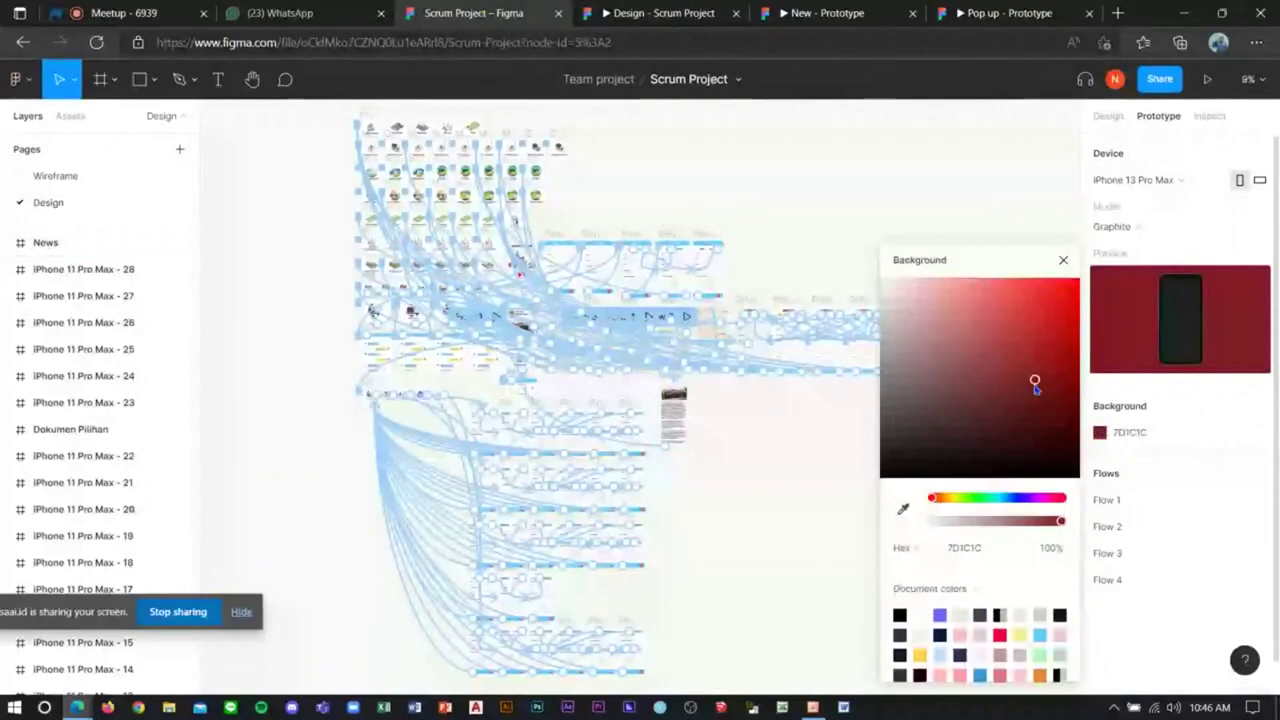
Step: Check the prototype on the dark red background and close the colour picker
{"action": "left_click", "coordinate": [664, 13]}
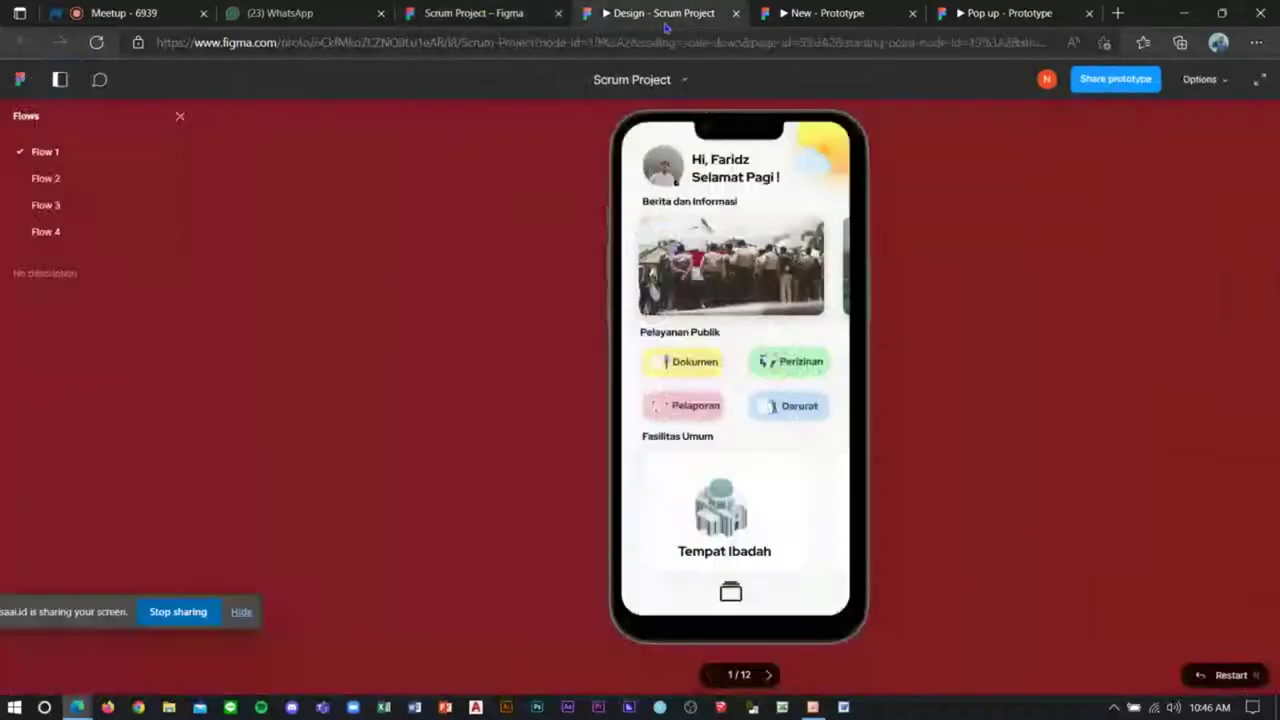
{"action": "left_click", "coordinate": [470, 10]}
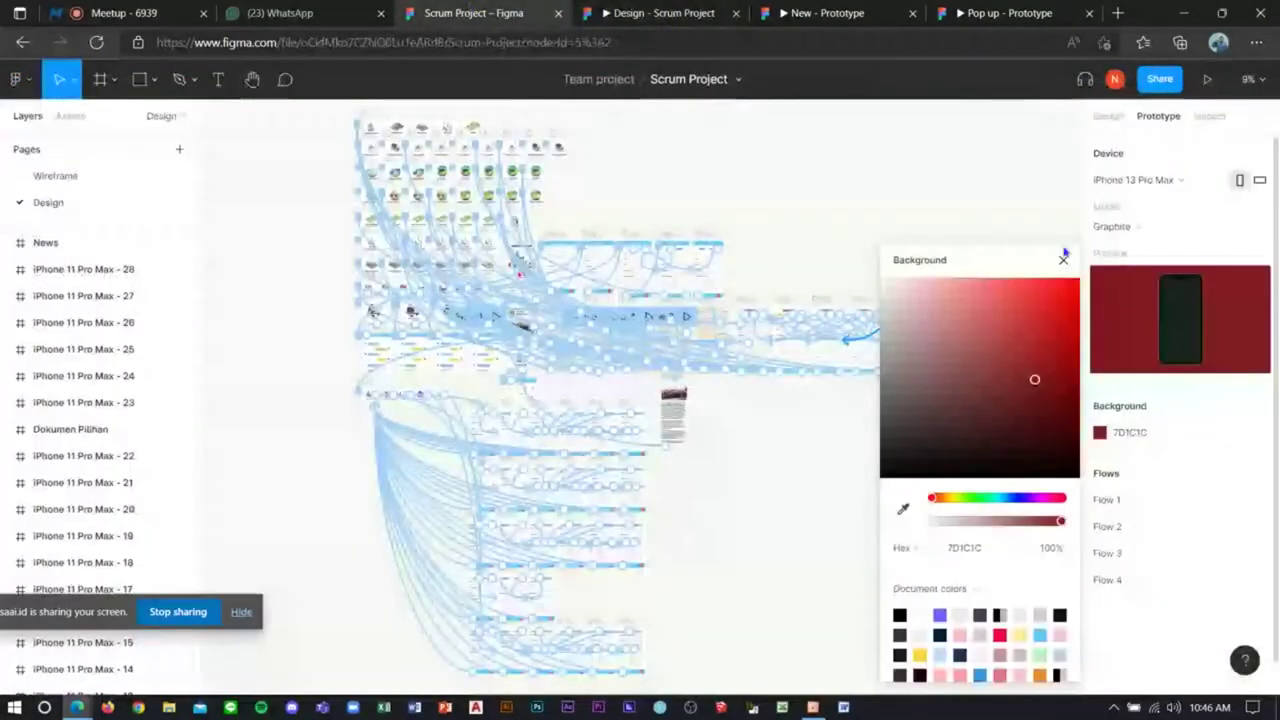
{"action": "left_click", "coordinate": [1063, 259]}
Step: Tap through the prototype's news article and map screens, returning home each time
{"action": "left_click", "coordinate": [668, 13]}
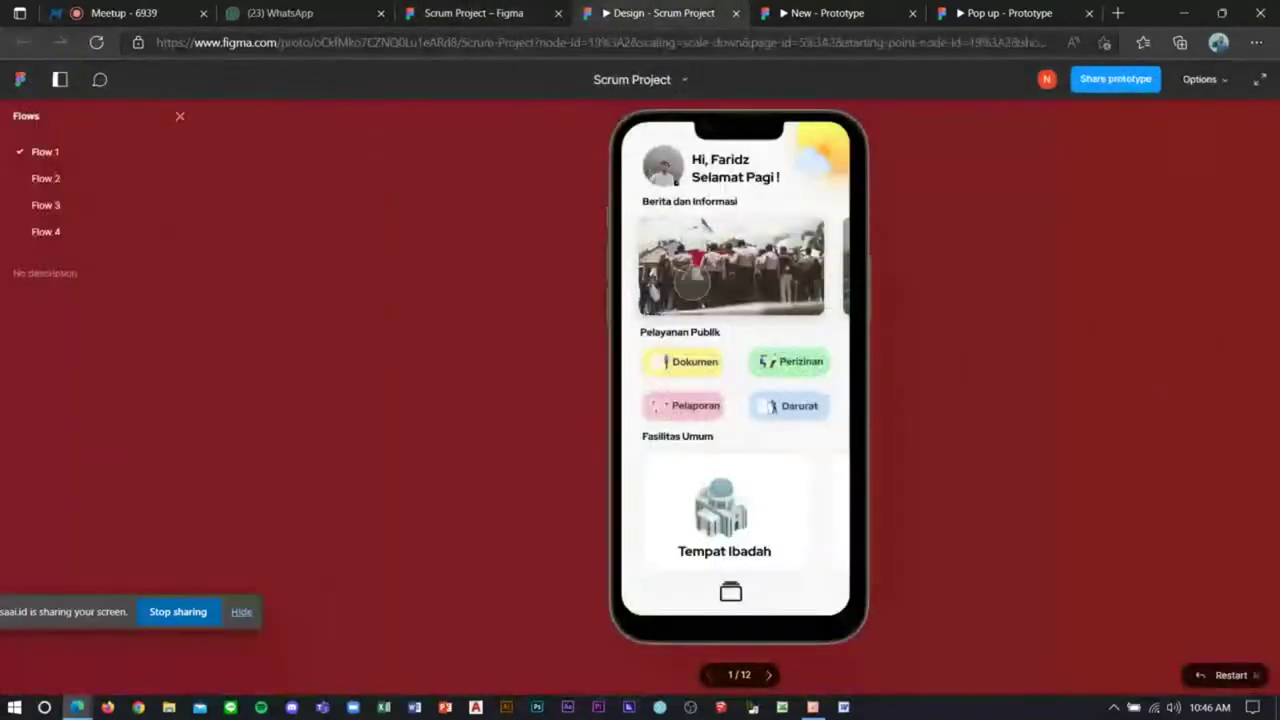
{"action": "left_click", "coordinate": [692, 283]}
{"action": "left_click", "coordinate": [697, 545]}
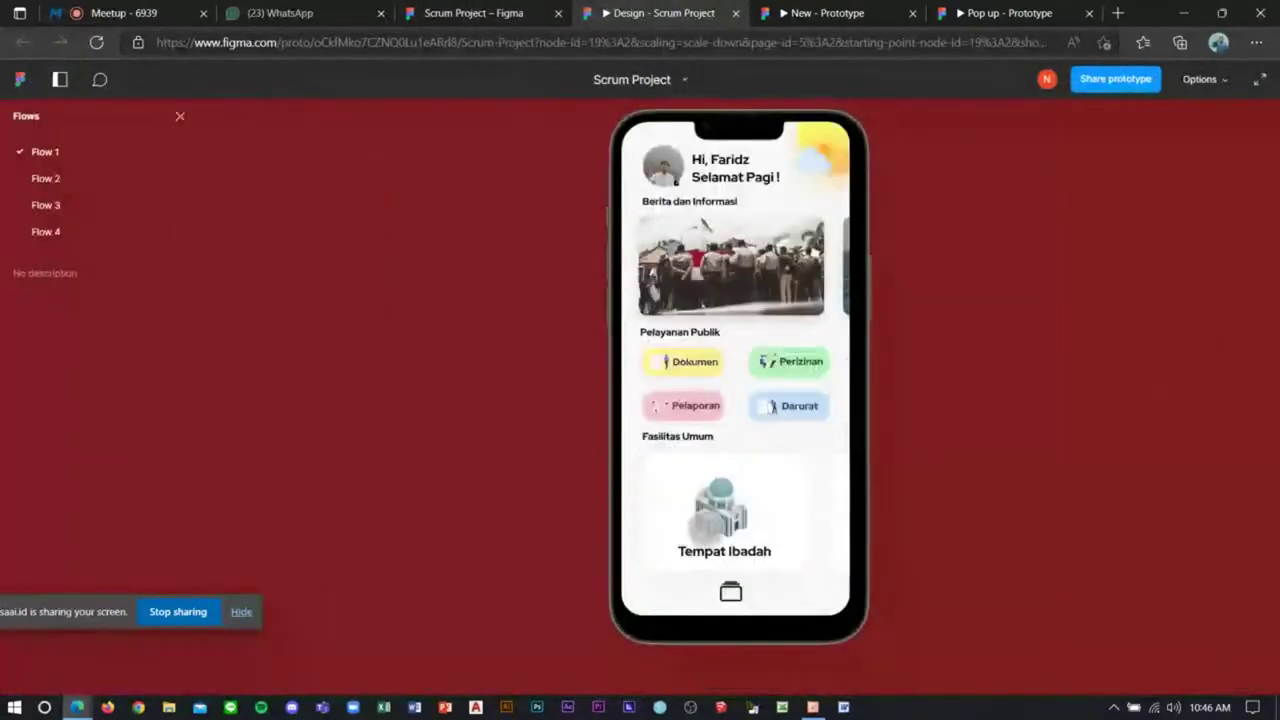
{"action": "left_click", "coordinate": [690, 545]}
{"action": "left_click", "coordinate": [651, 584]}
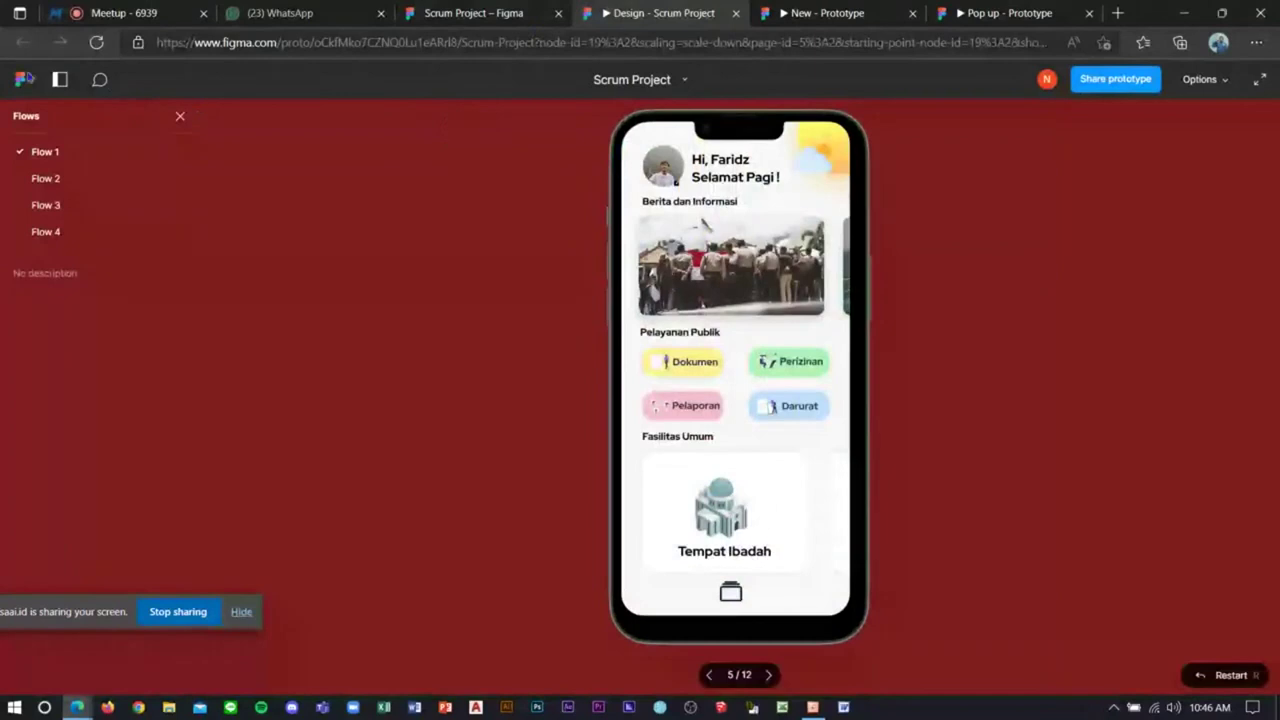
Step: Switch between browser tabs back to the Scrum Project design file
{"action": "left_click", "coordinate": [503, 14]}
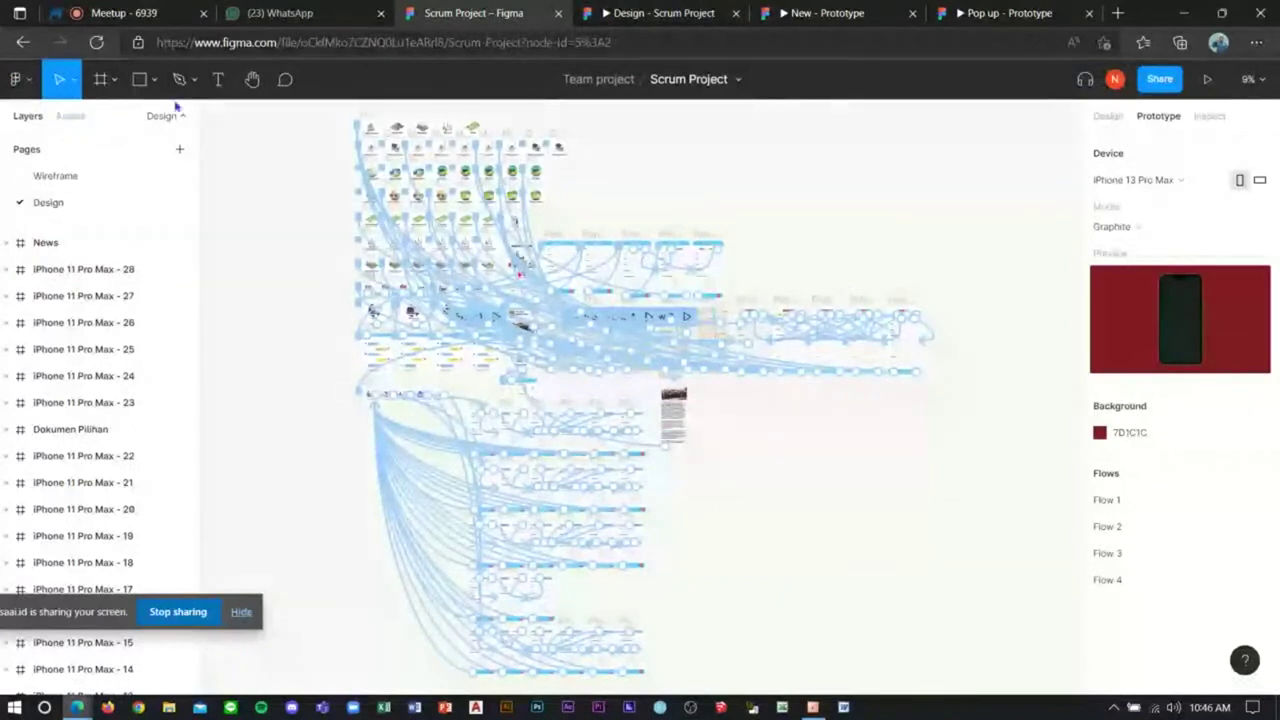
{"action": "key", "text": "ctrl+Tab"}
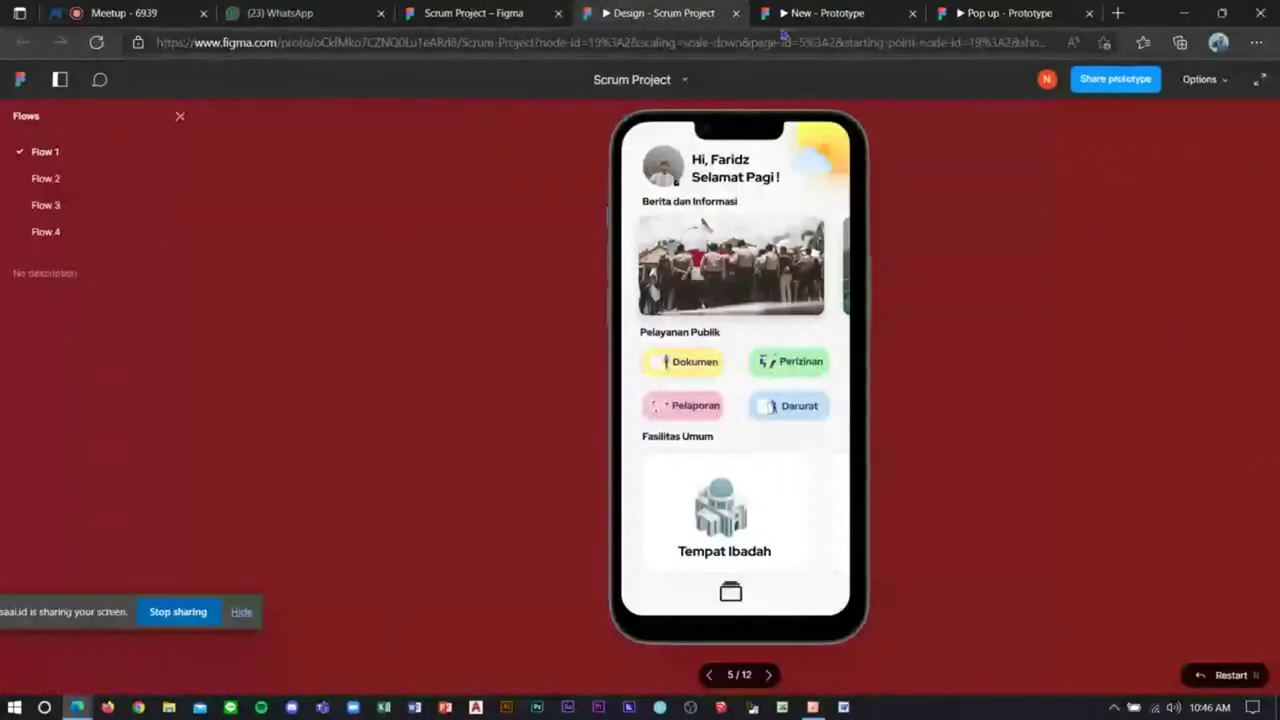
{"action": "left_click", "coordinate": [463, 14]}
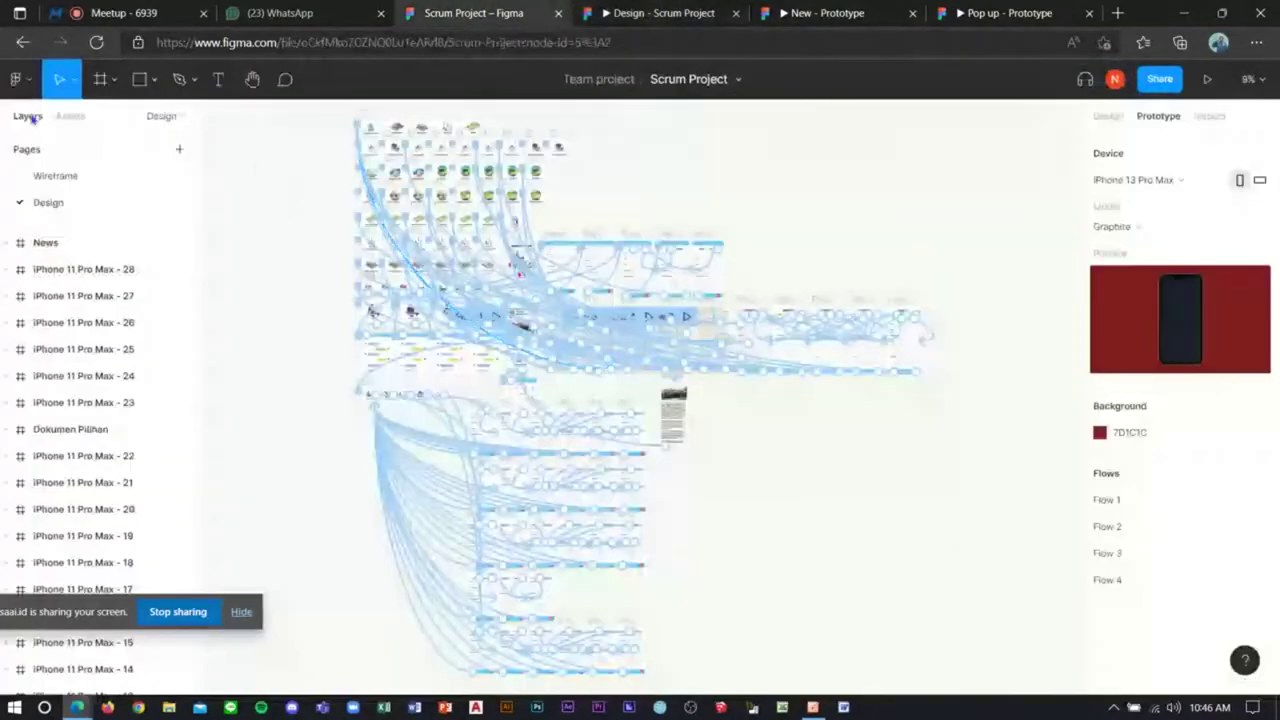
Step: Go back to the team's files and open the Prototype file
{"action": "left_click", "coordinate": [15, 79]}
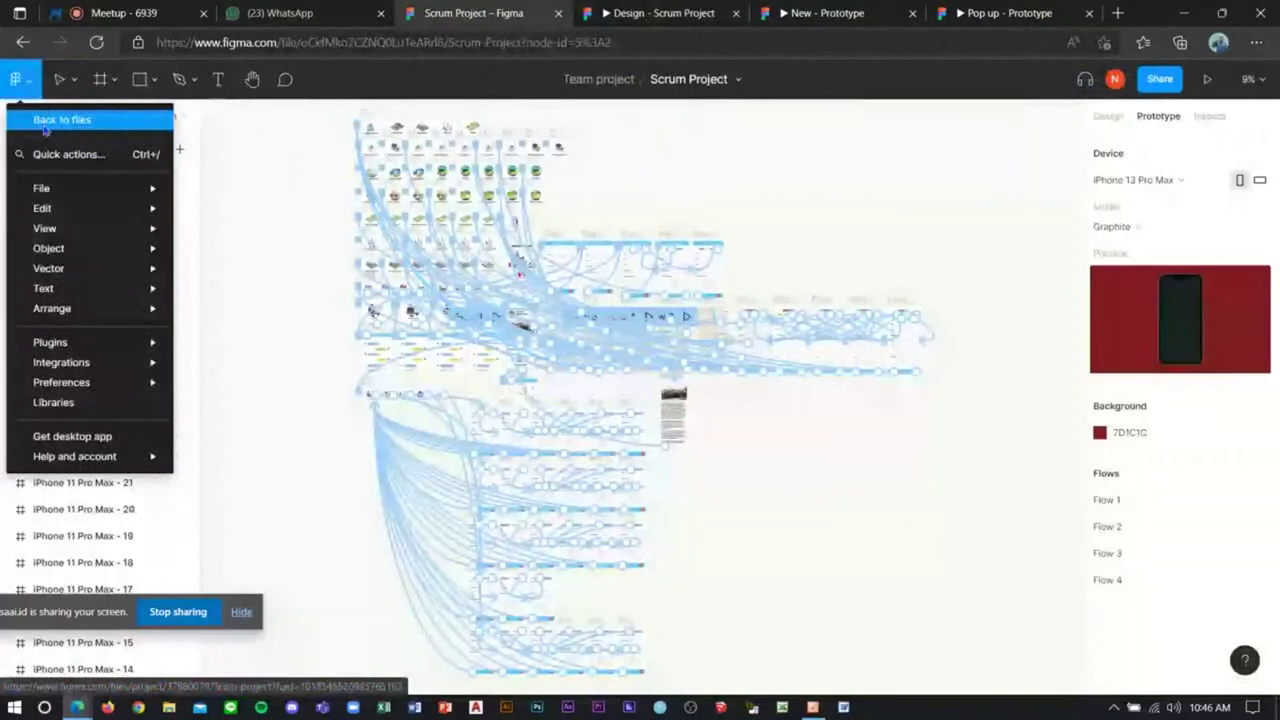
{"action": "left_click", "coordinate": [44, 122]}
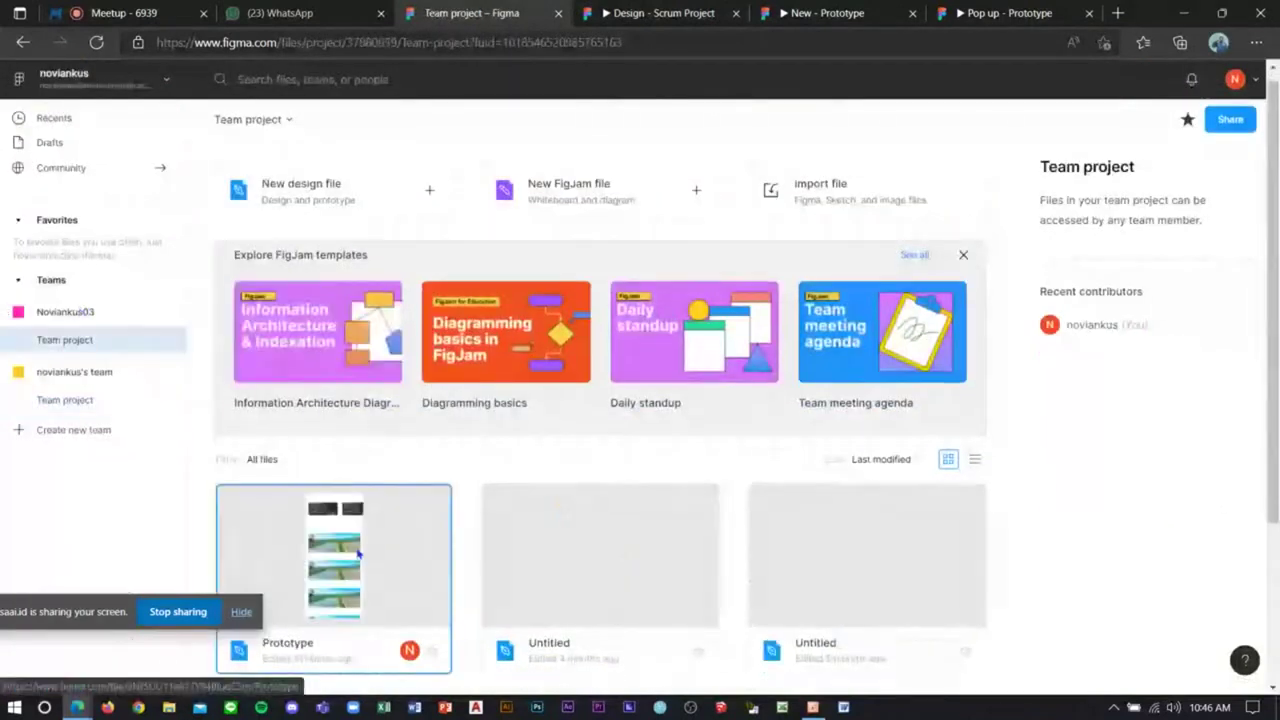
{"action": "left_click", "coordinate": [358, 553]}
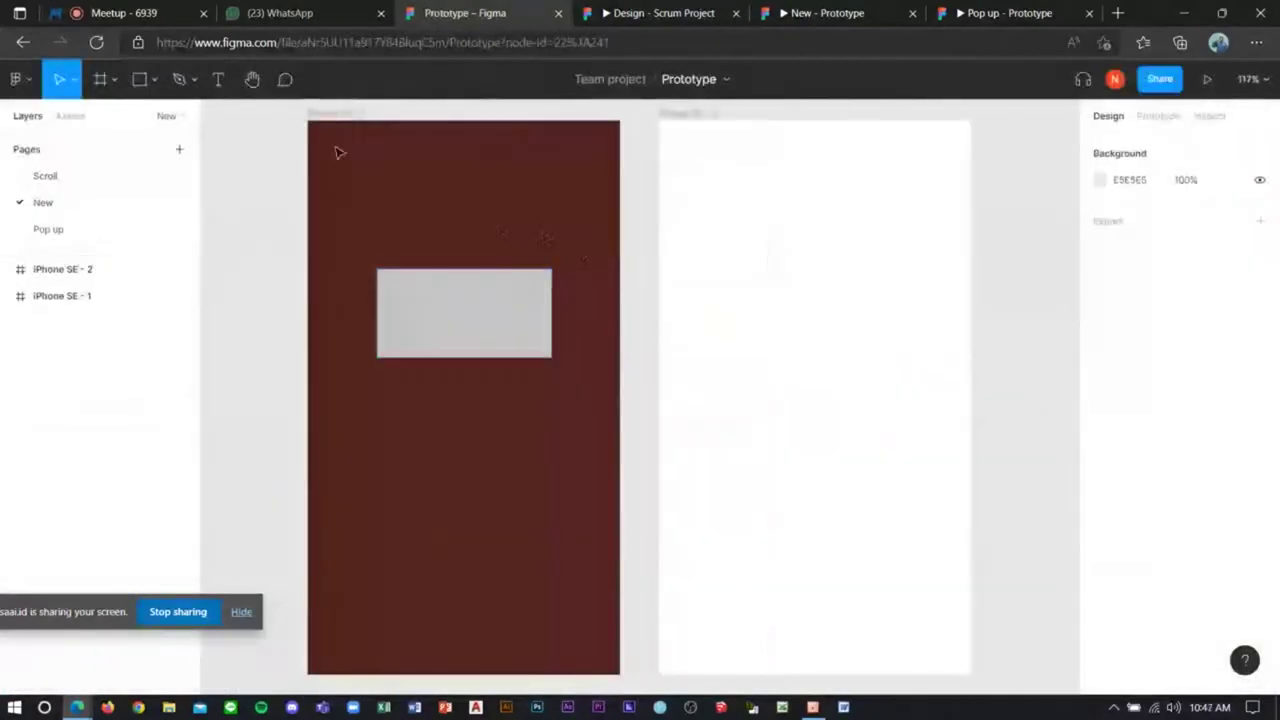
Step: Draw a thin 12×240 vertical rectangle bar inside iPhone SE - 1
{"action": "key", "text": "r"}
{"action": "left_click", "coordinate": [153, 86]}
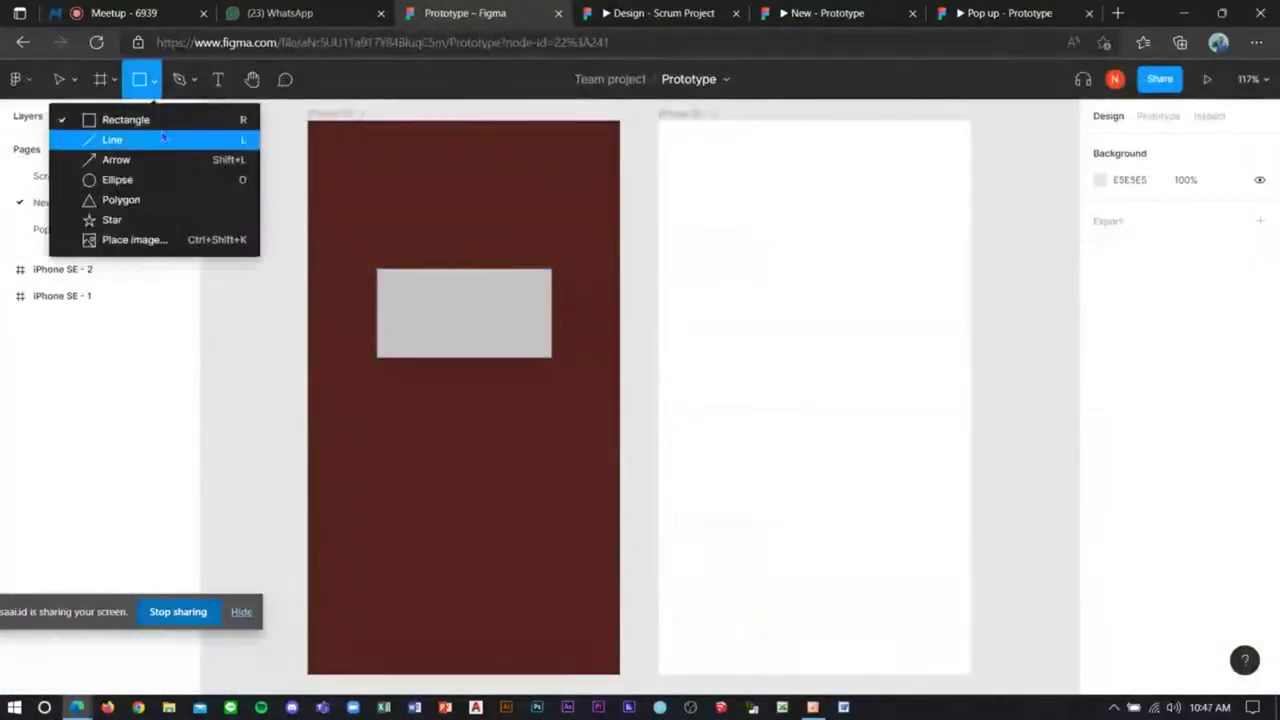
{"action": "left_click", "coordinate": [163, 118]}
{"action": "left_click_drag", "start_coordinate": [588, 163], "coordinate": [599, 403]}
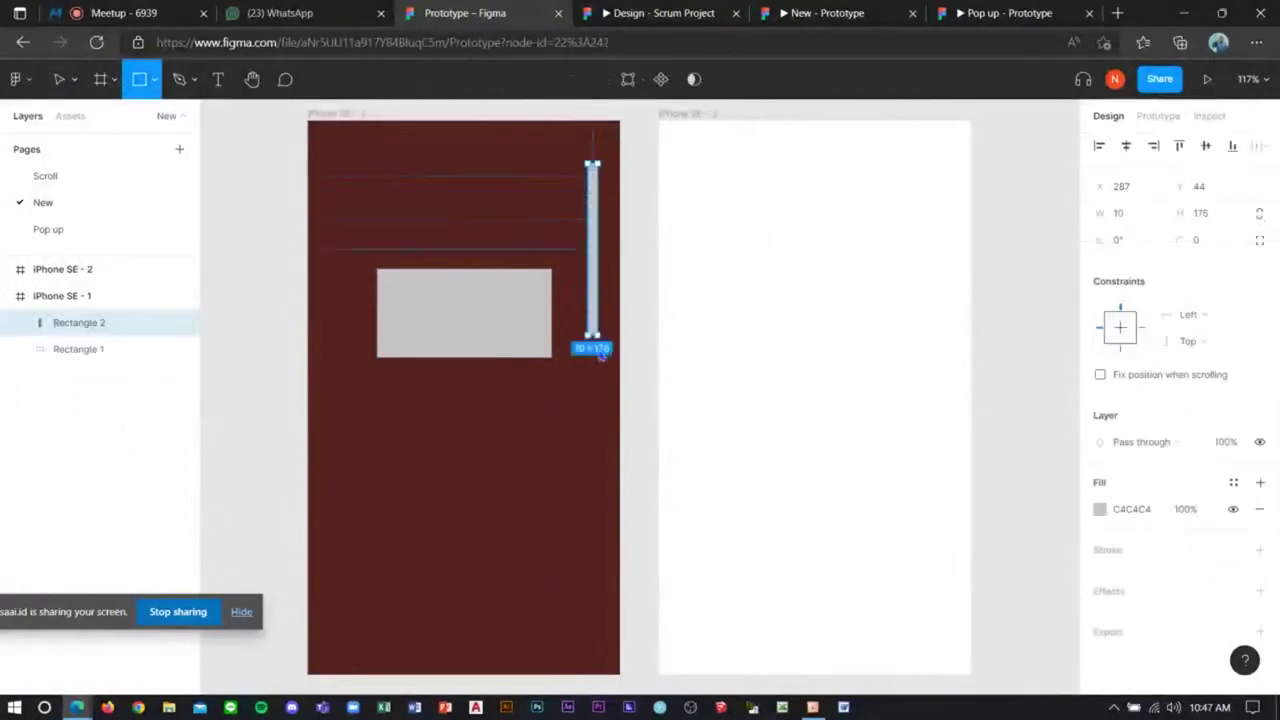
{"action": "left_click", "coordinate": [676, 254]}
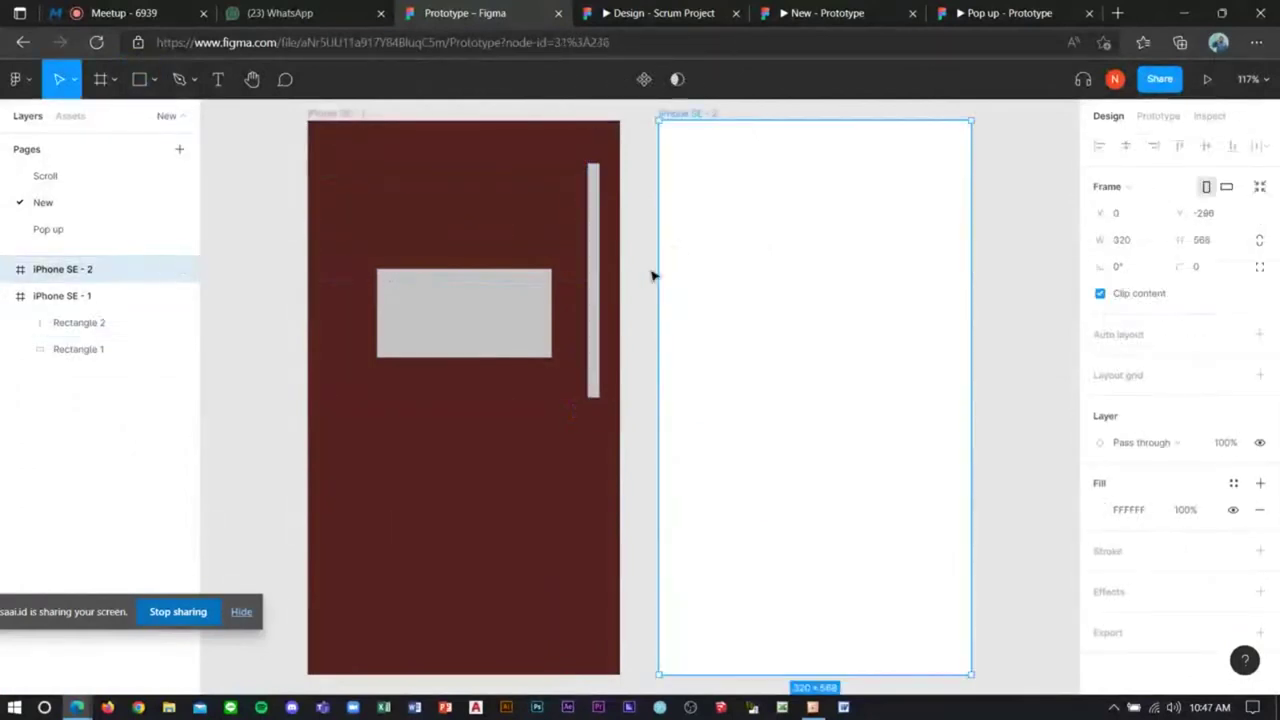
{"action": "left_click", "coordinate": [600, 216]}
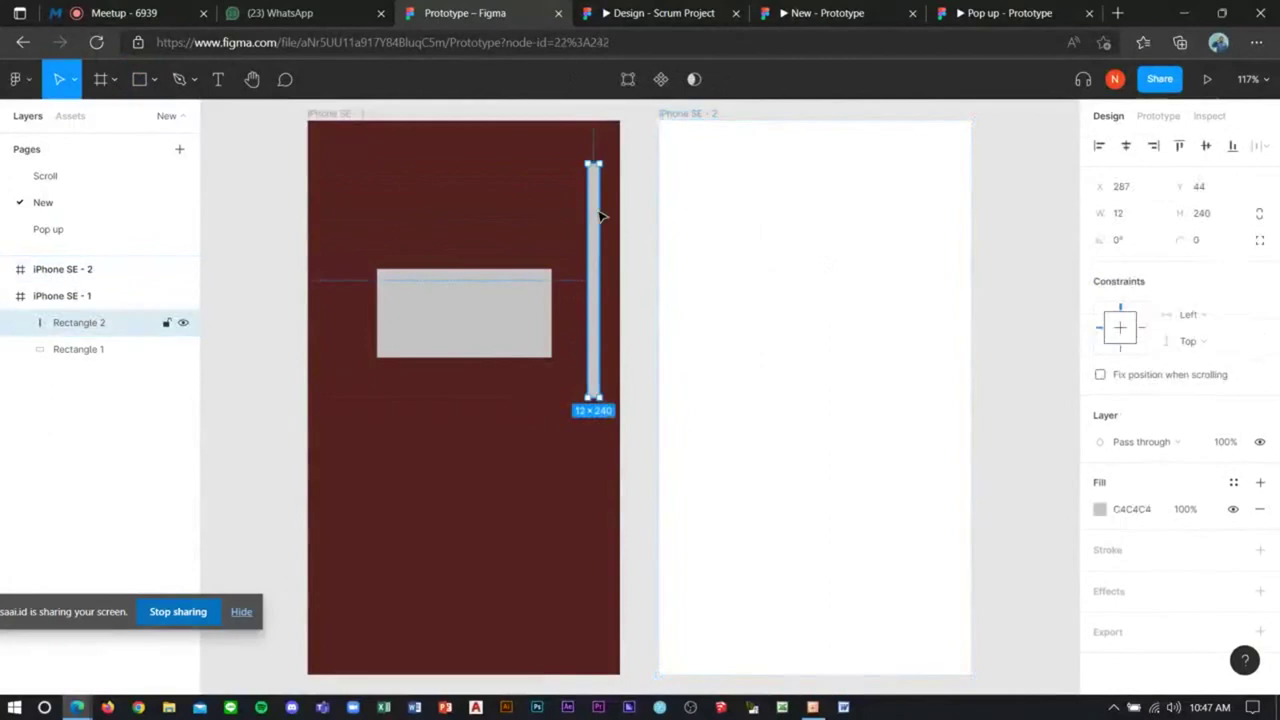
{"action": "left_click", "coordinate": [454, 126]}
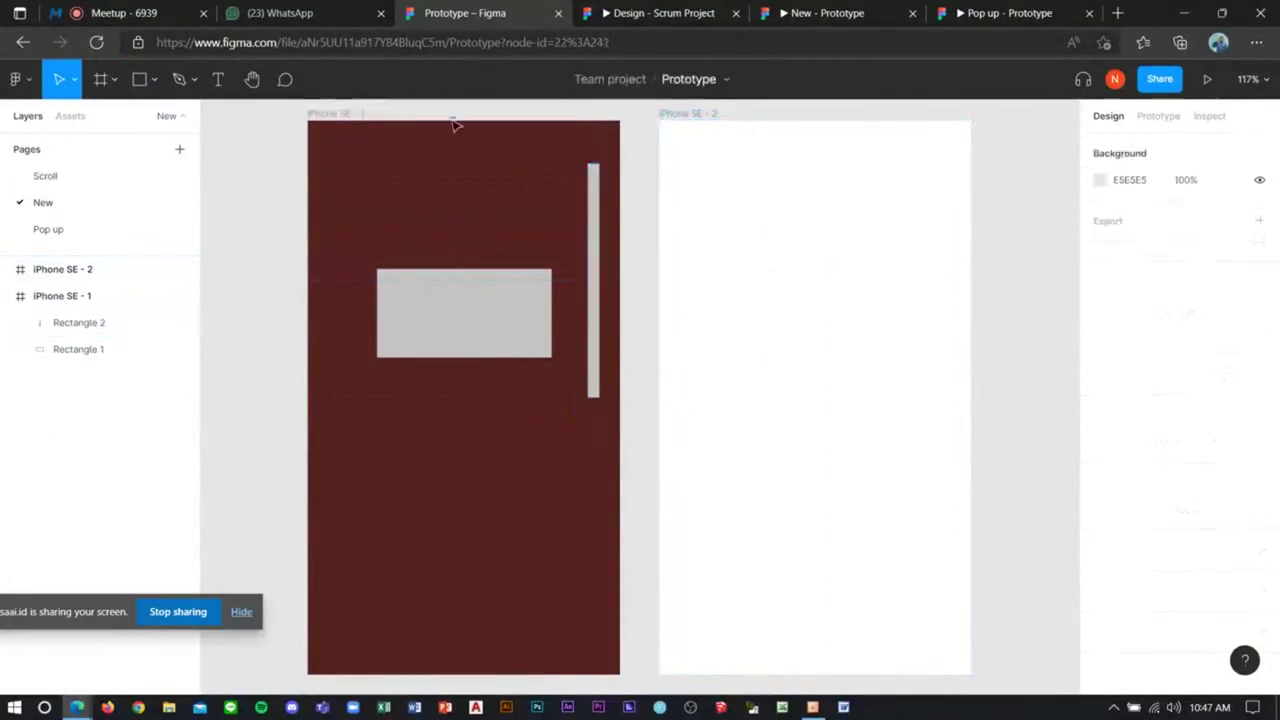
Step: Duplicate the iPhone SE - 1 frame as iPhone SE - 3 and select the blank iPhone SE - 2
{"action": "left_click", "coordinate": [337, 115]}
{"action": "key", "text": "ctrl+c"}
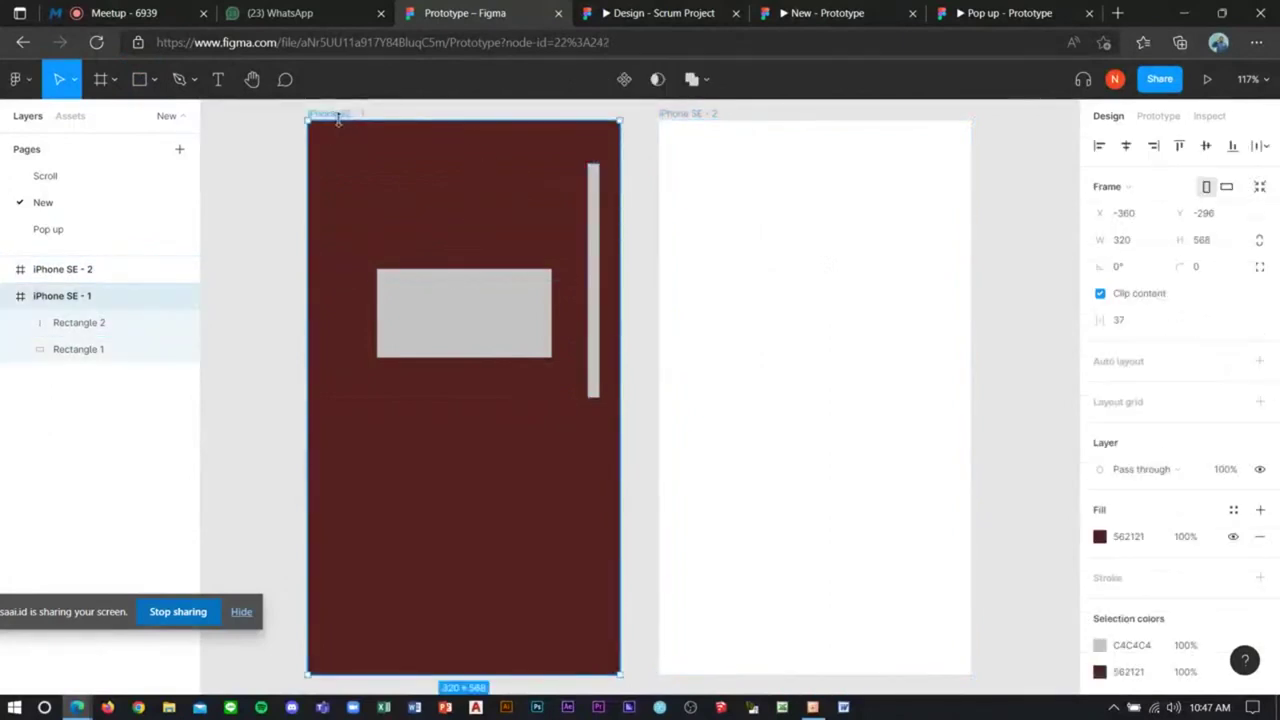
{"action": "key", "text": "ctrl+v"}
{"action": "left_click", "coordinate": [729, 246]}
Step: Delete the blank iPhone SE - 2 frame and drag iPhone SE - 3's bar down to Y 301
{"action": "key", "text": "Delete"}
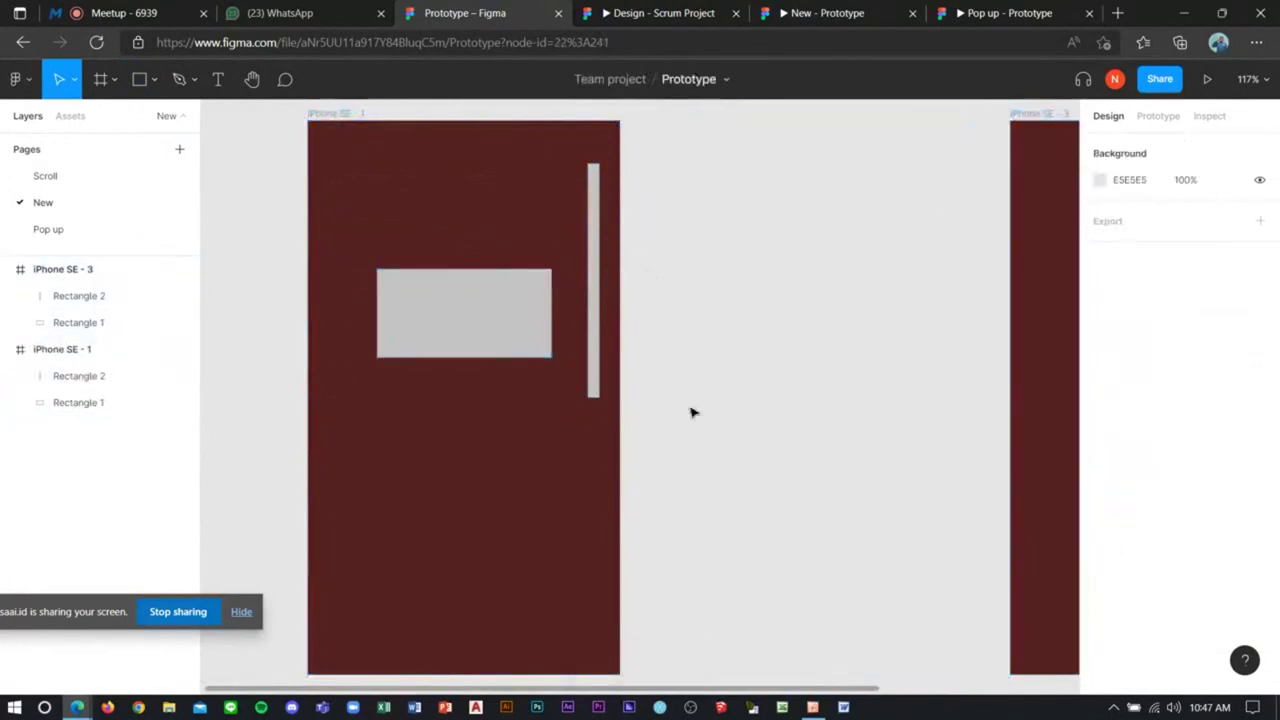
{"action": "scroll", "coordinate": [755, 505], "scroll_direction": "down", "scroll_amount": 3}
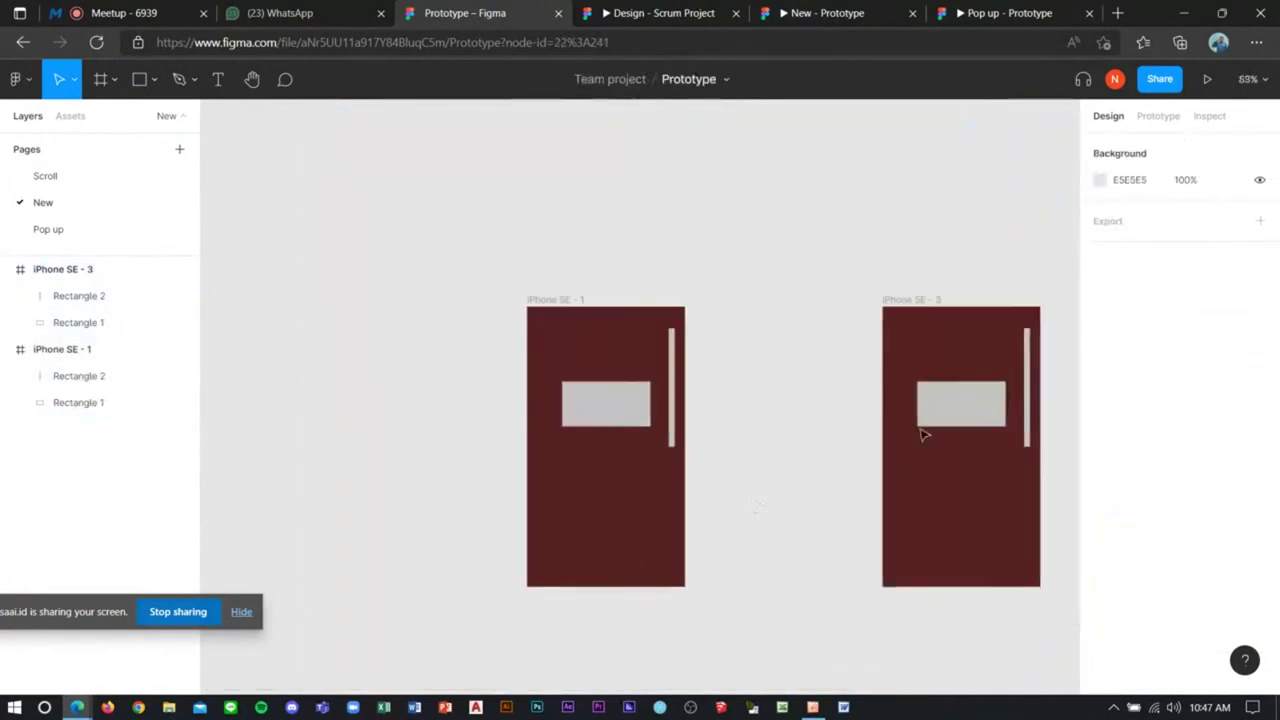
{"action": "left_click", "coordinate": [1026, 430]}
{"action": "right_click", "coordinate": [1022, 432]}
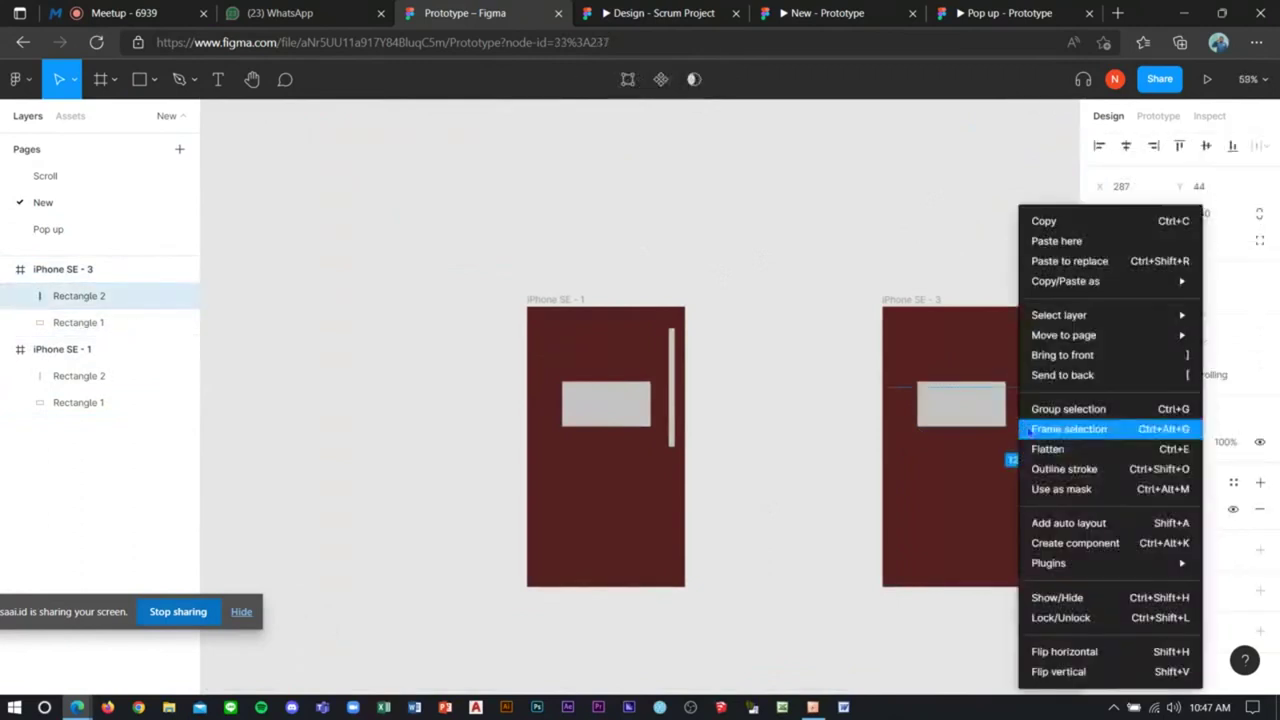
{"action": "left_click", "coordinate": [1090, 668]}
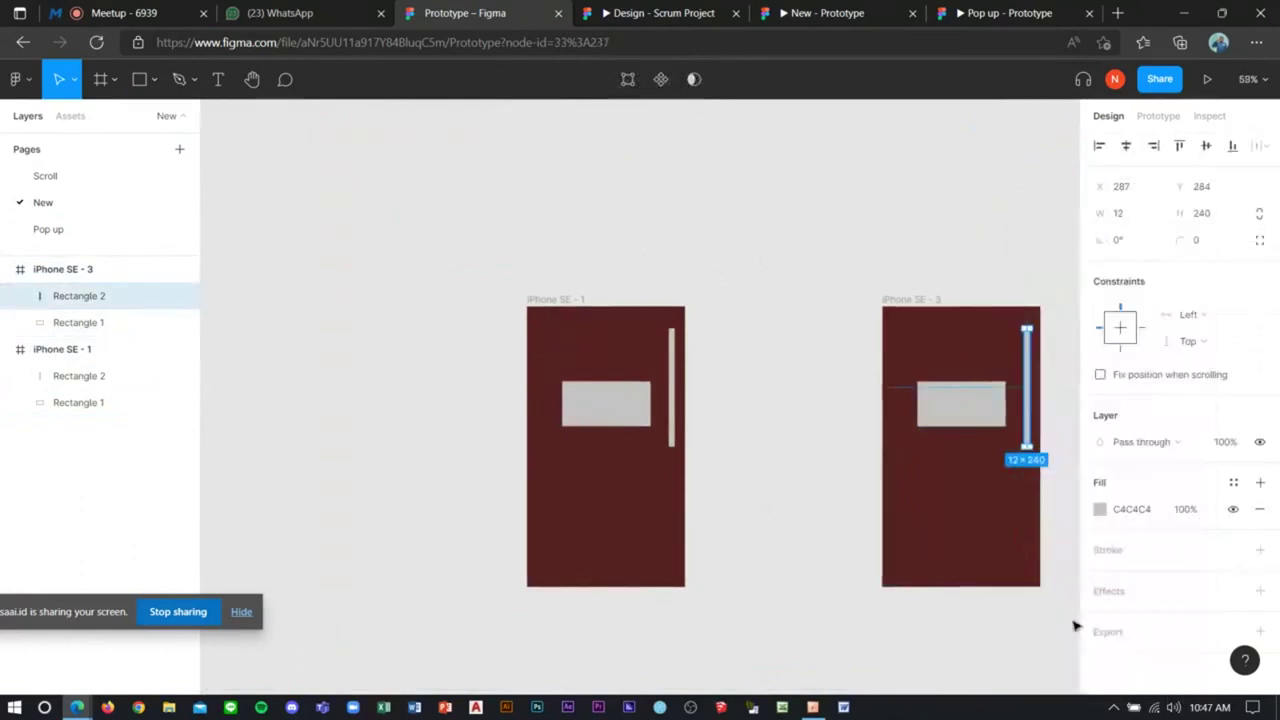
{"action": "right_click", "coordinate": [1028, 429]}
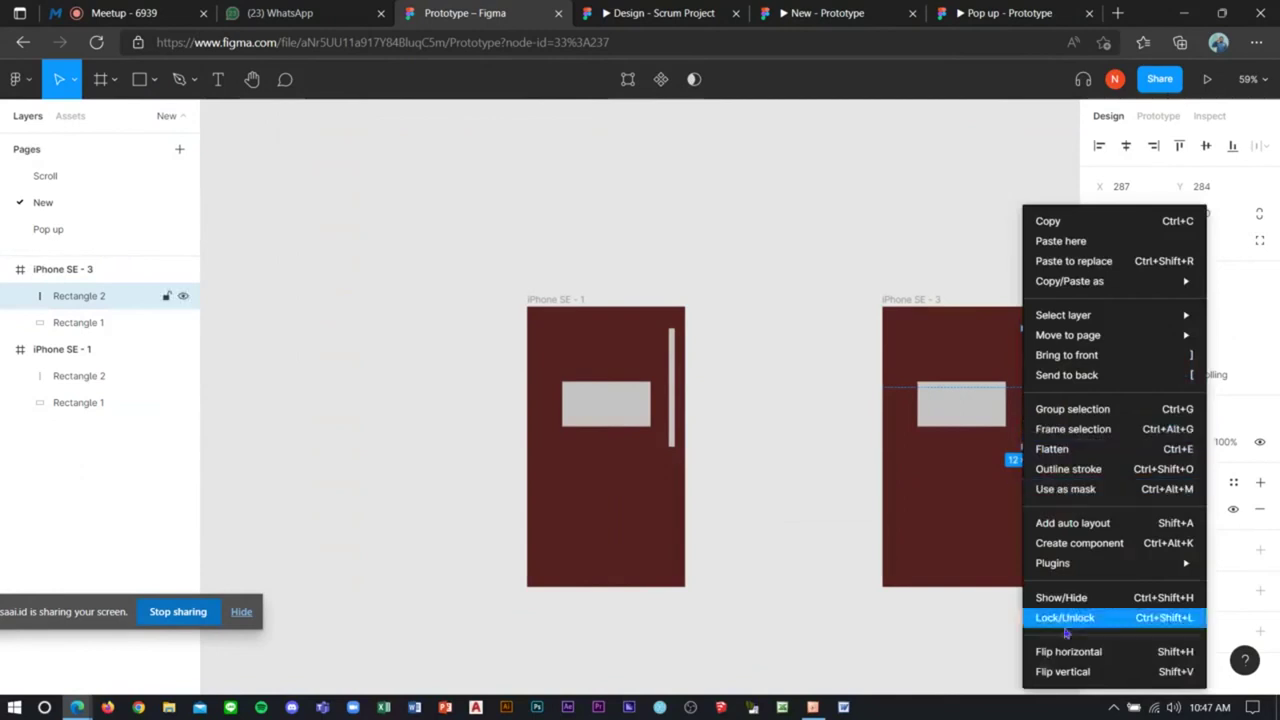
{"action": "left_click", "coordinate": [1062, 671]}
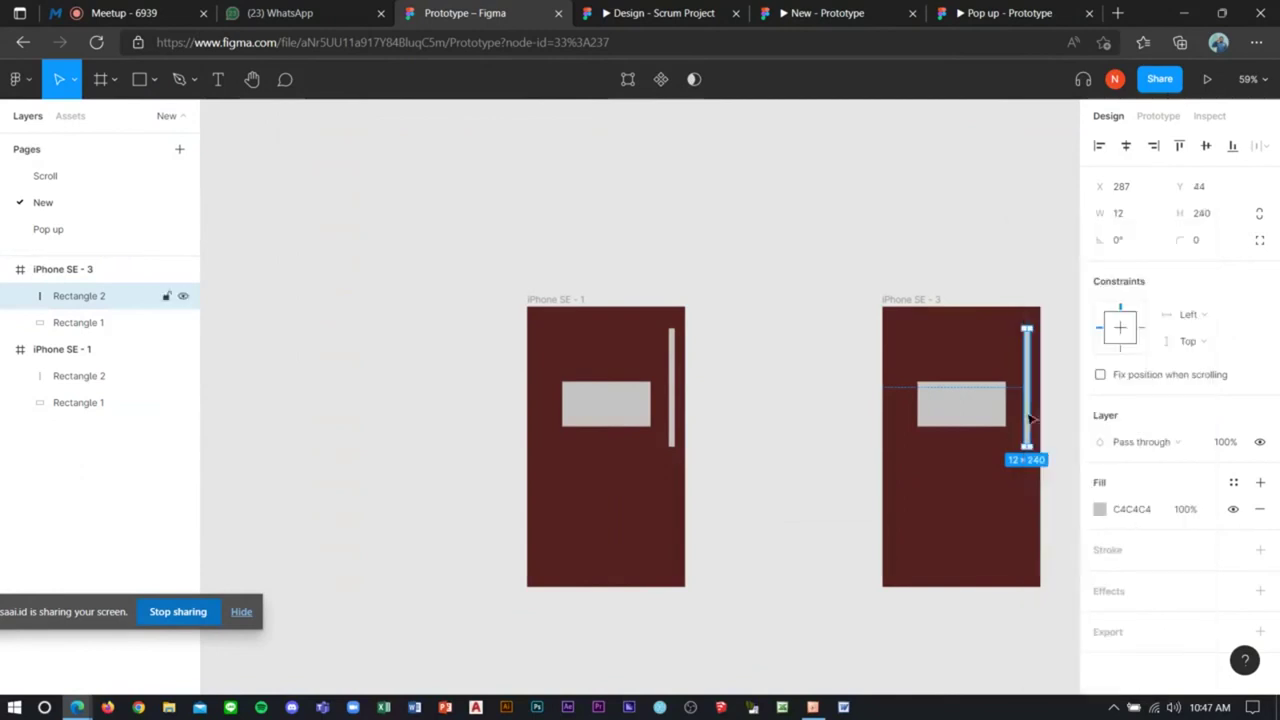
{"action": "left_click_drag", "start_coordinate": [1032, 421], "coordinate": [1030, 550]}
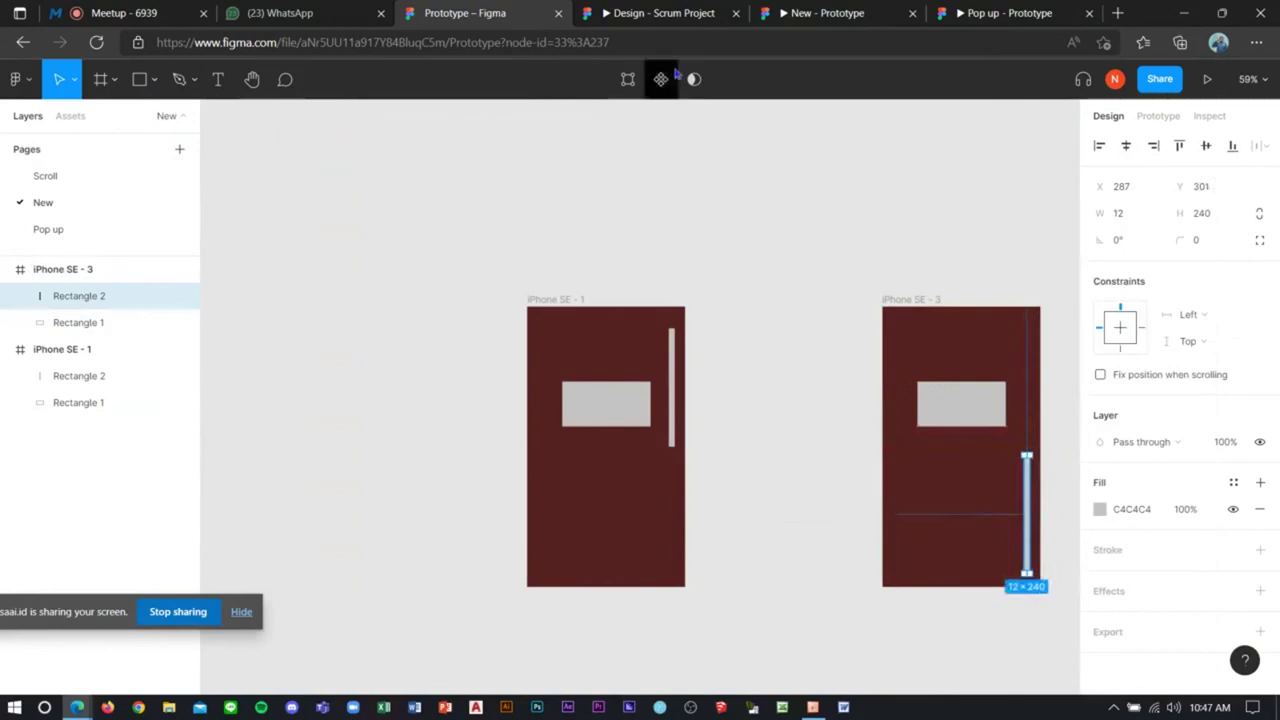
Step: Link iPhone SE - 1's bar On drag to iPhone SE - 3 with Smart Animate, then present
{"action": "left_click", "coordinate": [1158, 116]}
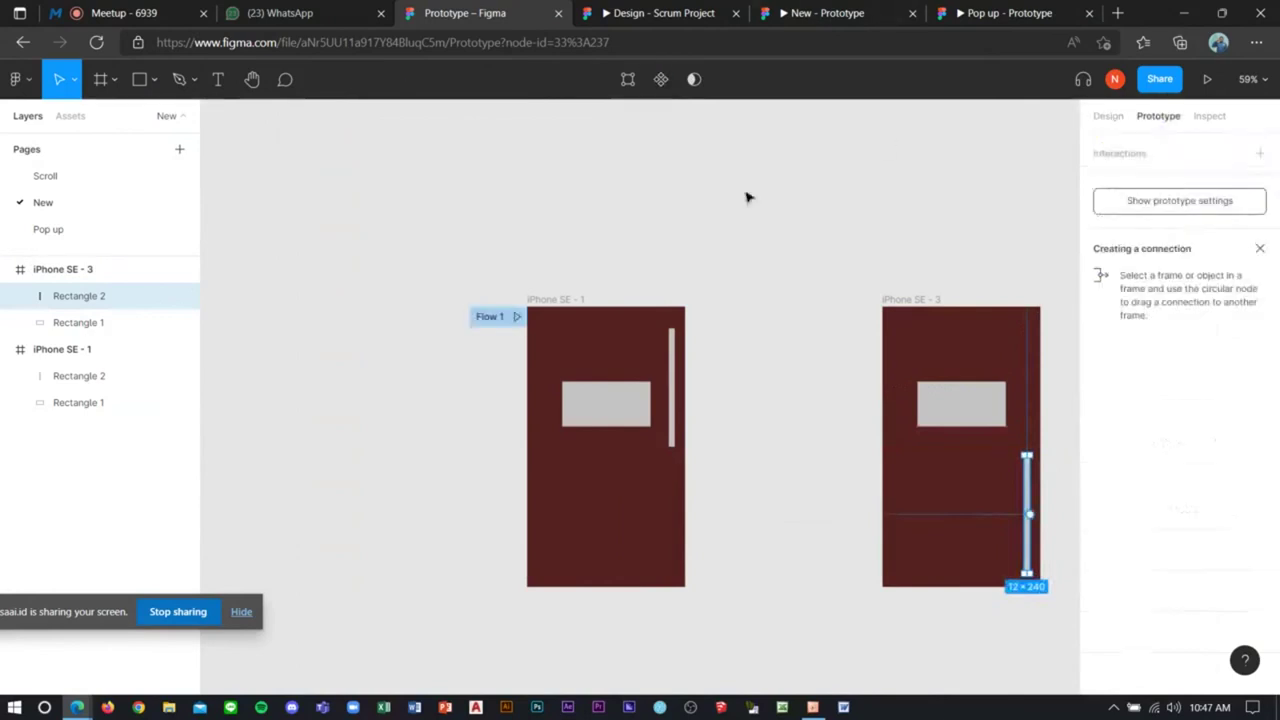
{"action": "left_click", "coordinate": [670, 383]}
{"action": "left_click", "coordinate": [1138, 179]}
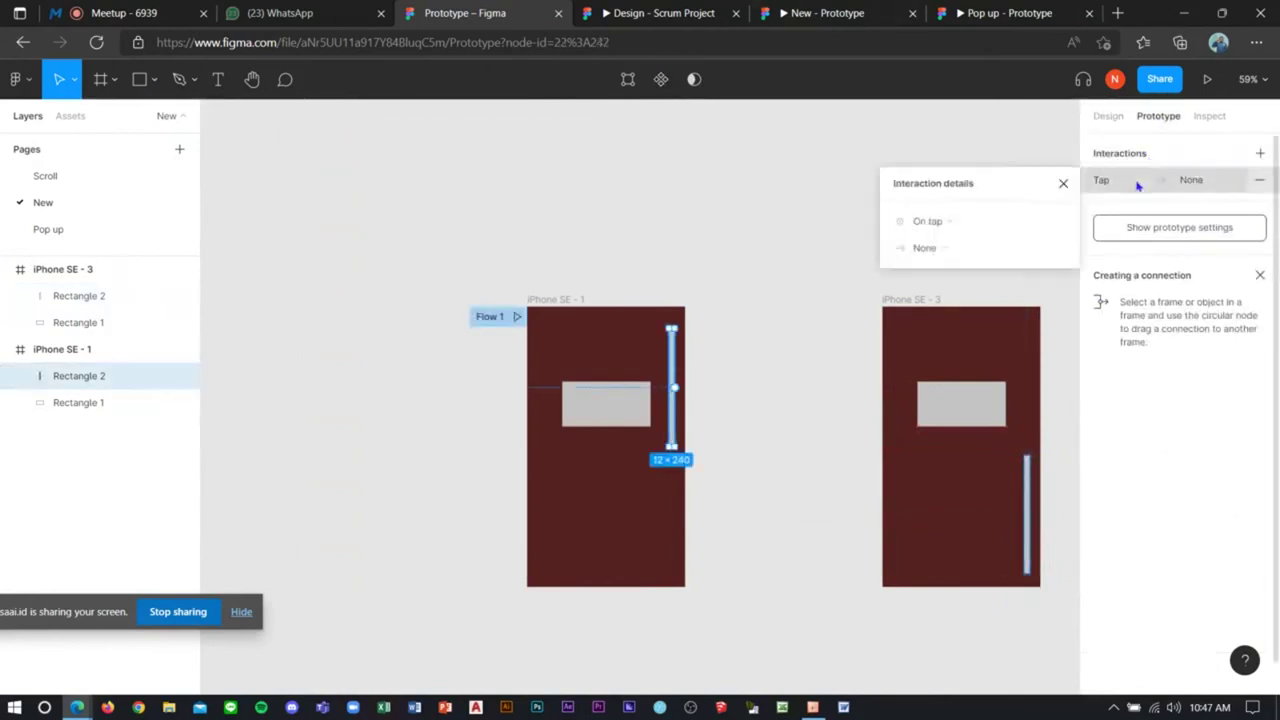
{"action": "left_click", "coordinate": [954, 220]}
{"action": "left_click", "coordinate": [932, 241]}
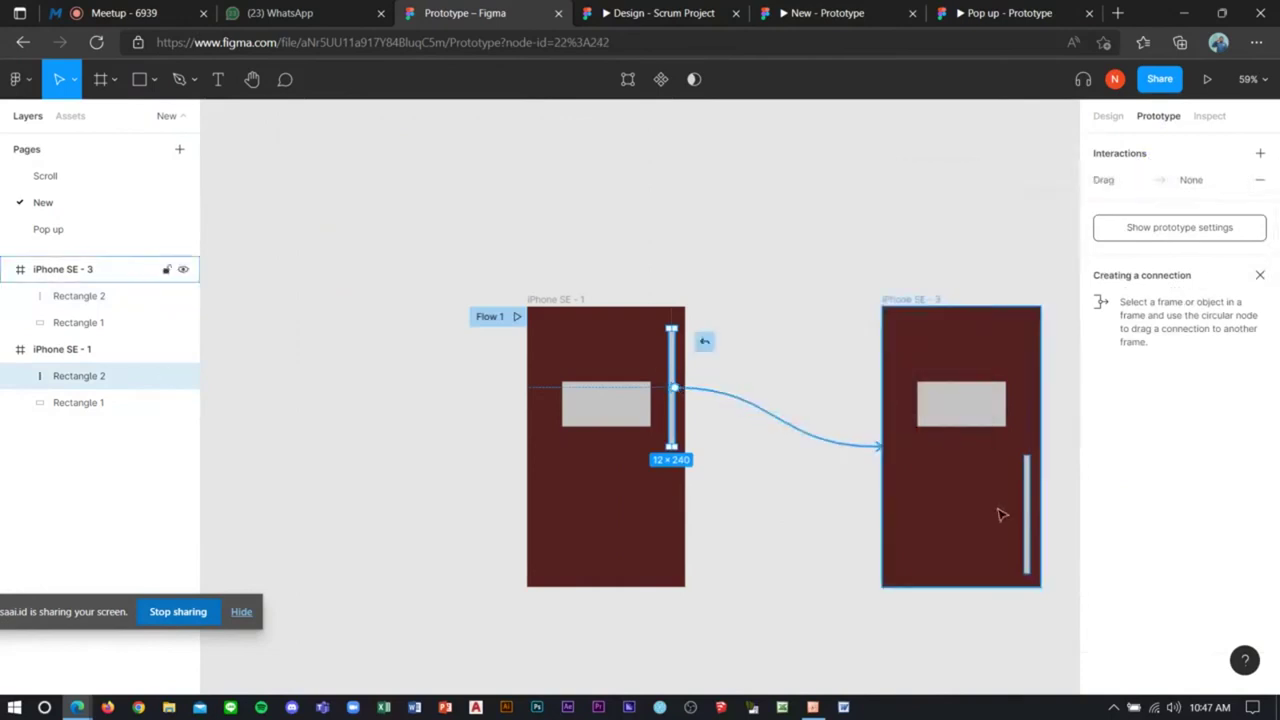
{"action": "left_click_drag", "start_coordinate": [675, 388], "coordinate": [1000, 510]}
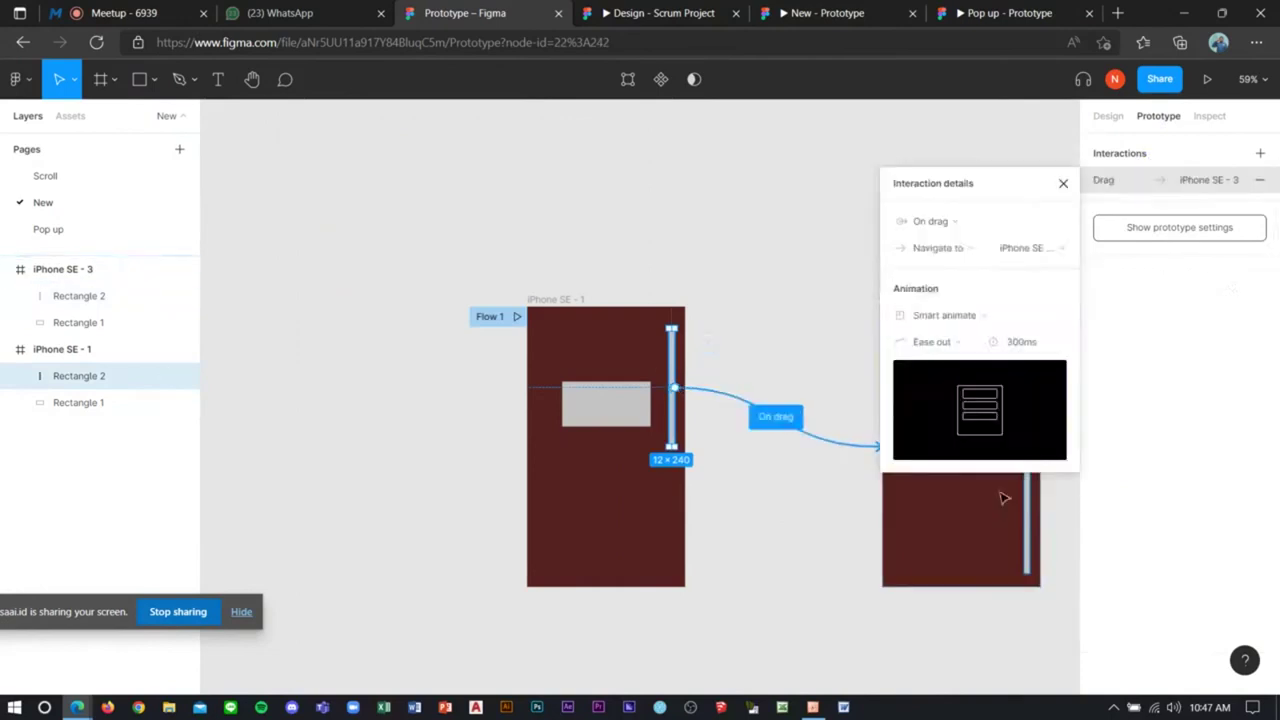
{"action": "left_click", "coordinate": [814, 250]}
{"action": "left_click", "coordinate": [1207, 79]}
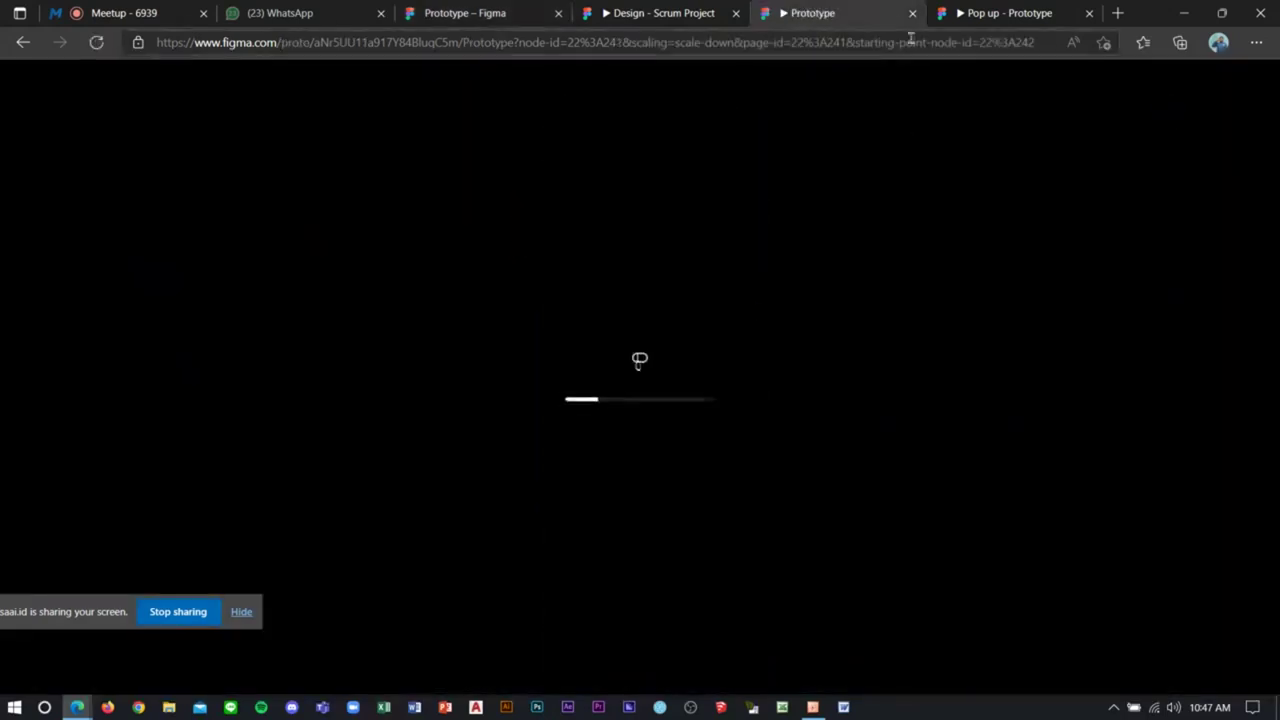
Step: Drag the bar in the new prototype preview to test Smart Animate, then return to the Meetup tab
{"action": "left_click", "coordinate": [675, 20]}
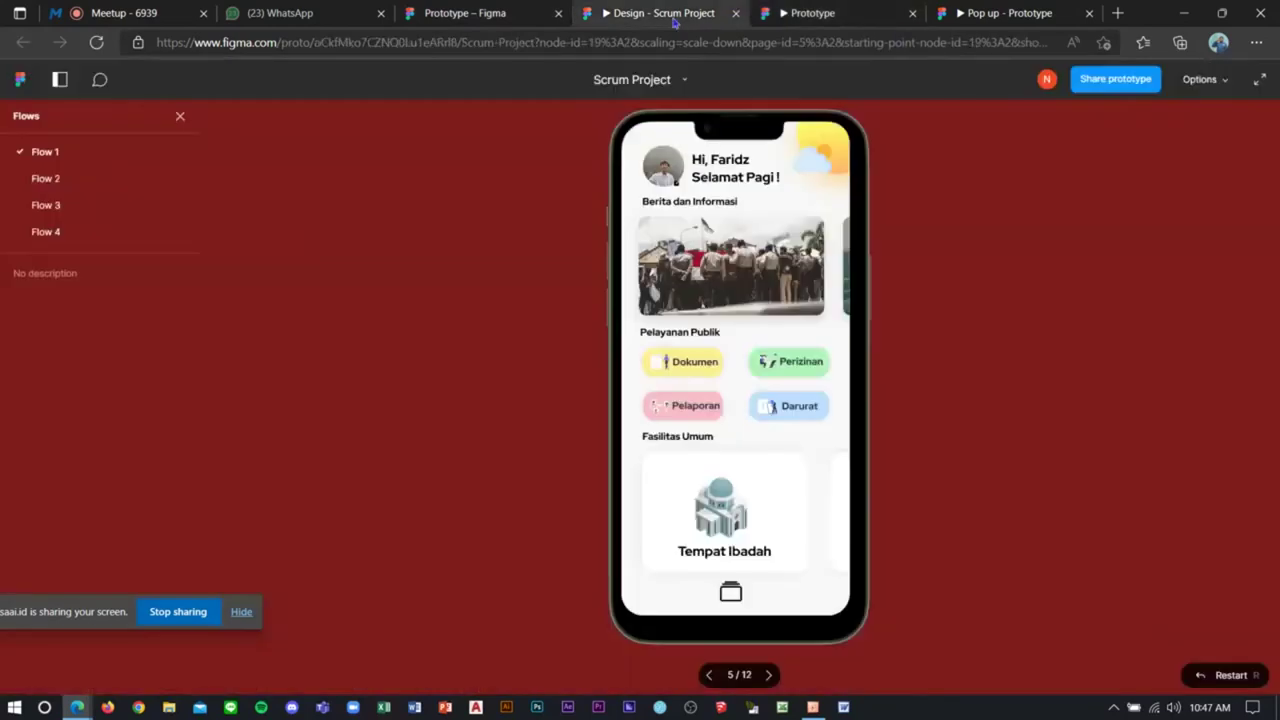
{"action": "left_click", "coordinate": [812, 13]}
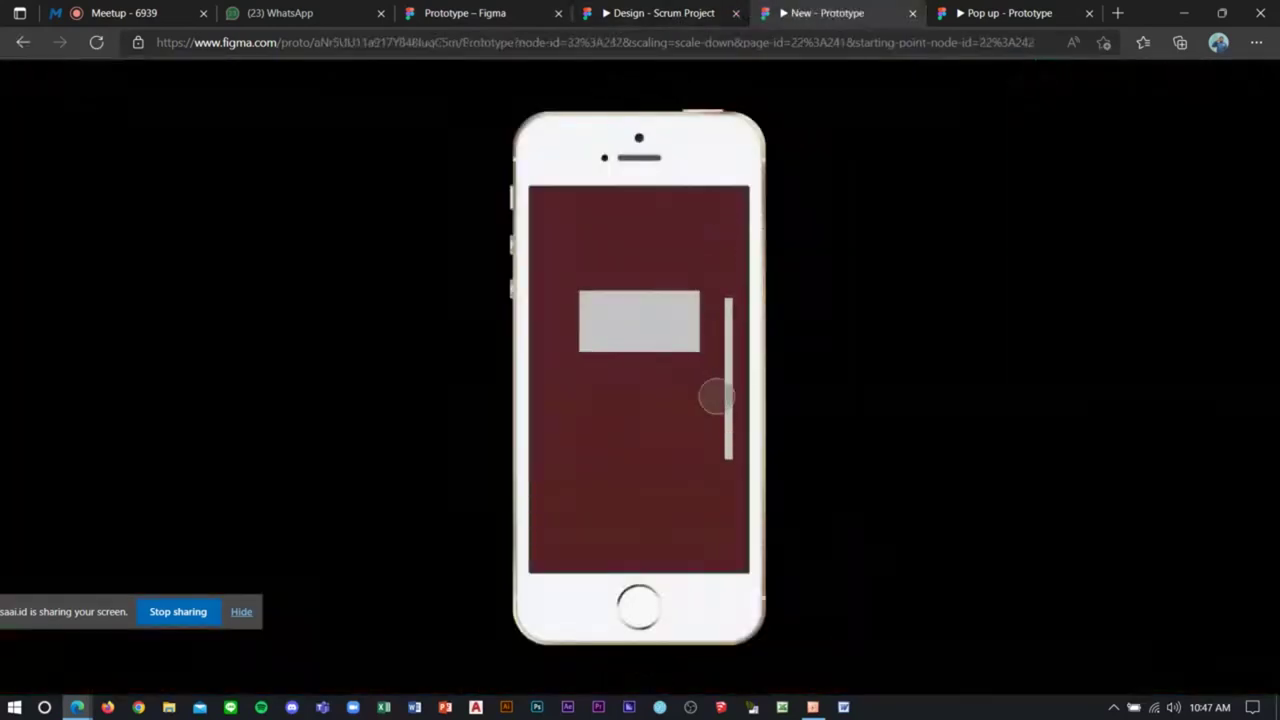
{"action": "mouse_move", "coordinate": [748, 463]}
{"action": "left_mouse_down"}
{"action": "mouse_move", "coordinate": [737, 206]}
{"action": "mouse_move", "coordinate": [743, 509]}
{"action": "mouse_move", "coordinate": [745, 277]}
{"action": "mouse_move", "coordinate": [729, 500]}
{"action": "mouse_move", "coordinate": [751, 271]}
{"action": "mouse_move", "coordinate": [766, 294]}
{"action": "mouse_move", "coordinate": [740, 322]}
{"action": "mouse_move", "coordinate": [737, 254]}
{"action": "mouse_move", "coordinate": [726, 537]}
{"action": "mouse_move", "coordinate": [726, 360]}
{"action": "mouse_move", "coordinate": [731, 440]}
{"action": "left_mouse_up"}
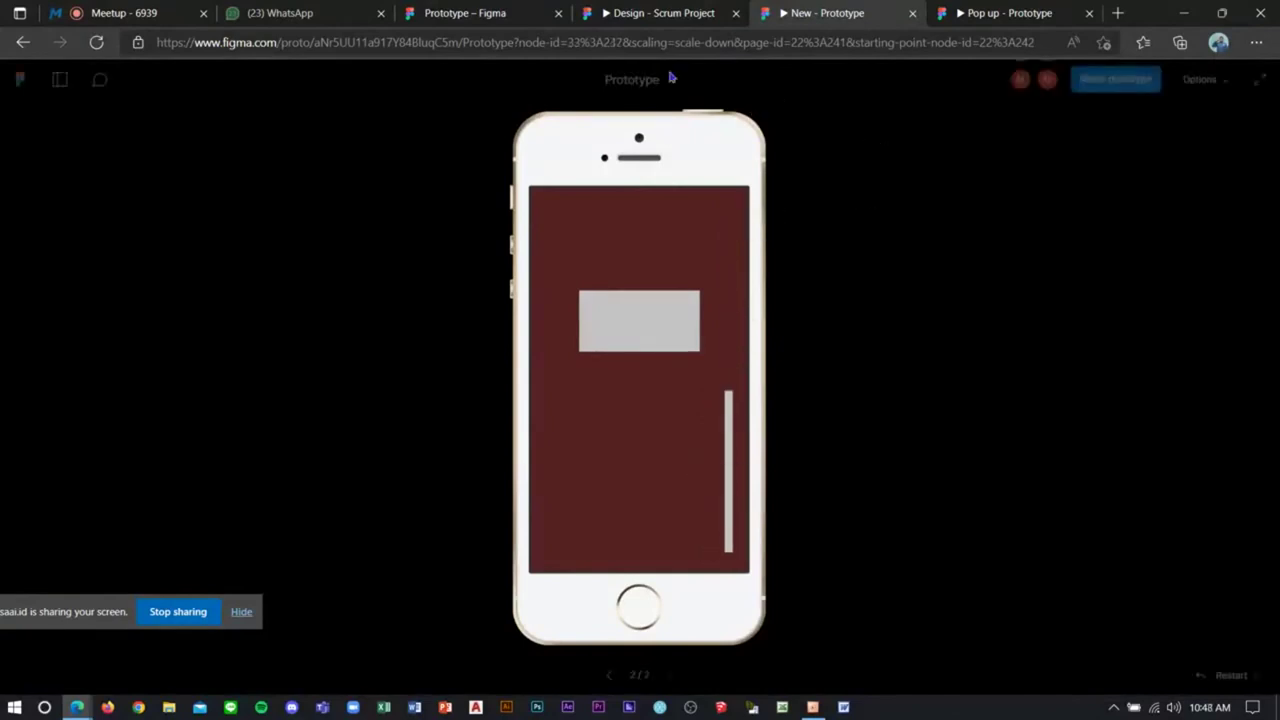
{"action": "mouse_move", "coordinate": [640, 80]}
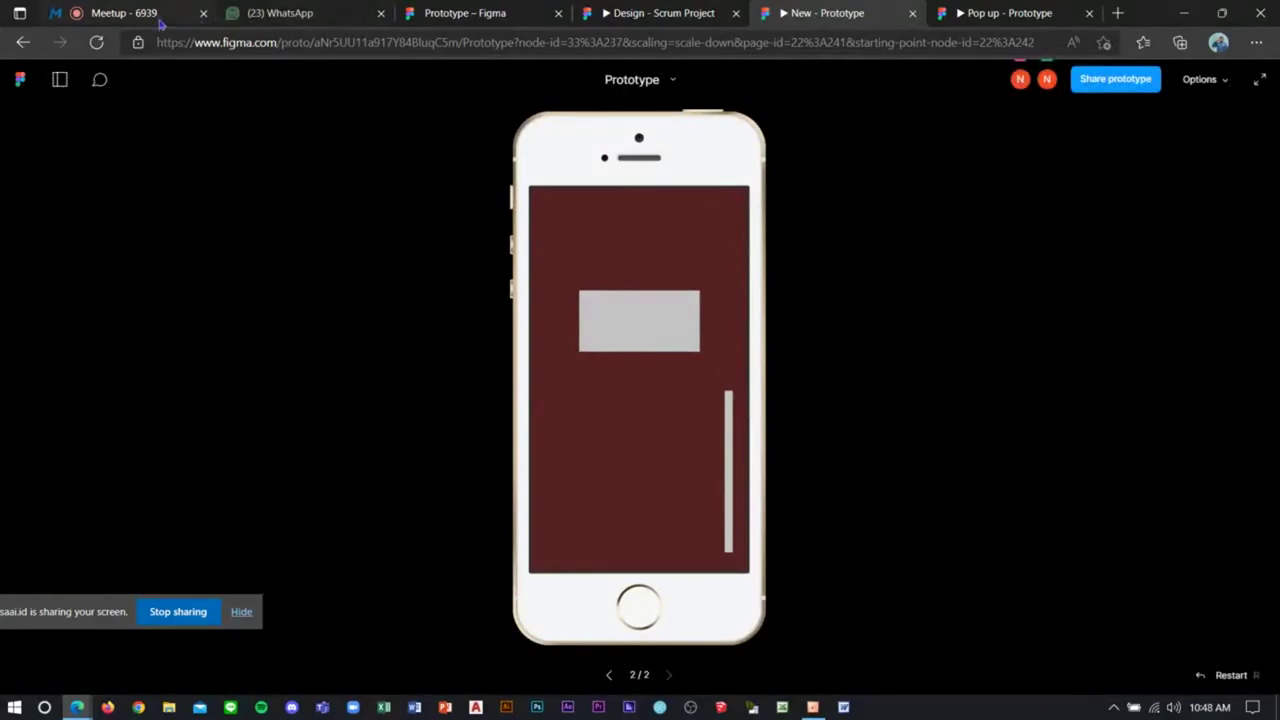
{"action": "left_click", "coordinate": [160, 24]}
{"action": "scroll", "coordinate": [65, 450], "scroll_direction": "down", "scroll_amount": 1}
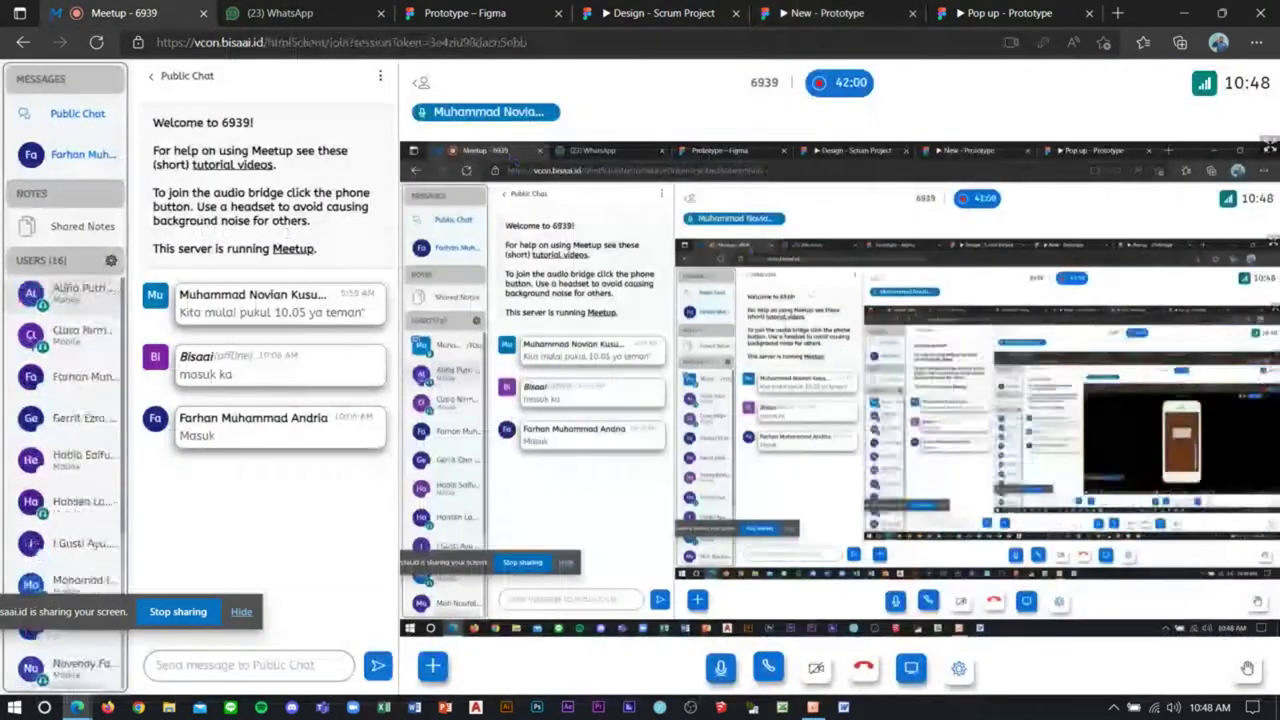
{"action": "scroll", "coordinate": [65, 450], "scroll_direction": "down", "scroll_amount": 2}
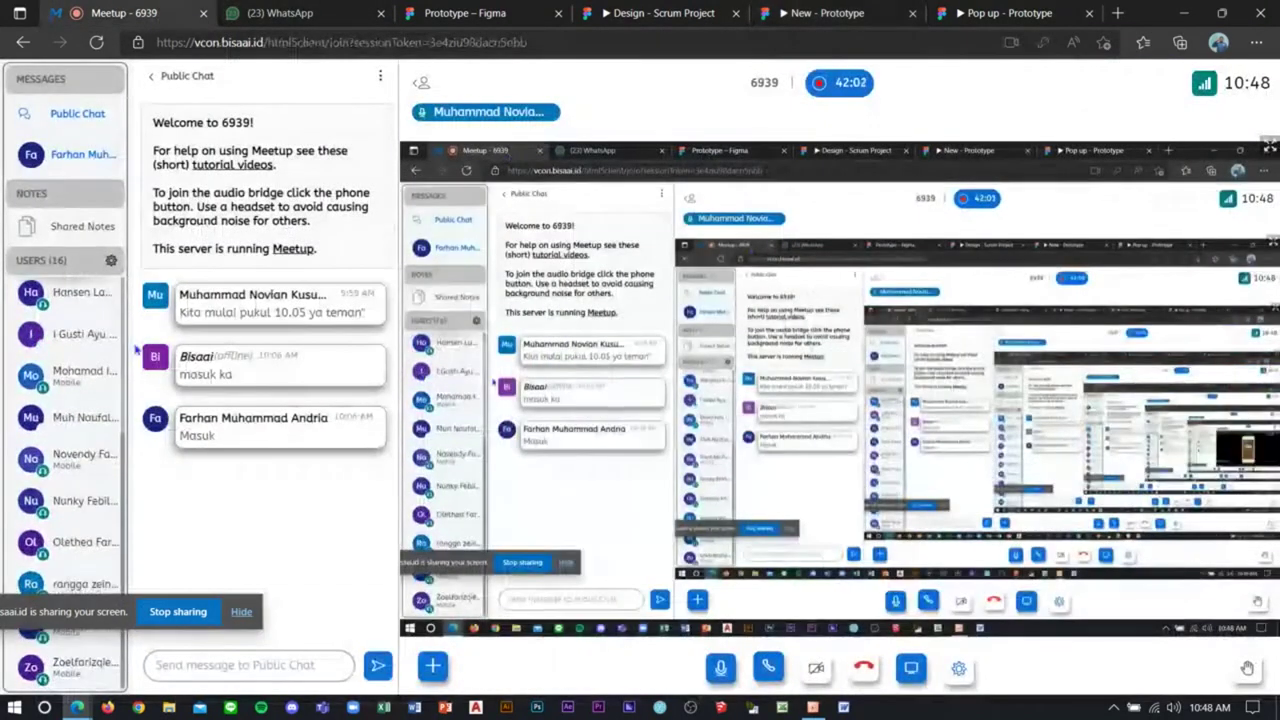
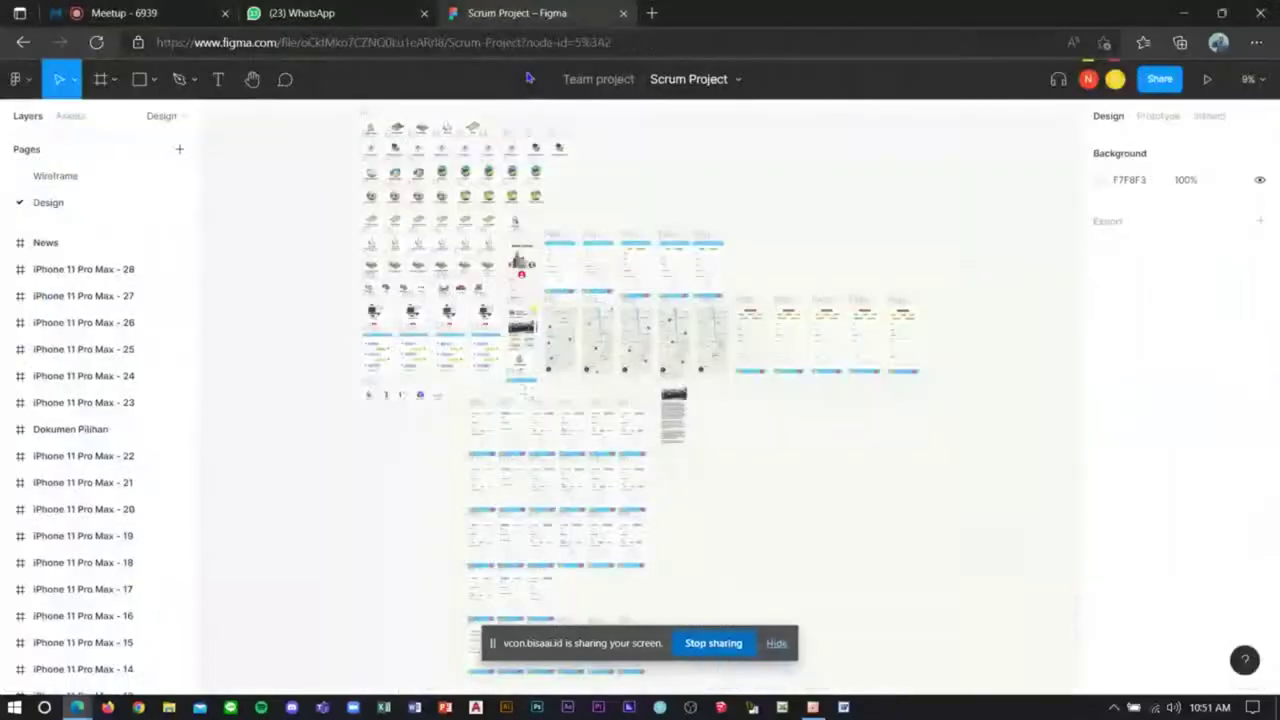
Step: Review the Scrum Project file's sharing and invite access settings without changing them
{"action": "left_click", "coordinate": [1166, 89]}
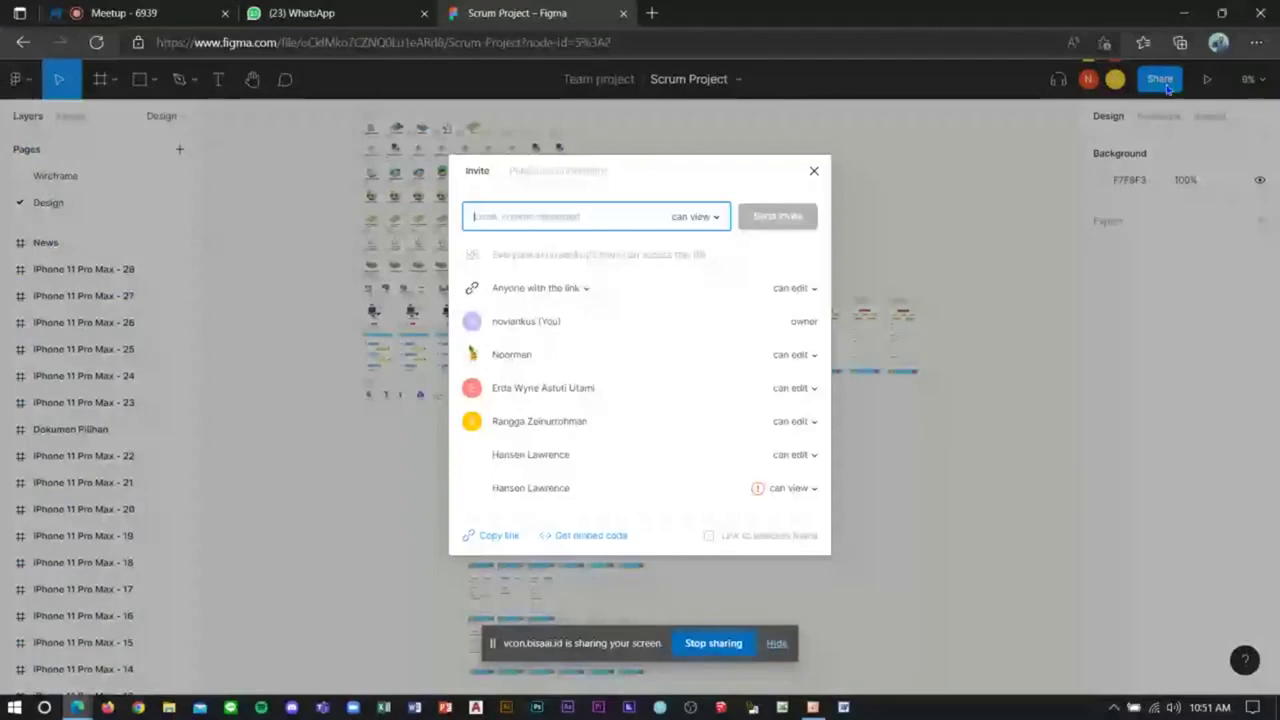
{"action": "left_click", "coordinate": [695, 216]}
{"action": "left_click", "coordinate": [783, 187]}
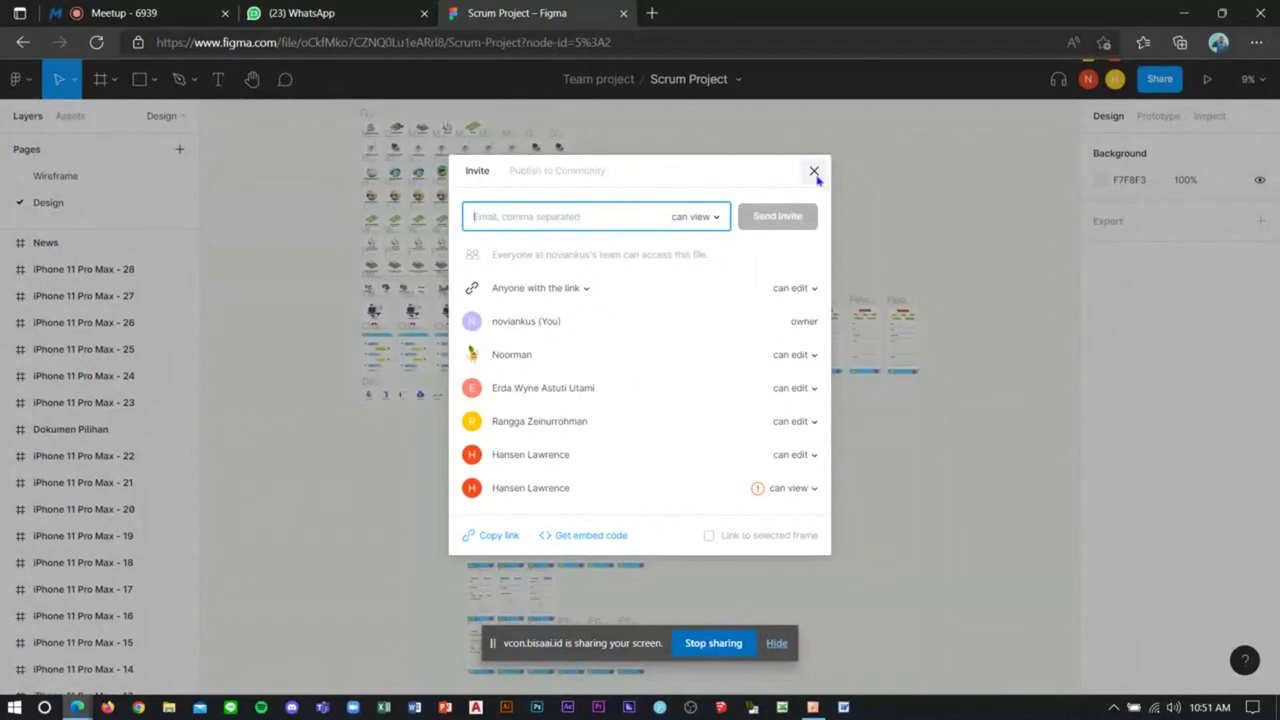
{"action": "left_click", "coordinate": [814, 171]}
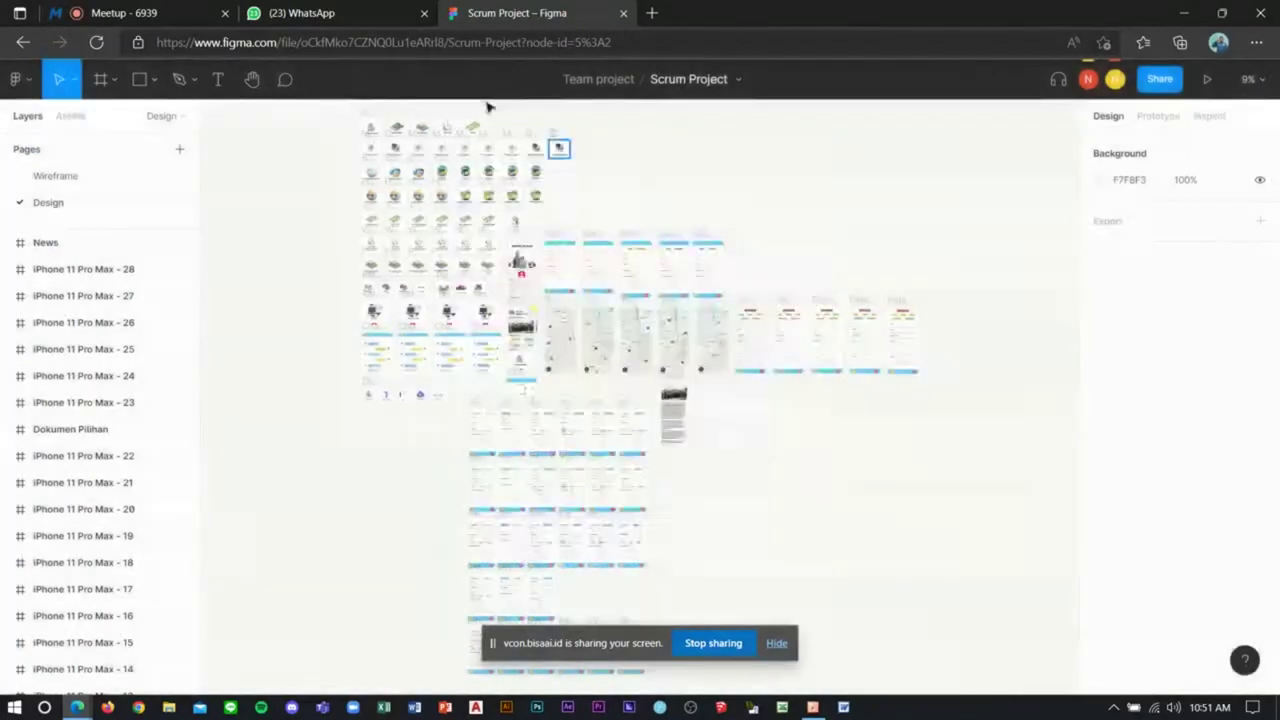
{"action": "left_click", "coordinate": [180, 15]}
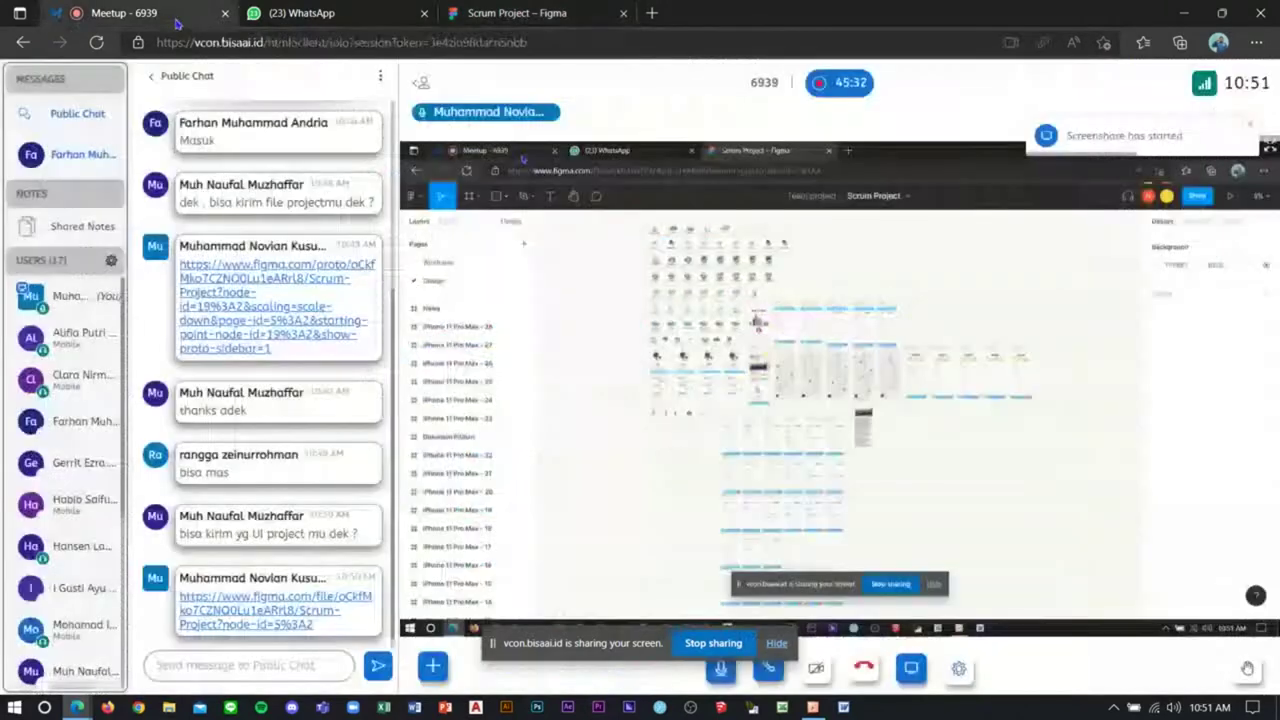
{"action": "left_click", "coordinate": [515, 13]}
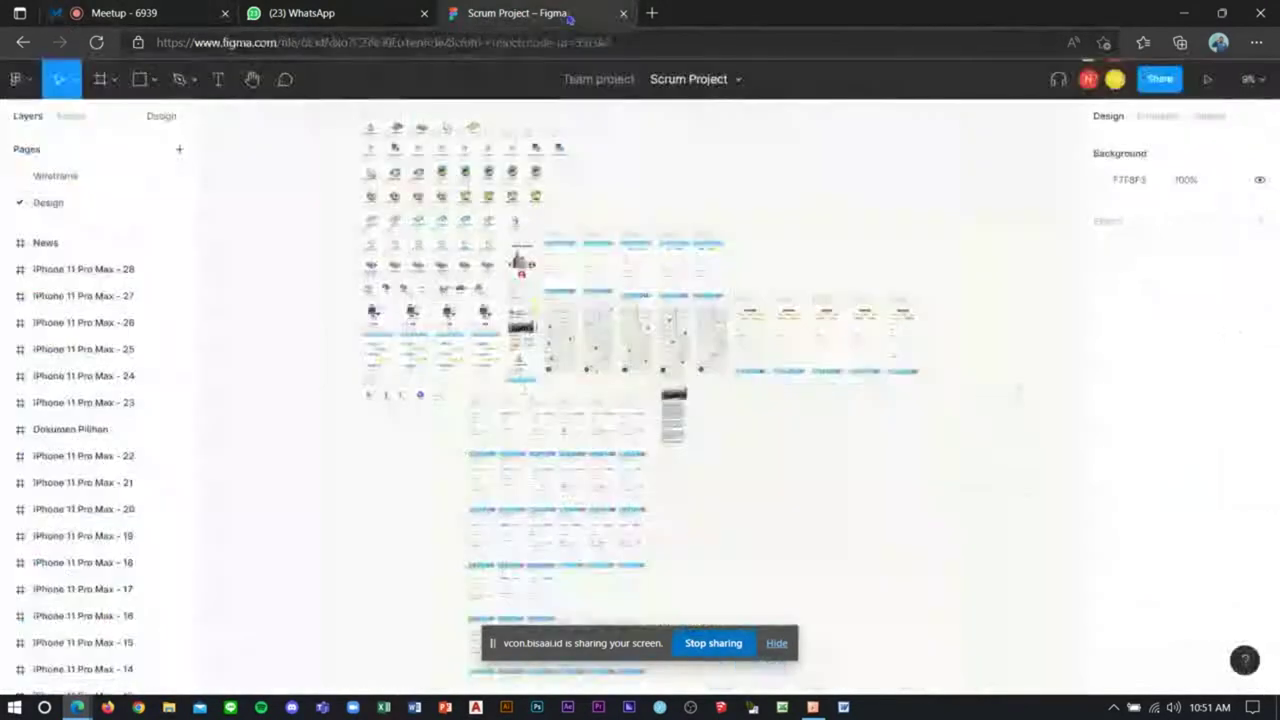
Step: Present the design as a prototype, try its share settings and news article screen
{"action": "left_click", "coordinate": [1205, 80]}
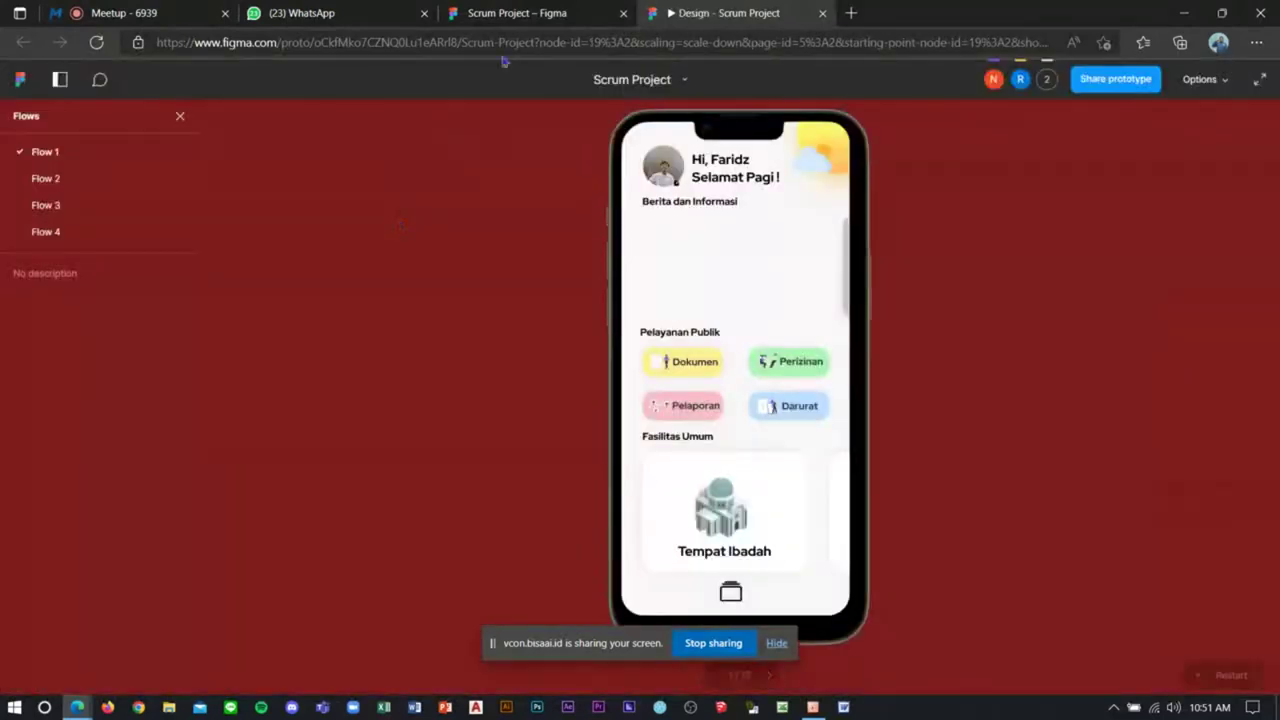
{"action": "key", "text": "ctrl+shift+Tab"}
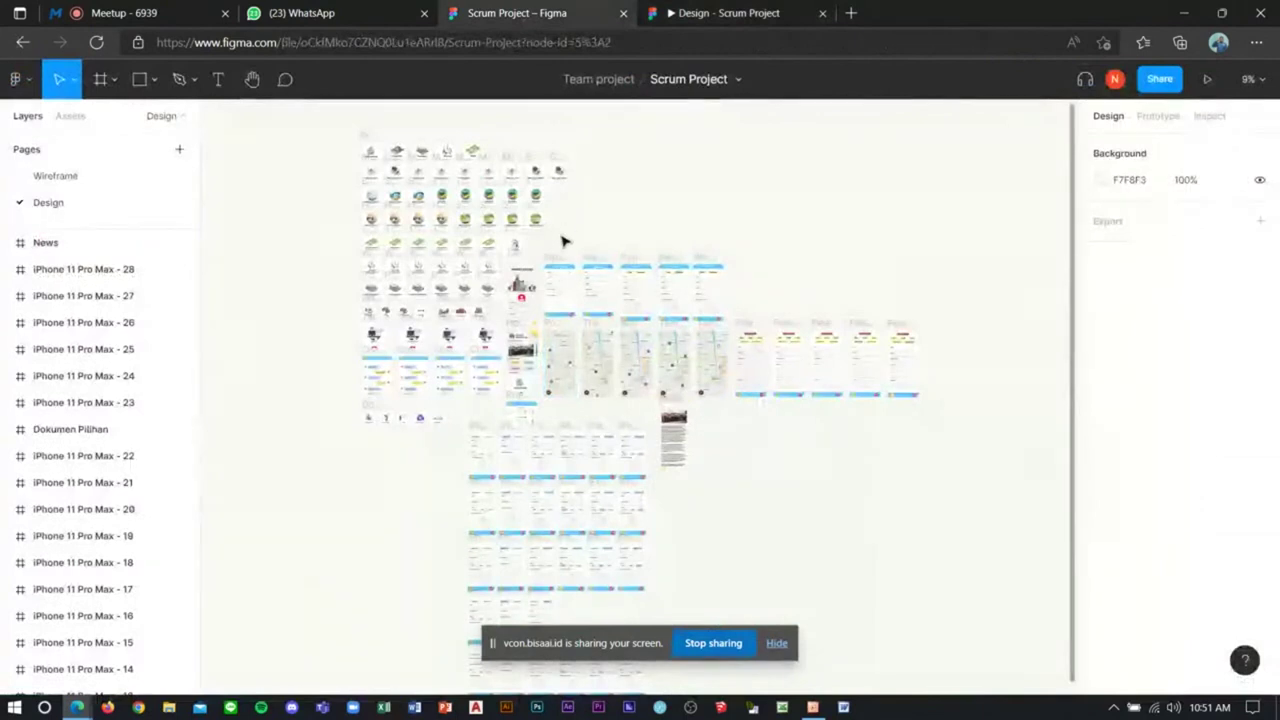
{"action": "left_click", "coordinate": [692, 12]}
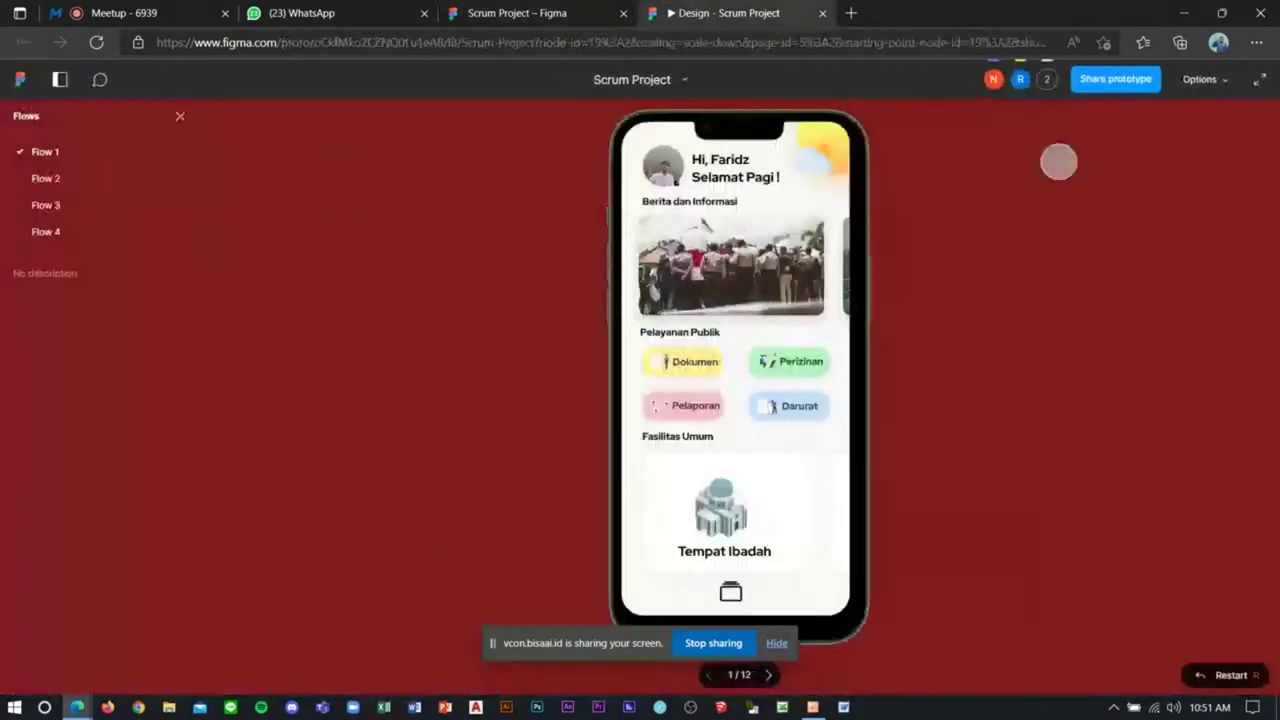
{"action": "left_click", "coordinate": [1115, 80]}
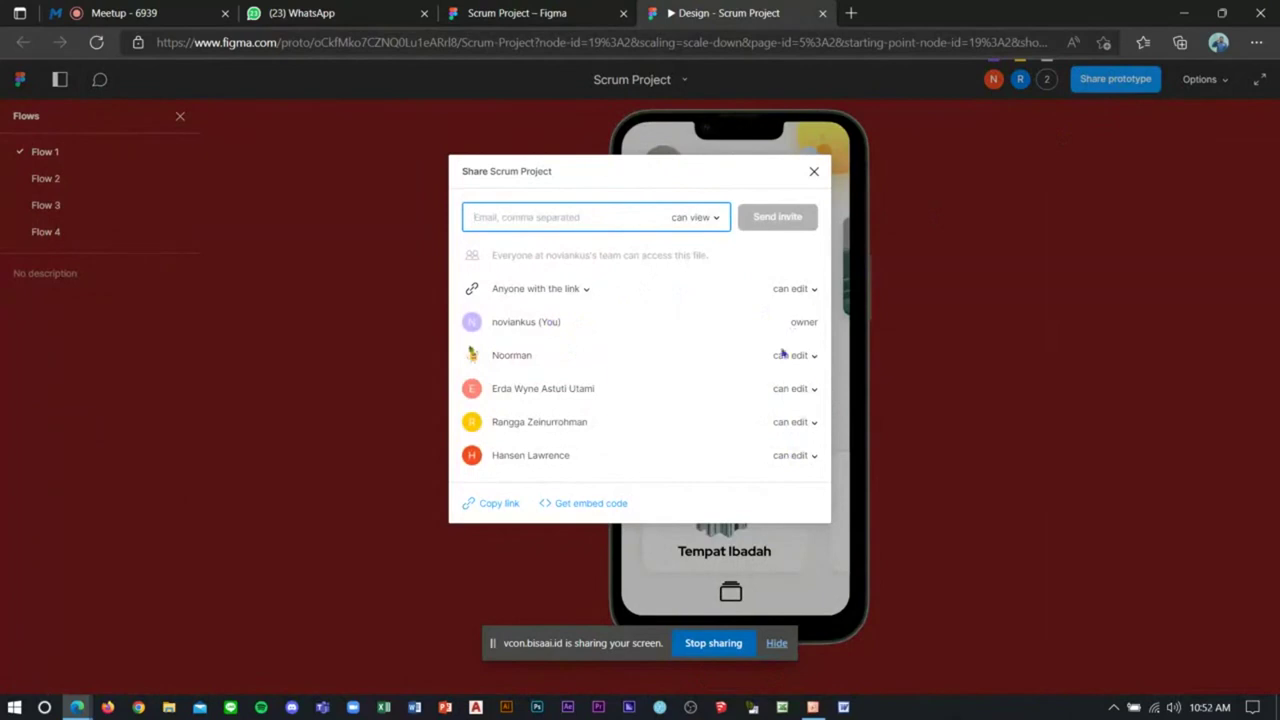
{"action": "left_click", "coordinate": [813, 172]}
{"action": "left_click", "coordinate": [752, 284]}
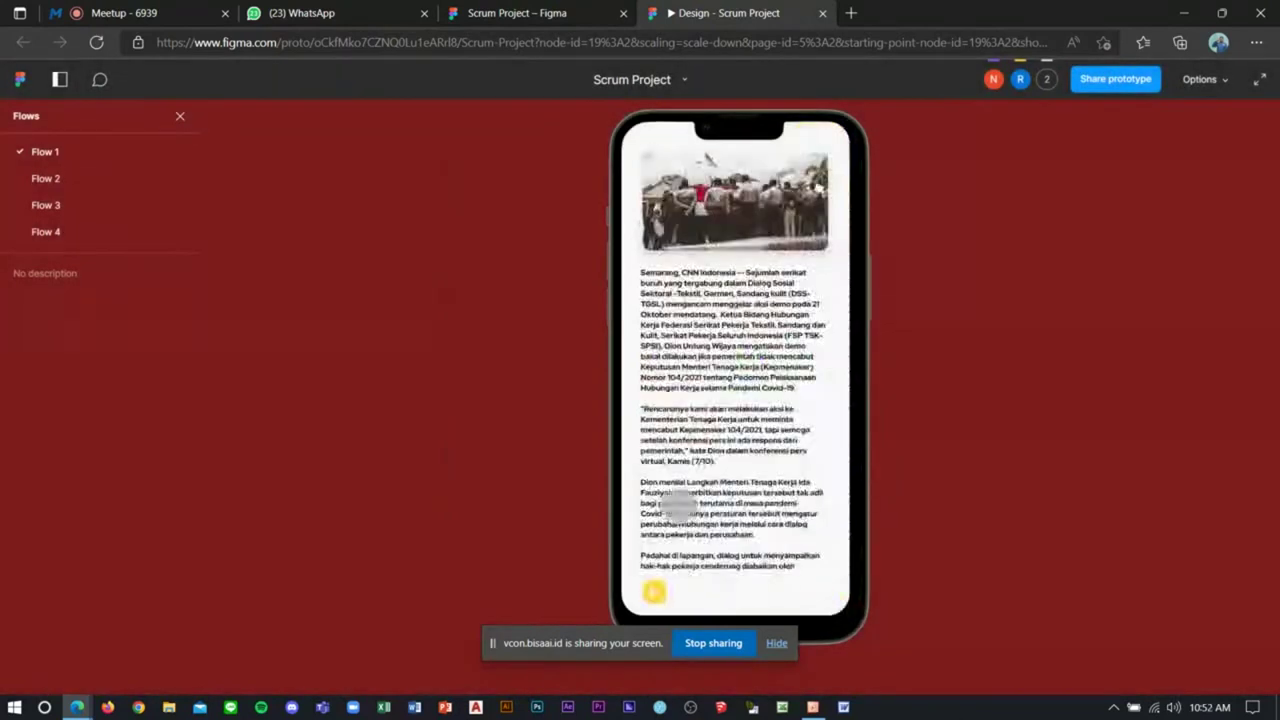
{"action": "left_click", "coordinate": [651, 588]}
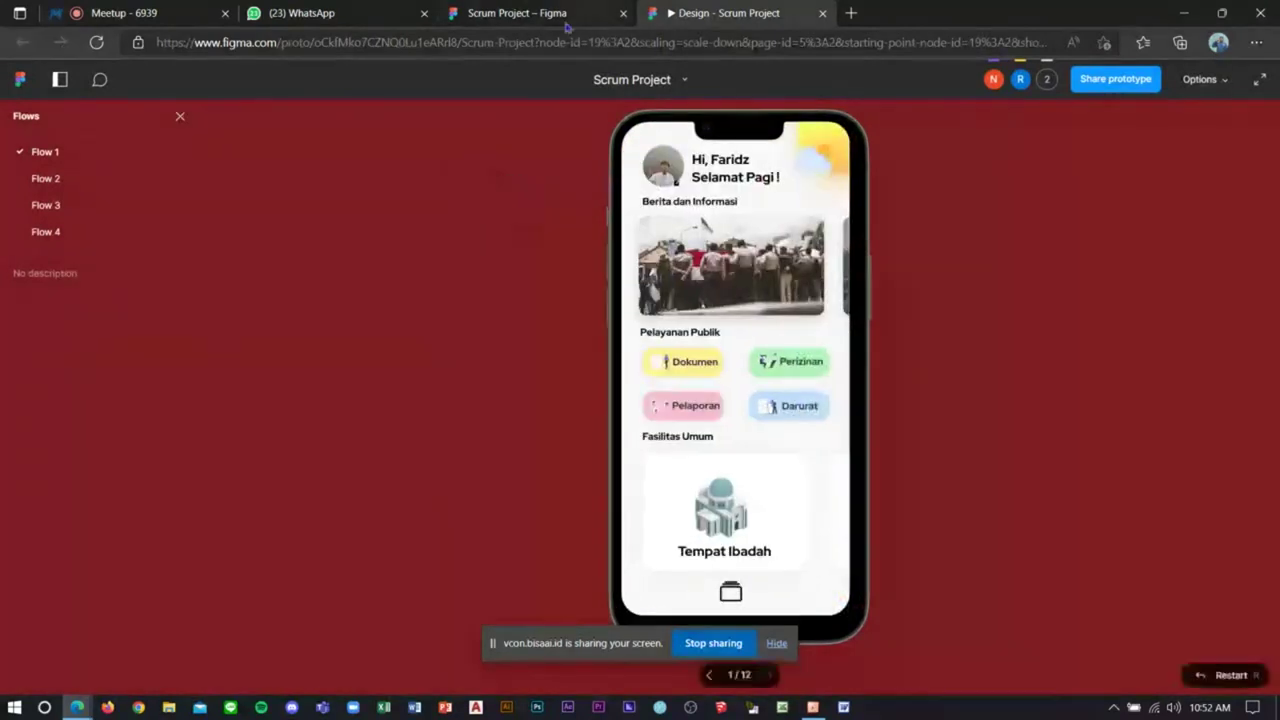
{"action": "left_click", "coordinate": [500, 13]}
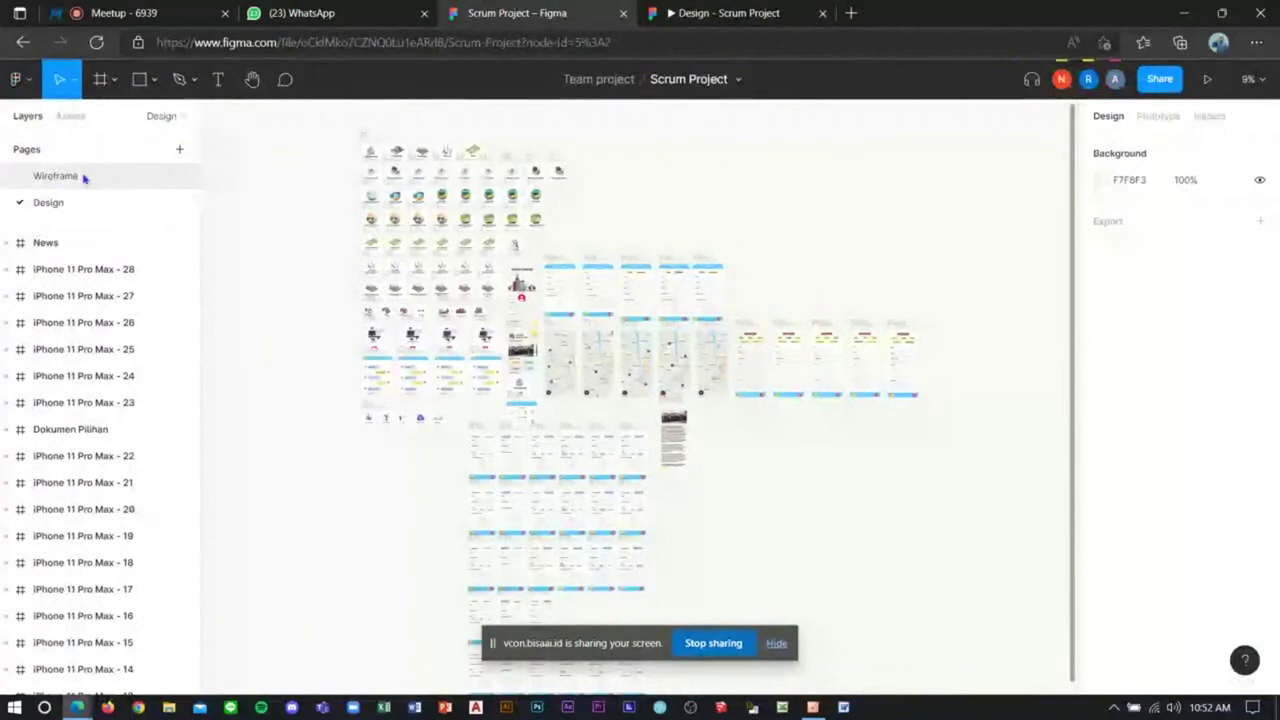
Step: Go back to files and reopen Scrum Project from the other team's project list
{"action": "left_click", "coordinate": [20, 79]}
{"action": "left_click", "coordinate": [60, 121]}
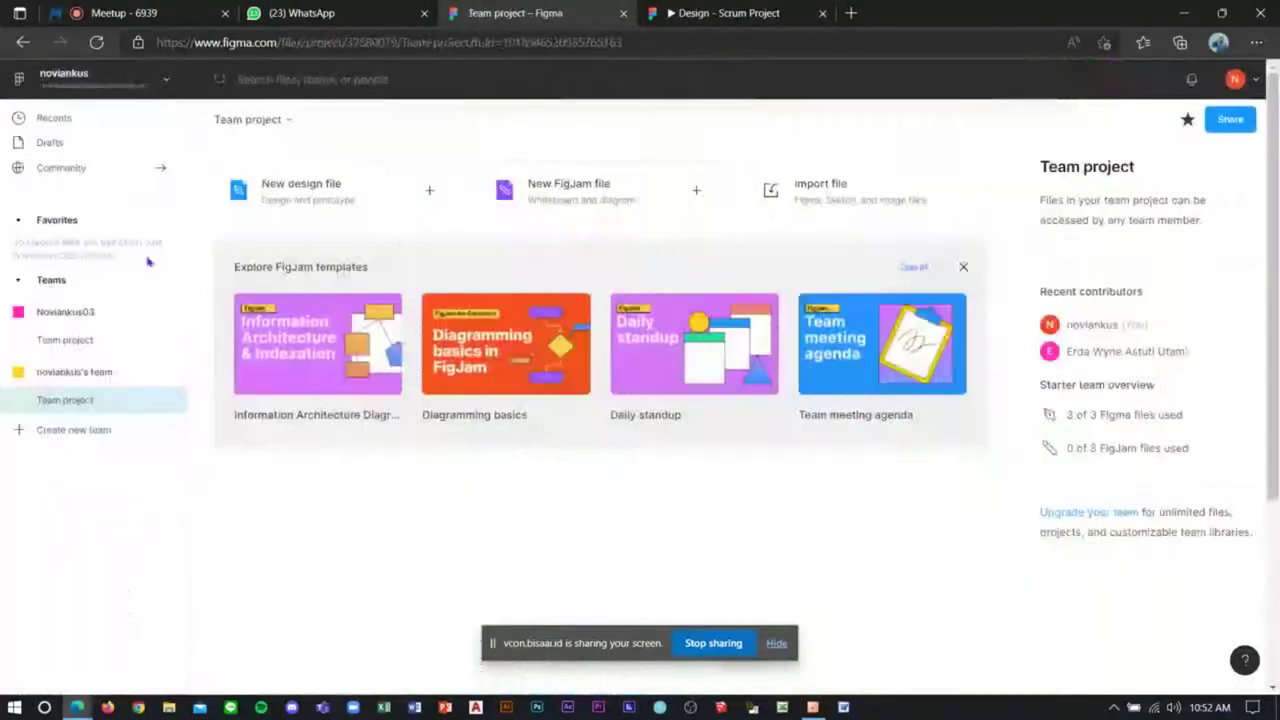
{"action": "scroll", "coordinate": [85, 340], "scroll_direction": "down", "scroll_amount": 2}
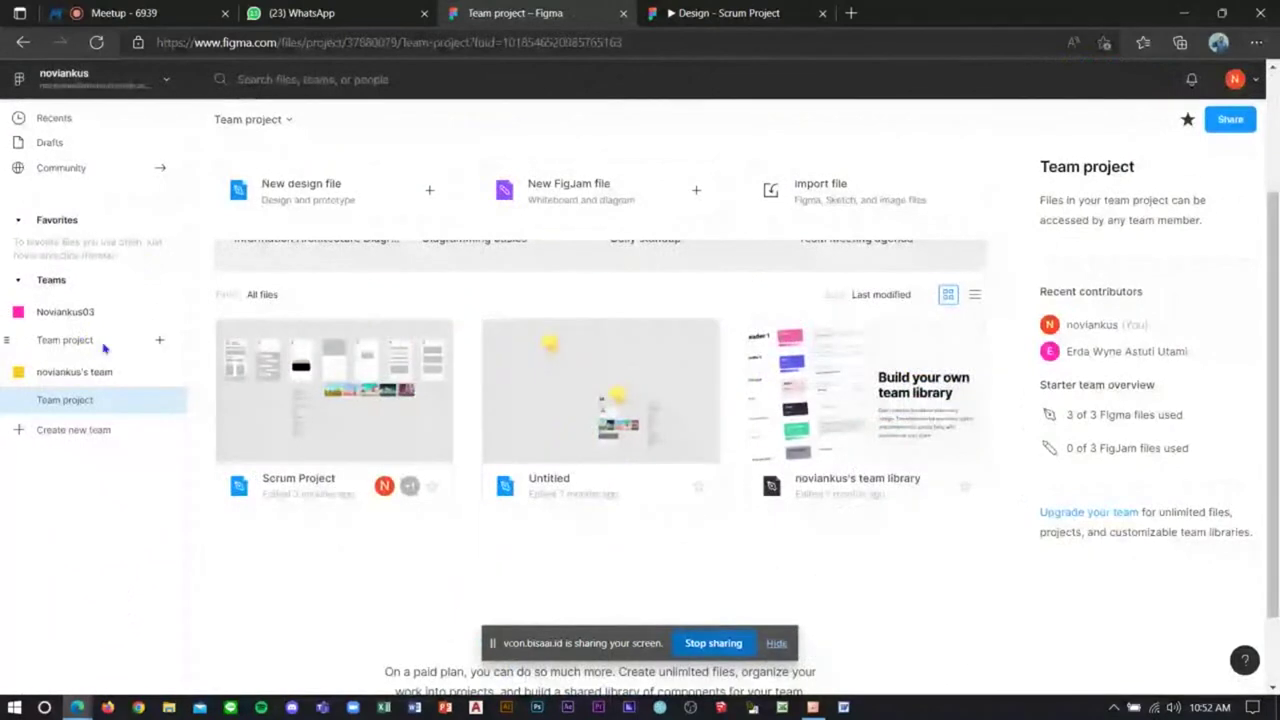
{"action": "left_click", "coordinate": [104, 347]}
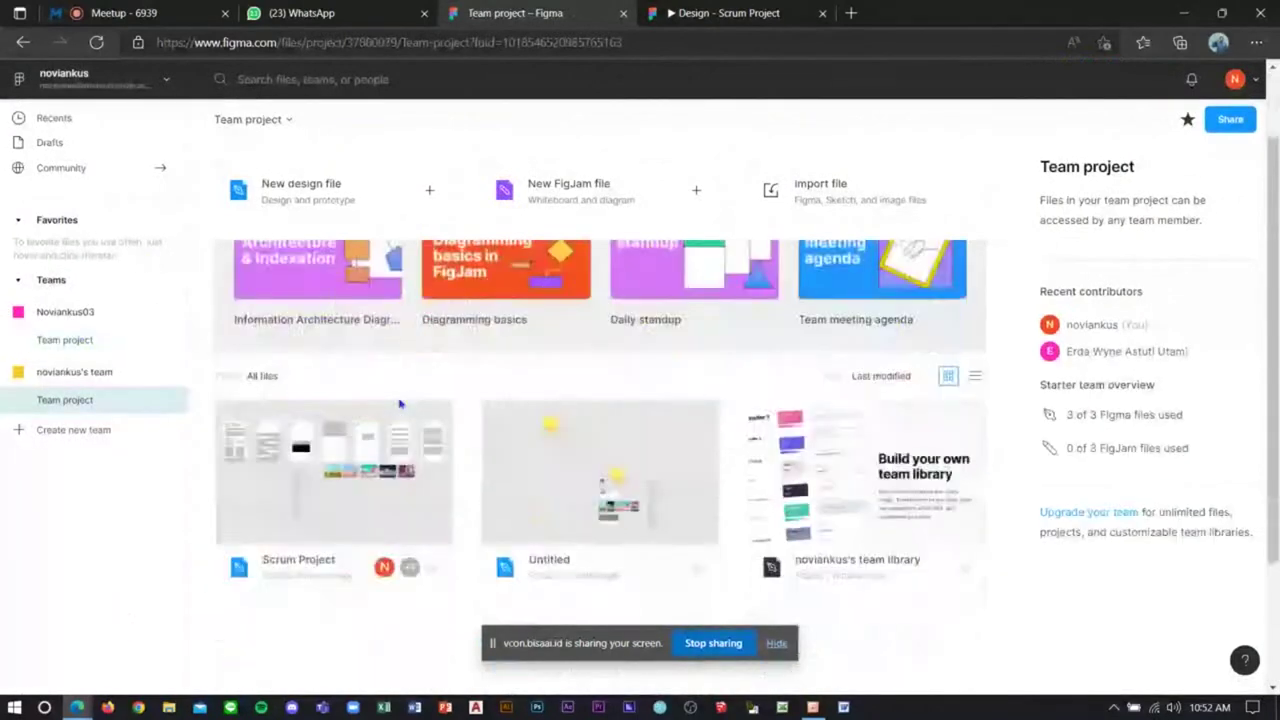
{"action": "scroll", "coordinate": [520, 370], "scroll_direction": "down", "scroll_amount": 3}
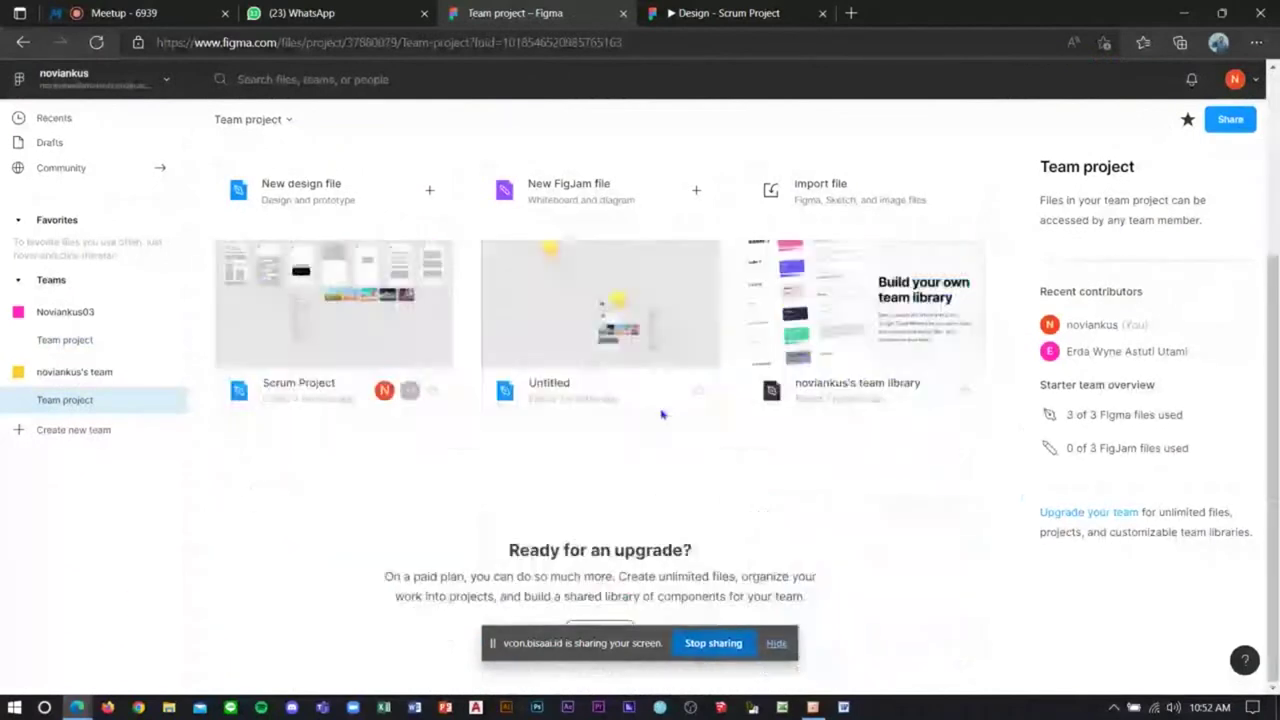
{"action": "scroll", "coordinate": [630, 385], "scroll_direction": "up", "scroll_amount": 1}
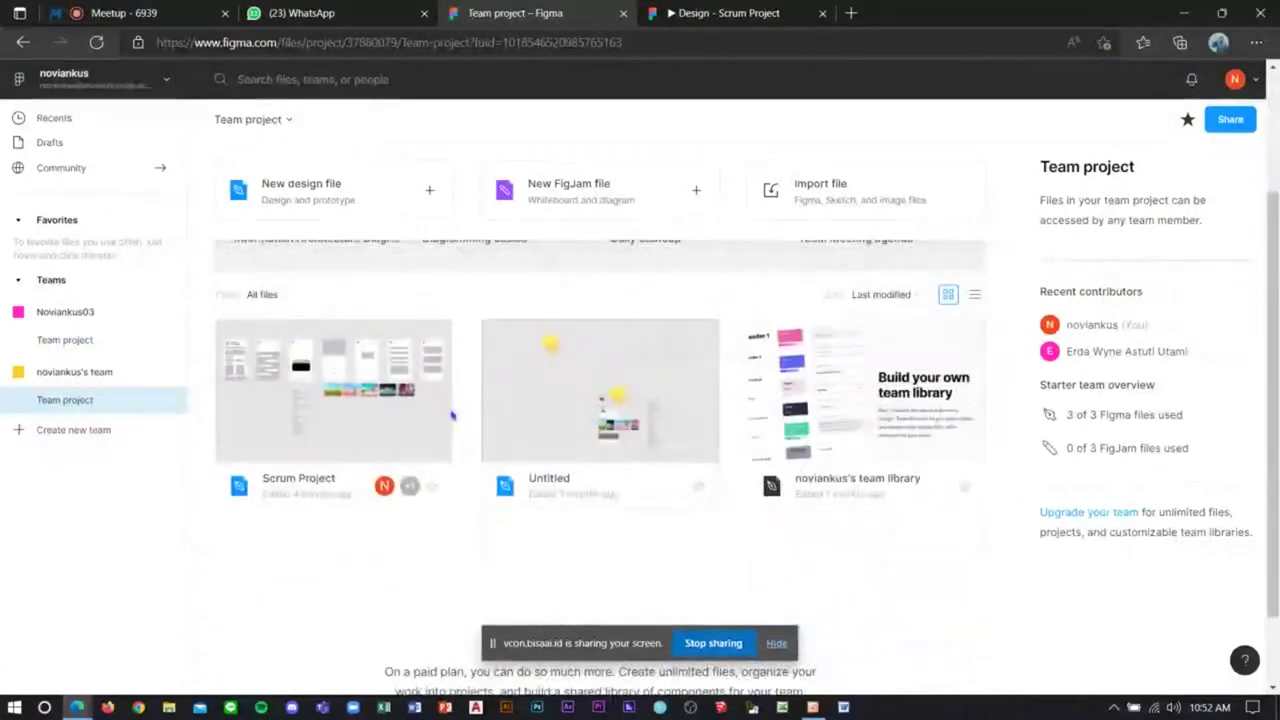
{"action": "double_click", "coordinate": [412, 412]}
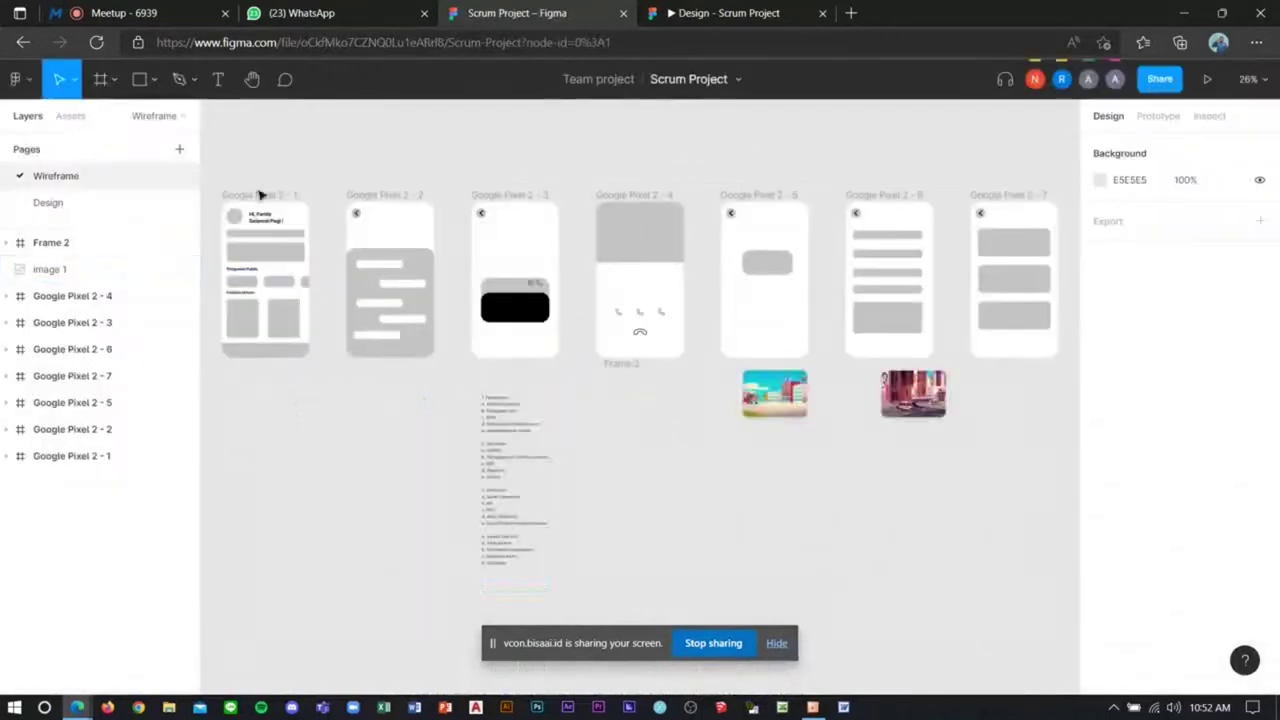
Step: Present the Wireframe page and step forward and back through the screens to the call screen
{"action": "left_click", "coordinate": [1136, 126]}
{"action": "left_click", "coordinate": [1209, 84]}
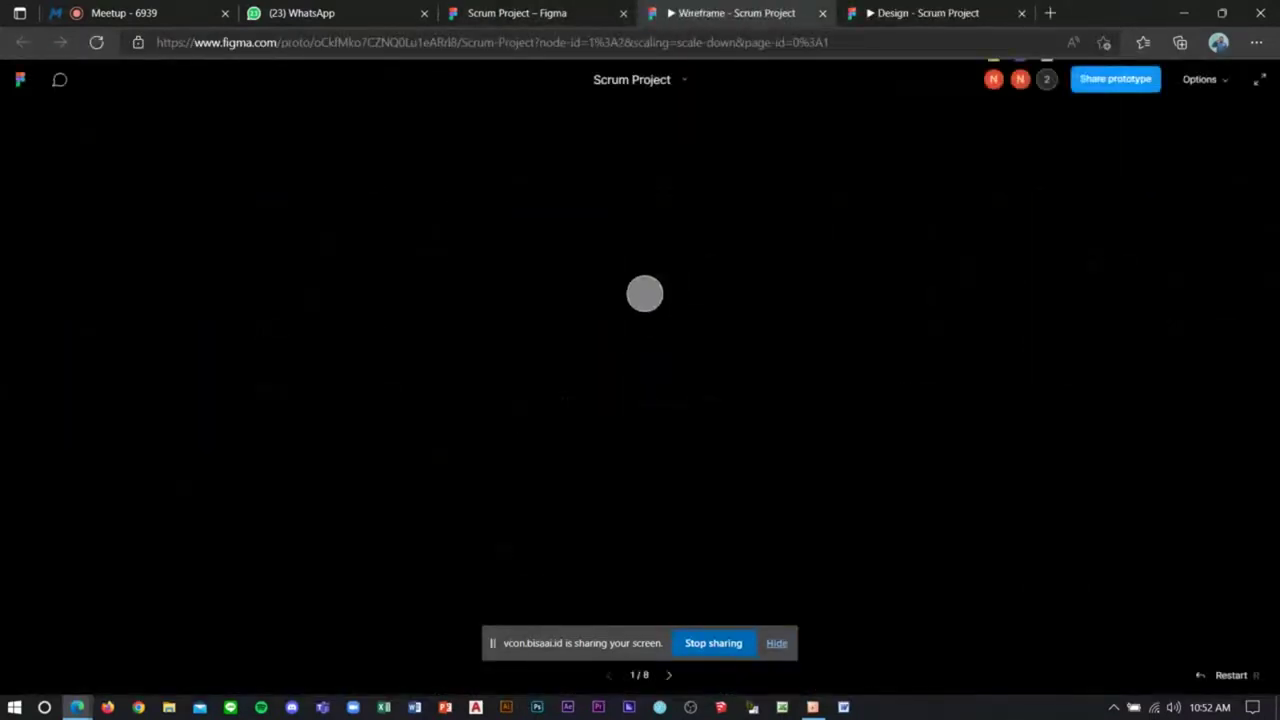
{"action": "left_click", "coordinate": [668, 676]}
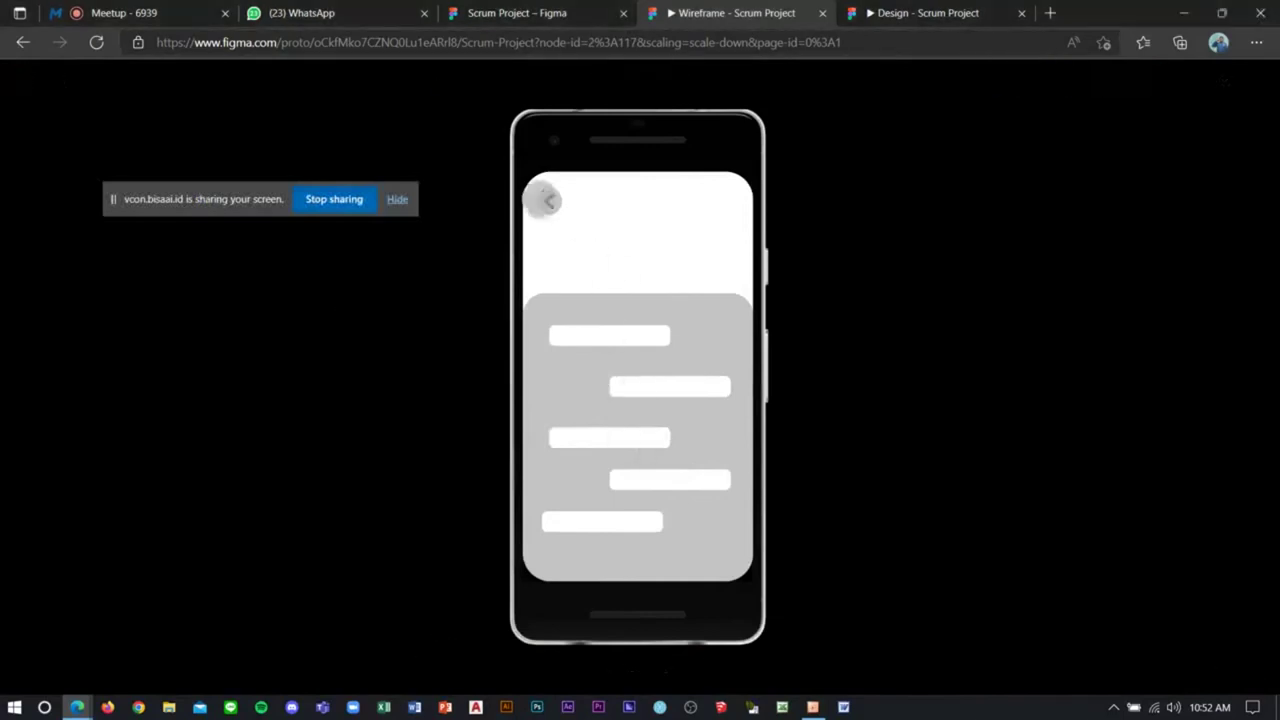
{"action": "left_click", "coordinate": [671, 677]}
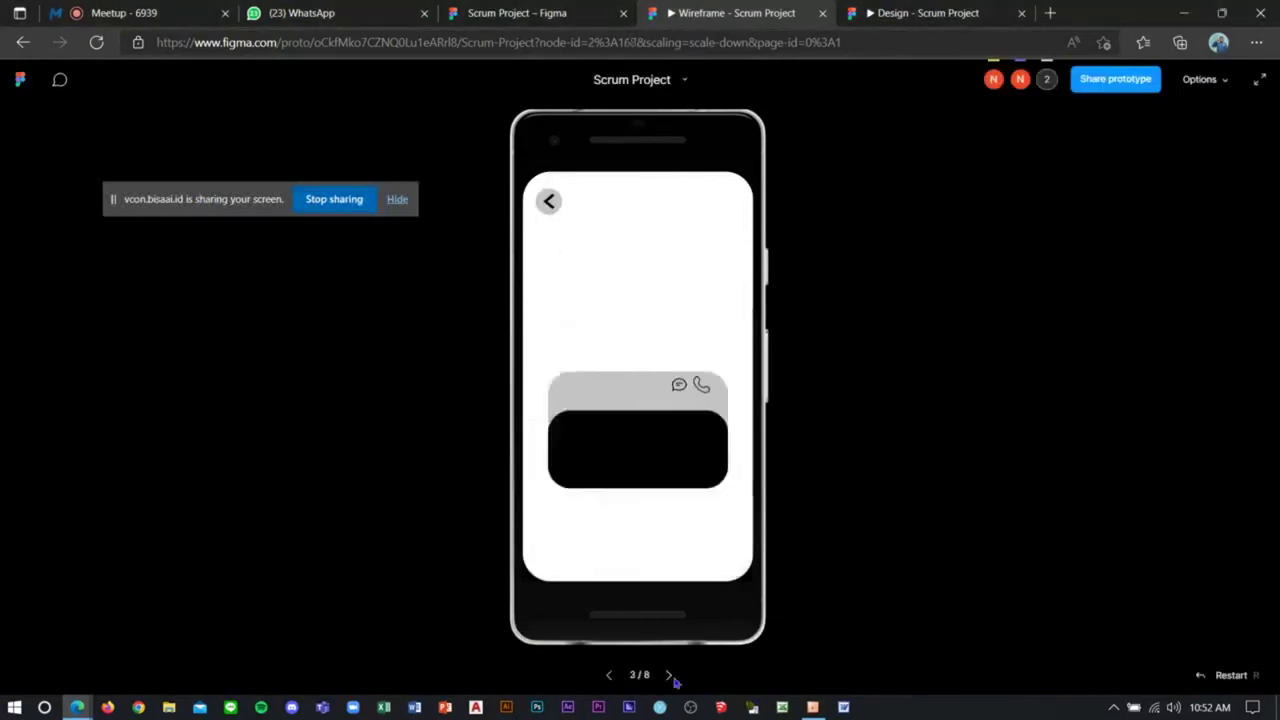
{"action": "left_click", "coordinate": [671, 677]}
{"action": "left_click", "coordinate": [671, 677]}
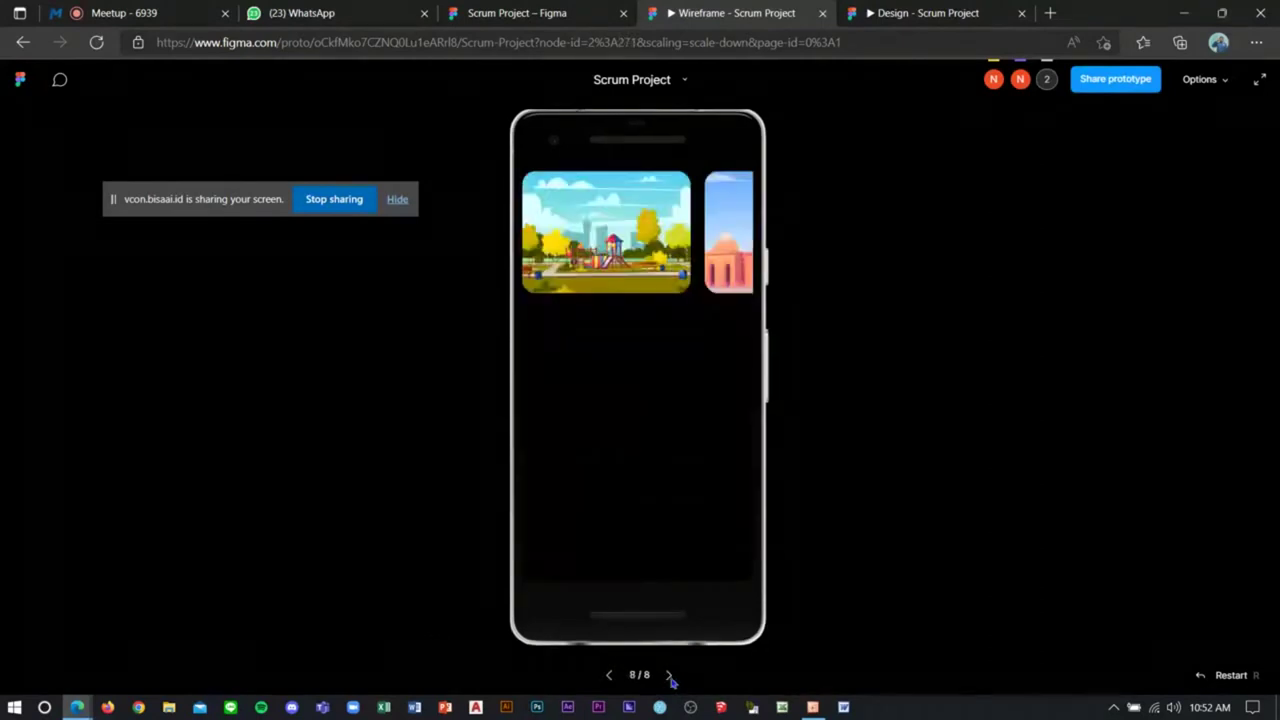
{"action": "left_click", "coordinate": [610, 676]}
{"action": "left_click", "coordinate": [610, 676]}
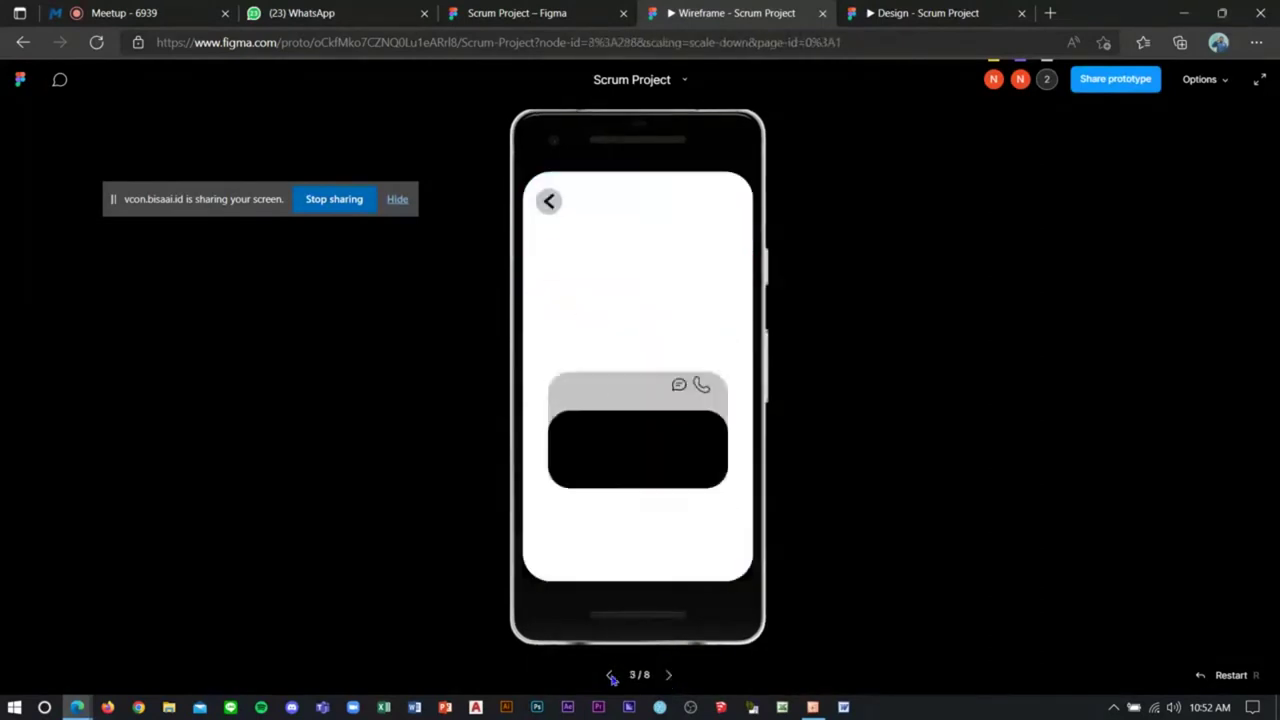
{"action": "left_click", "coordinate": [611, 676]}
{"action": "left_click", "coordinate": [611, 676]}
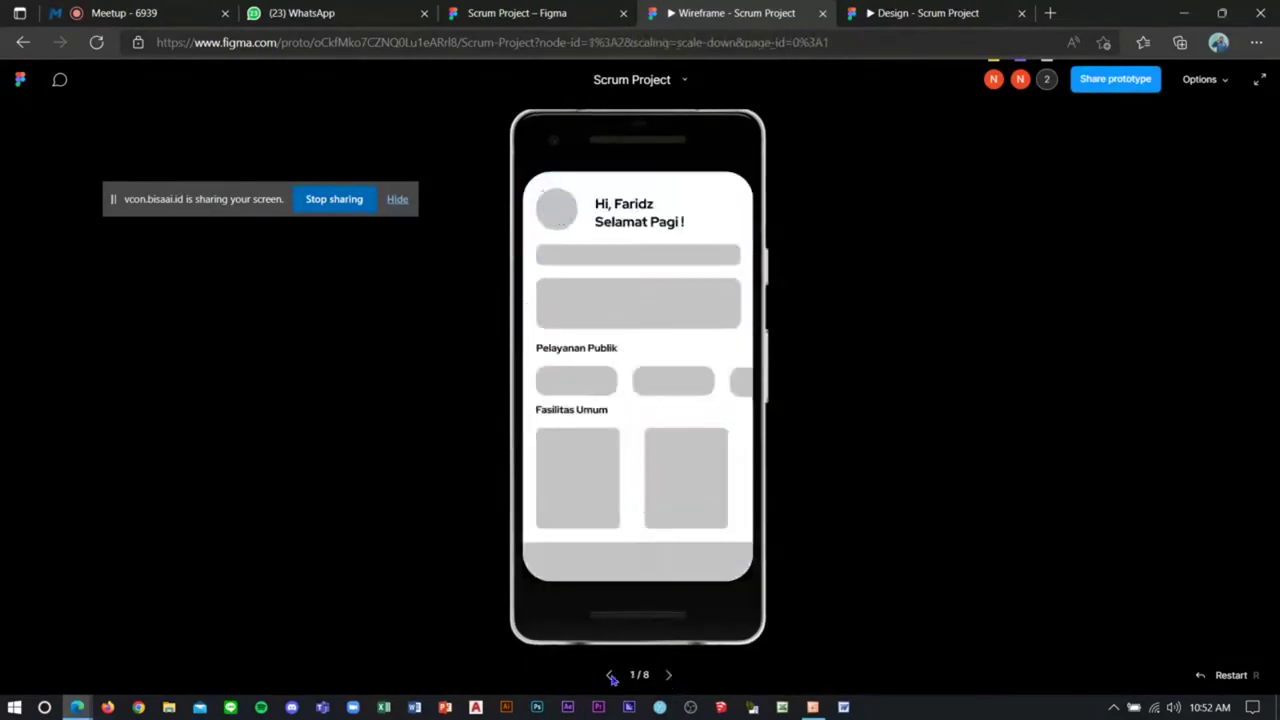
{"action": "left_click", "coordinate": [670, 676]}
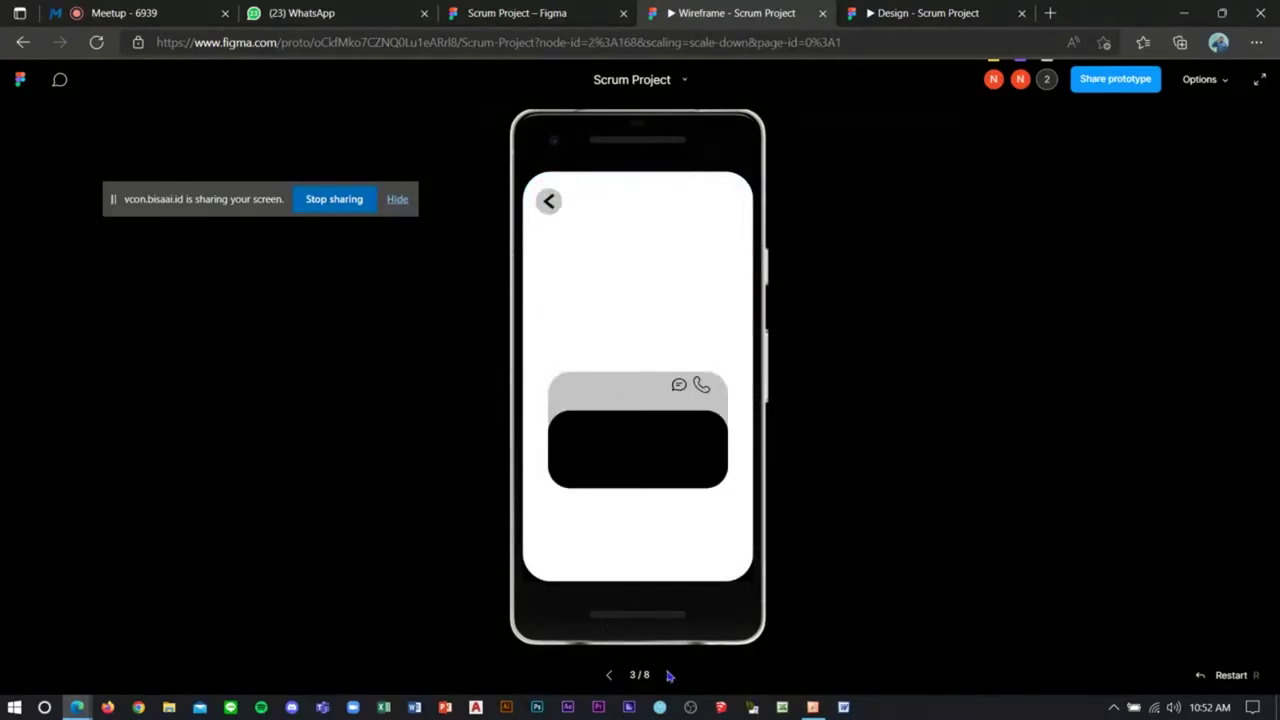
{"action": "left_click", "coordinate": [670, 676]}
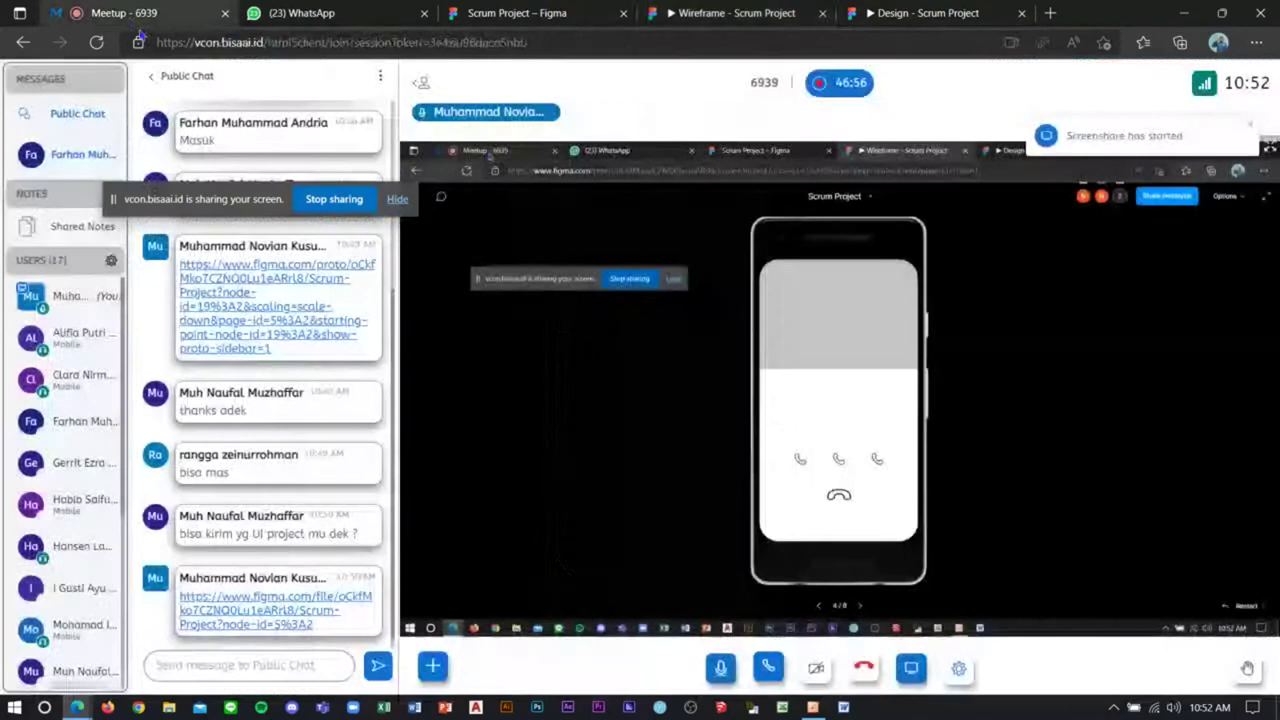
Step: Scroll through the Figma links in the meeting's Public Chat, then return to the Wireframe prototype
{"action": "left_click", "coordinate": [135, 14]}
{"action": "scroll", "coordinate": [350, 309], "scroll_direction": "up", "scroll_amount": 1}
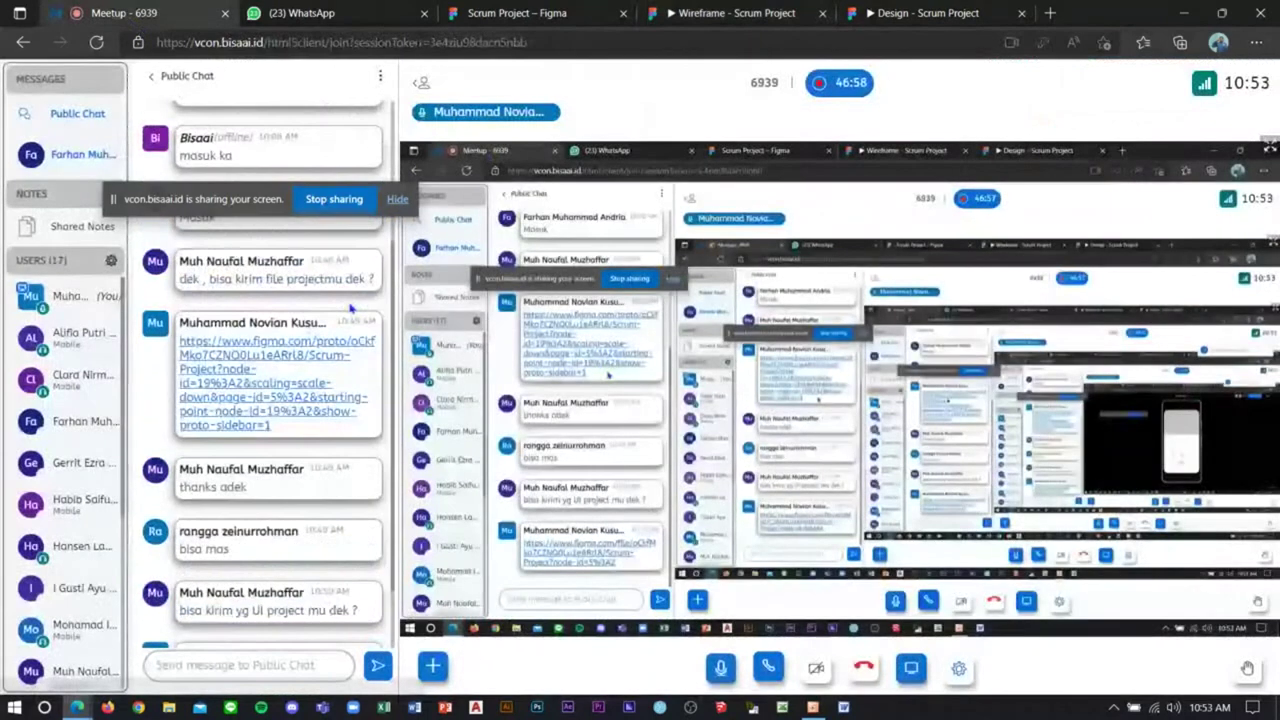
{"action": "scroll", "coordinate": [313, 353], "scroll_direction": "down", "scroll_amount": 1}
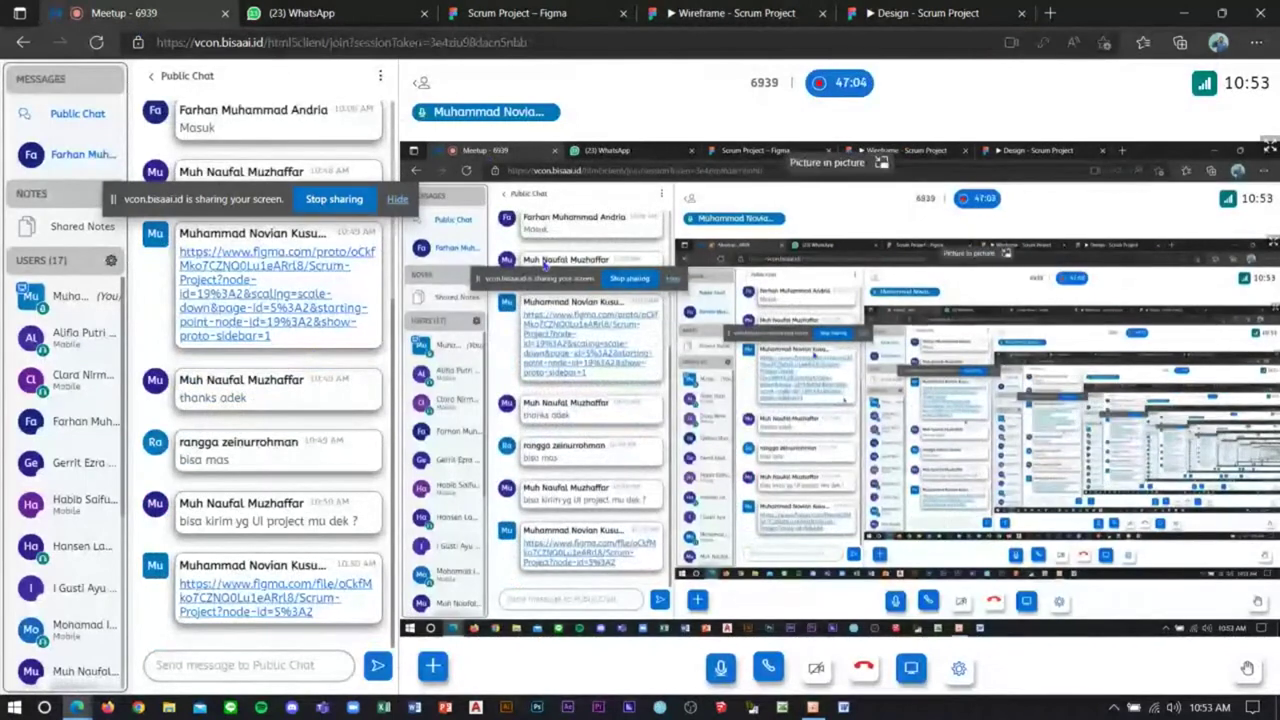
{"action": "scroll", "coordinate": [268, 380], "scroll_direction": "up", "scroll_amount": 1}
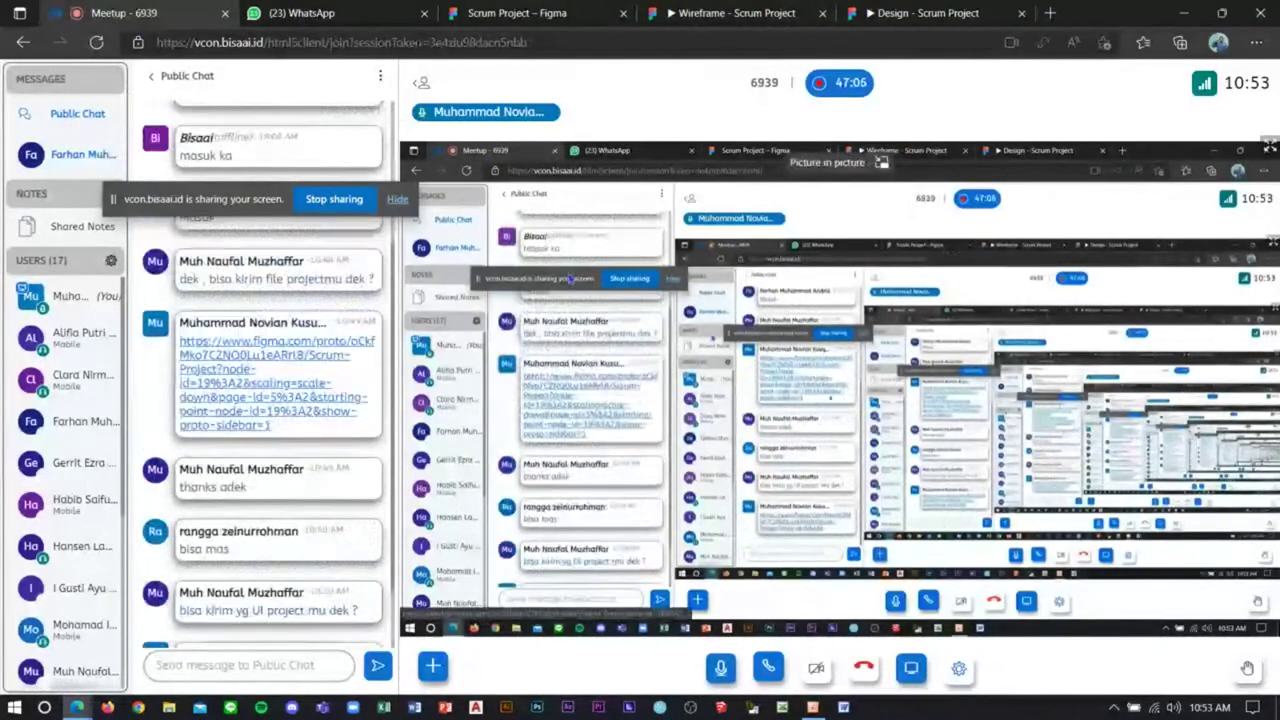
{"action": "scroll", "coordinate": [390, 322], "scroll_direction": "down", "scroll_amount": 1}
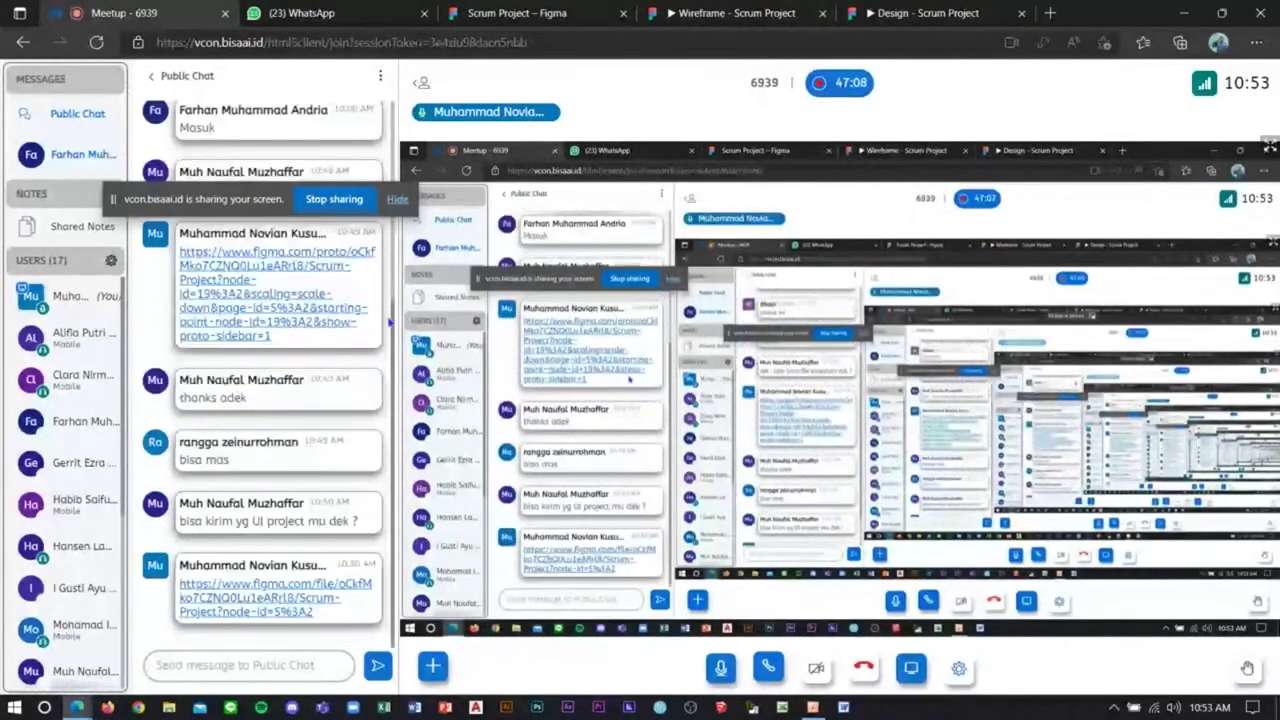
{"action": "left_click", "coordinate": [742, 10]}
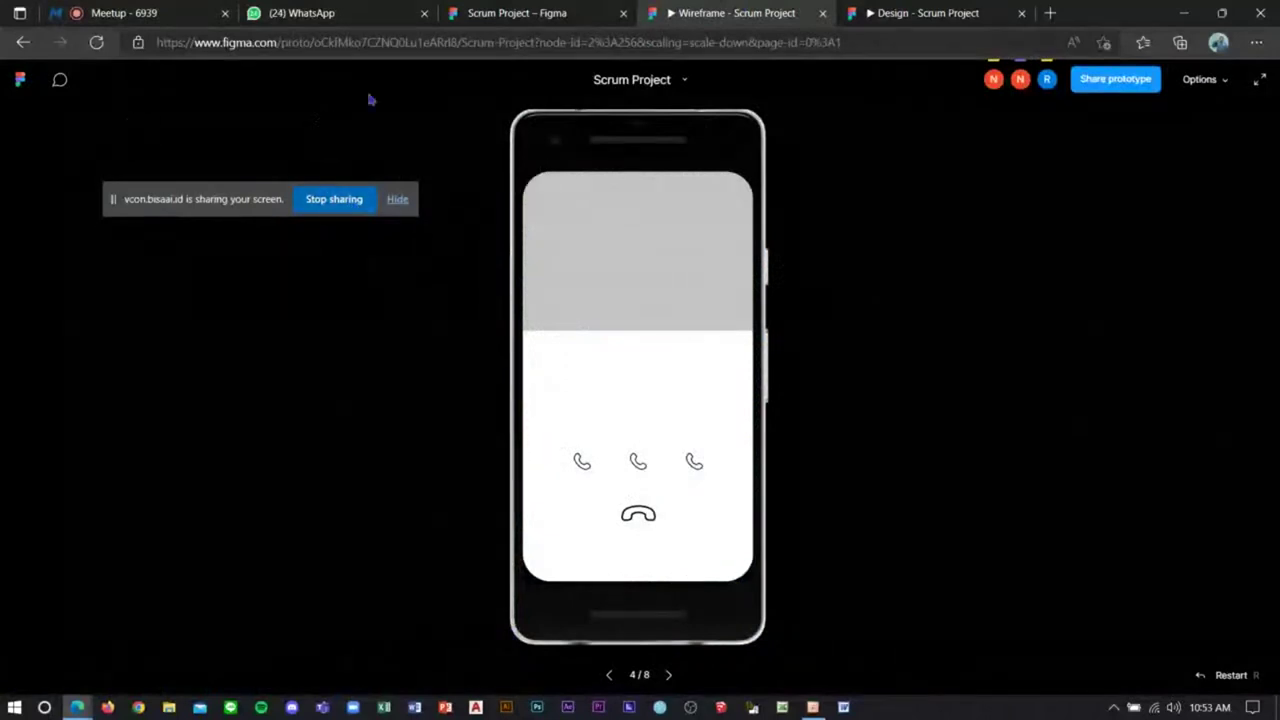
Step: Close the Design - Scrum Project prototype tab, keeping the Wireframe prototype open
{"action": "left_click", "coordinate": [910, 13]}
{"action": "left_click", "coordinate": [1021, 13]}
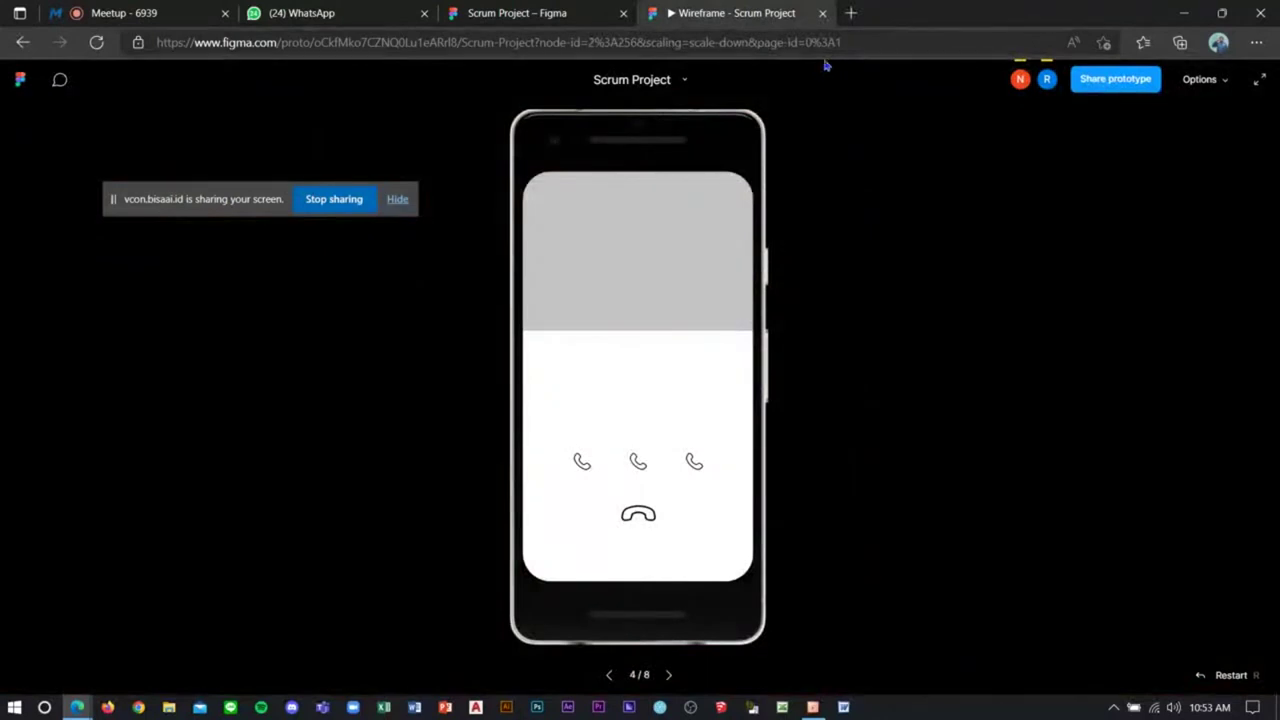
{"action": "left_click", "coordinate": [820, 44]}
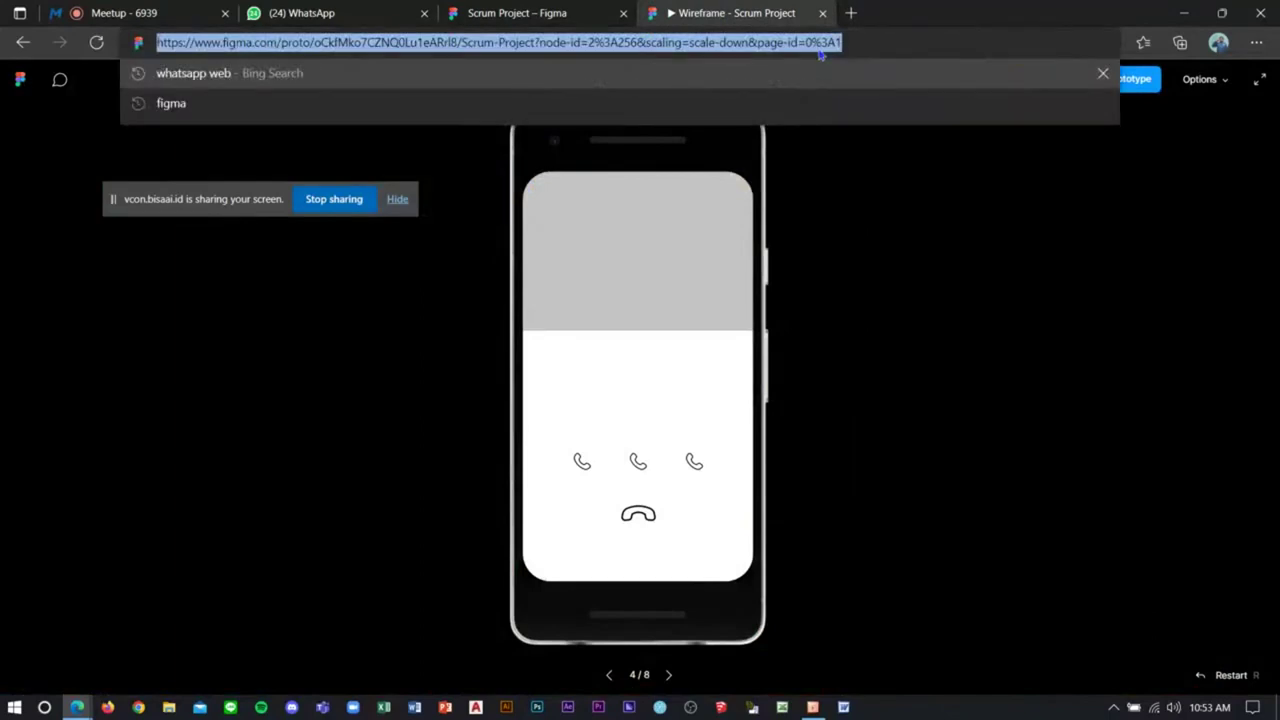
Step: Search the web for 'figma' from the Edge address bar
{"action": "type", "text": "f"}
{"action": "key", "text": "BackSpace"}
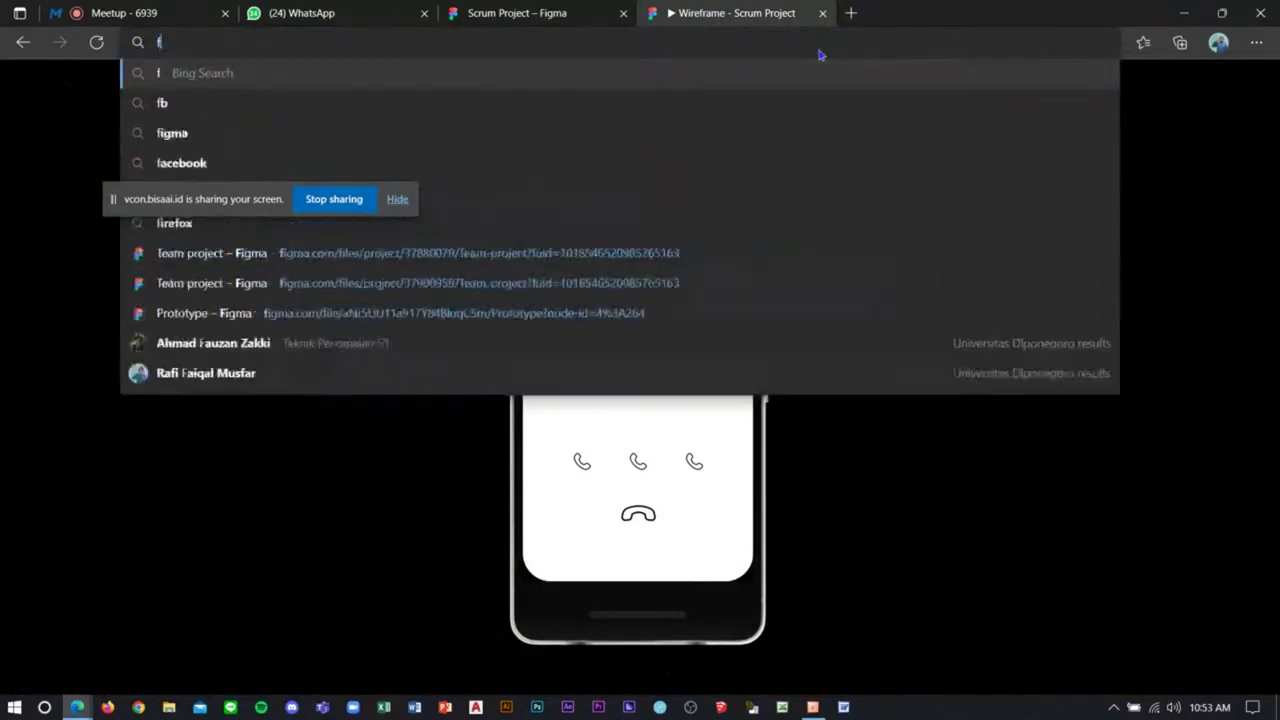
{"action": "type", "text": "igma"}
{"action": "key", "text": "Return"}
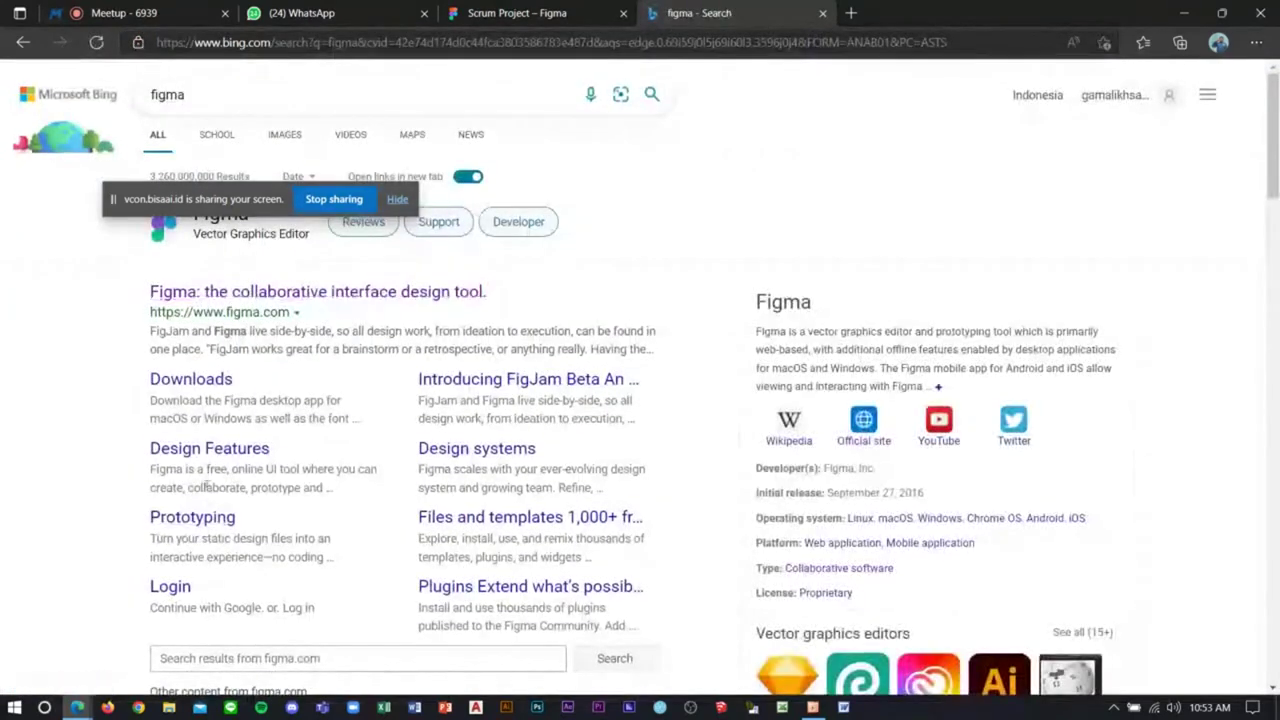
{"action": "scroll", "coordinate": [205, 485], "scroll_direction": "down", "scroll_amount": 1}
{"action": "scroll", "coordinate": [236, 300], "scroll_direction": "up", "scroll_amount": 1}
Step: Refine the search to 'figma student' and open the Figma for students page
{"action": "left_click", "coordinate": [236, 95]}
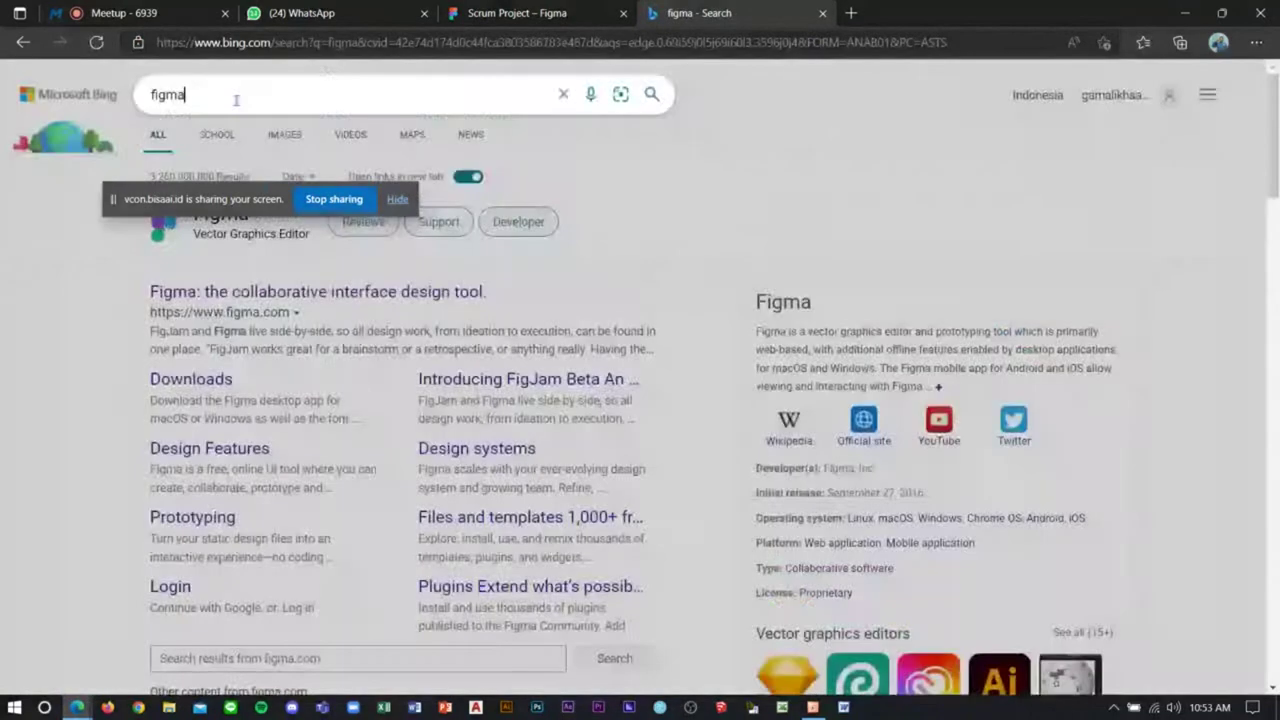
{"action": "type", "text": " sy"}
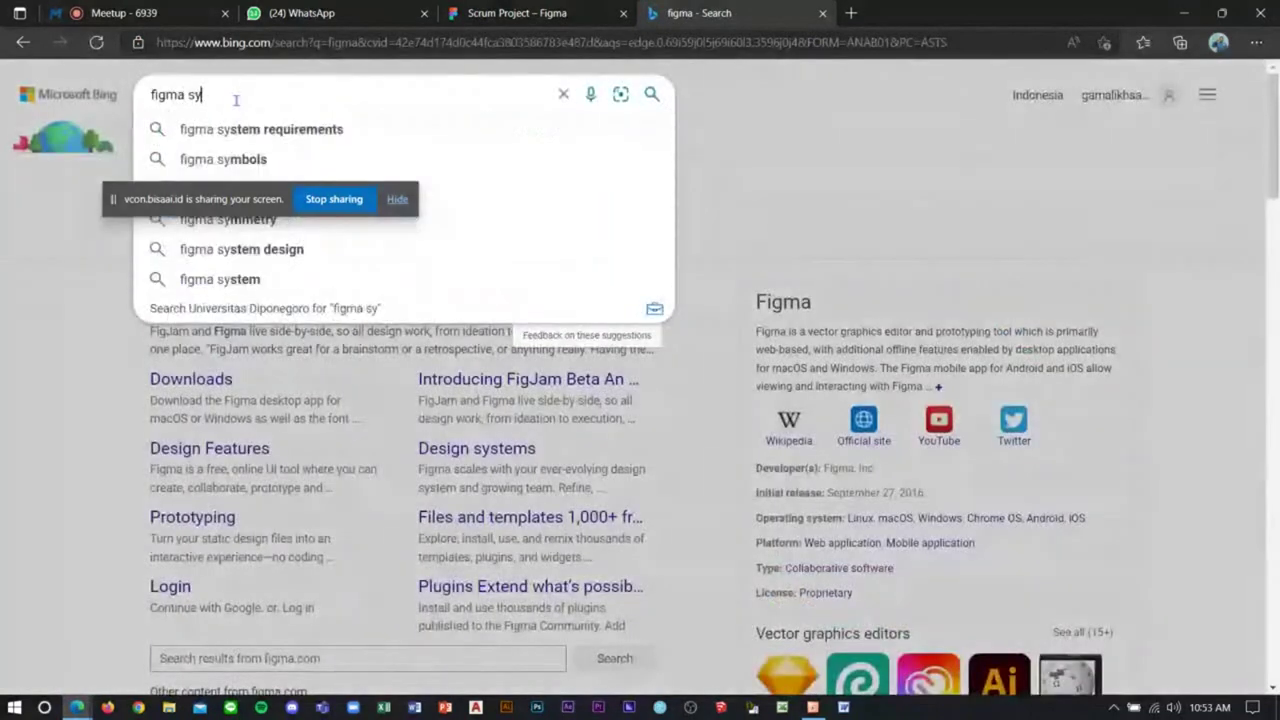
{"action": "key", "text": "BackSpace"}
{"action": "type", "text": "t"}
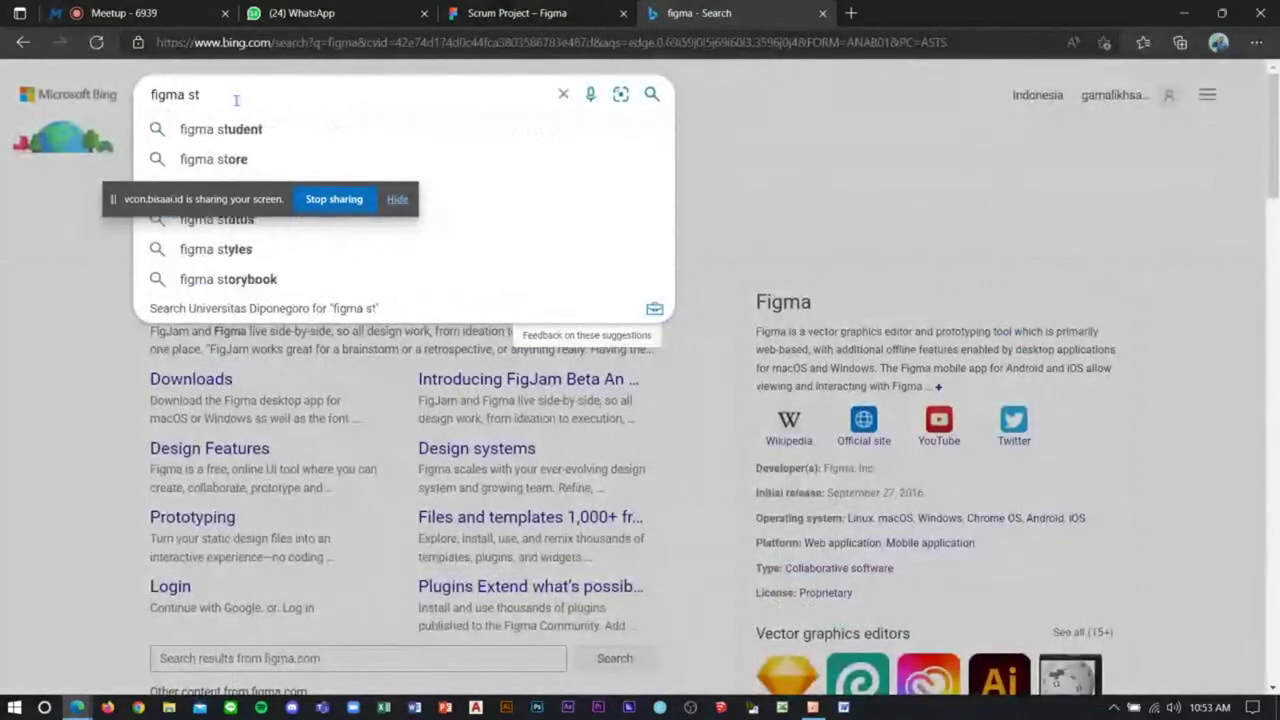
{"action": "left_click", "coordinate": [257, 129]}
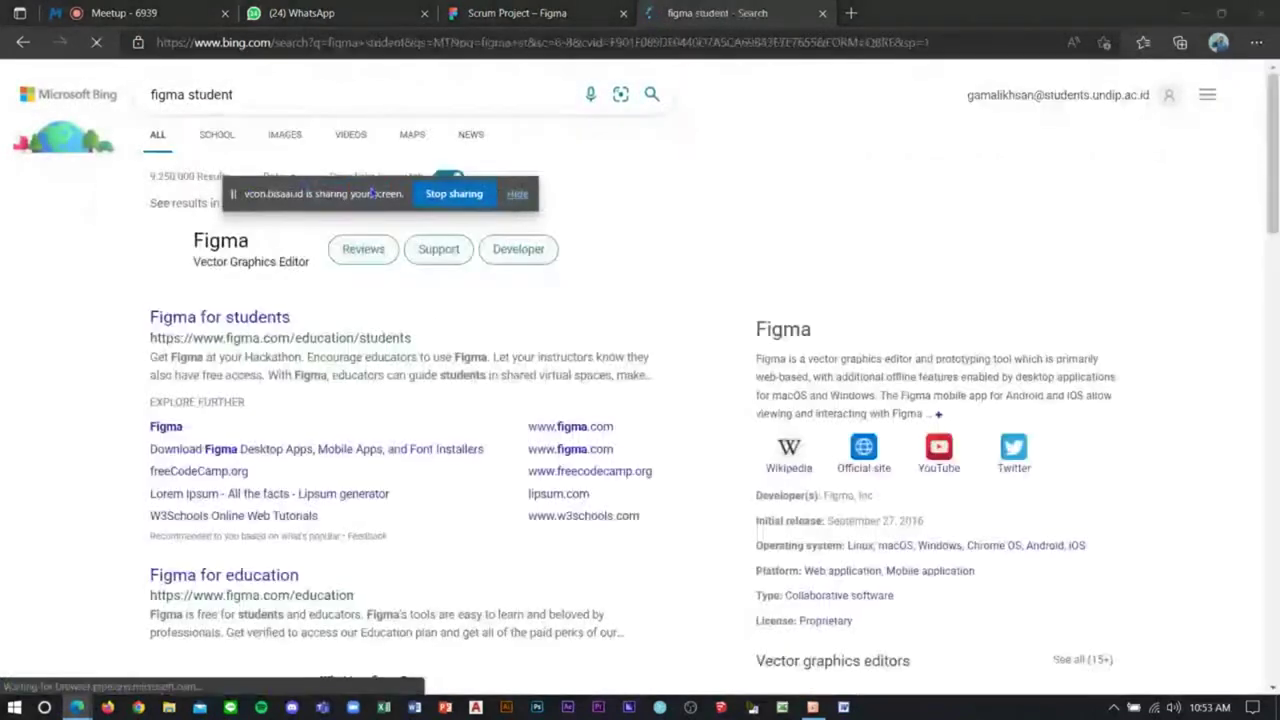
{"action": "left_click", "coordinate": [237, 317]}
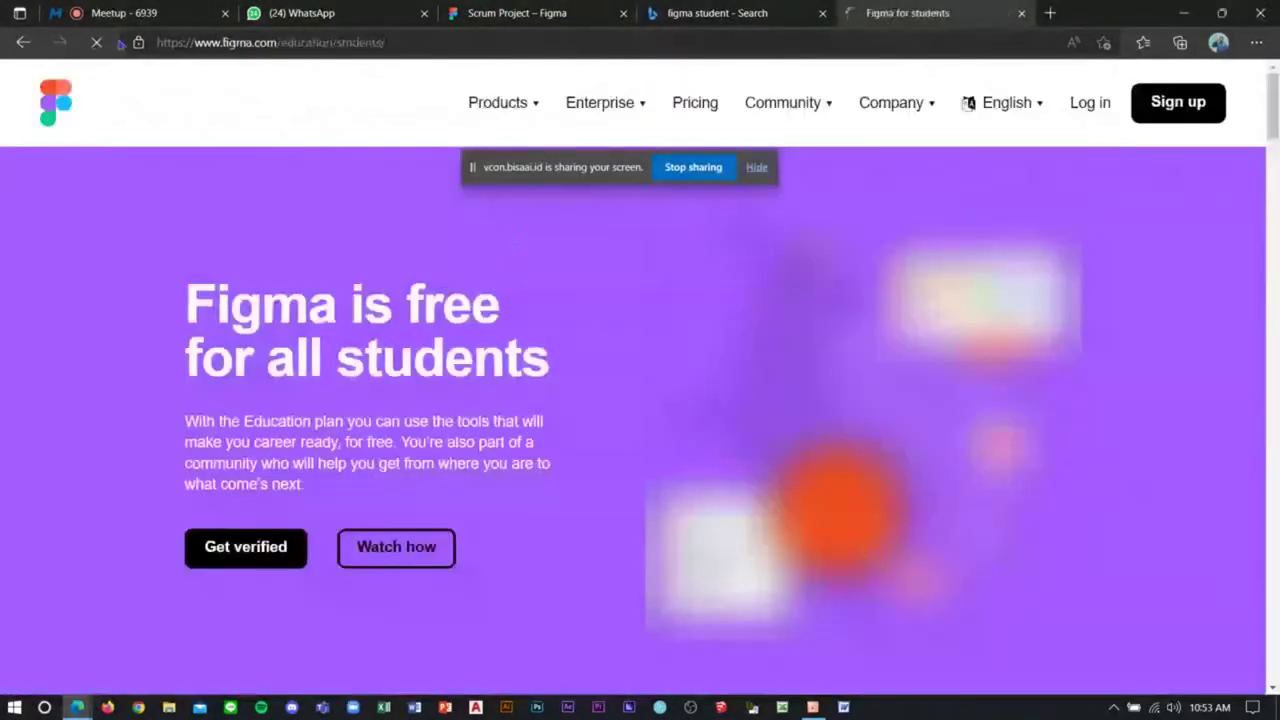
{"action": "left_click", "coordinate": [120, 13]}
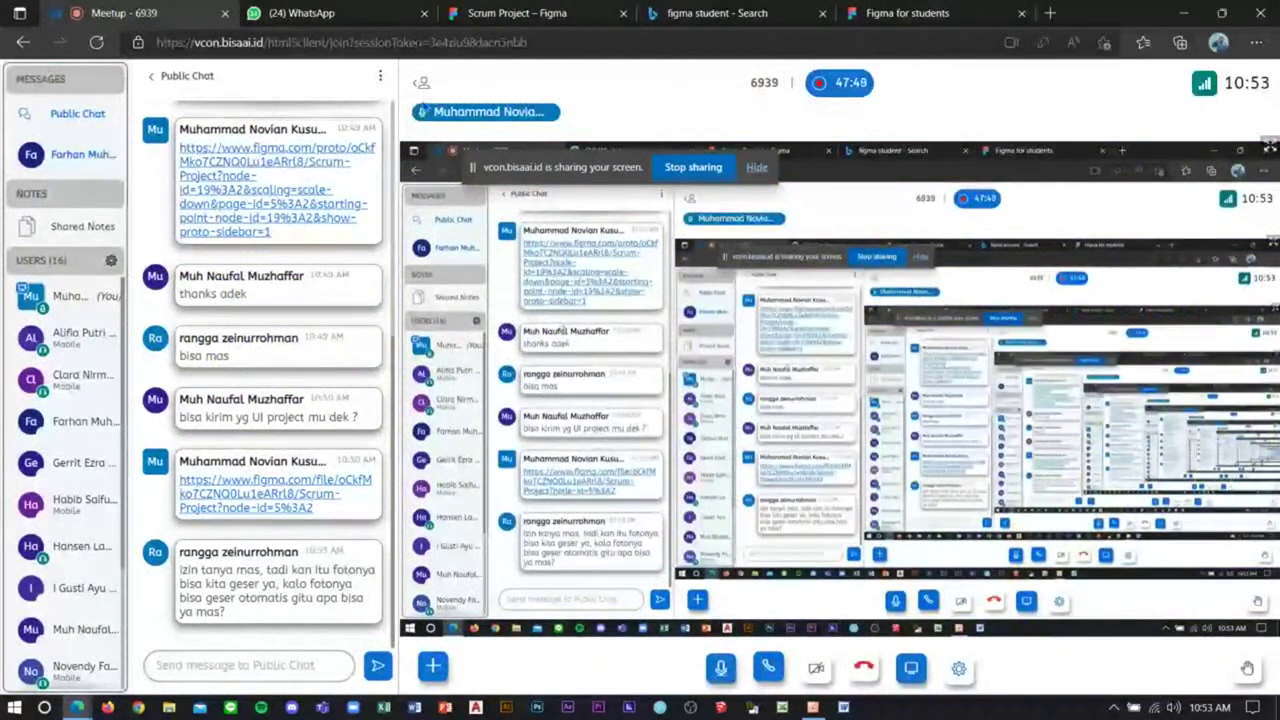
{"action": "left_click", "coordinate": [510, 13]}
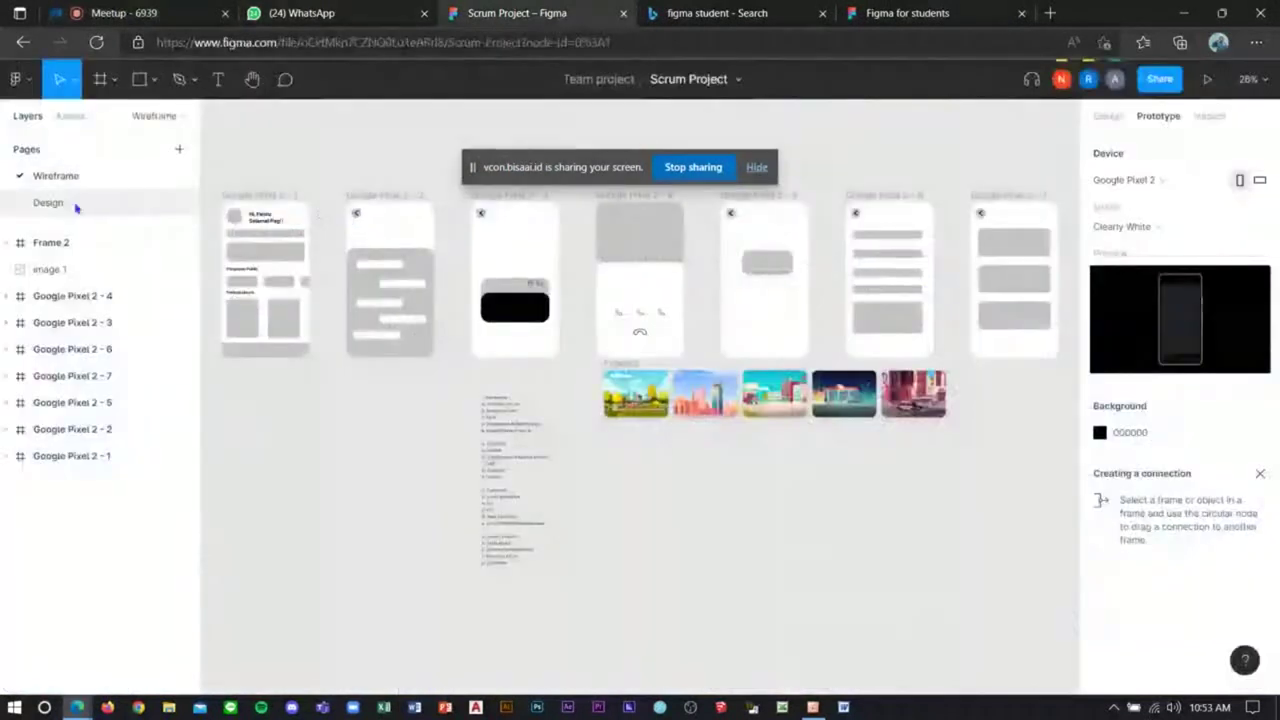
Step: Switch between the Scrum Project's Design and Wireframe pages to compare them
{"action": "left_click", "coordinate": [75, 205]}
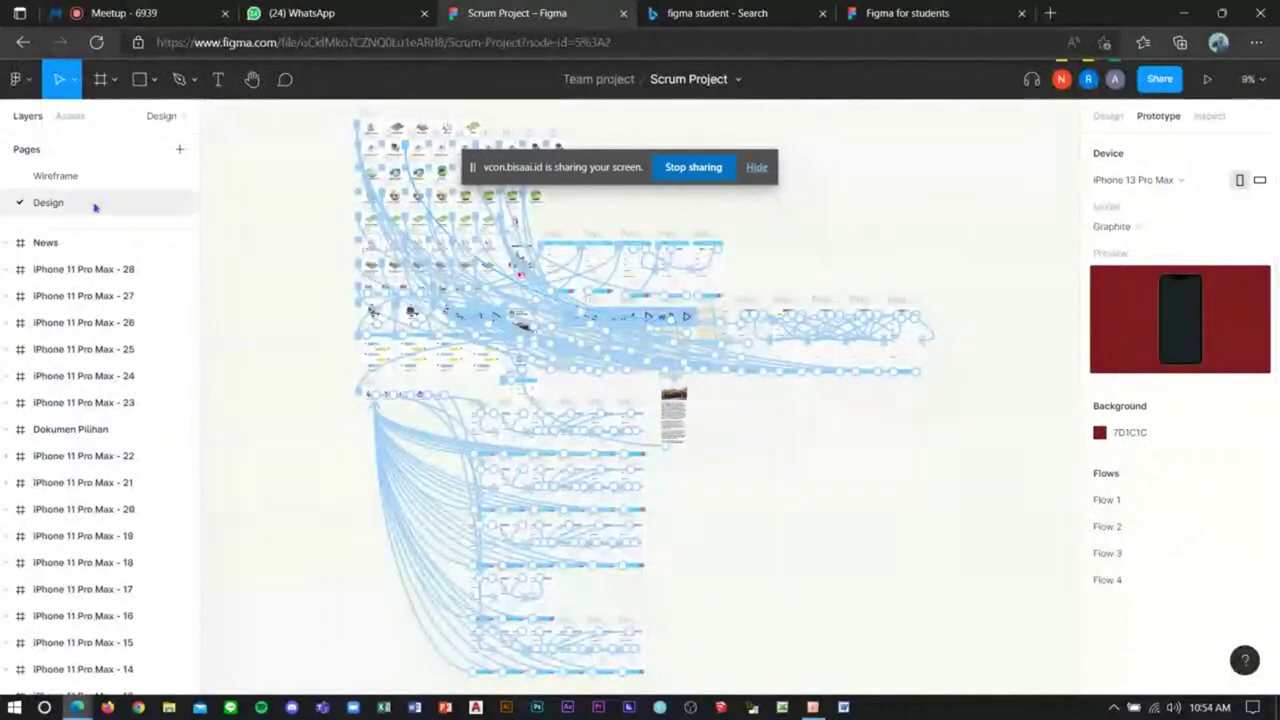
{"action": "left_click", "coordinate": [75, 179]}
{"action": "left_click", "coordinate": [78, 202]}
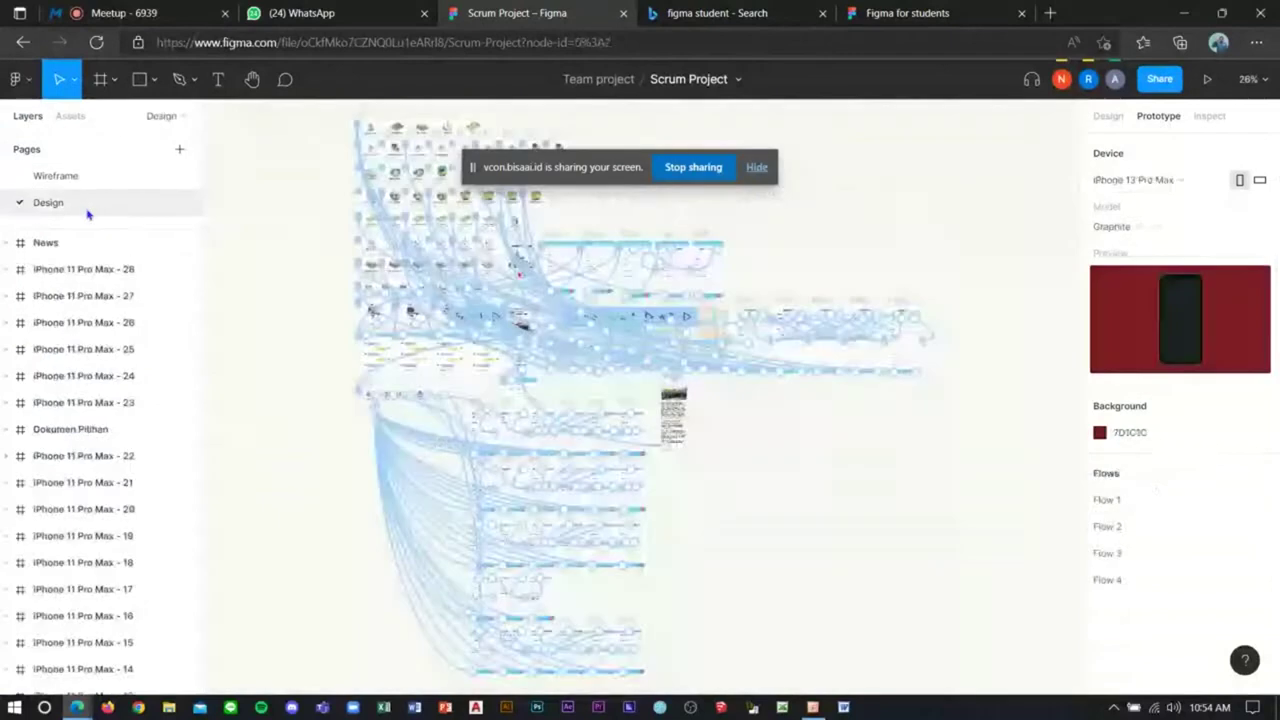
Step: Go back to files and open the Prototype file from the Team project
{"action": "left_click", "coordinate": [26, 82]}
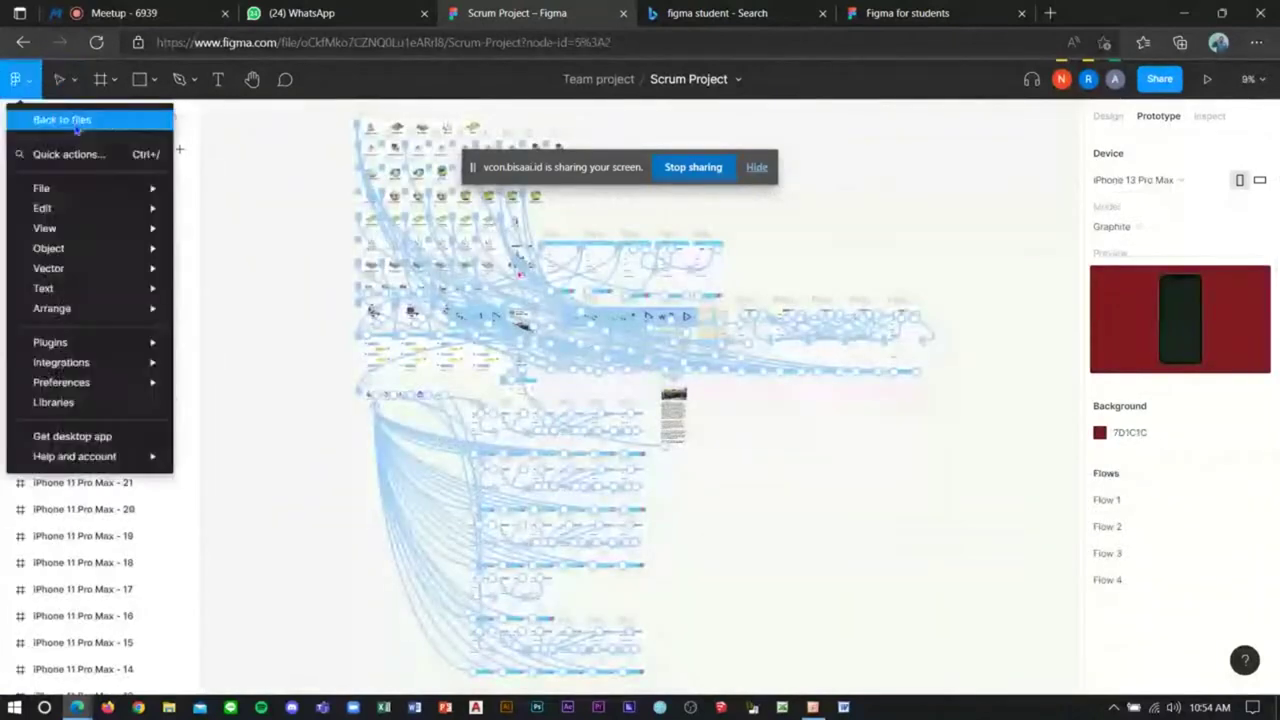
{"action": "left_click", "coordinate": [62, 120]}
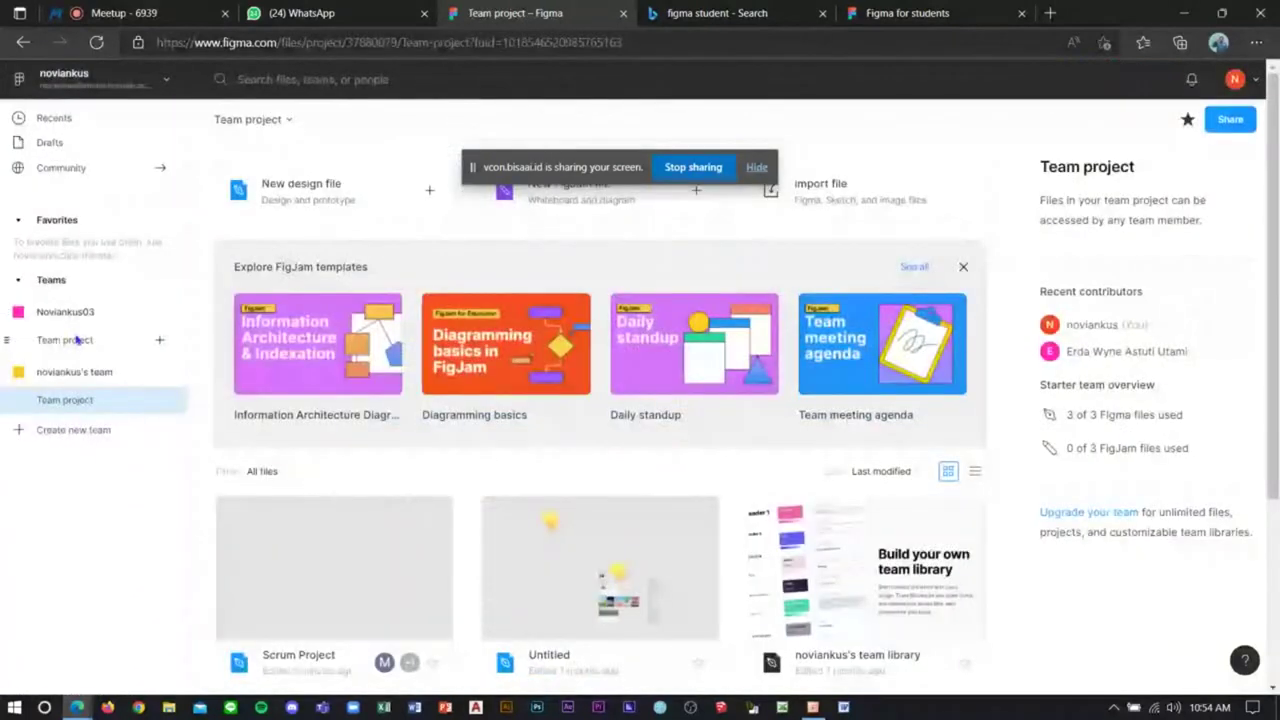
{"action": "left_click", "coordinate": [286, 600]}
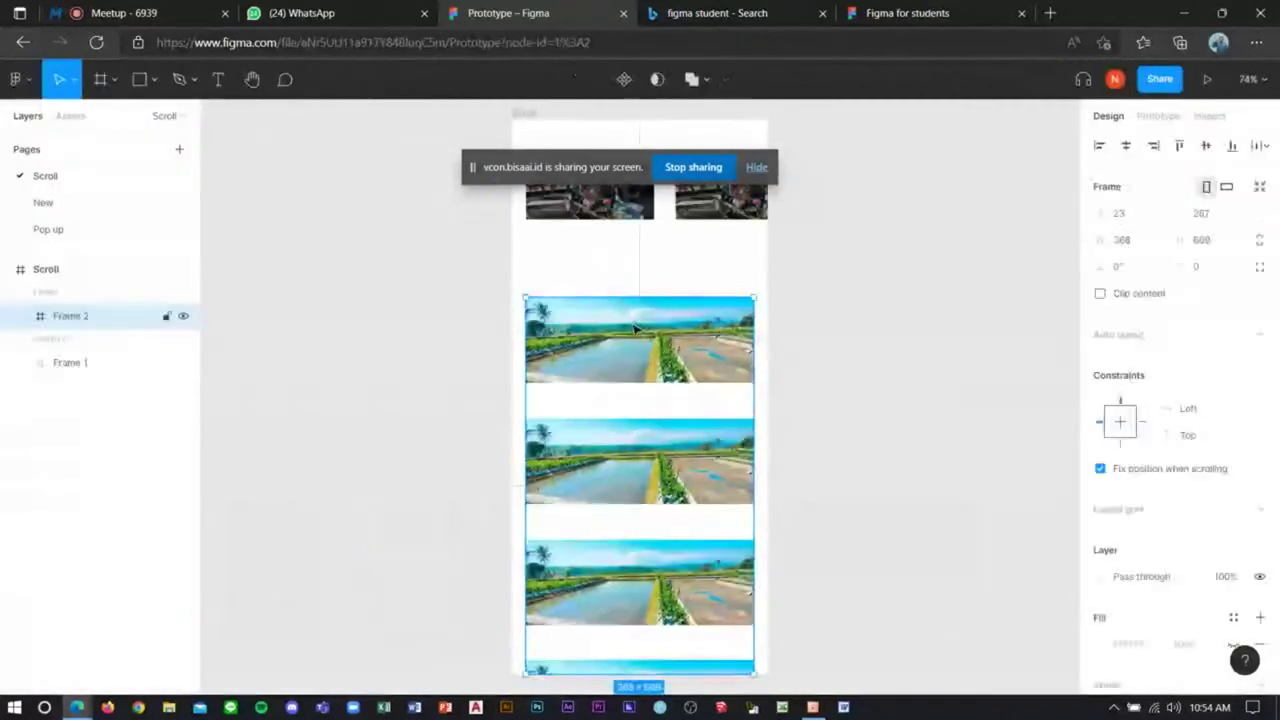
Step: Keep Frame 2's overflow scrolling set to Vertical scrolling in the Prototype settings
{"action": "left_click", "coordinate": [1158, 116]}
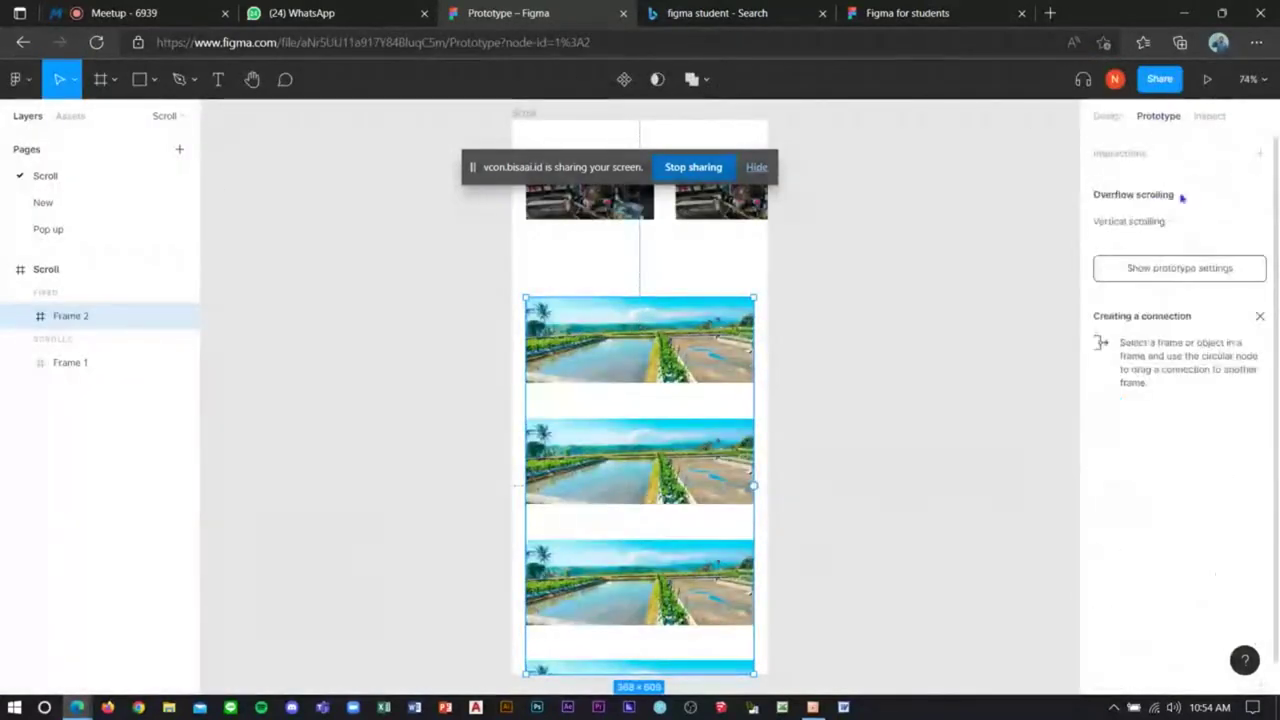
{"action": "left_click", "coordinate": [1160, 230]}
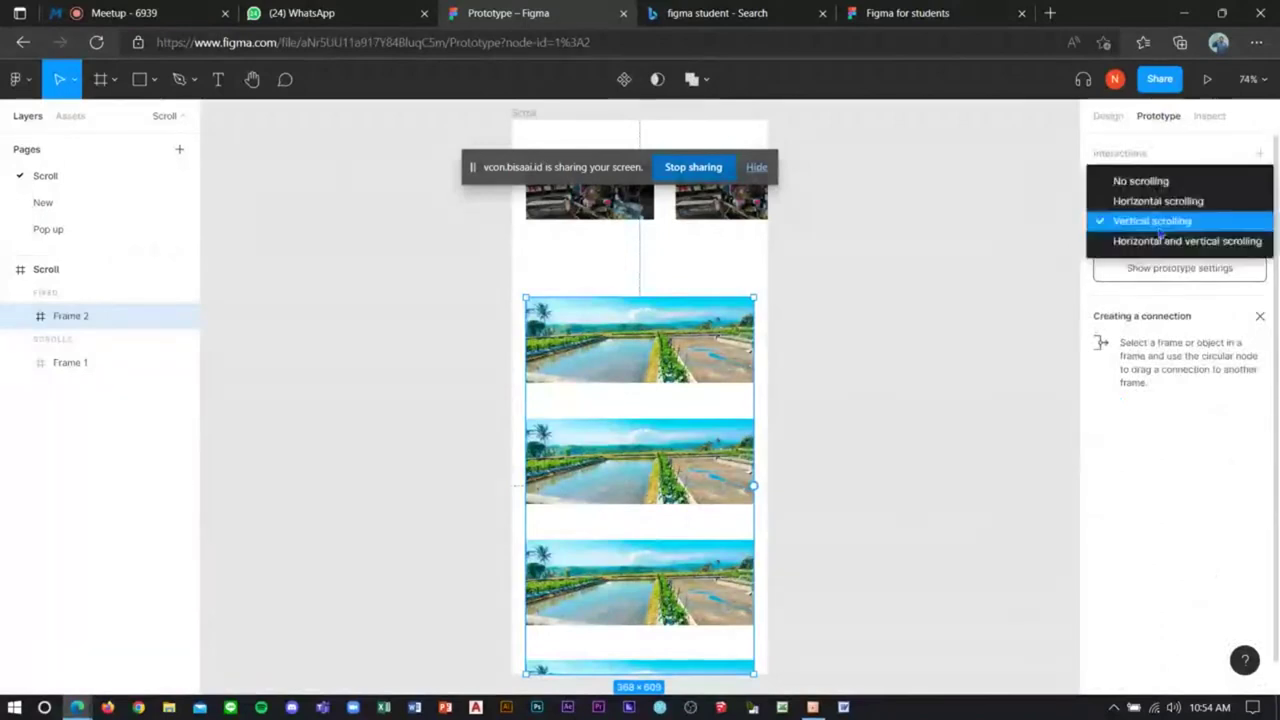
{"action": "left_click", "coordinate": [1160, 232]}
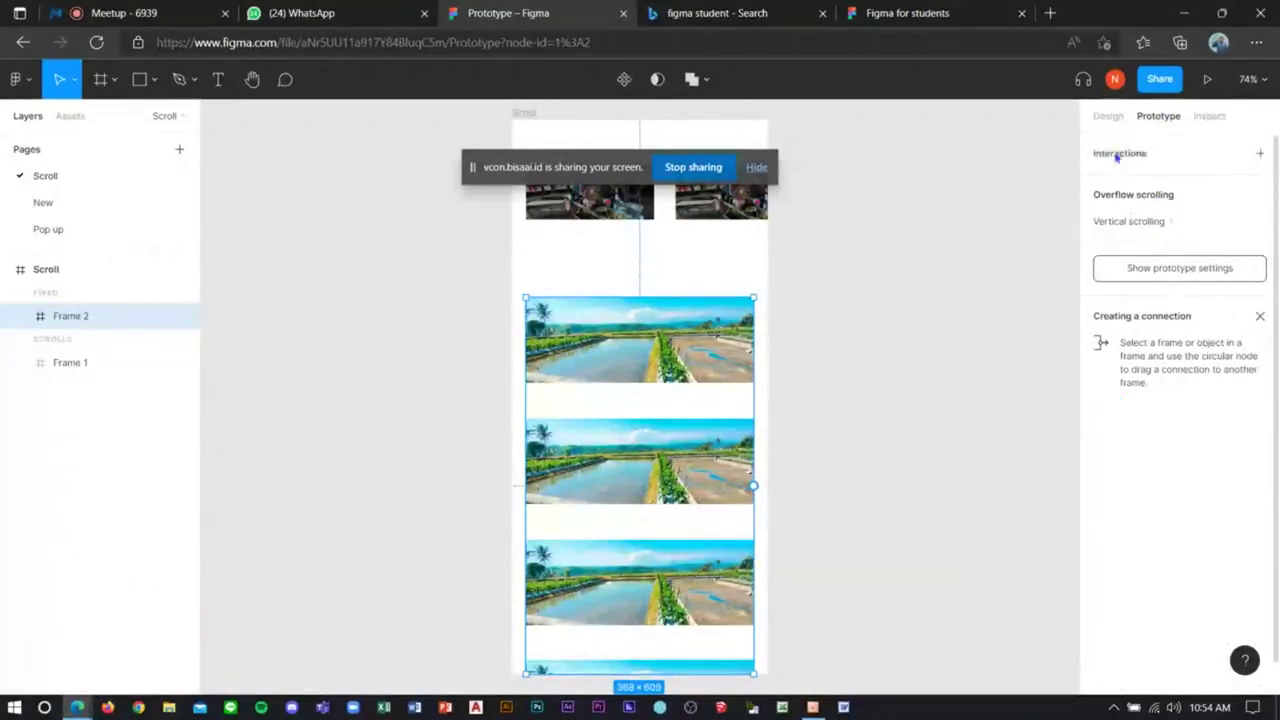
{"action": "left_click", "coordinate": [1108, 116]}
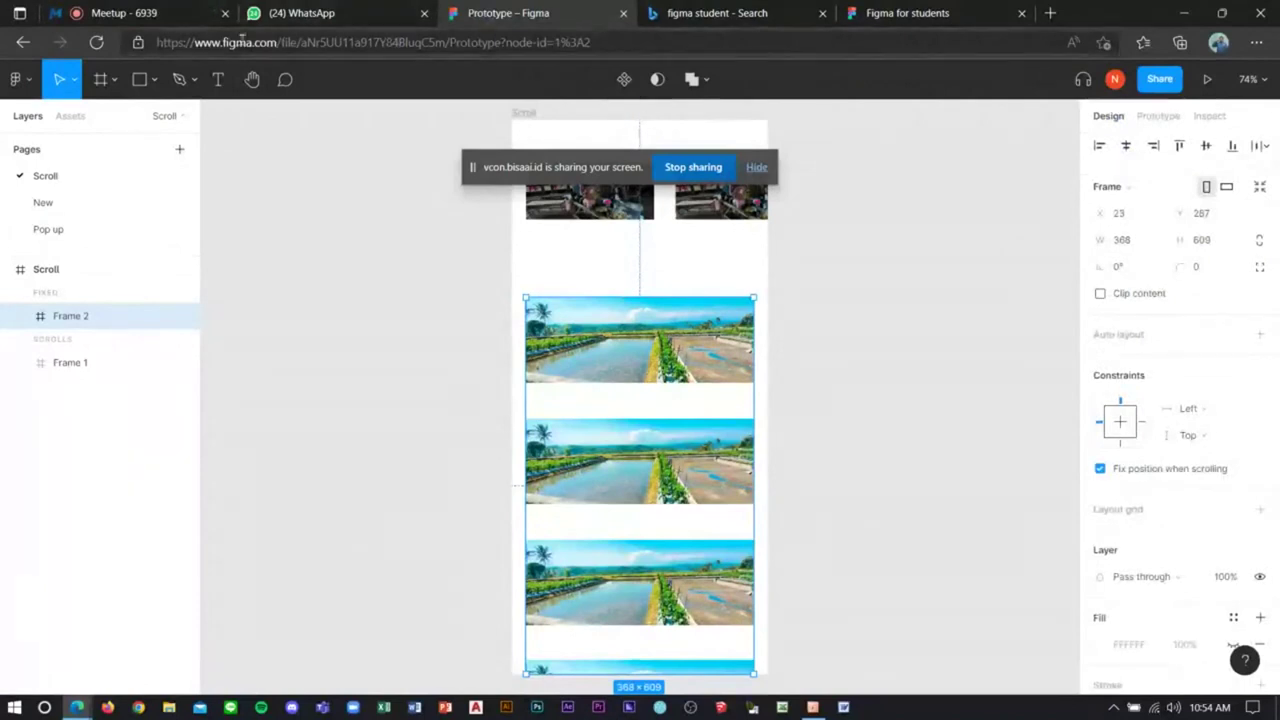
Step: Bring up the 'Figma for students' browser tab and scroll its content
{"action": "left_click", "coordinate": [170, 24]}
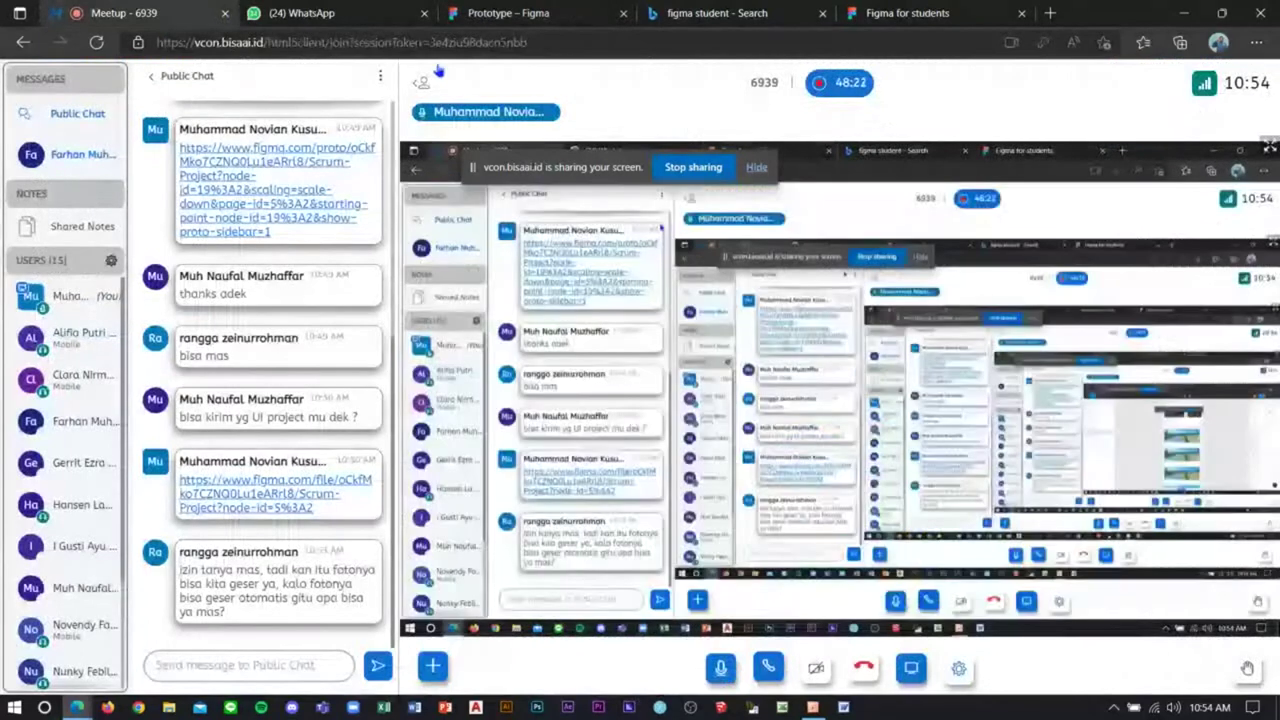
{"action": "left_click", "coordinate": [505, 13]}
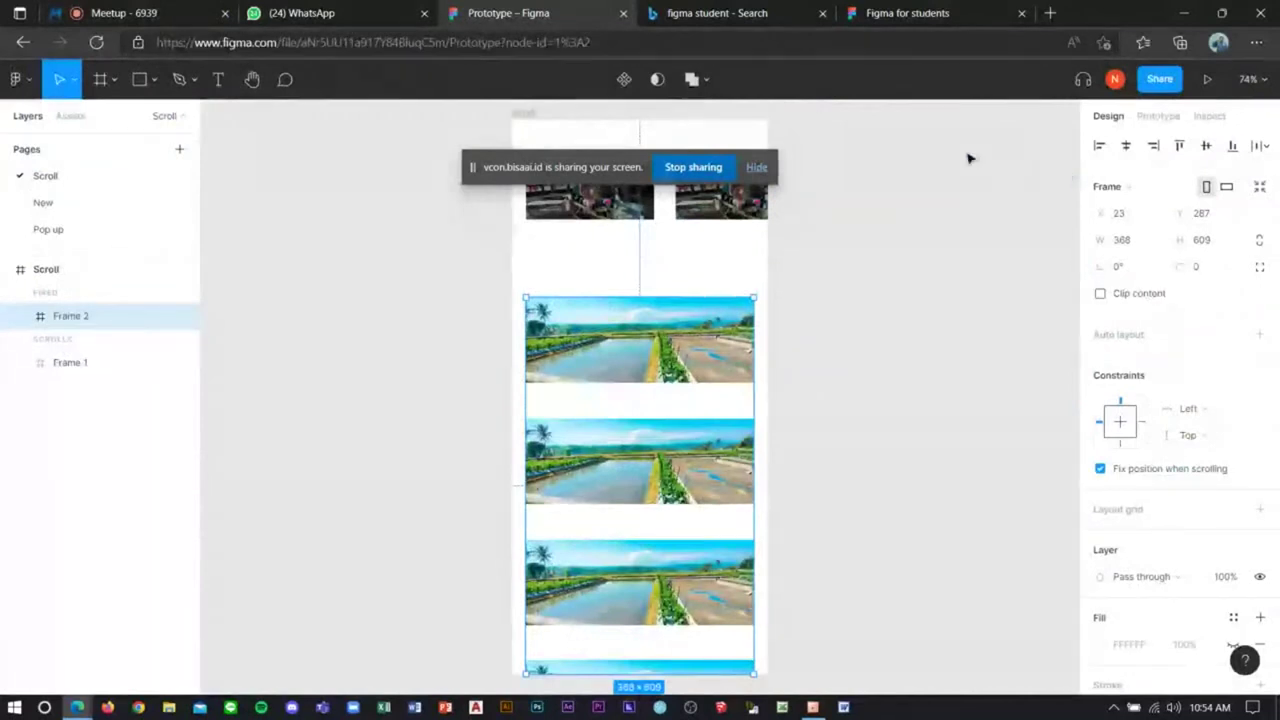
{"action": "left_click", "coordinate": [180, 11]}
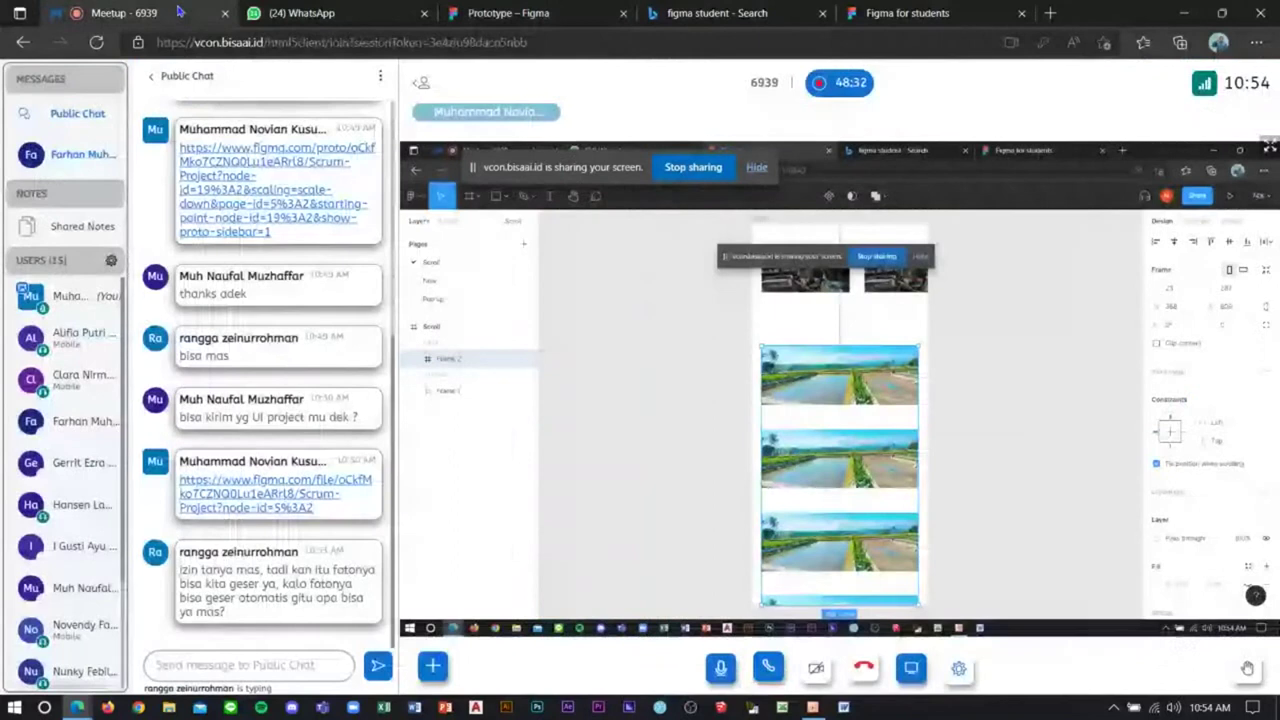
{"action": "left_click", "coordinate": [895, 13]}
{"action": "scroll", "coordinate": [243, 425], "scroll_direction": "down", "scroll_amount": 1}
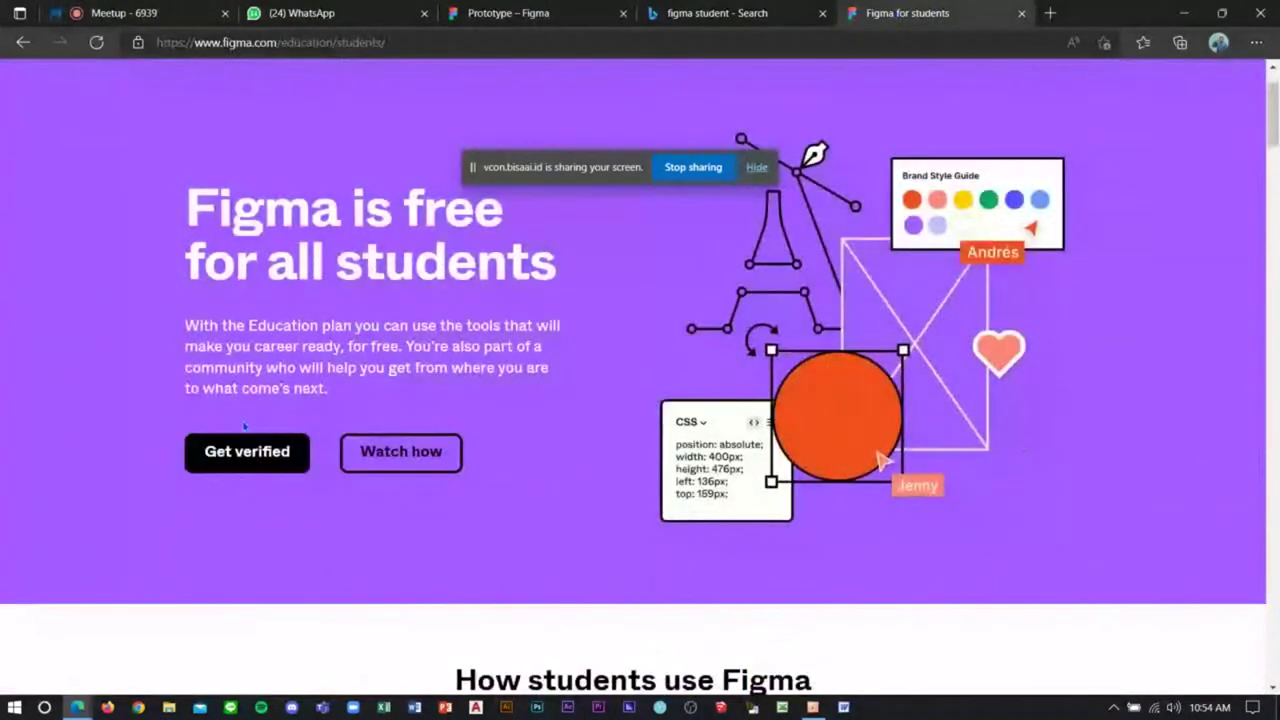
Step: Start Education plan verification and read the guide to getting started with Education teams
{"action": "left_click", "coordinate": [234, 453]}
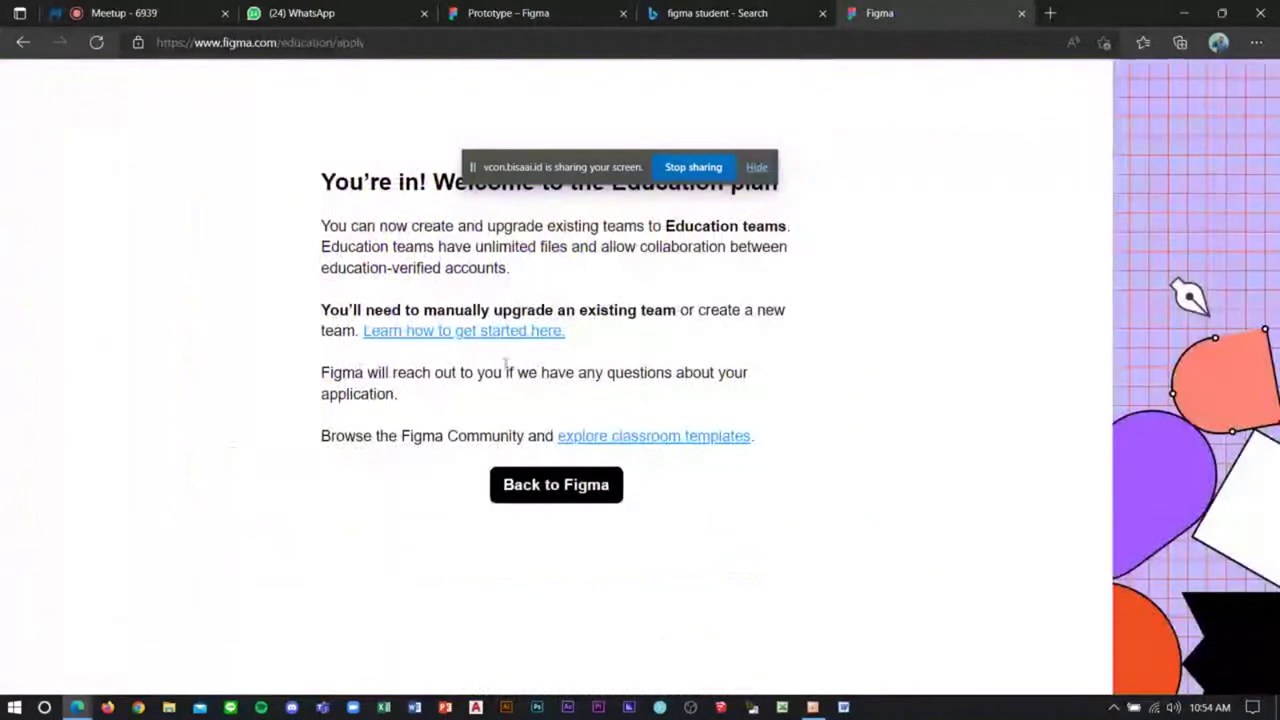
{"action": "left_click_drag", "start_coordinate": [551, 172], "coordinate": [916, 178]}
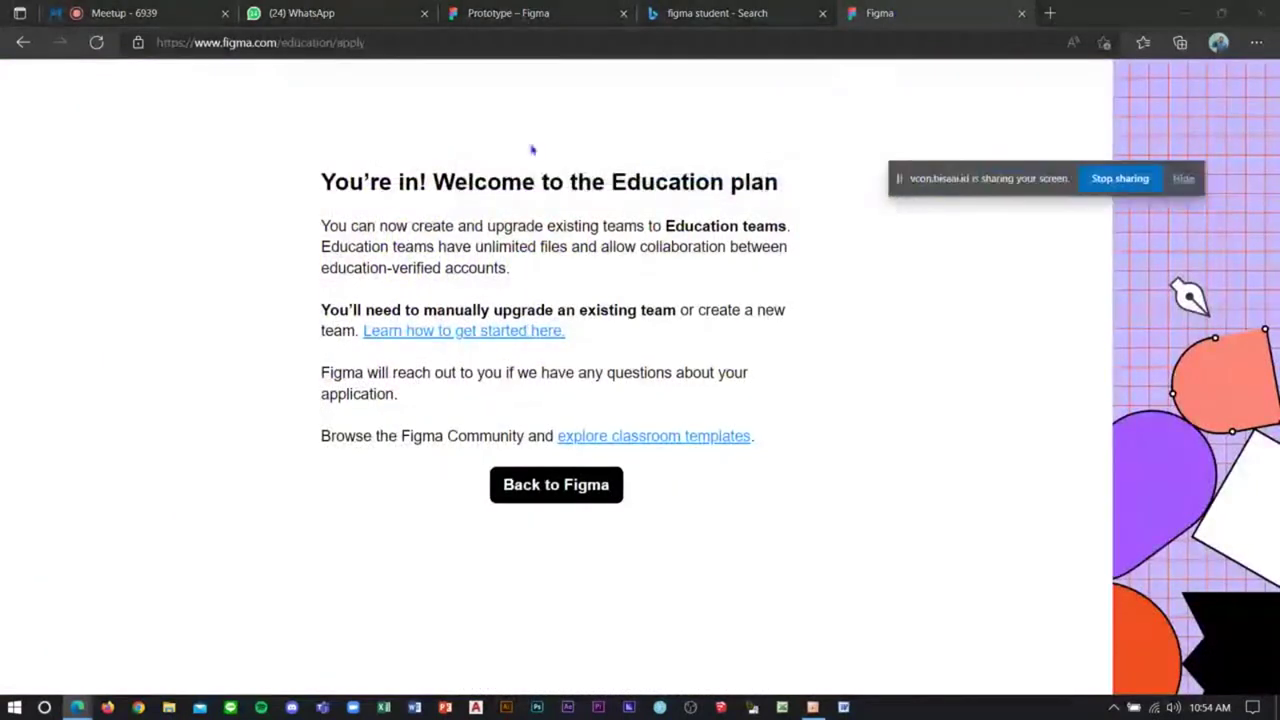
{"action": "left_click", "coordinate": [490, 331]}
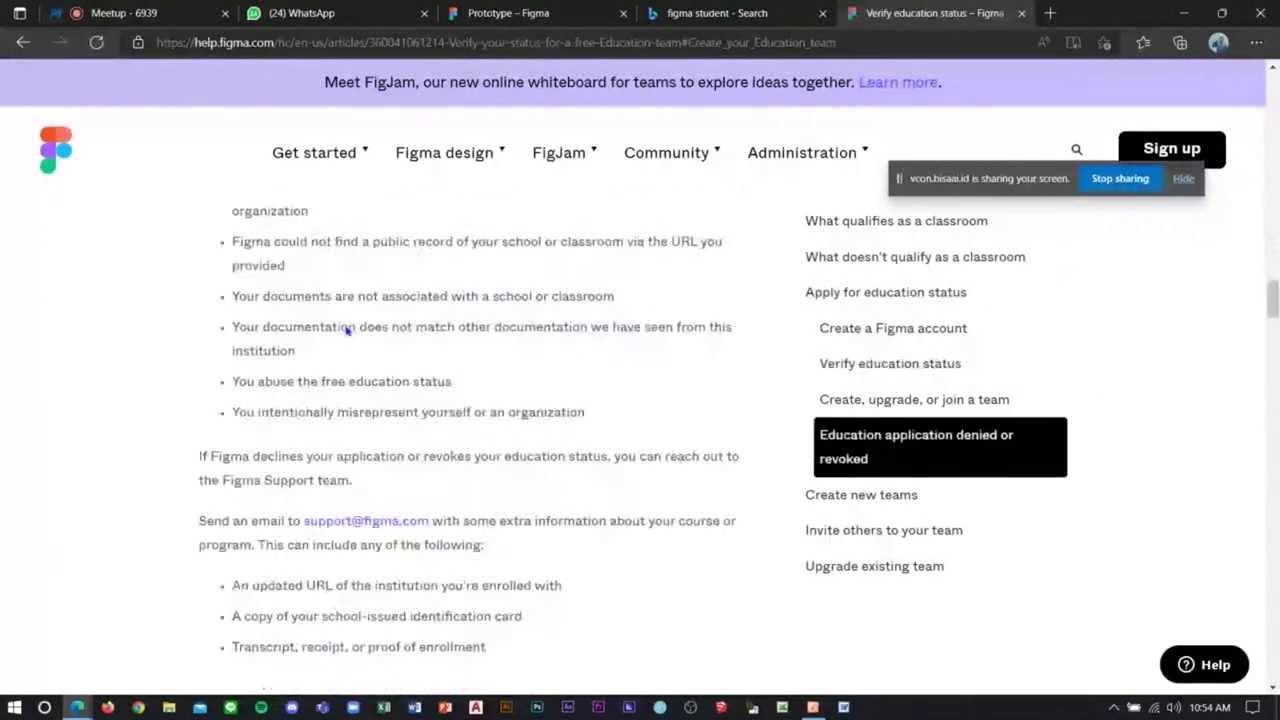
{"action": "scroll", "coordinate": [347, 330], "scroll_direction": "down", "scroll_amount": 5}
{"action": "scroll", "coordinate": [347, 330], "scroll_direction": "down", "scroll_amount": 4}
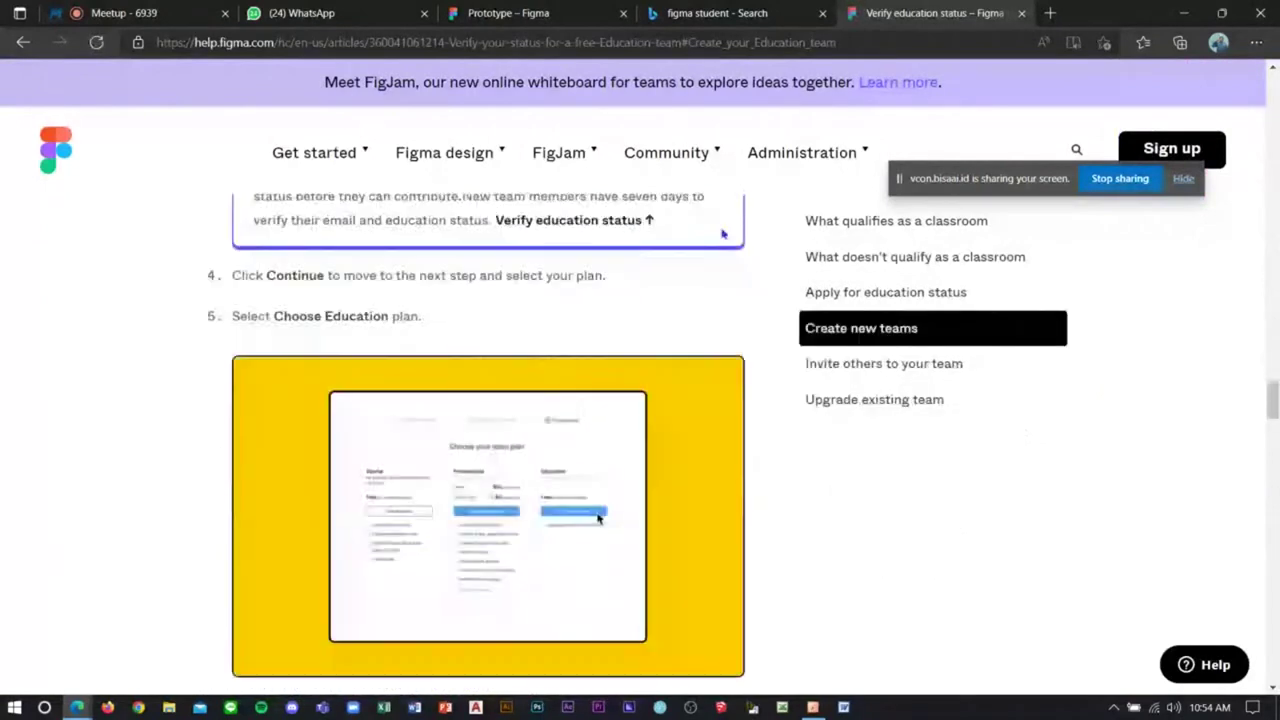
Step: Check the second team's Team project in Figma, then return to the Education plan welcome page
{"action": "left_click", "coordinate": [529, 22]}
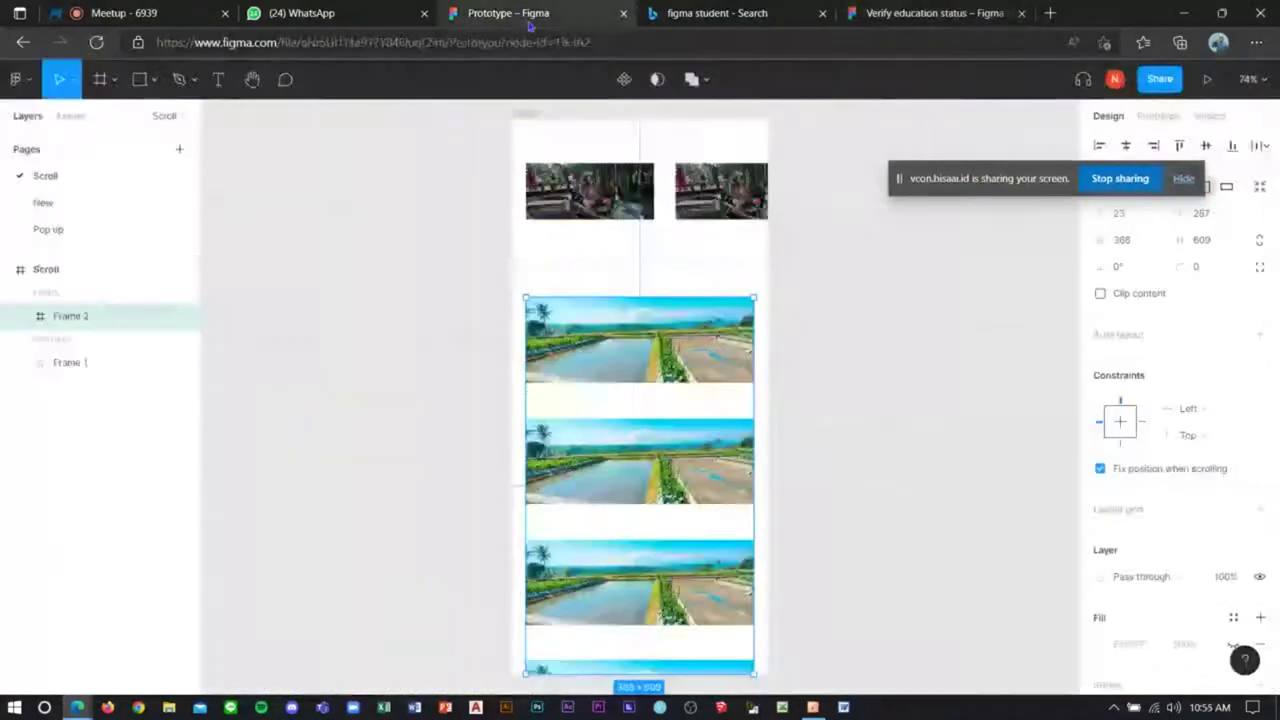
{"action": "left_click", "coordinate": [18, 79]}
{"action": "left_click", "coordinate": [55, 117]}
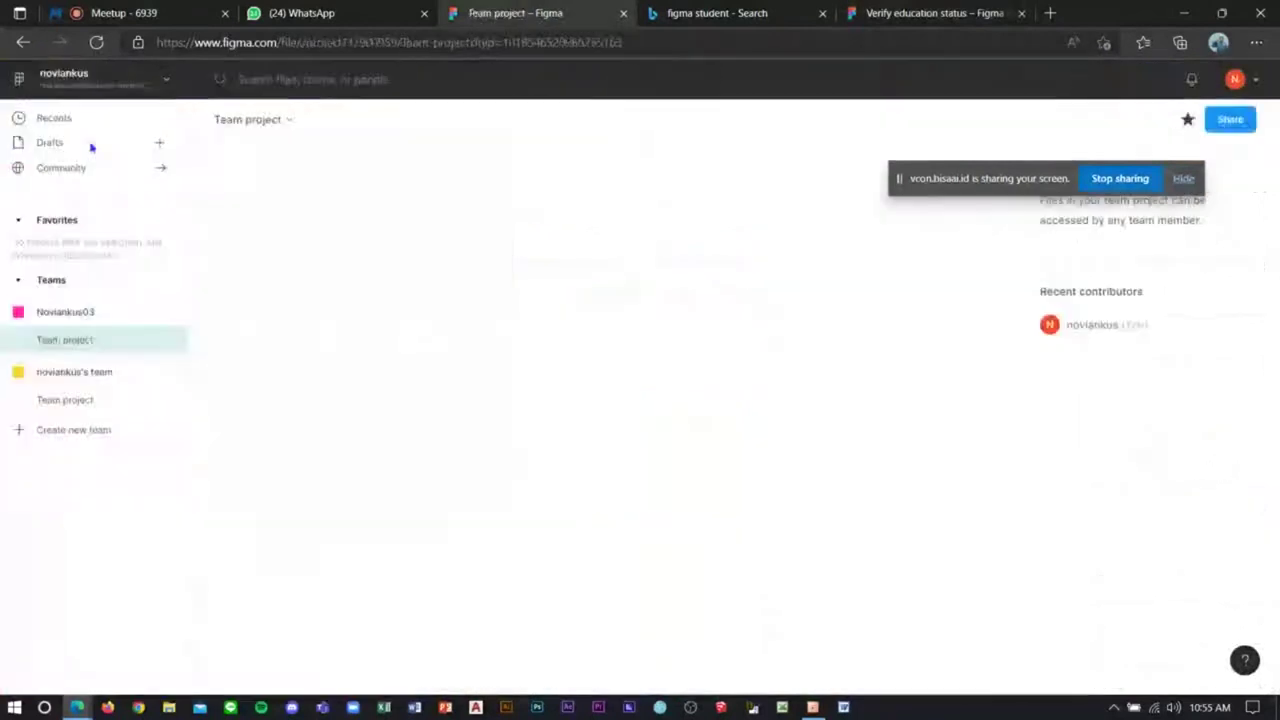
{"action": "left_click", "coordinate": [88, 400]}
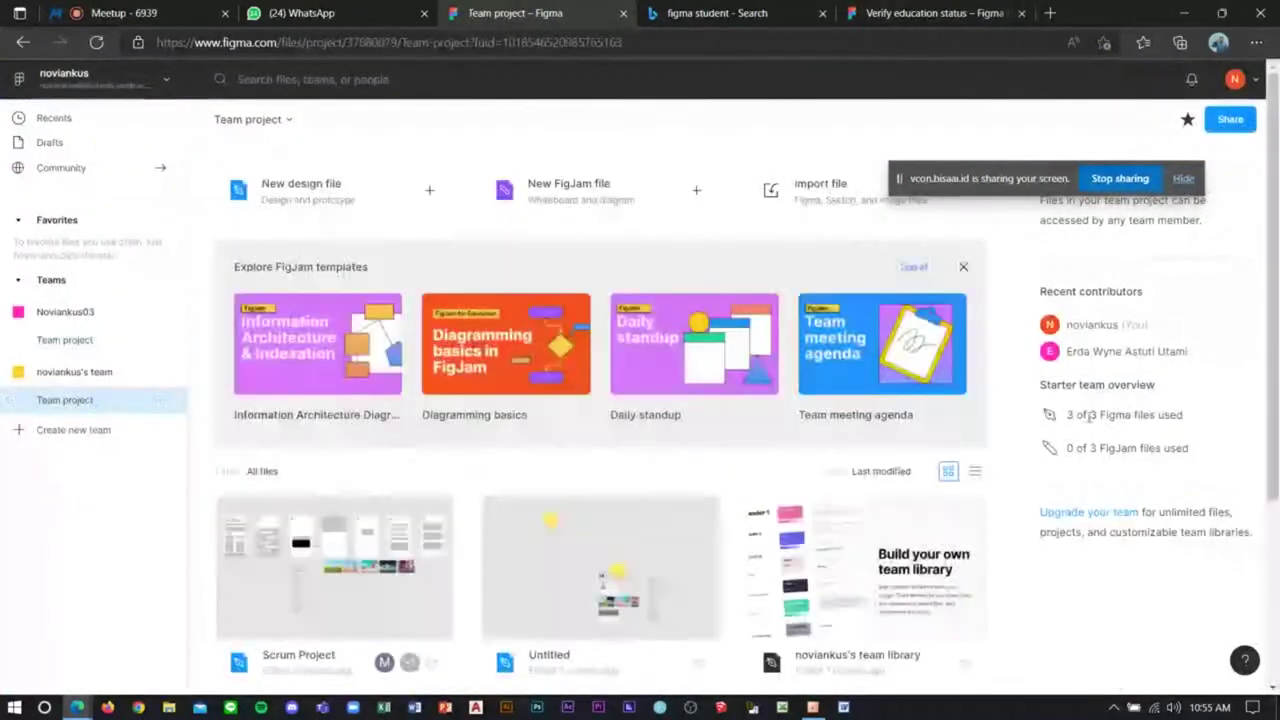
{"action": "mouse_move", "coordinate": [694, 343]}
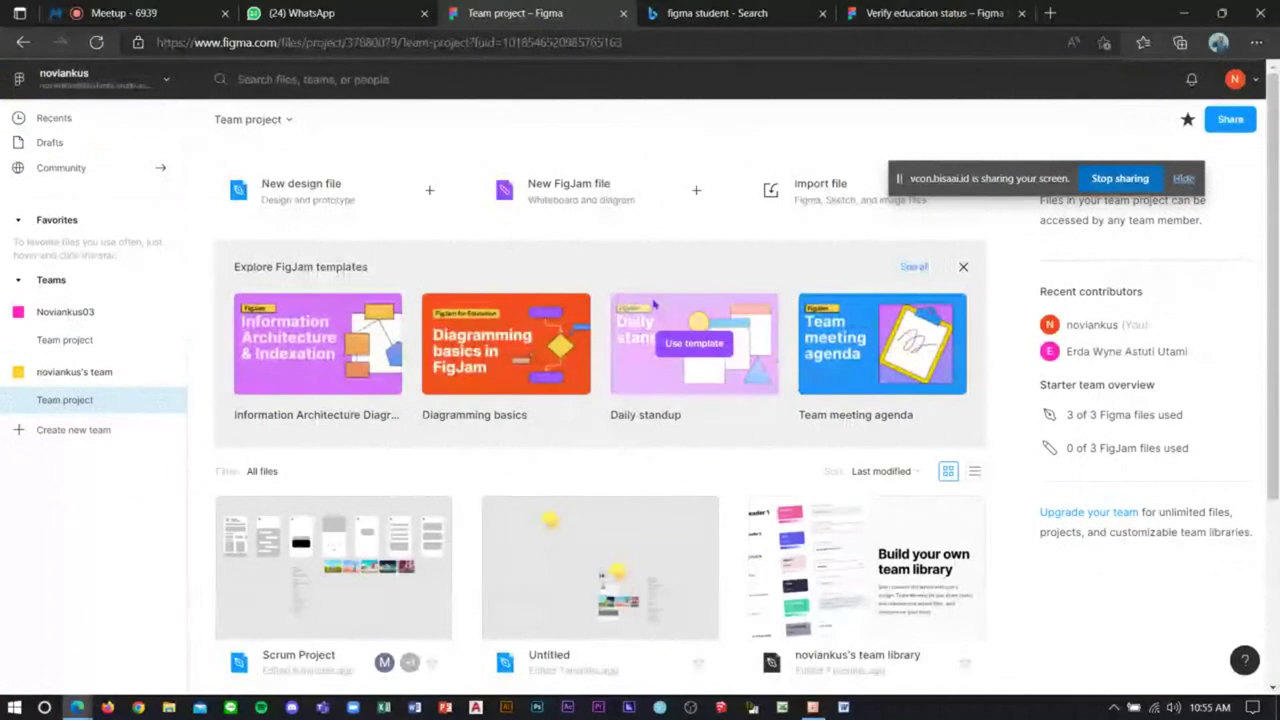
{"action": "left_click", "coordinate": [1000, 13]}
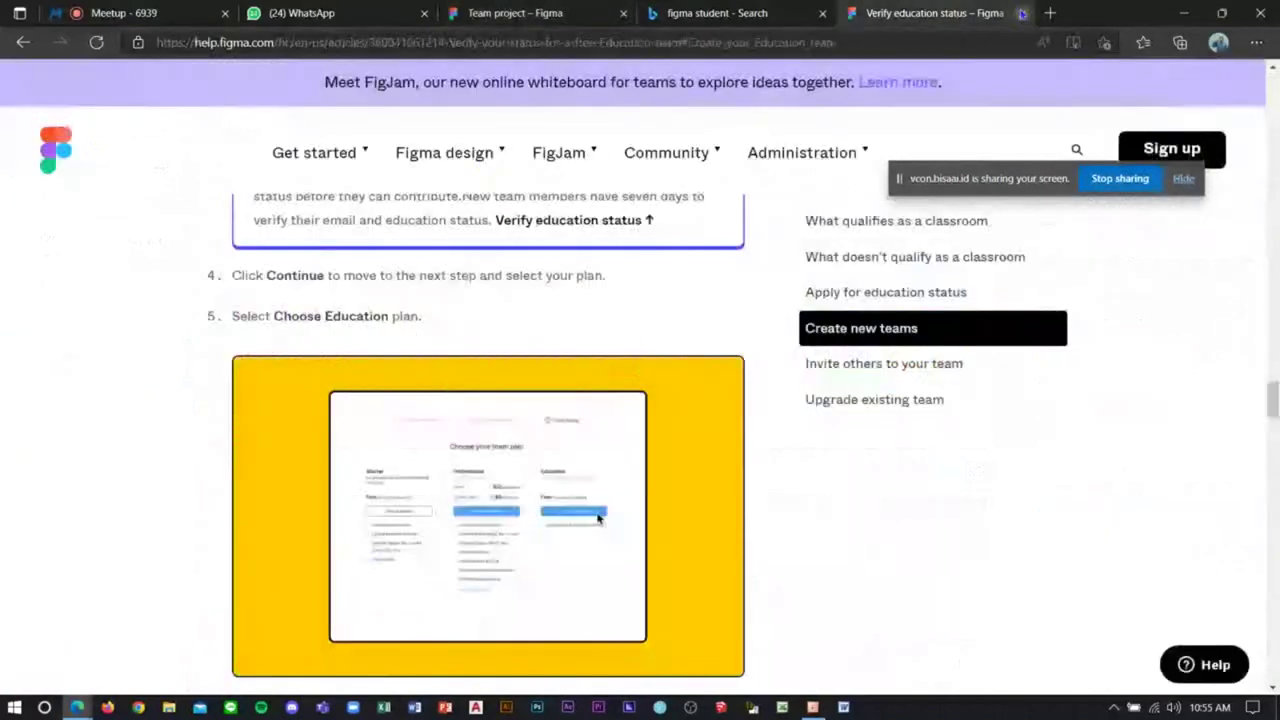
{"action": "left_click", "coordinate": [20, 43]}
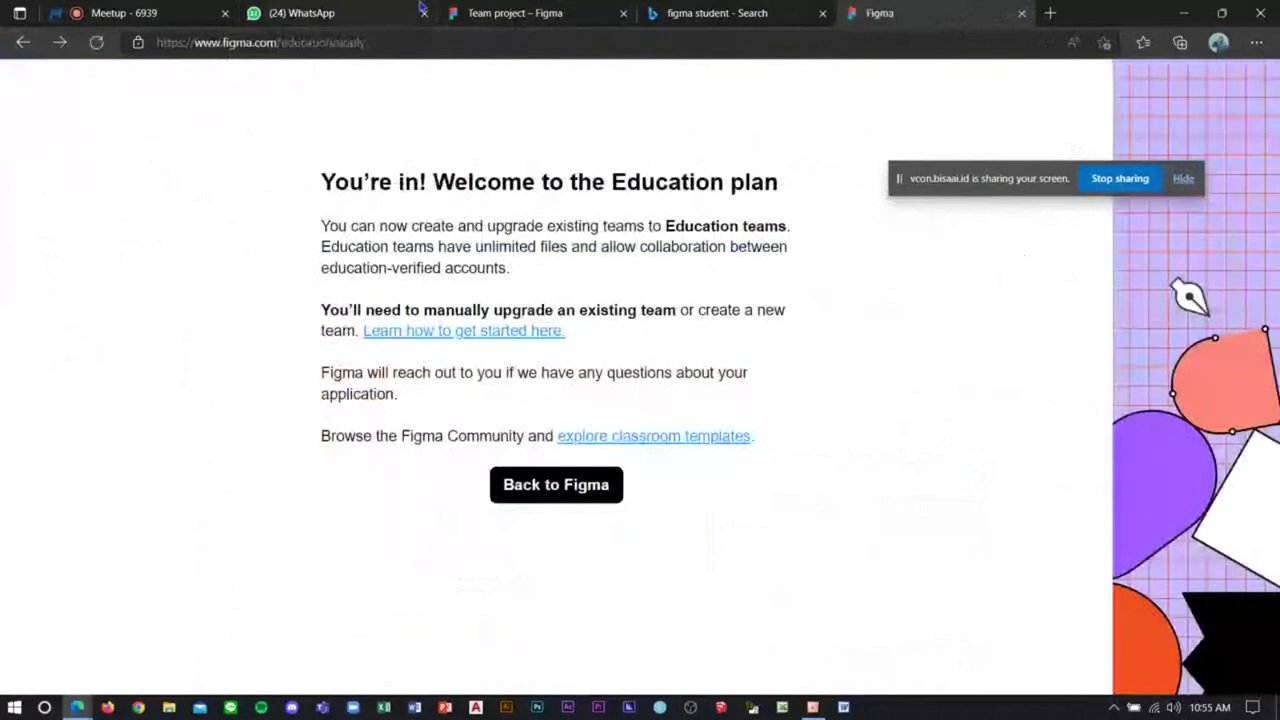
{"action": "left_click", "coordinate": [397, 44]}
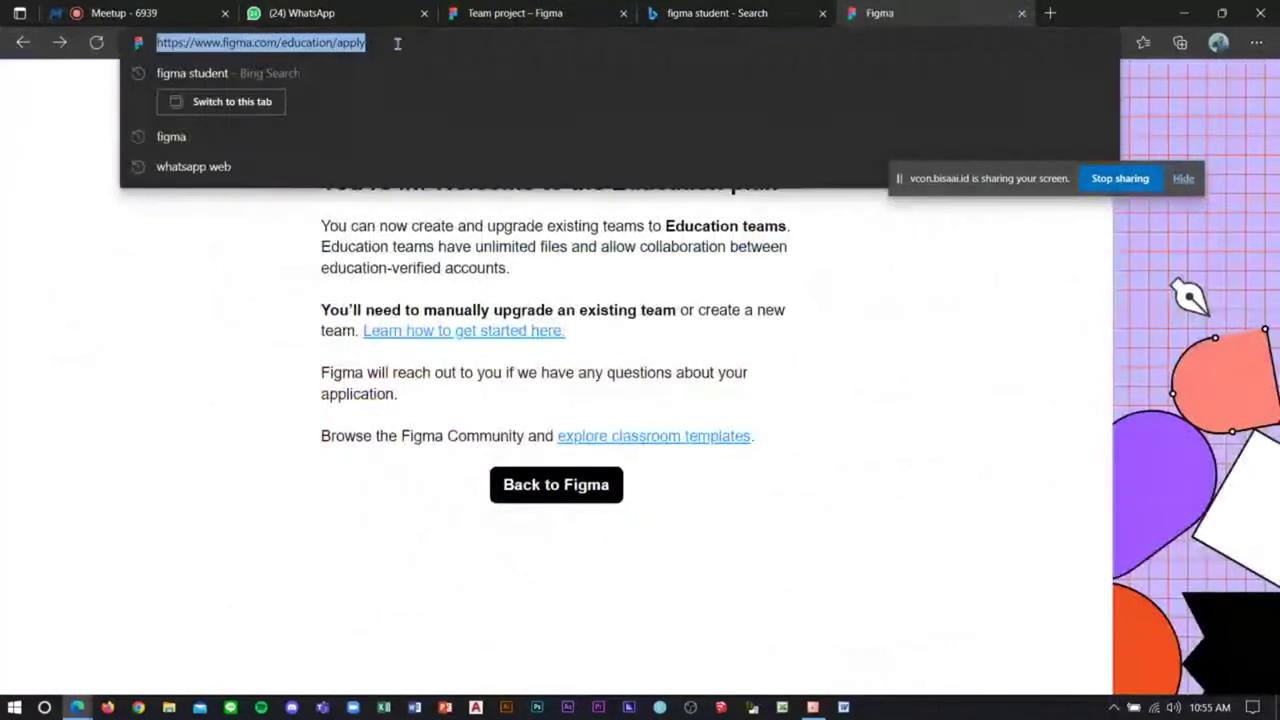
Step: Select the title and Figma tutorial link text on PowerPoint slide 10
{"action": "key", "text": "alt+Tab"}
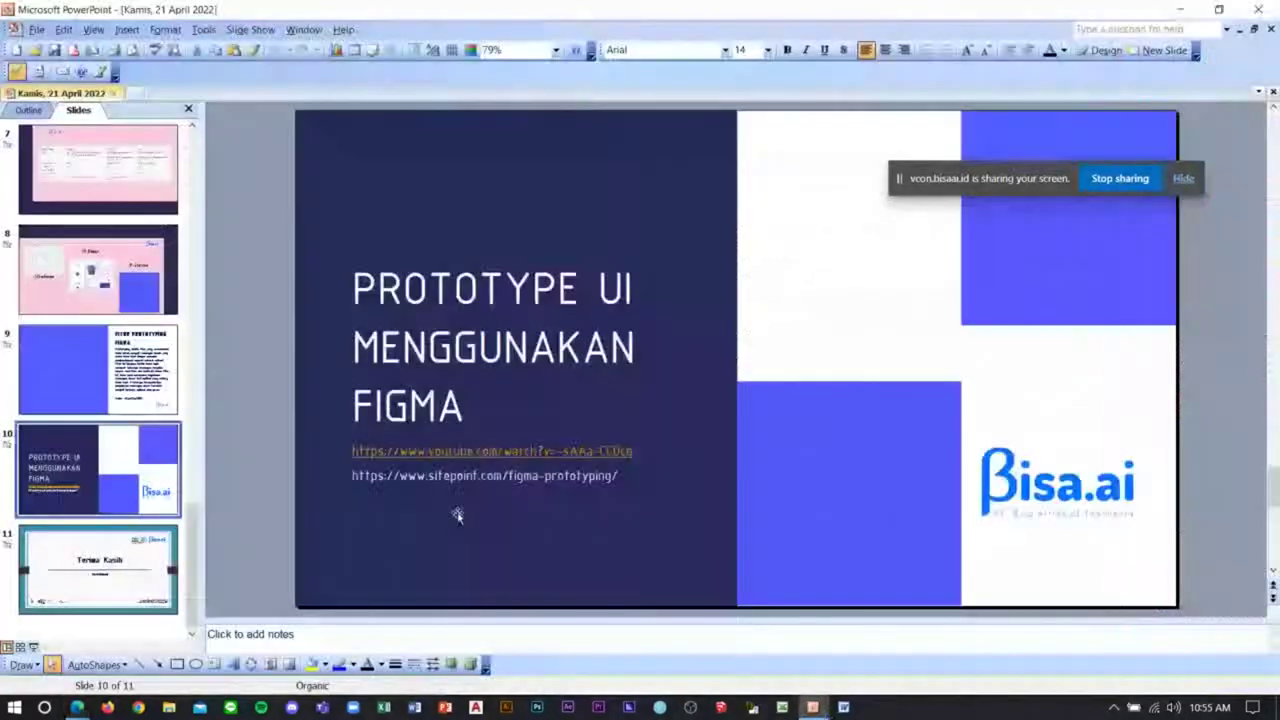
{"action": "left_click_drag", "start_coordinate": [640, 480], "coordinate": [365, 463]}
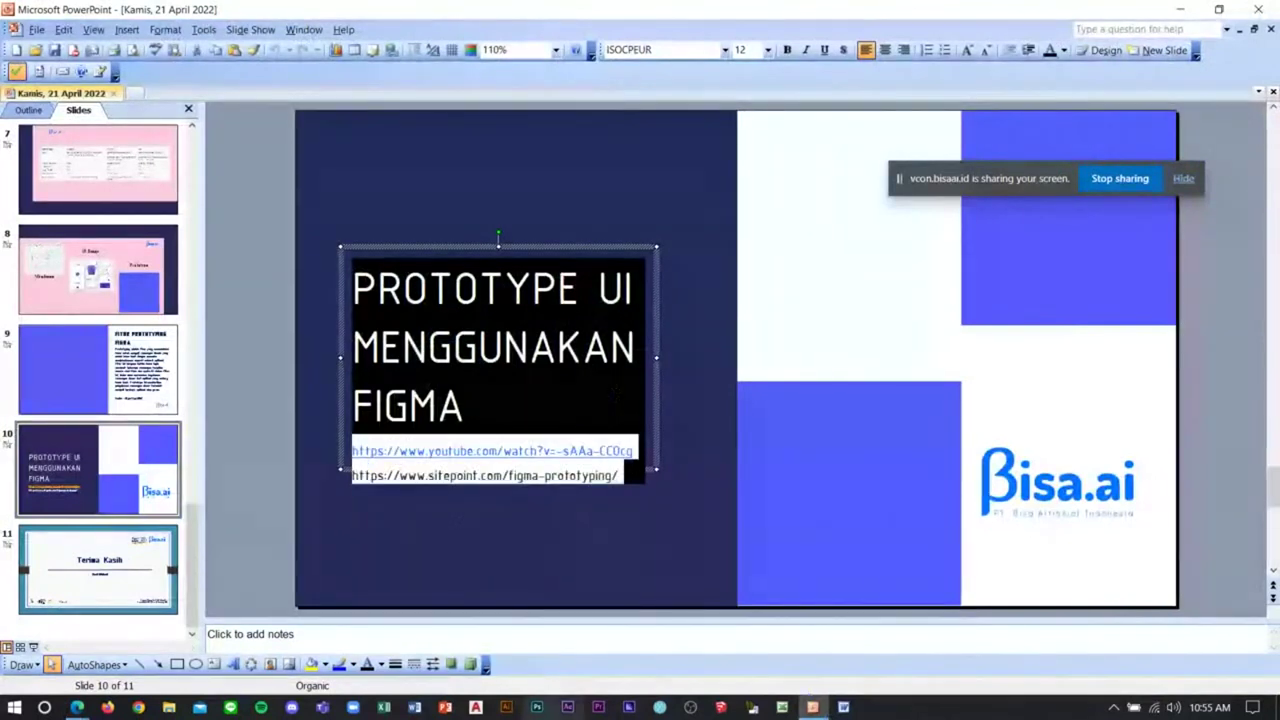
{"action": "mouse_move", "coordinate": [77, 707]}
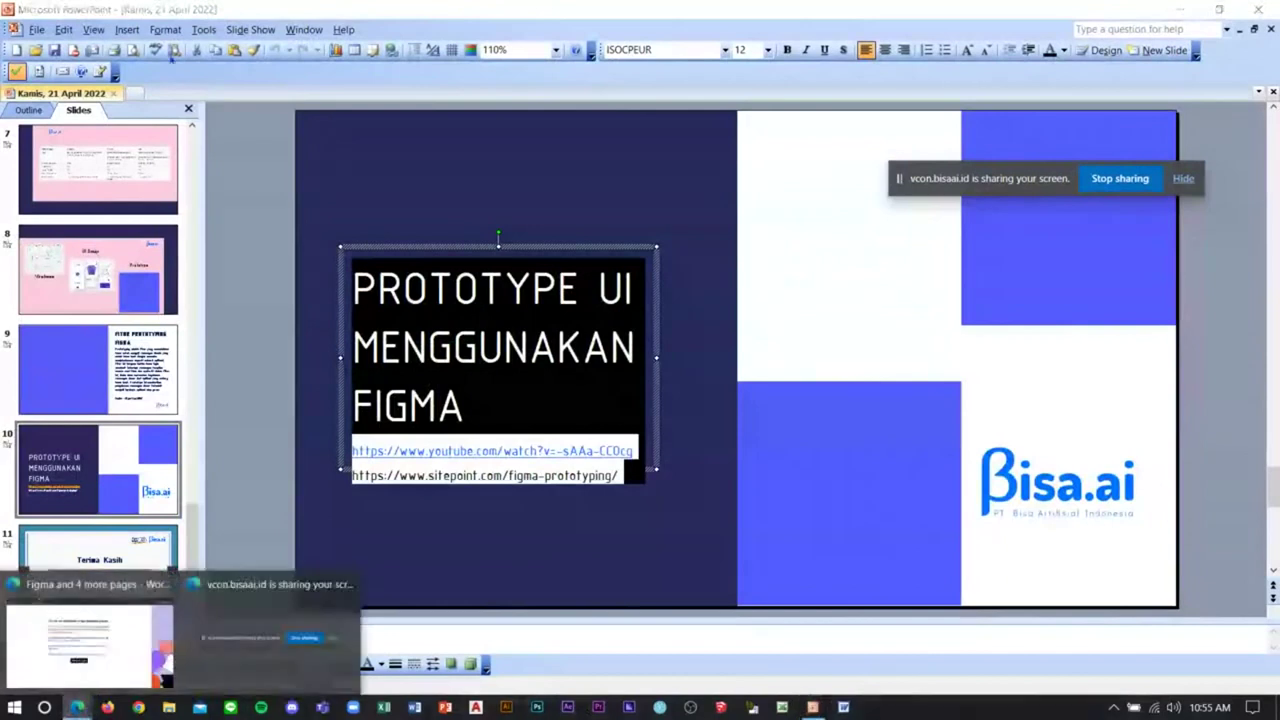
Step: Paste the YouTube and SitePoint Figma prototyping tutorial links into the meeting's Public Chat and send
{"action": "left_click", "coordinate": [90, 630]}
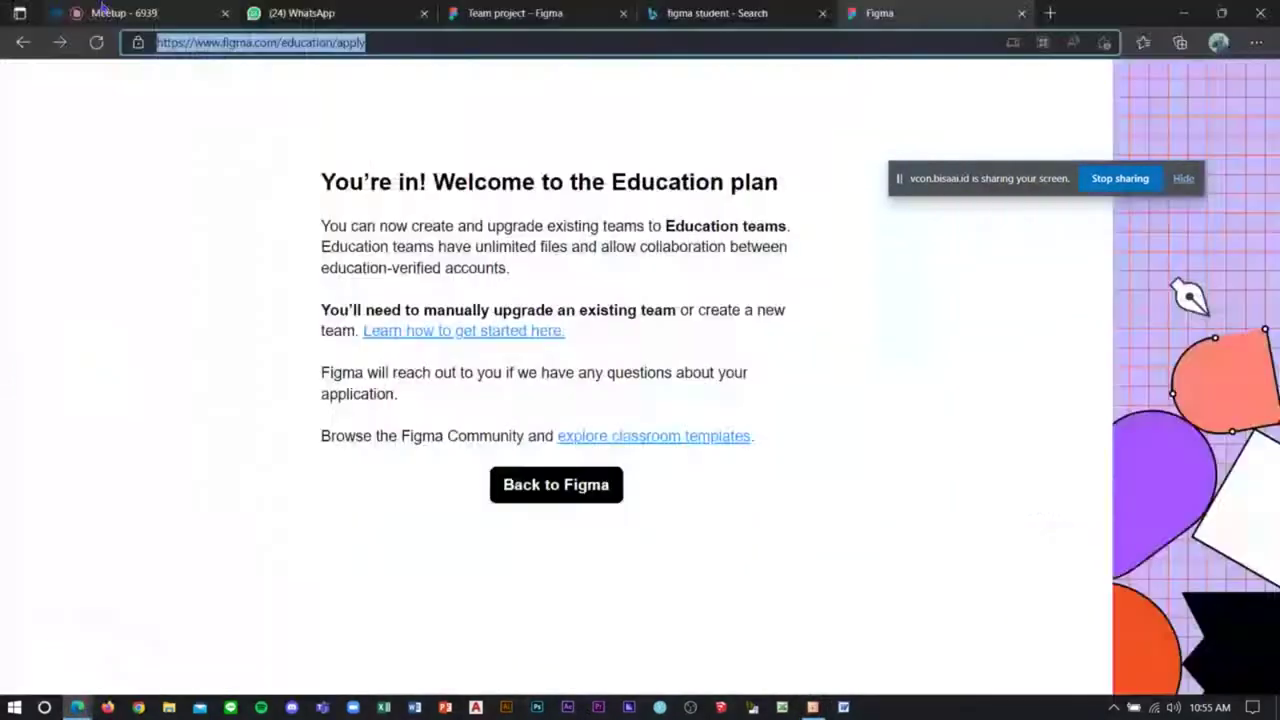
{"action": "left_click", "coordinate": [103, 10]}
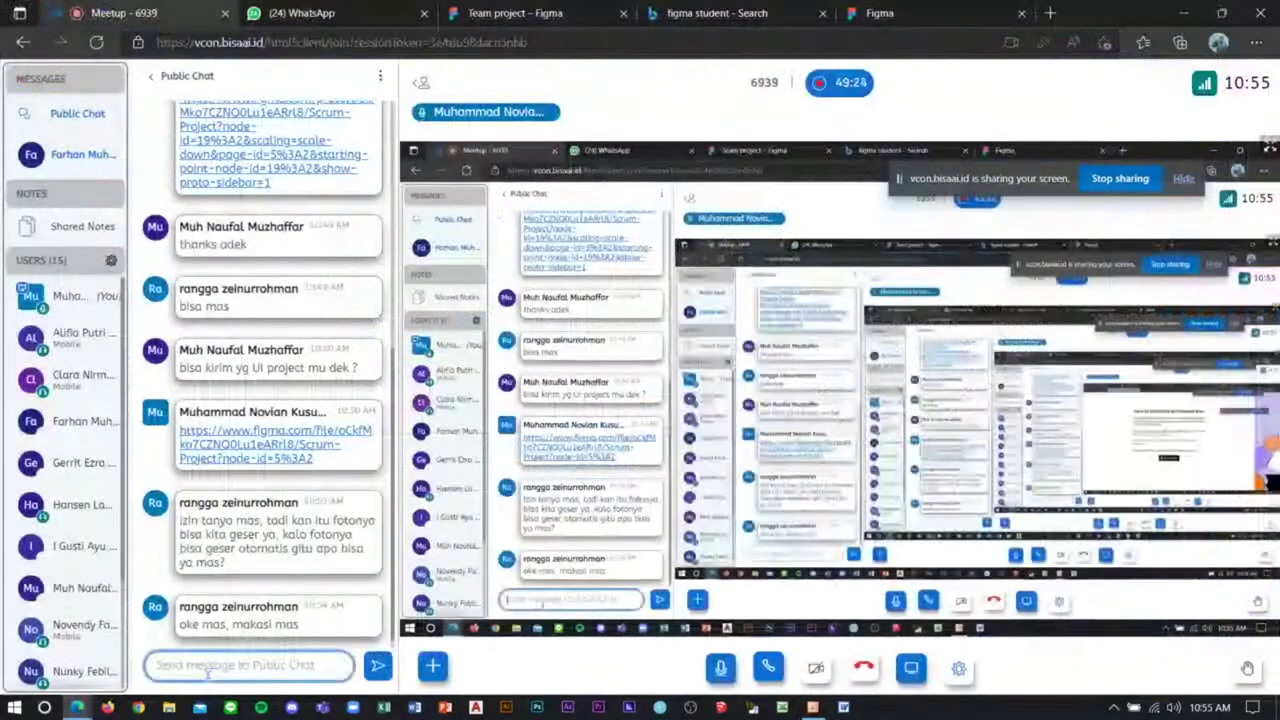
{"action": "key", "text": "ctrl+v"}
{"action": "key", "text": "Return"}
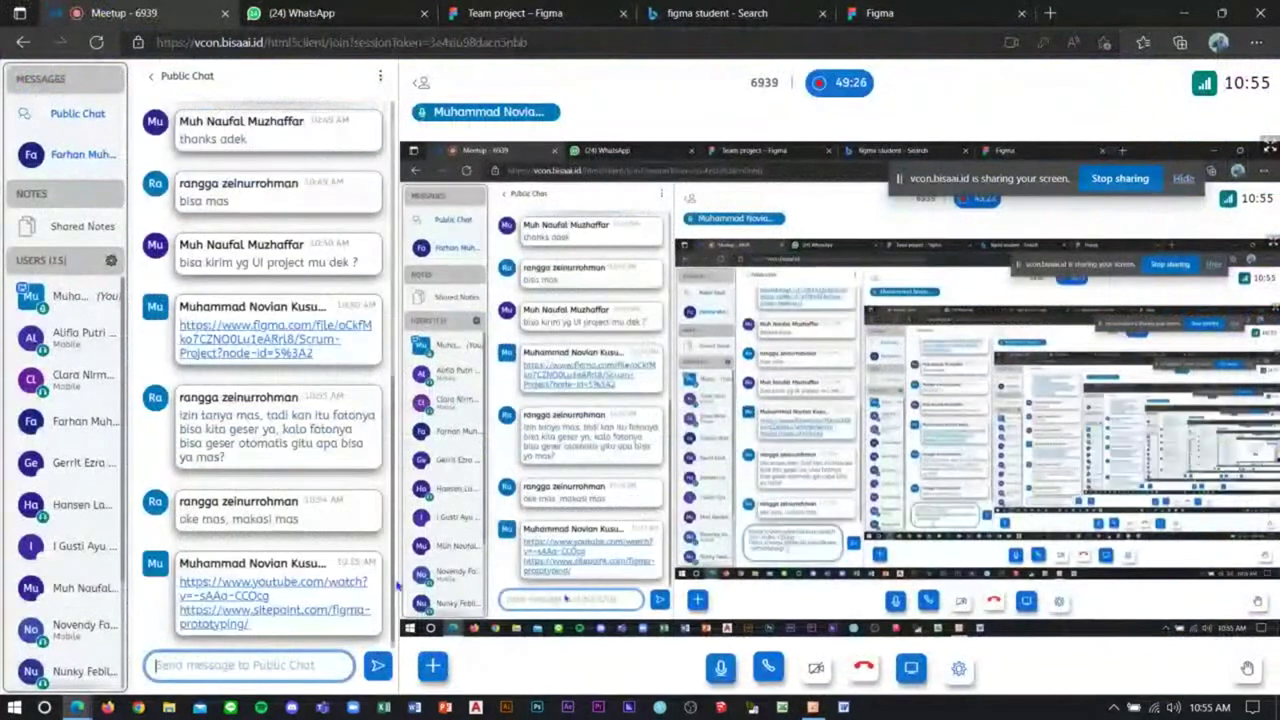